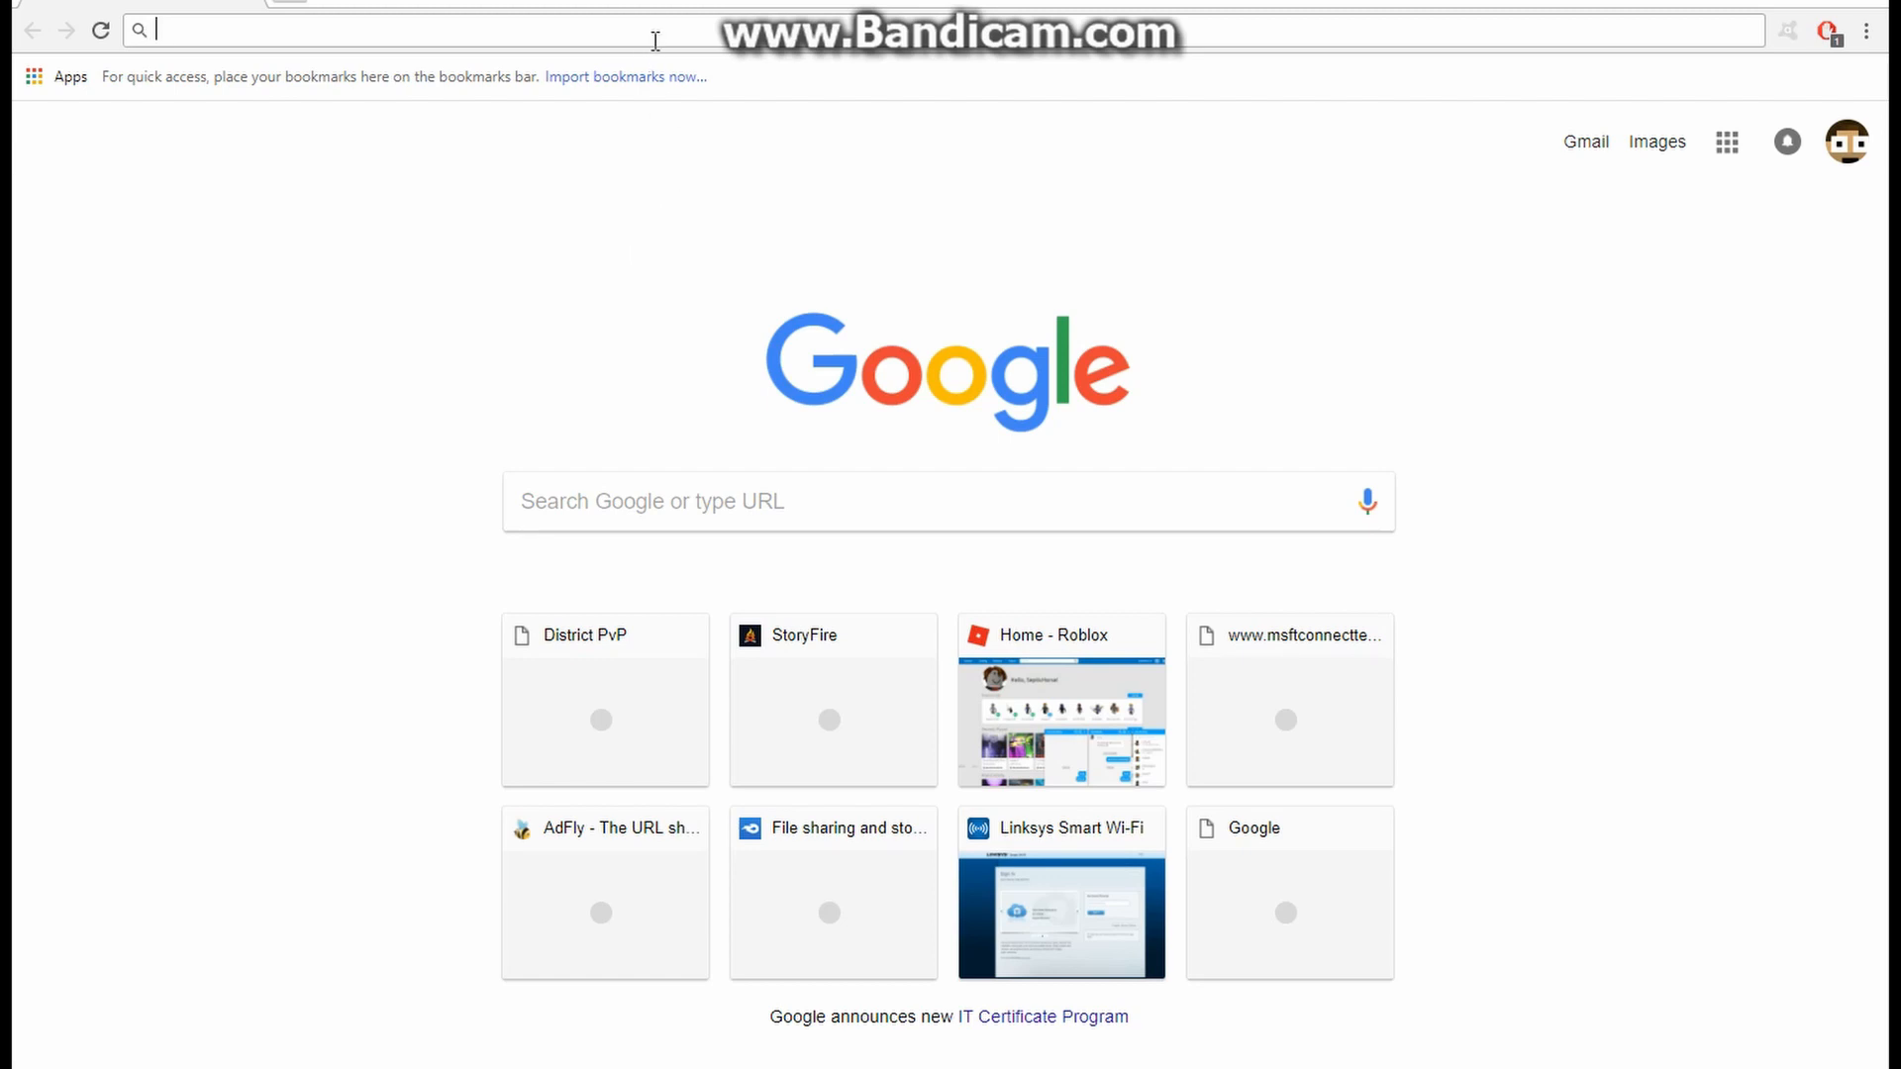
- Go to getpaint.net and open the site's download page
click(655, 40)
text(getpai)
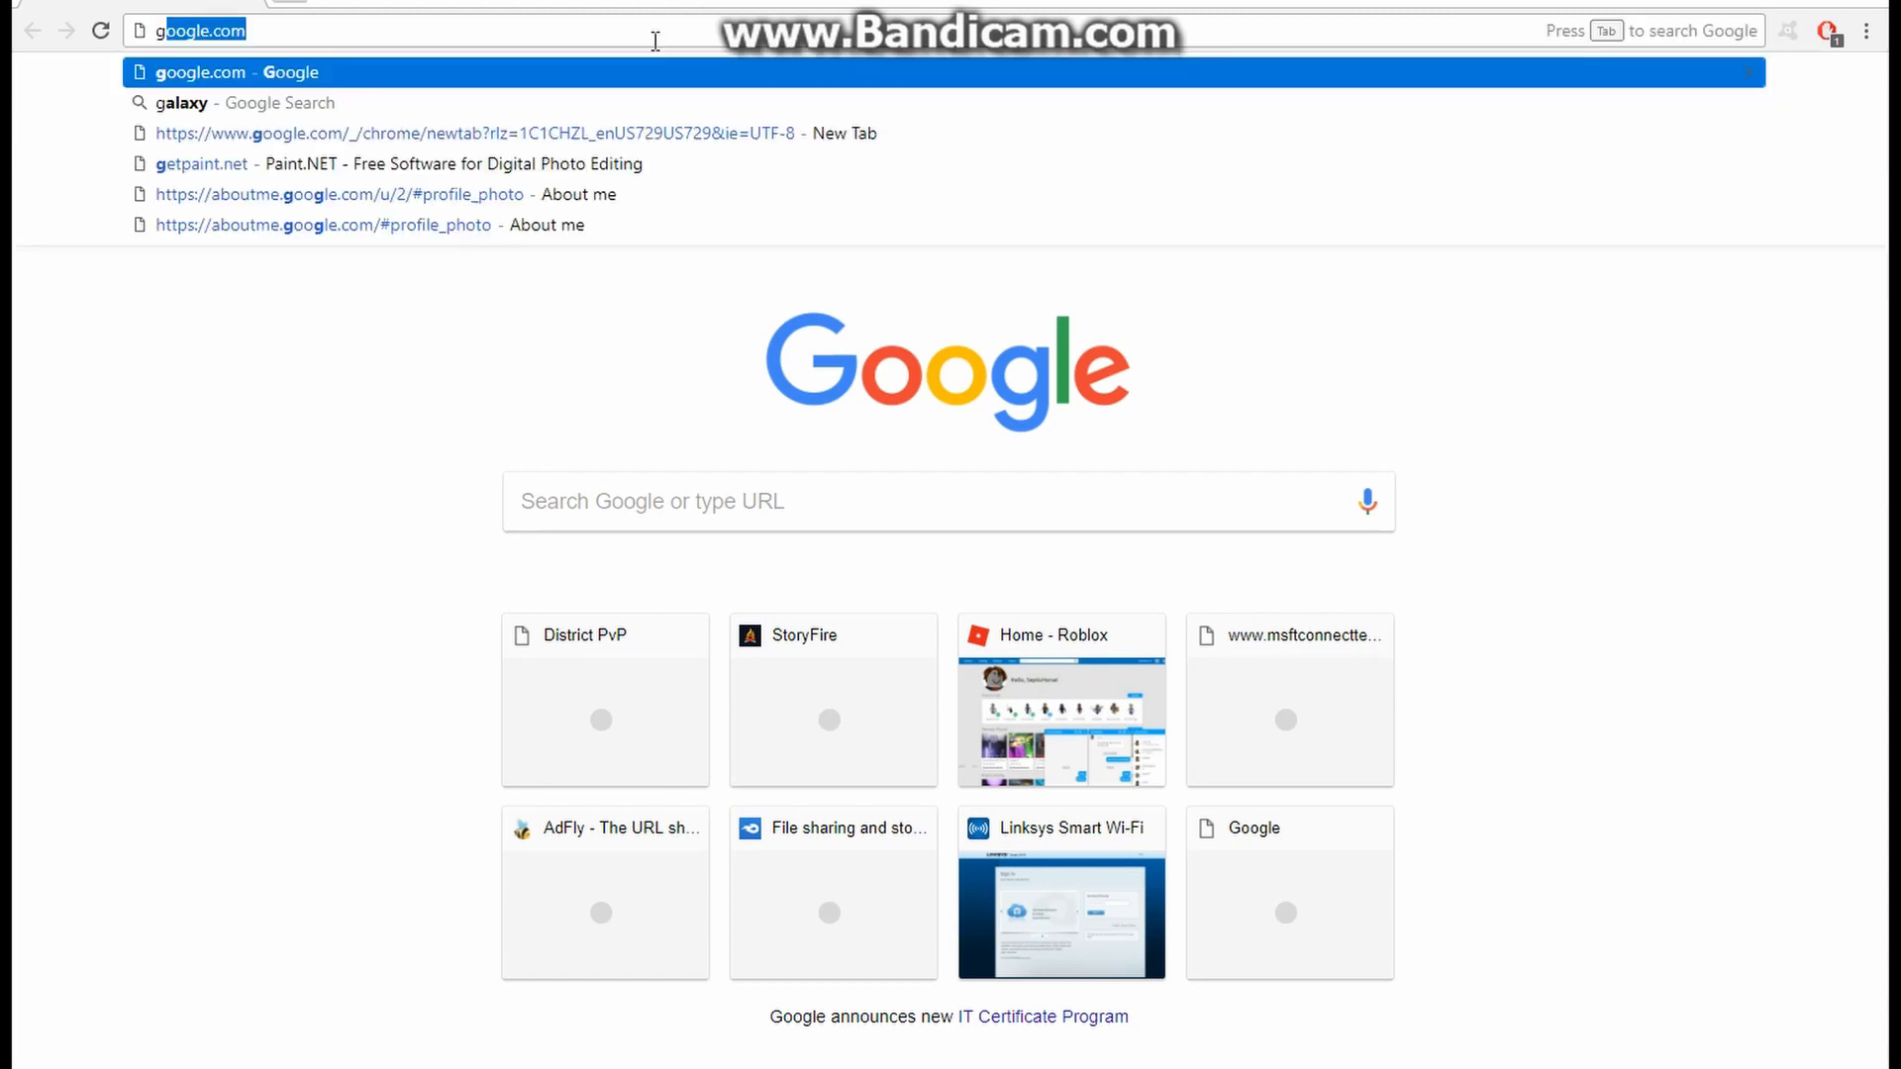
text(nt.net)
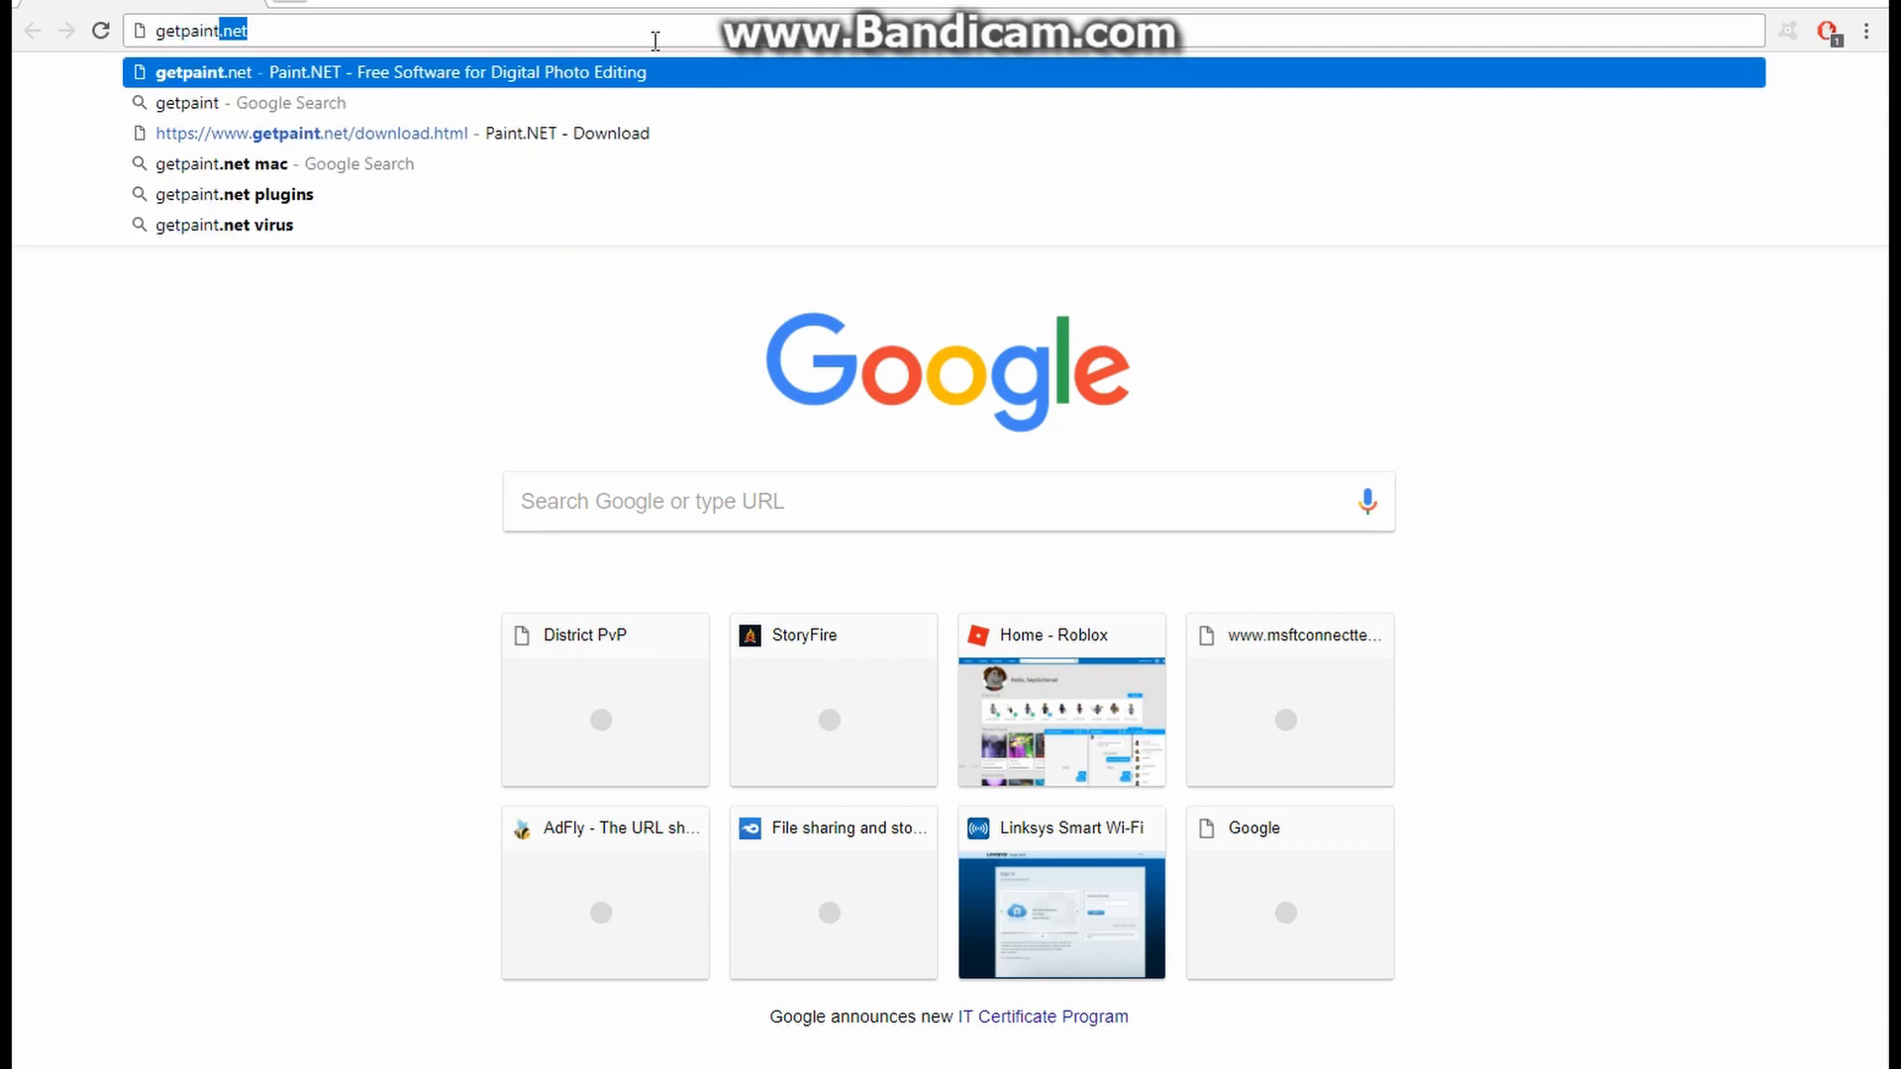
key(Return)
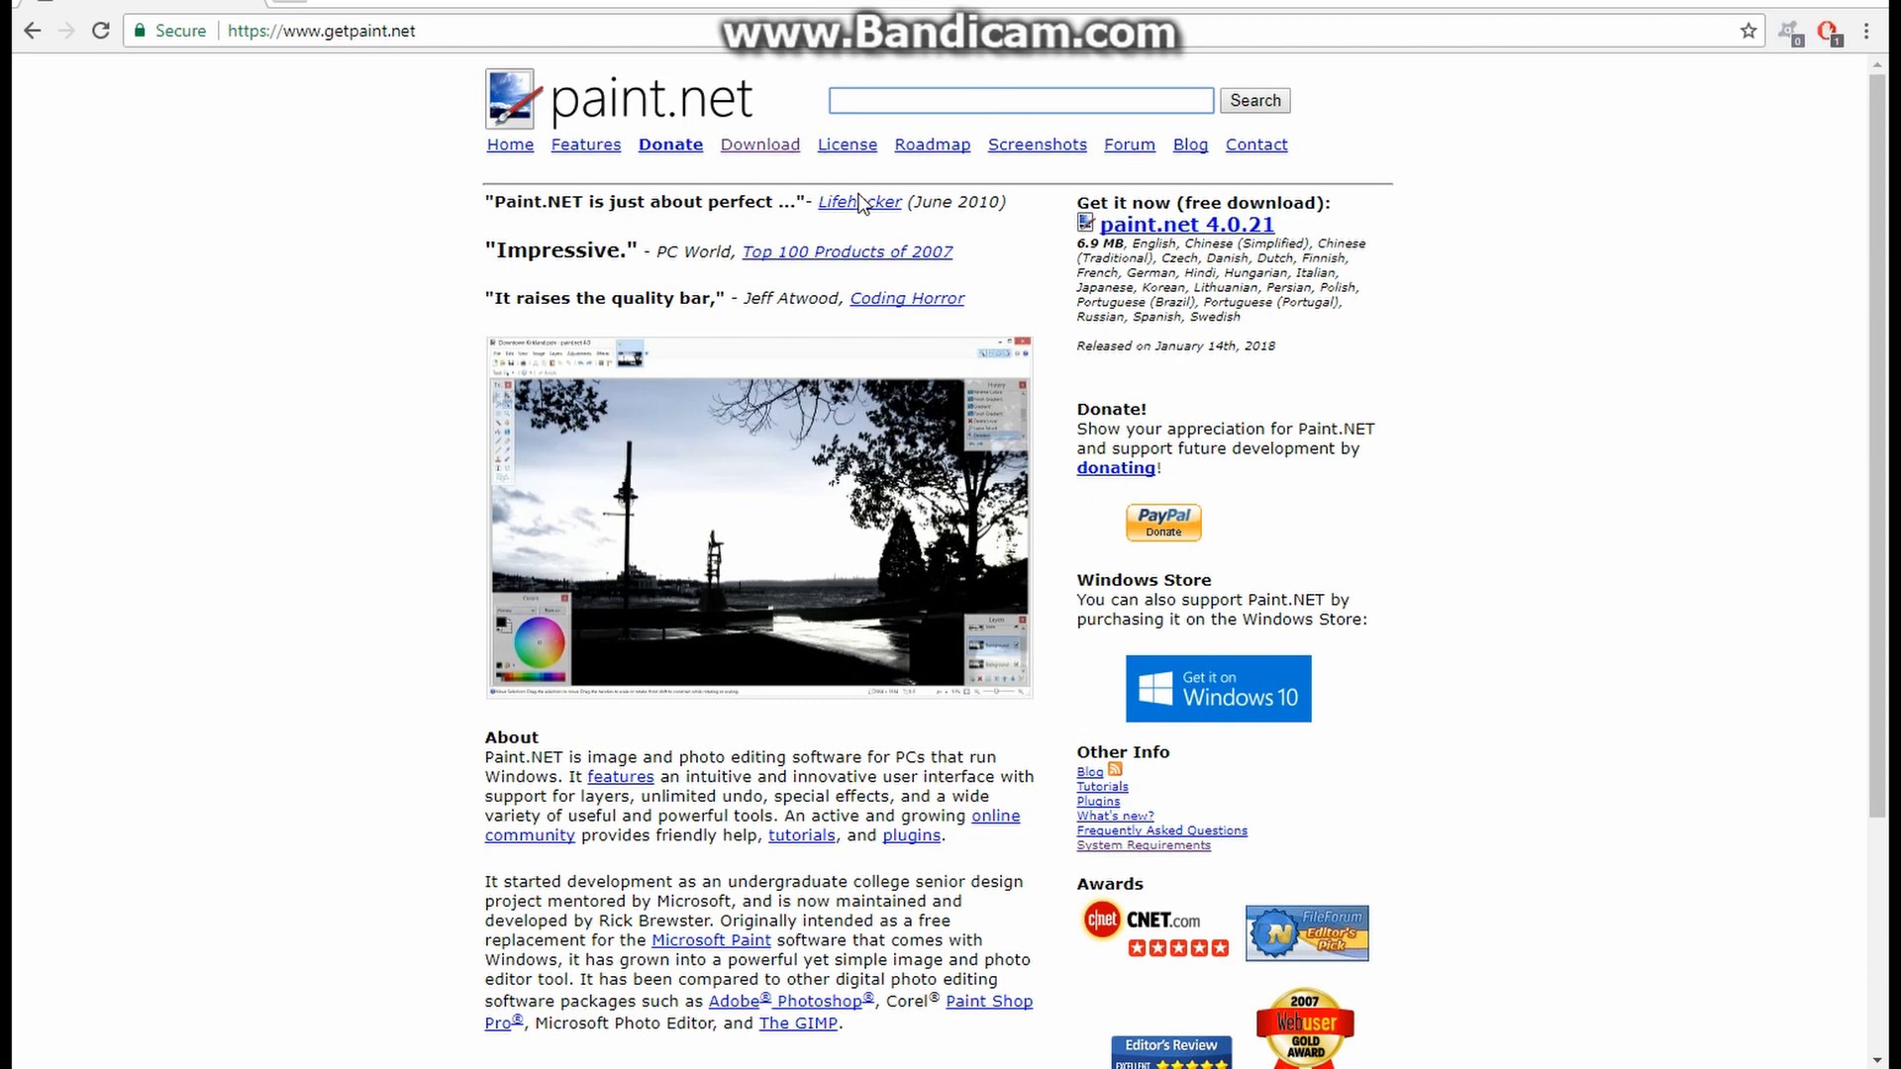
click(759, 149)
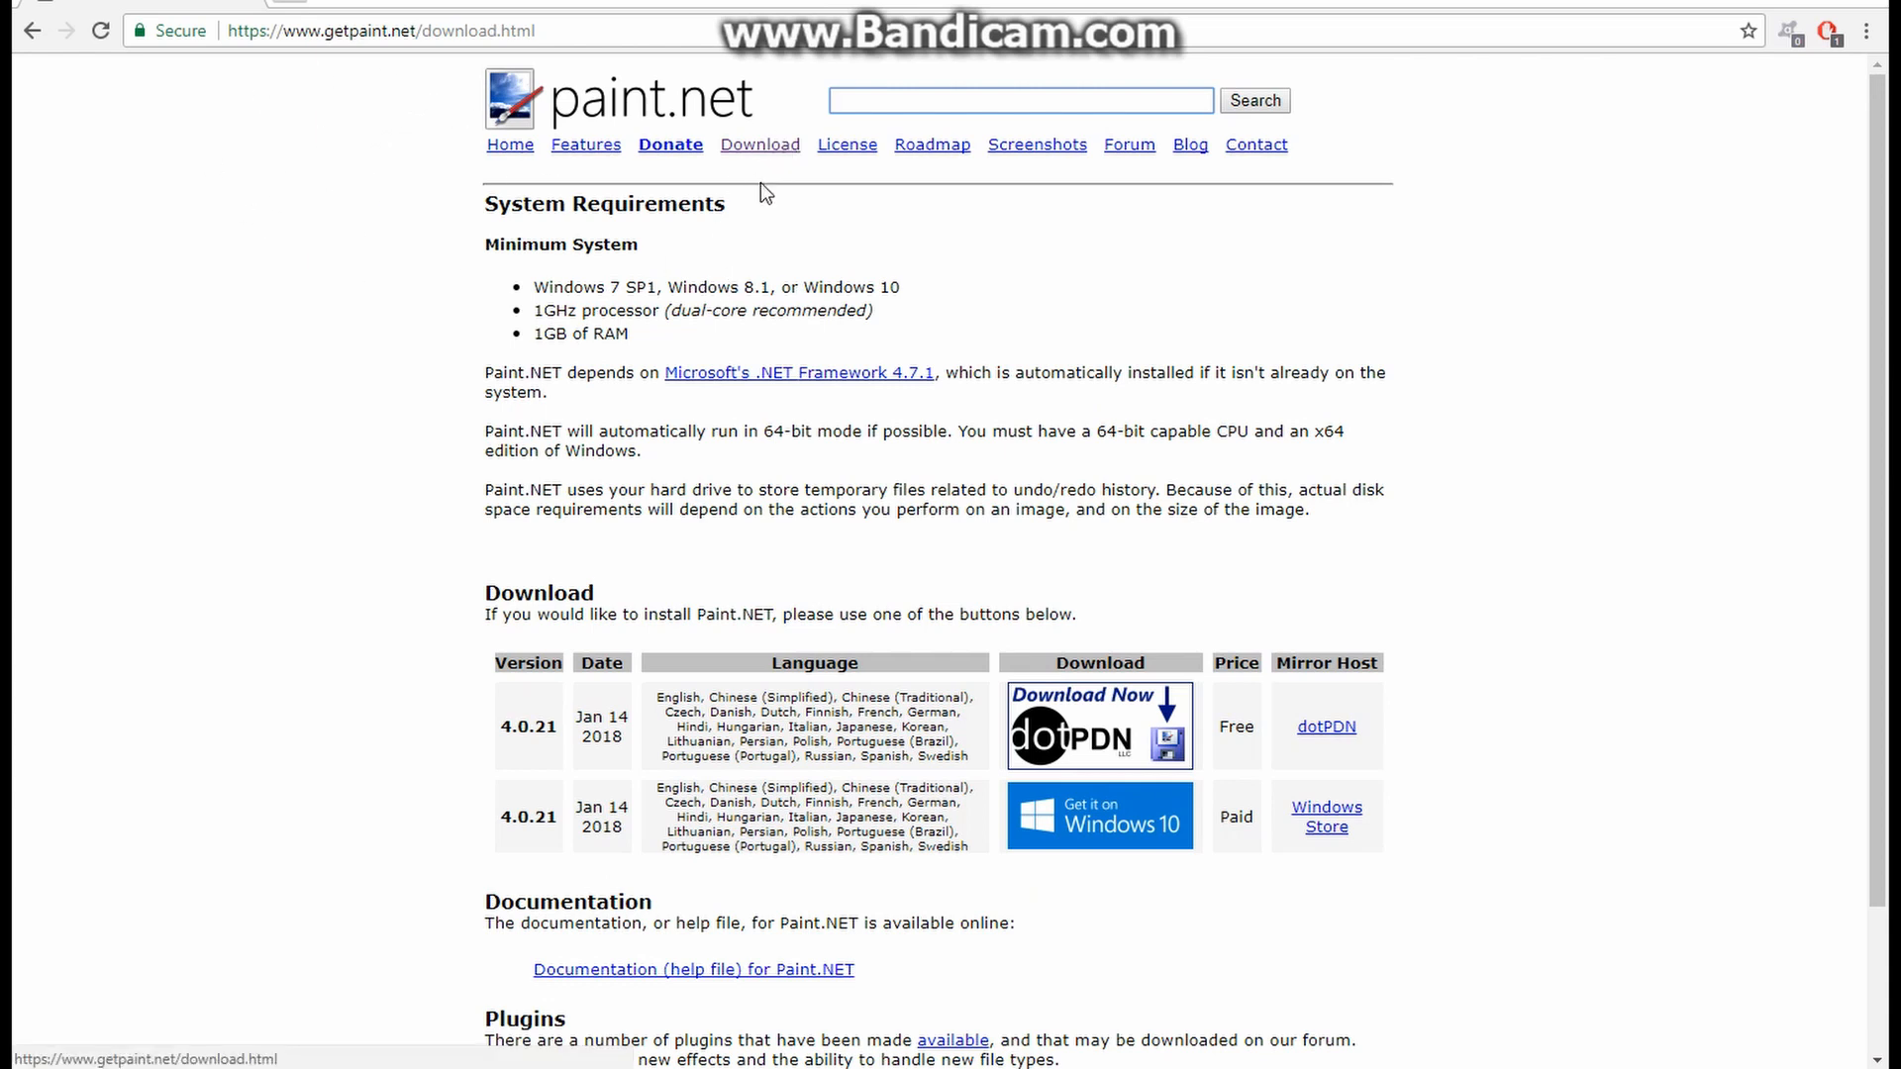
- View the paid Windows 10 store page for paint.net and return to the download page
scroll(845, 556, down, 2)
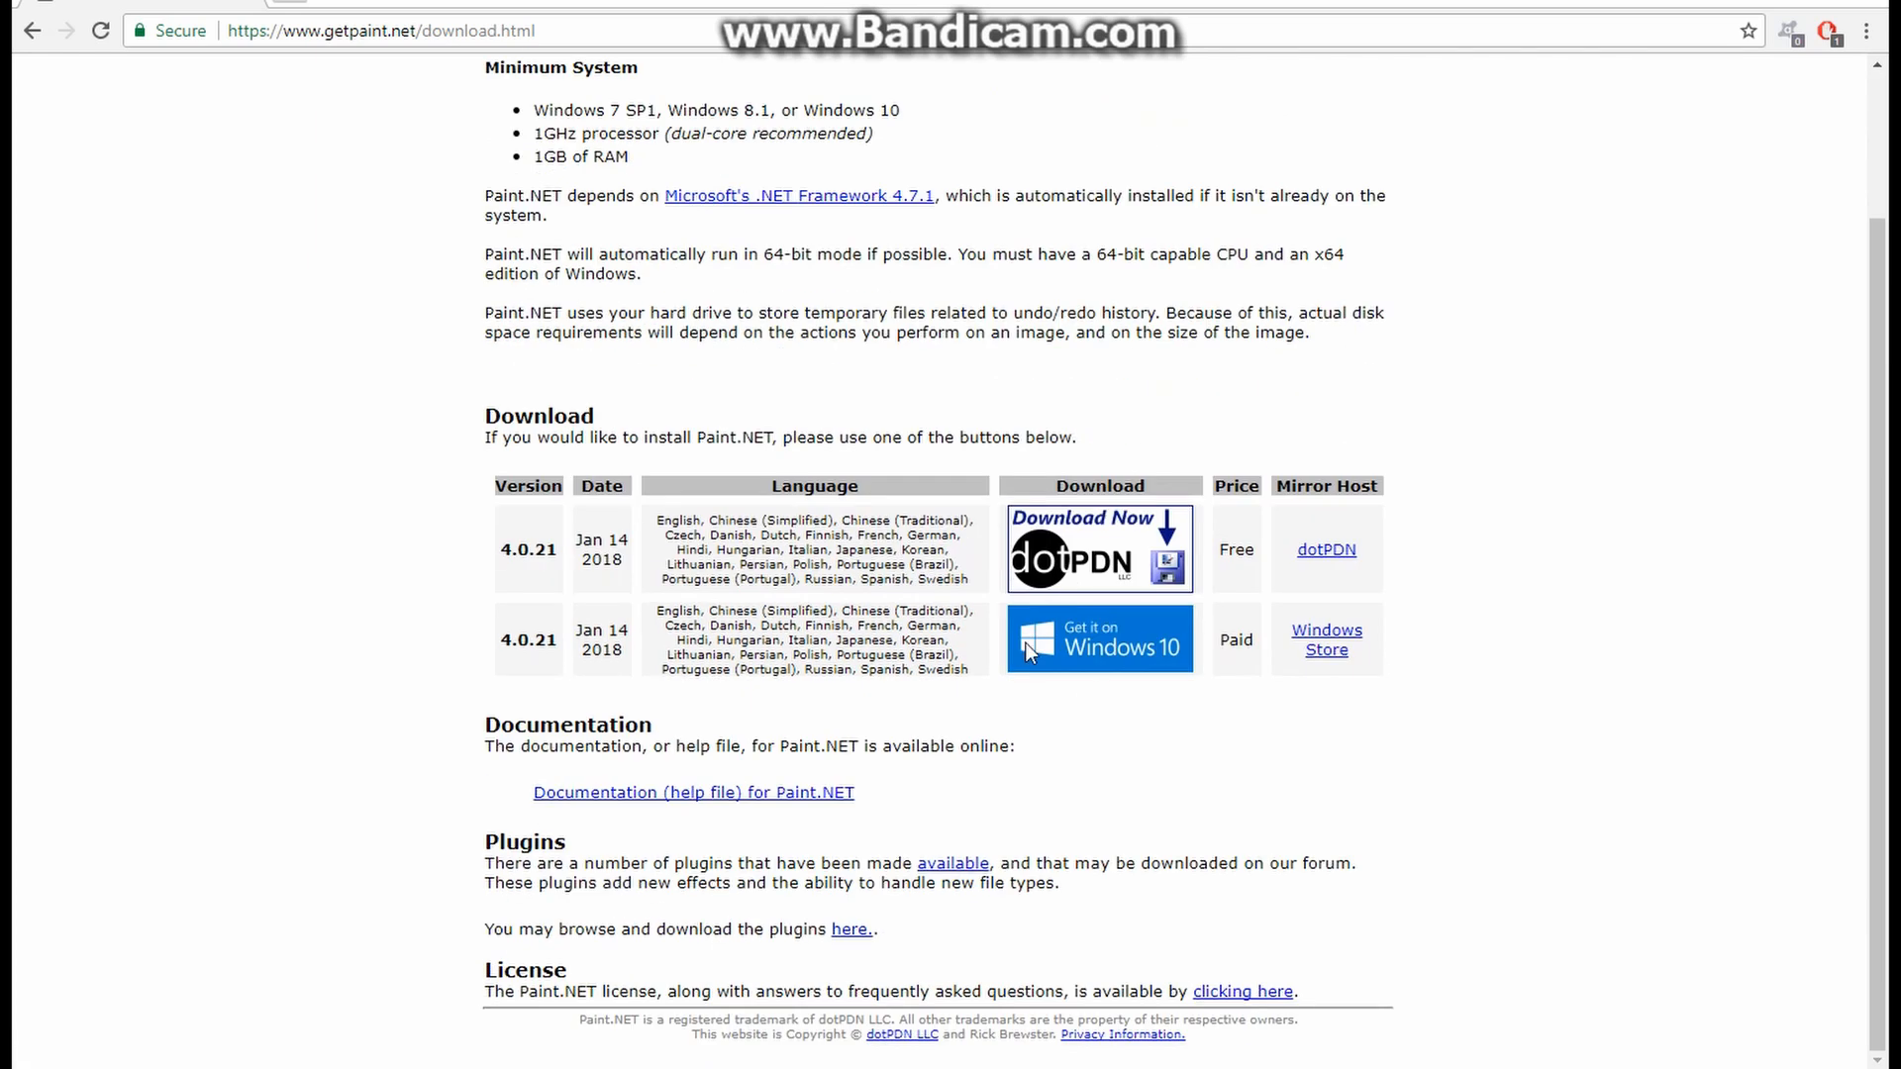
click(1090, 646)
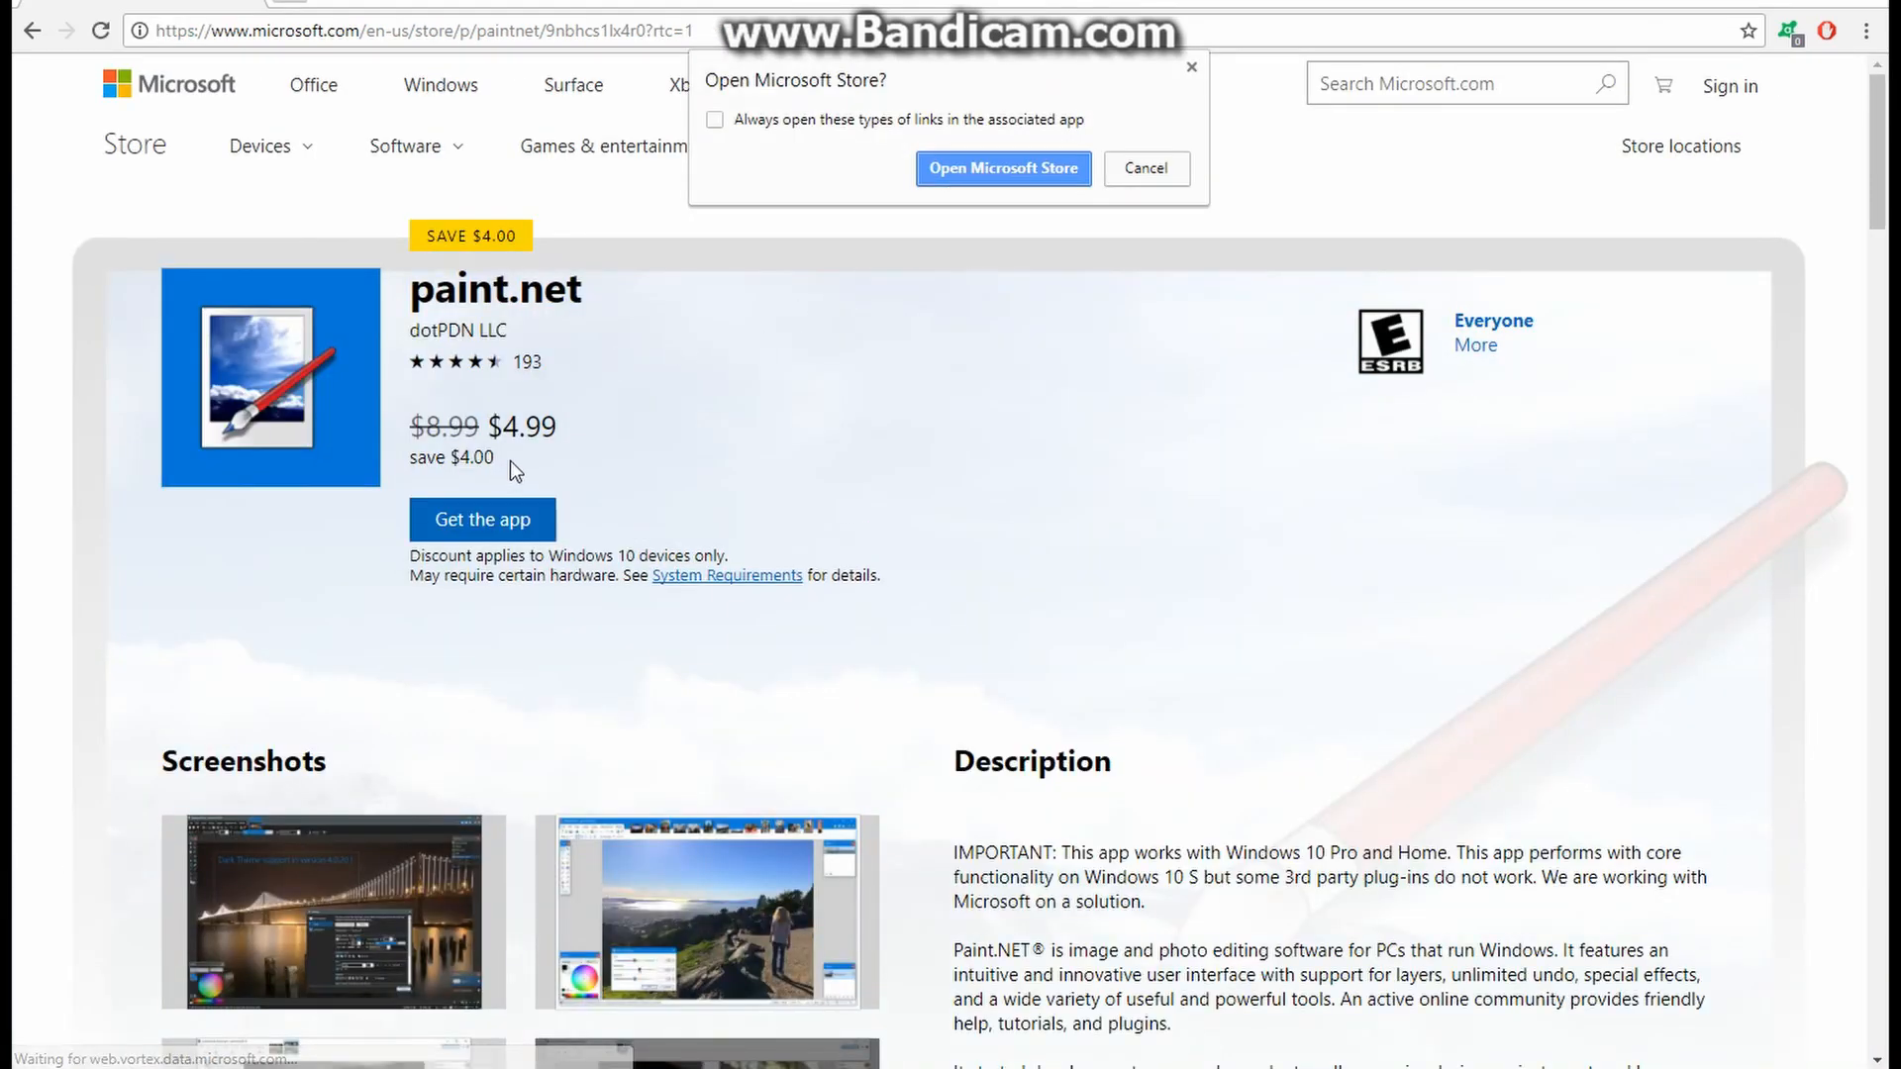
click(32, 38)
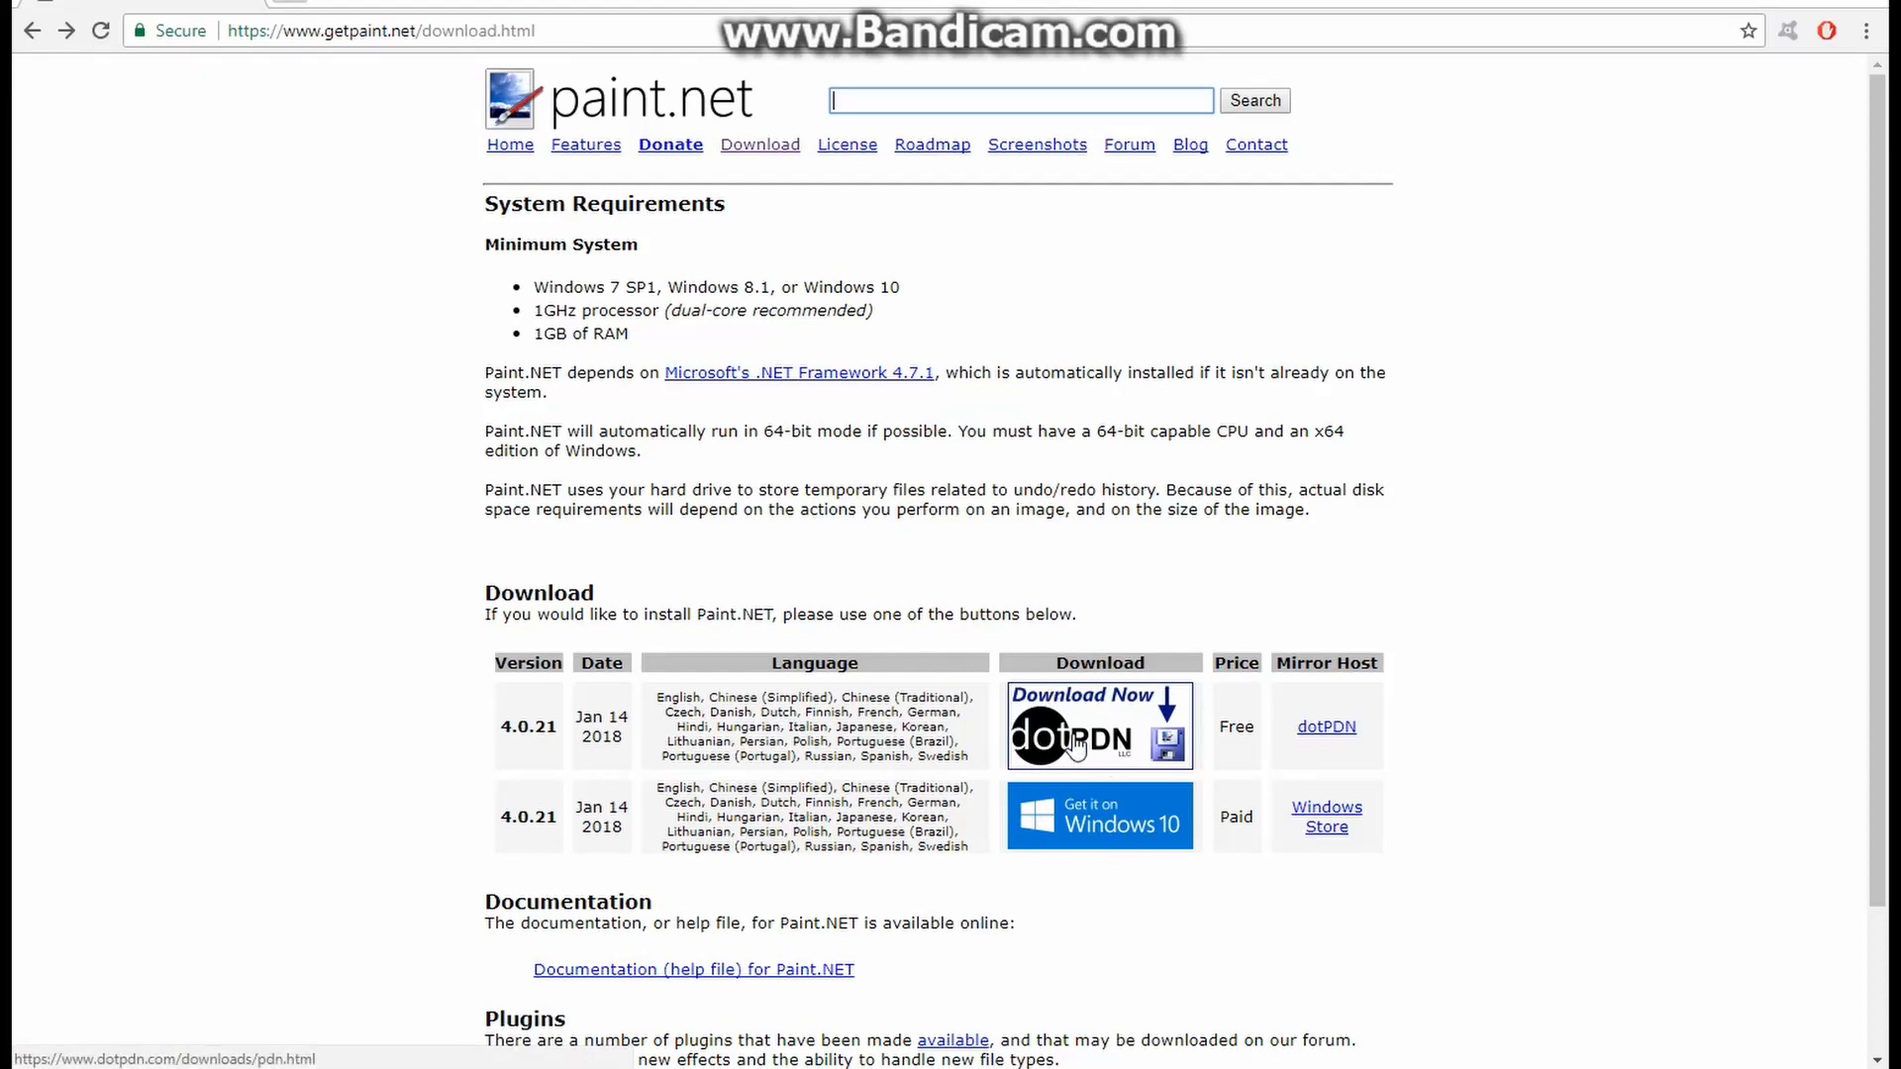
- Open the free dotPDN download page and highlight the paint.net 4.0.21 download link
click(1076, 749)
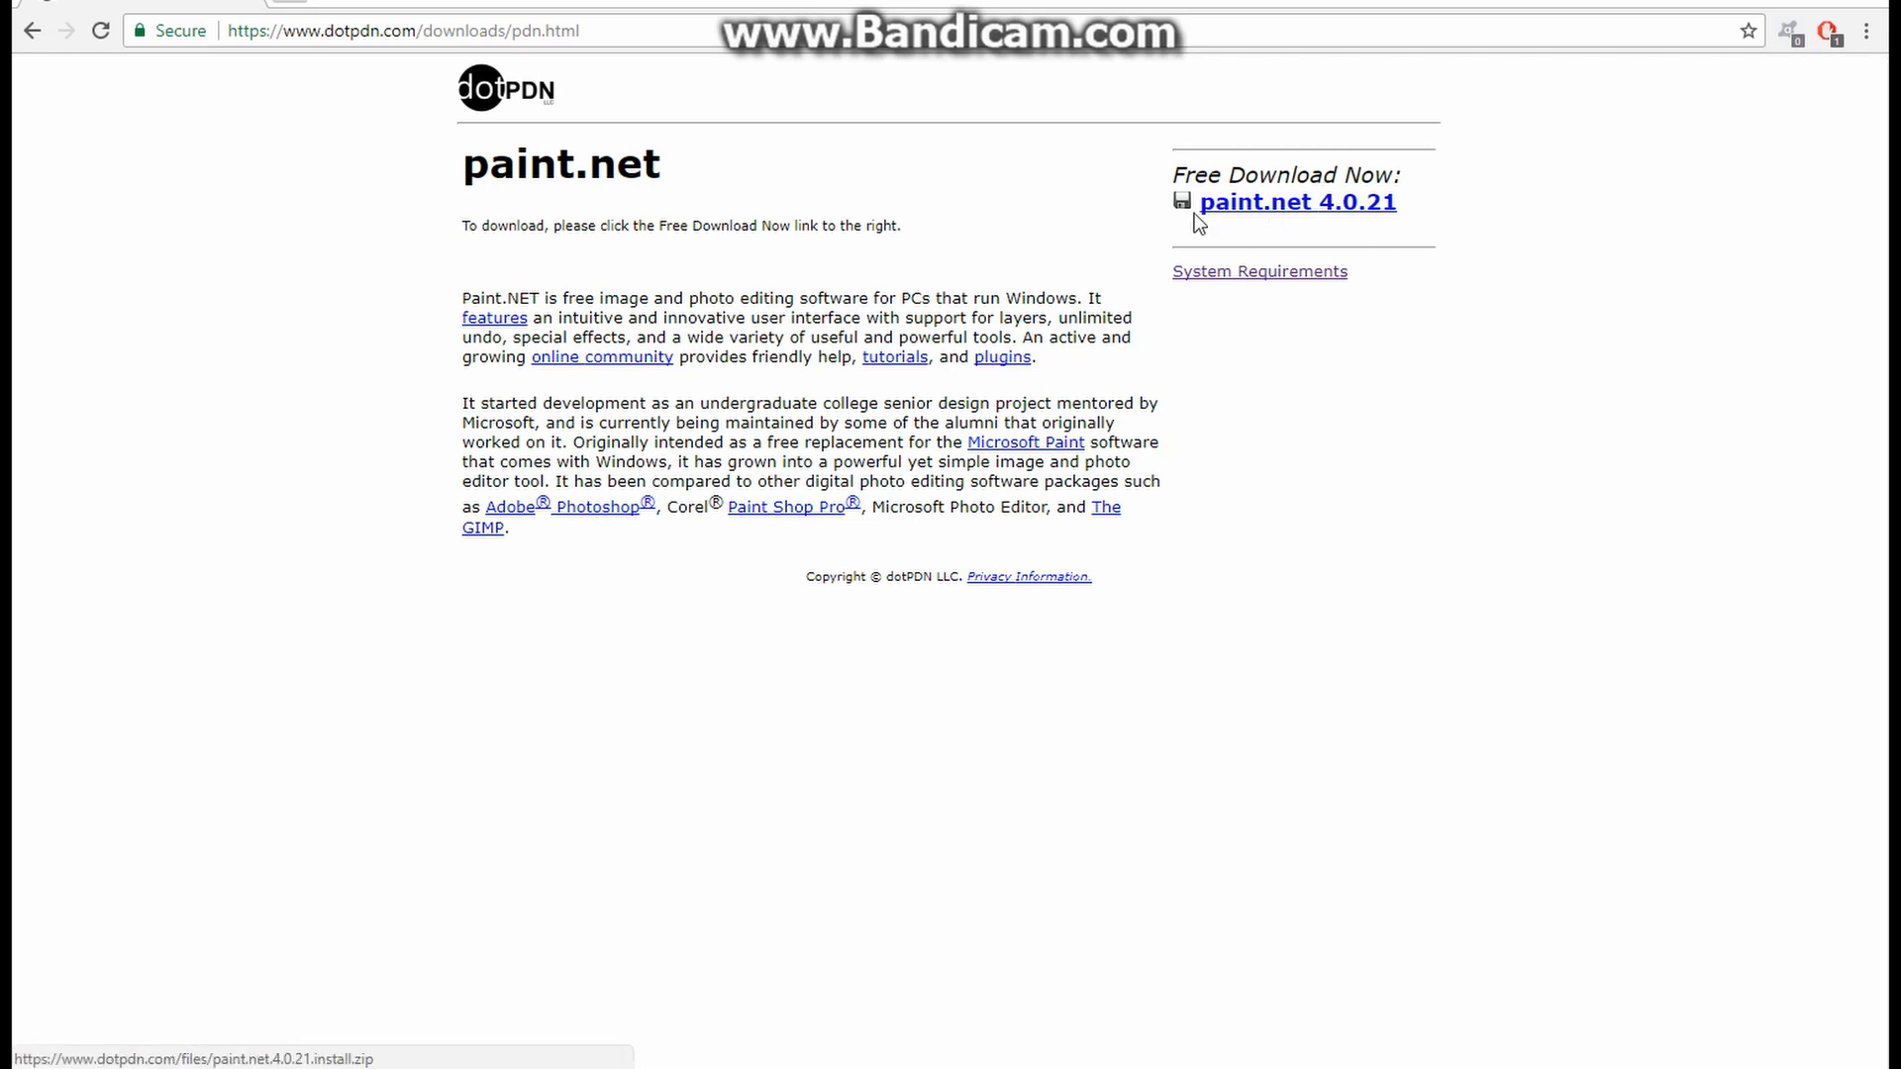
drag(1138, 187, 1464, 249)
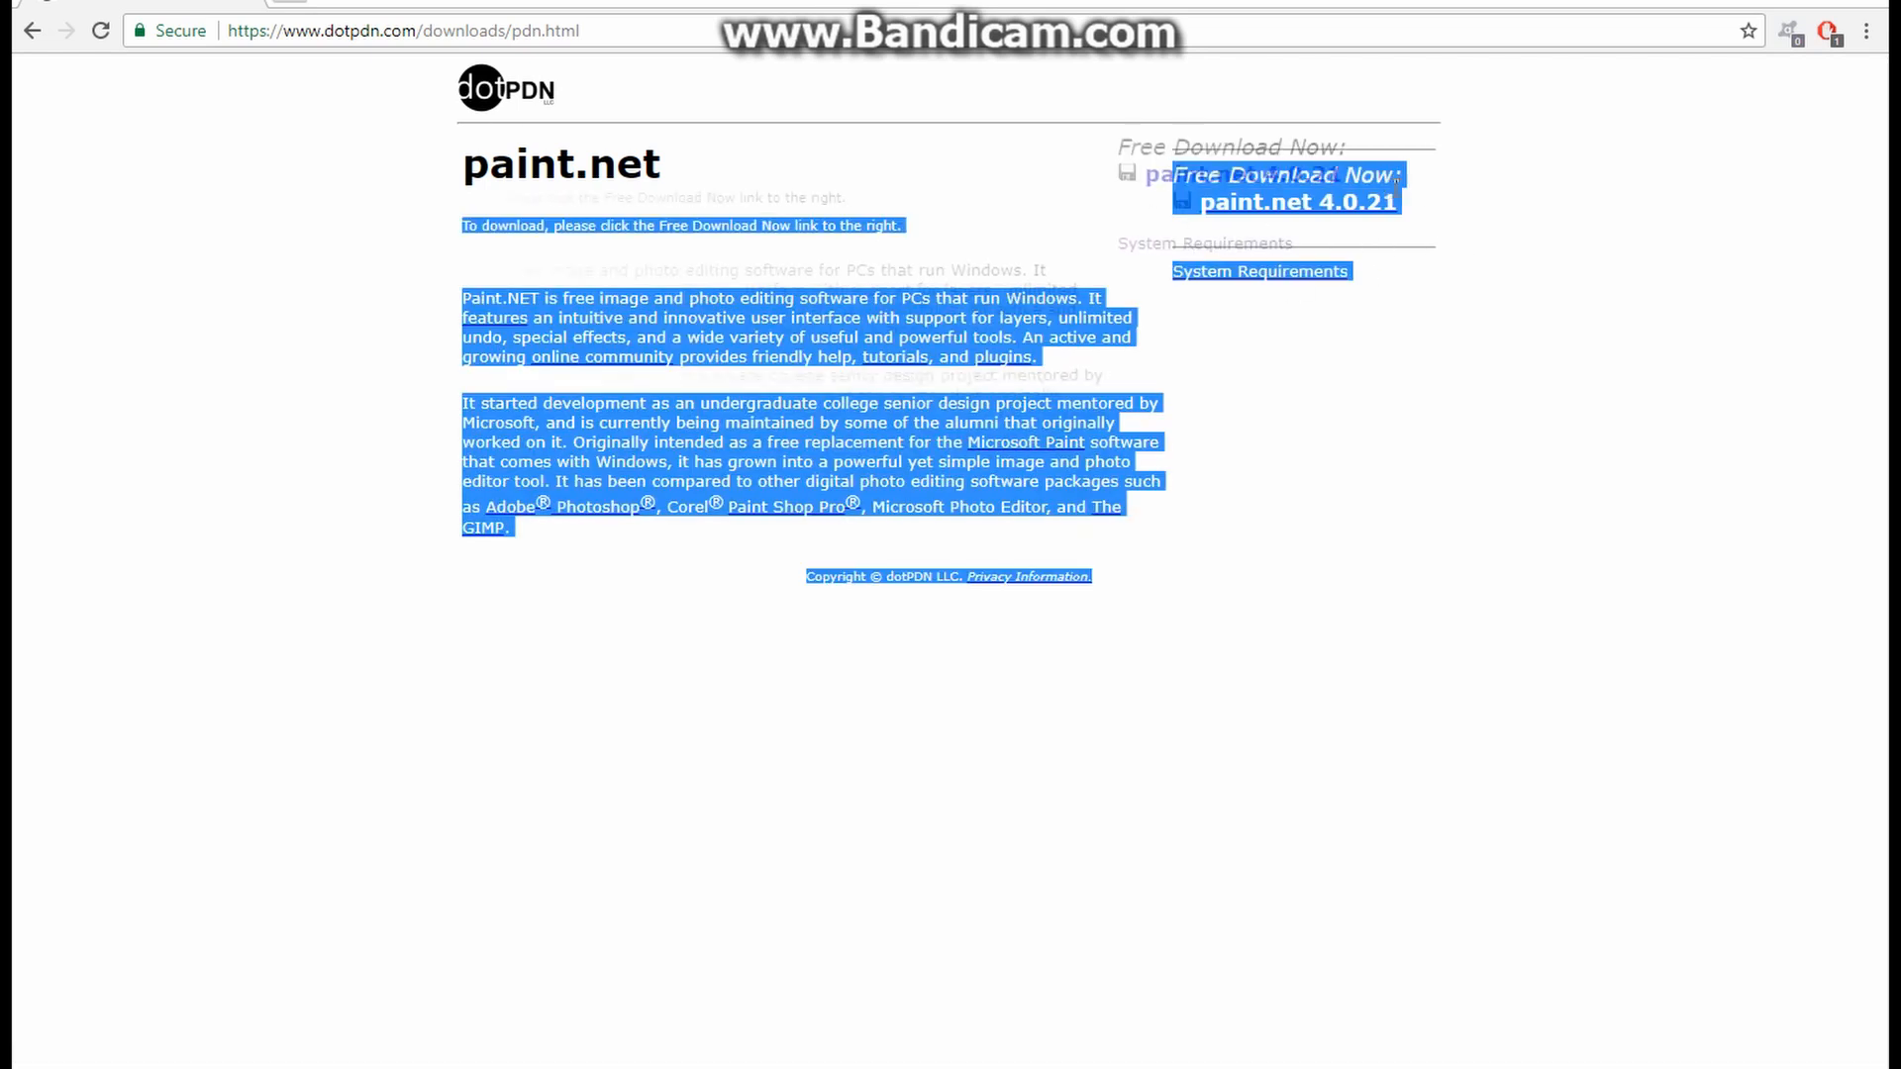
click(1442, 188)
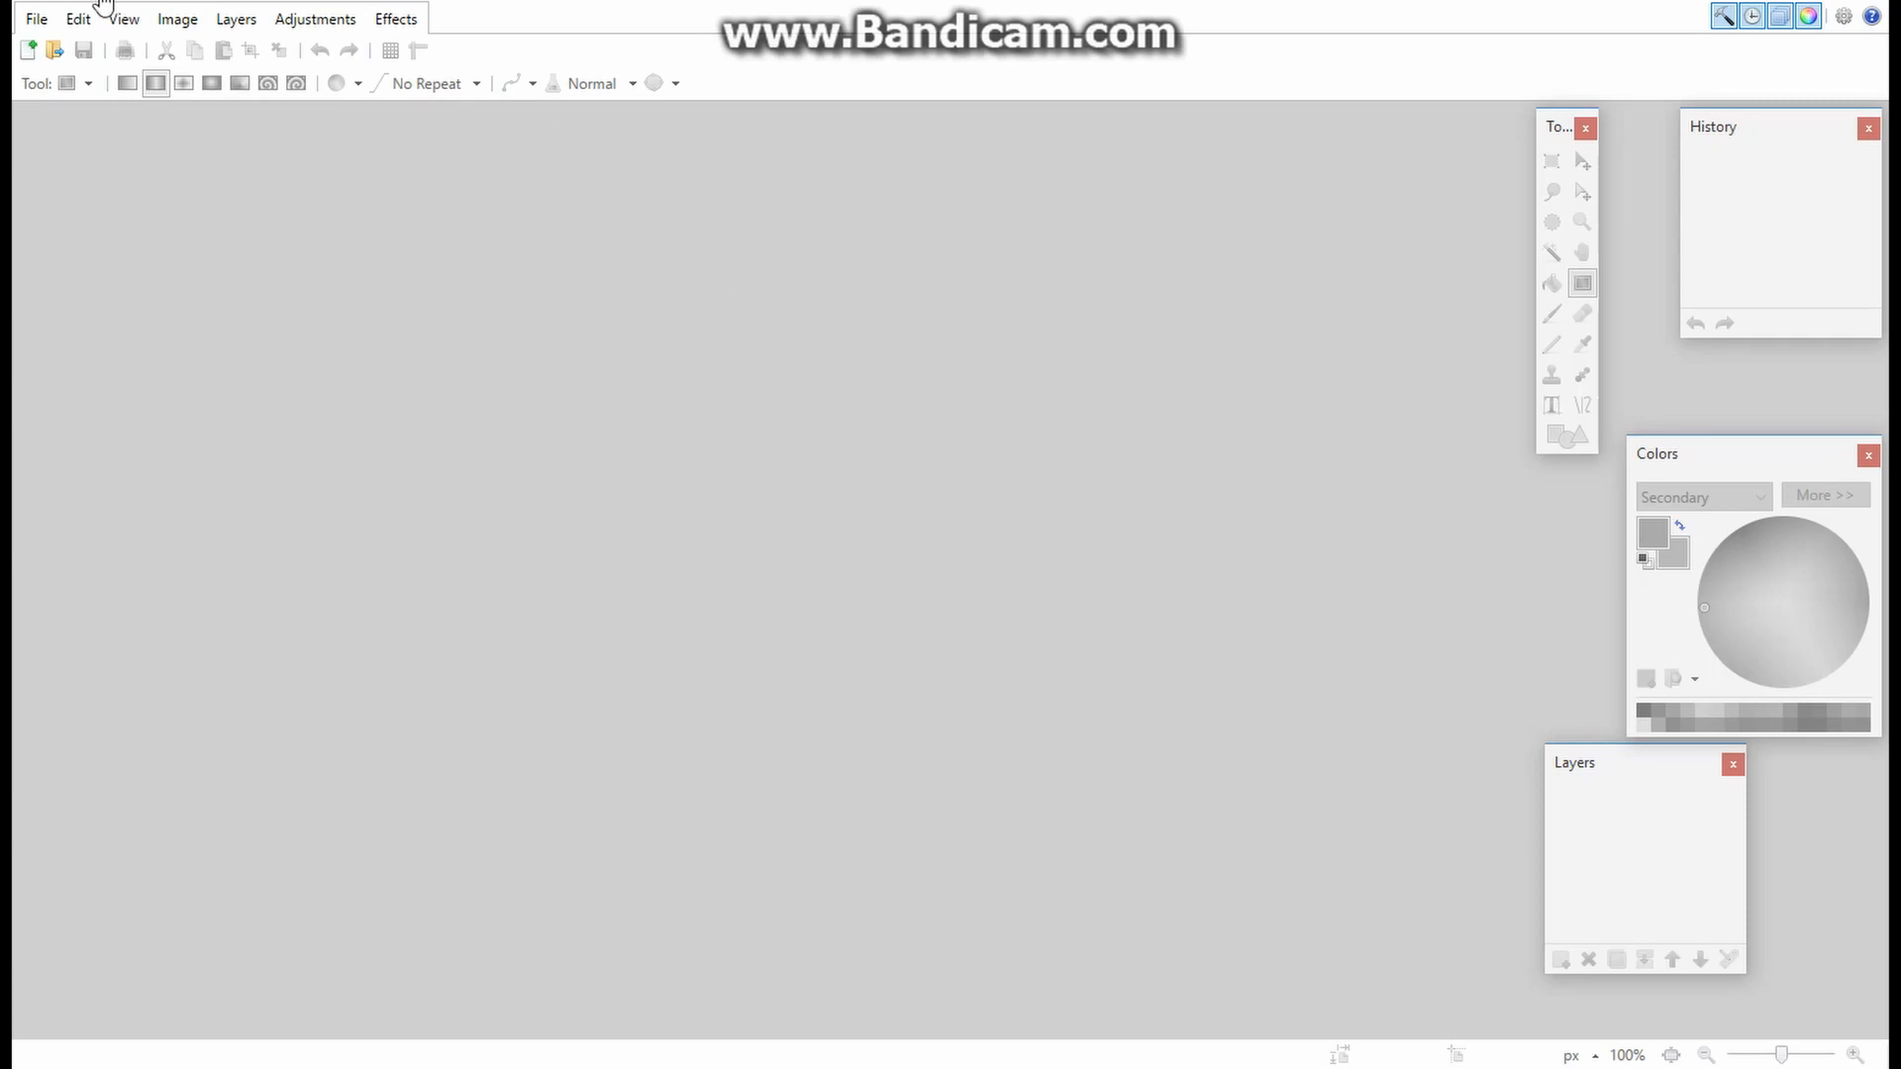
- Switch to Paint.NET and create a new 256 × 256 pixel image at 96 pixels/inch
click(39, 20)
key(Right)
key(Left)
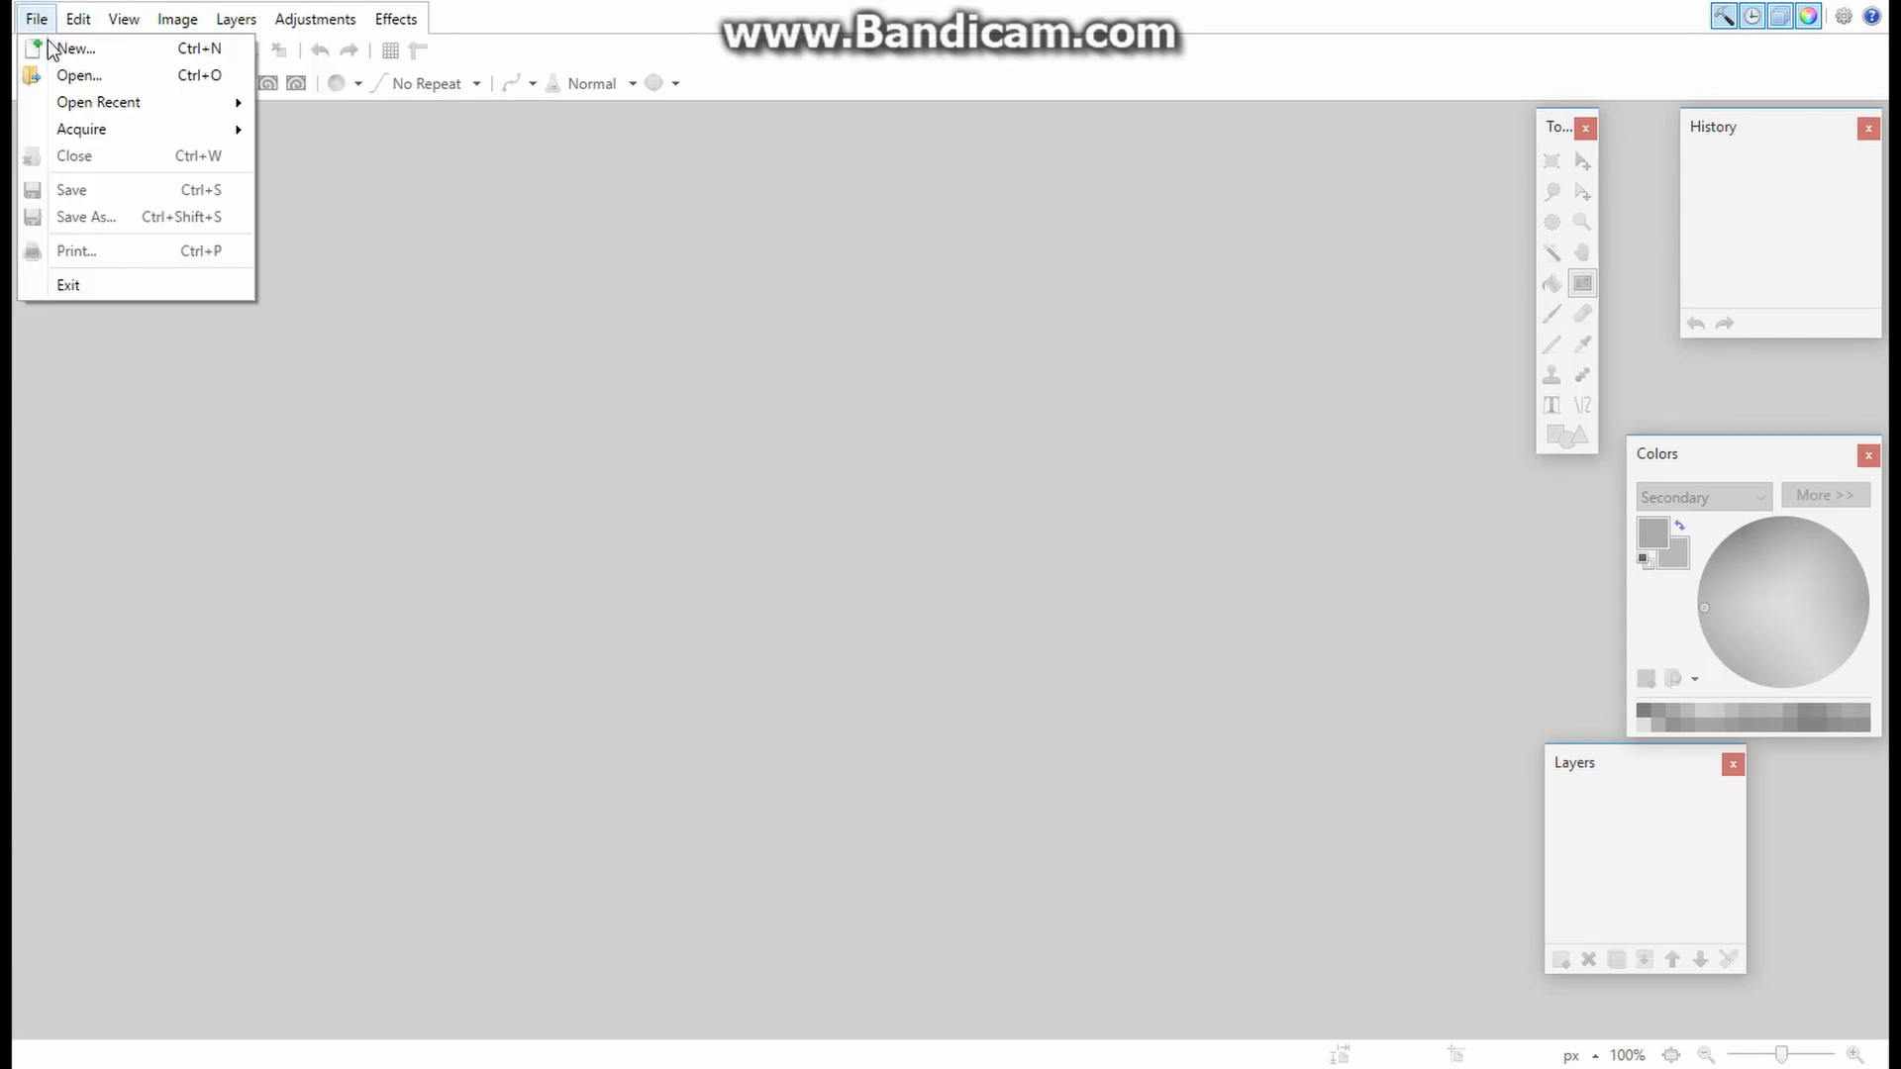
click(85, 55)
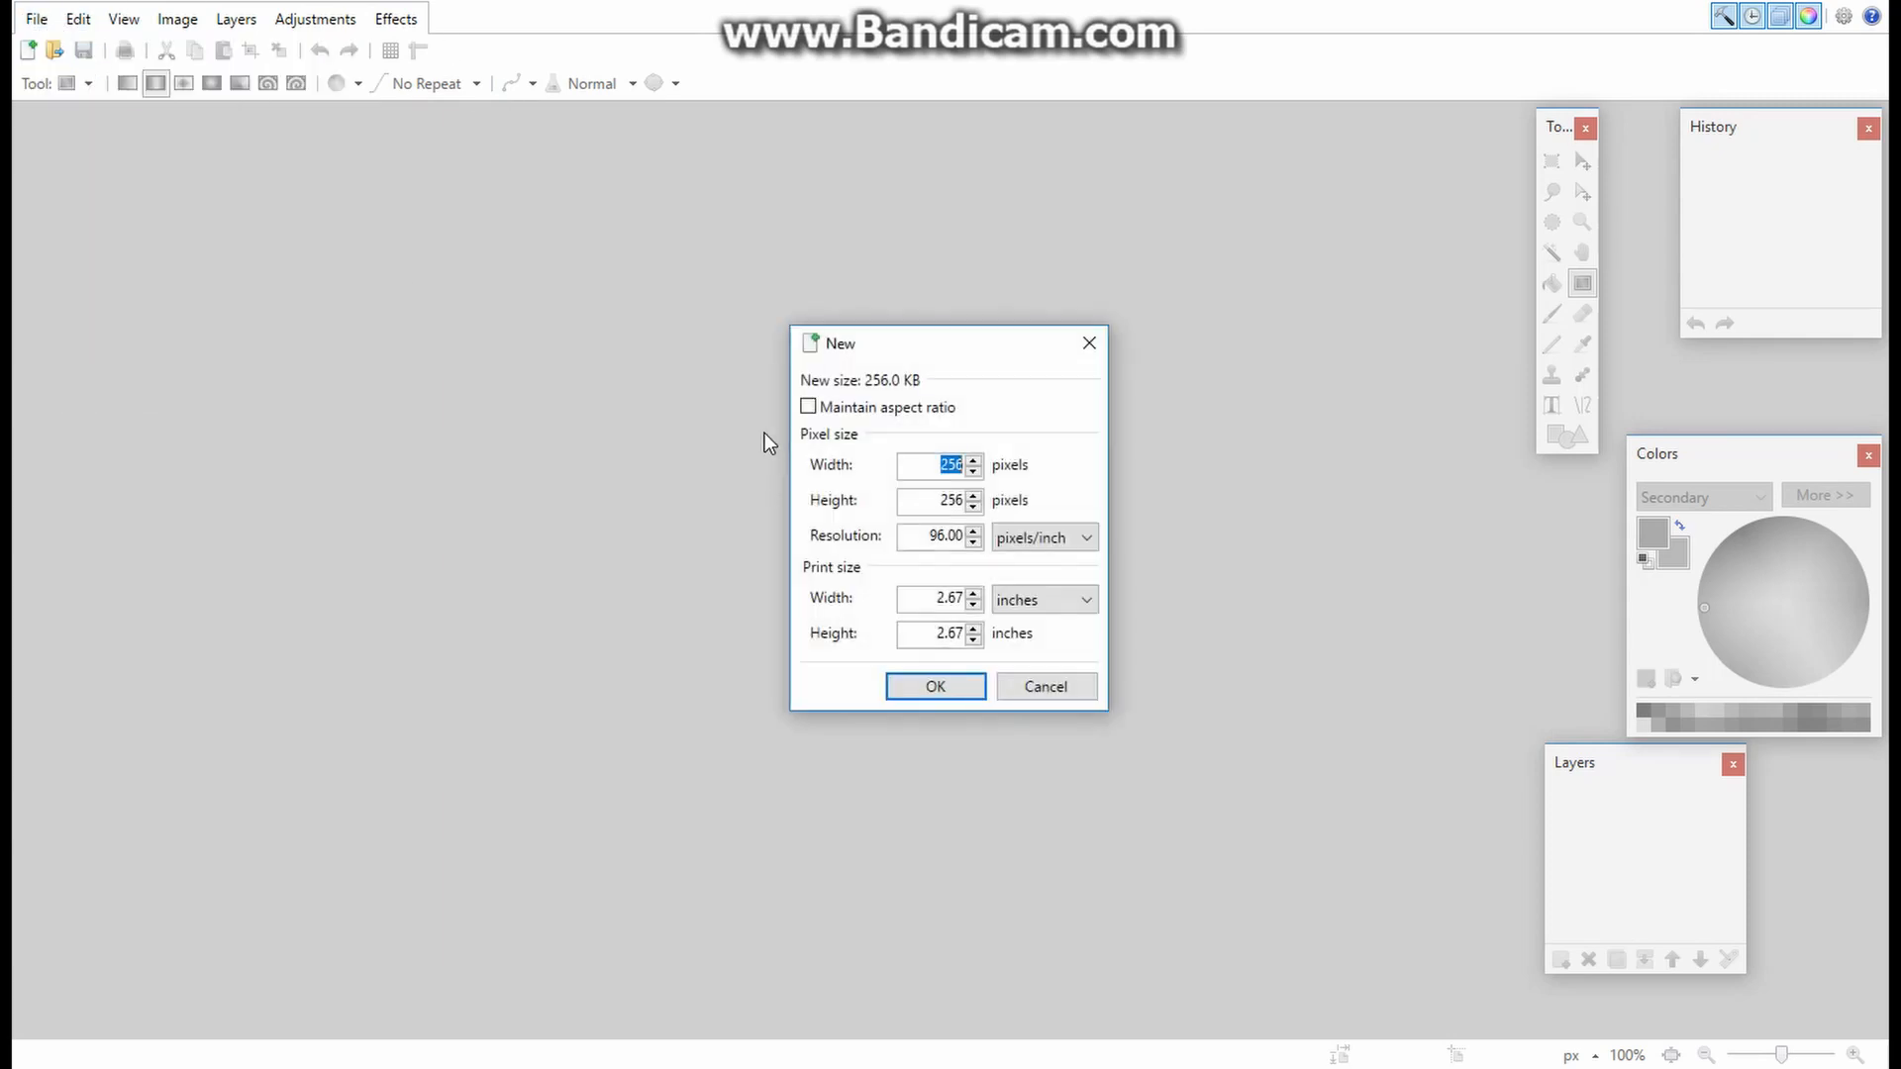
click(897, 678)
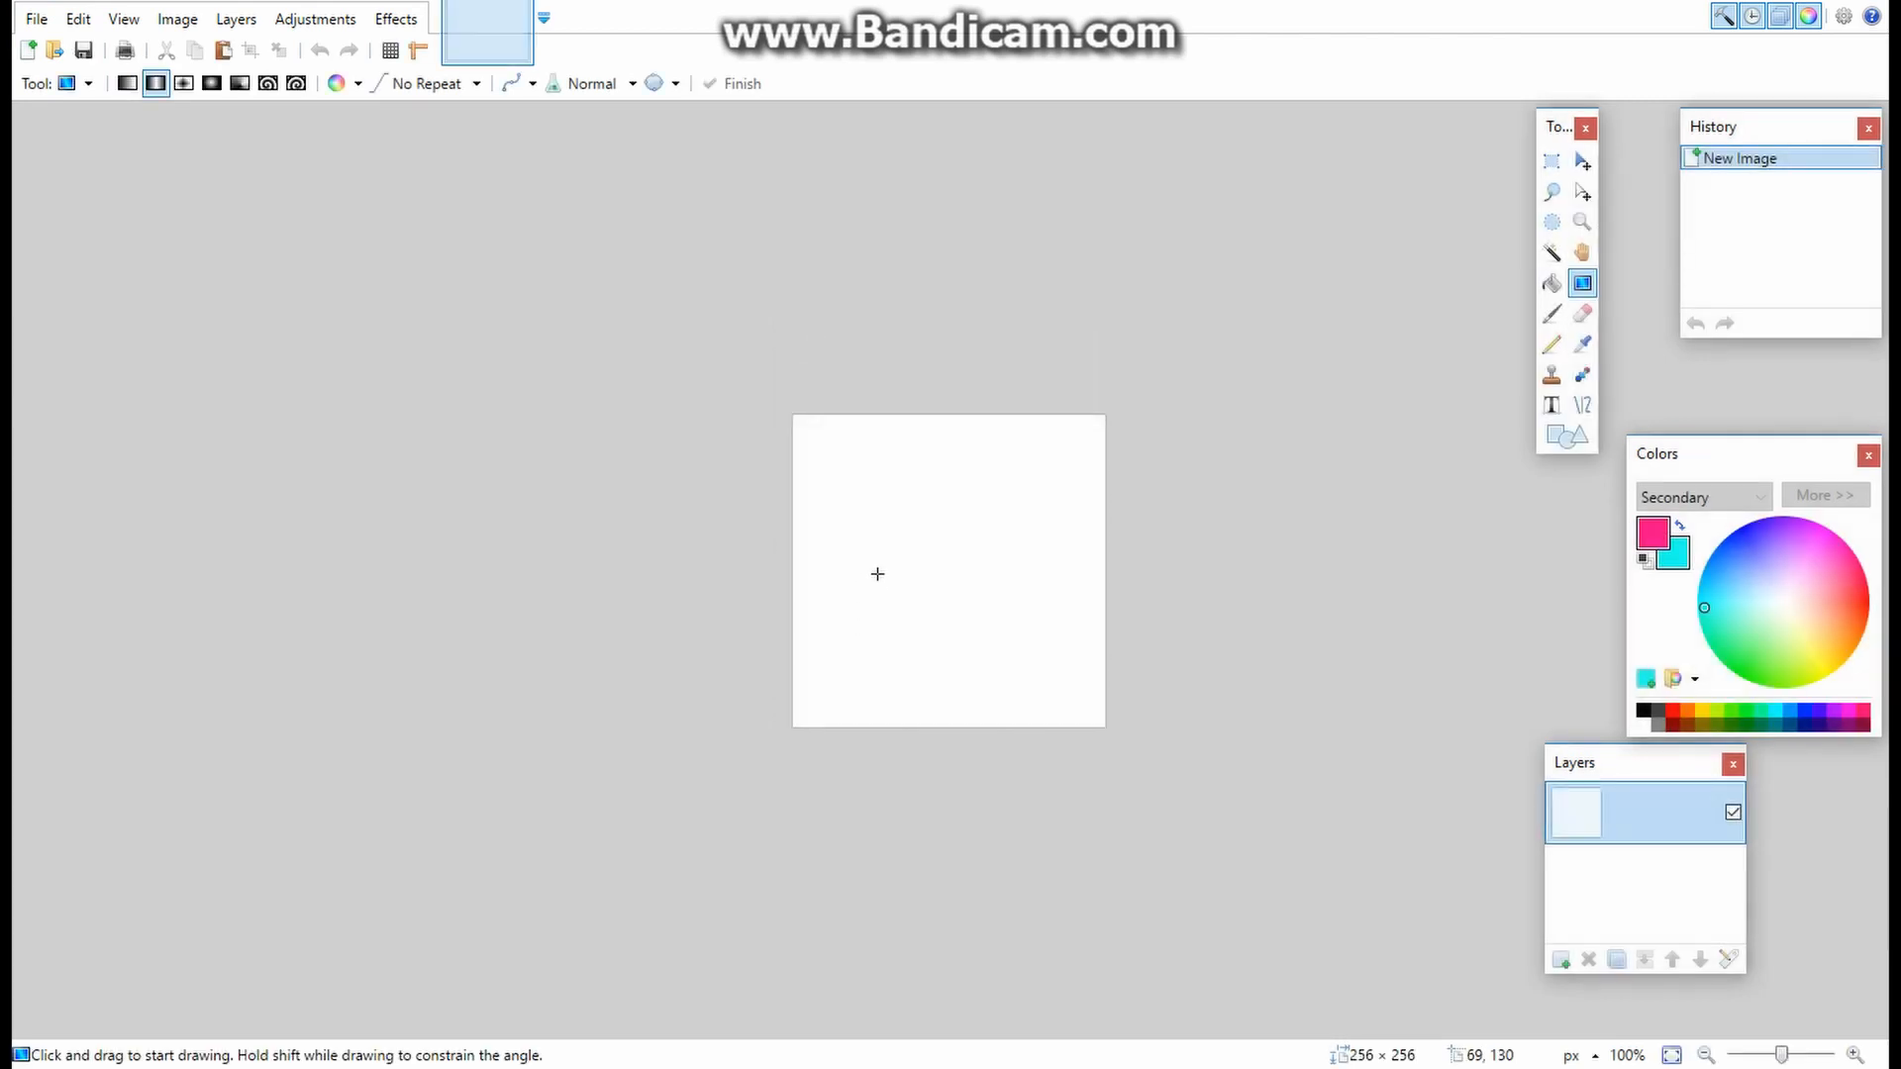
- Draw three test gradients in pink and cyan across the canvas
scroll(930, 526, up, 3)
scroll(897, 458, down, 2)
scroll(902, 446, down, 3)
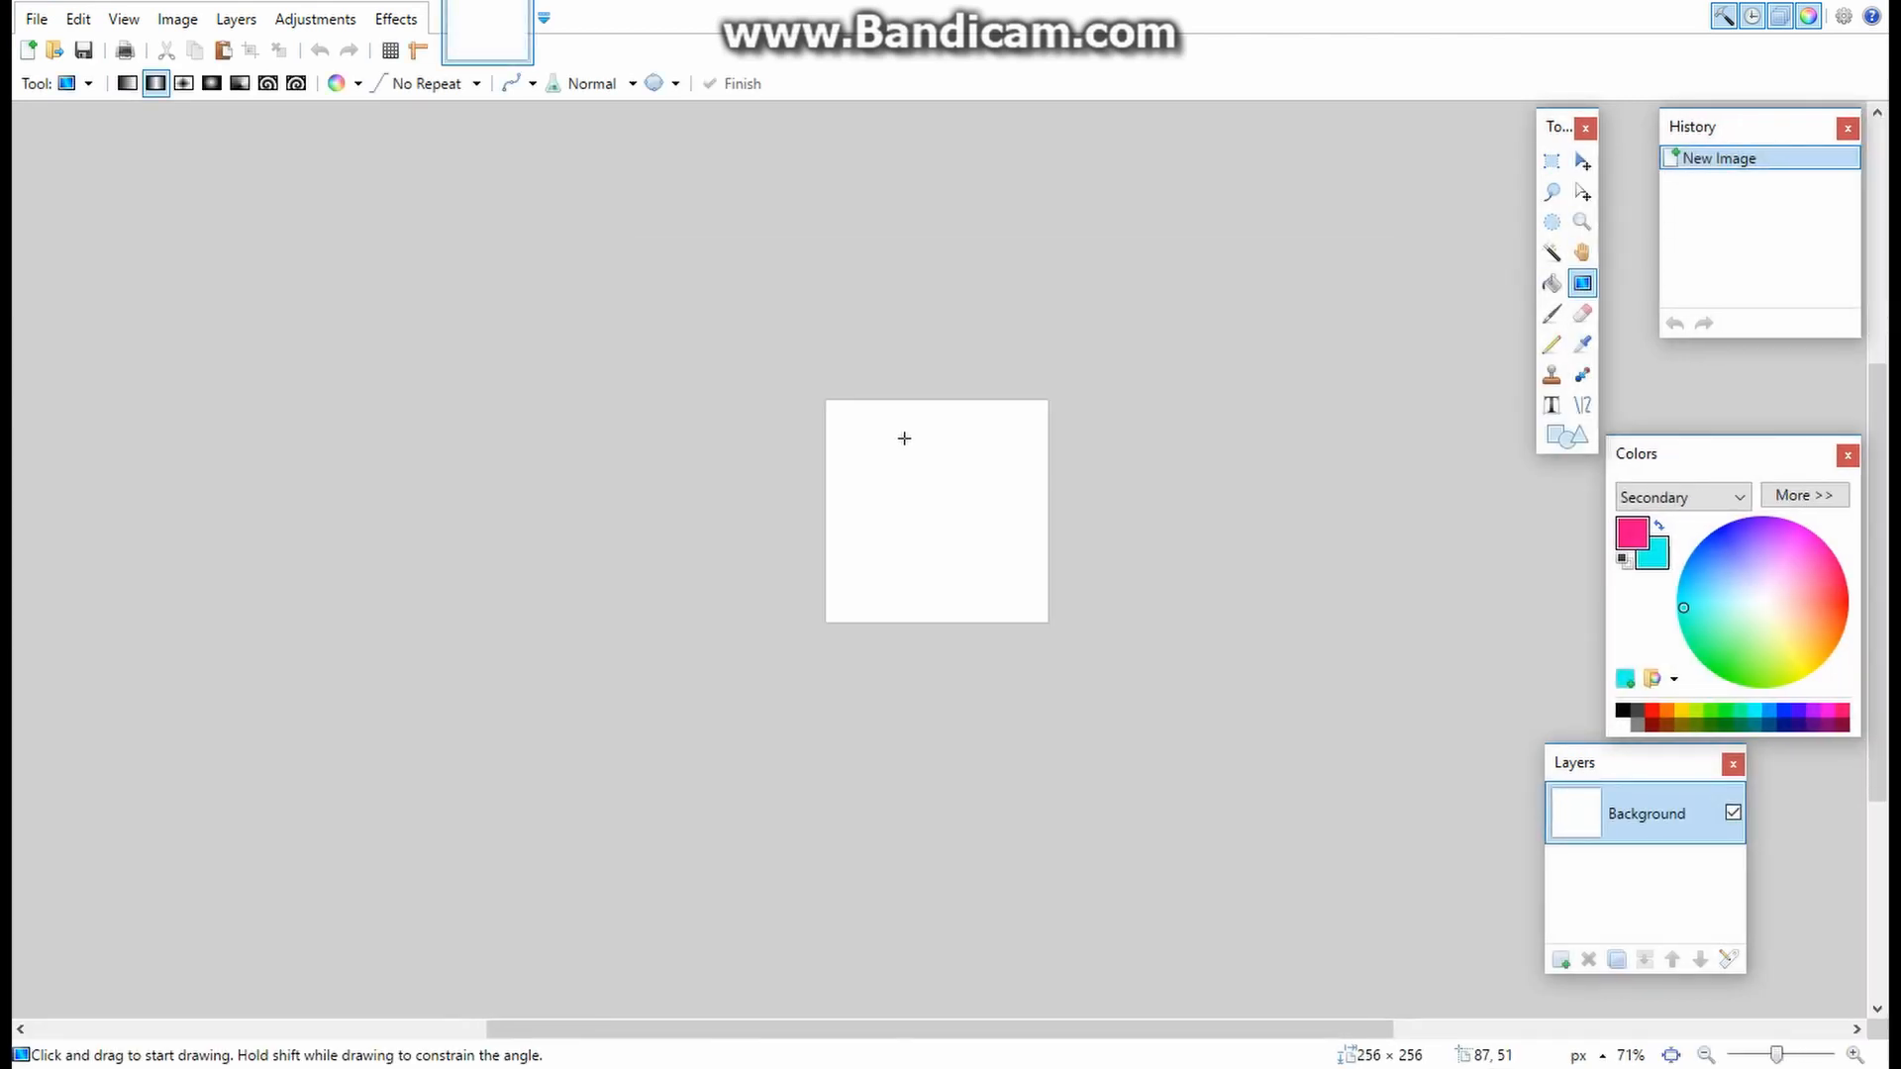
drag(1072, 359, 887, 542)
drag(959, 461, 932, 480)
drag(1044, 424, 871, 488)
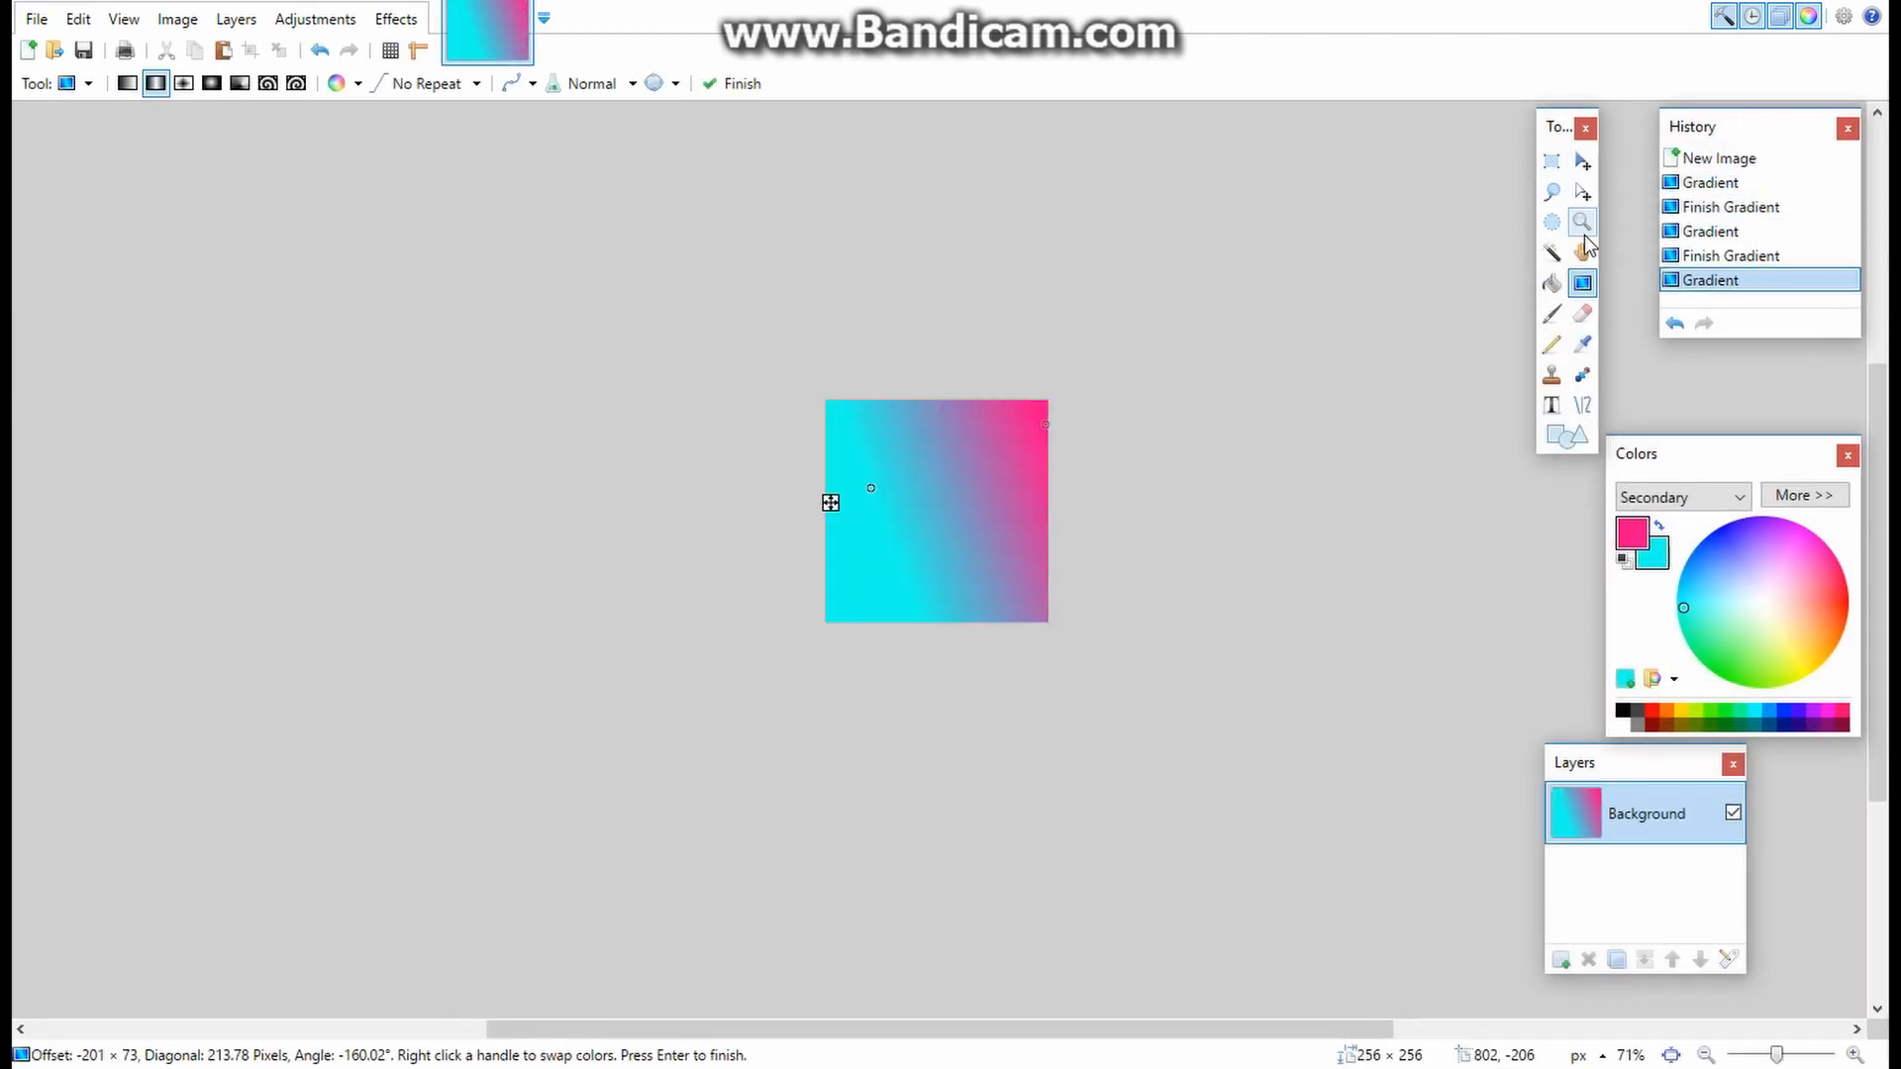
- Undo all the test gradients to get back to the blank new image
key(ctrl+z)
key(ctrl+z)
key(ctrl+z)
key(ctrl+z)
key(ctrl+z)
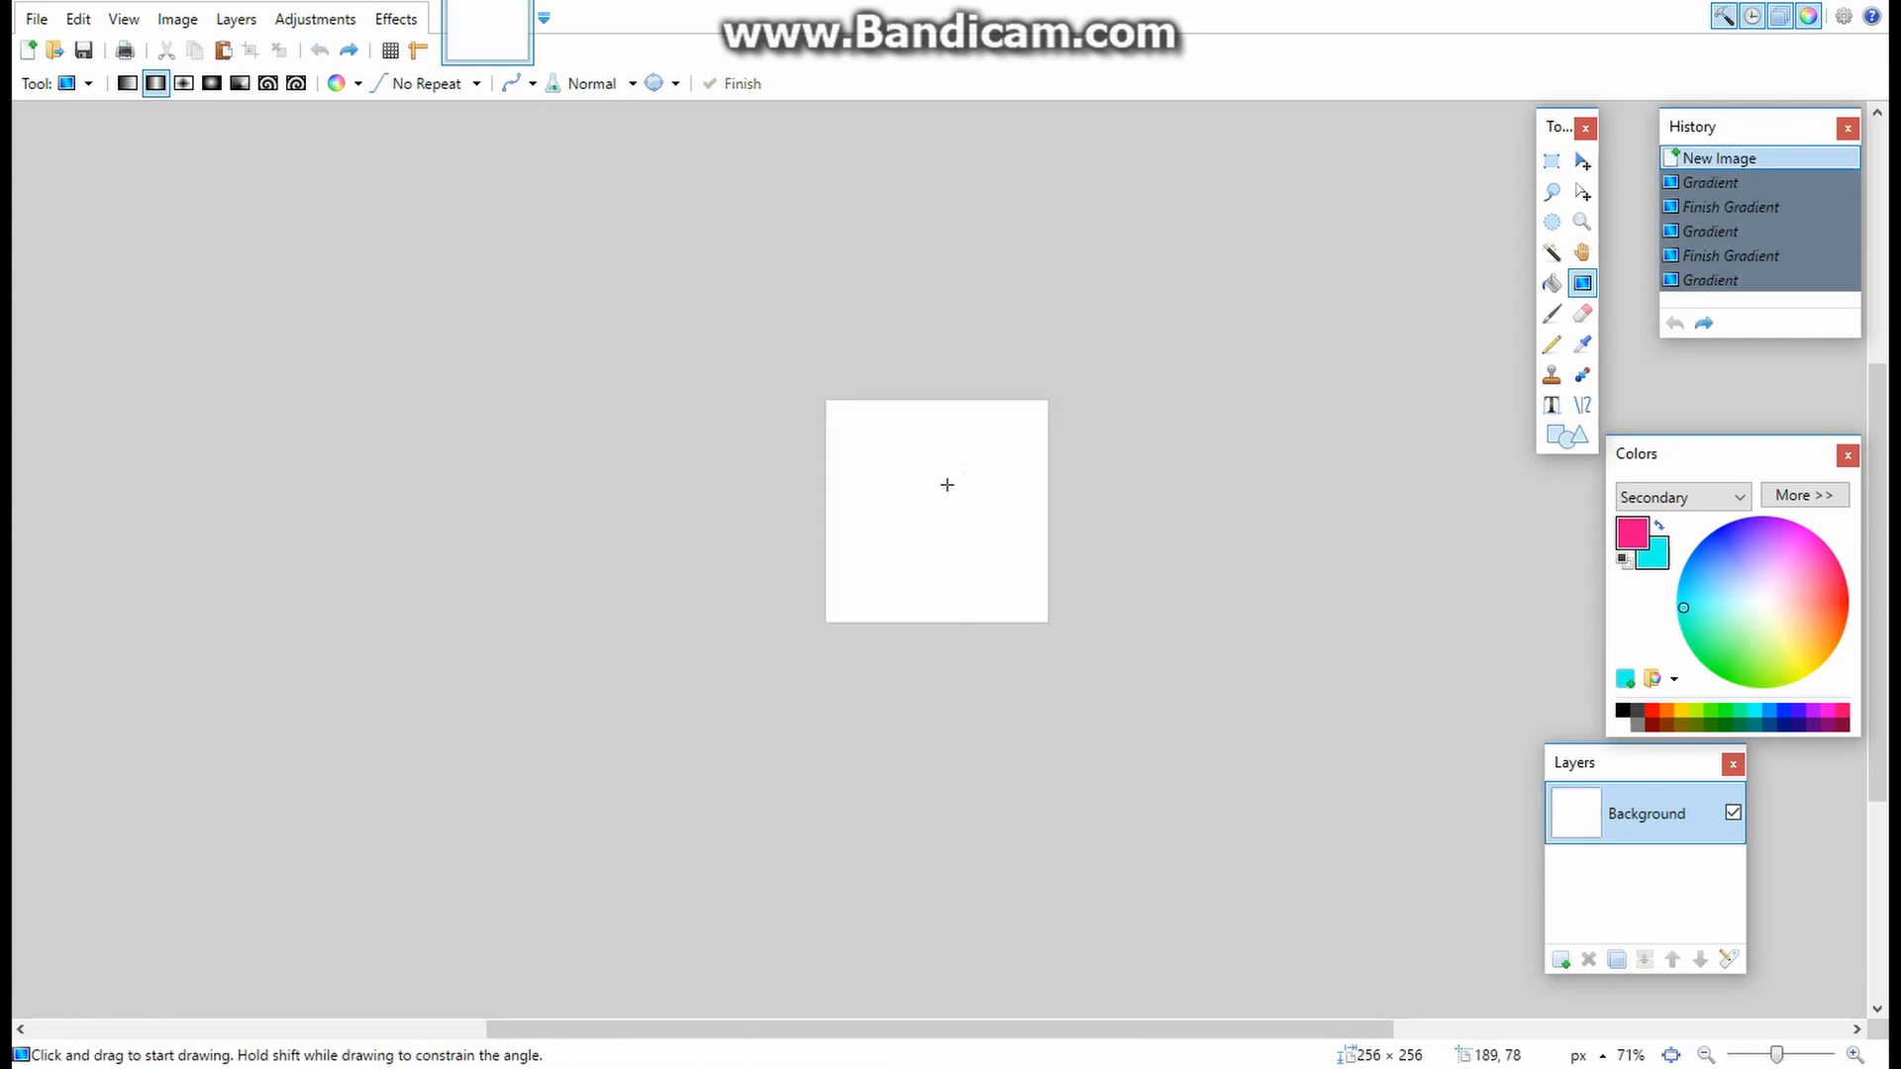
scroll(929, 484, up, 4)
scroll(929, 484, down, 1)
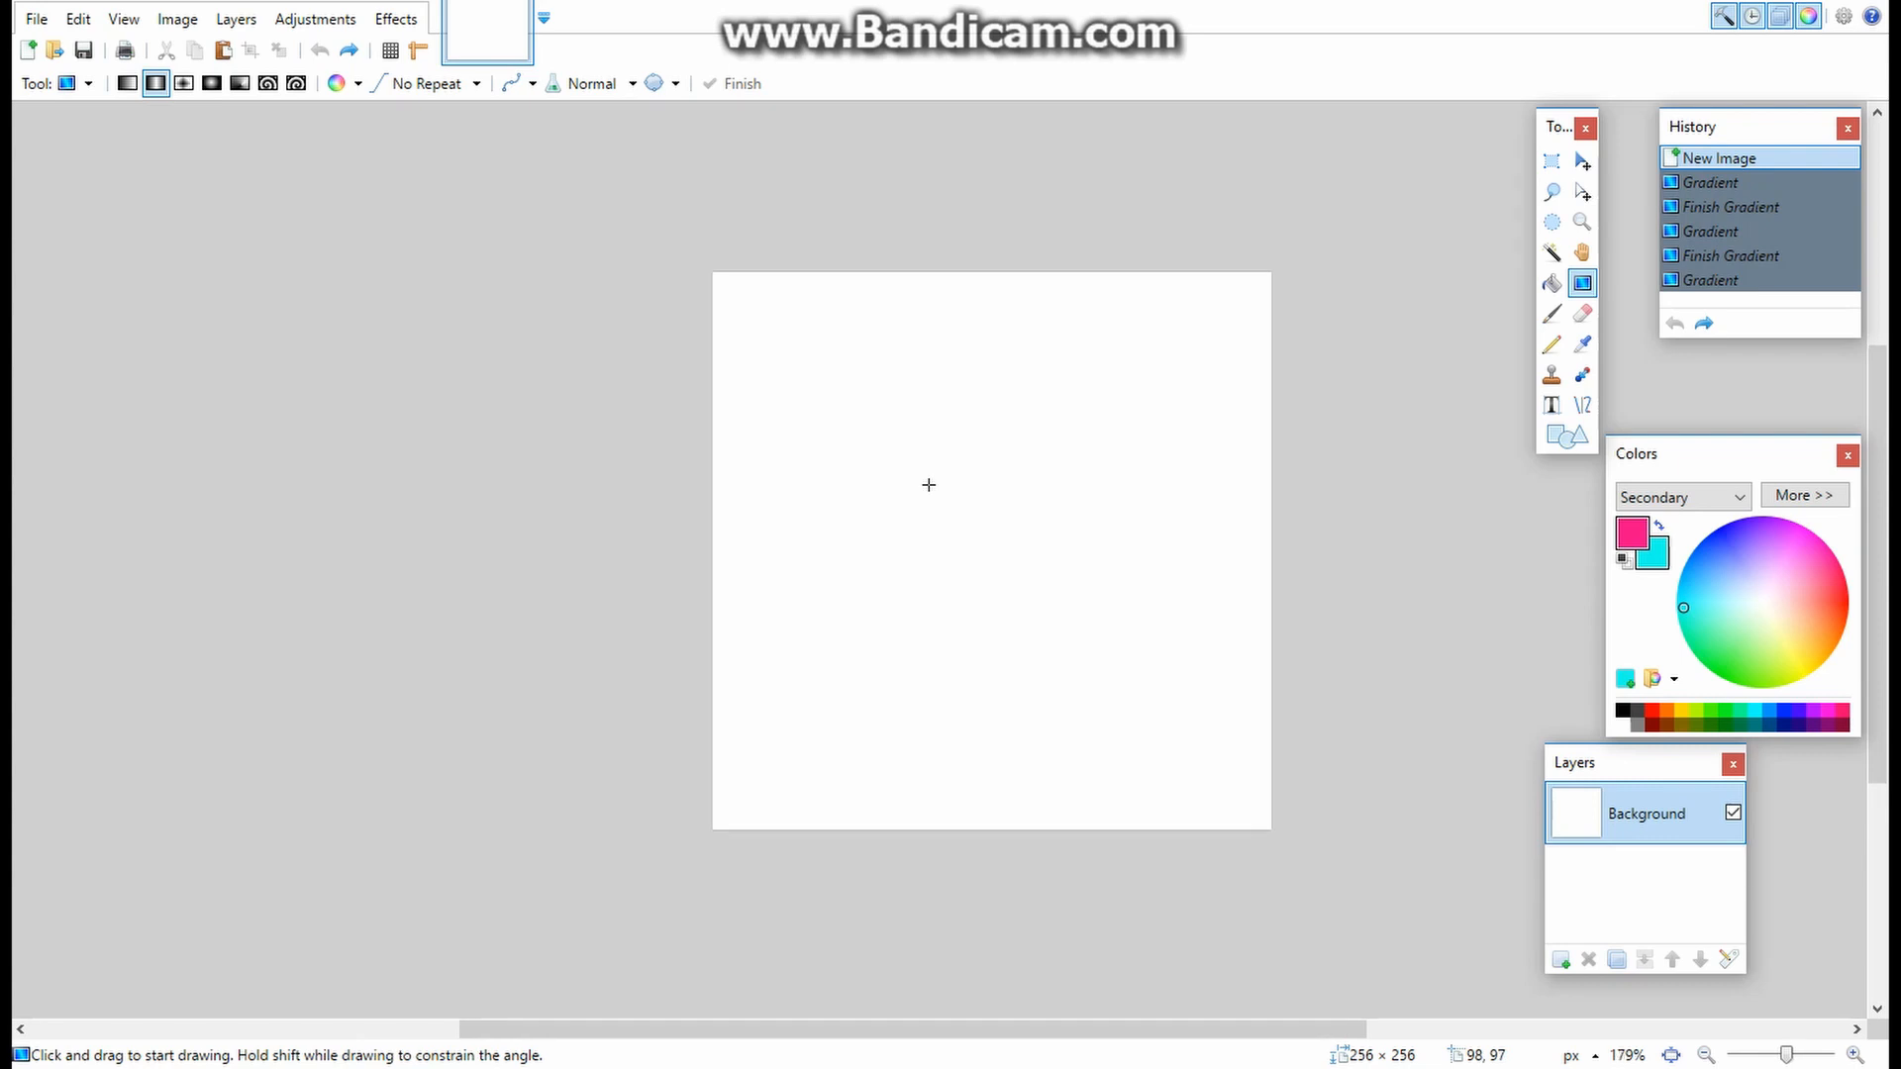
scroll(926, 484, up, 2)
scroll(907, 495, down, 3)
scroll(905, 453, up, 2)
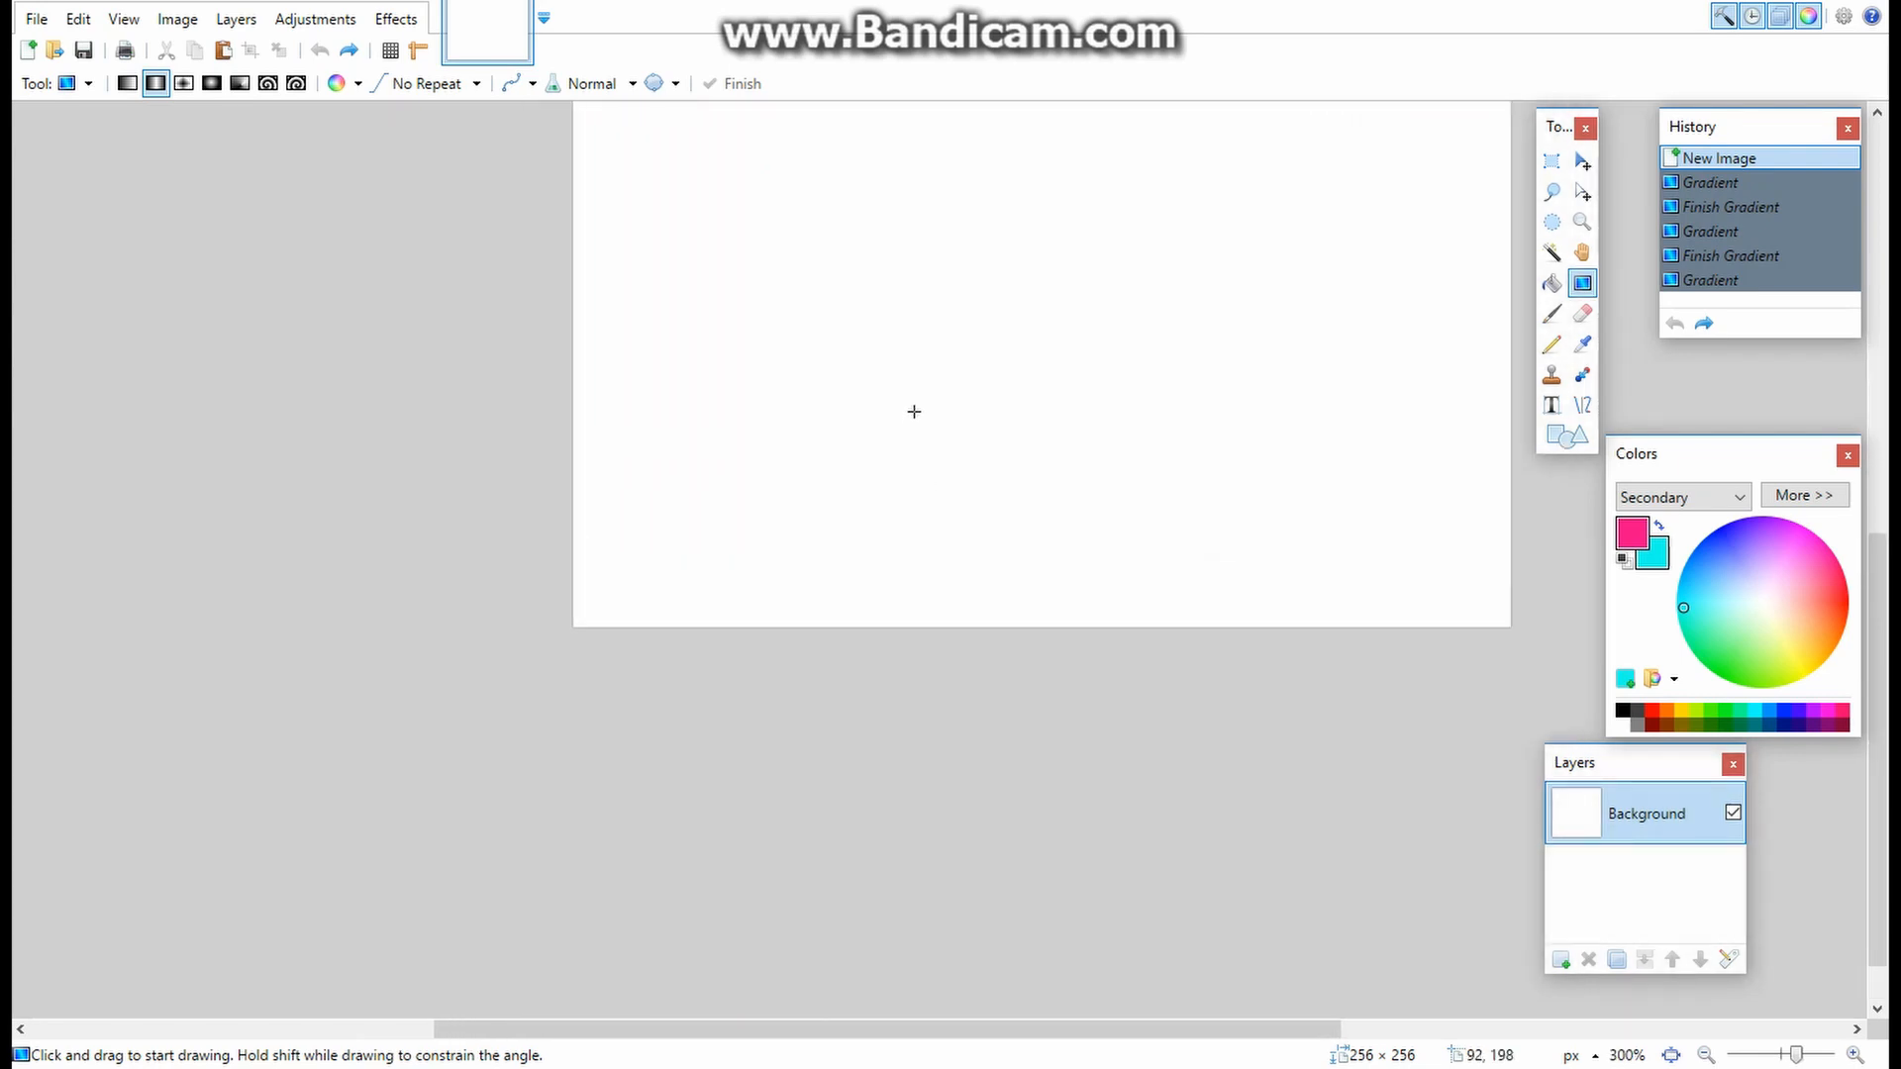
scroll(912, 412, down, 1)
scroll(930, 425, up, 1)
scroll(947, 391, down, 2)
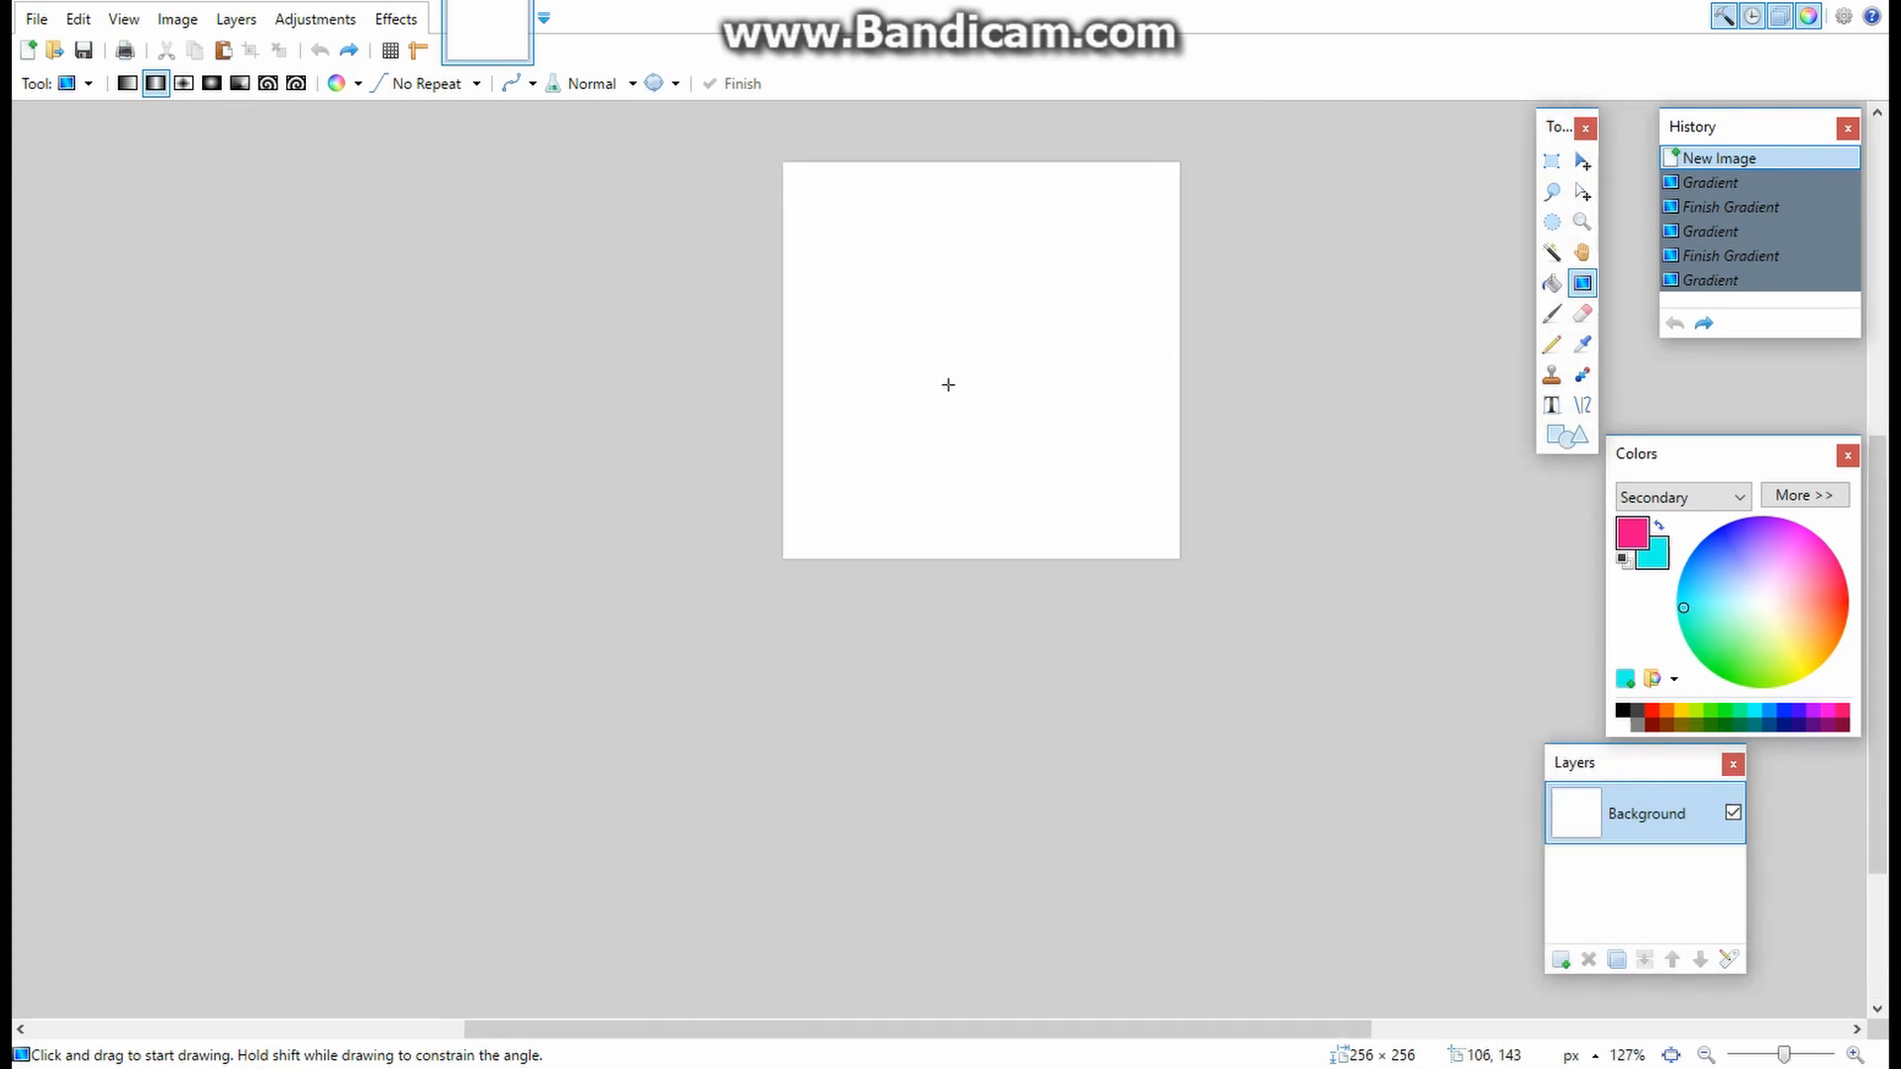
scroll(939, 378, up, 2)
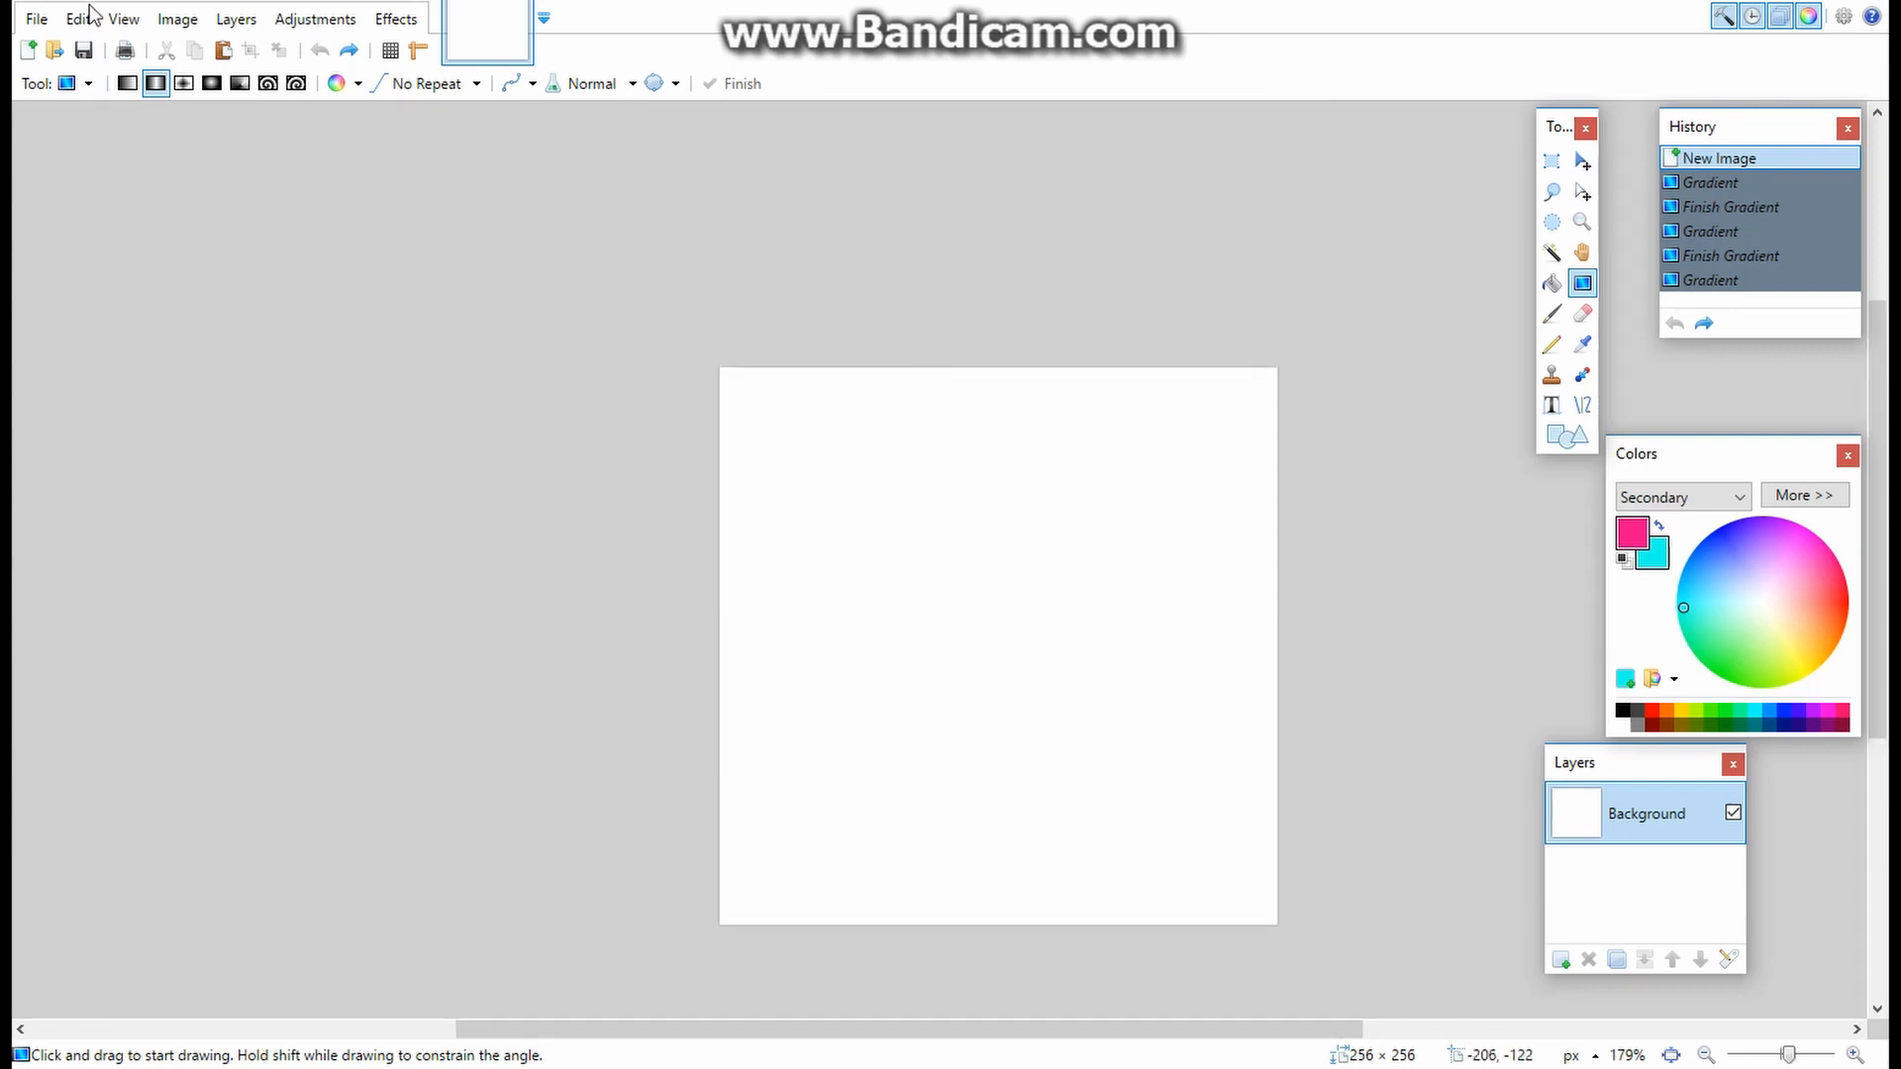
click(35, 19)
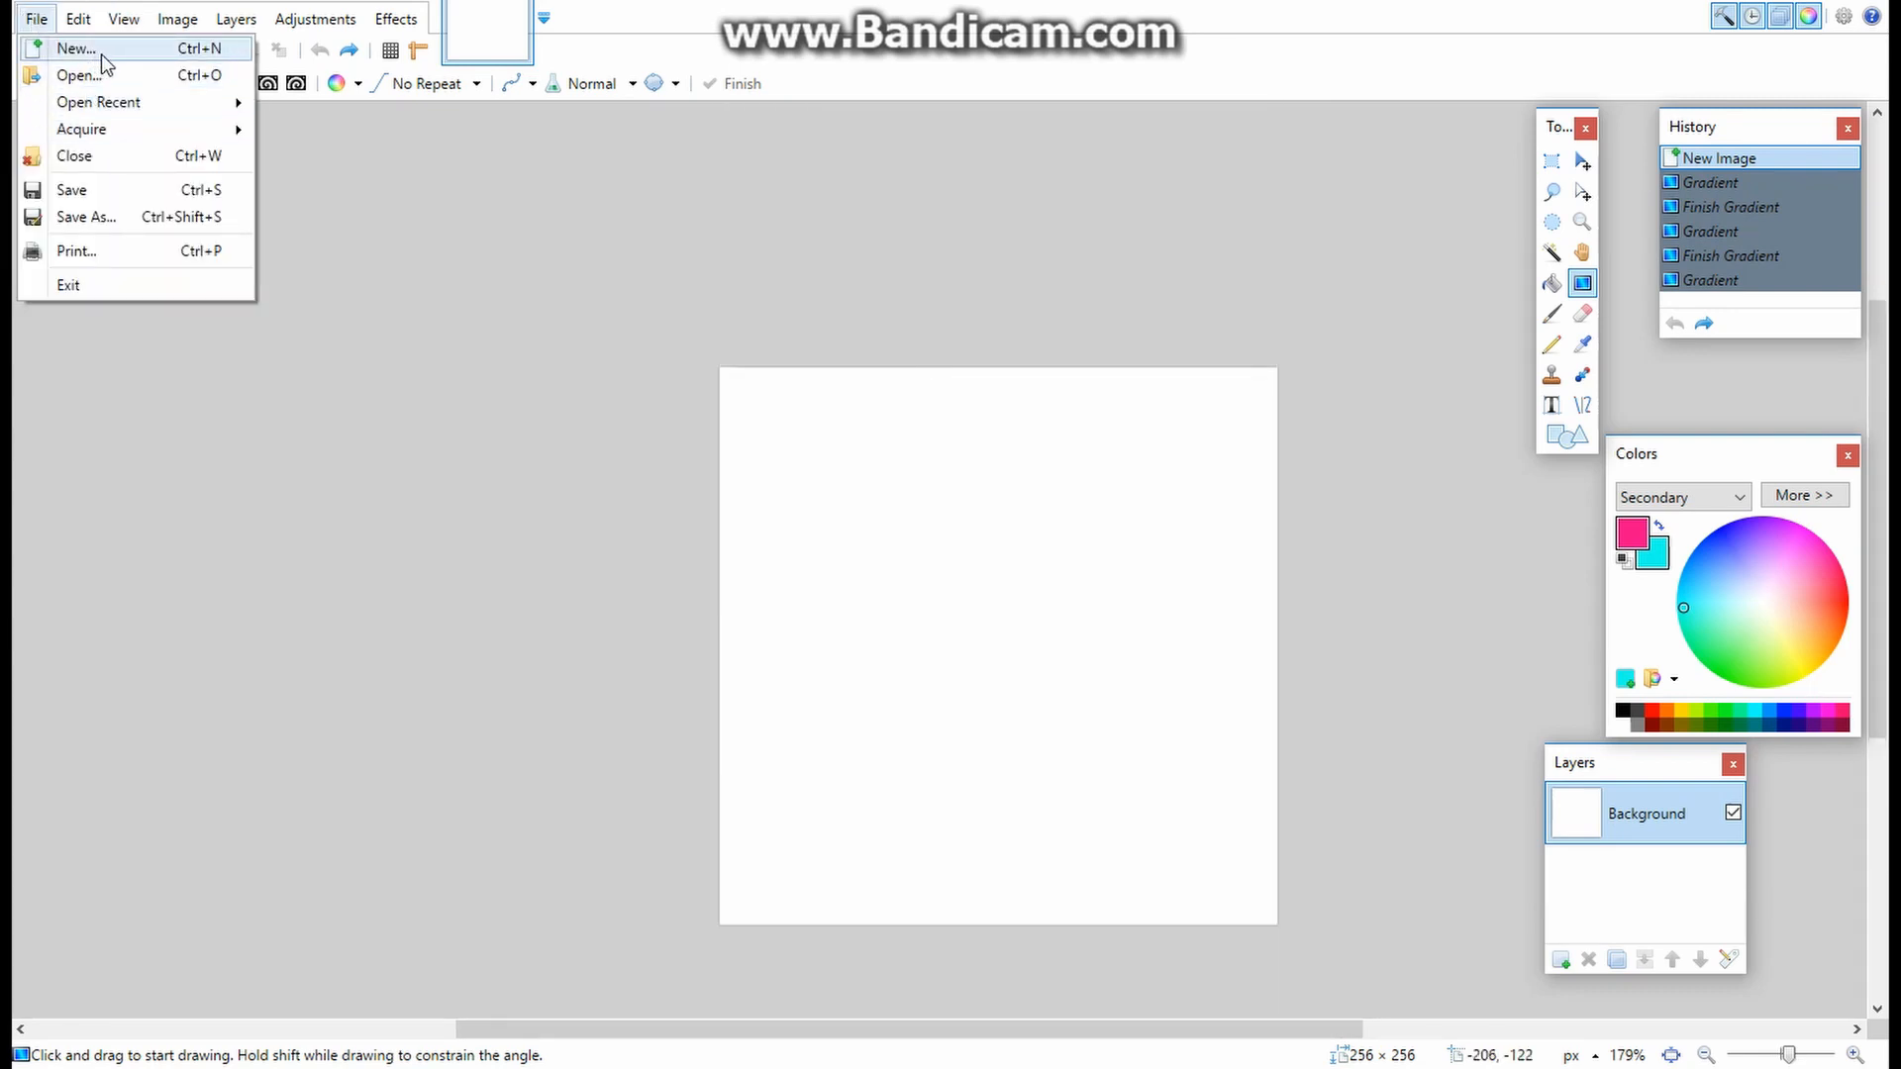
click(414, 221)
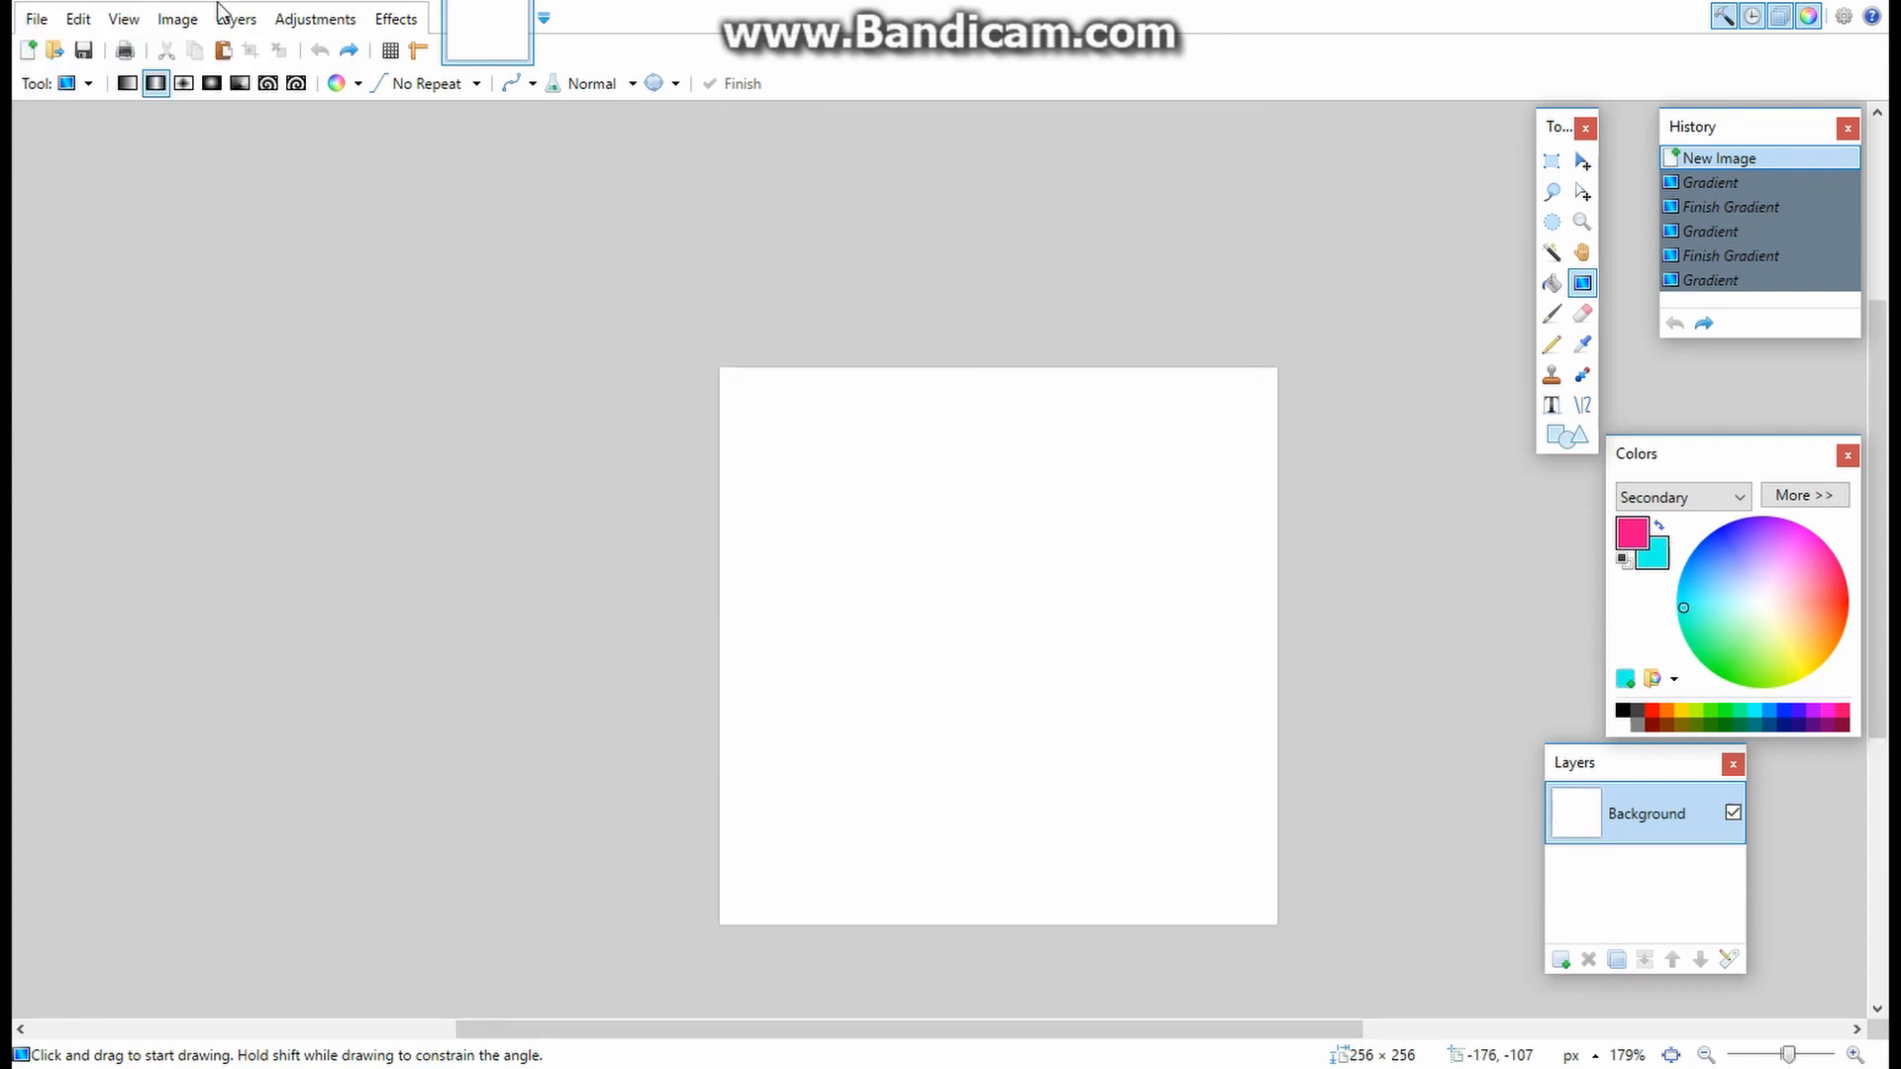
- Open the Resize dialog for the blank image
click(178, 19)
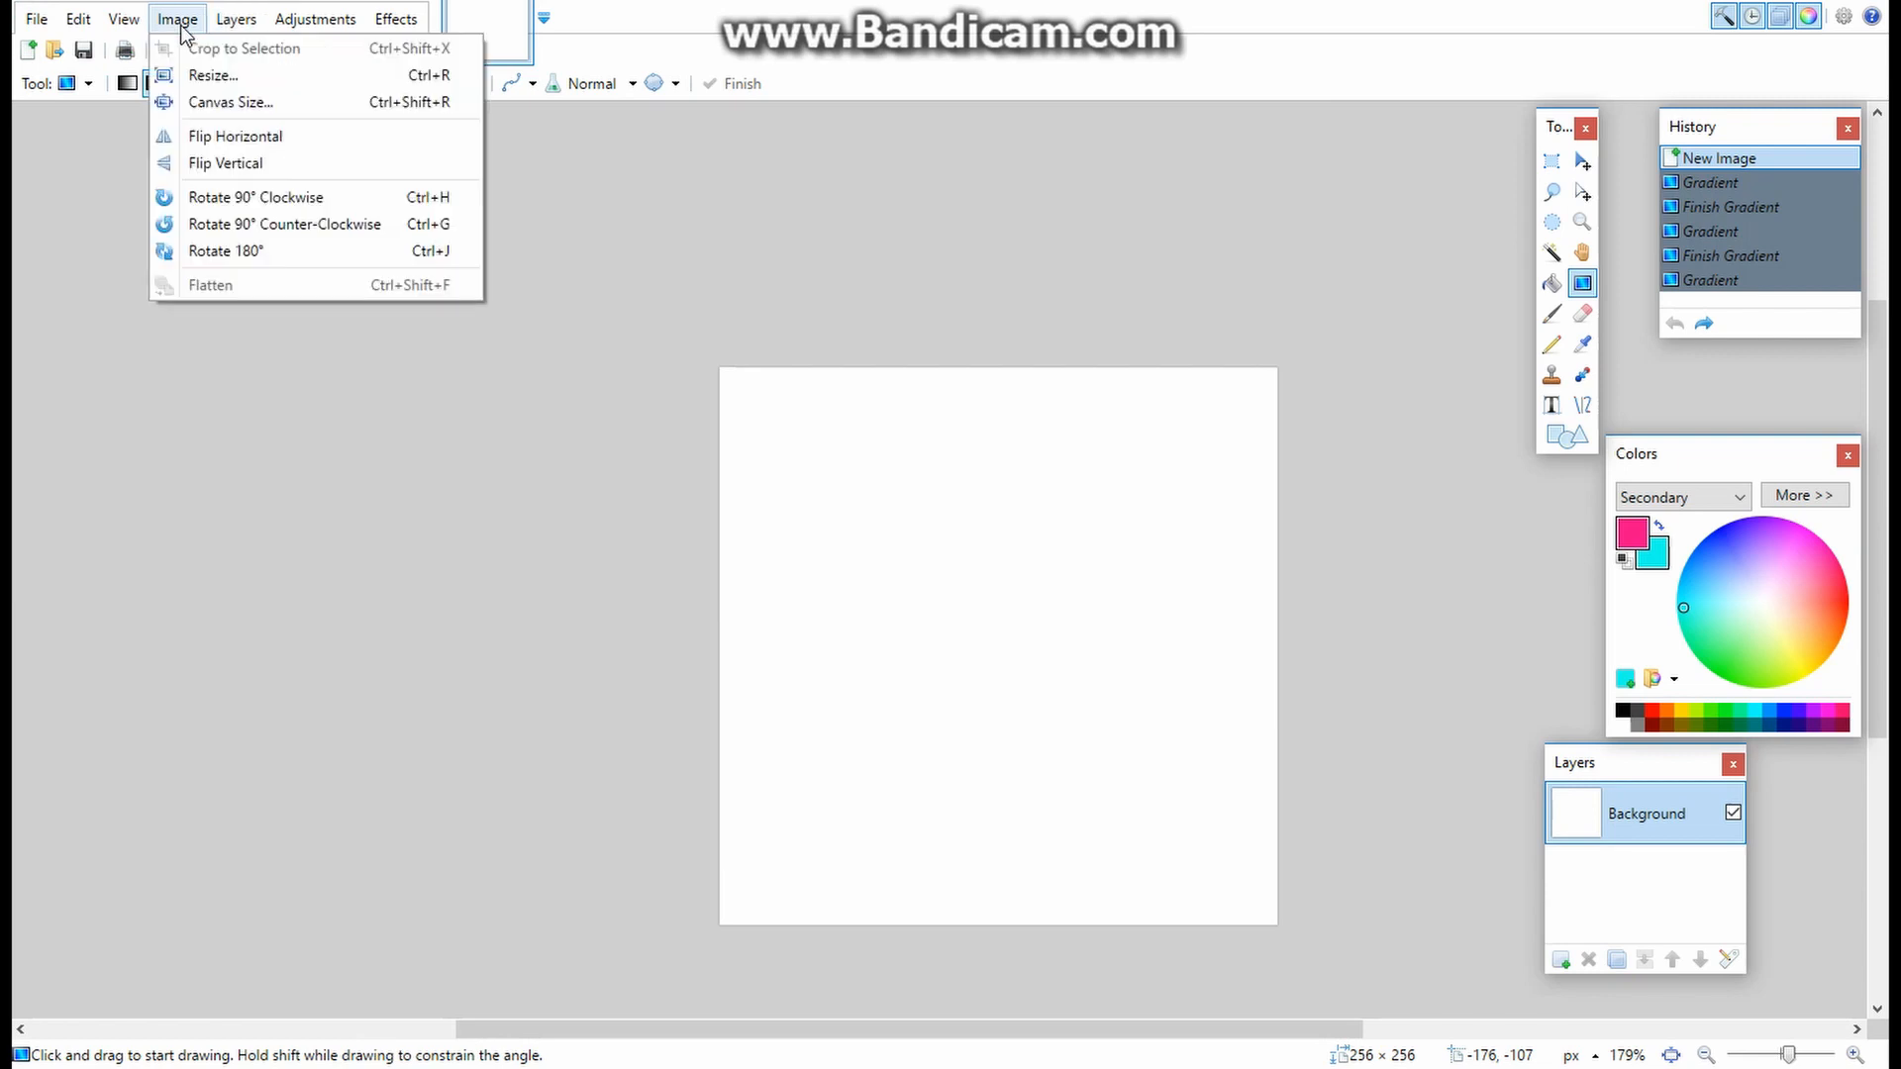
click(198, 77)
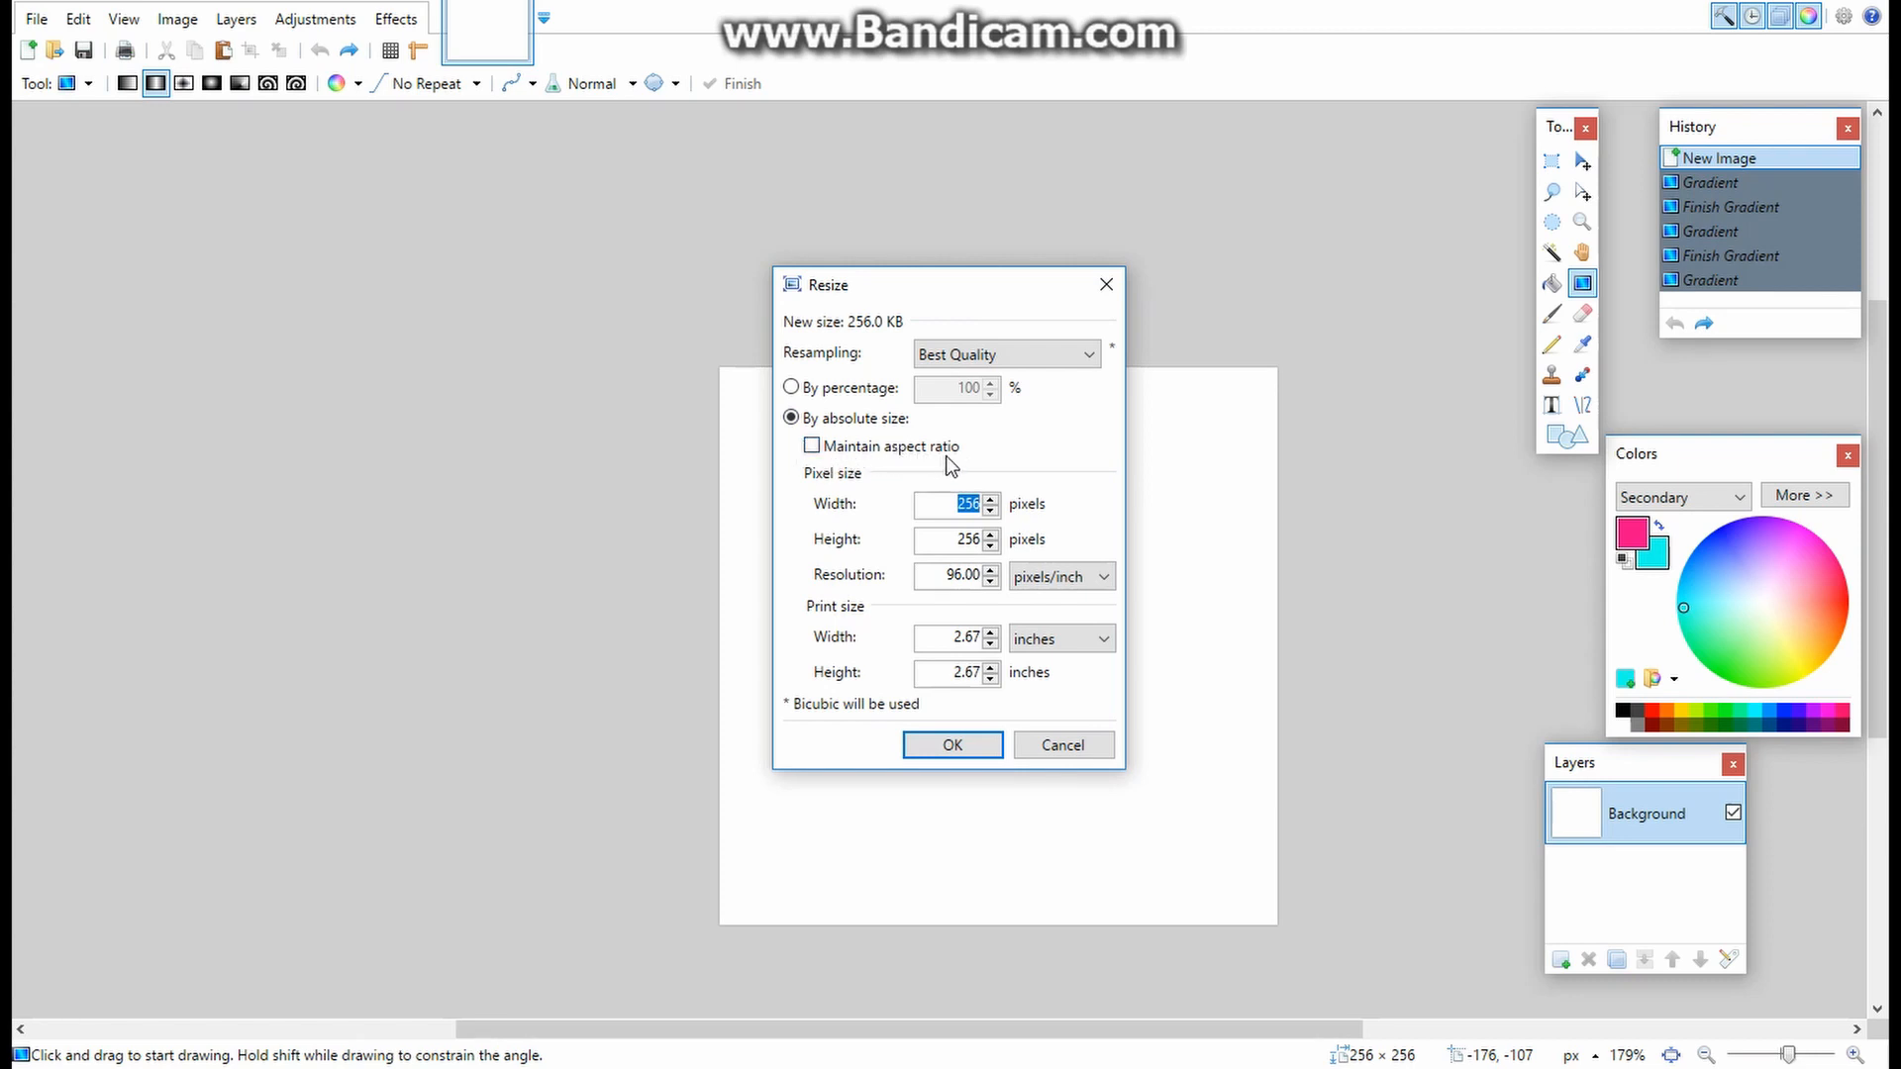
- Try pixel widths of 126 and 123 with Maintain aspect ratio enabled, and disable that option again
click(812, 446)
text(126)
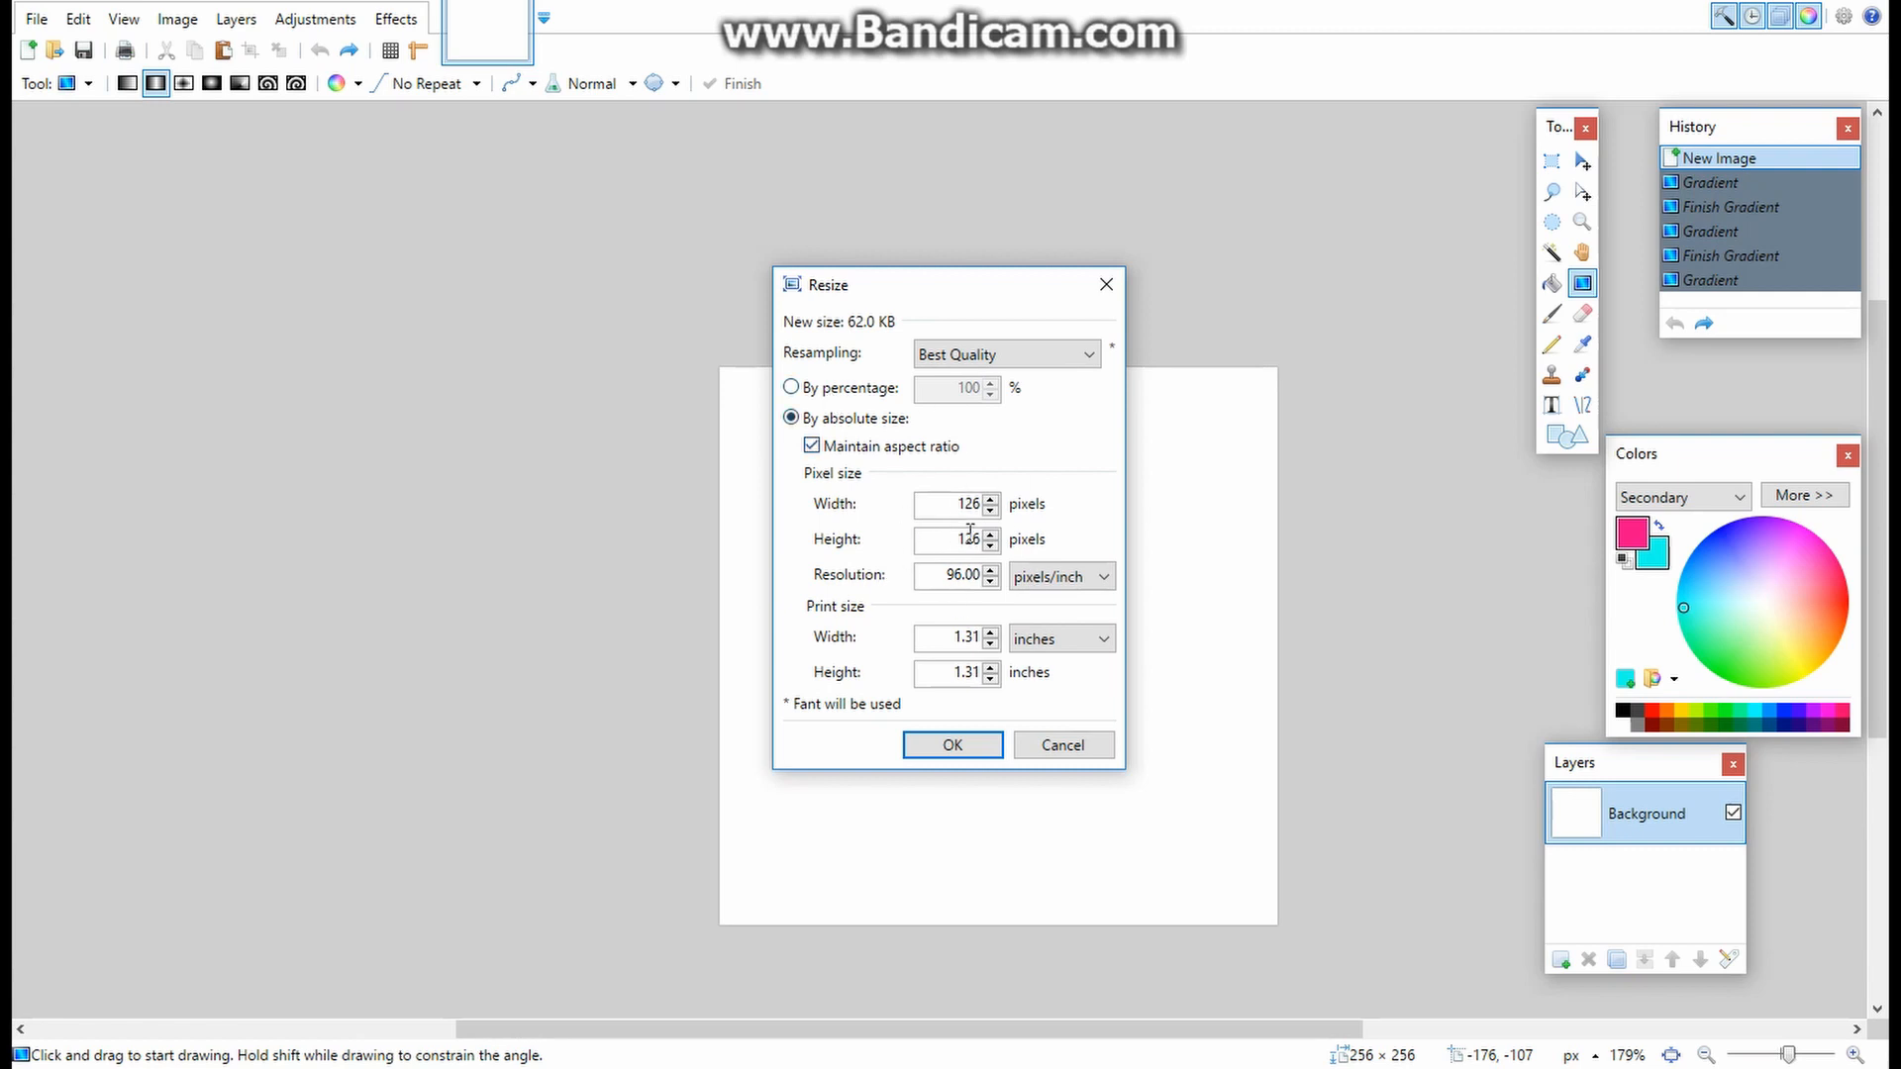
text(1)
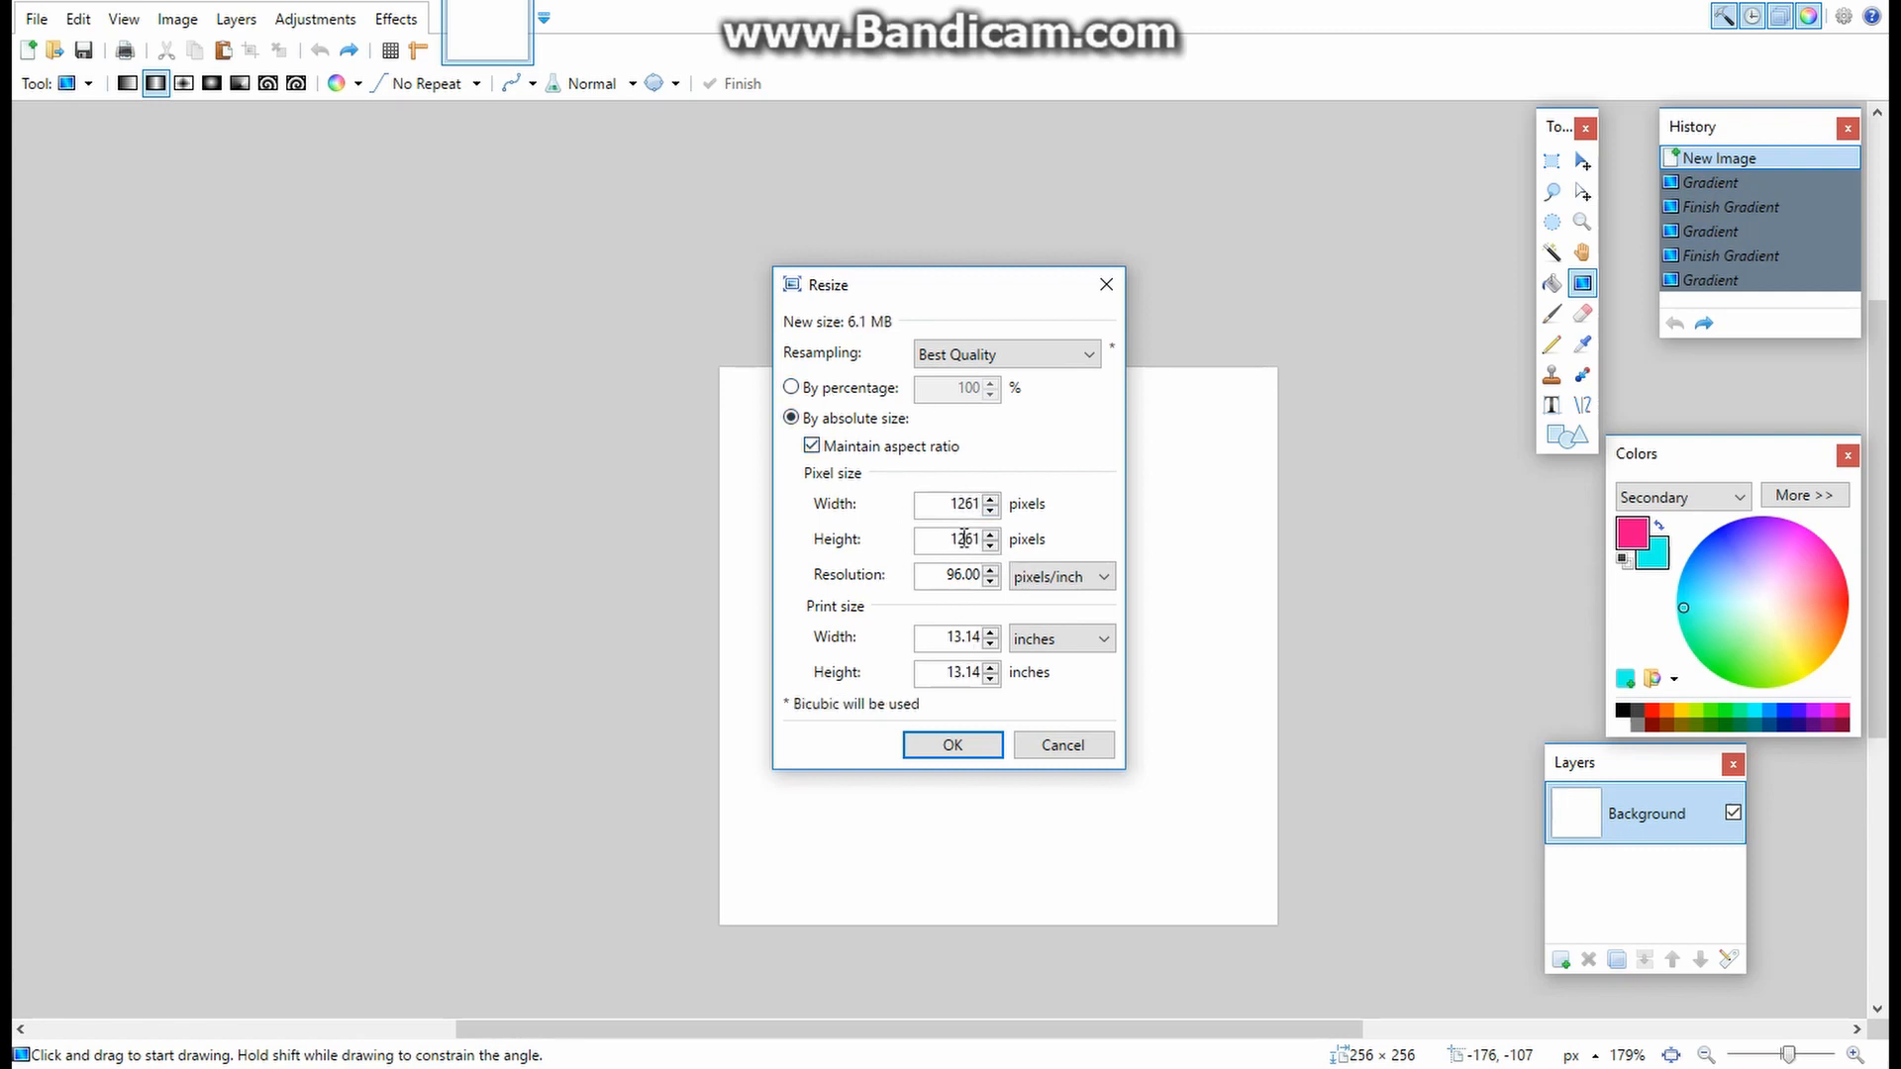
key(BackSpace)
key(BackSpace)
key(BackSpace)
key(BackSpace)
text(123)
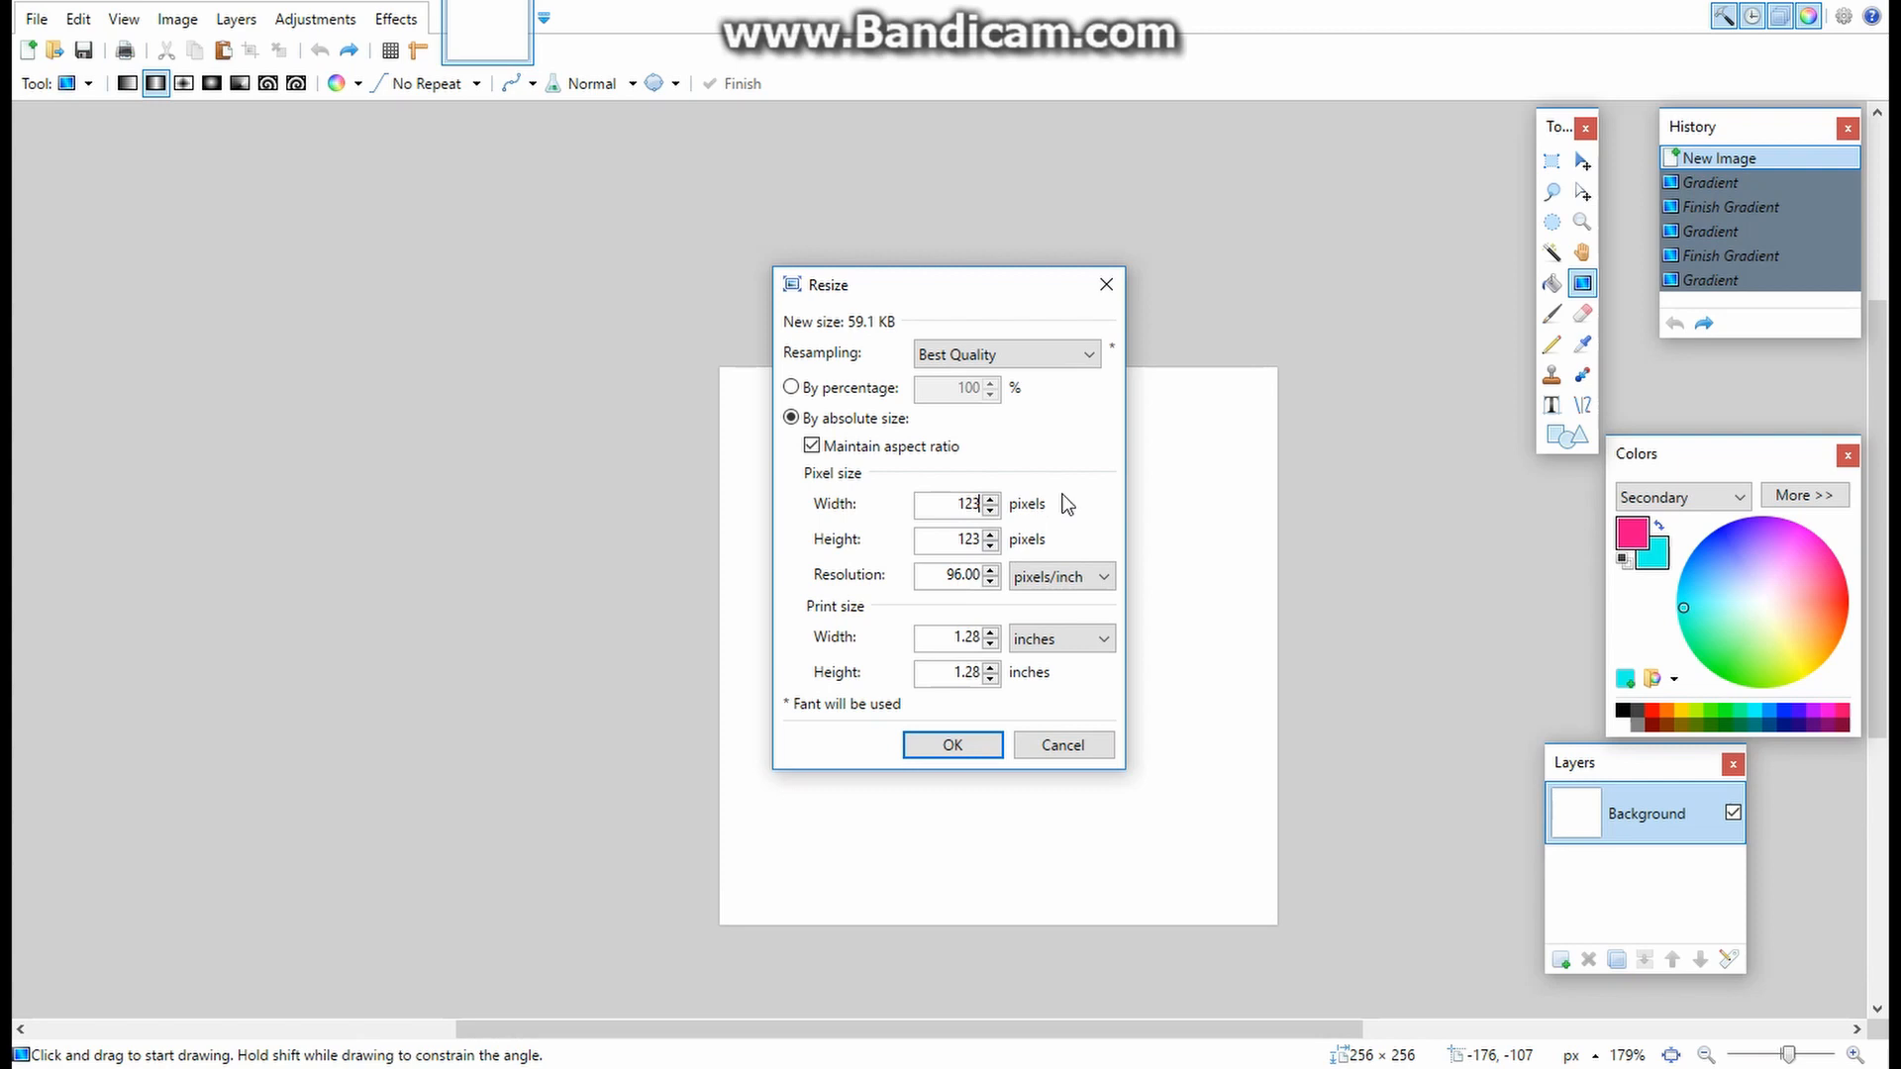
click(811, 444)
- Resize the image to 126 pixels wide and 126 pixels high without the aspect ratio lock
drag(955, 506, 1074, 504)
key(ctrl+BackSpace)
text(126)
key(BackSpace)
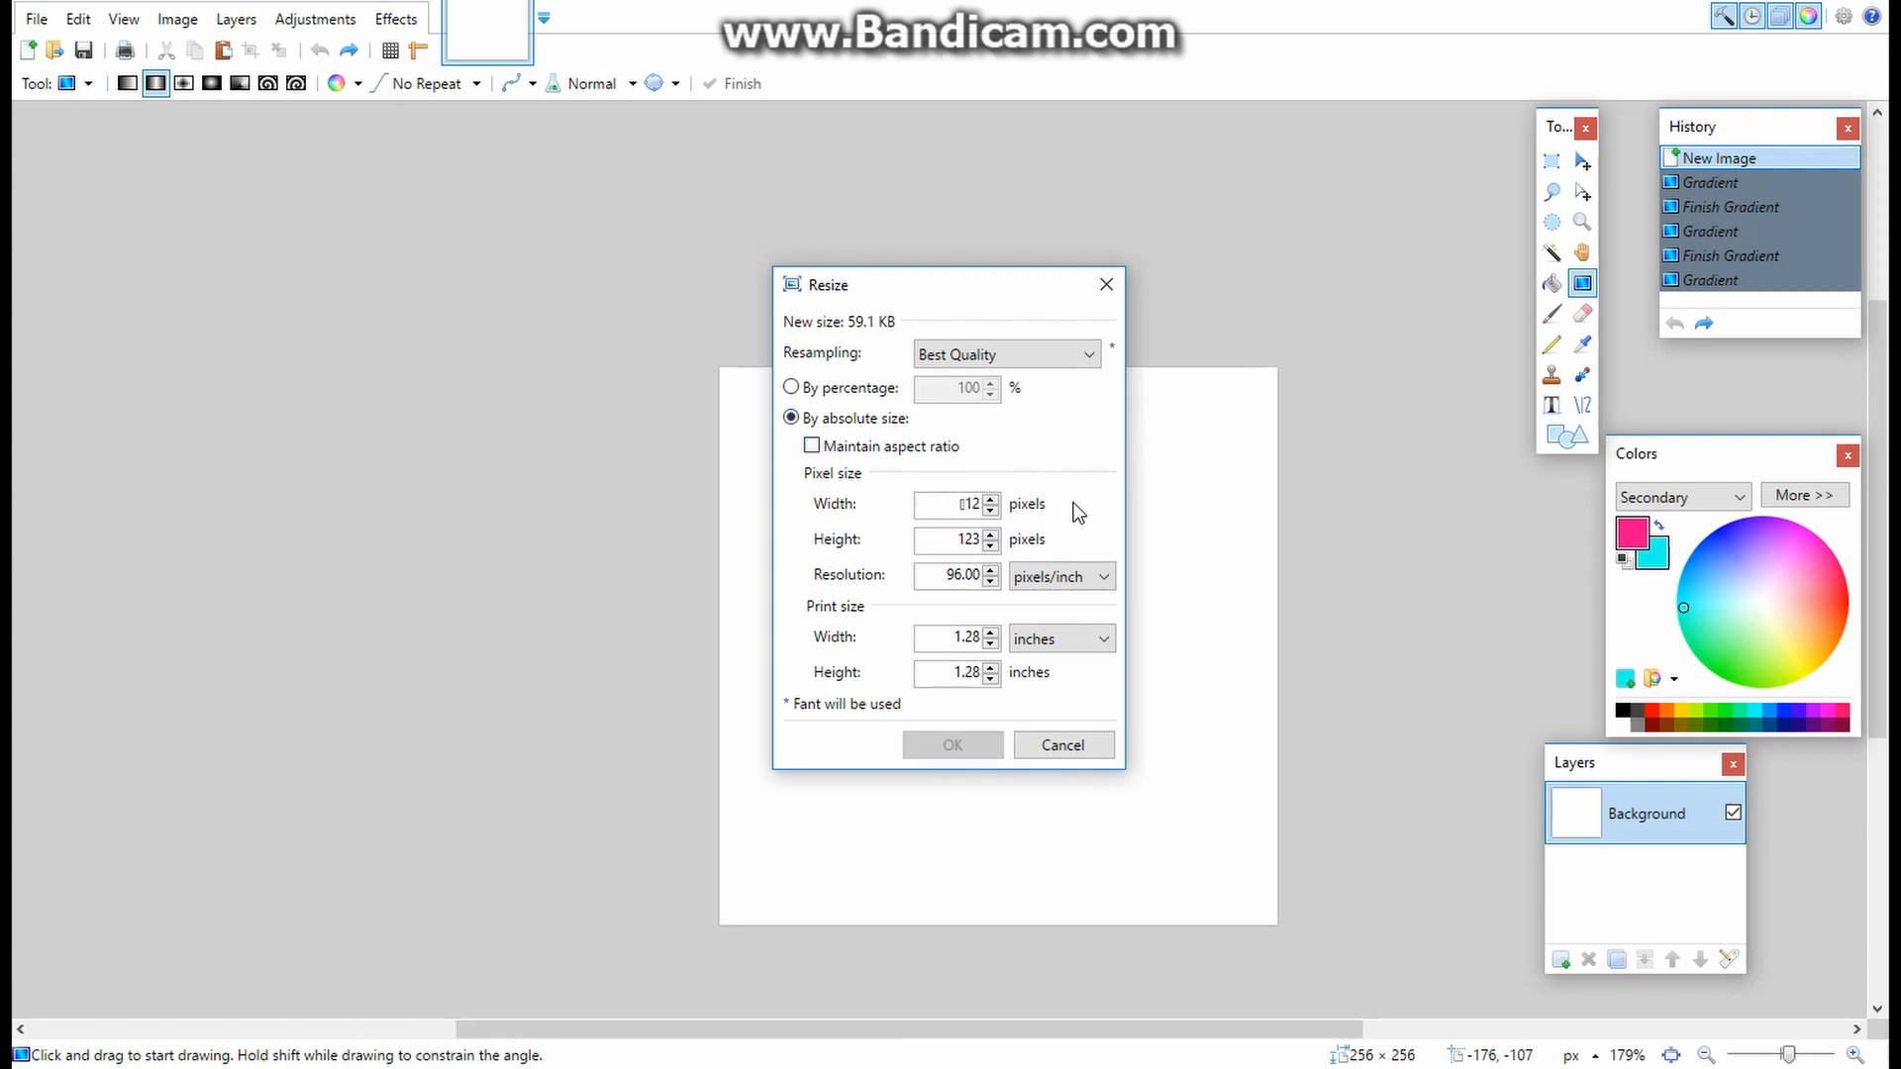
text(126)
key(Tab)
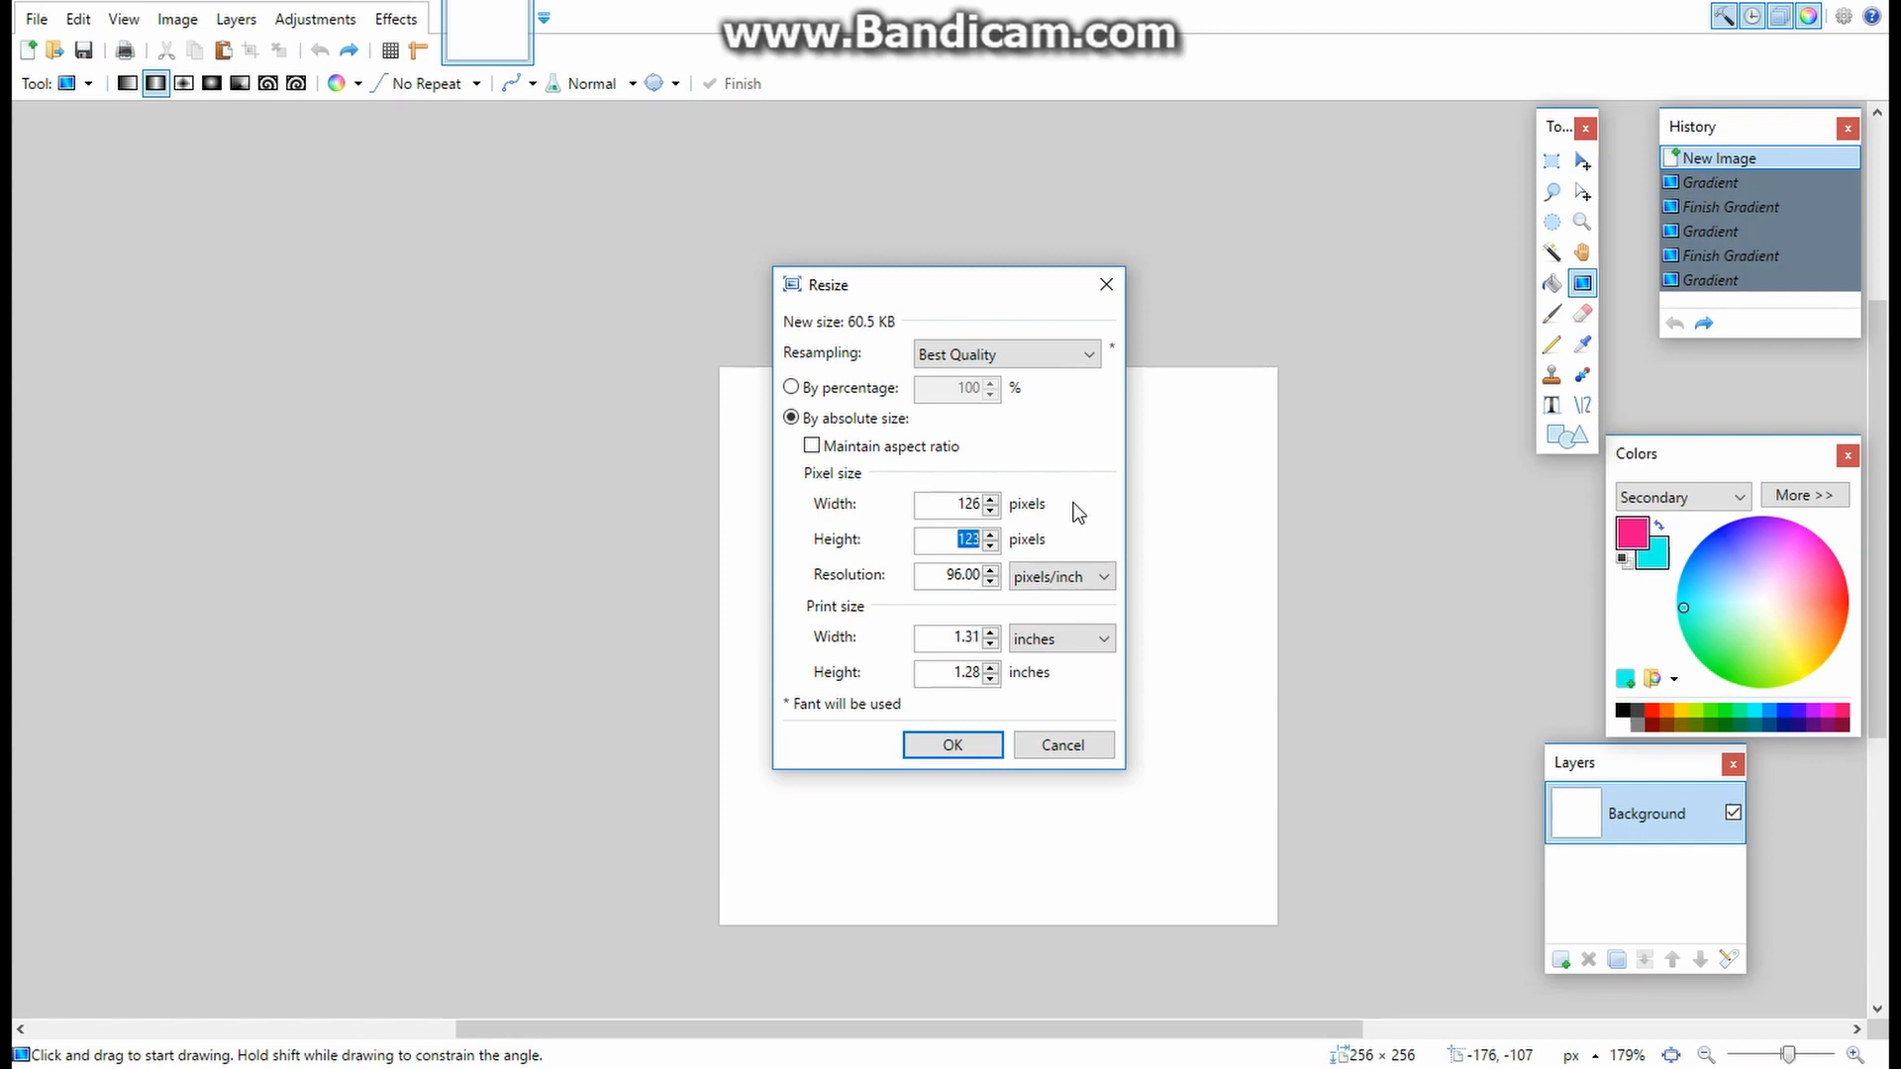
text(125)
click(963, 751)
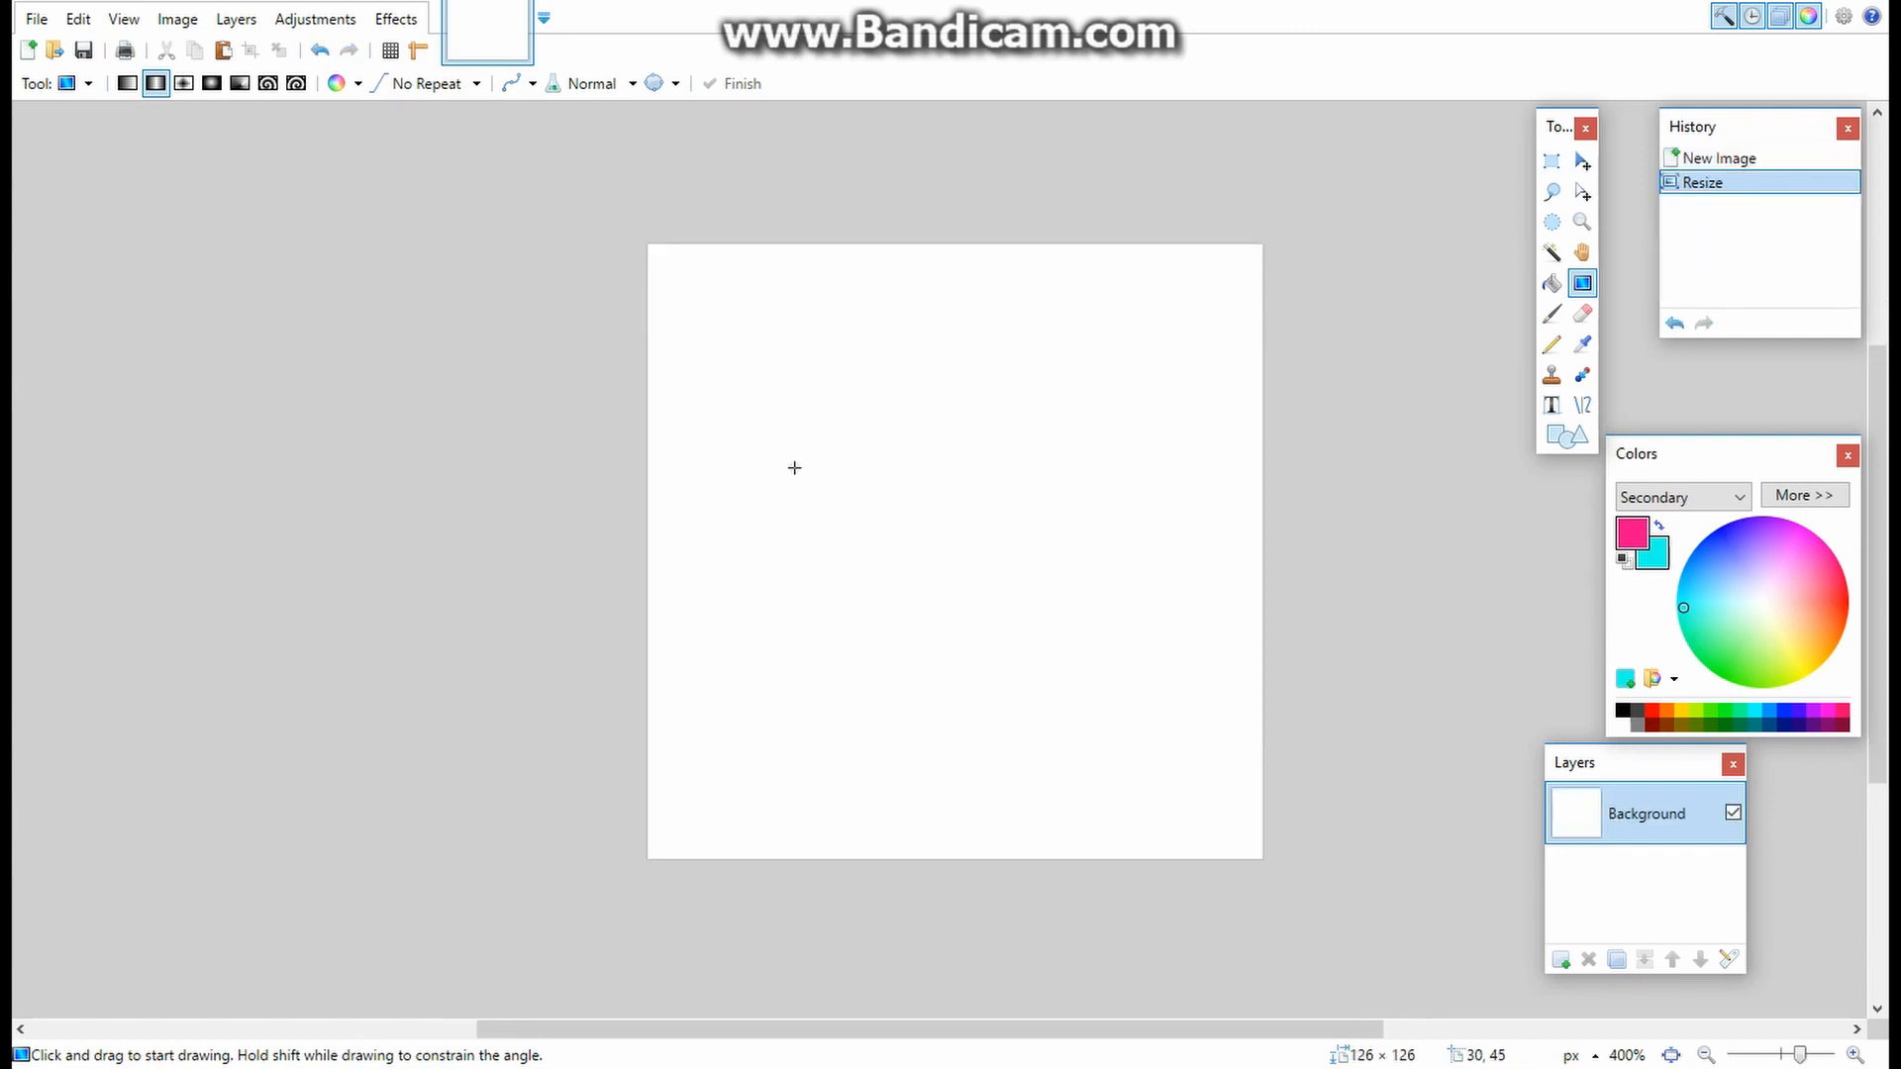
scroll(794, 467, up, 3)
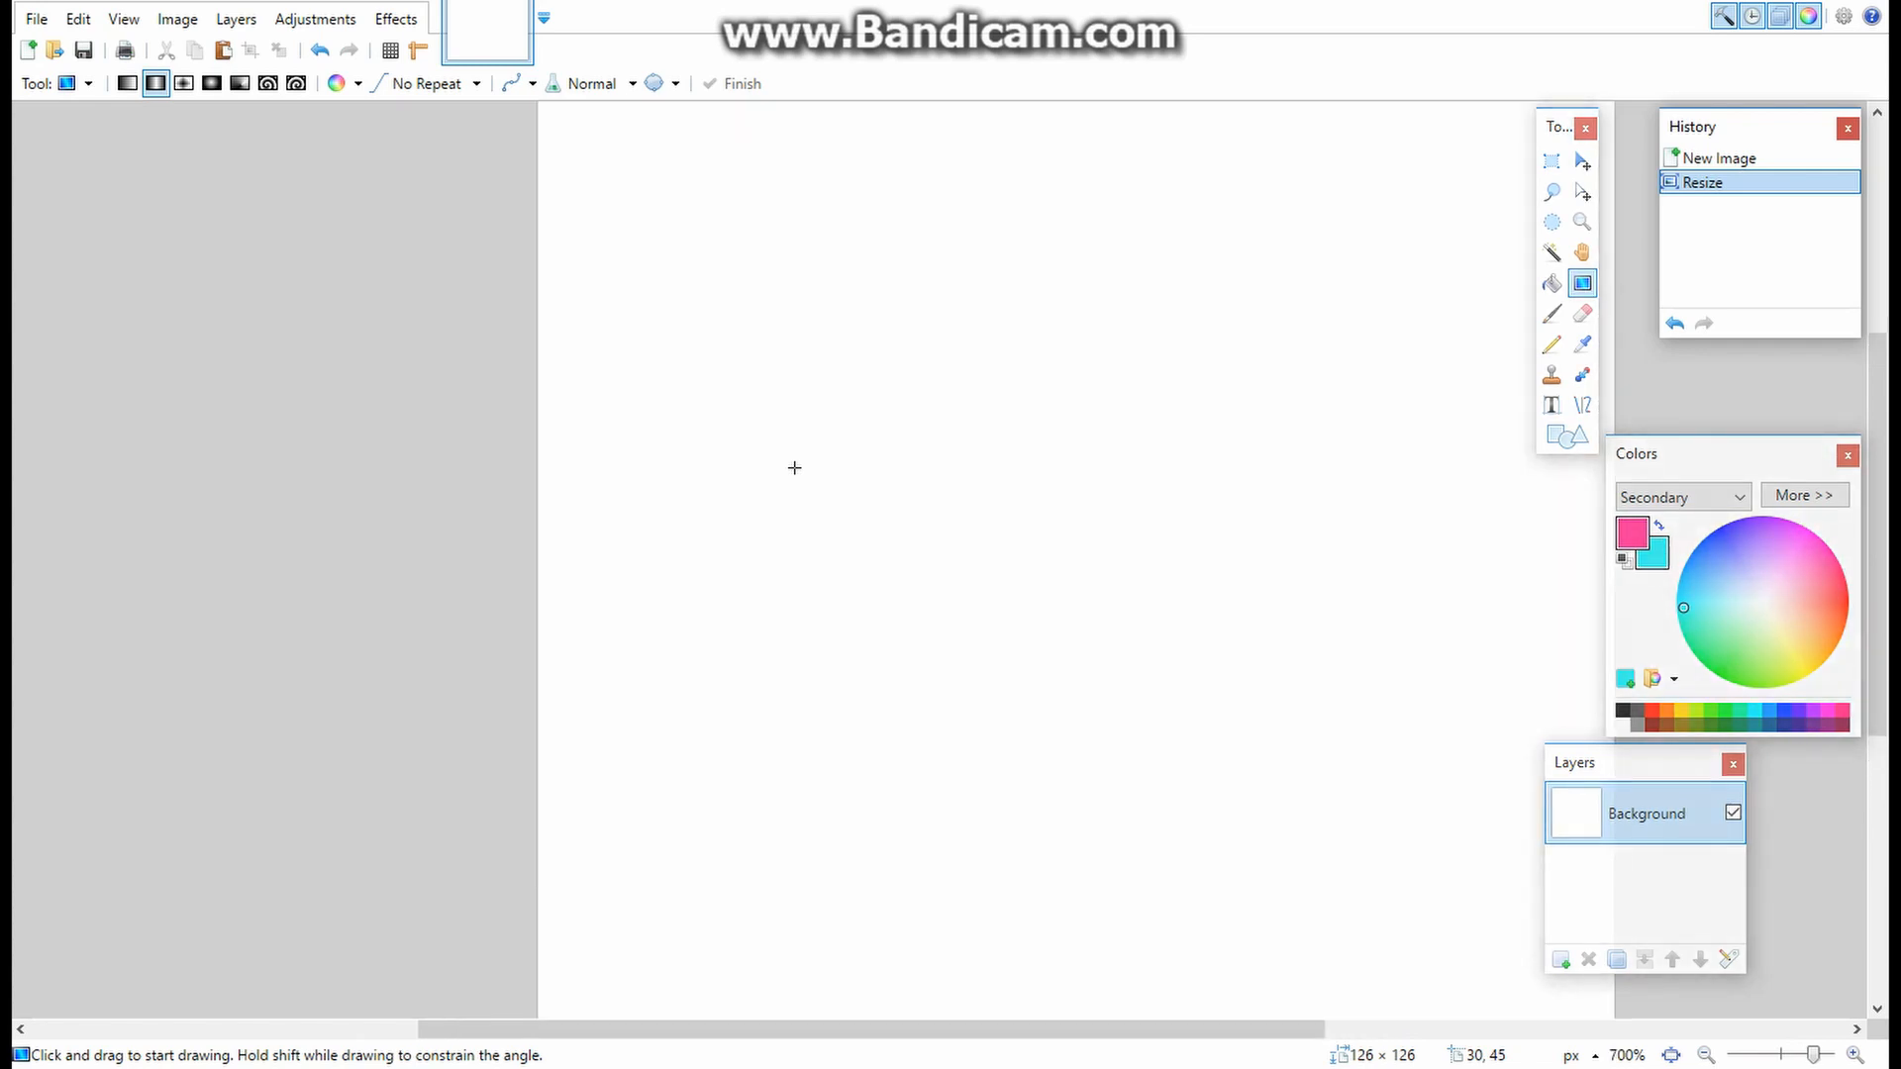
scroll(794, 467, down, 2)
scroll(794, 467, down, 1)
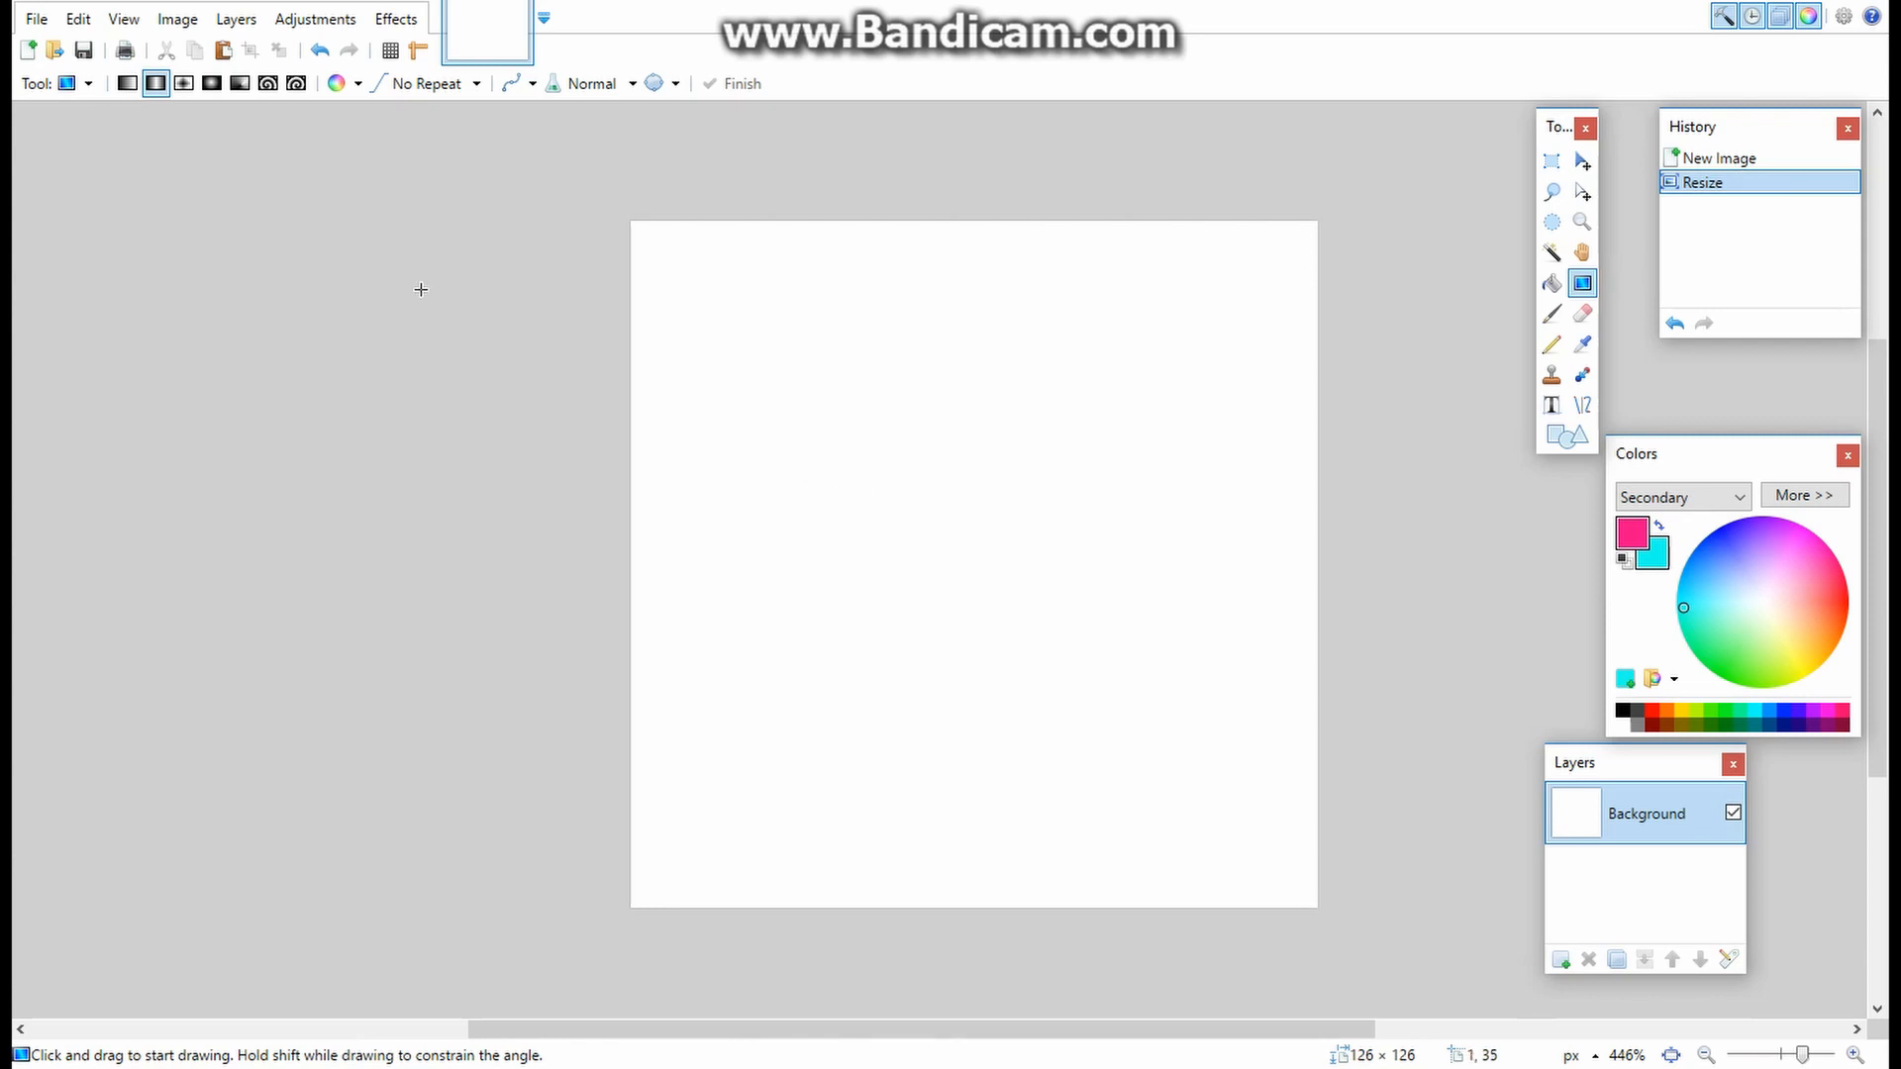
click(35, 19)
click(56, 50)
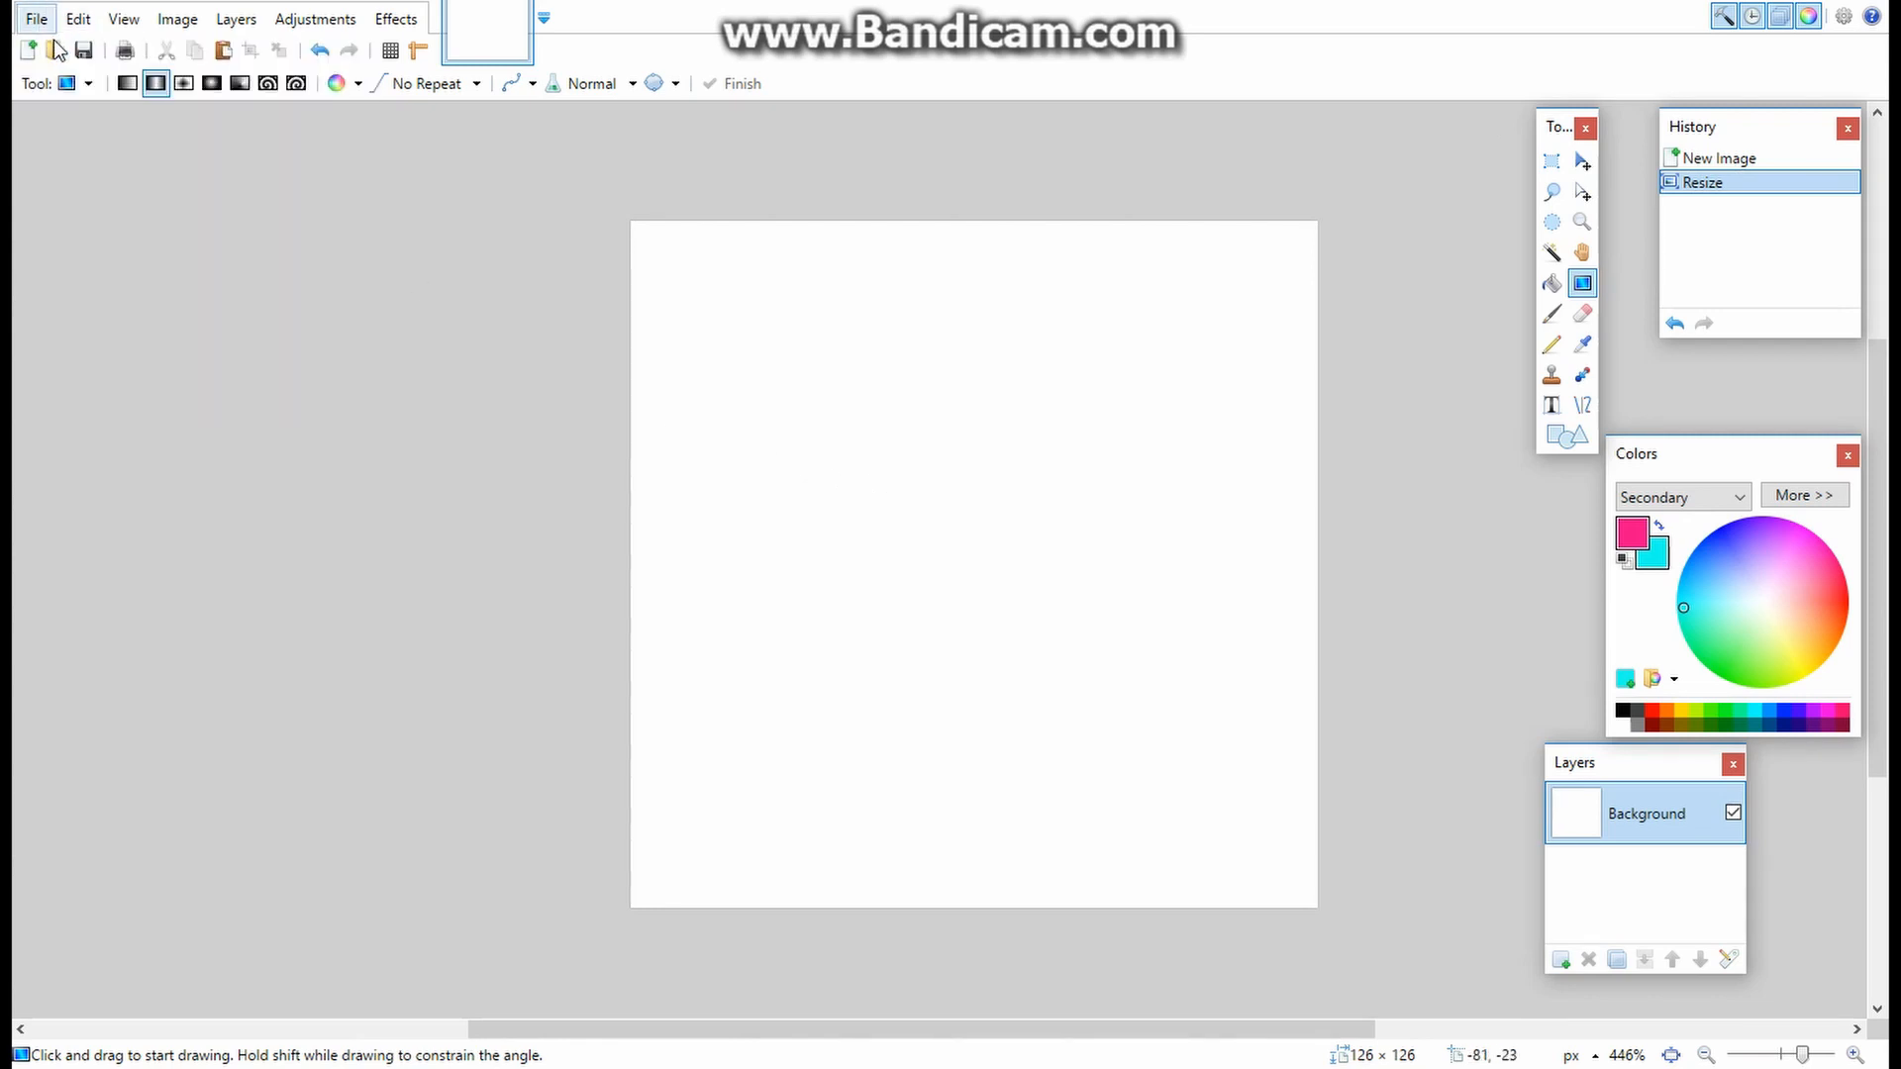
click(33, 19)
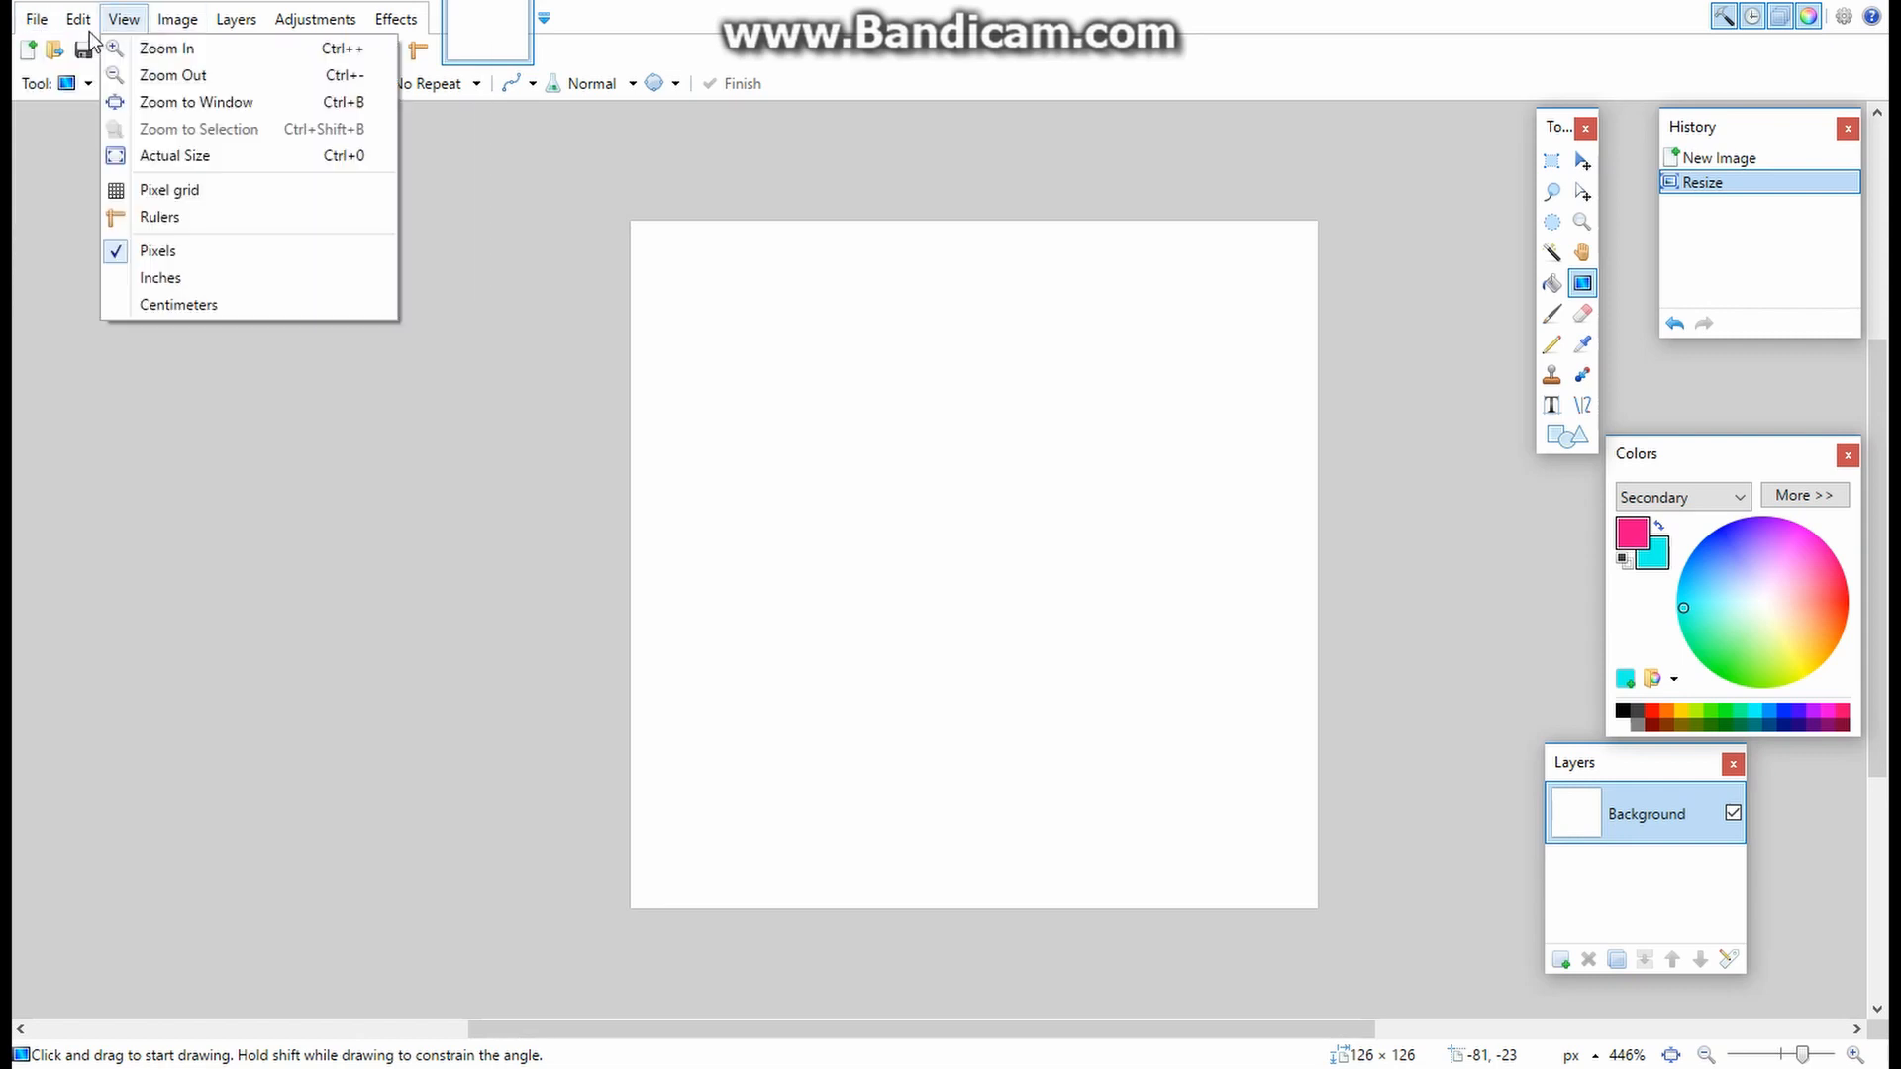
click(89, 30)
click(42, 19)
click(518, 362)
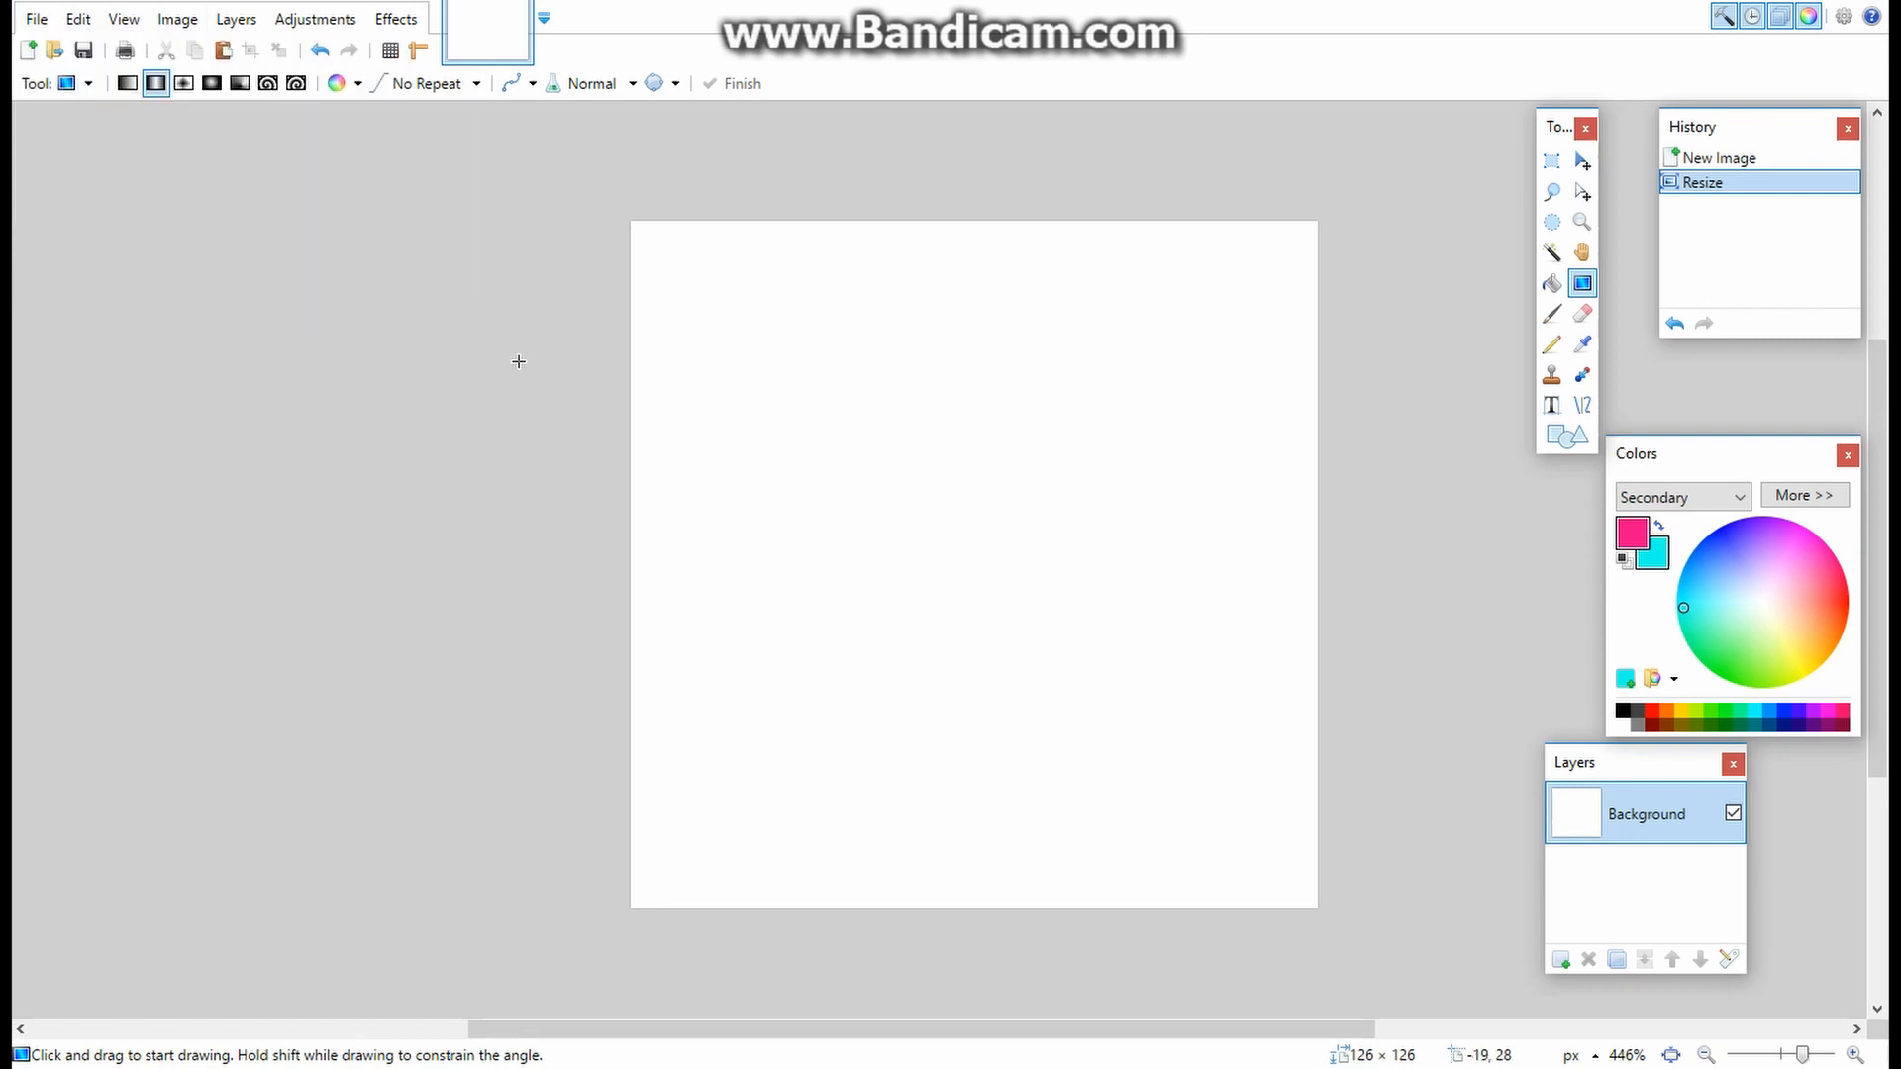
- Select the entire canvas with Rectangle Select and erase the white background to transparency
click(394, 20)
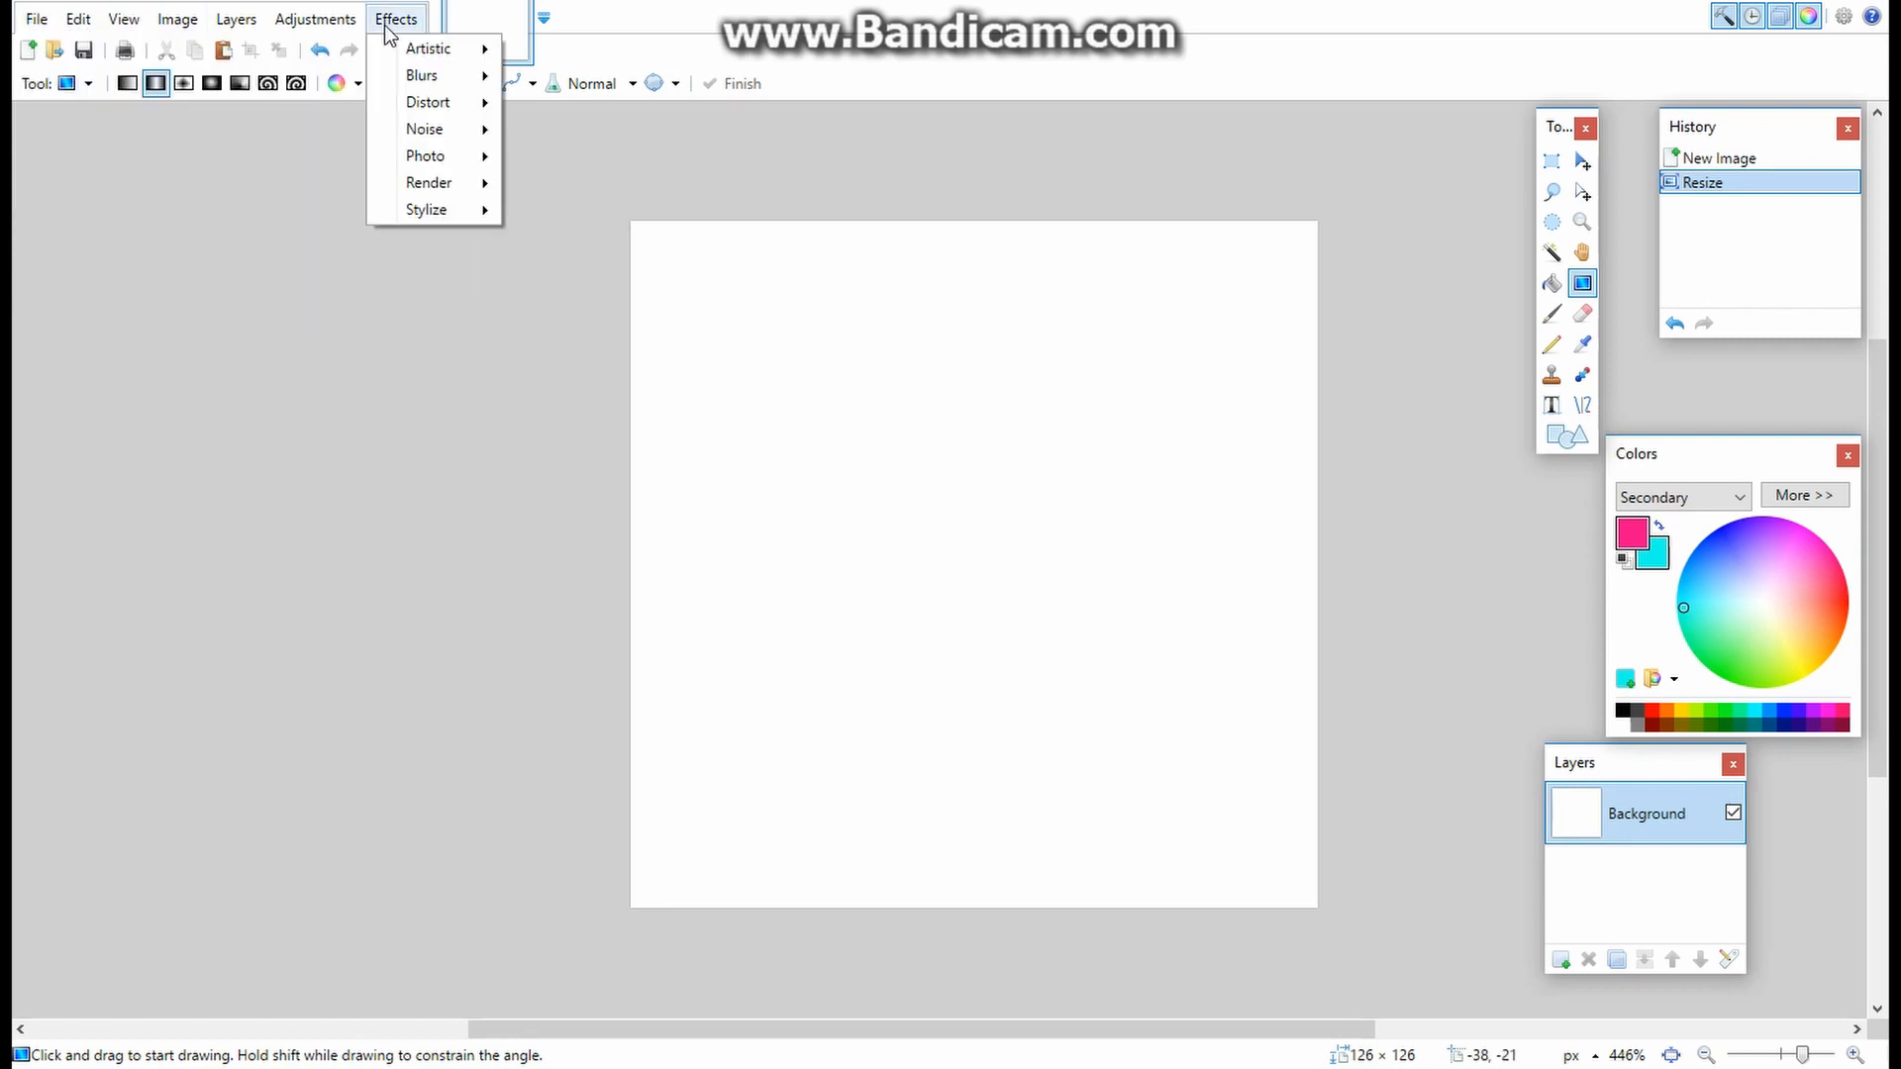
click(1552, 160)
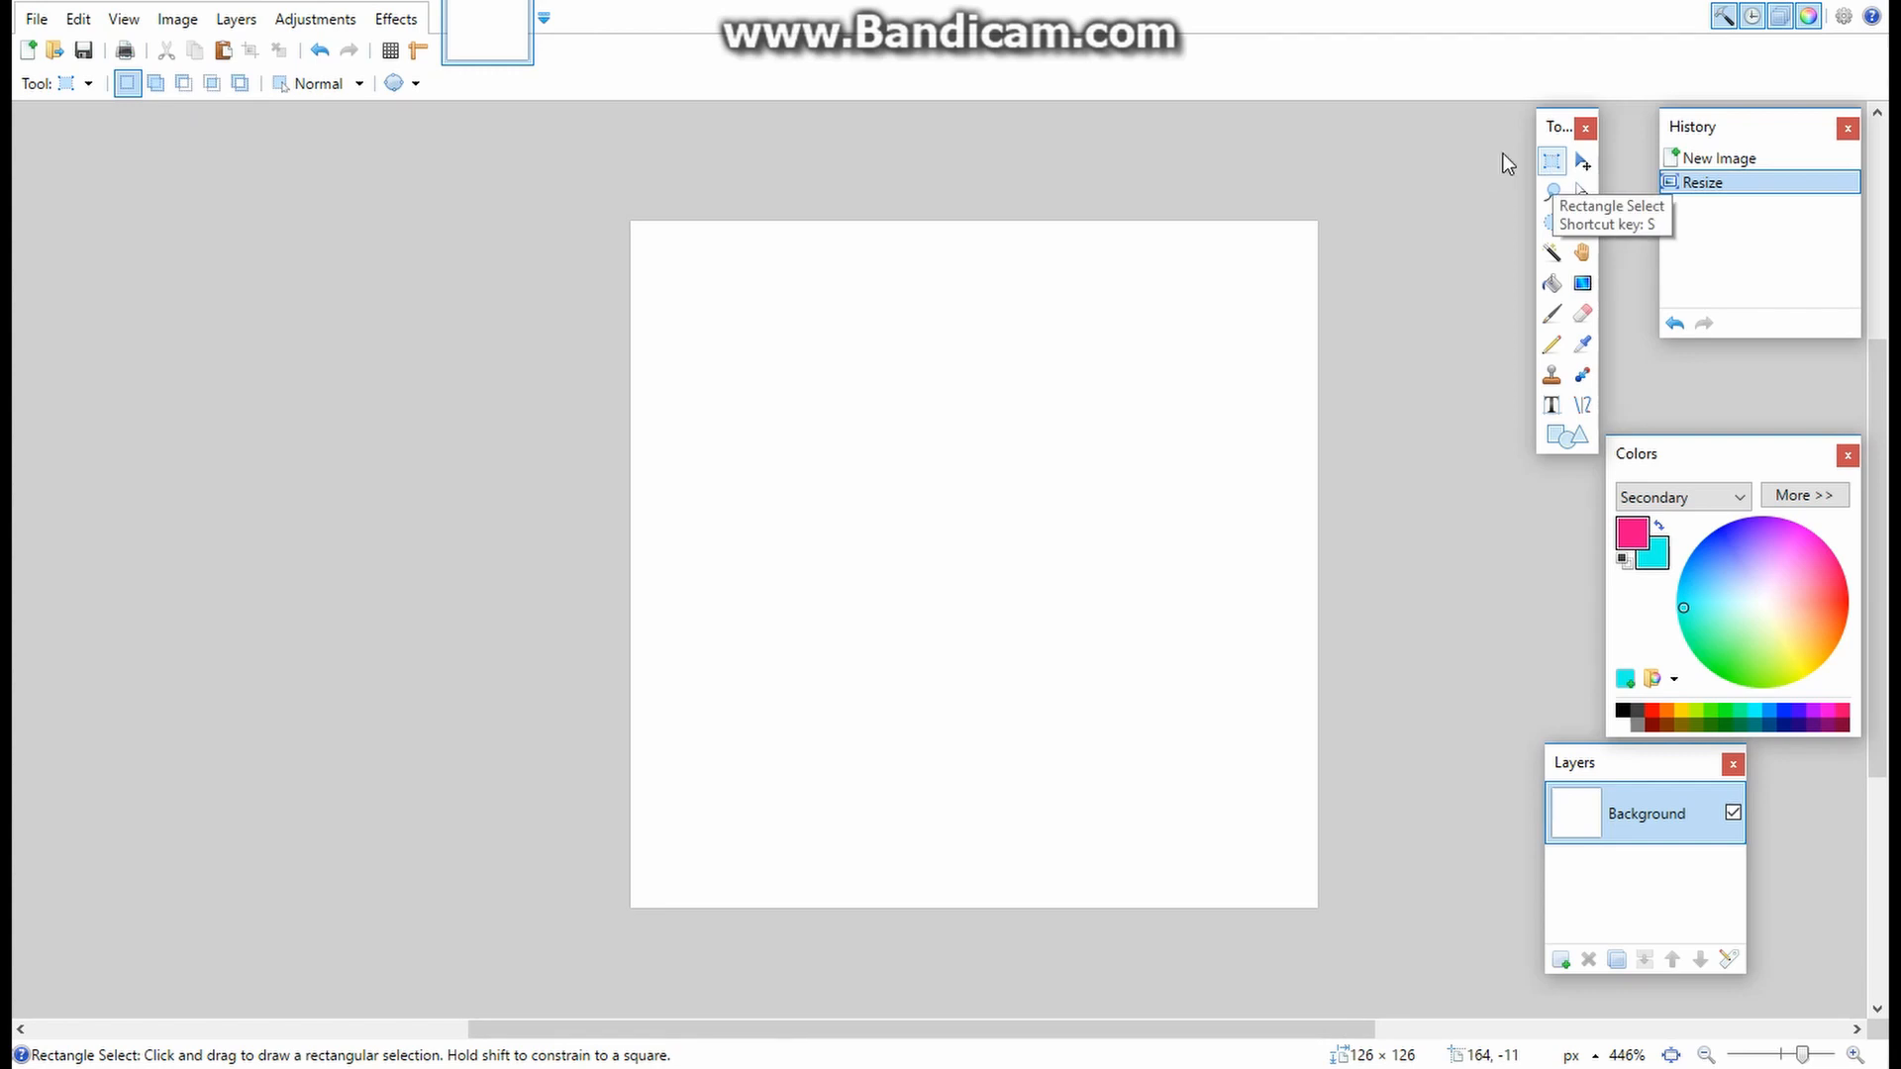
drag(1377, 197, 584, 941)
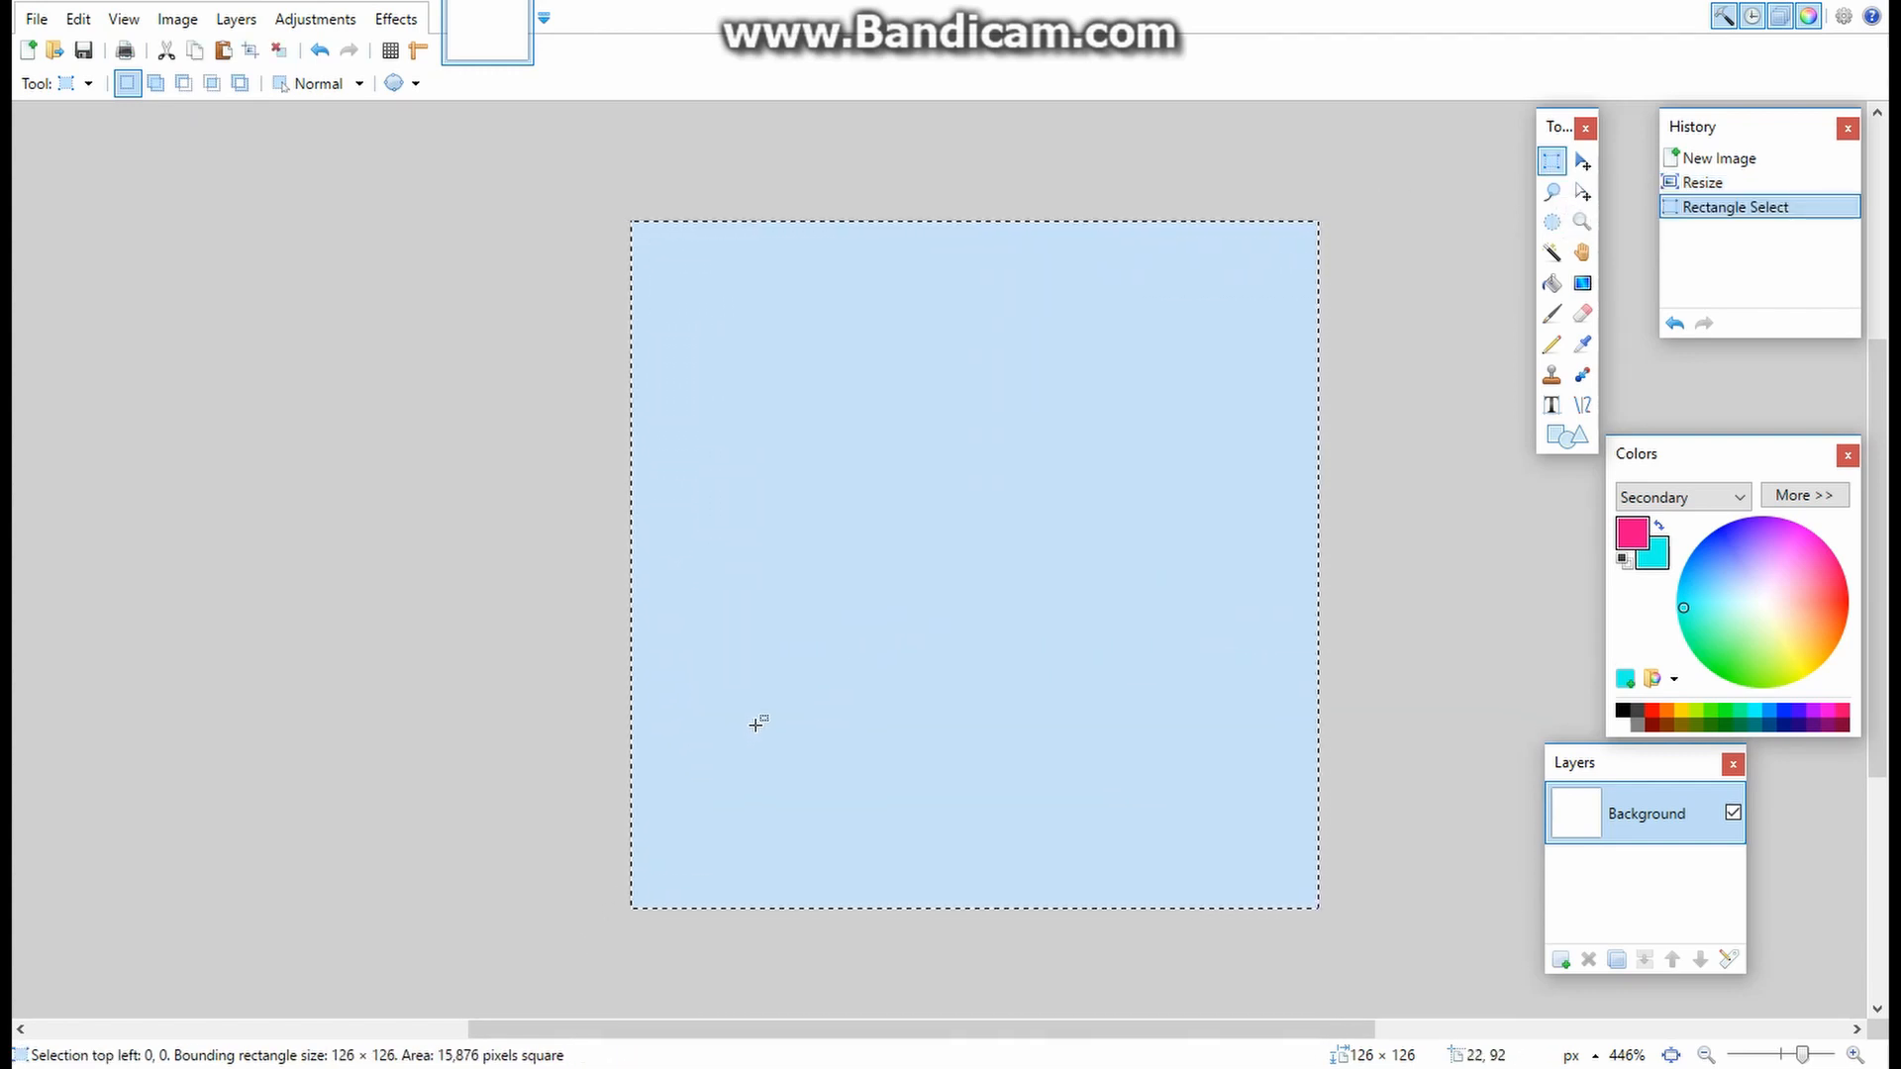
key(Delete)
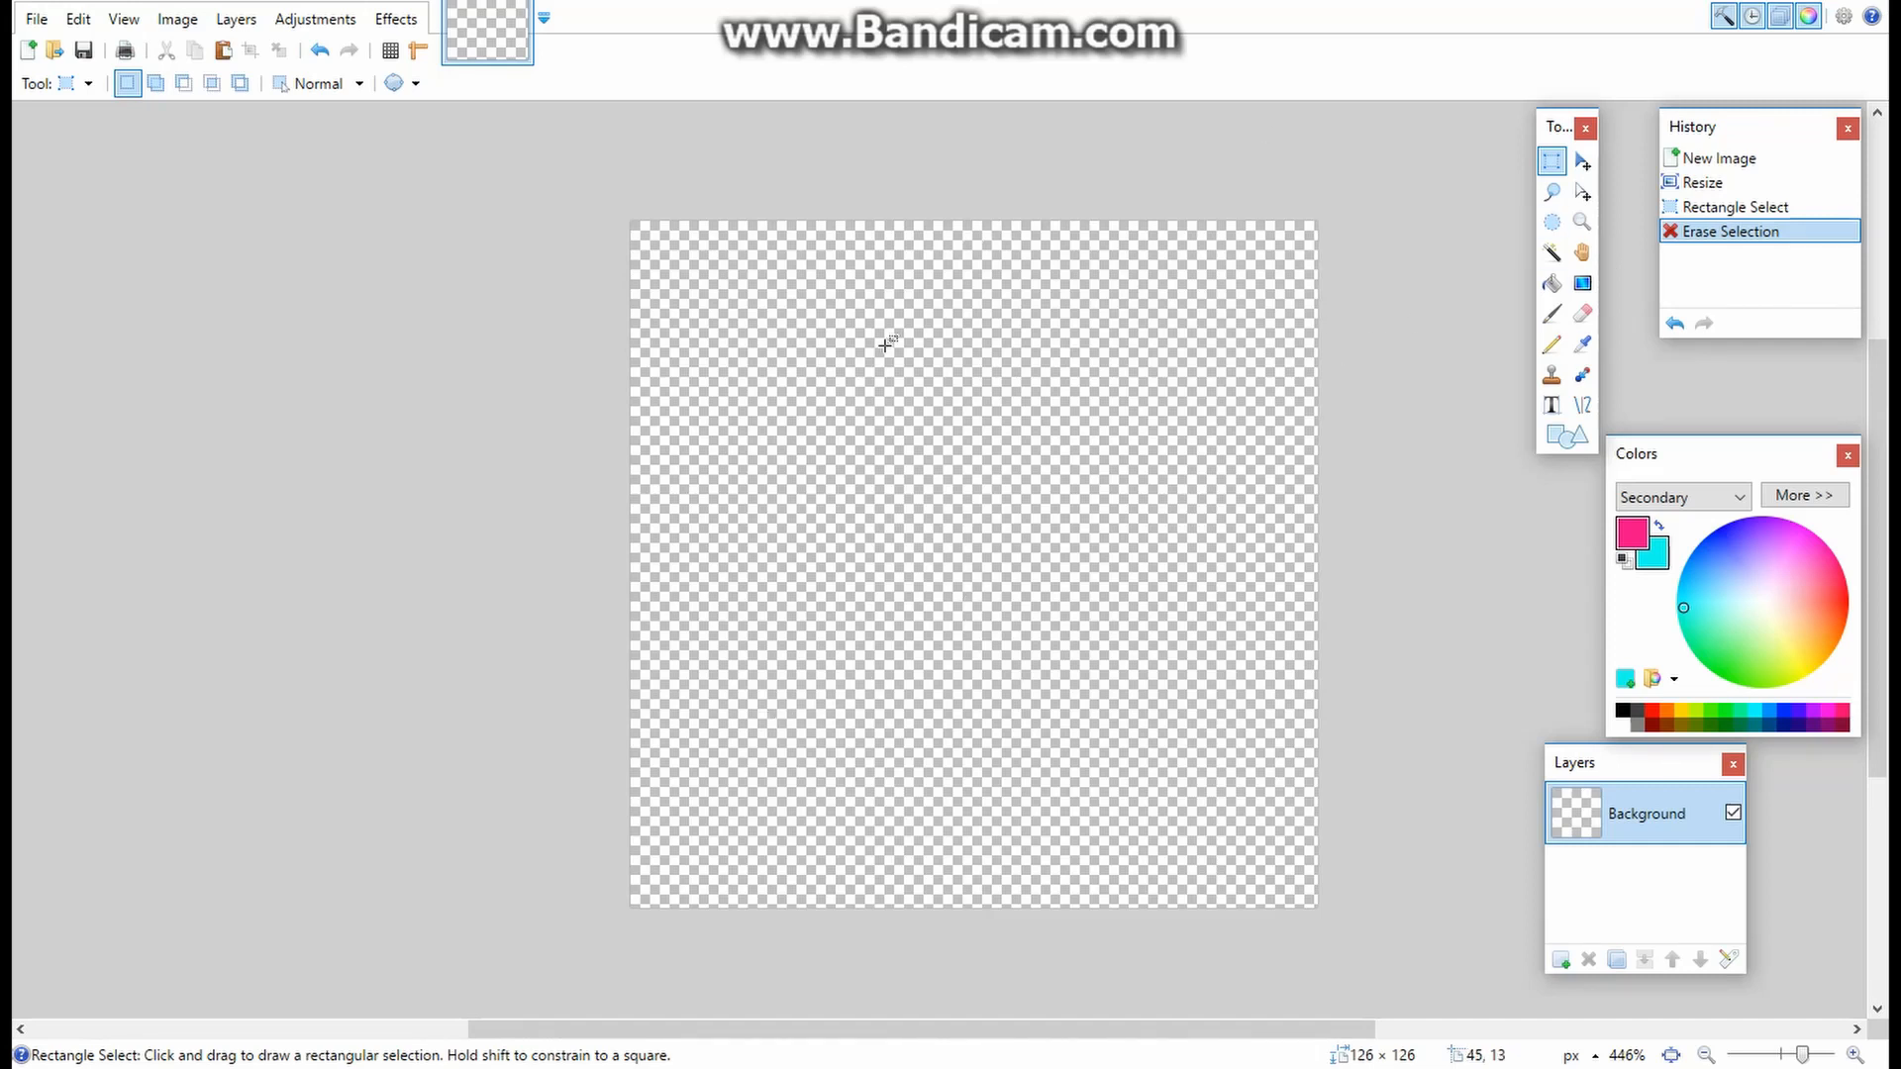
scroll(885, 344, up, 7)
scroll(904, 369, down, 8)
scroll(940, 364, up, 2)
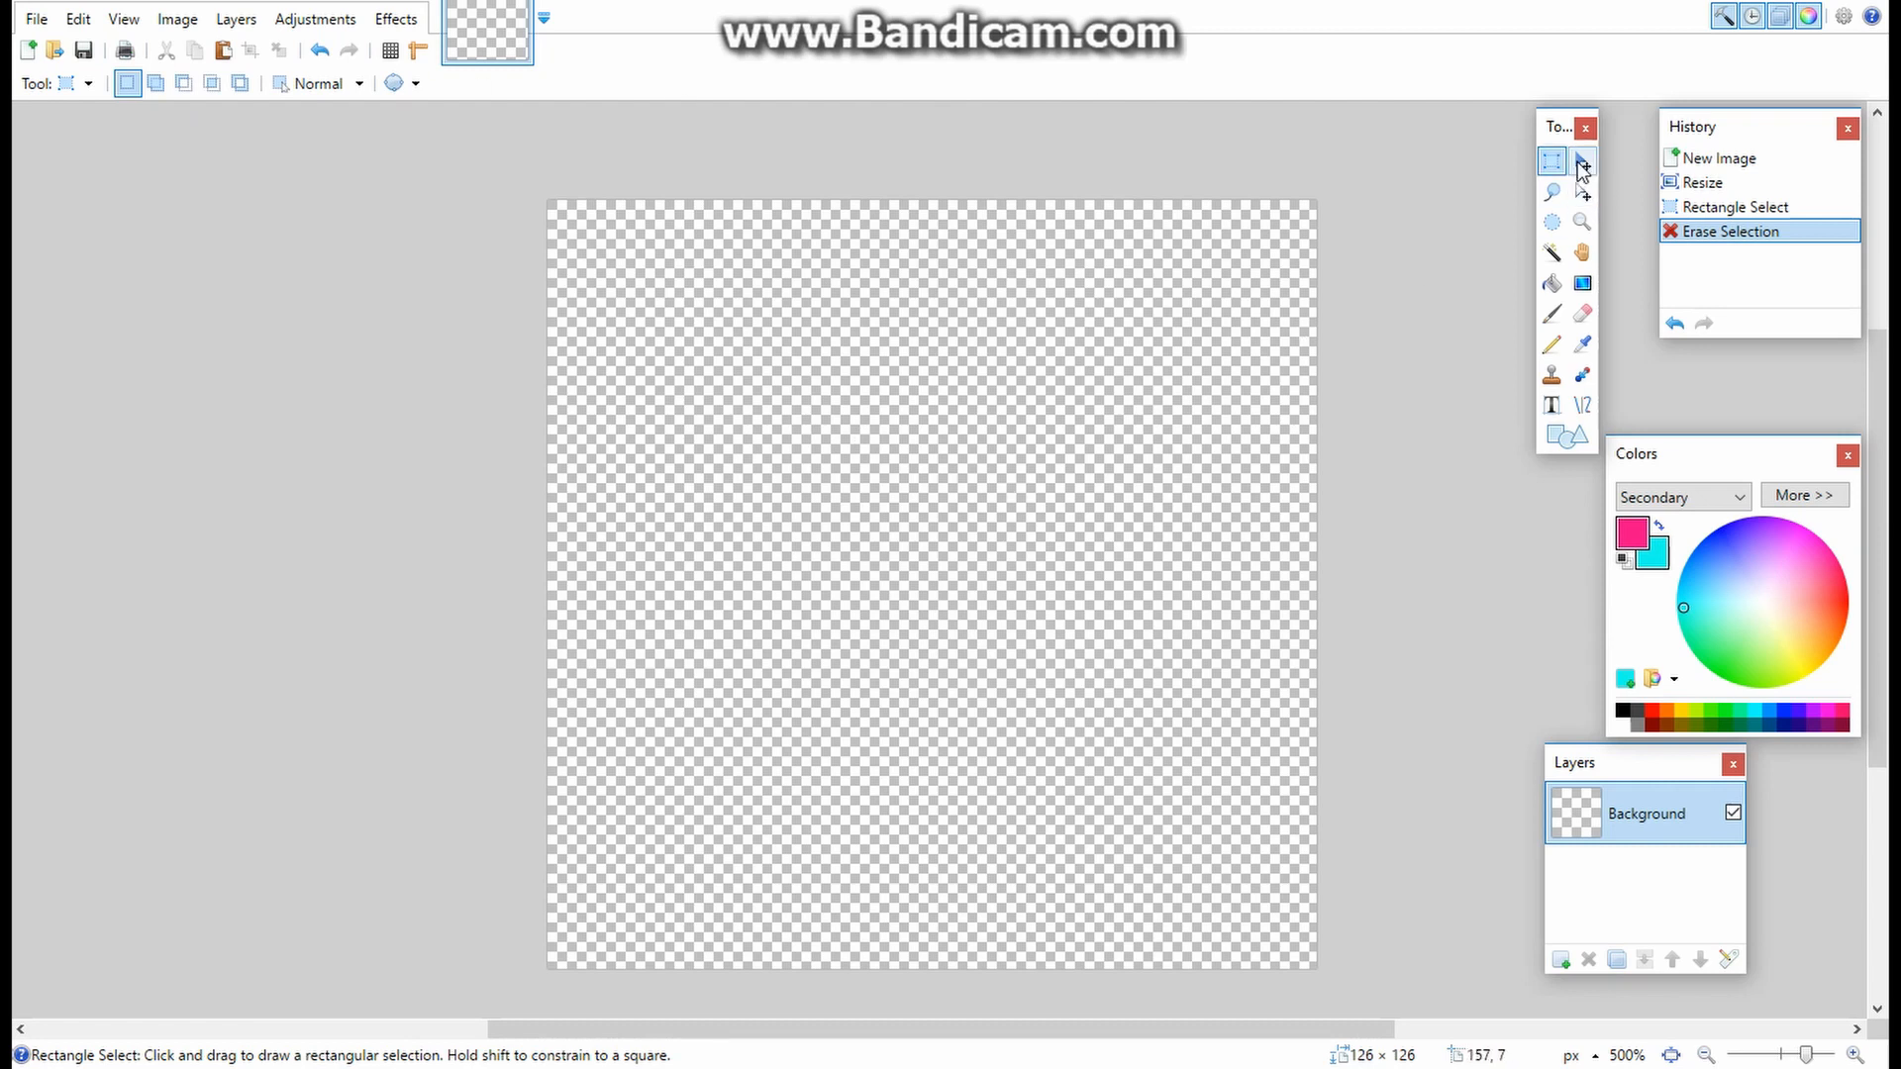
- Set up the Line/Curve tool with a brush width of 3, a green primary color and a lighter green secondary color
click(1583, 405)
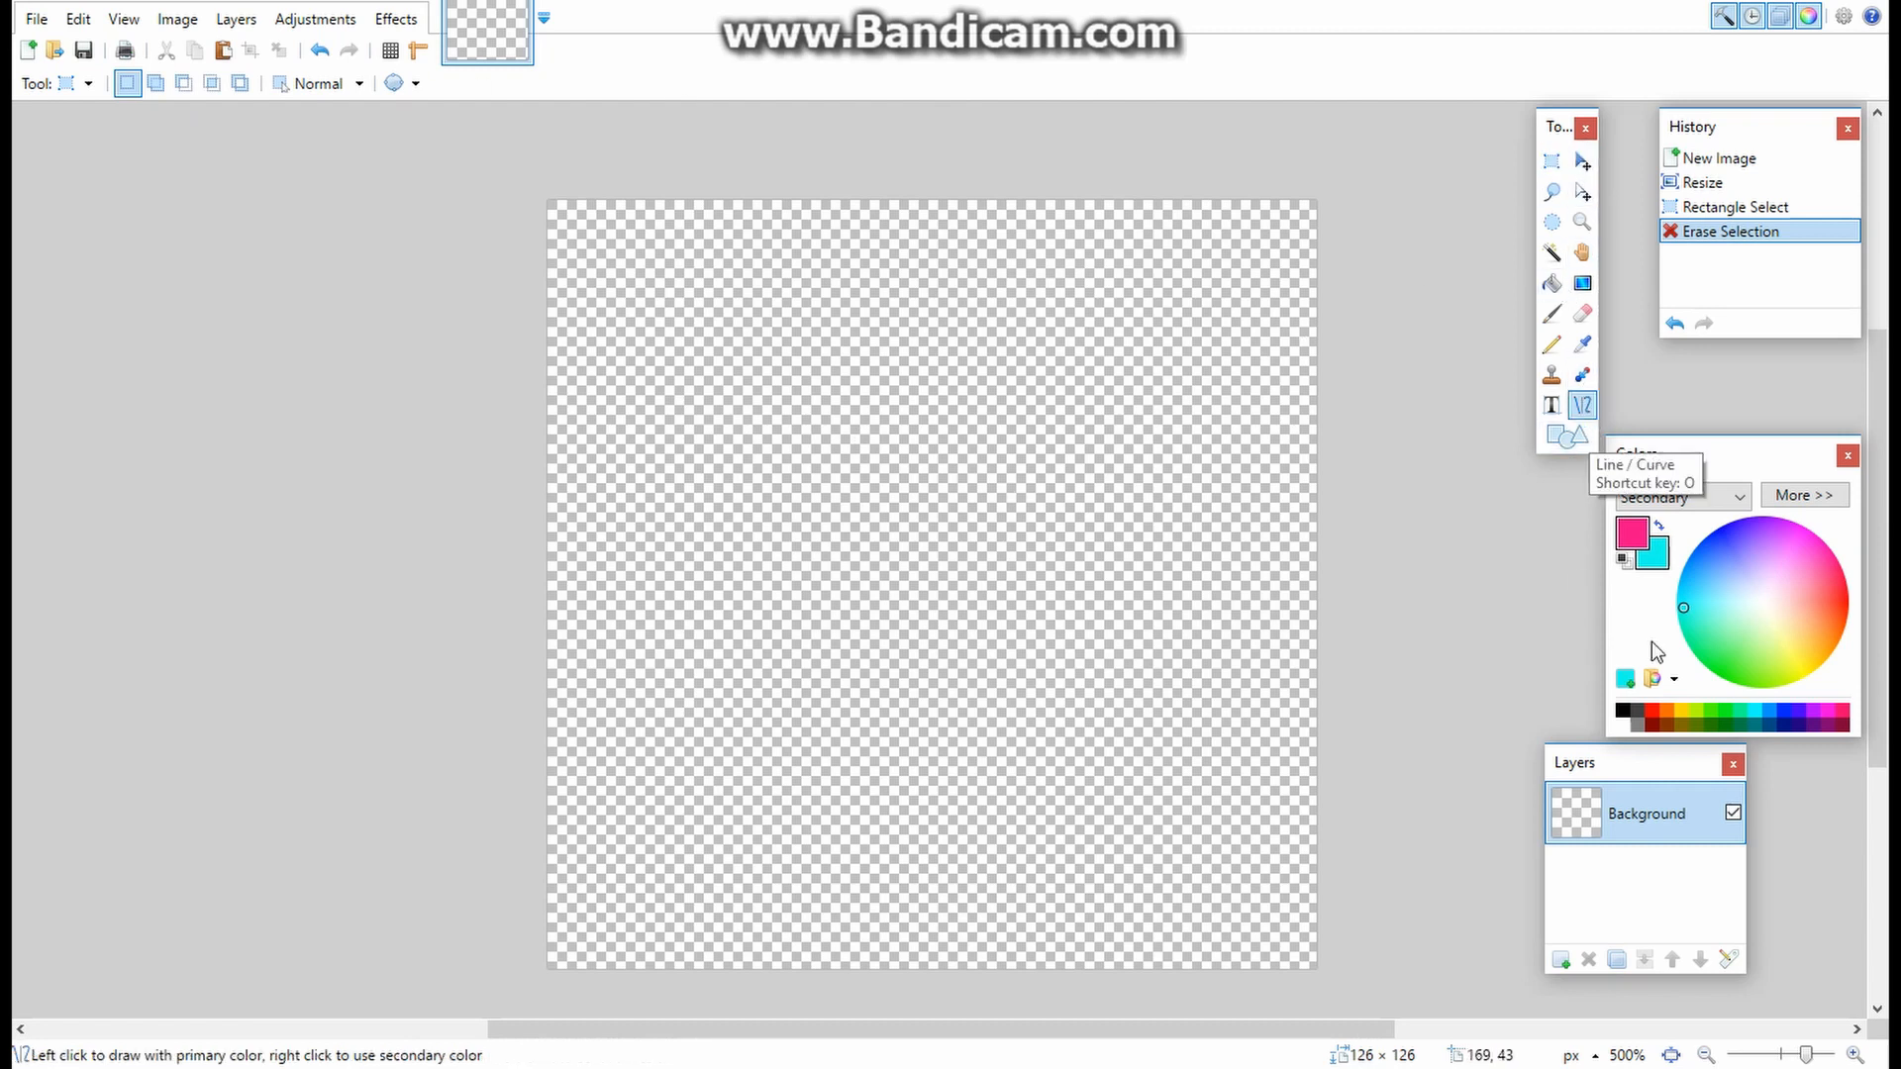
click(1707, 667)
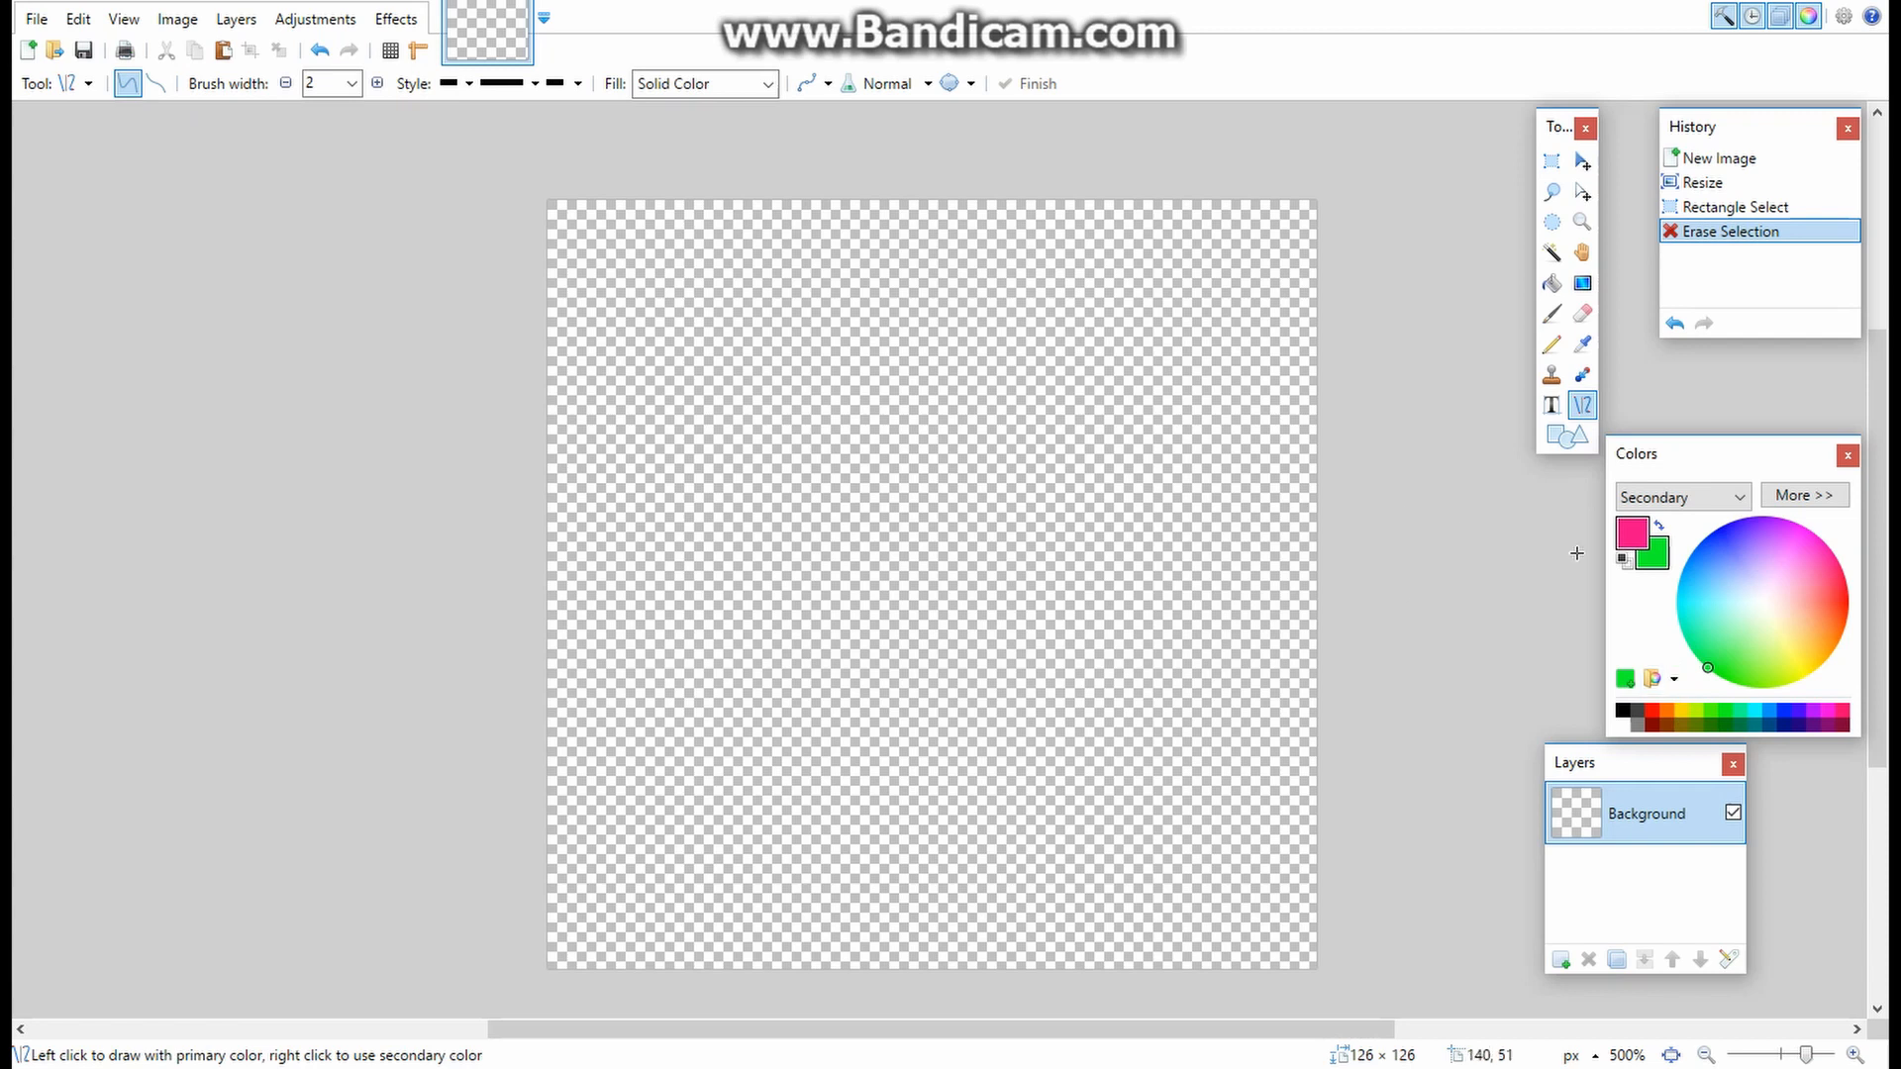
click(1708, 644)
click(1641, 536)
click(1707, 663)
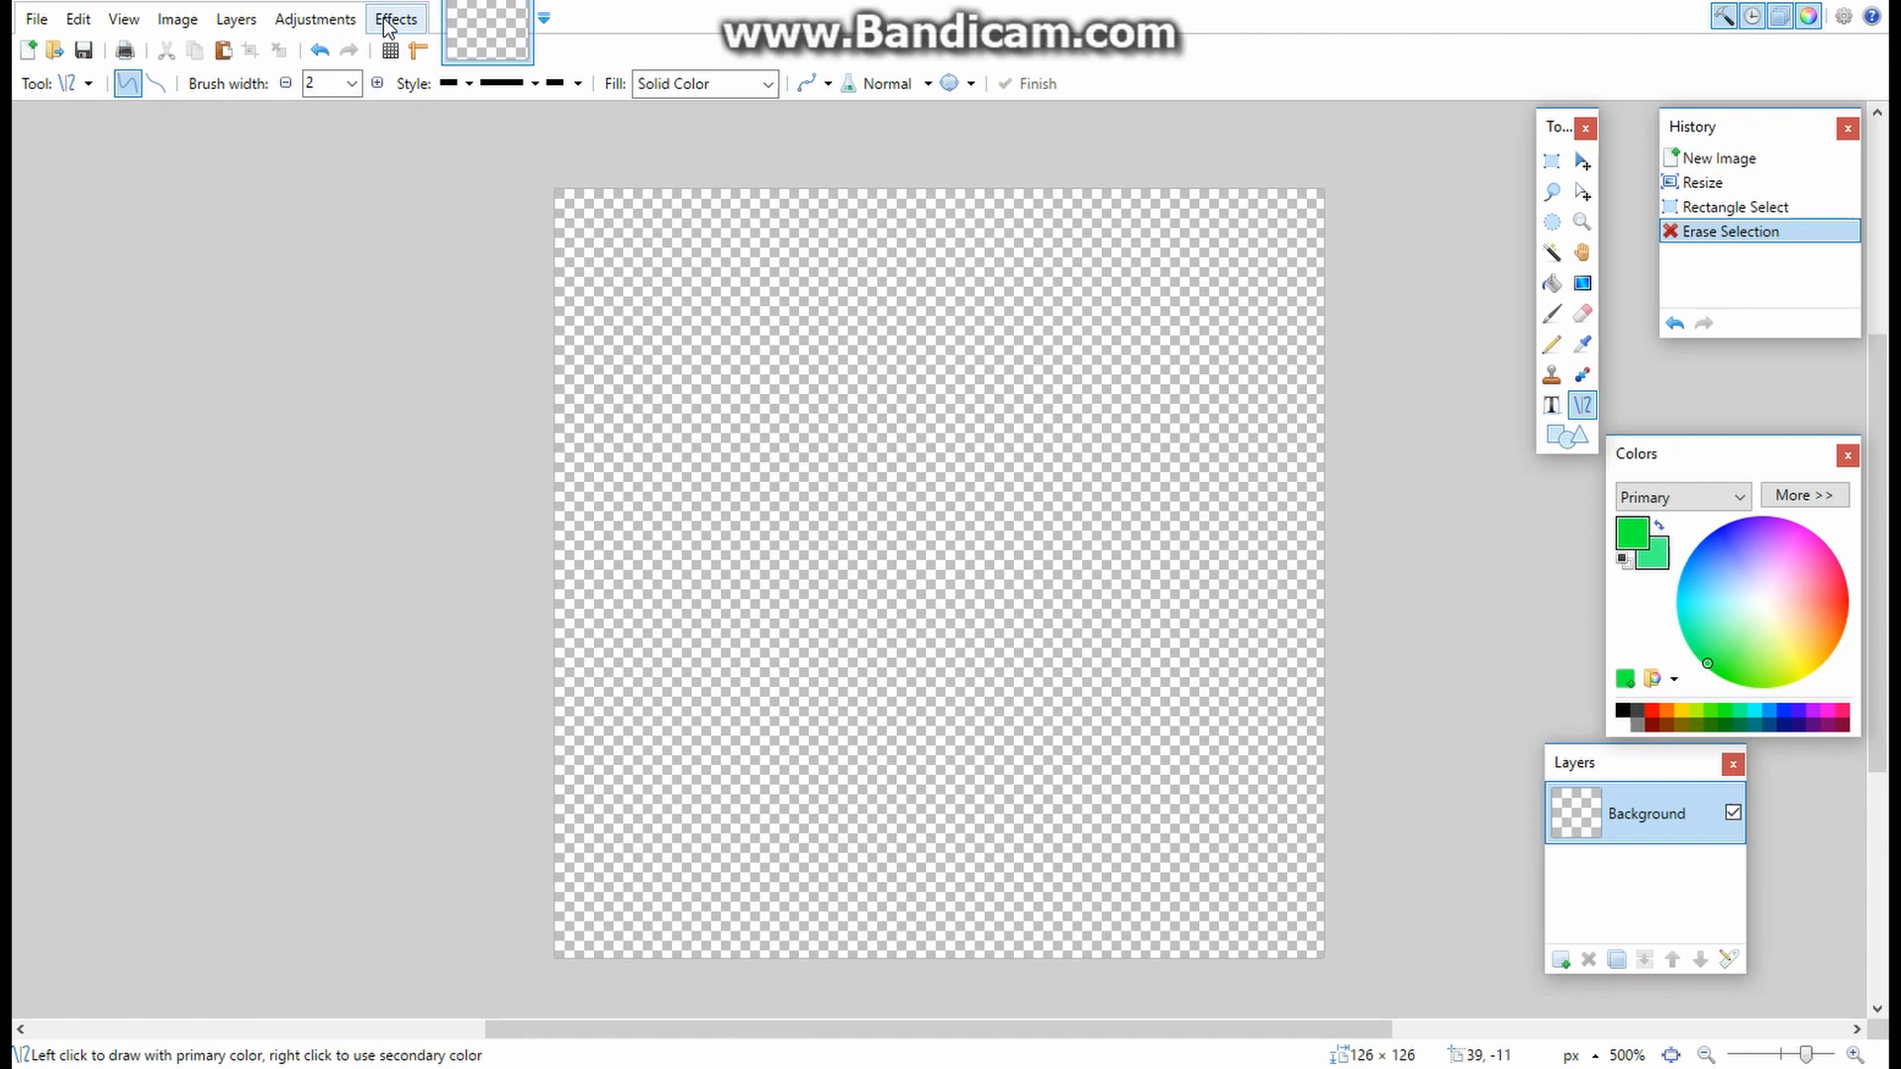
click(333, 83)
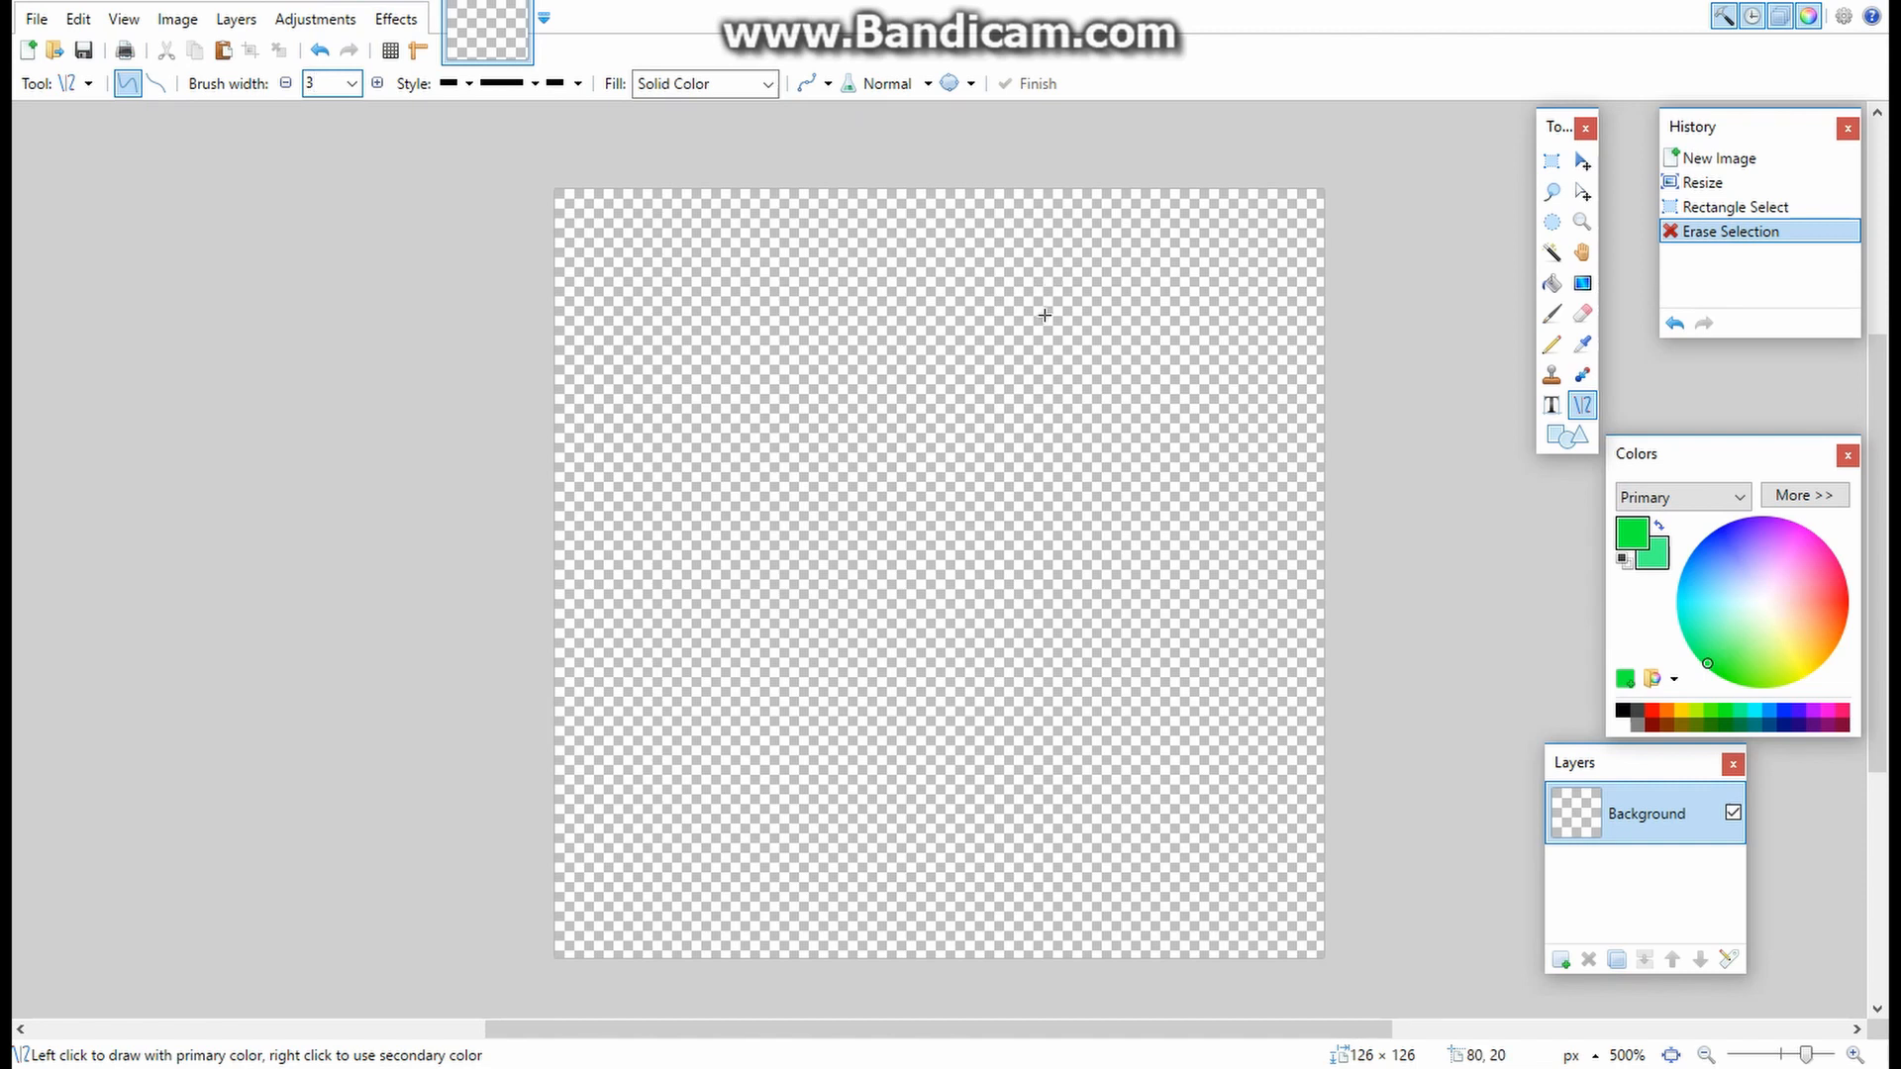
- Draw two test lines in turn, about 52 and 44 pixels long, undoing each one
drag(1044, 314, 827, 533)
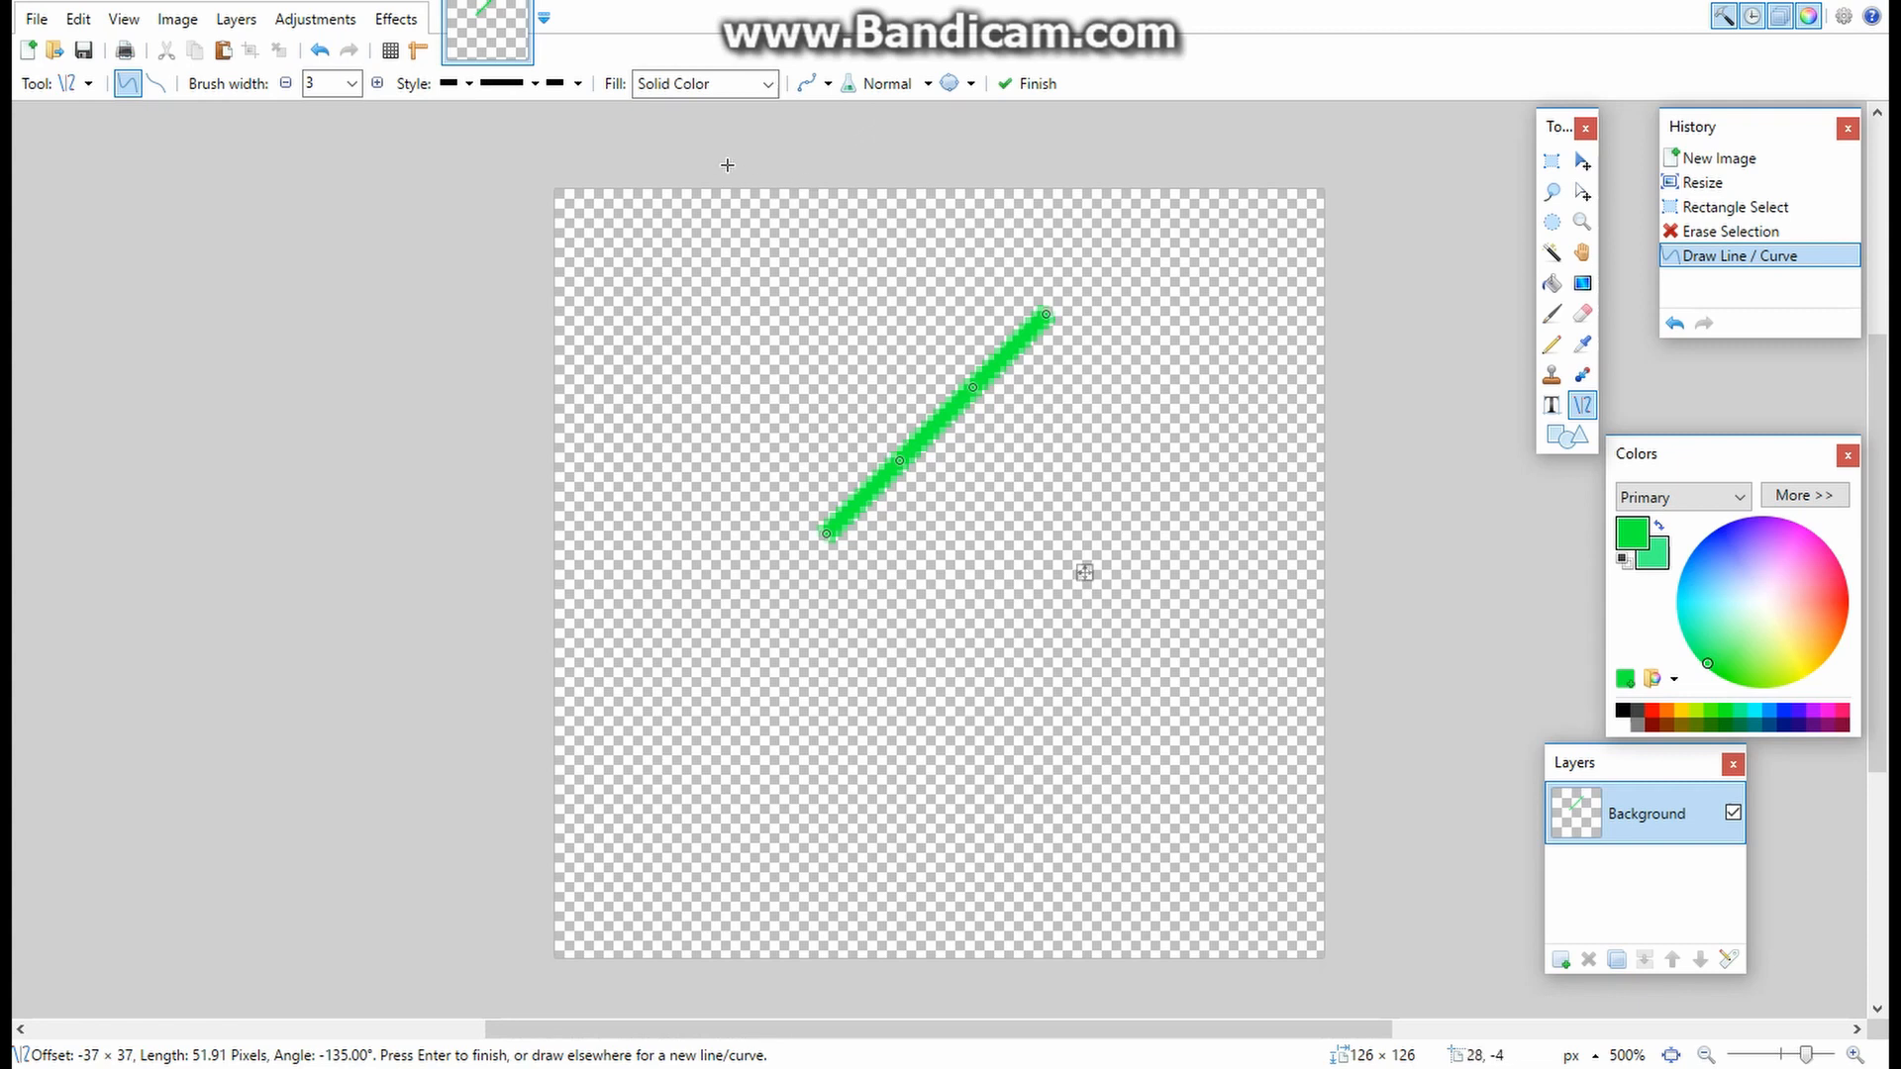
key(ctrl+z)
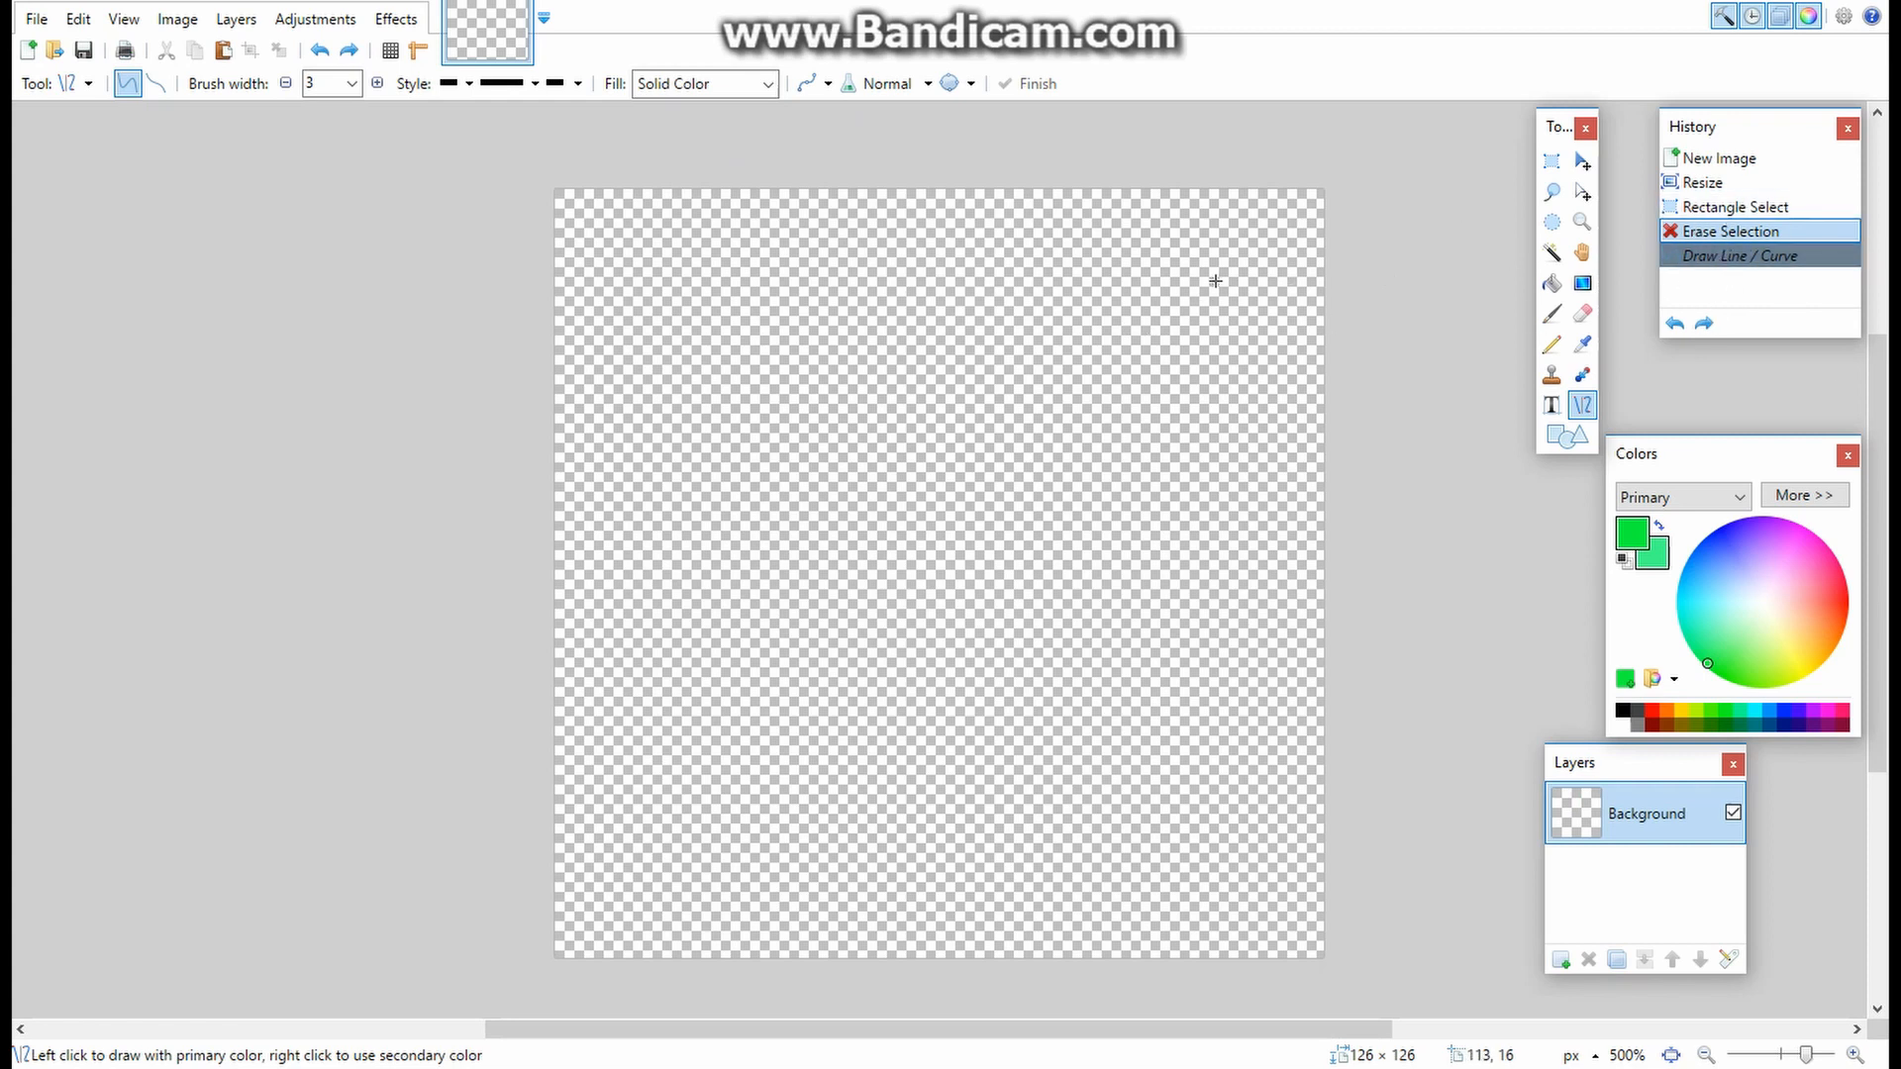
drag(1211, 284, 954, 345)
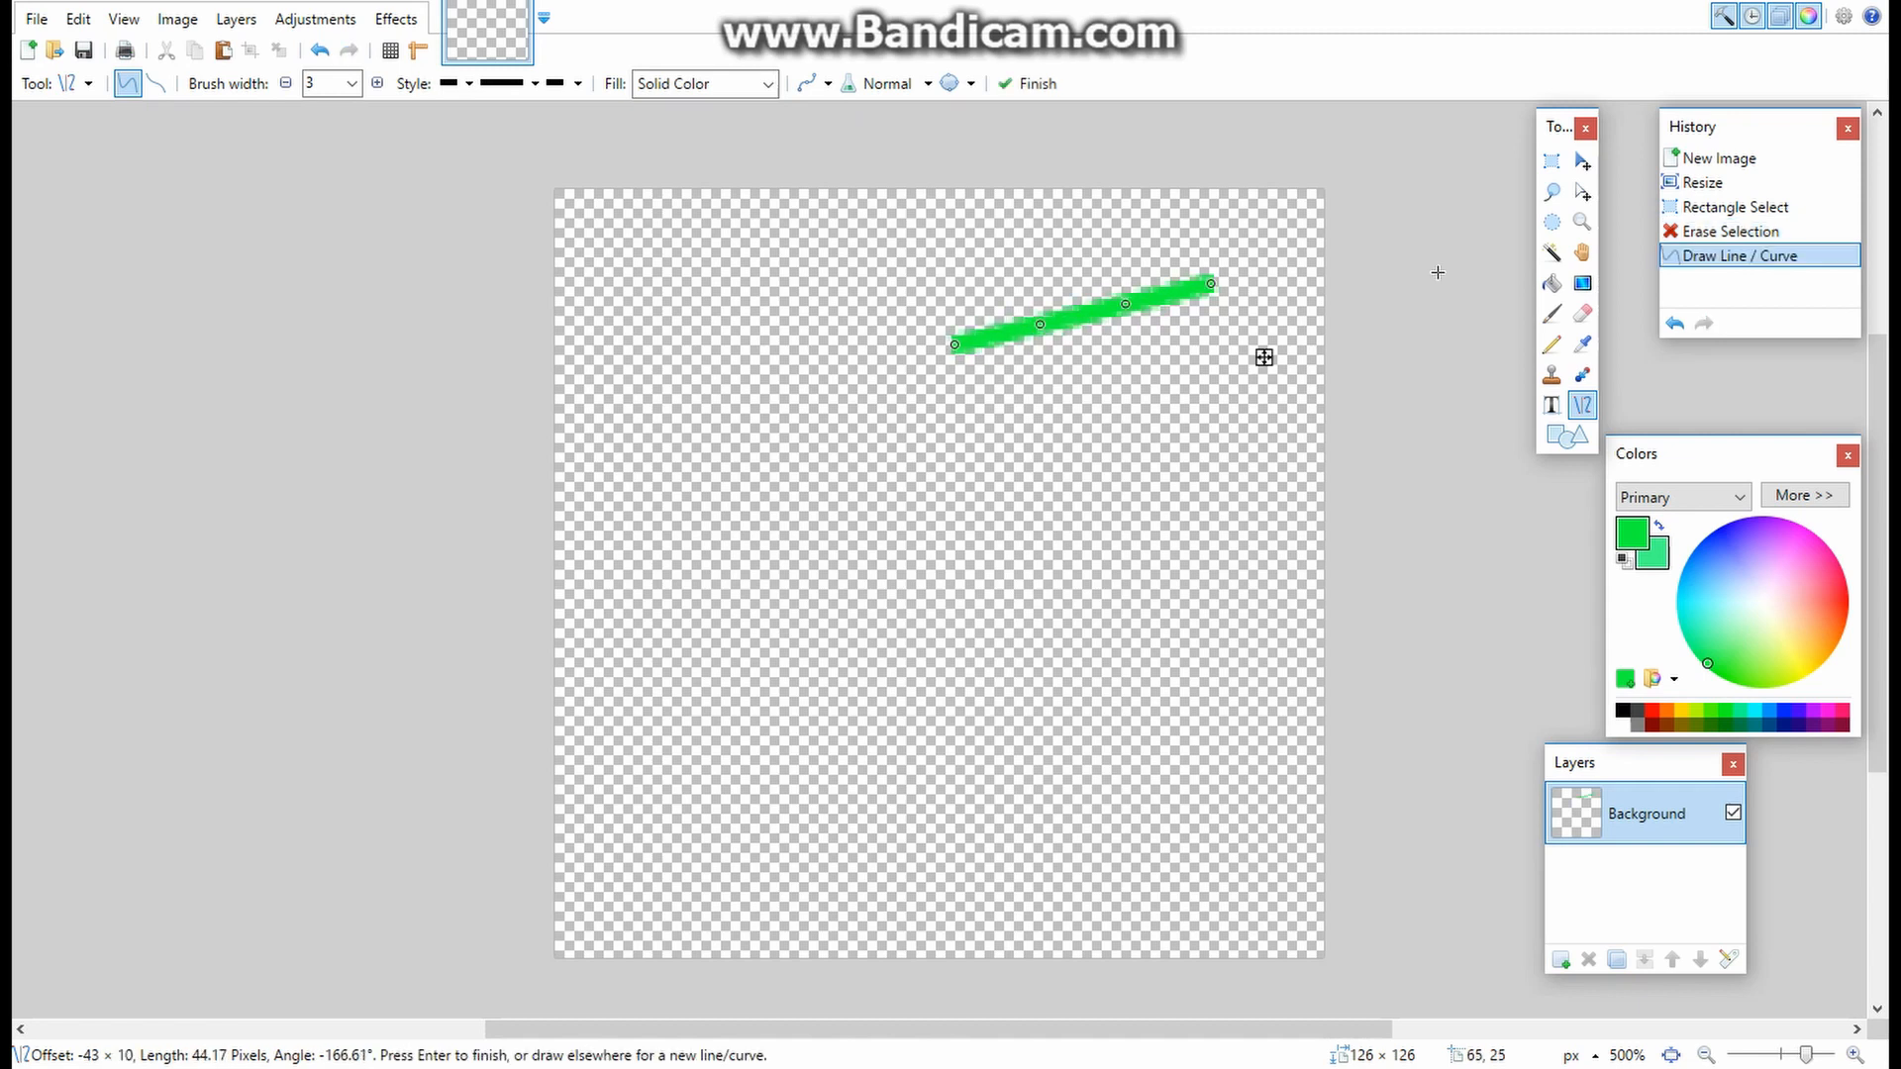
key(ctrl+z)
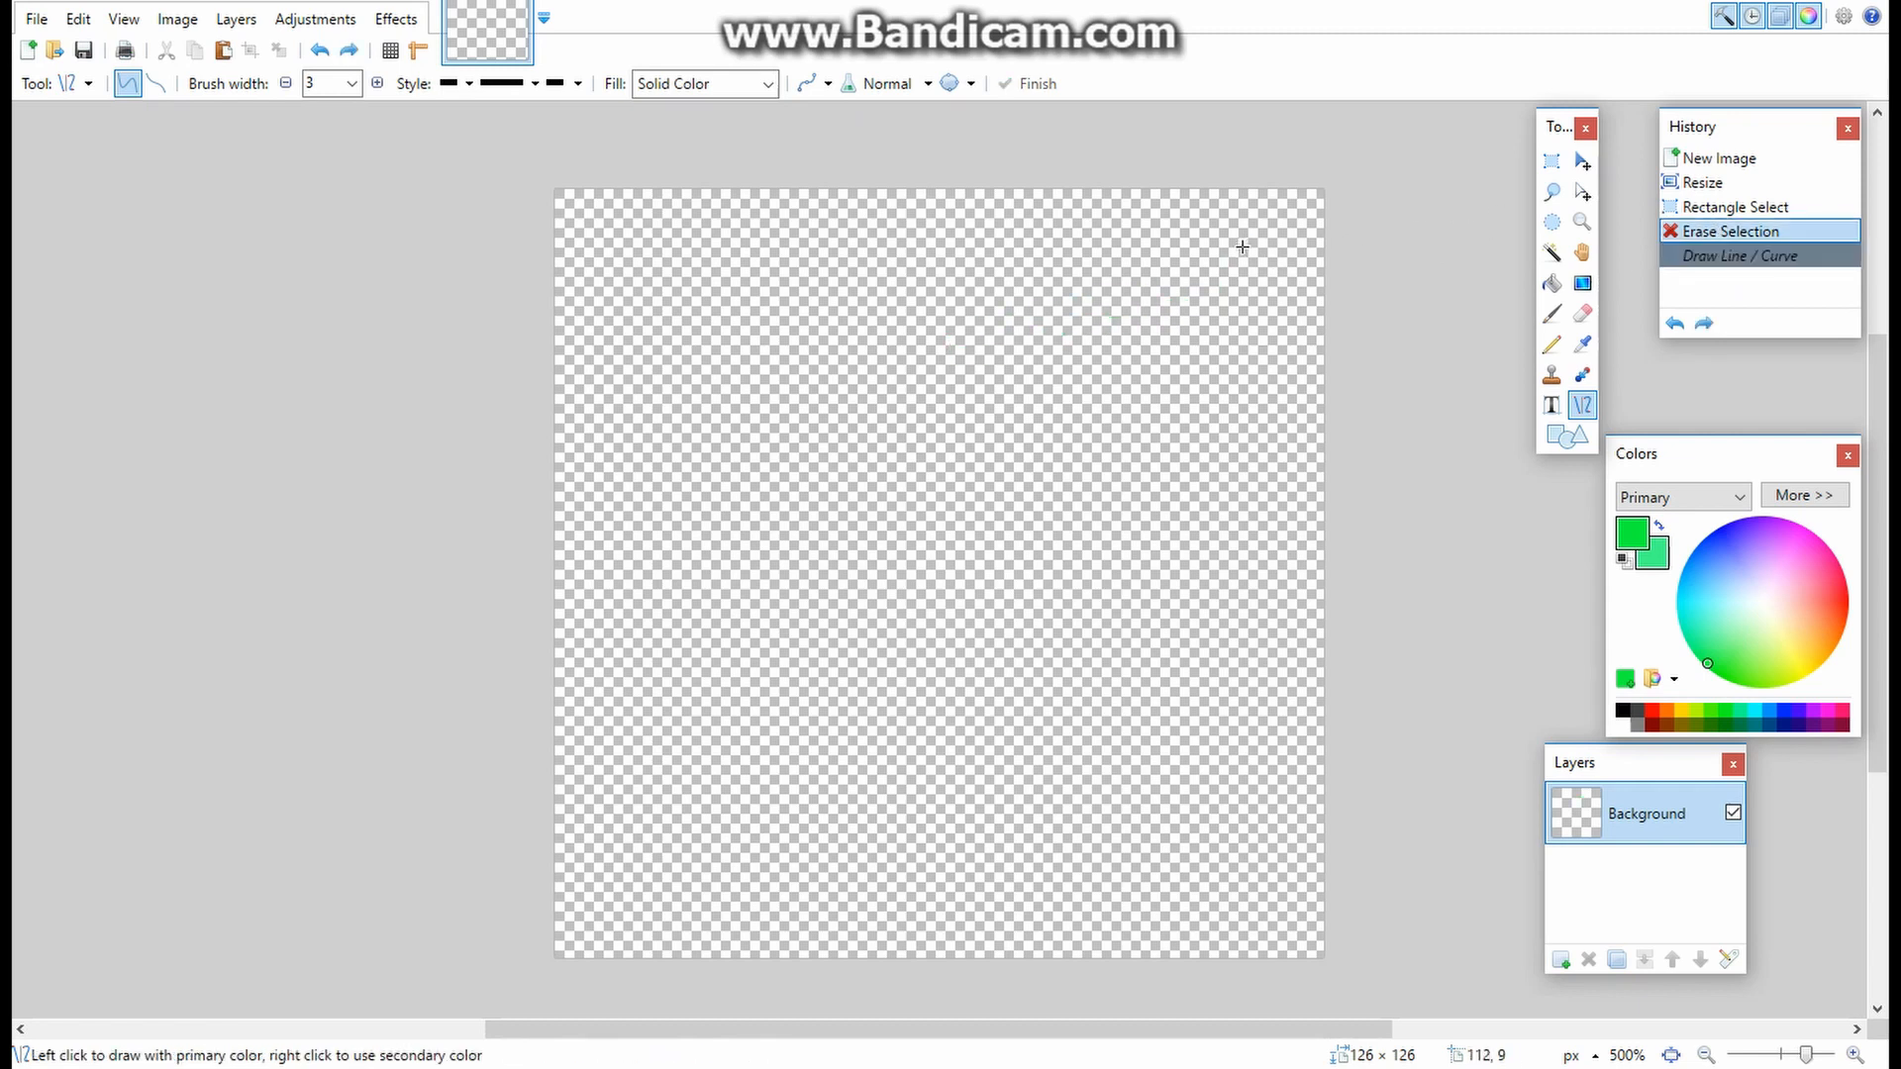
- Draw several separate green test lines around the upper middle of the canvas and undo them all
mouse_move(1025, 291)
mouse_down()
mouse_move(786, 423)
mouse_move(1014, 532)
mouse_up()
mouse_move(1106, 452)
mouse_down()
mouse_move(1064, 594)
mouse_move(1082, 601)
mouse_up()
drag(1138, 466, 1024, 614)
key(ctrl+z)
key(ctrl+z)
key(ctrl+z)
key(ctrl+z)
key(ctrl+z)
key(ctrl+z)
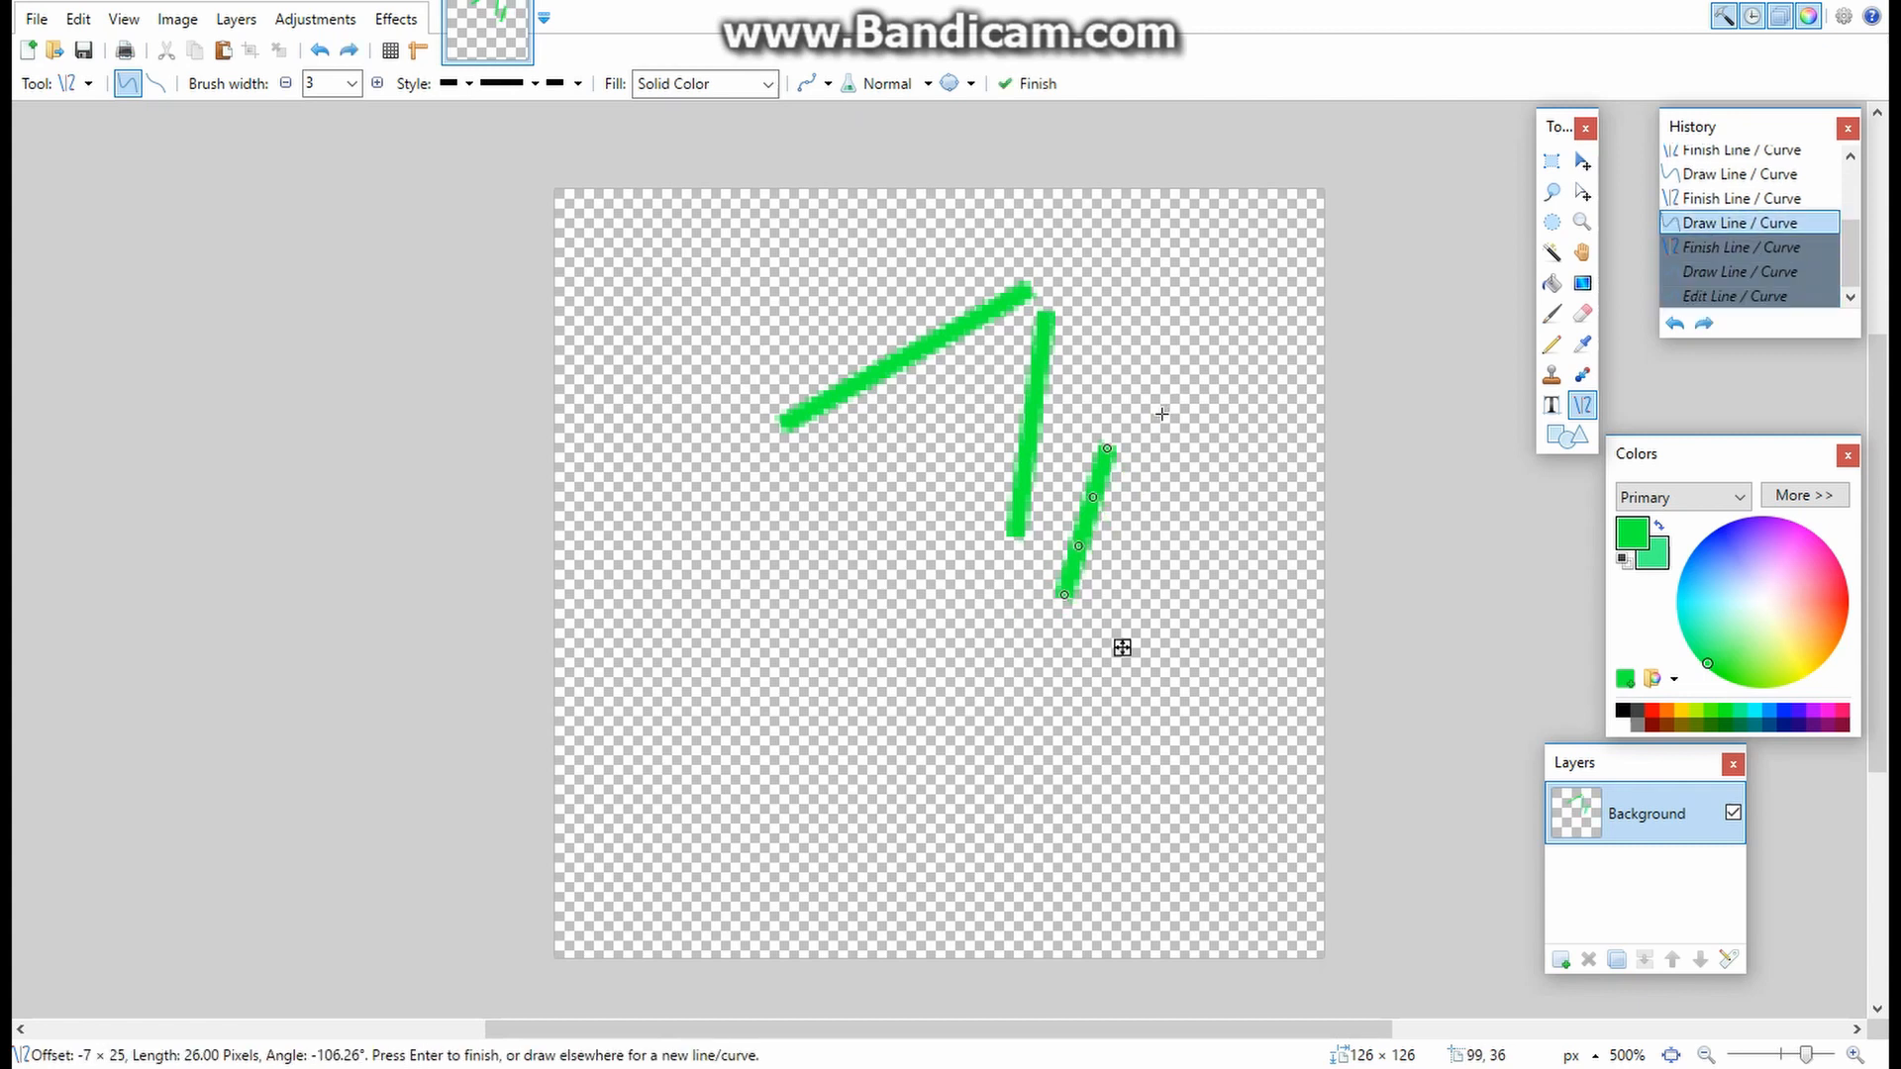
key(ctrl+z)
key(ctrl+z)
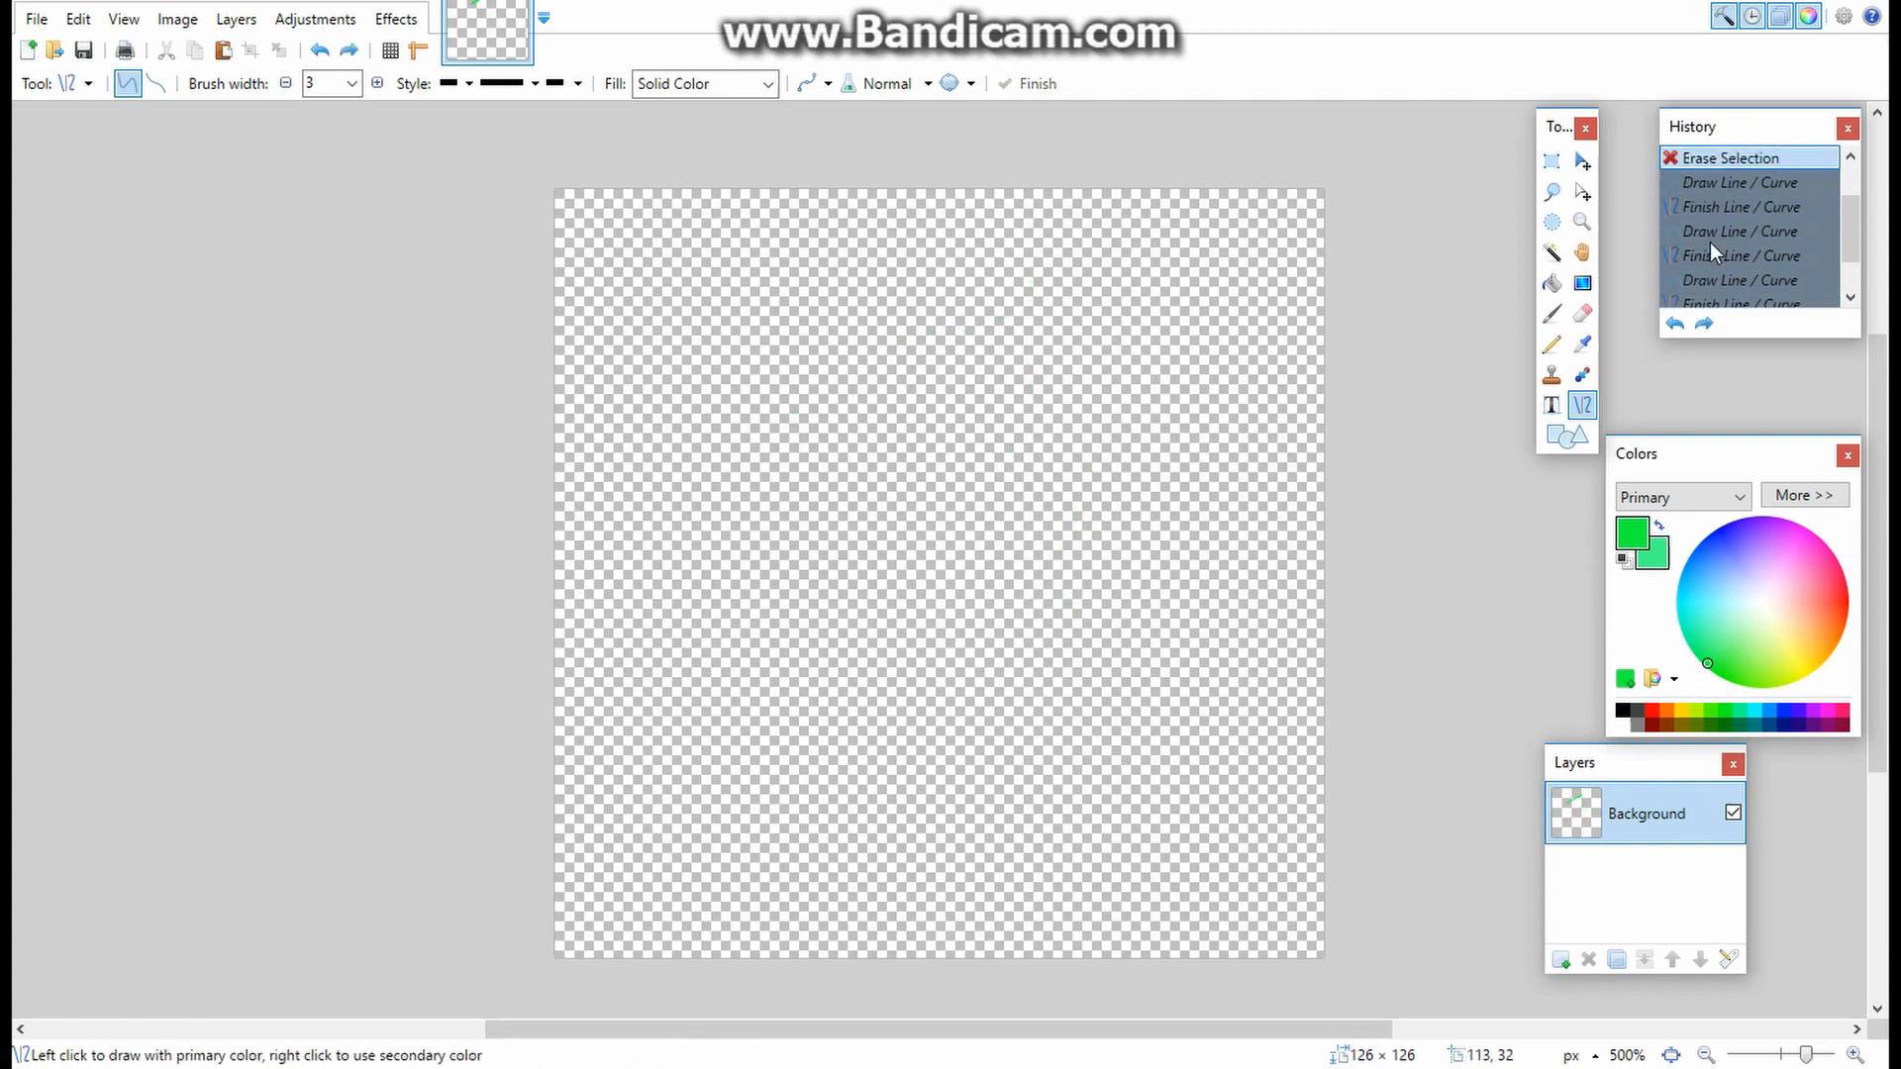
- Scroll through the history, draw a short test line about 27 pixels long, and undo it
scroll(1766, 210, up, 1)
scroll(1767, 210, down, 3)
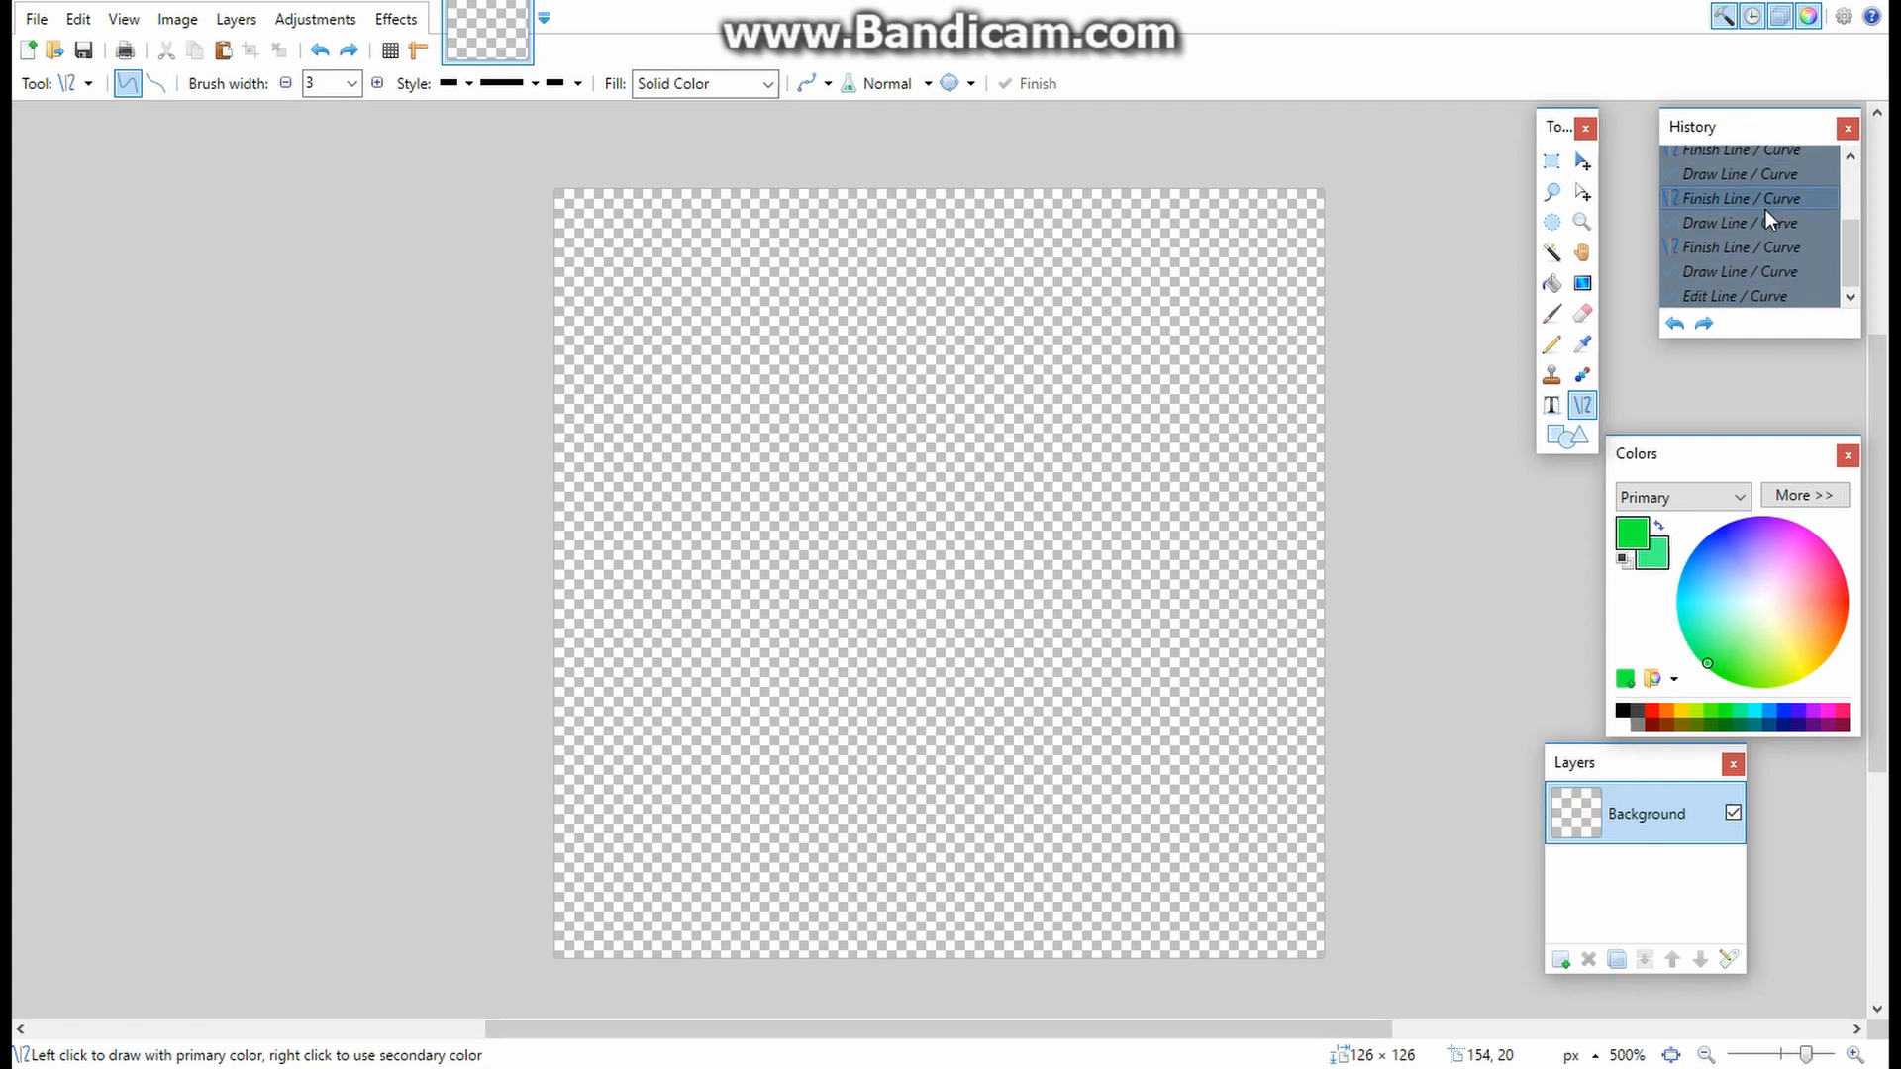
drag(1099, 294, 975, 362)
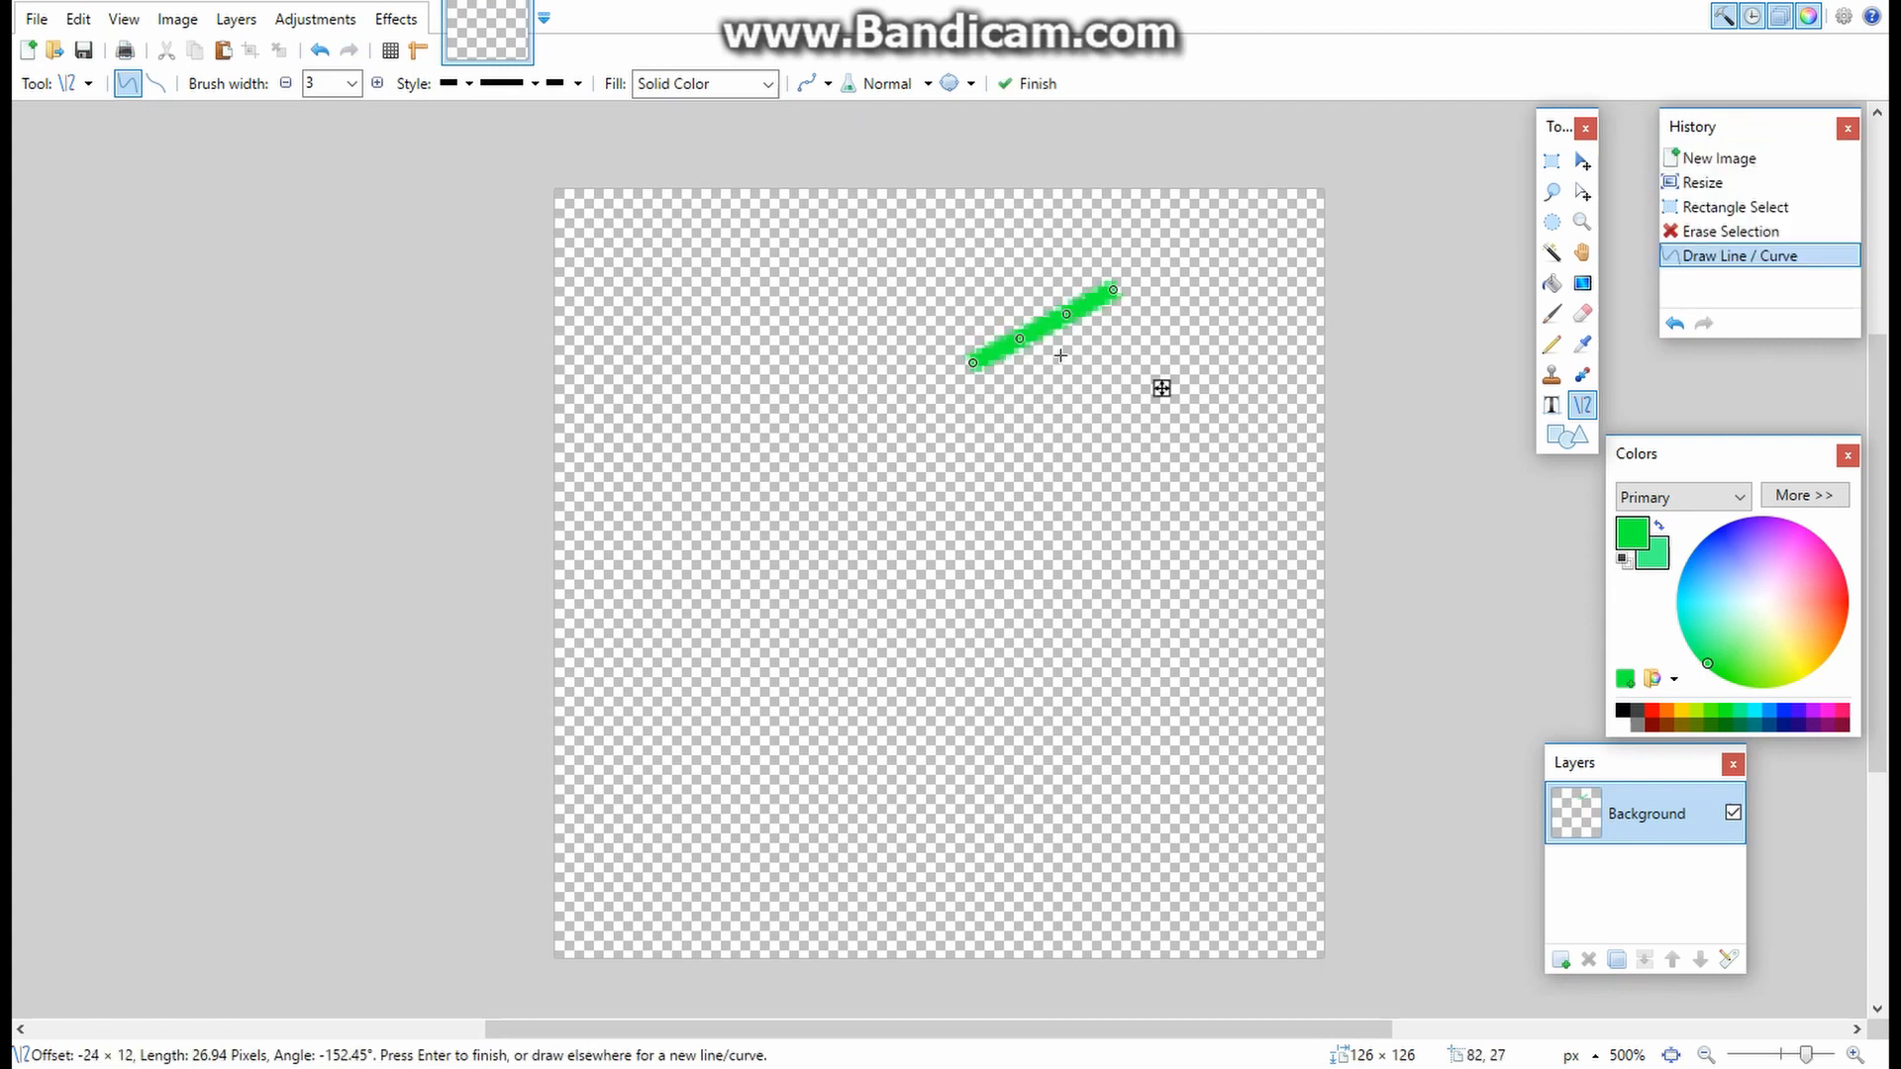
key(ctrl+z)
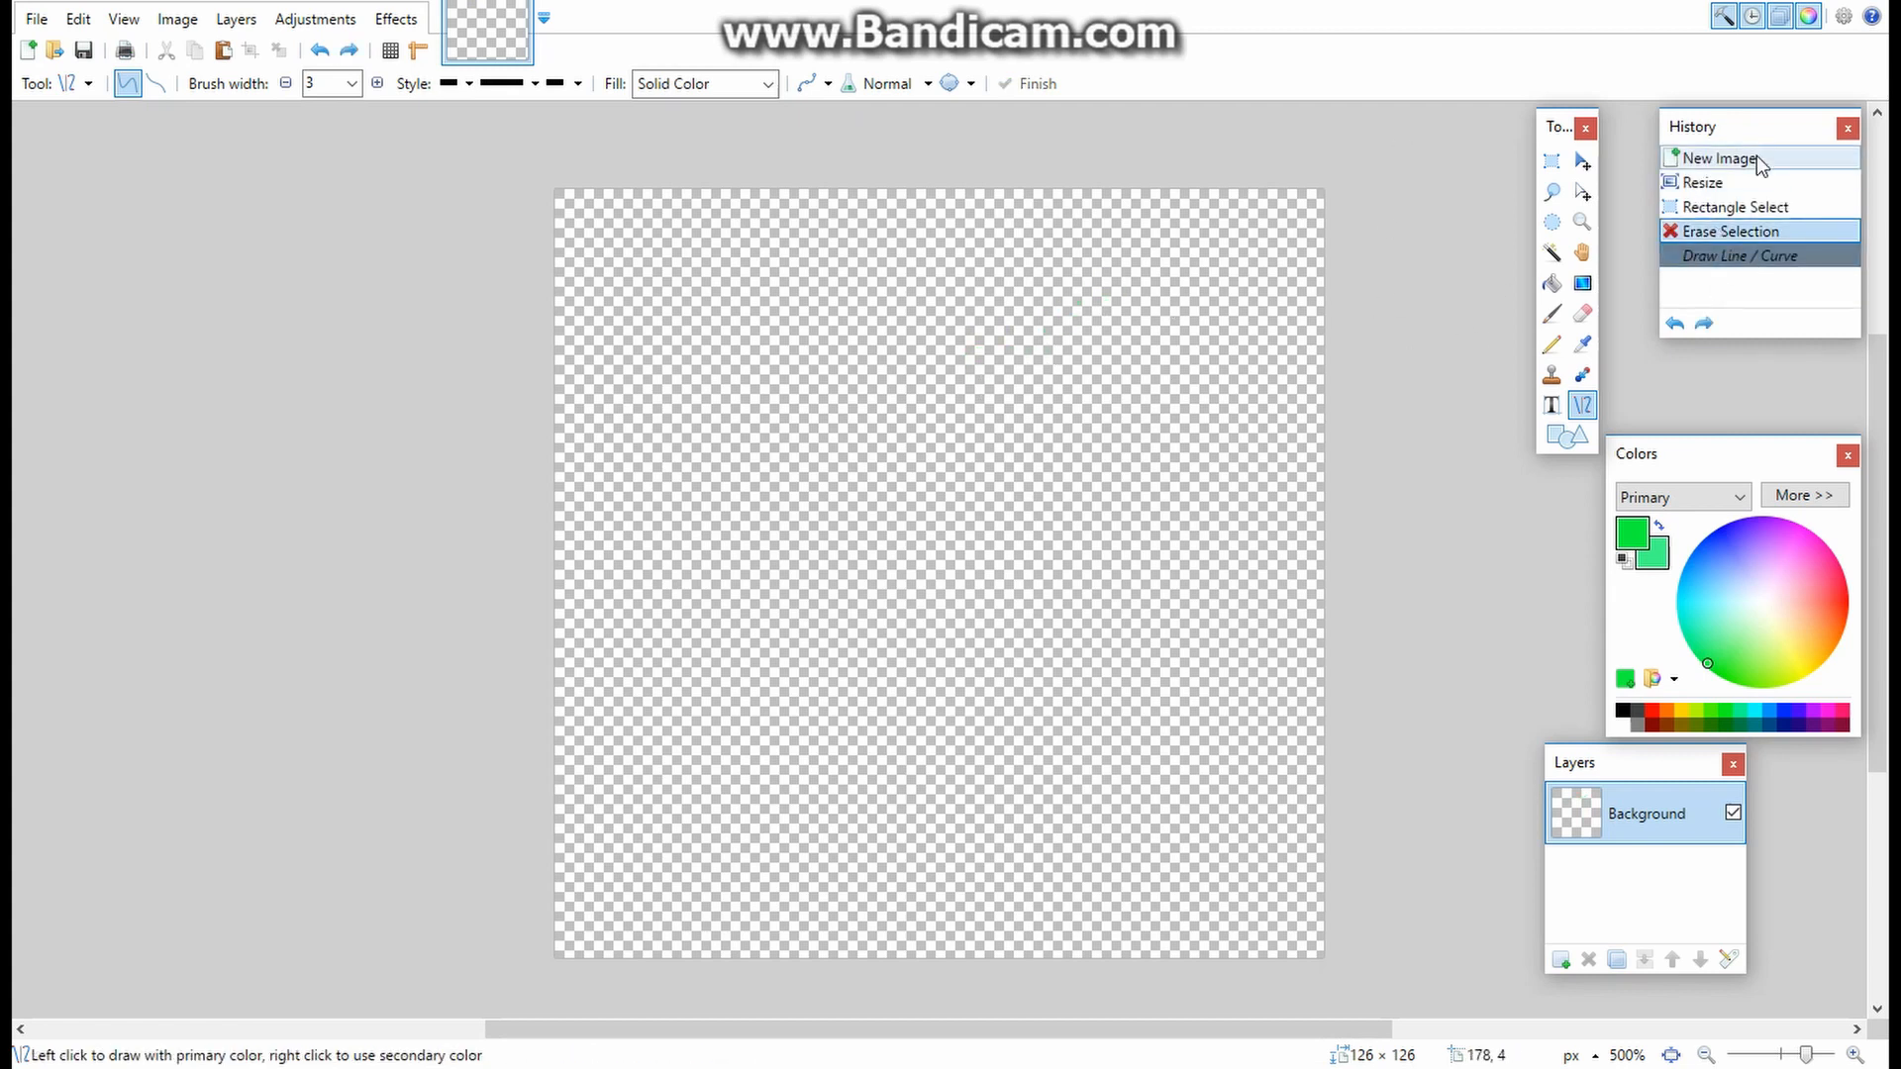
- Disable antialiasing for the line tool and draw a 45° diagonal green line about 63 pixels long
click(828, 81)
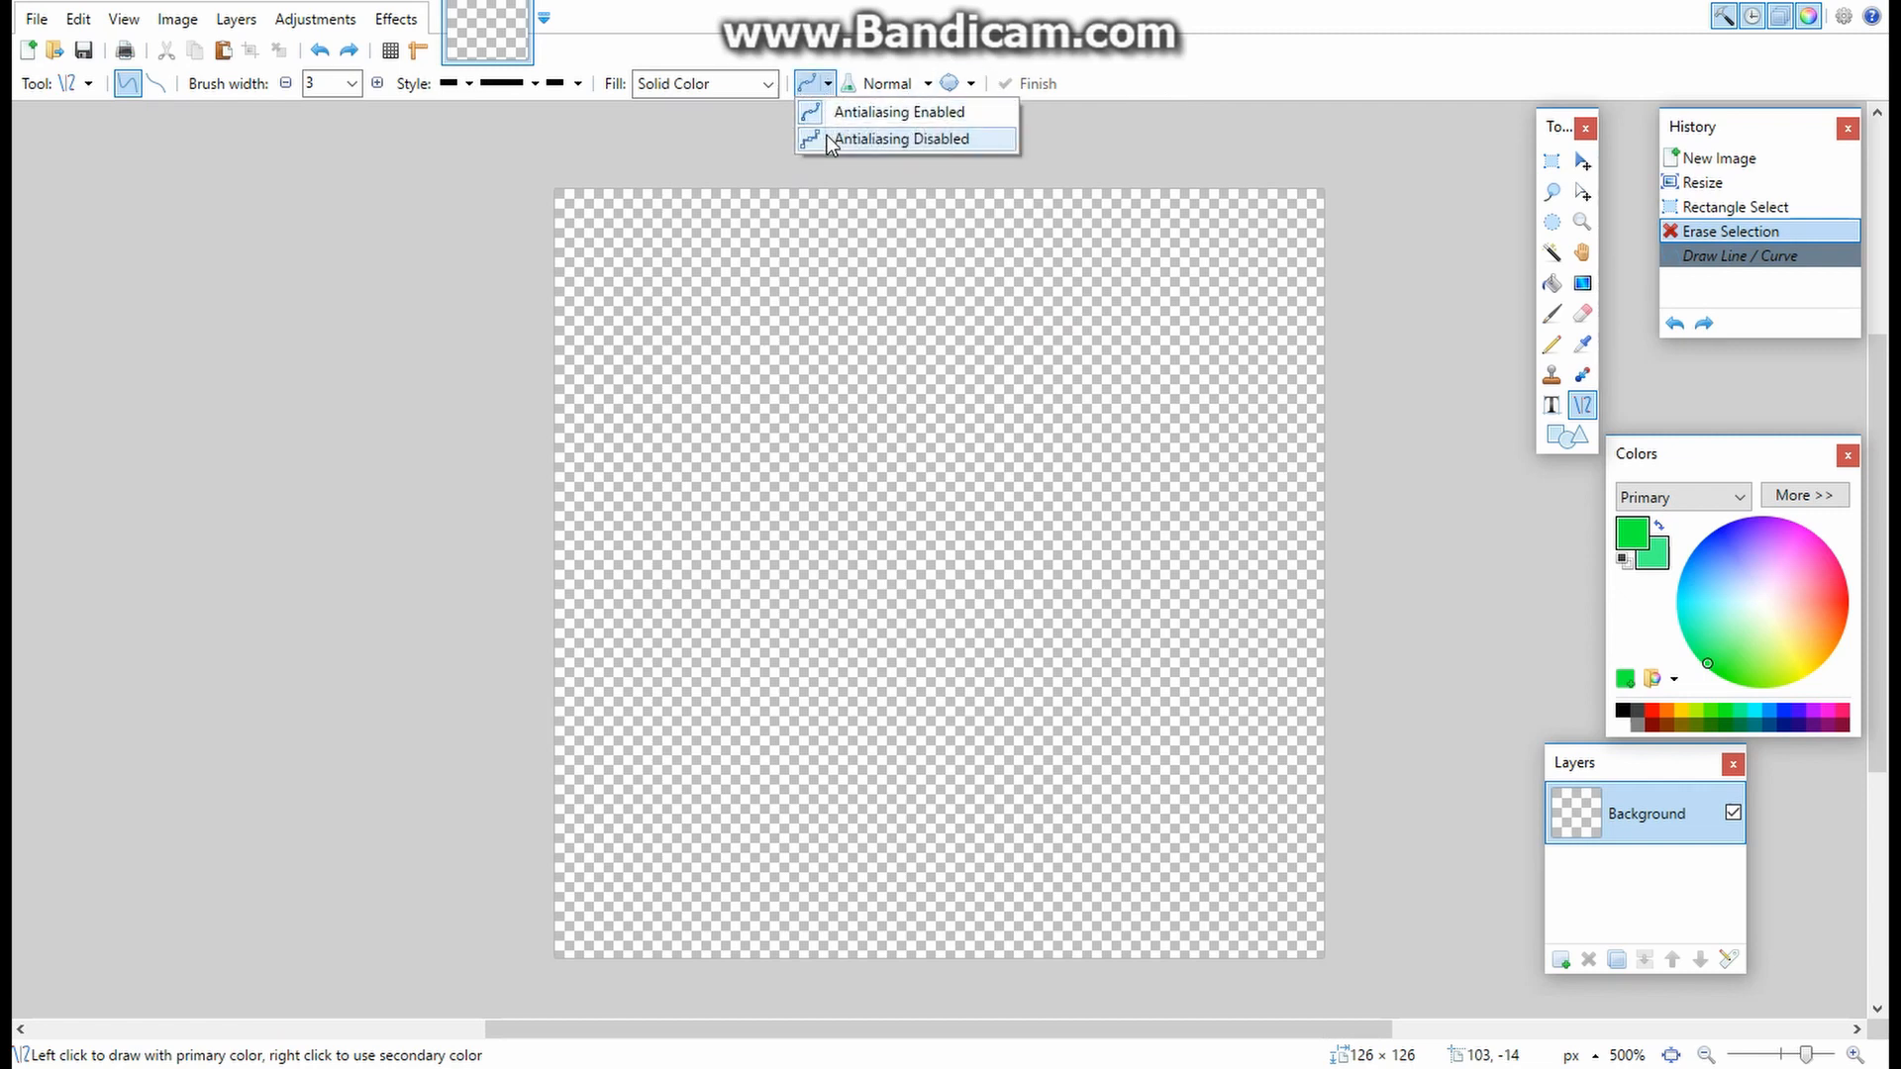
click(948, 138)
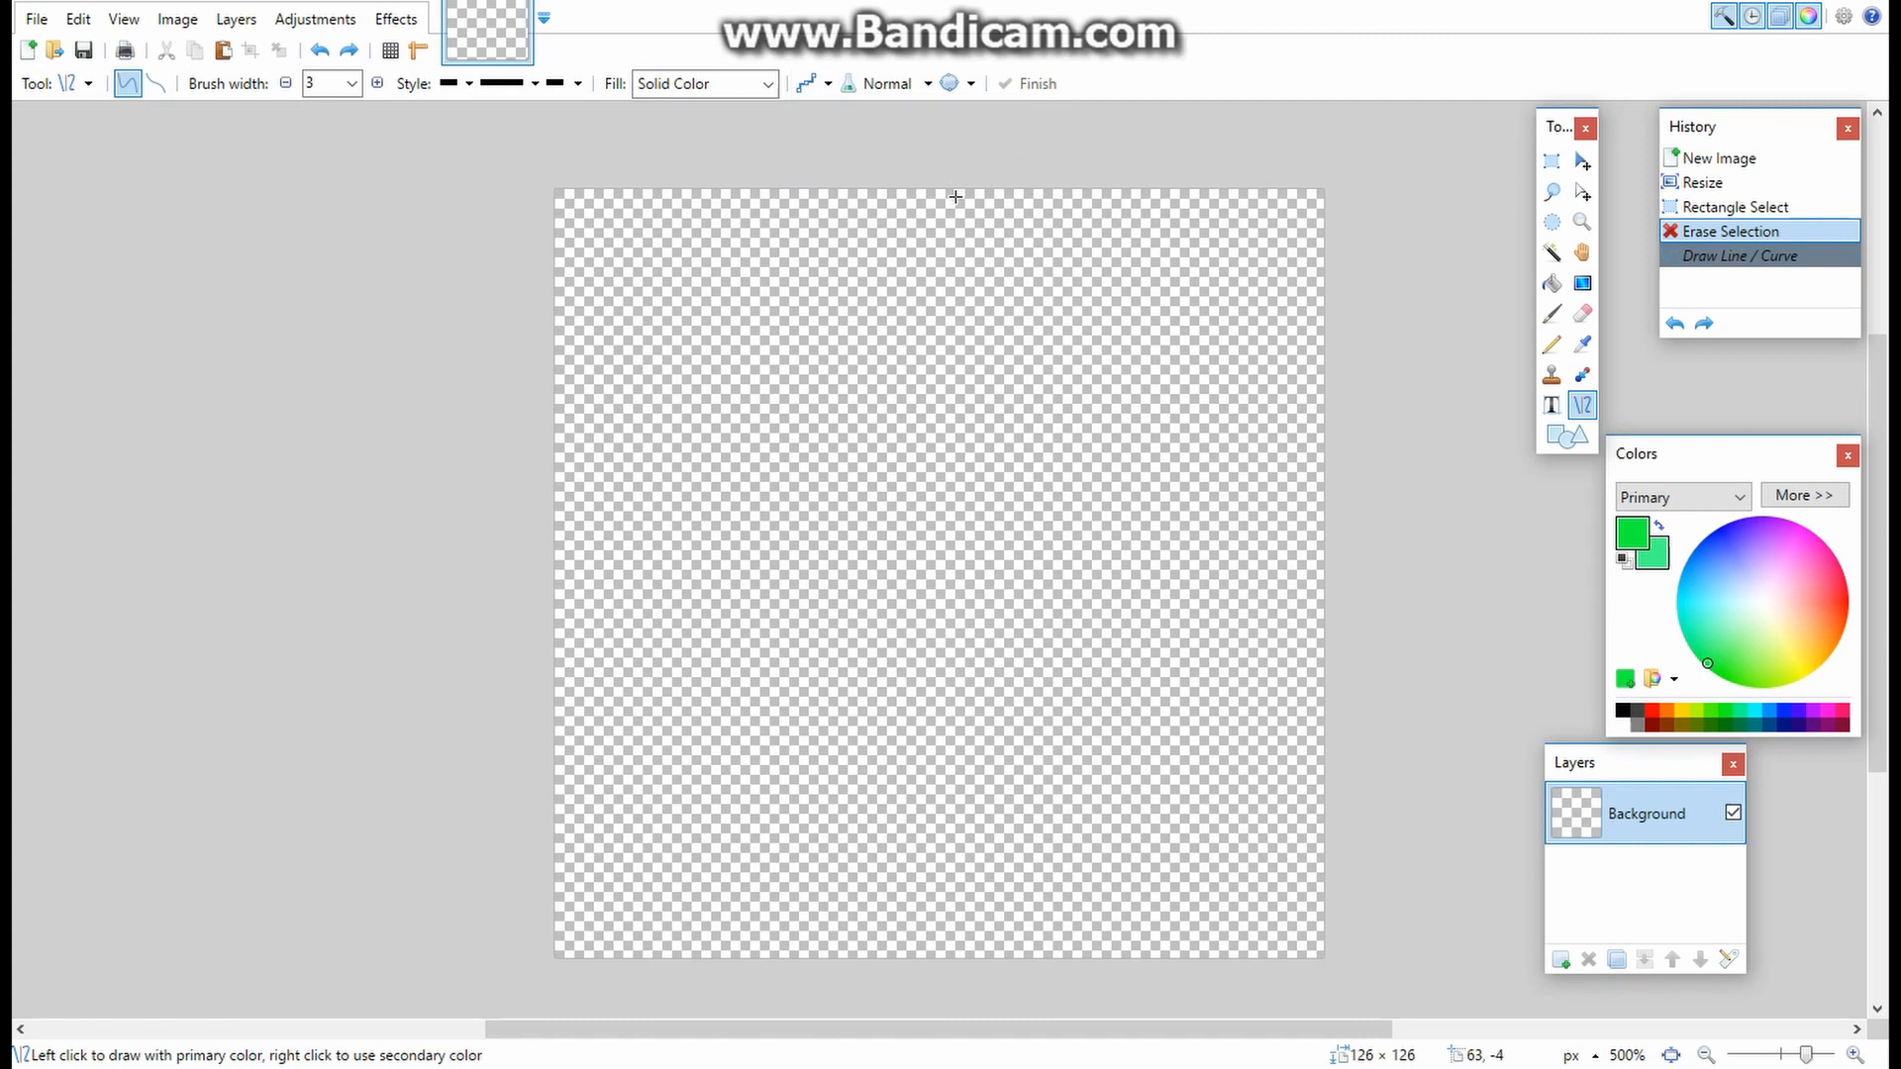
drag(1022, 230, 751, 481)
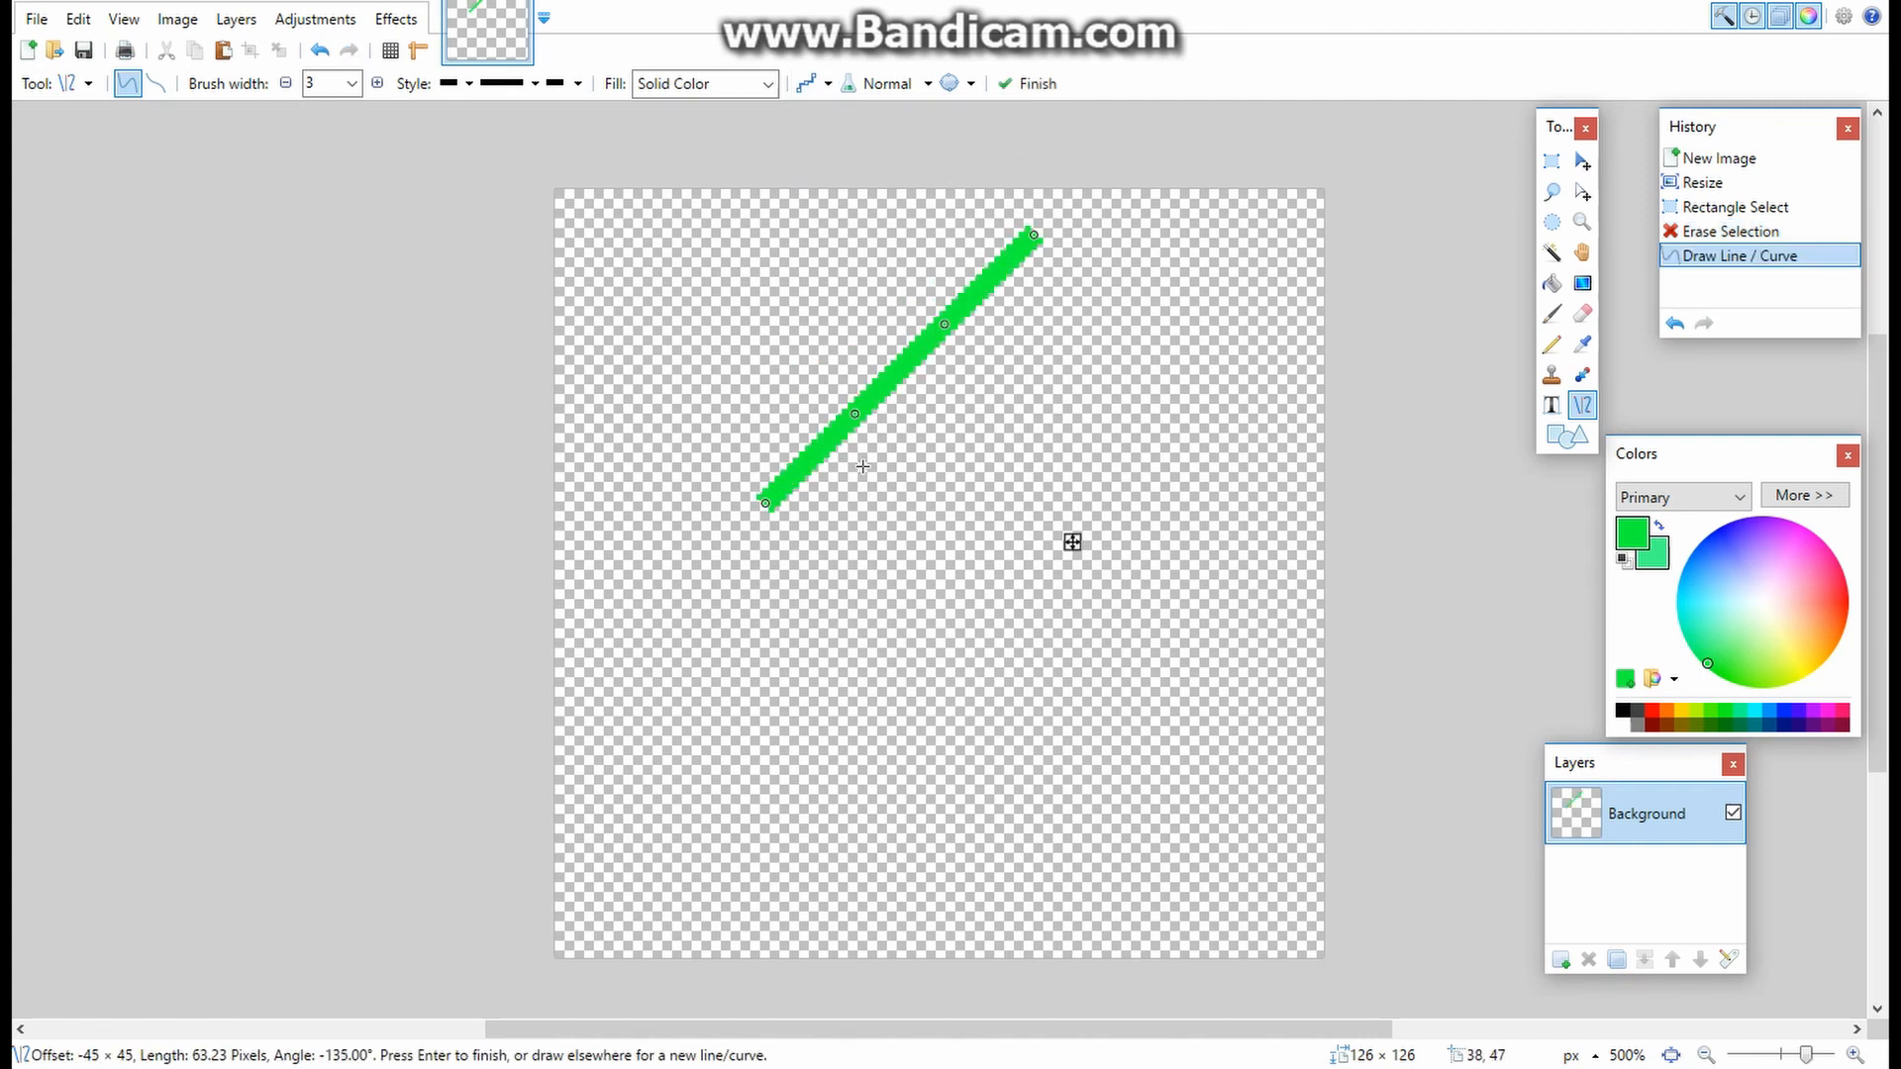
- Toggle antialiasing on and off to compare the diagonal line's edges up close, ending with it disabled
click(808, 84)
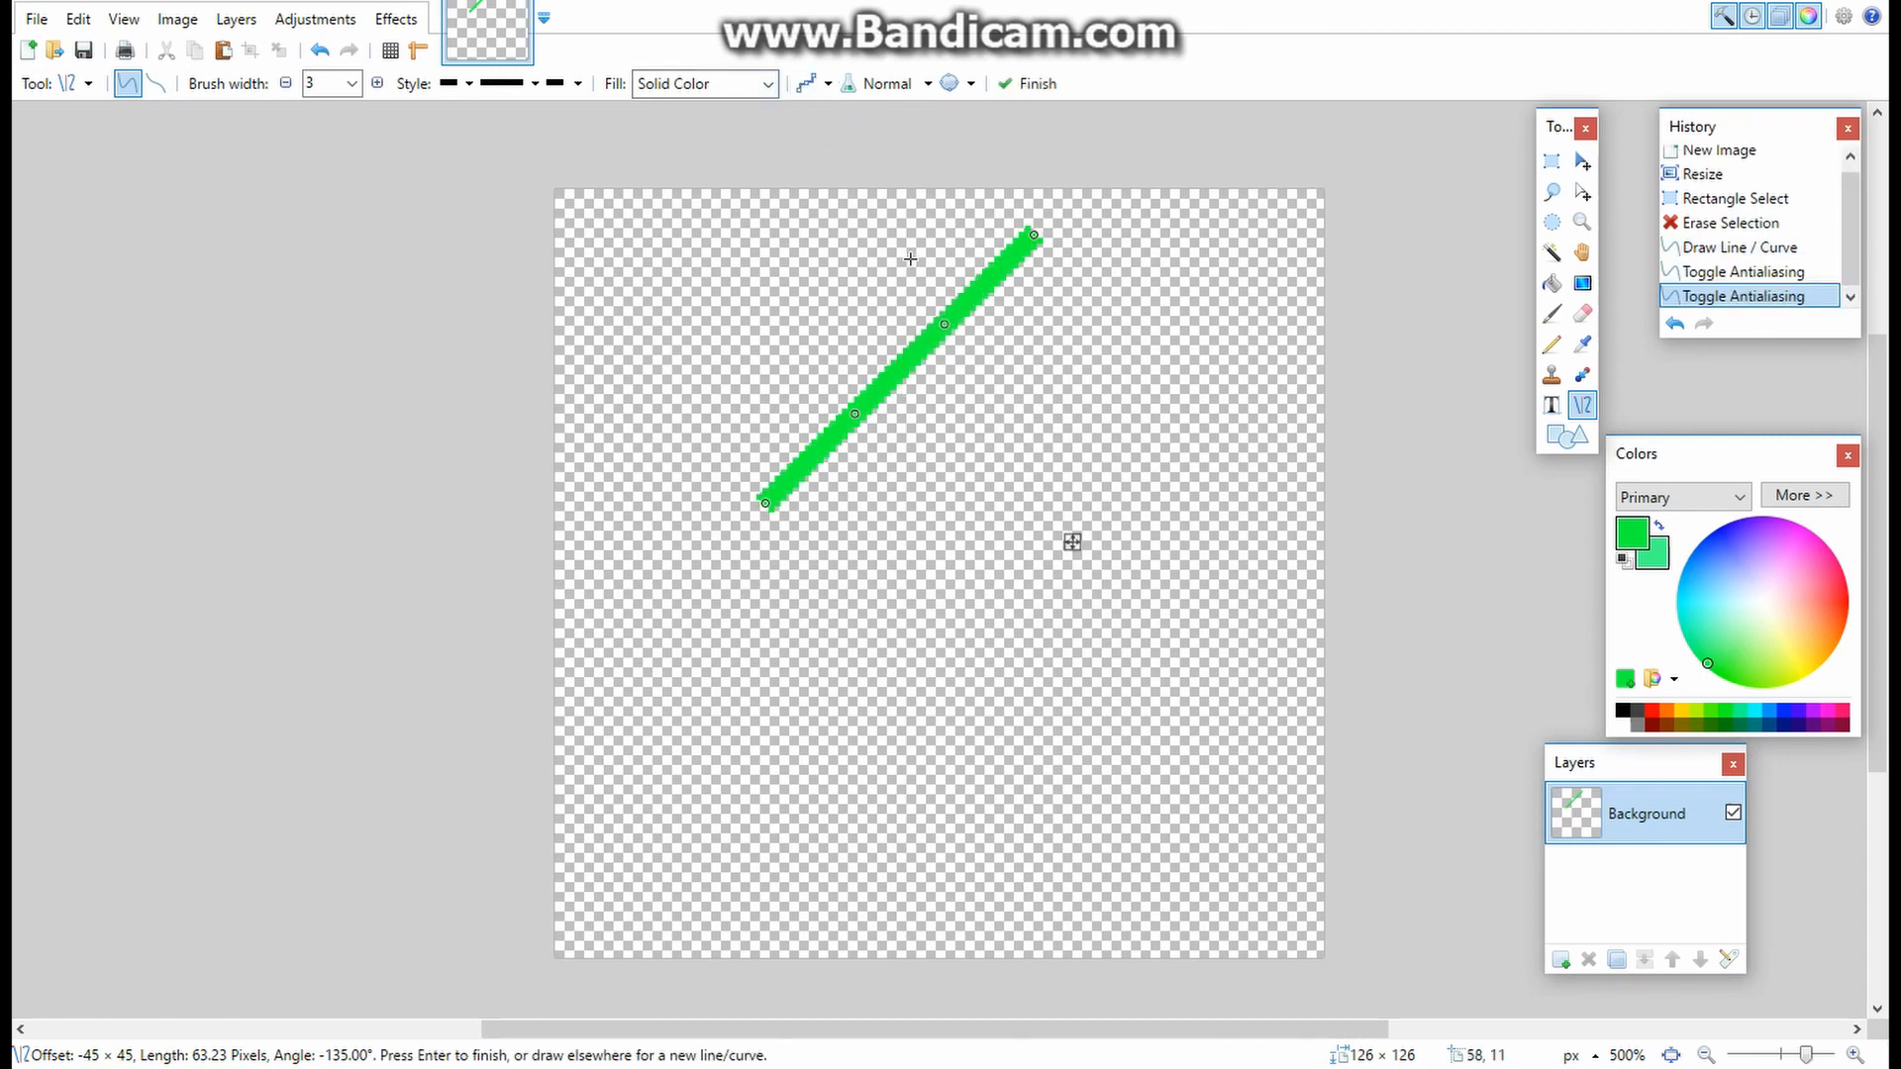
scroll(912, 259, up, 8)
click(808, 84)
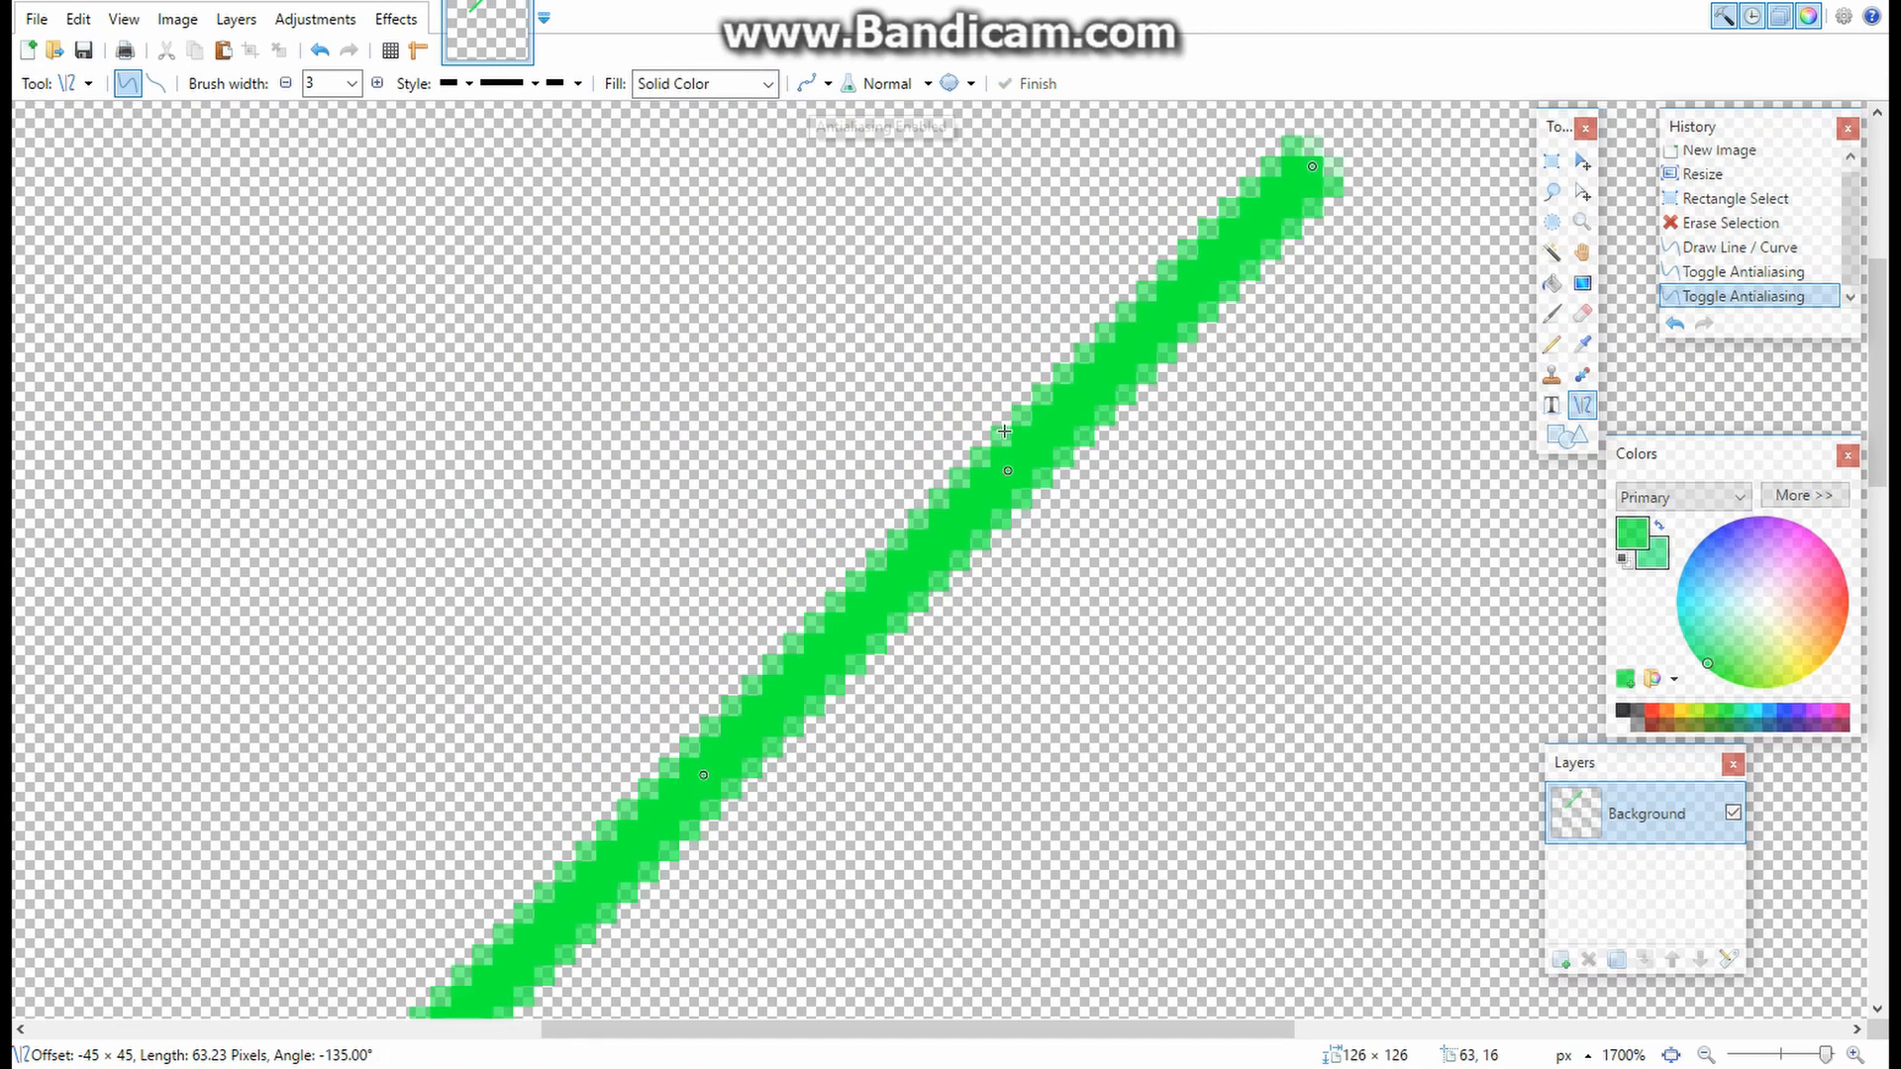
scroll(1072, 361, down, 2)
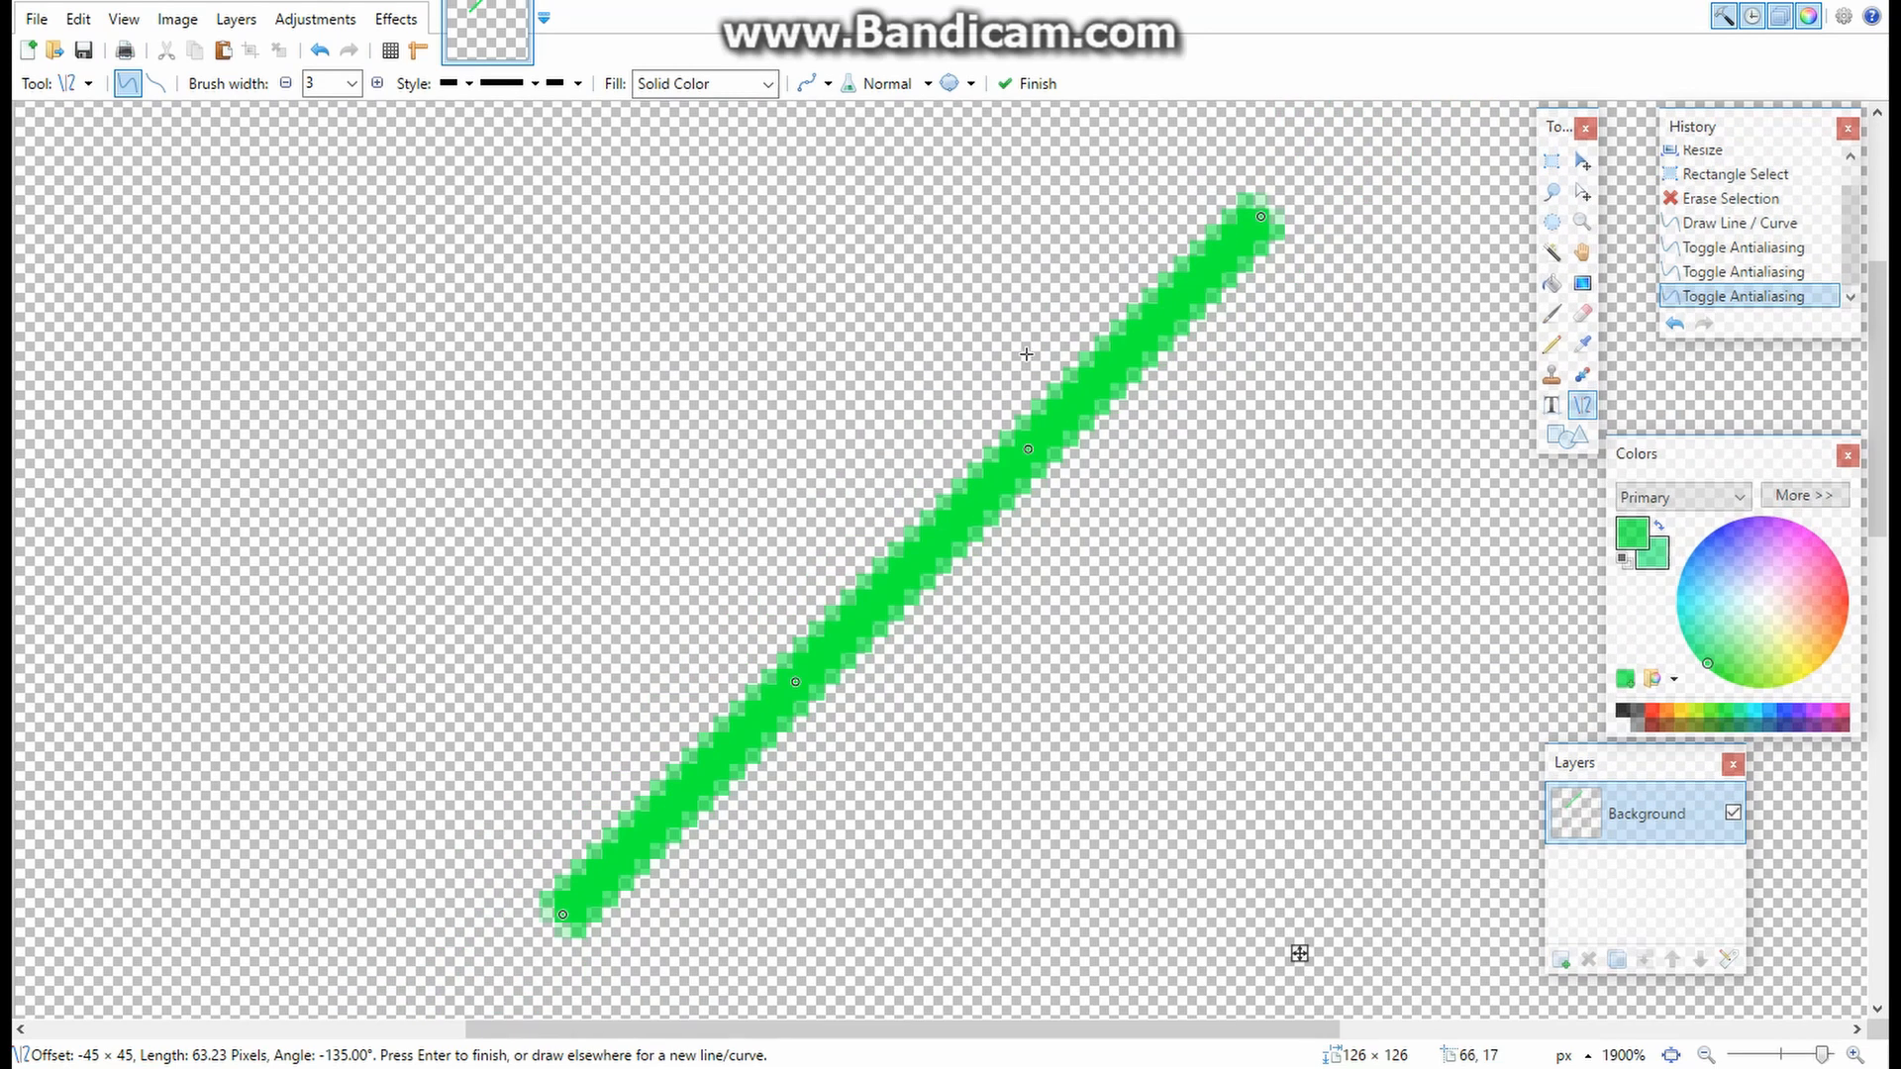
scroll(1120, 357, down, 1)
scroll(1075, 262, up, 2)
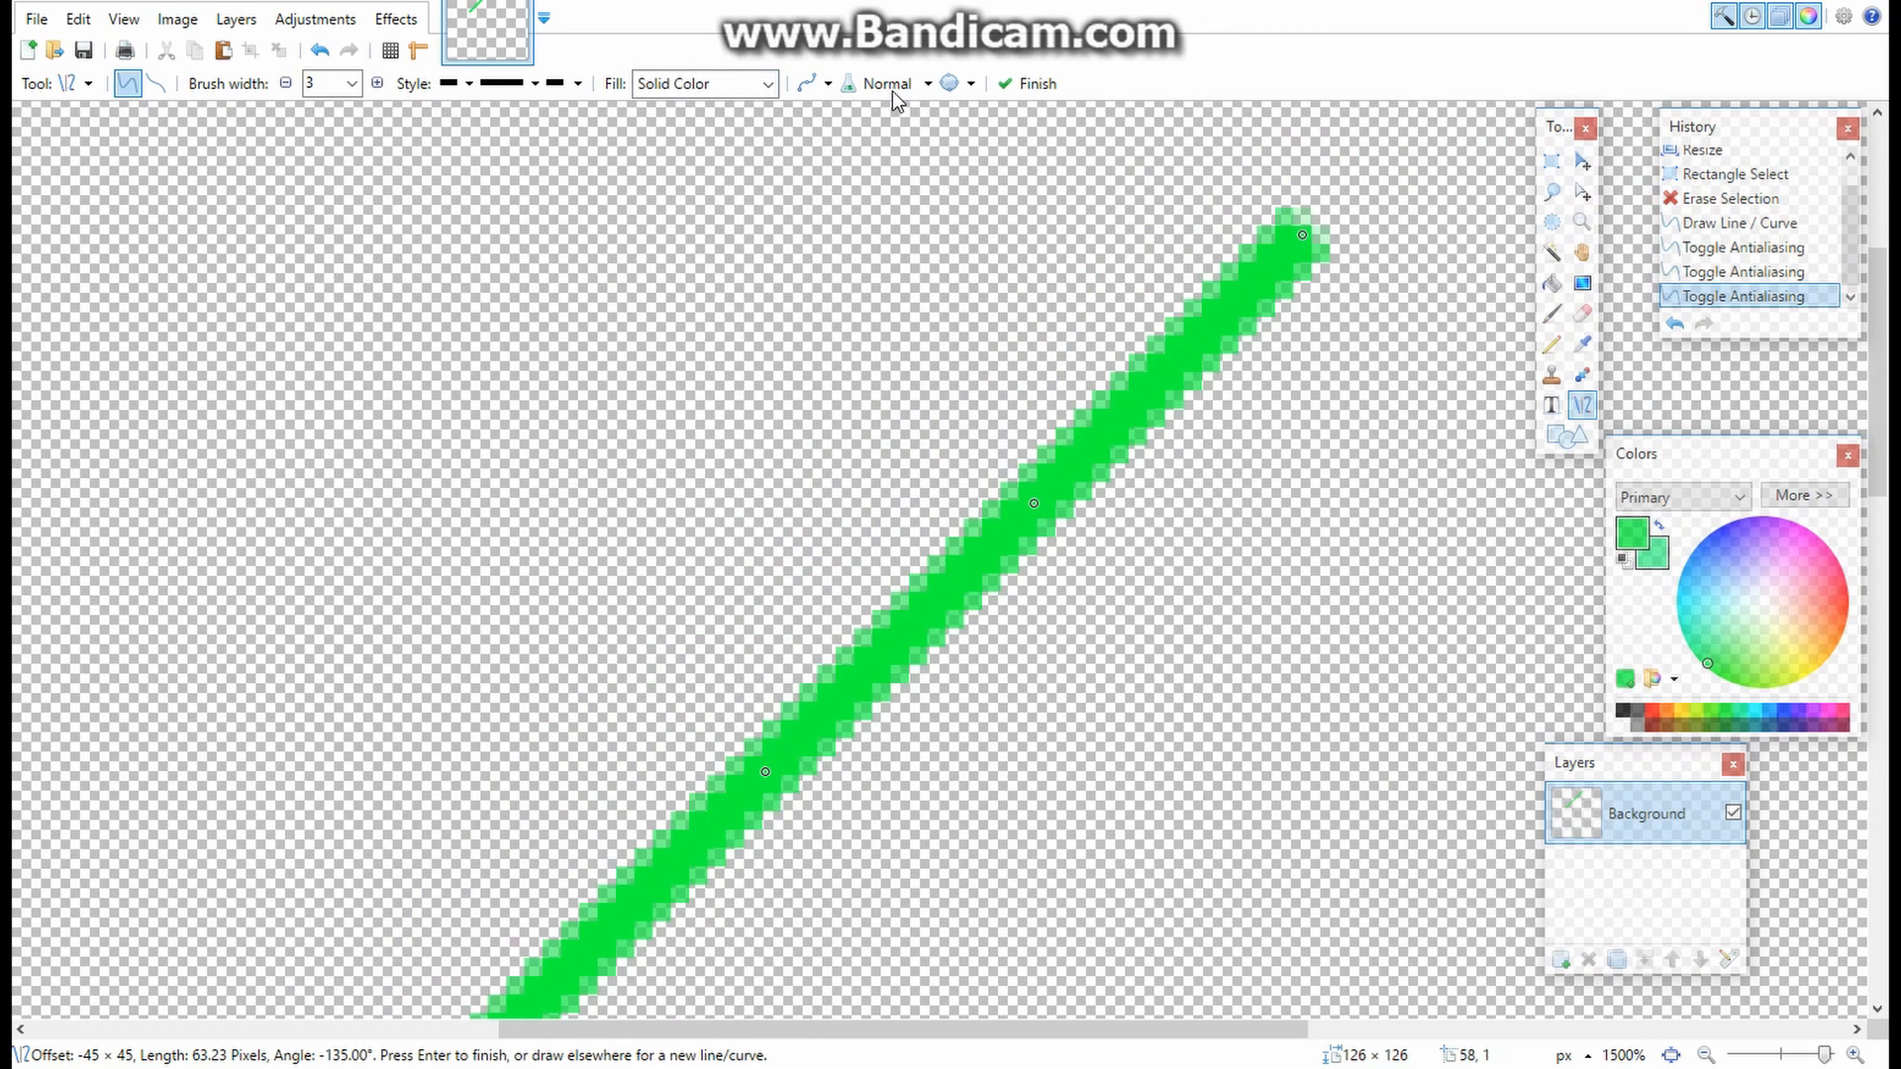
click(808, 84)
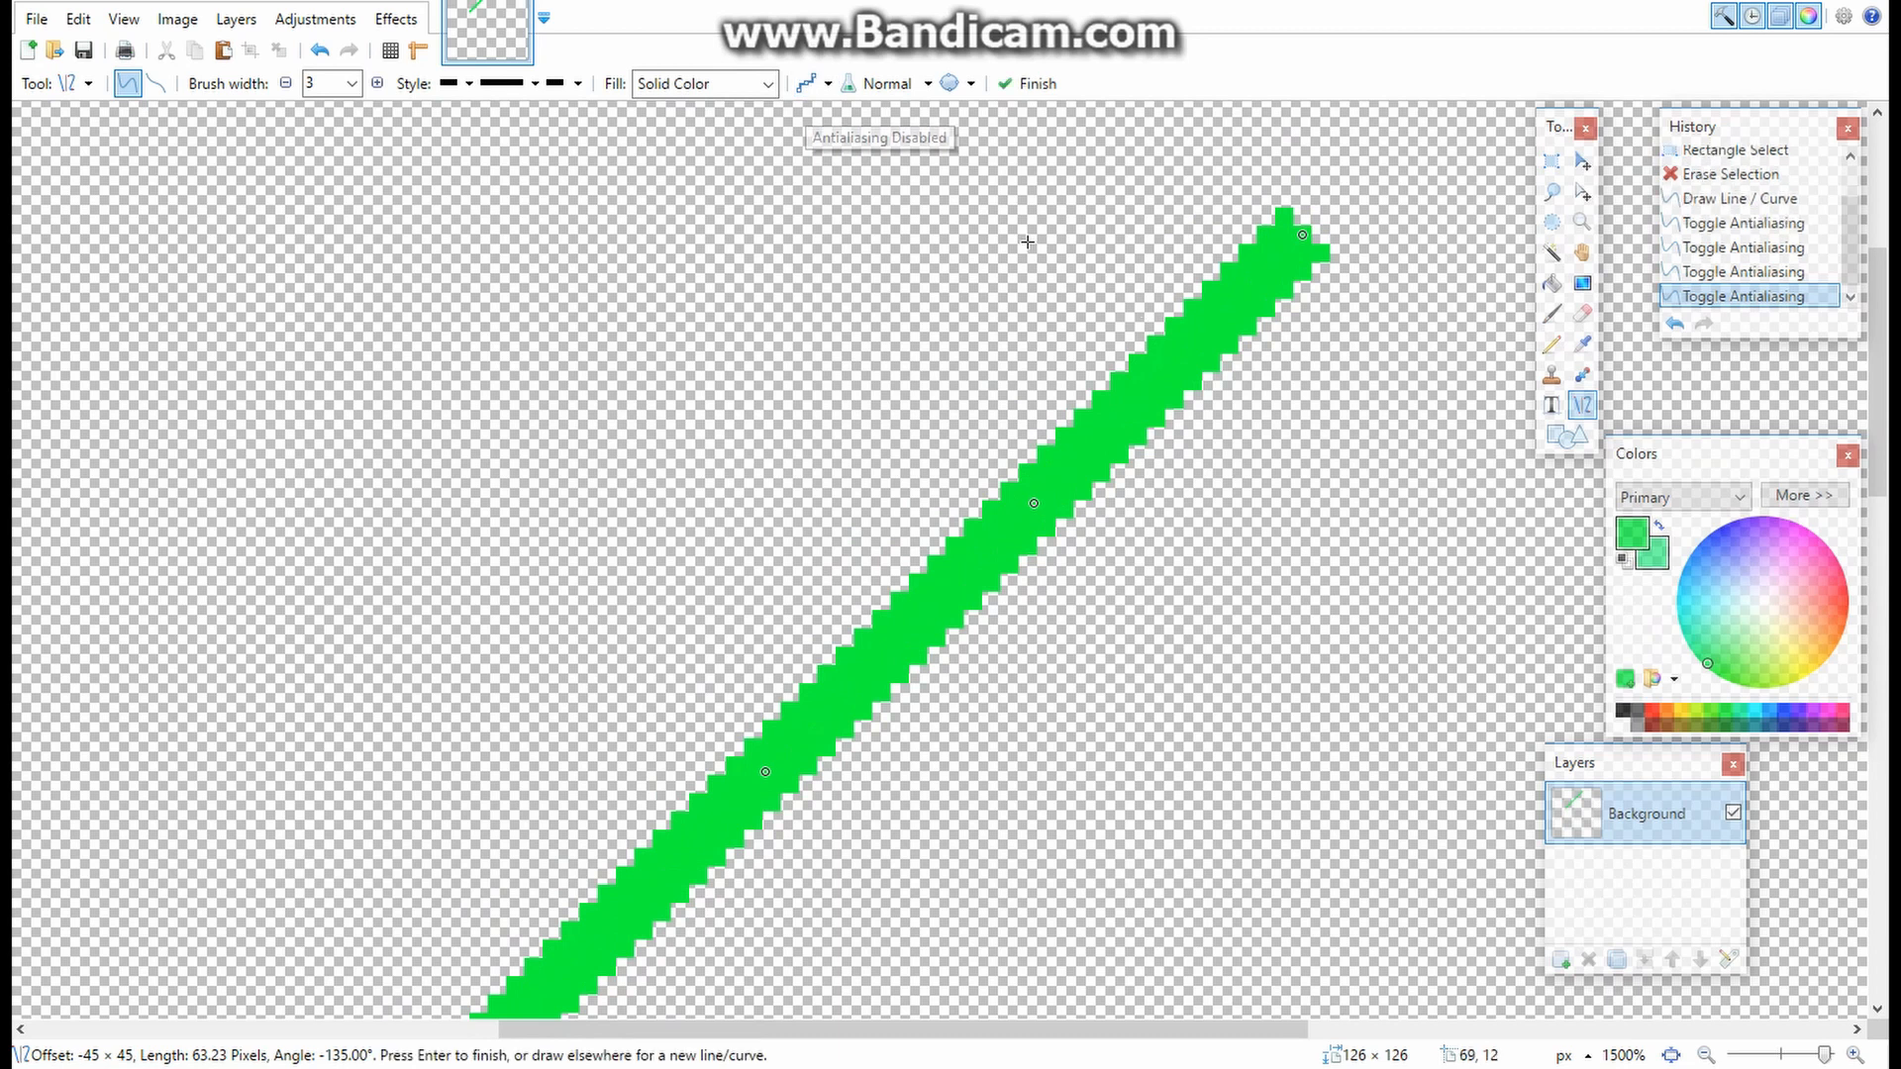
scroll(819, 170, down, 2)
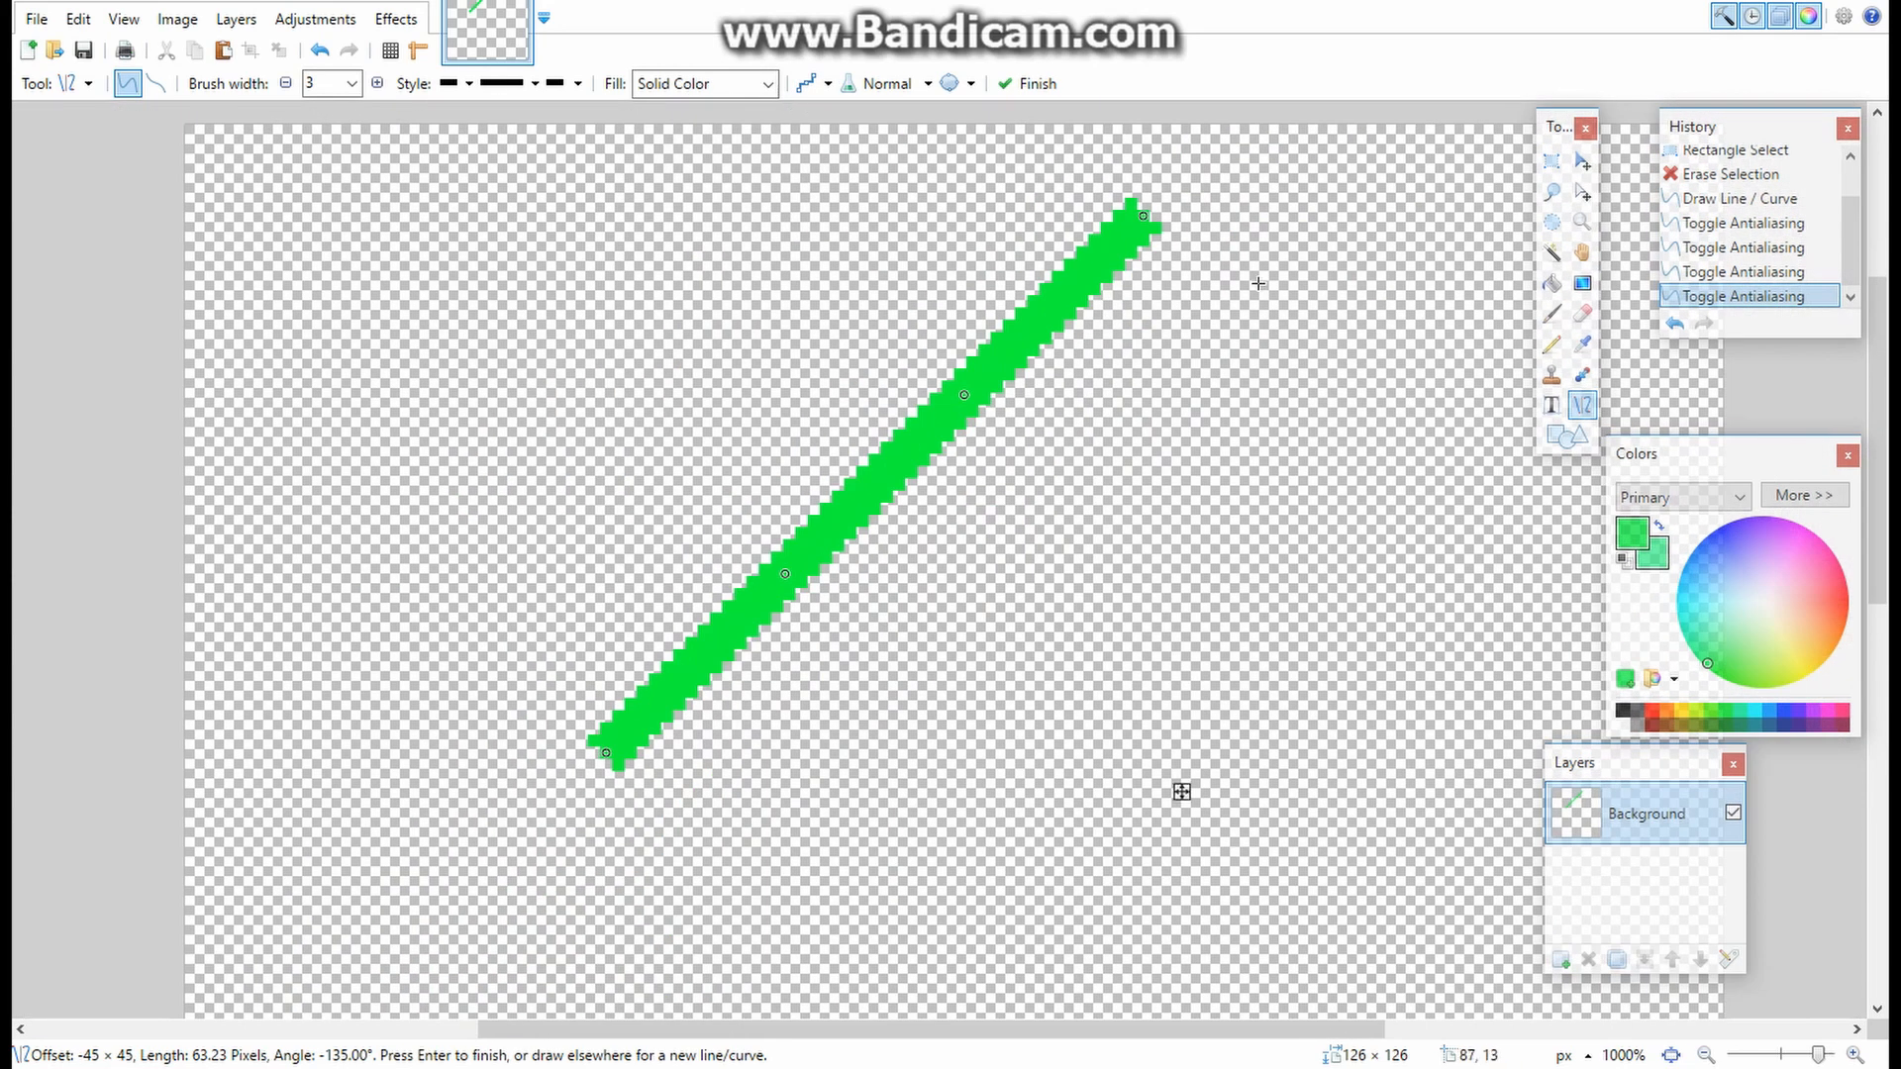
scroll(1149, 256, down, 1)
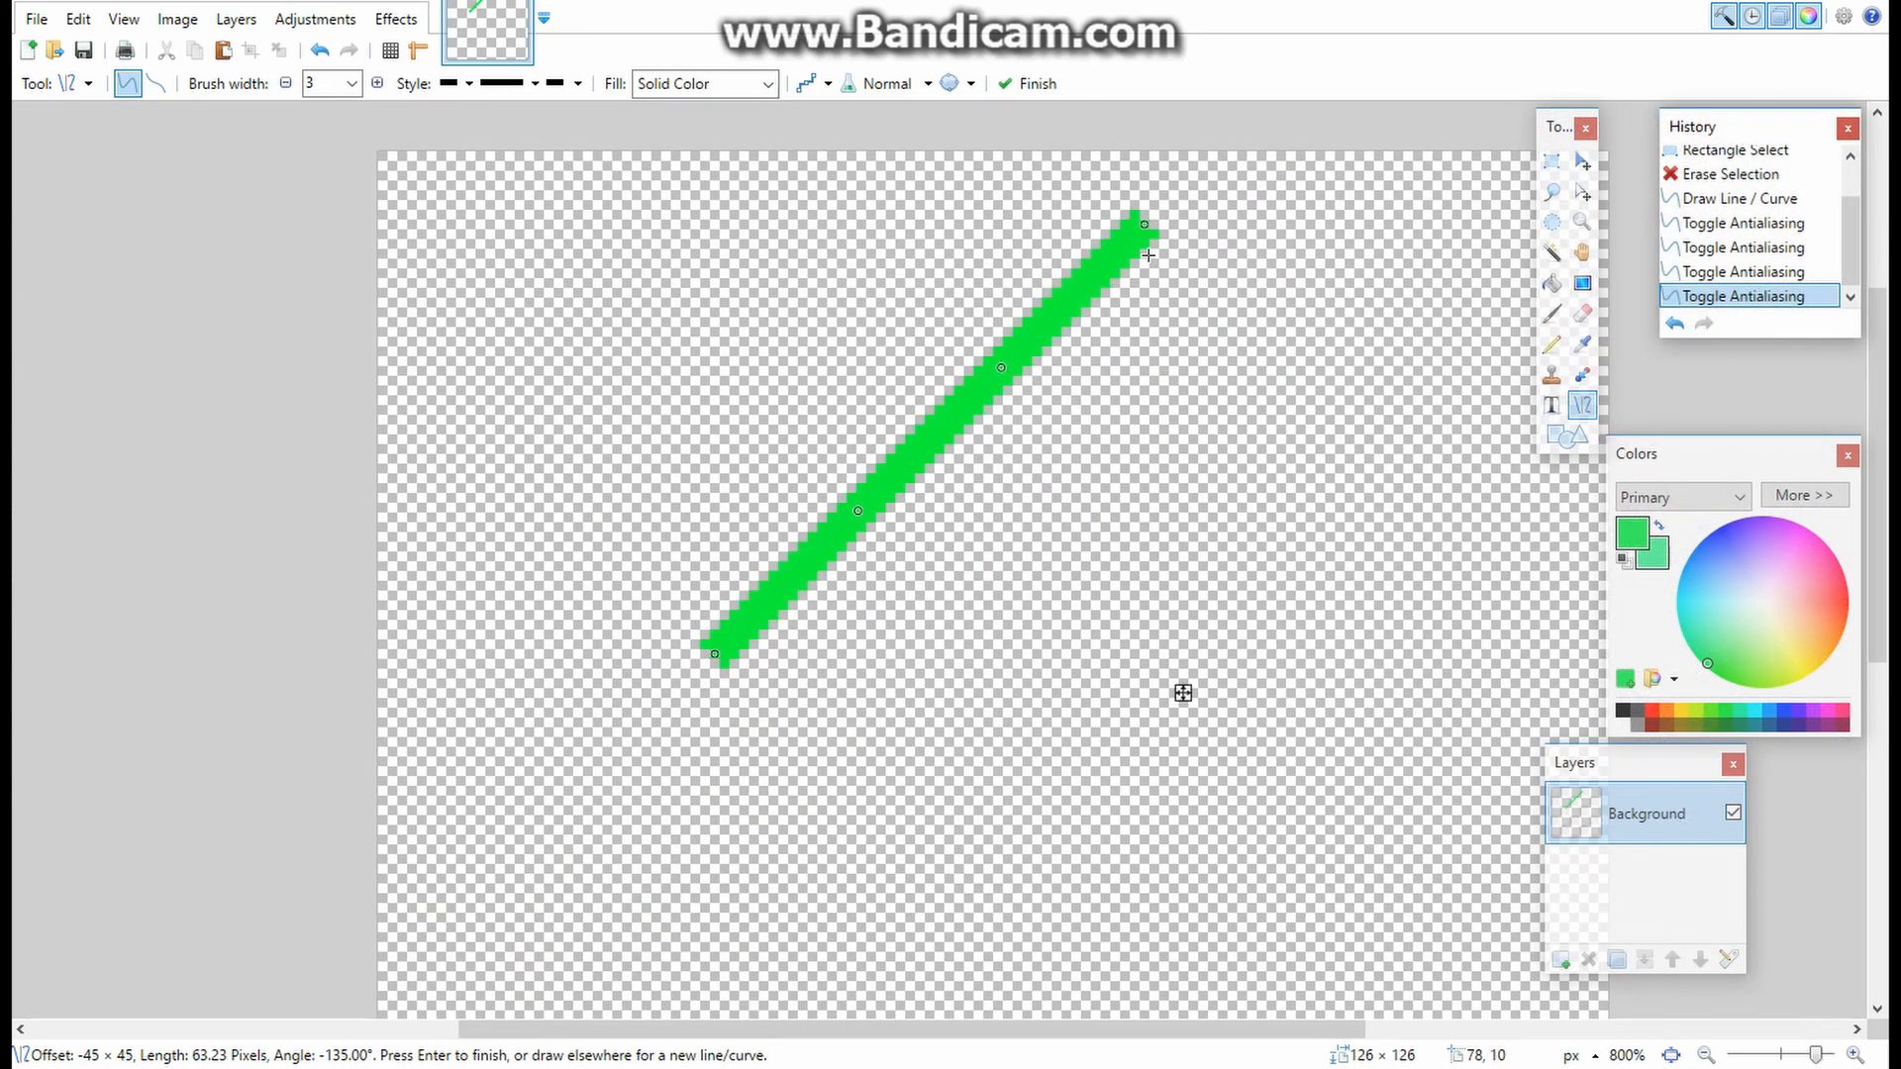
- Undo the antialiasing toggles and the diagonal test line
key(ctrl+z)
key(ctrl+z)
key(ctrl+z)
key(ctrl+z)
key(ctrl+z)
- Draw a 45° diagonal green line about 60 pixels long in the upper middle of the canvas
scroll(1153, 269, down, 2)
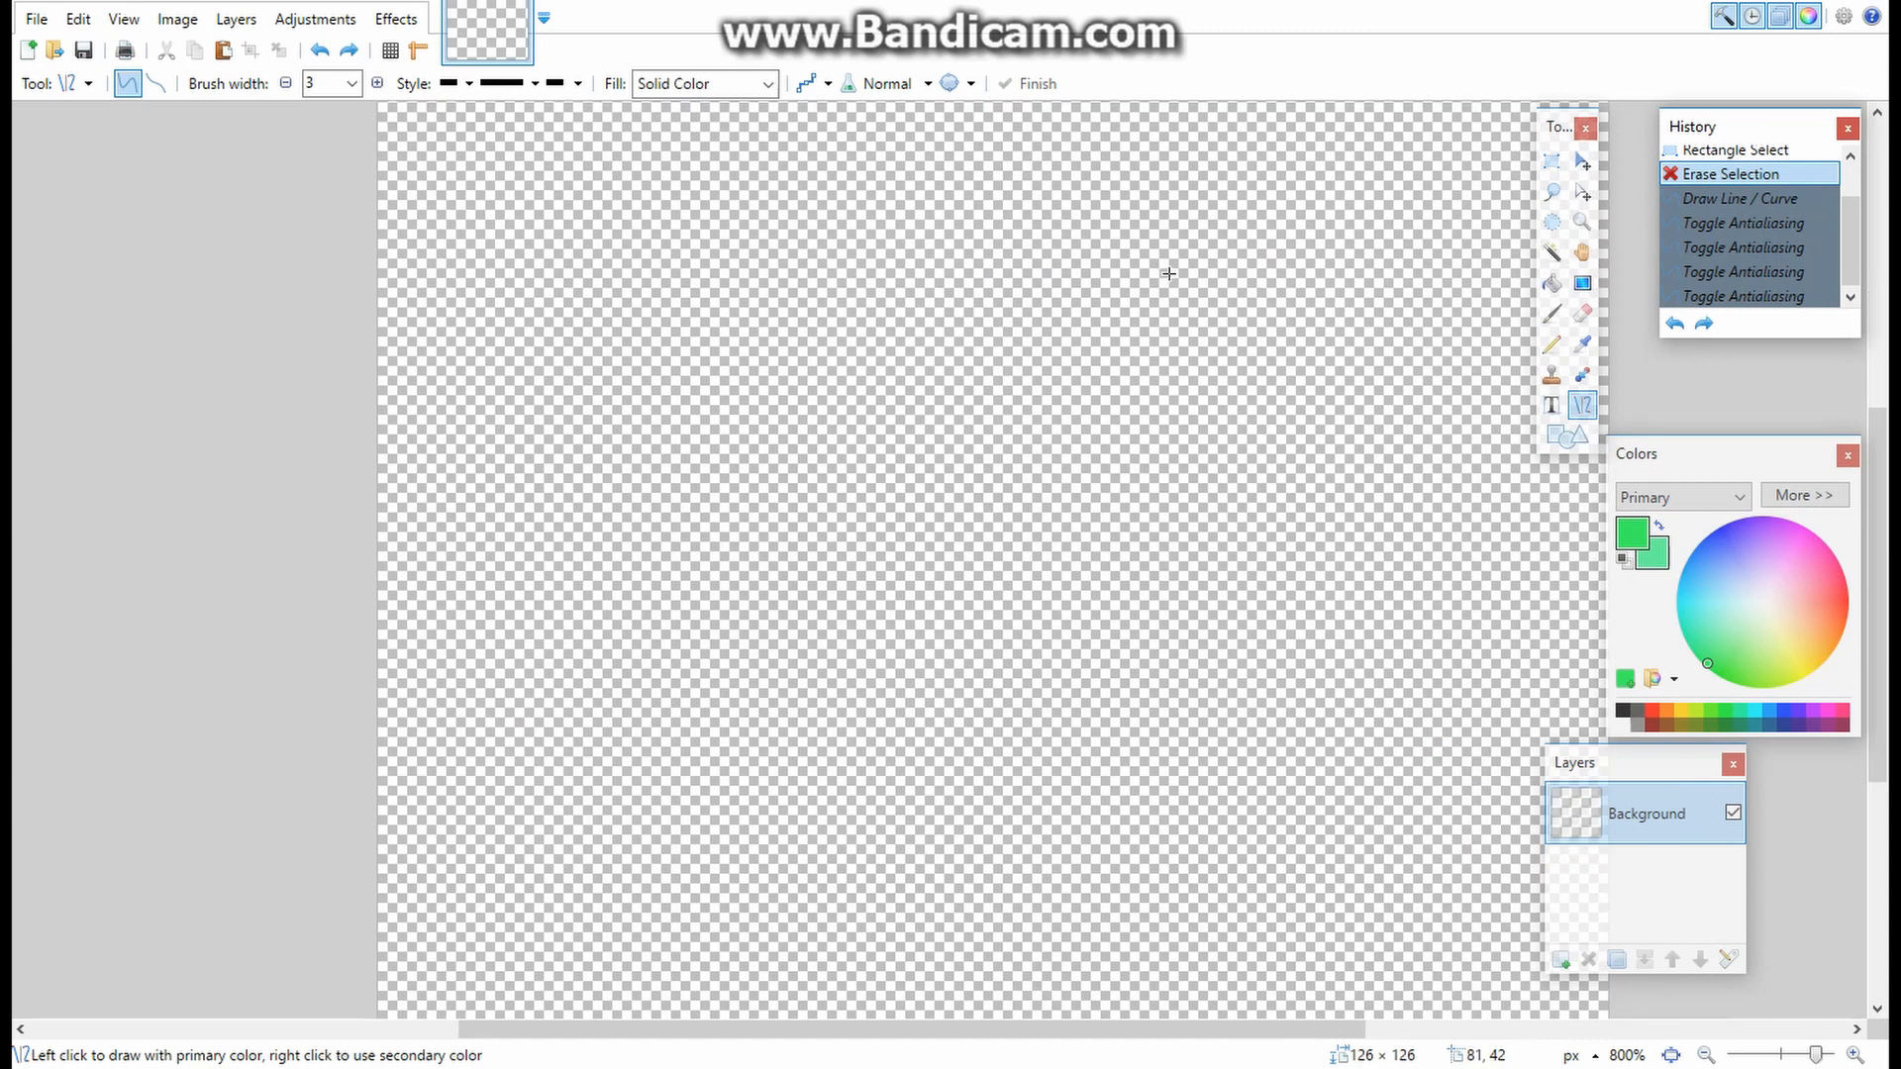
scroll(1171, 272, up, 1)
scroll(1170, 267, up, 1)
scroll(1165, 265, down, 1)
scroll(1161, 264, down, 1)
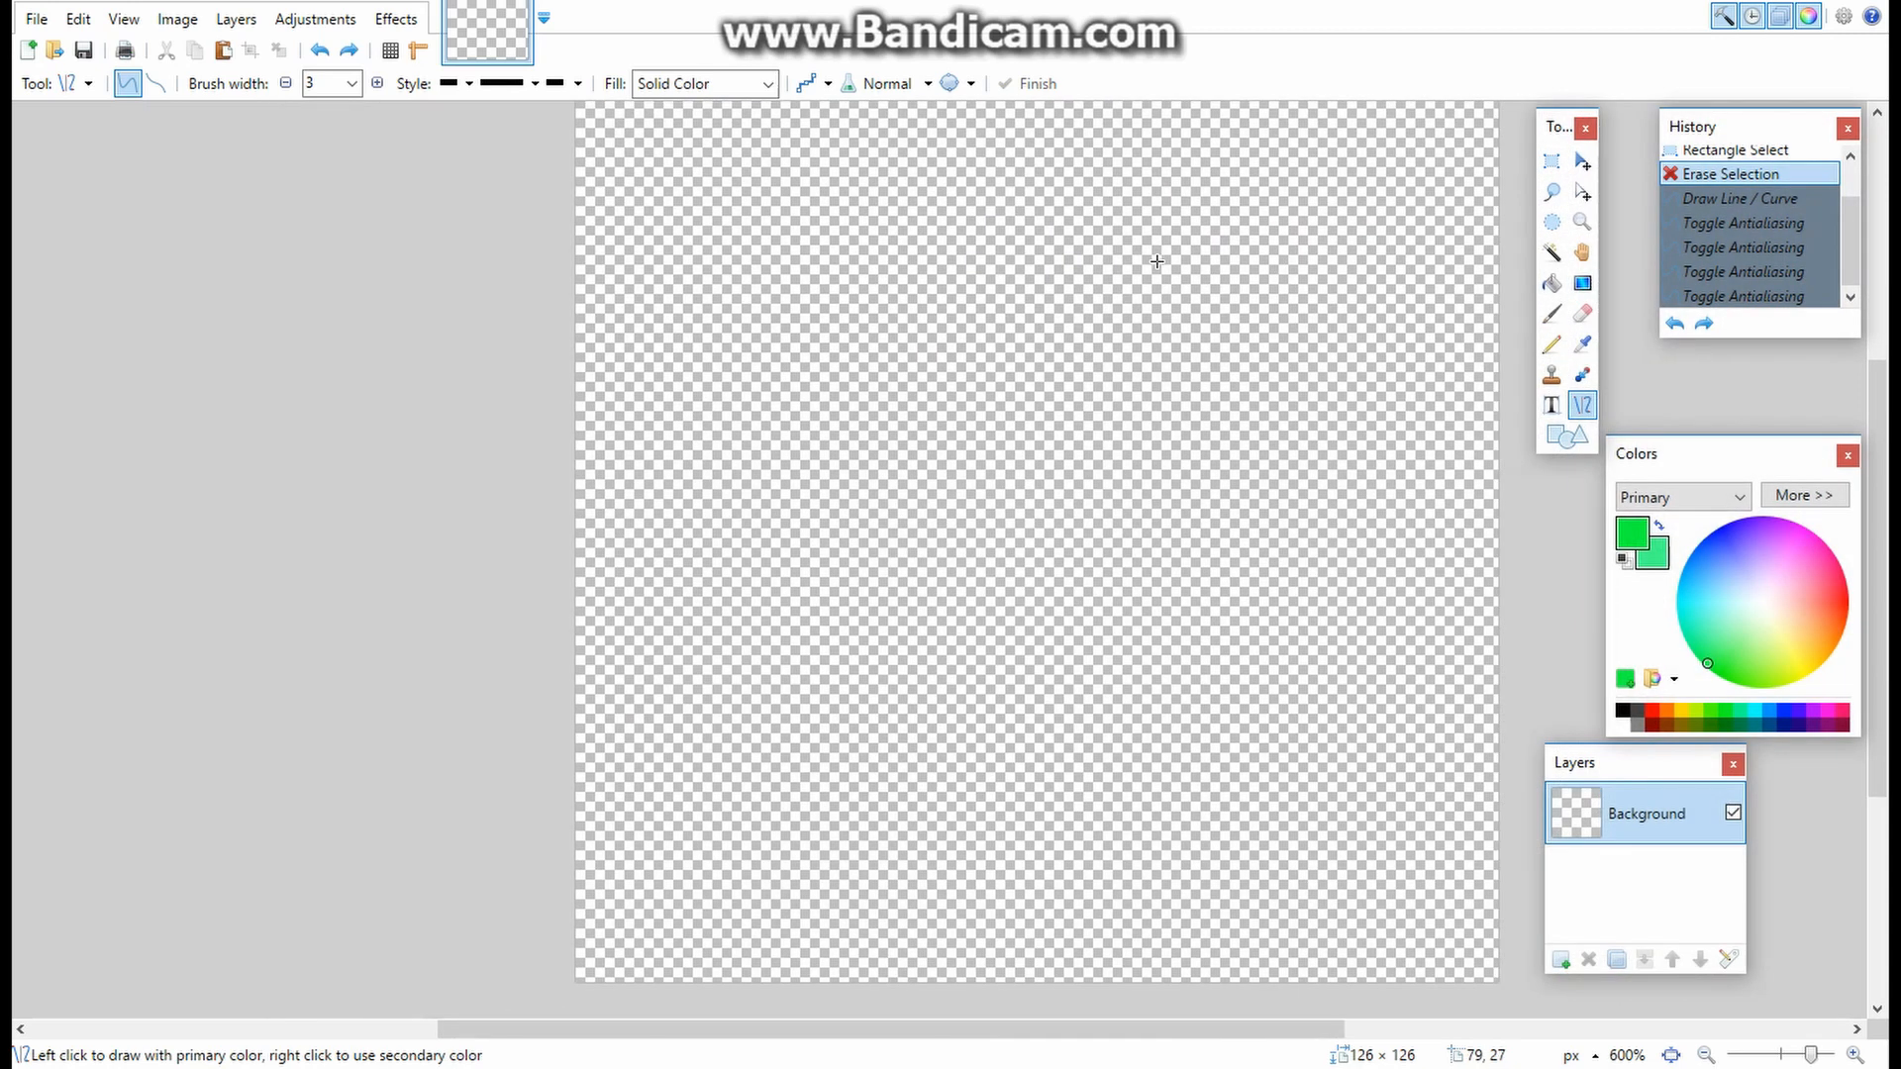
scroll(1159, 263, up, 1)
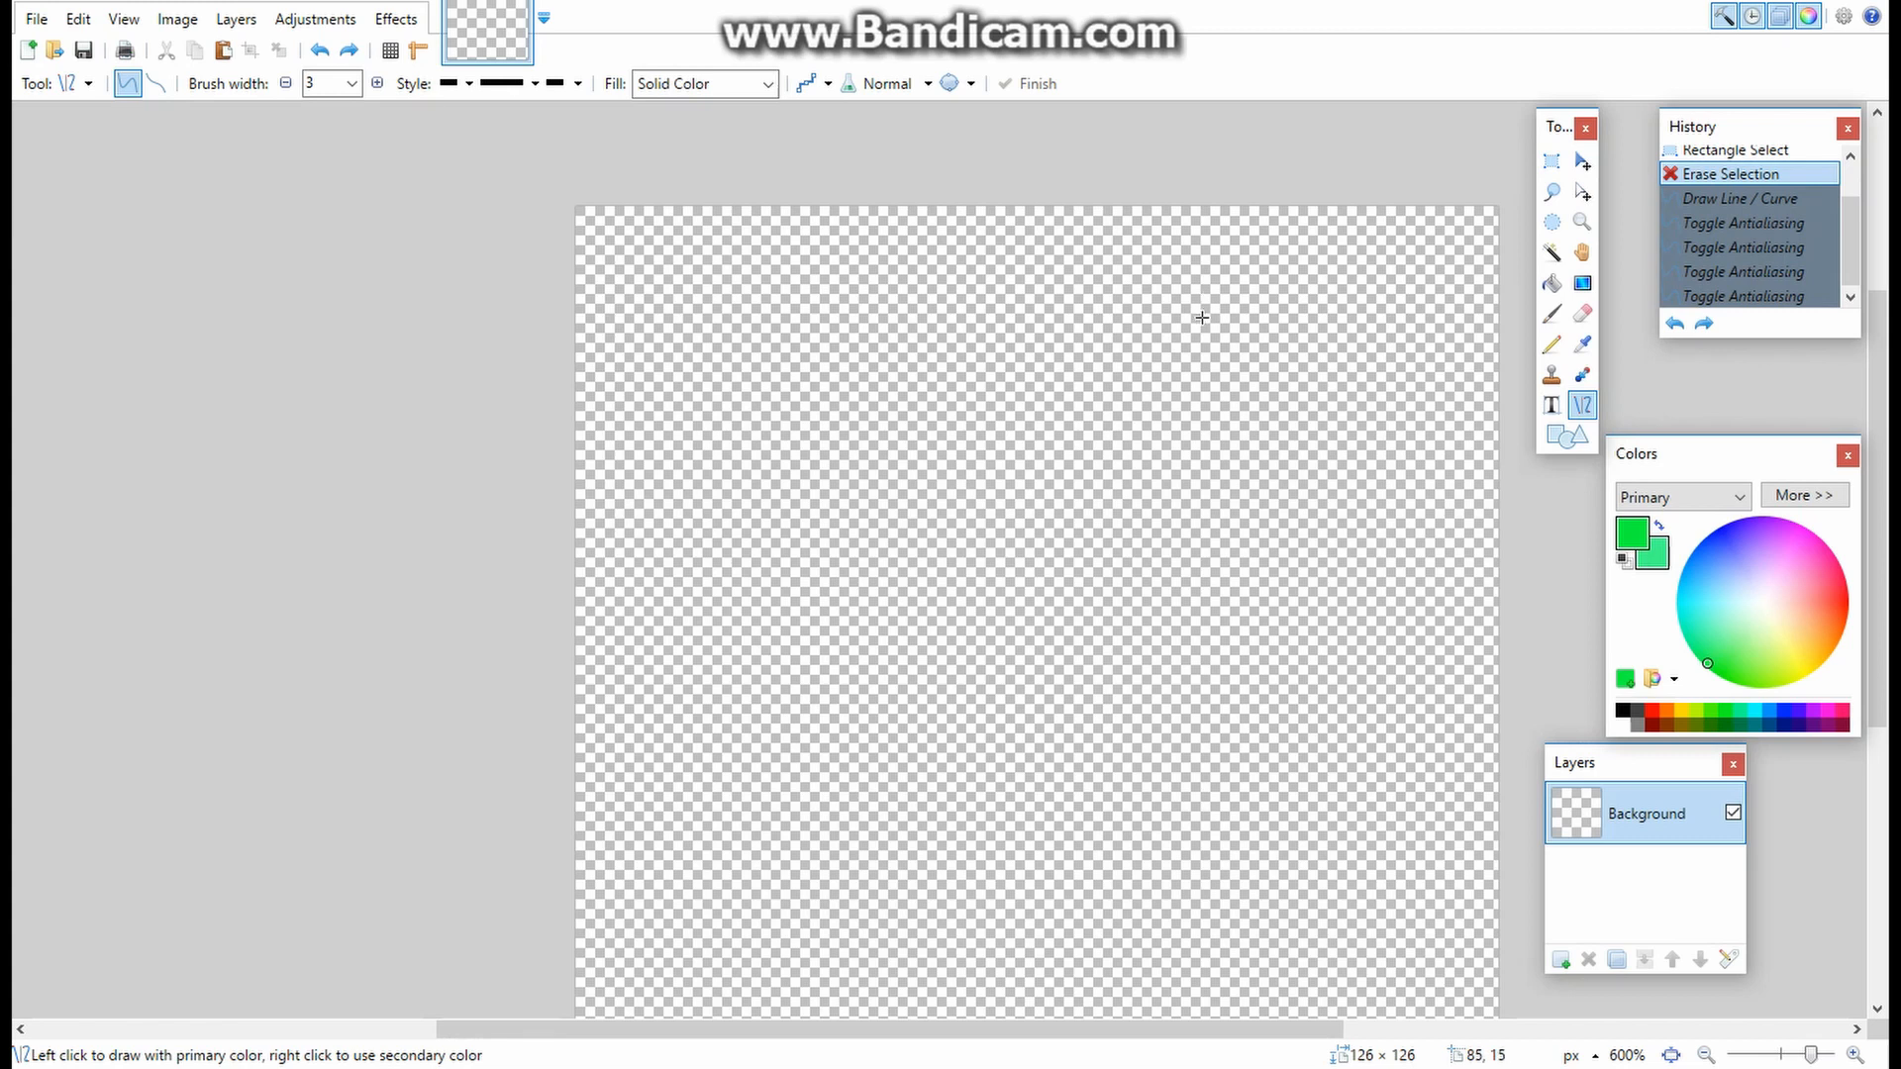
mouse_move(1211, 313)
mouse_down()
mouse_move(923, 639)
mouse_move(928, 624)
mouse_up()
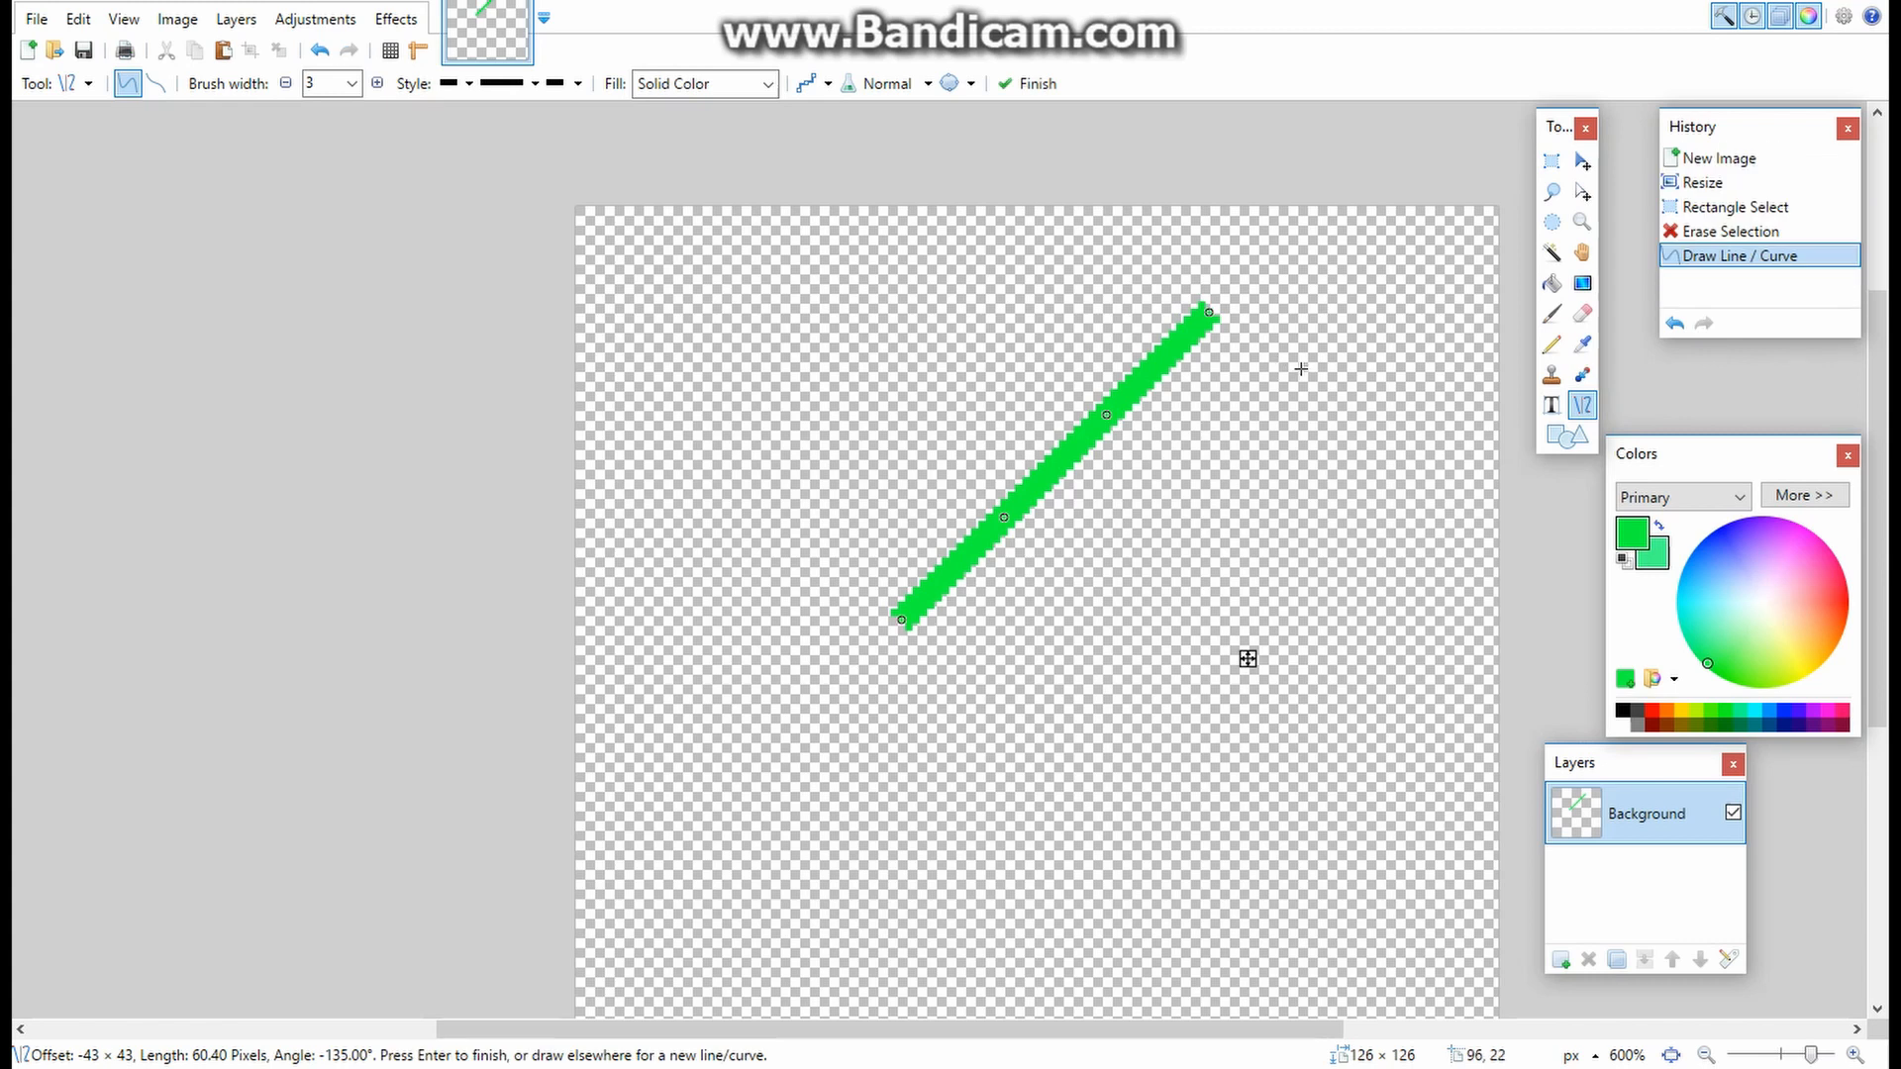
- Try twice to draw a second line roughly parallel to the first on its lower right side, undoing each attempt
mouse_move(1390, 376)
mouse_down()
mouse_move(1125, 607)
mouse_move(1057, 723)
mouse_move(1069, 753)
mouse_move(1105, 745)
mouse_move(1112, 615)
mouse_move(1125, 704)
mouse_move(1102, 666)
mouse_up()
key(ctrl+z)
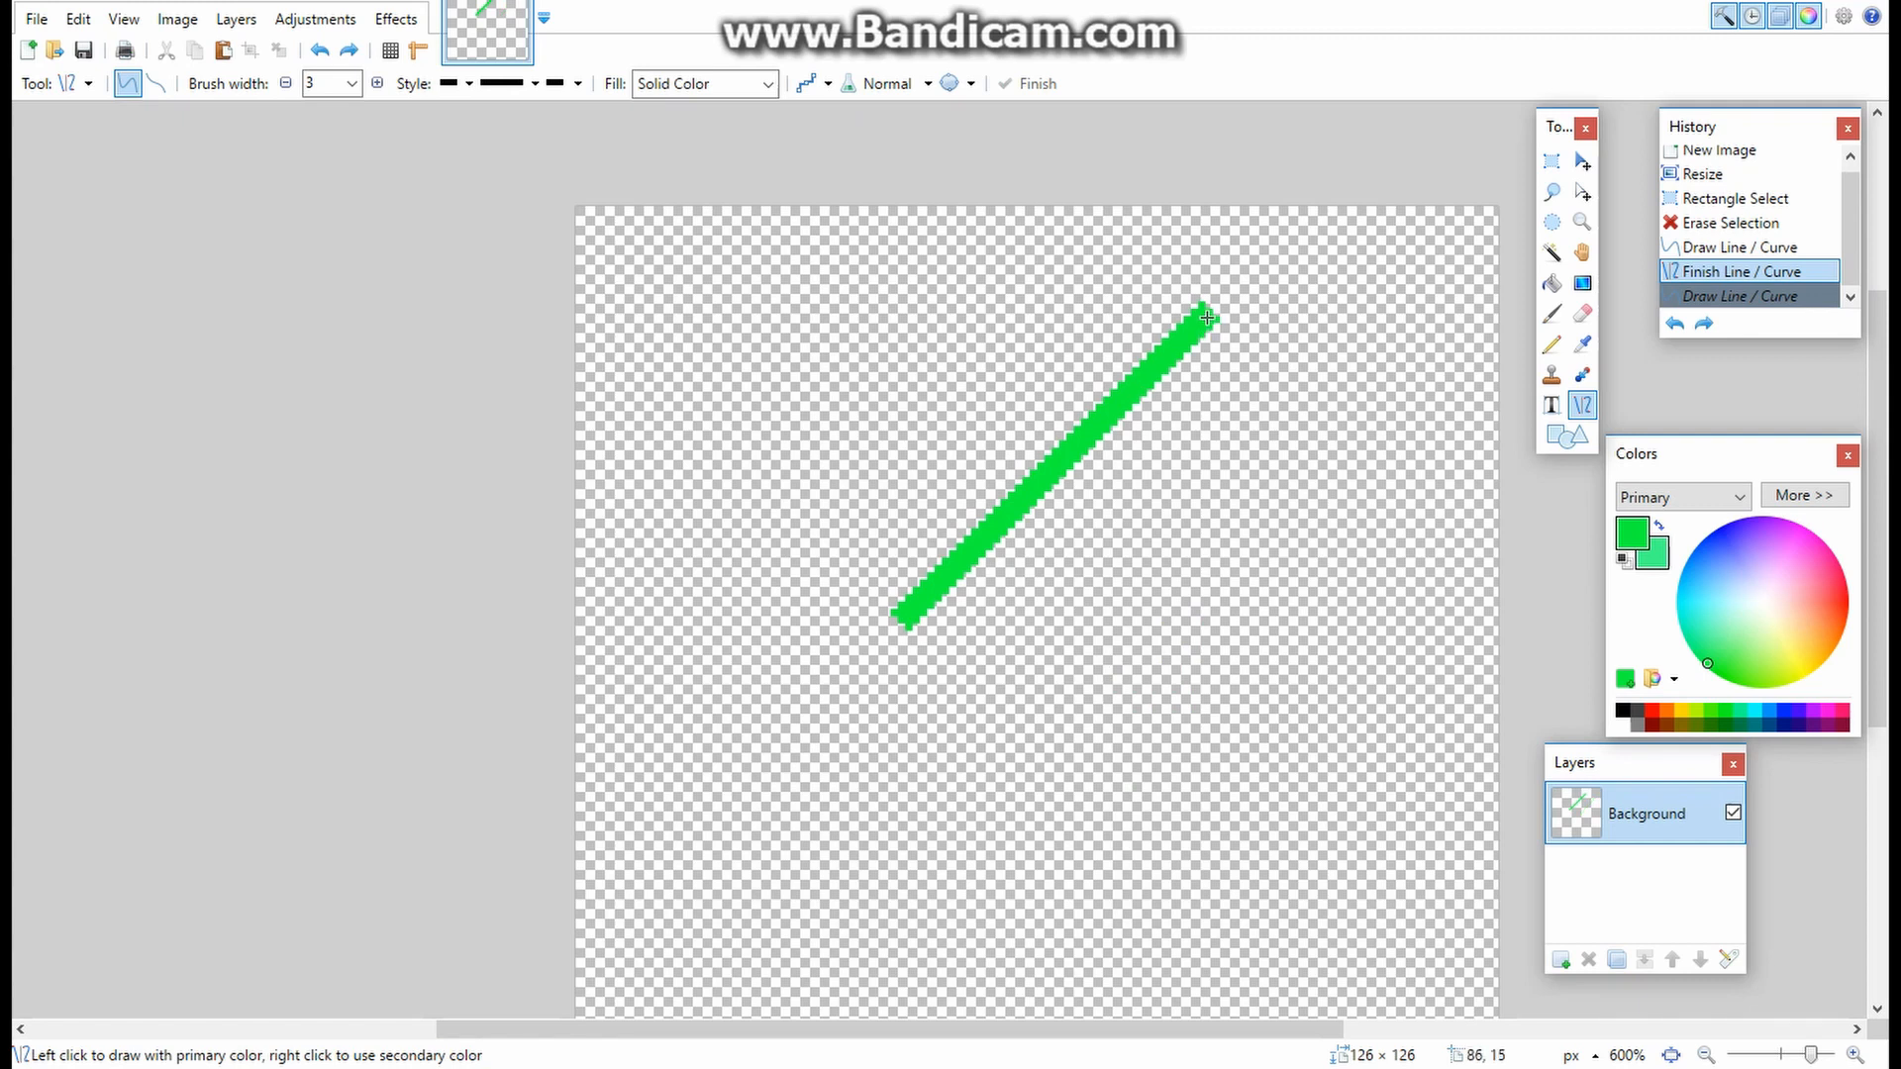
drag(1339, 368, 982, 692)
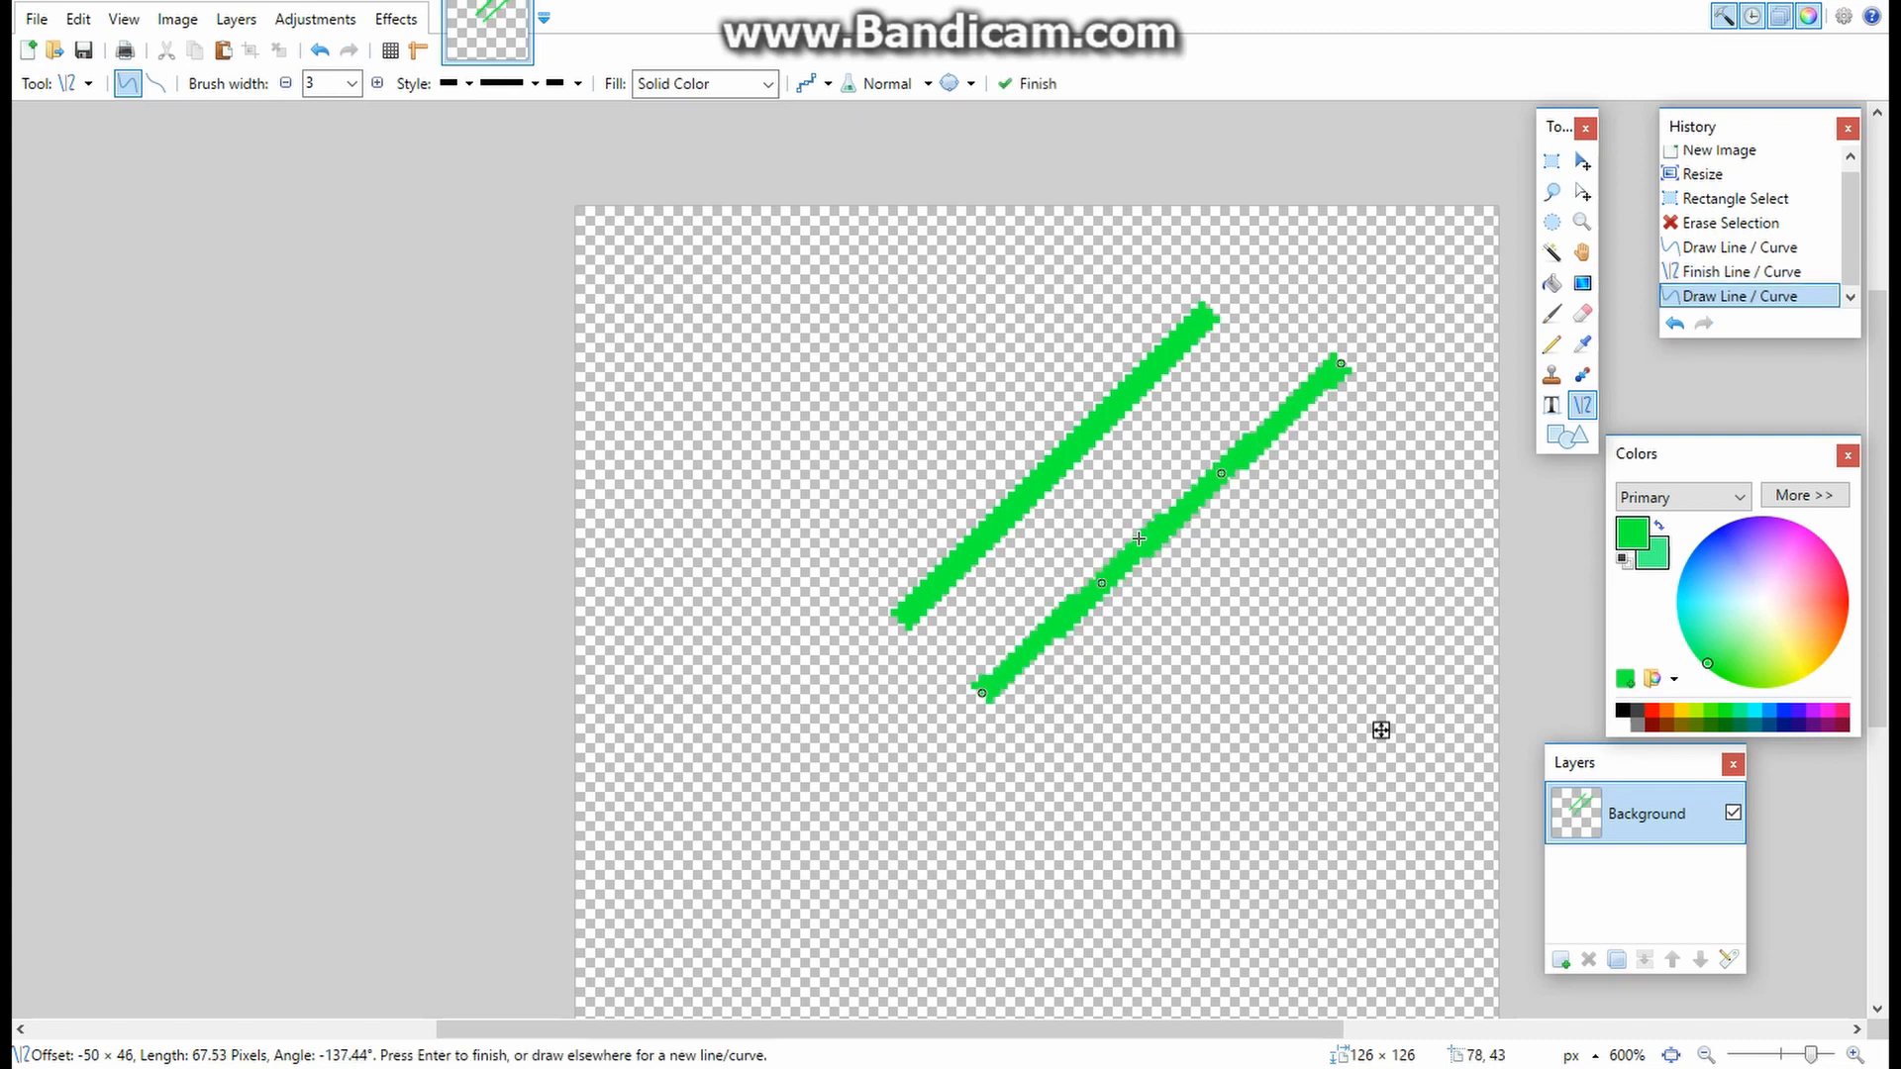
key(ctrl+z)
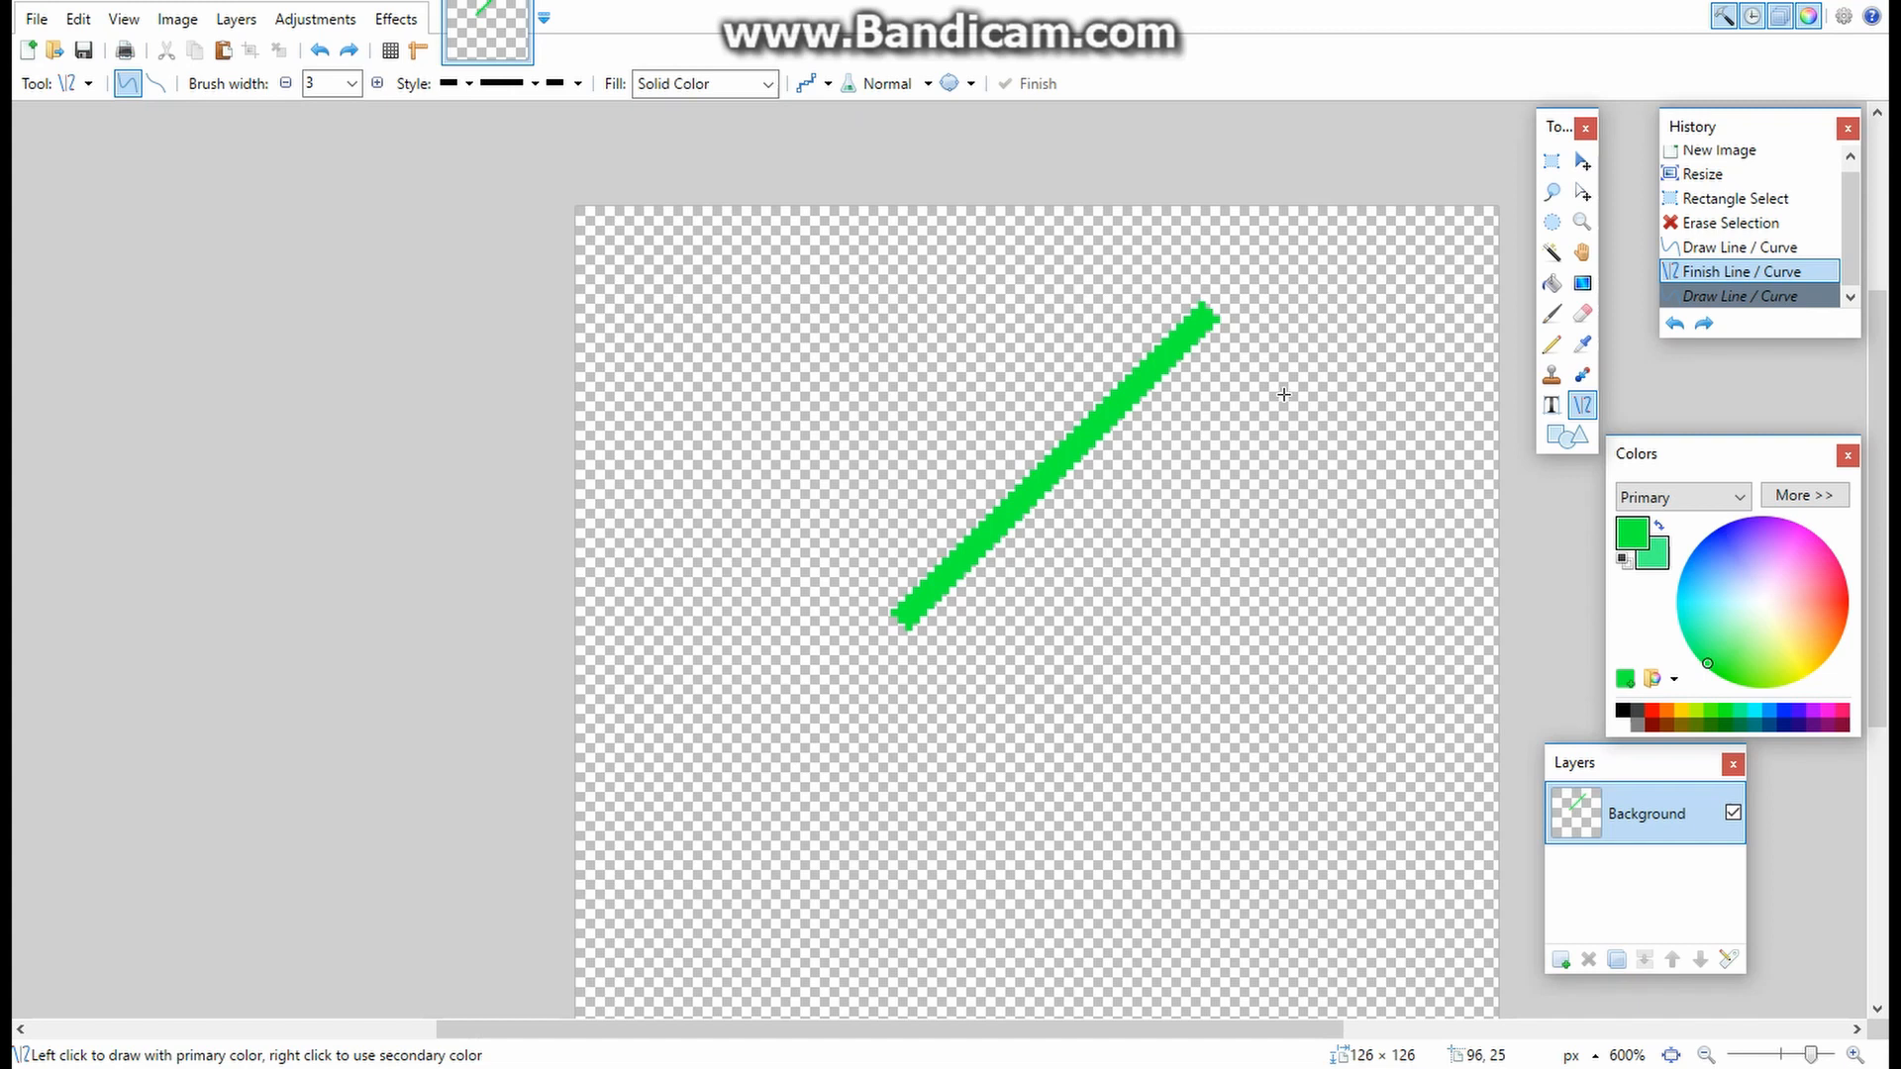
- Draw a parallel 45° green line about 60 pixels long below the first, and measure the gap between their upper ends with a rectangular selection
mouse_move(1275, 376)
mouse_down()
mouse_move(1044, 607)
mouse_move(951, 665)
mouse_up()
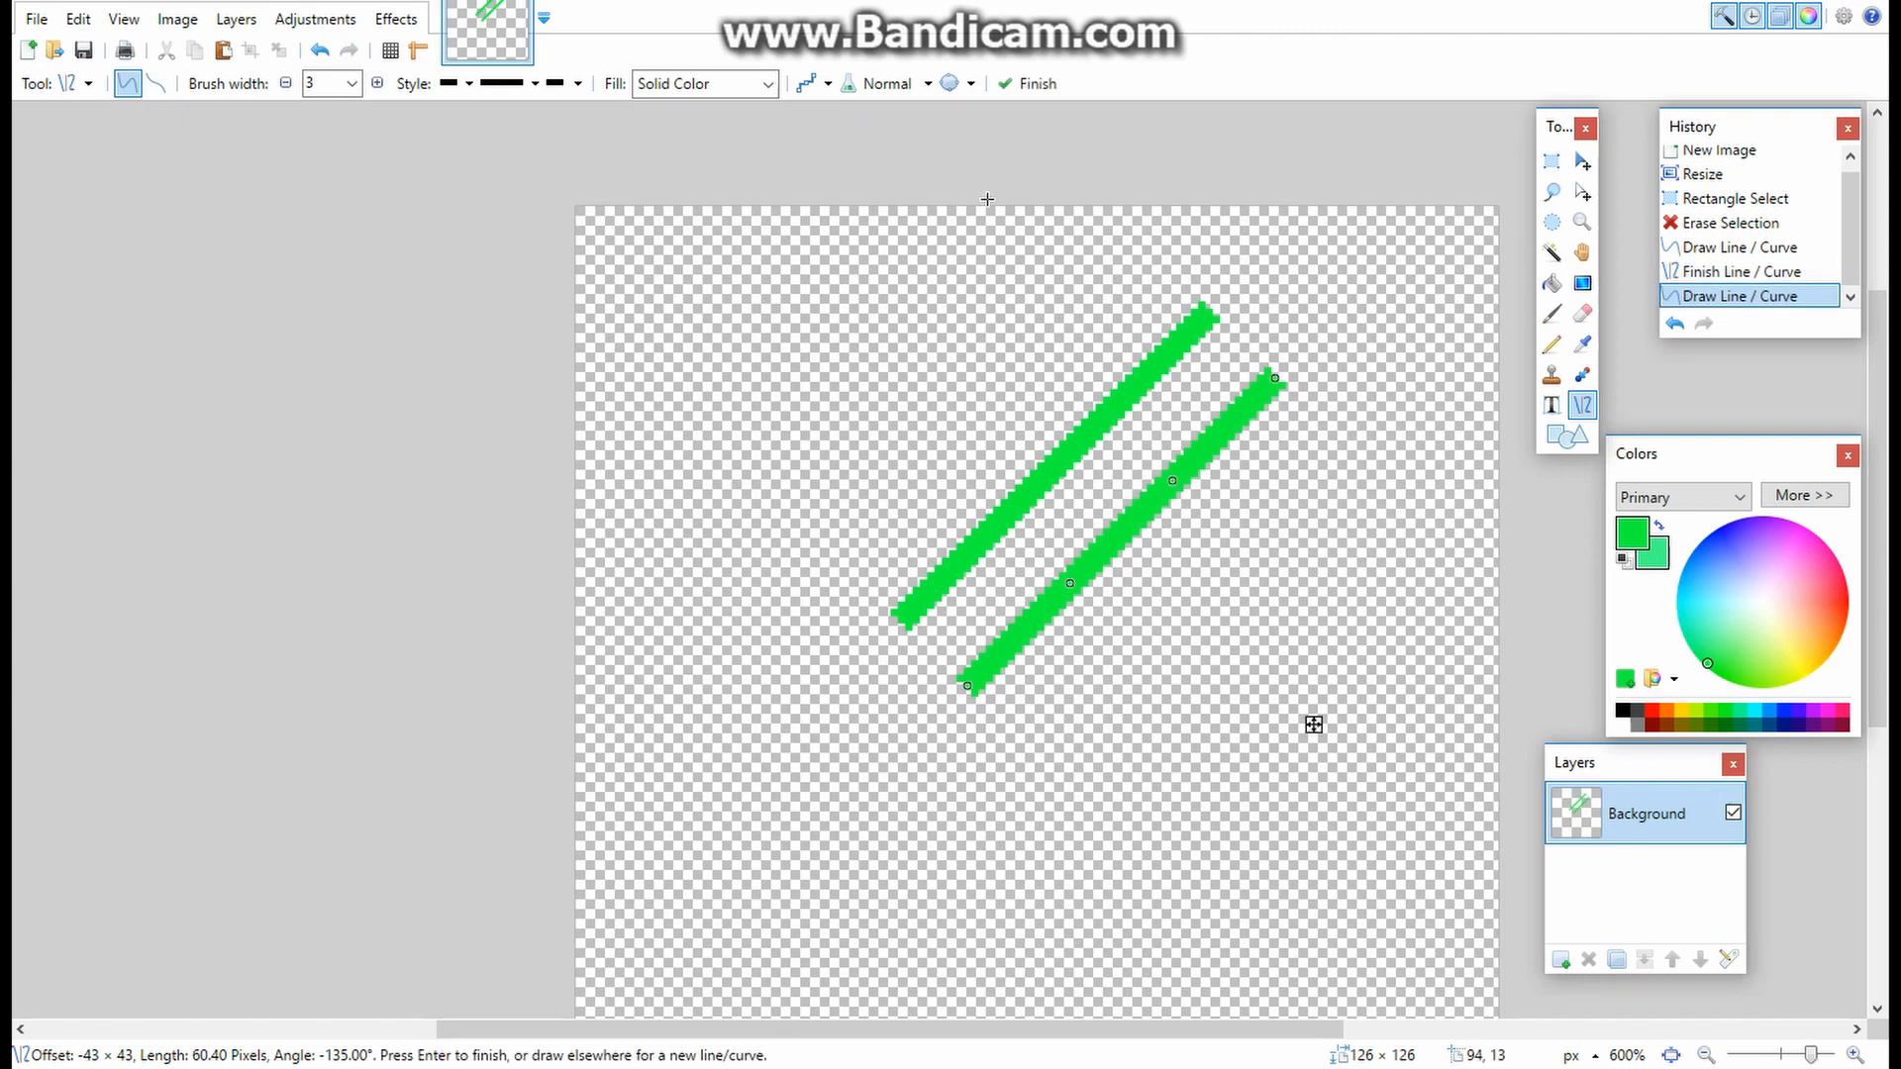
click(1550, 171)
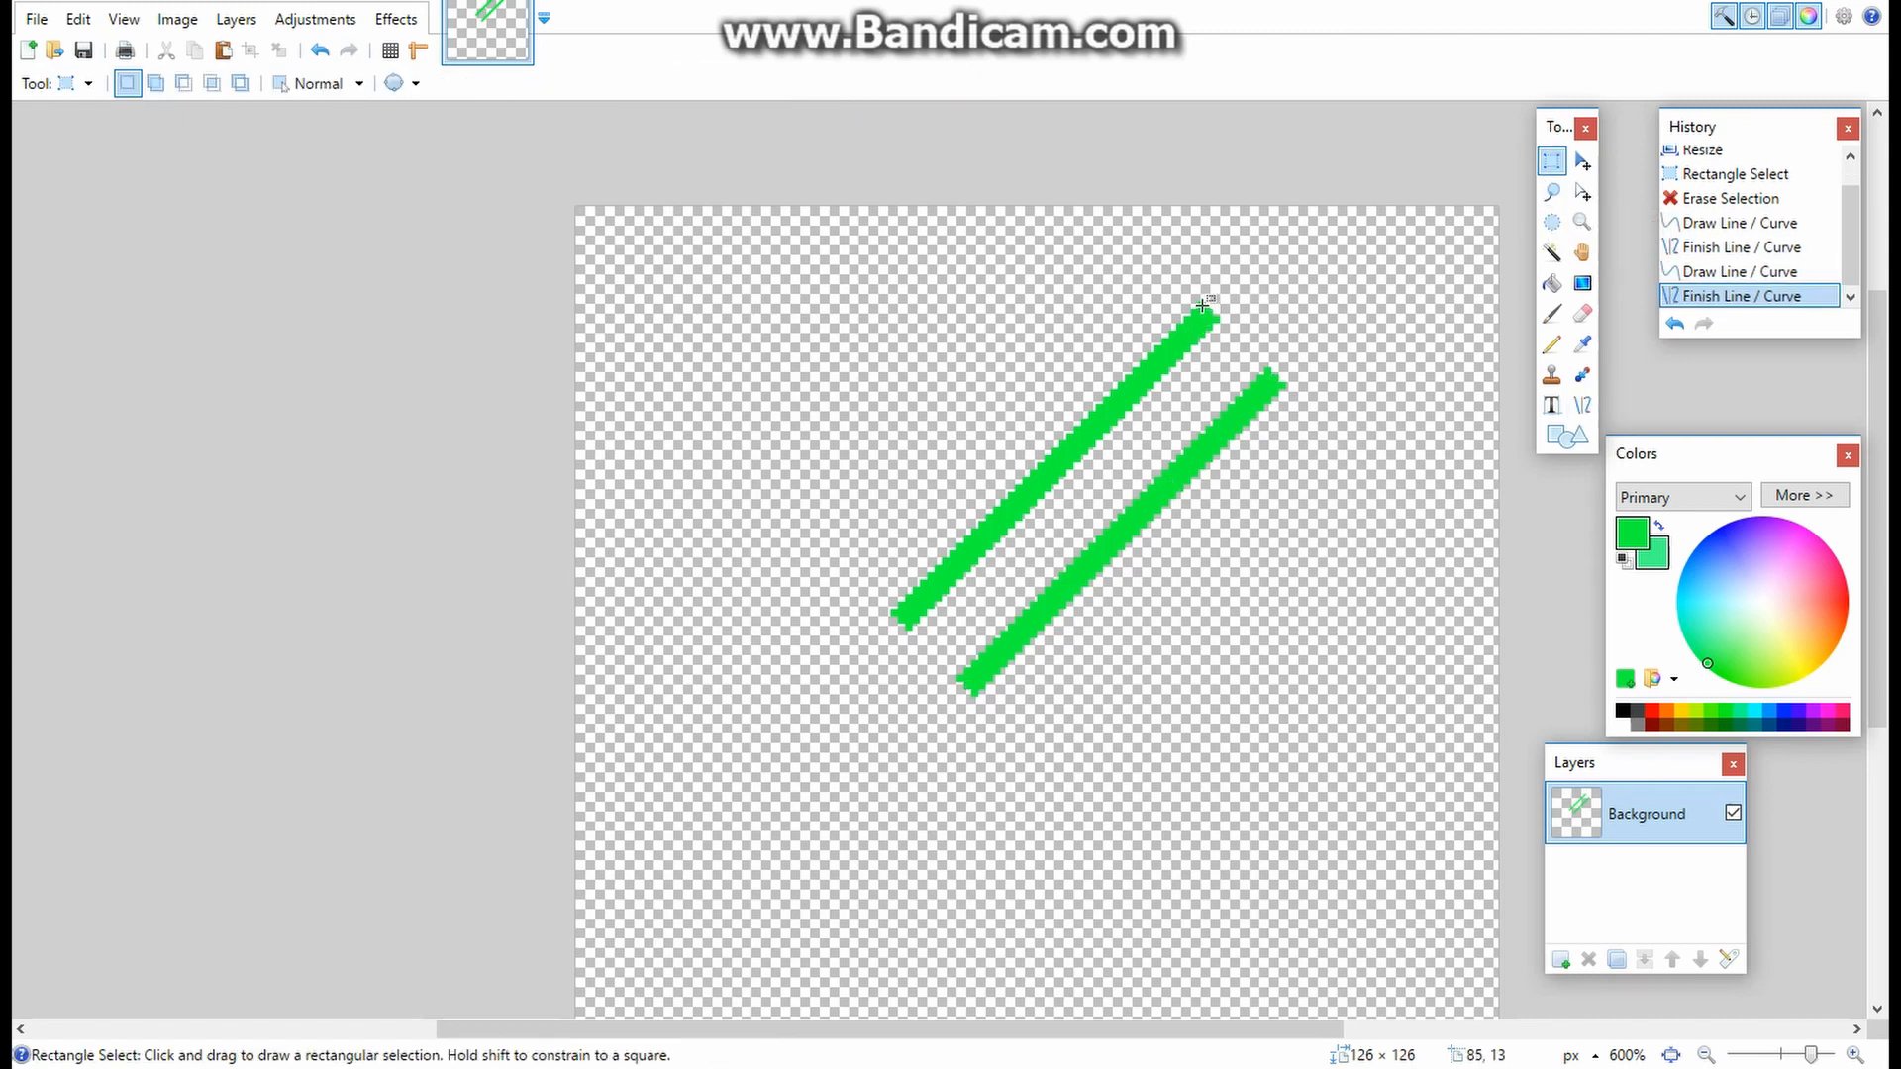
drag(1202, 304, 1283, 386)
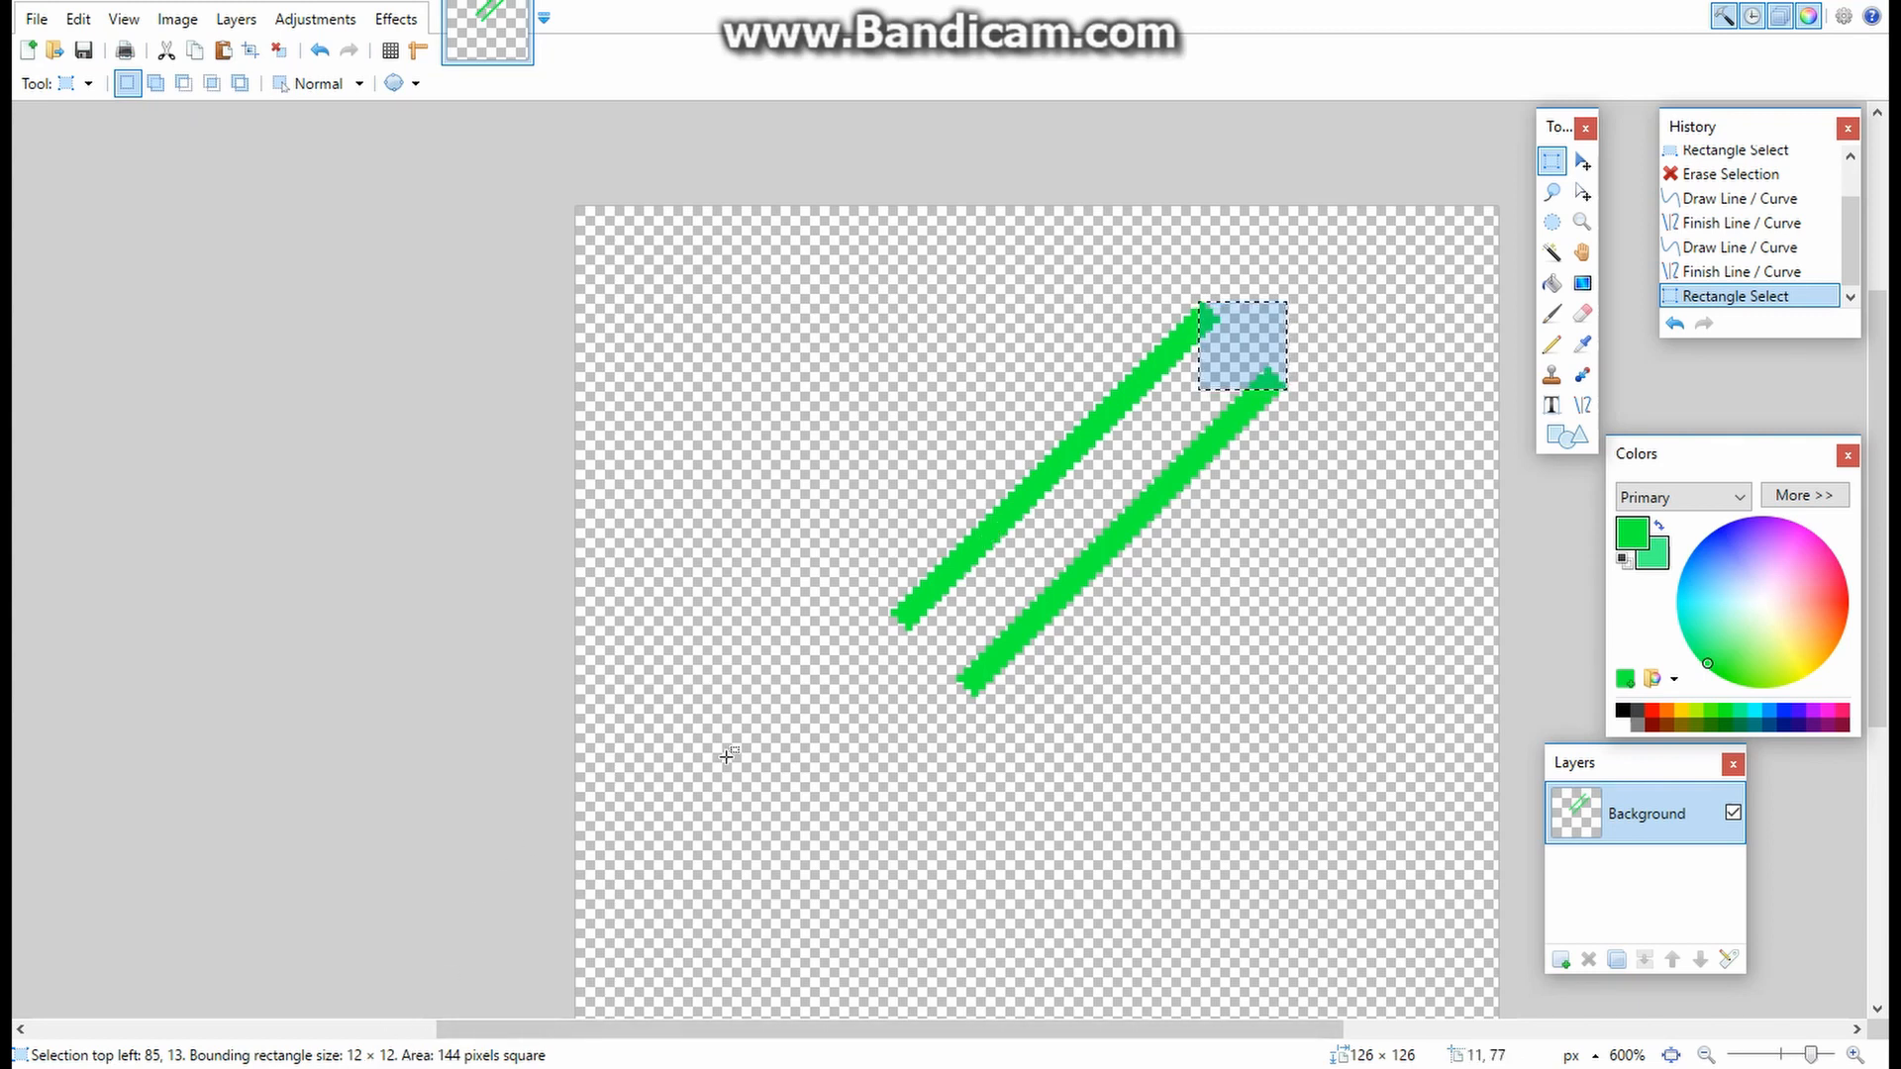
click(1329, 371)
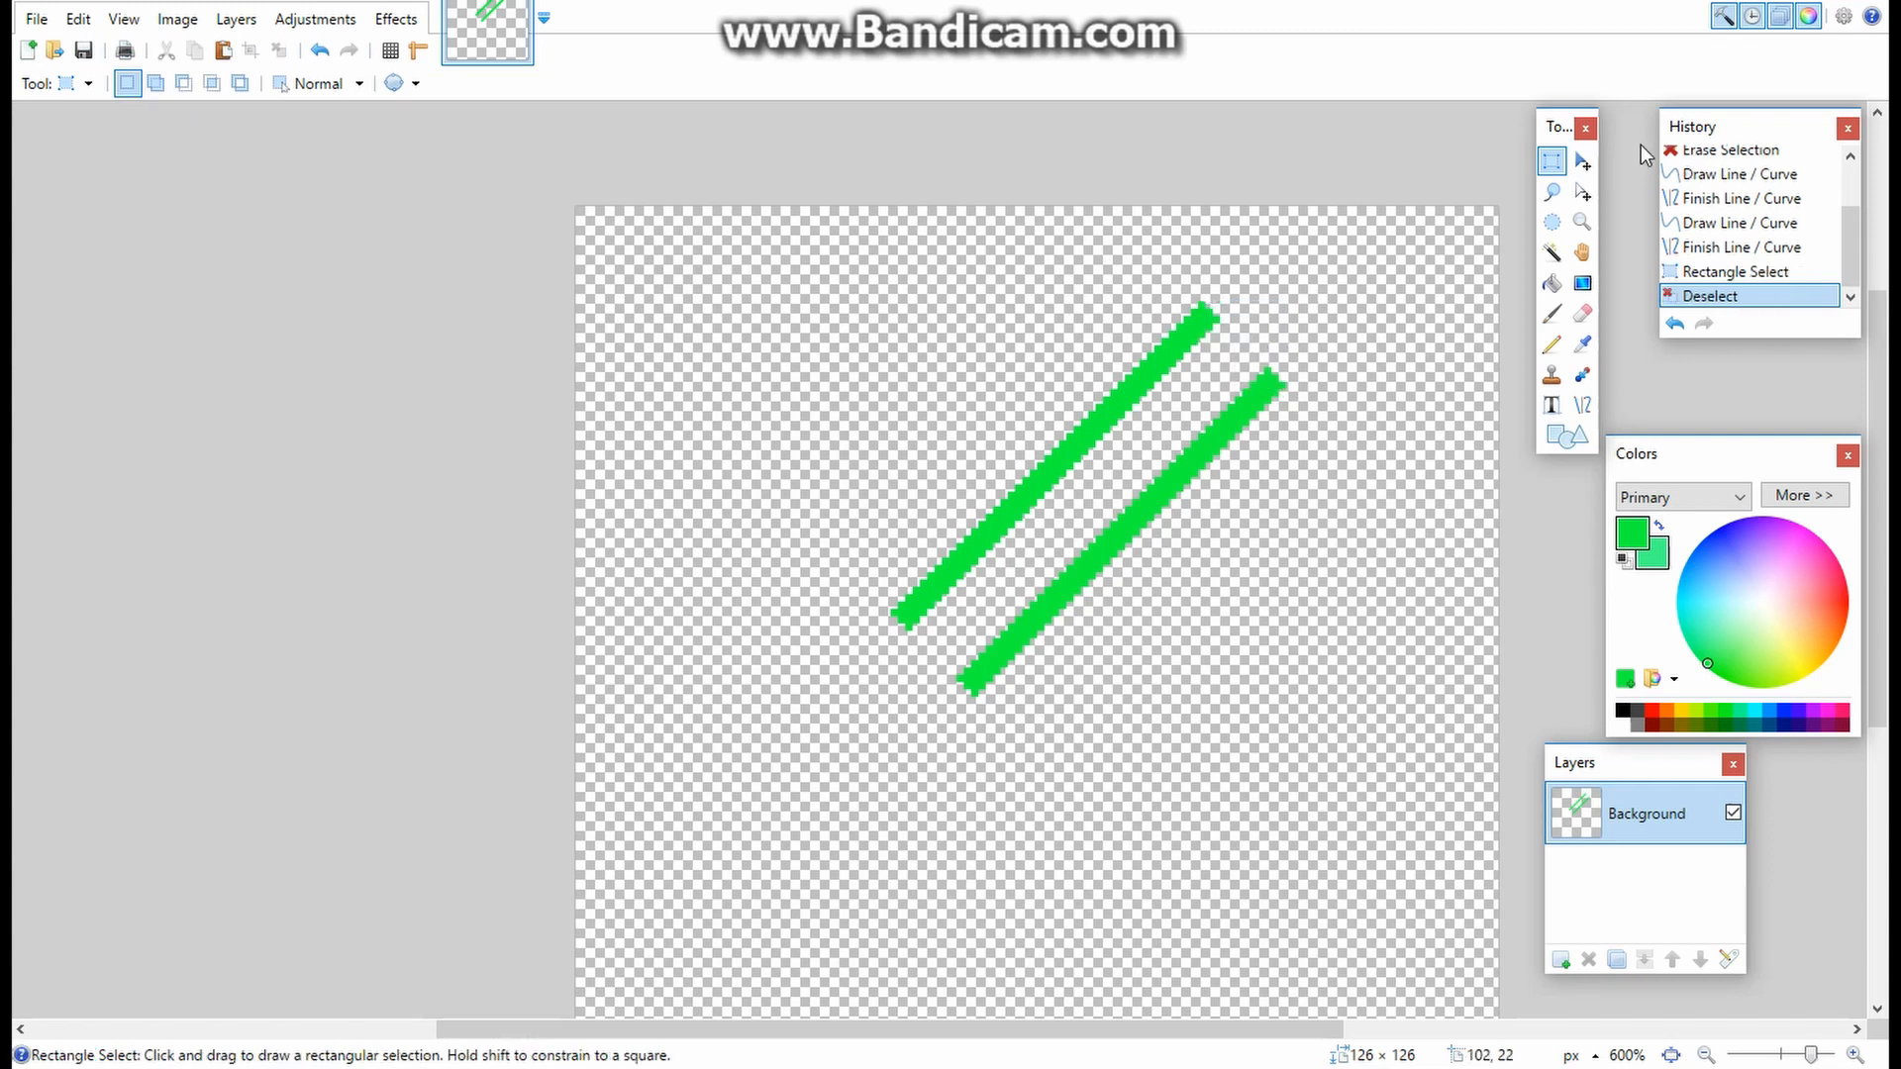
- Join the parallel lines' upper ends with a horizontal line from the first and a 45° extension about 14 pixels long from the second
click(1583, 406)
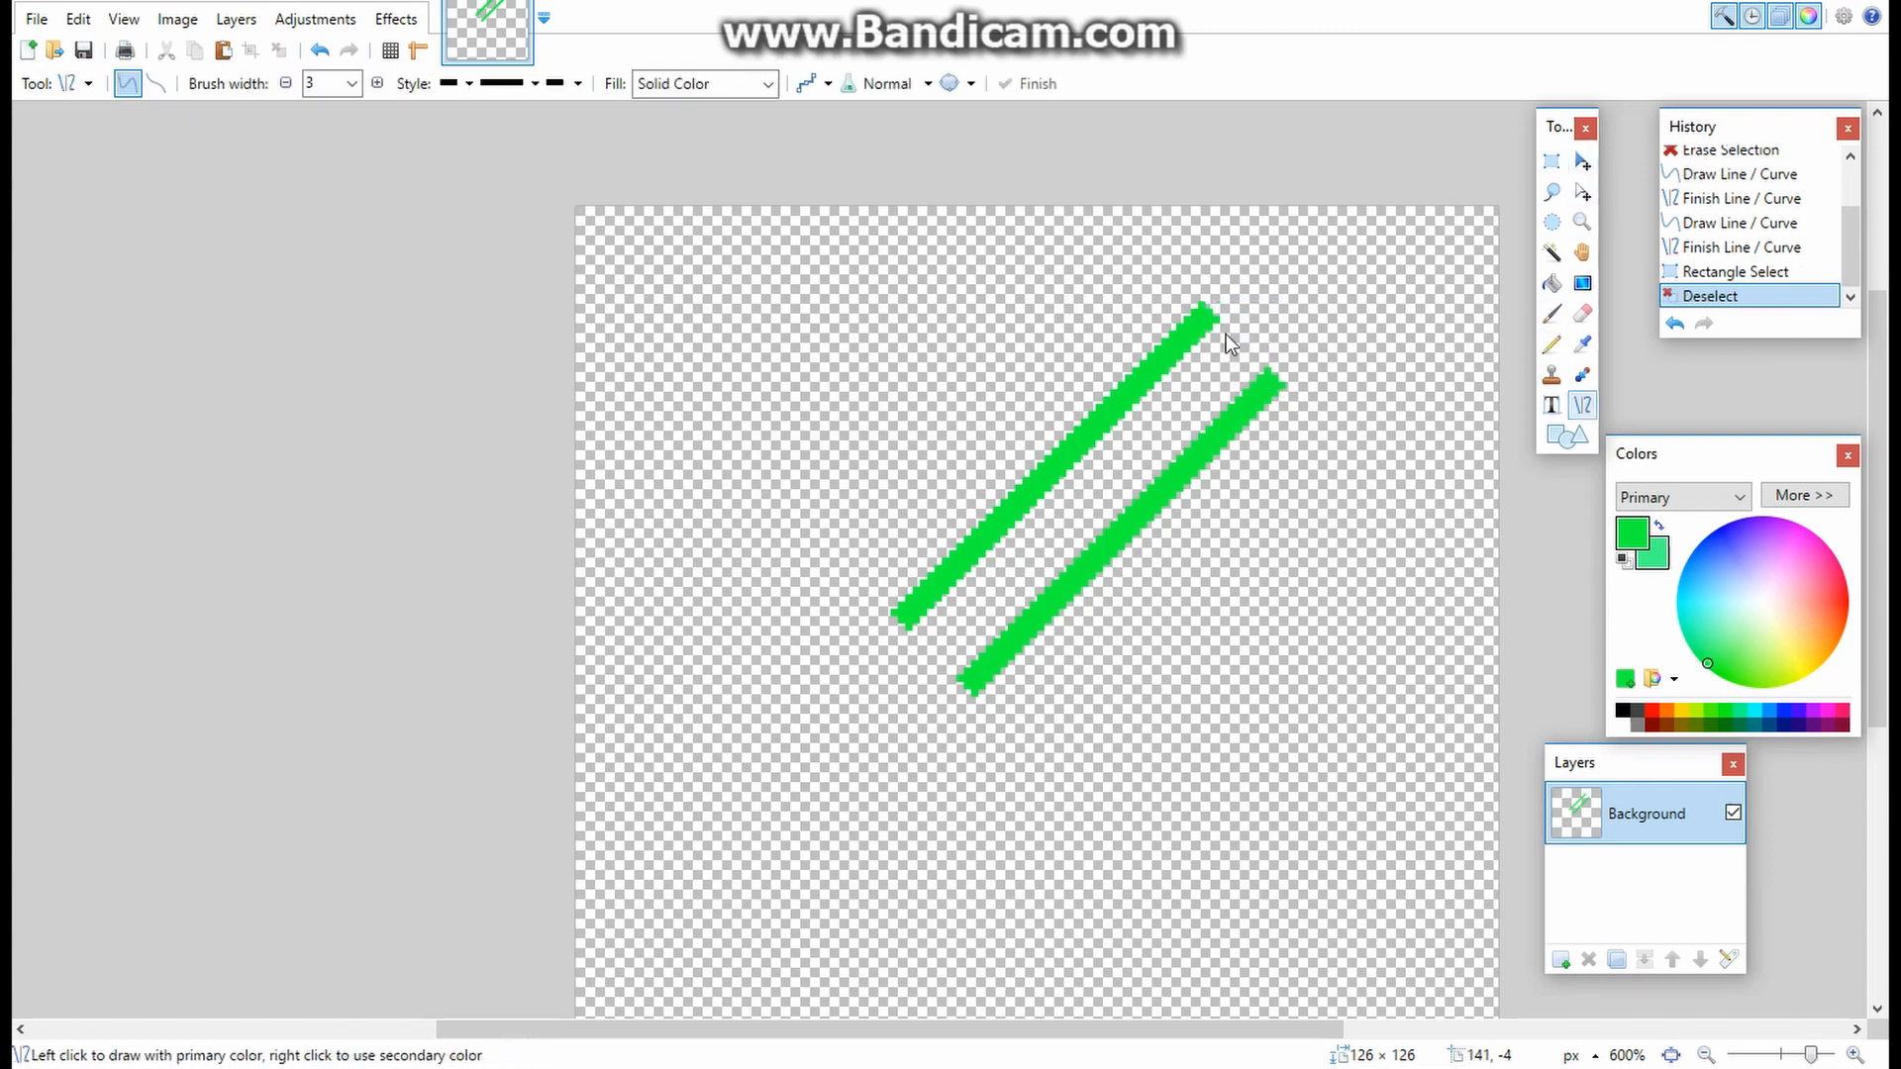
drag(1213, 312, 1334, 313)
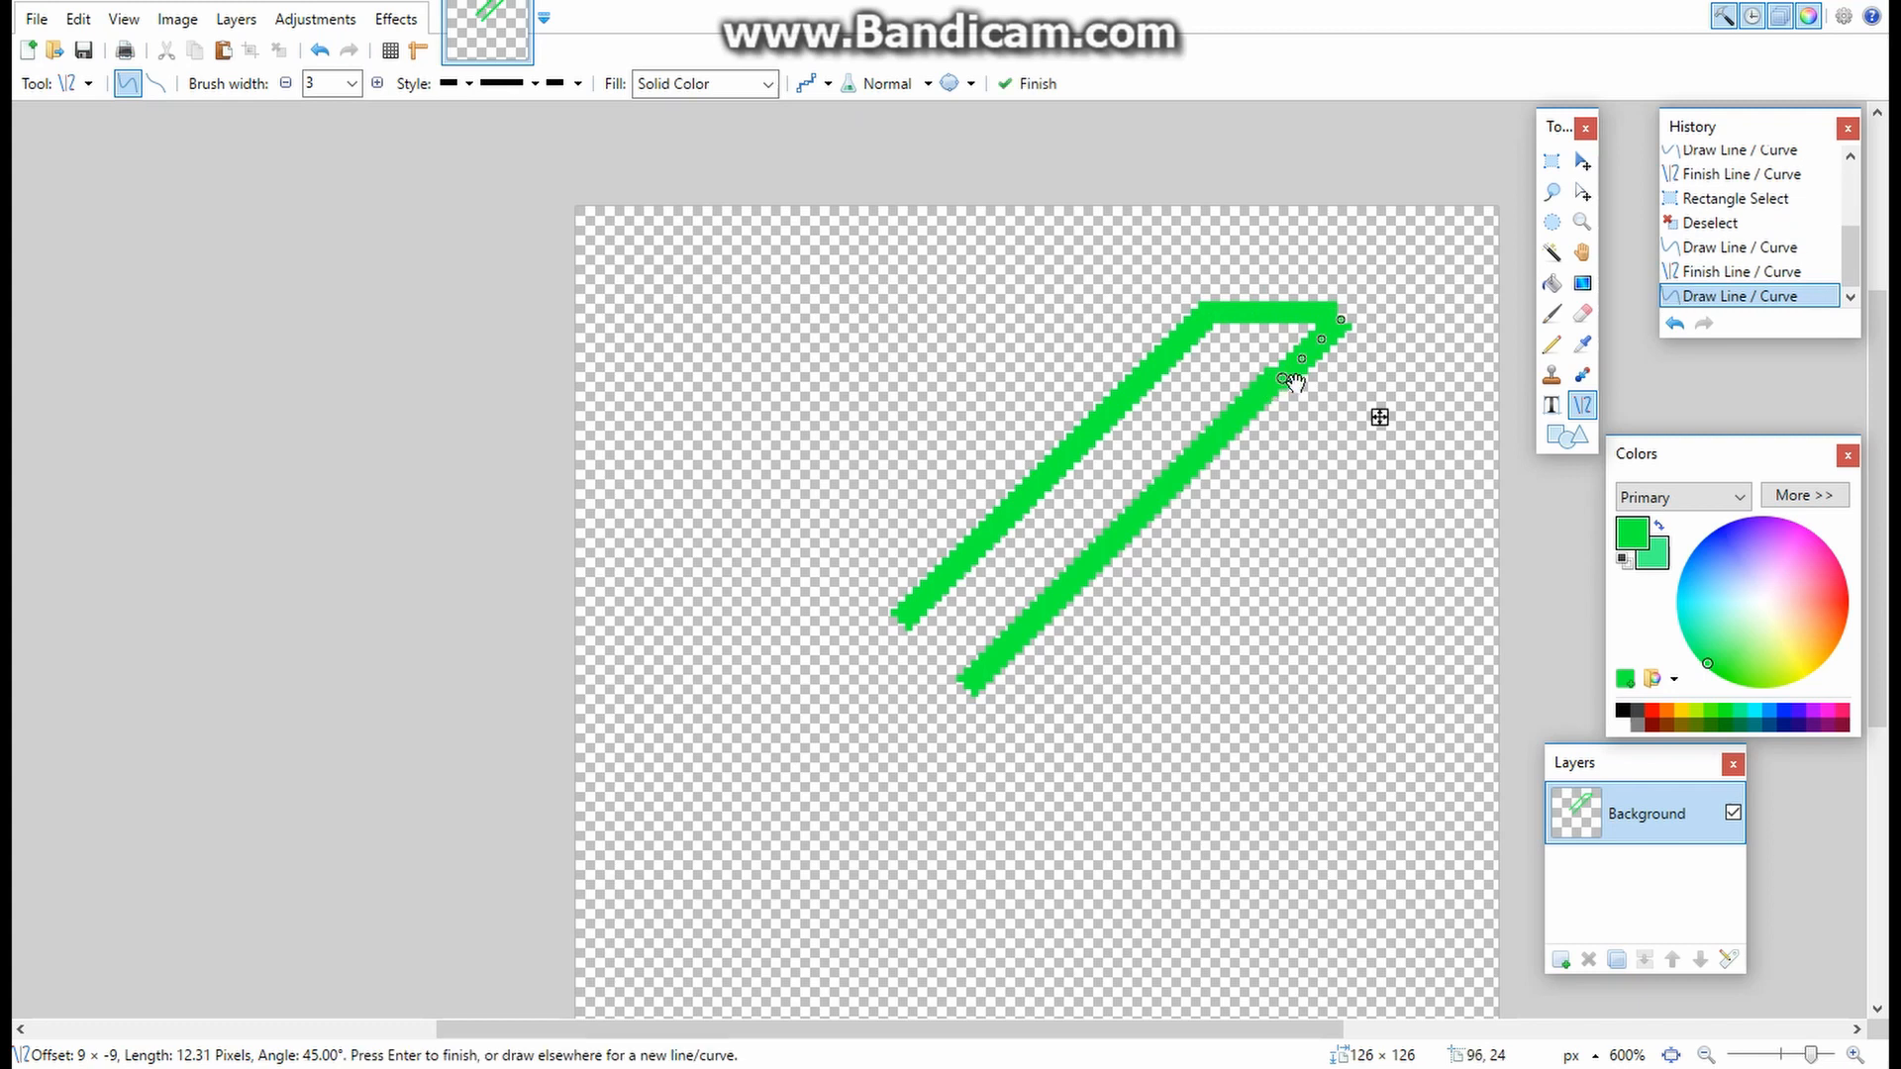
key(ctrl+z)
drag(1274, 379, 1333, 312)
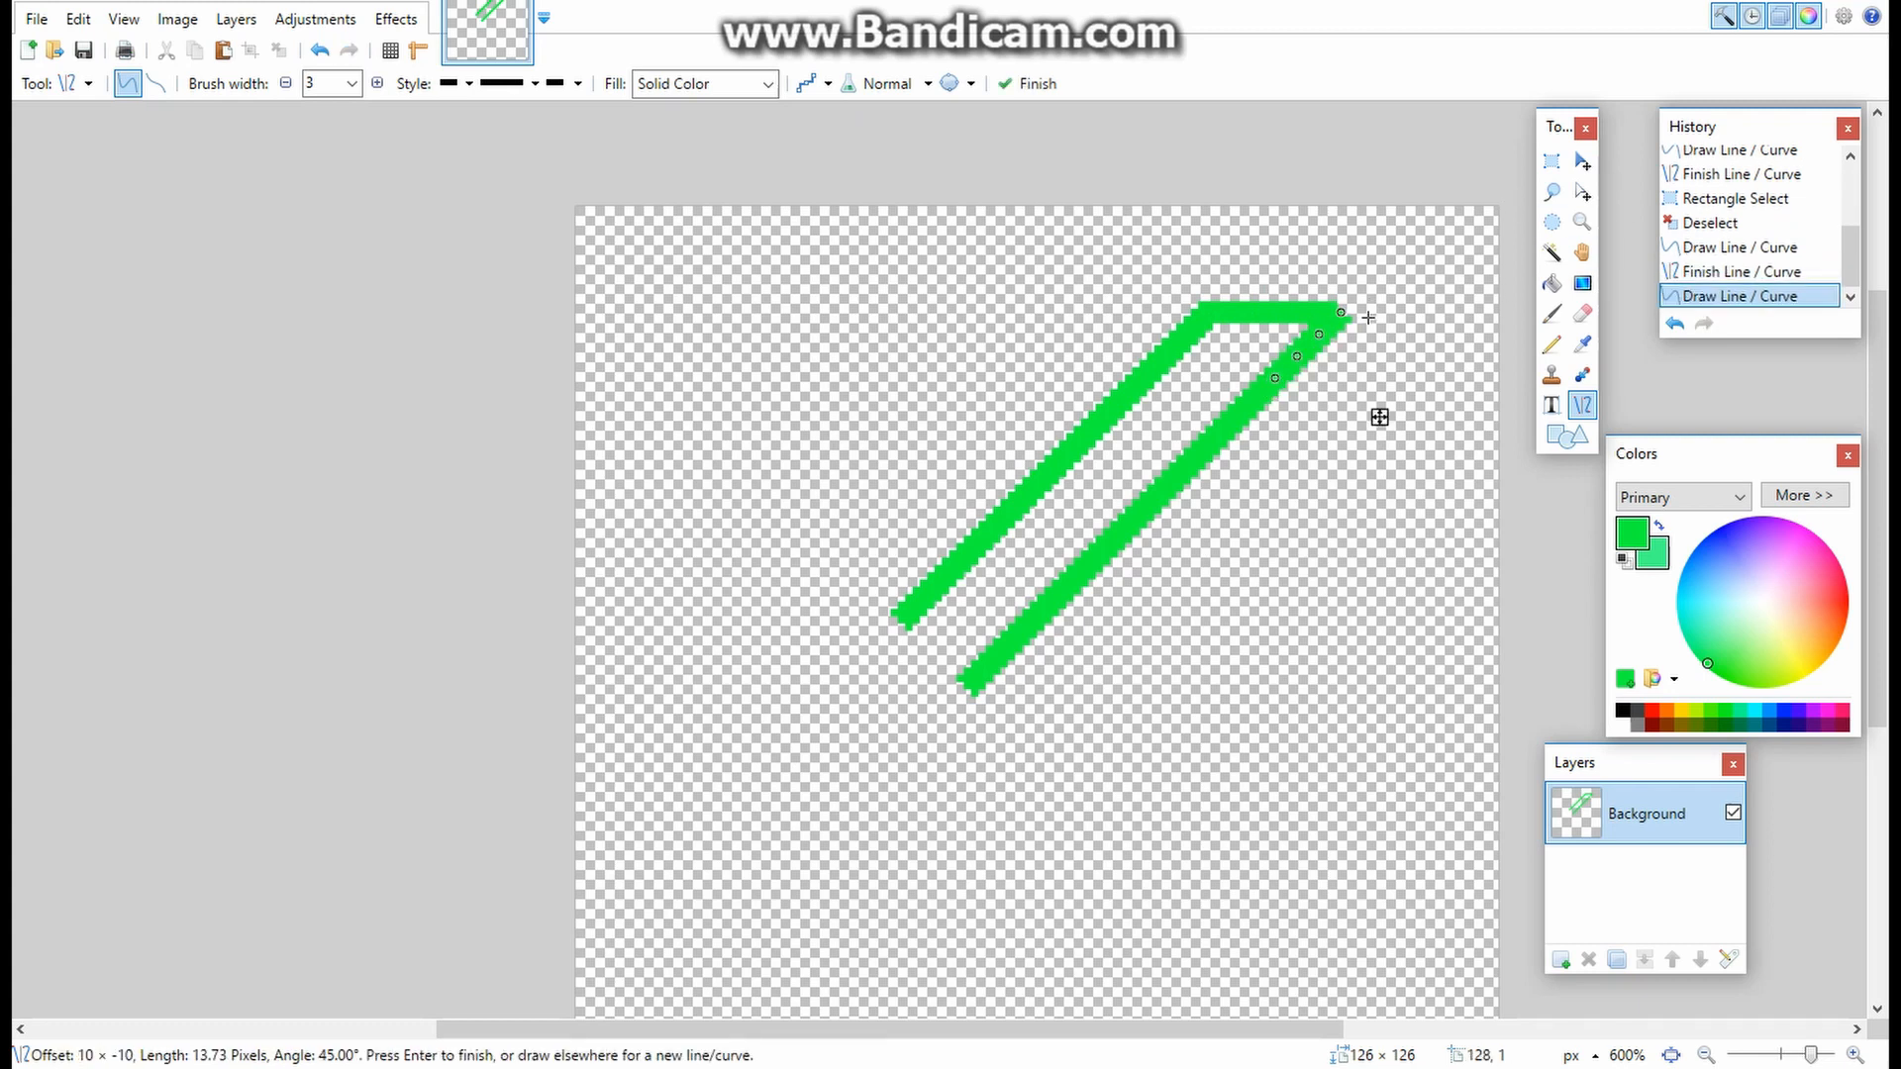
- Try a 135° line about 21 pixels long from the second line's lower end past the first line's lower end, and undo it
scroll(1369, 317, up, 1)
scroll(1369, 317, down, 2)
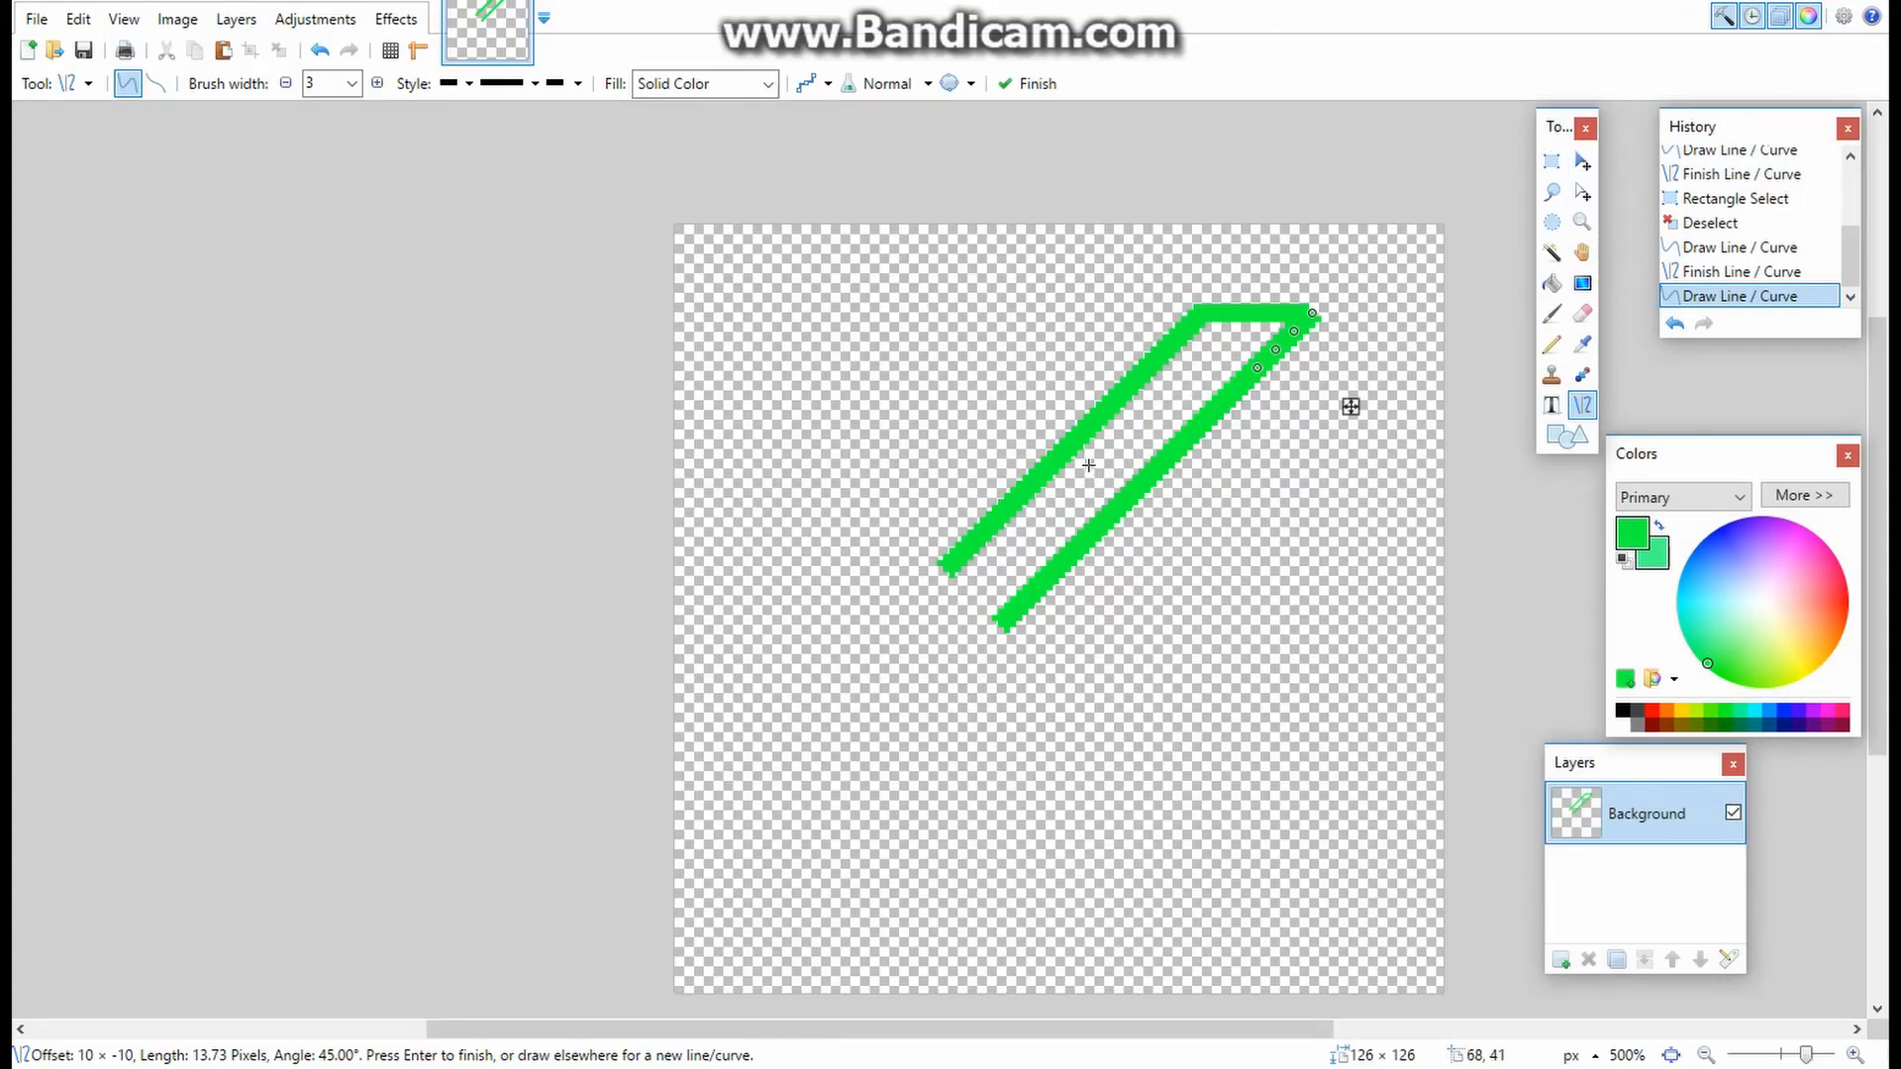
scroll(1085, 462, down, 2)
scroll(1043, 458, up, 3)
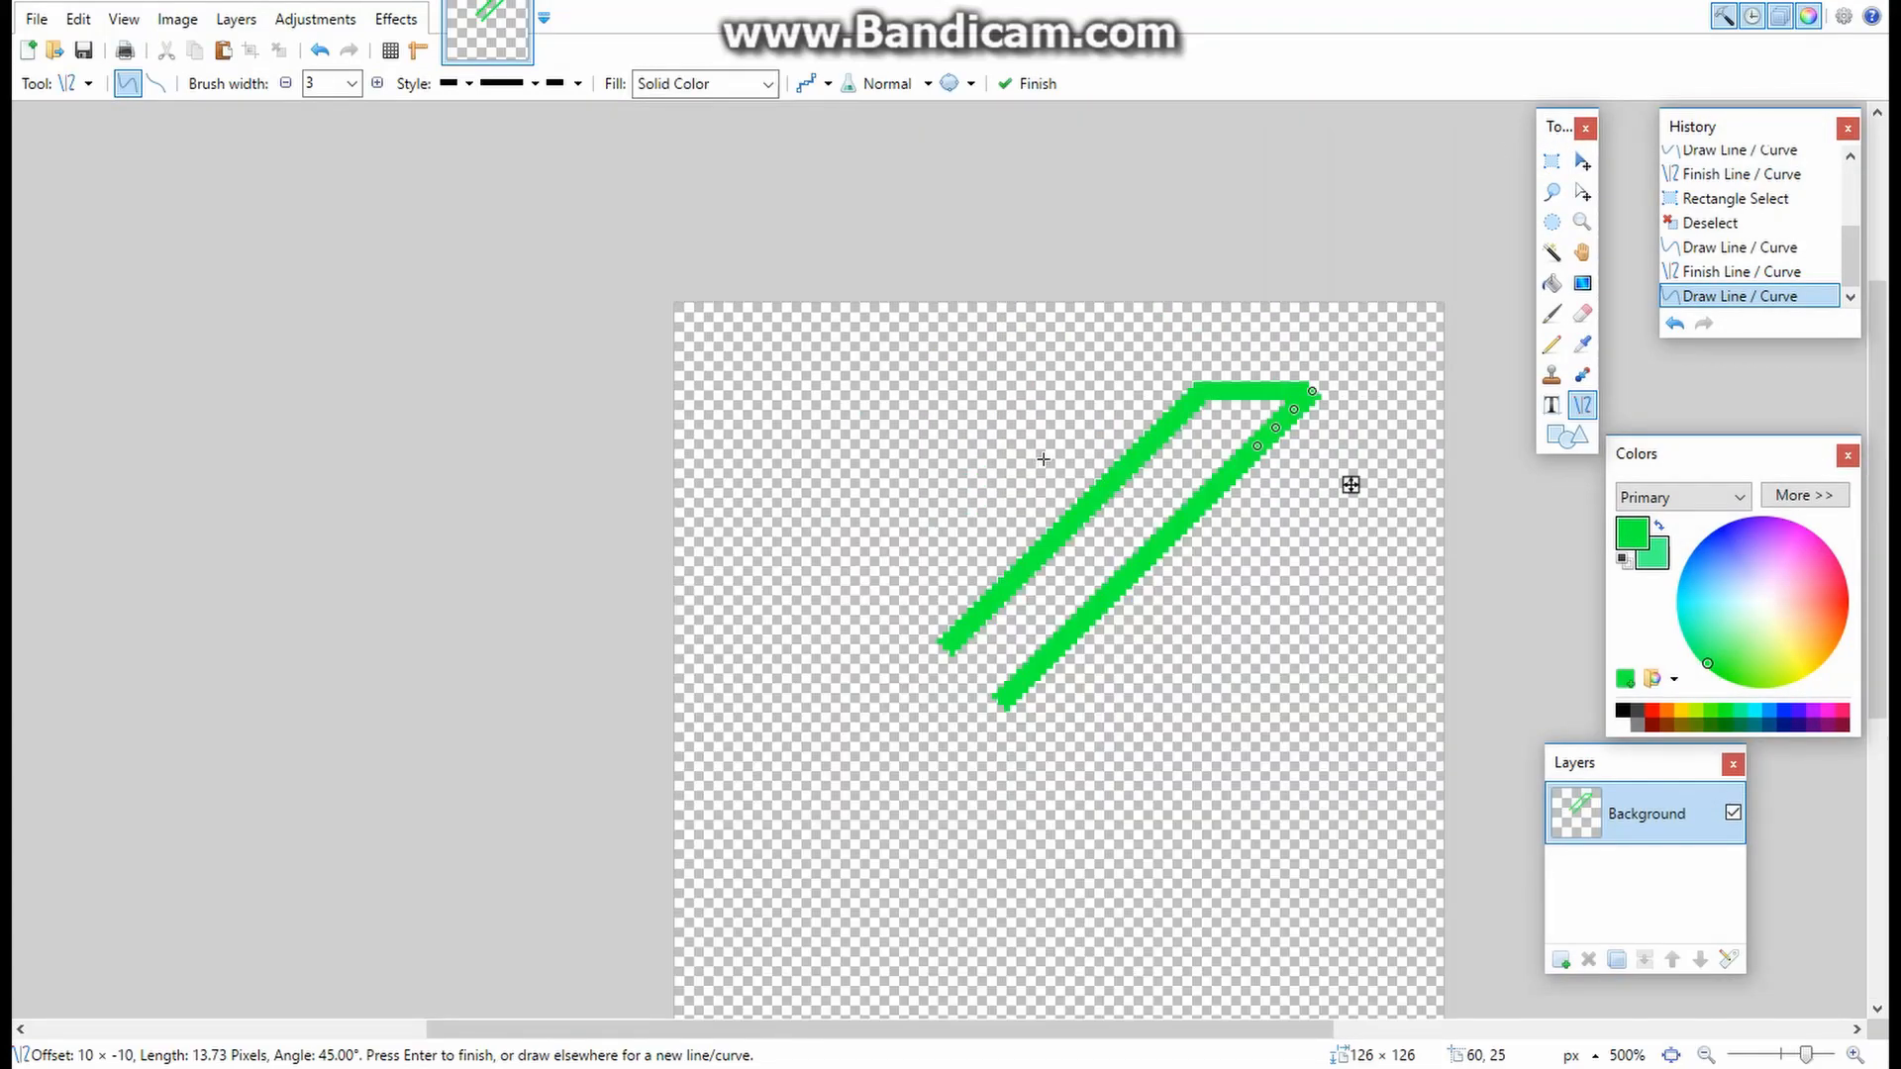
scroll(1005, 675, up, 1)
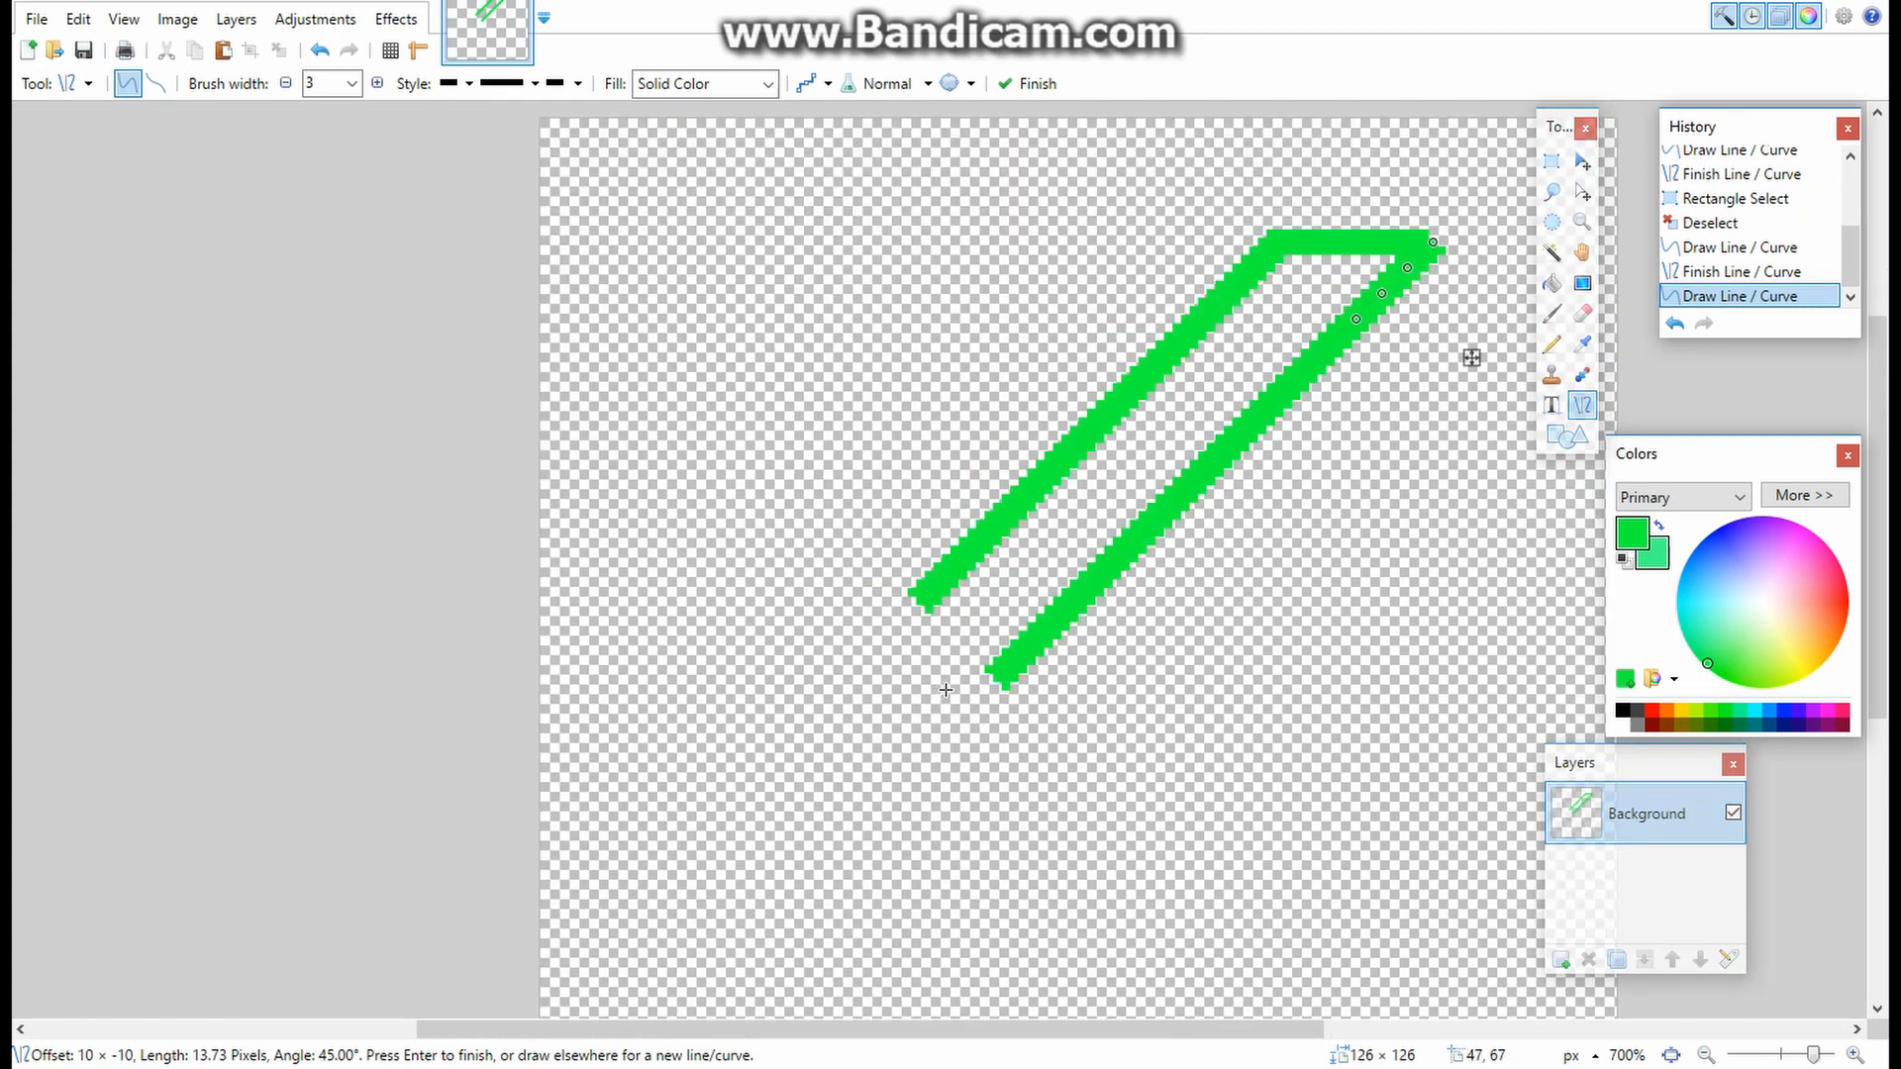
scroll(942, 690, up, 5)
scroll(1025, 687, up, 6)
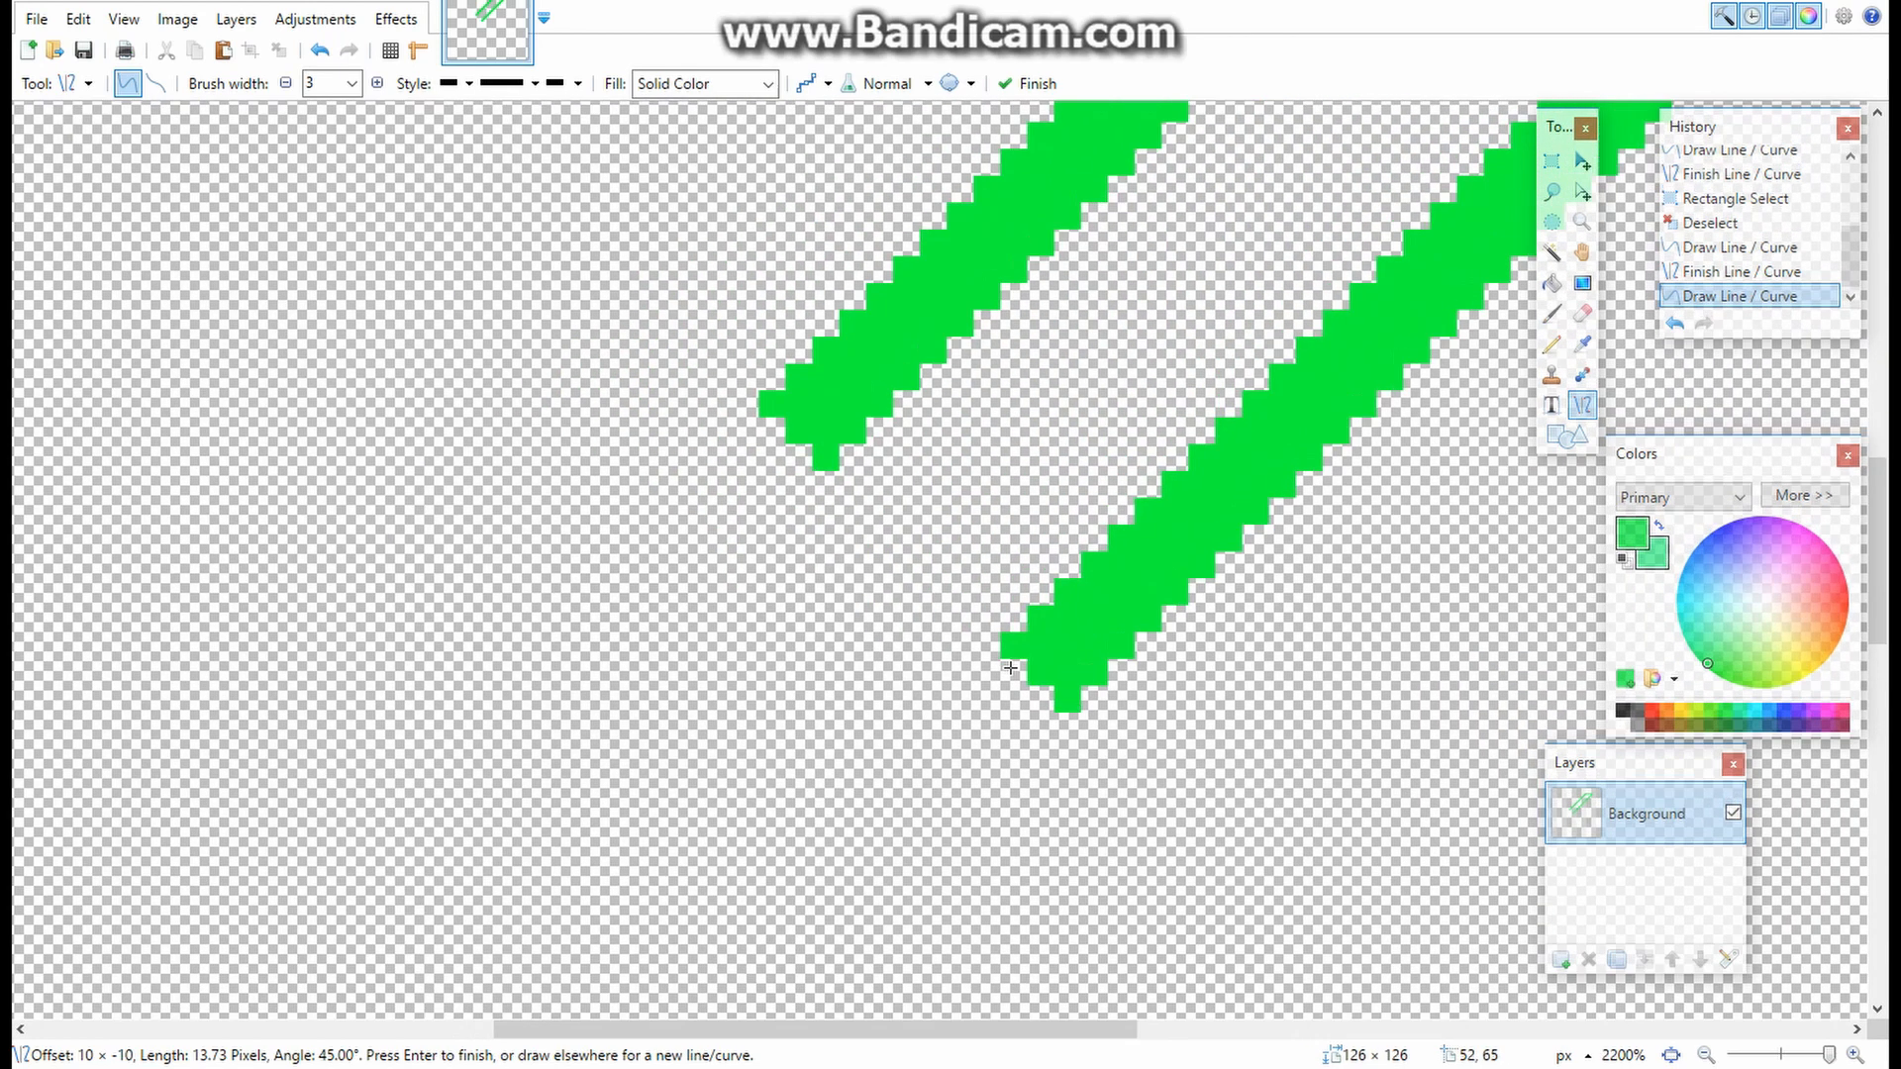
scroll(1014, 669, down, 6)
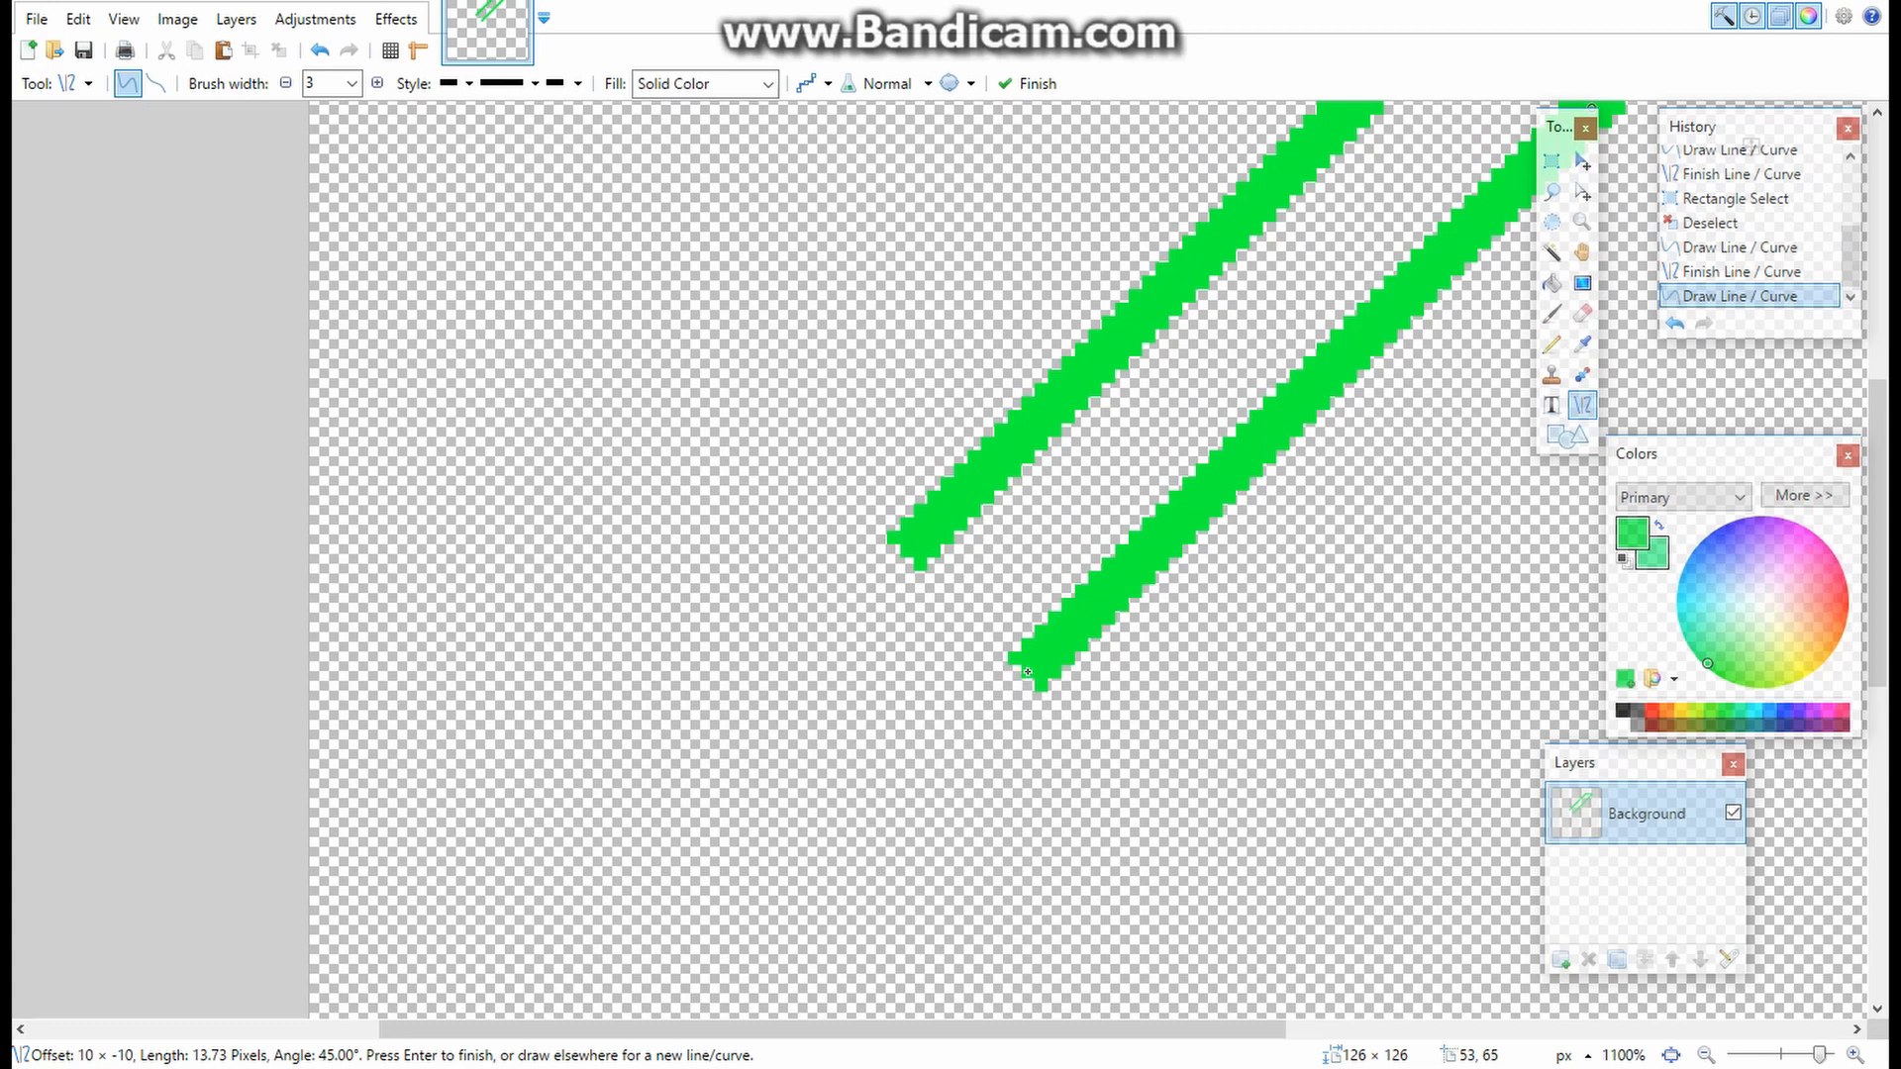
drag(1027, 672, 860, 477)
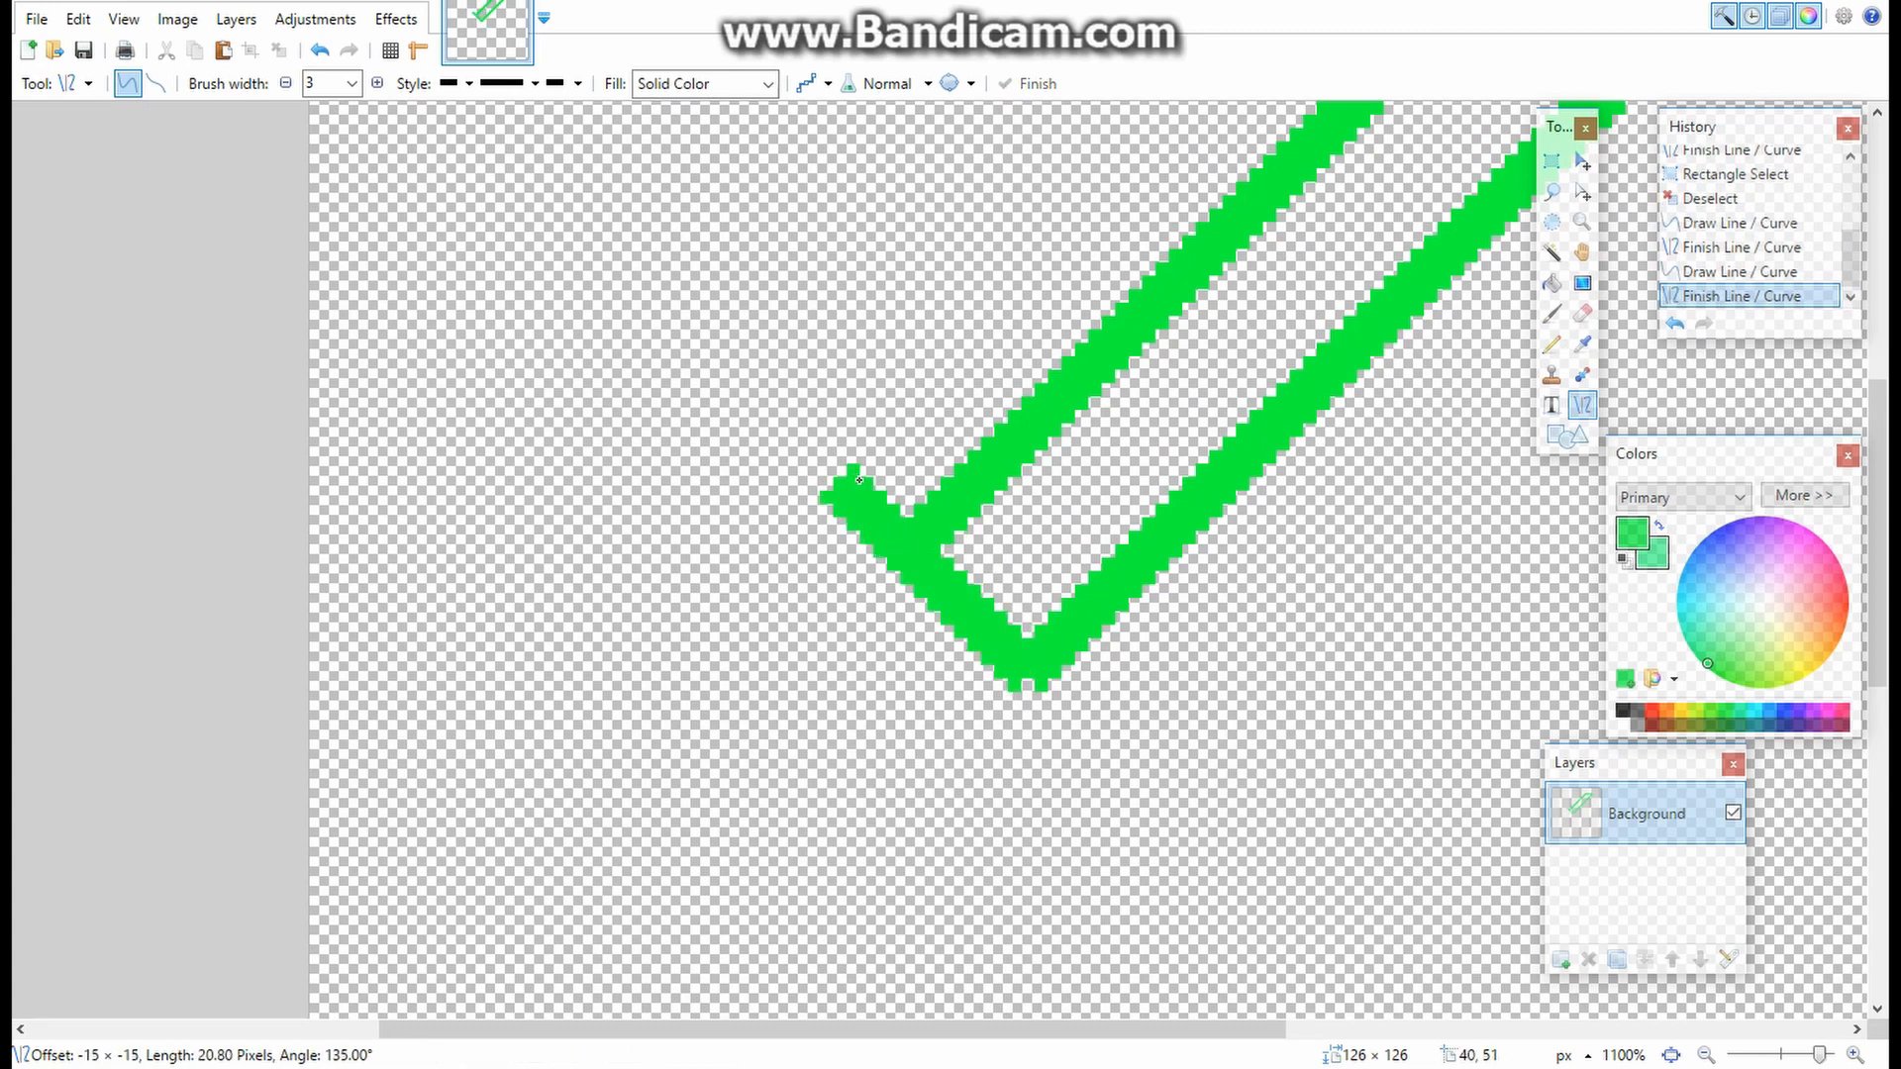
key(ctrl+z)
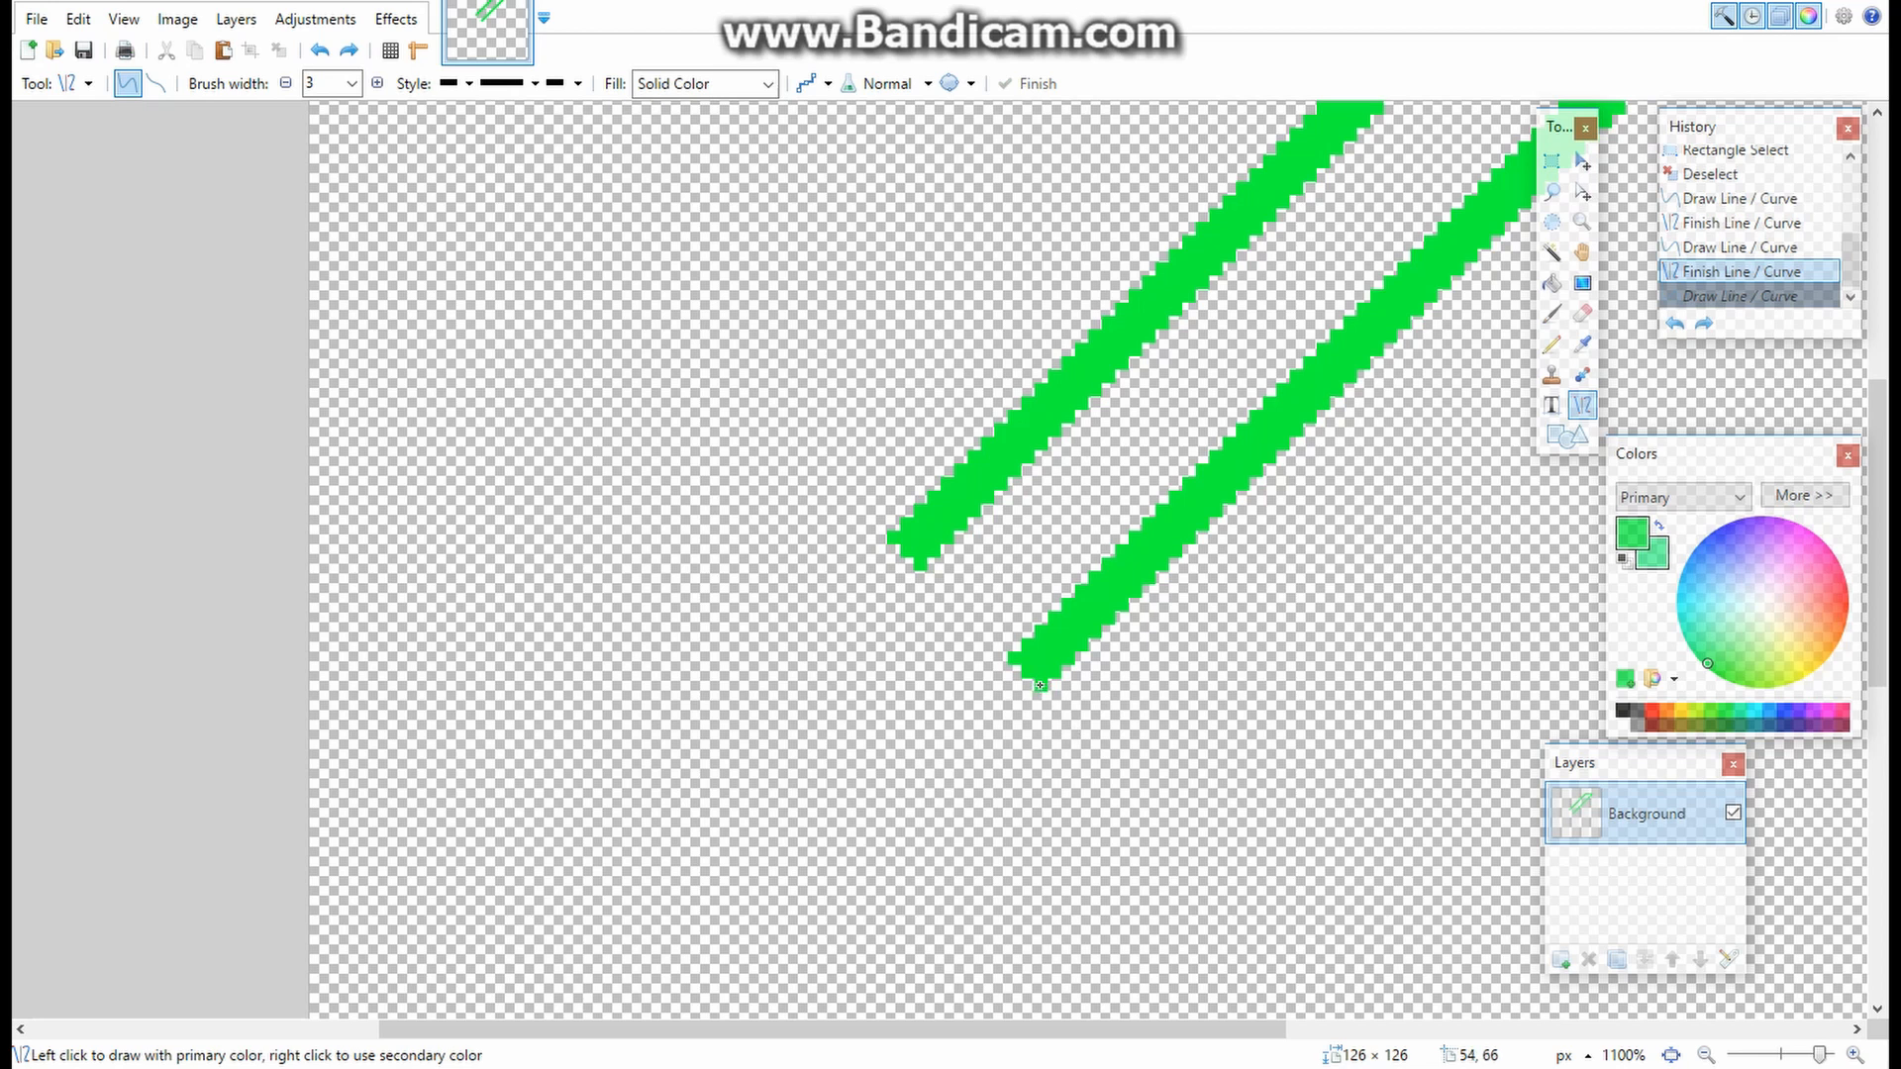
- Try a 135° line about 50 pixels long from the second line's lower end, bend it into a curve, and undo everything
mouse_move(1040, 685)
mouse_down()
mouse_move(577, 206)
mouse_move(577, 229)
mouse_up()
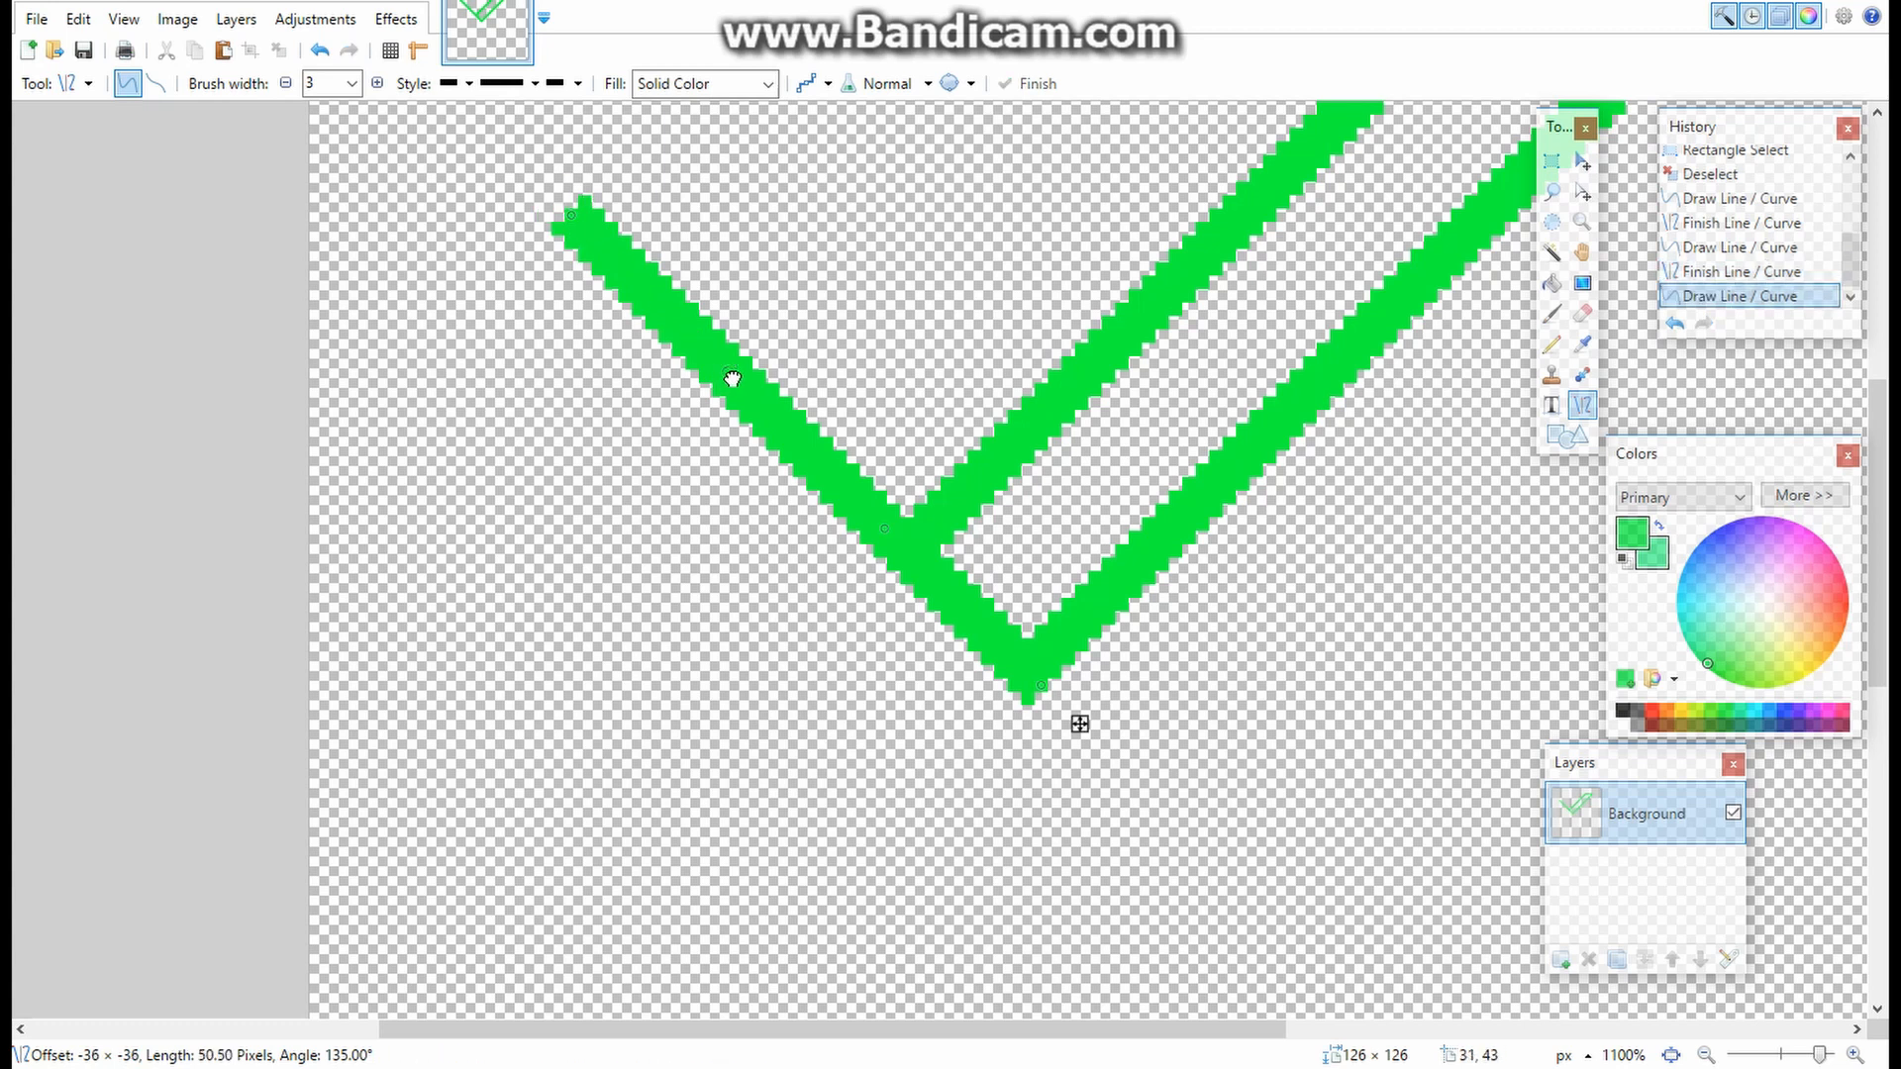
drag(729, 382, 794, 337)
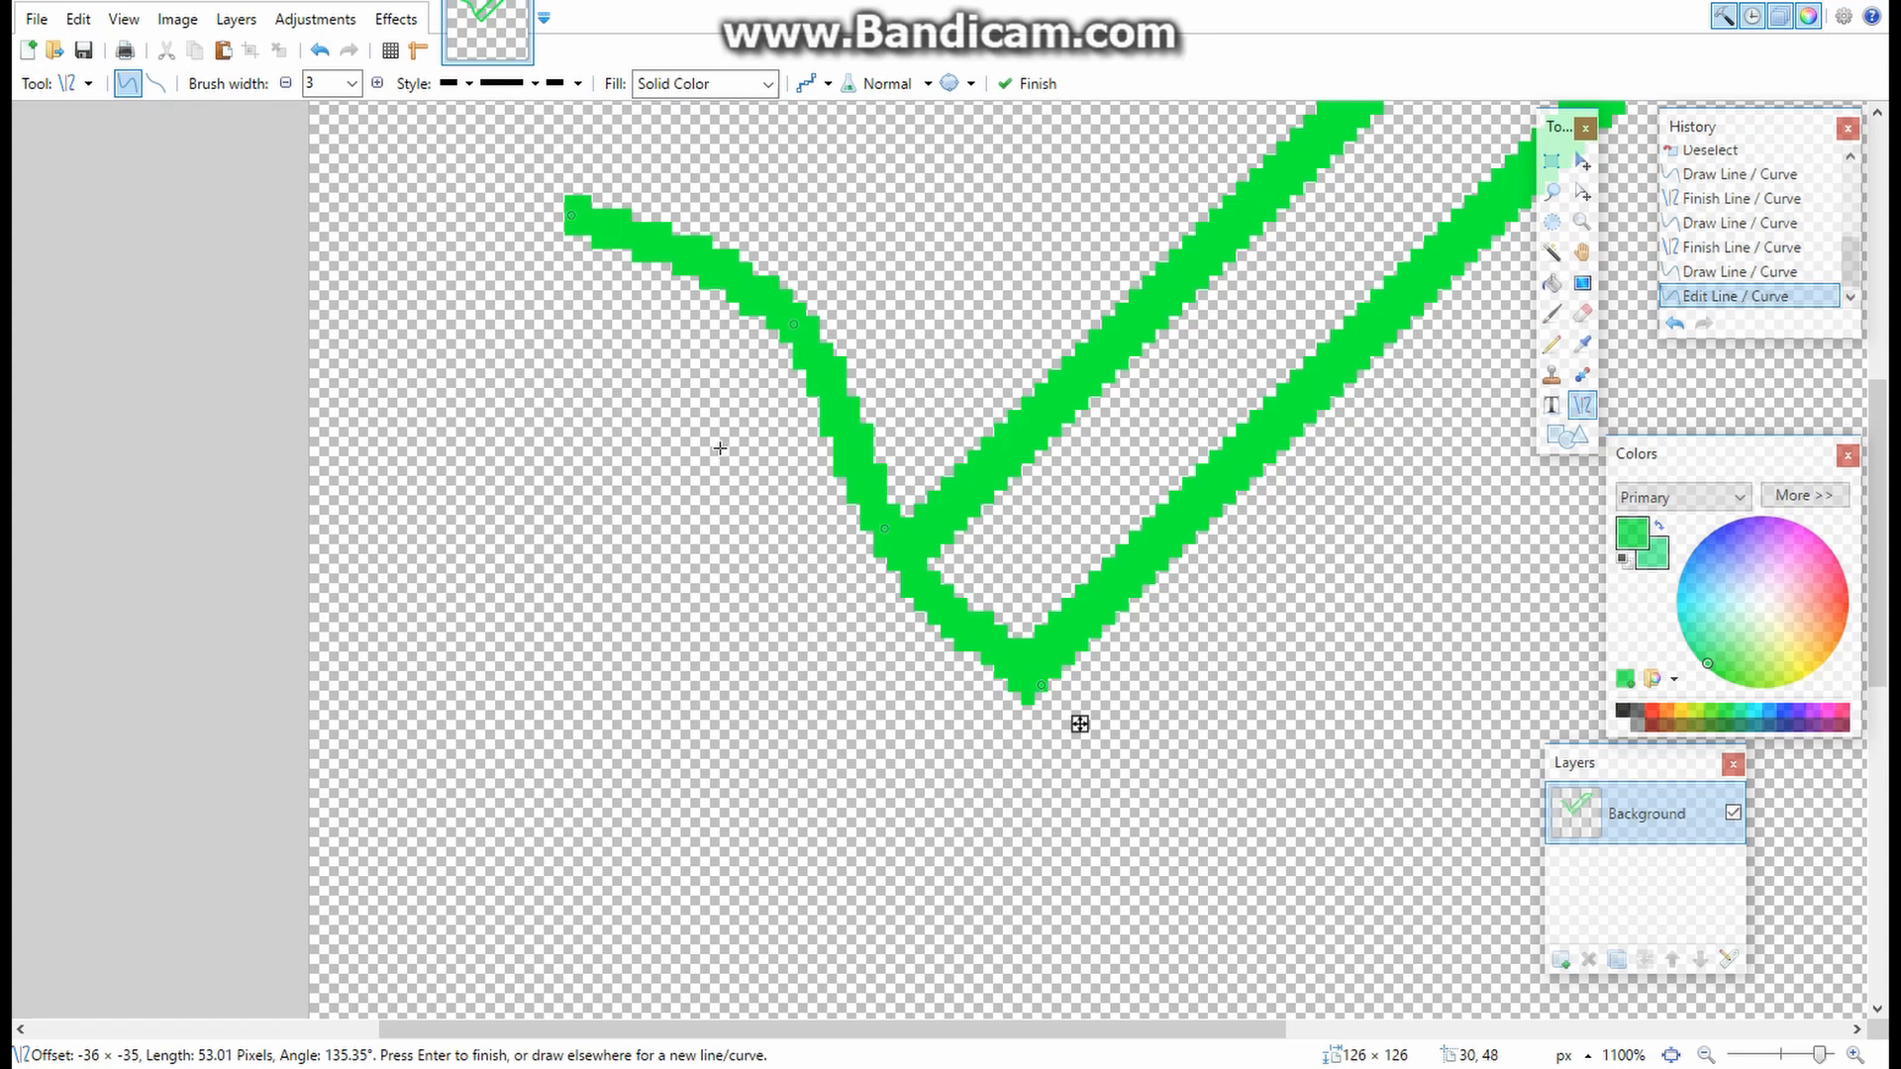
scroll(690, 429, down, 2)
scroll(690, 429, down, 3)
drag(630, 312, 695, 390)
drag(778, 317, 663, 363)
key(ctrl+z)
key(ctrl+z)
key(ctrl+z)
key(ctrl+z)
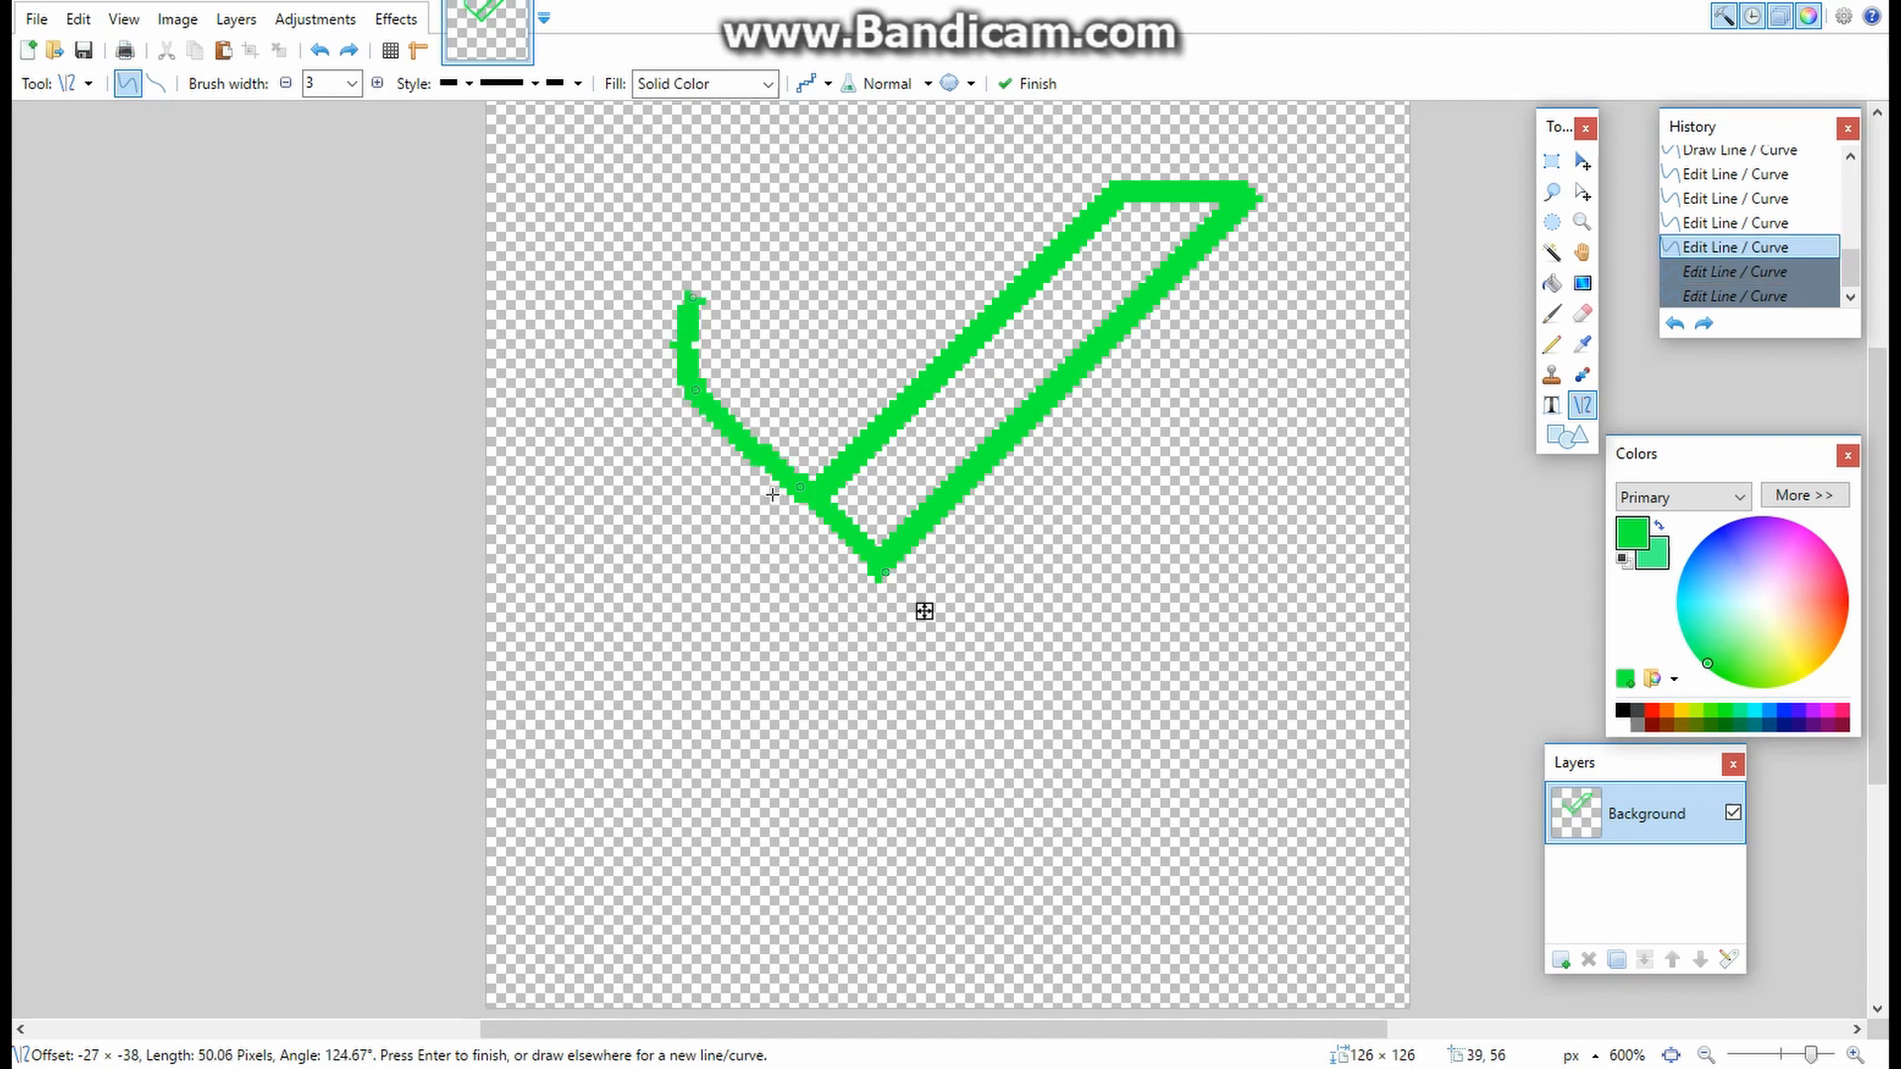
key(ctrl+z)
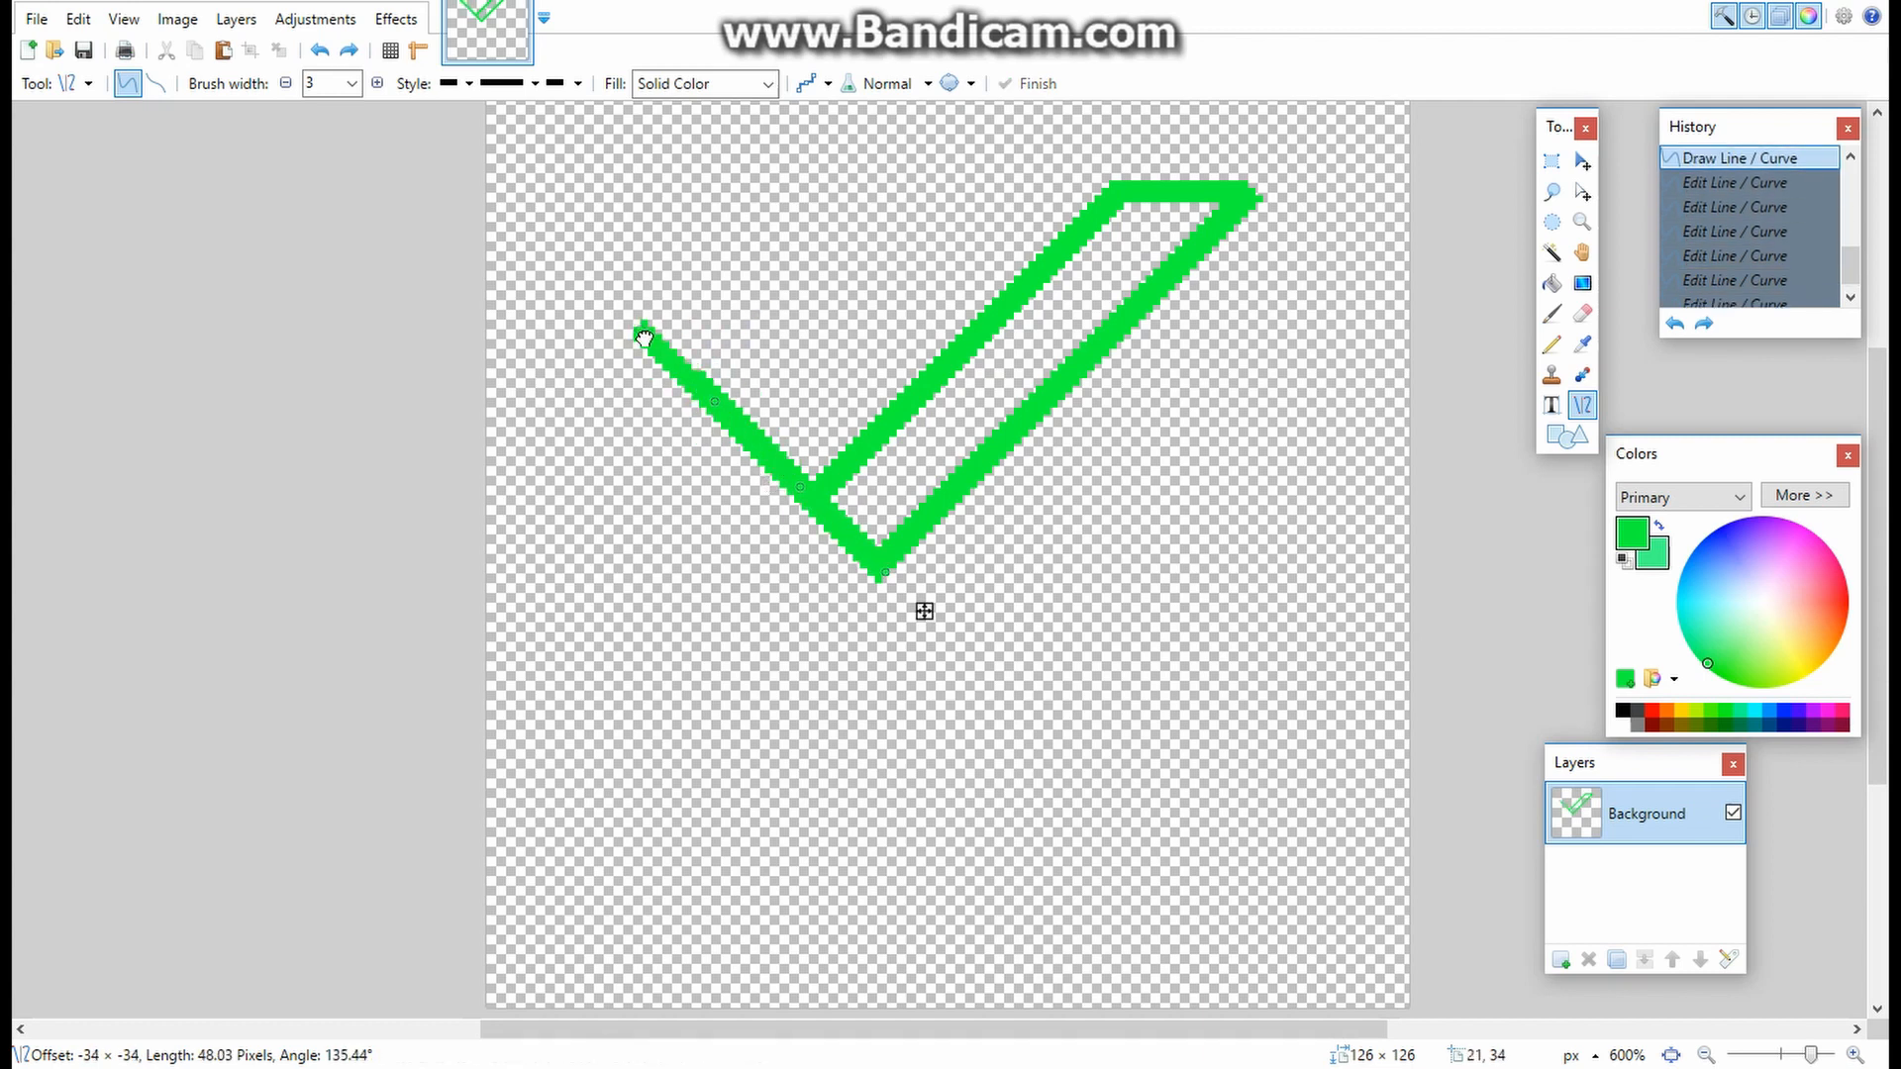
key(ctrl+z)
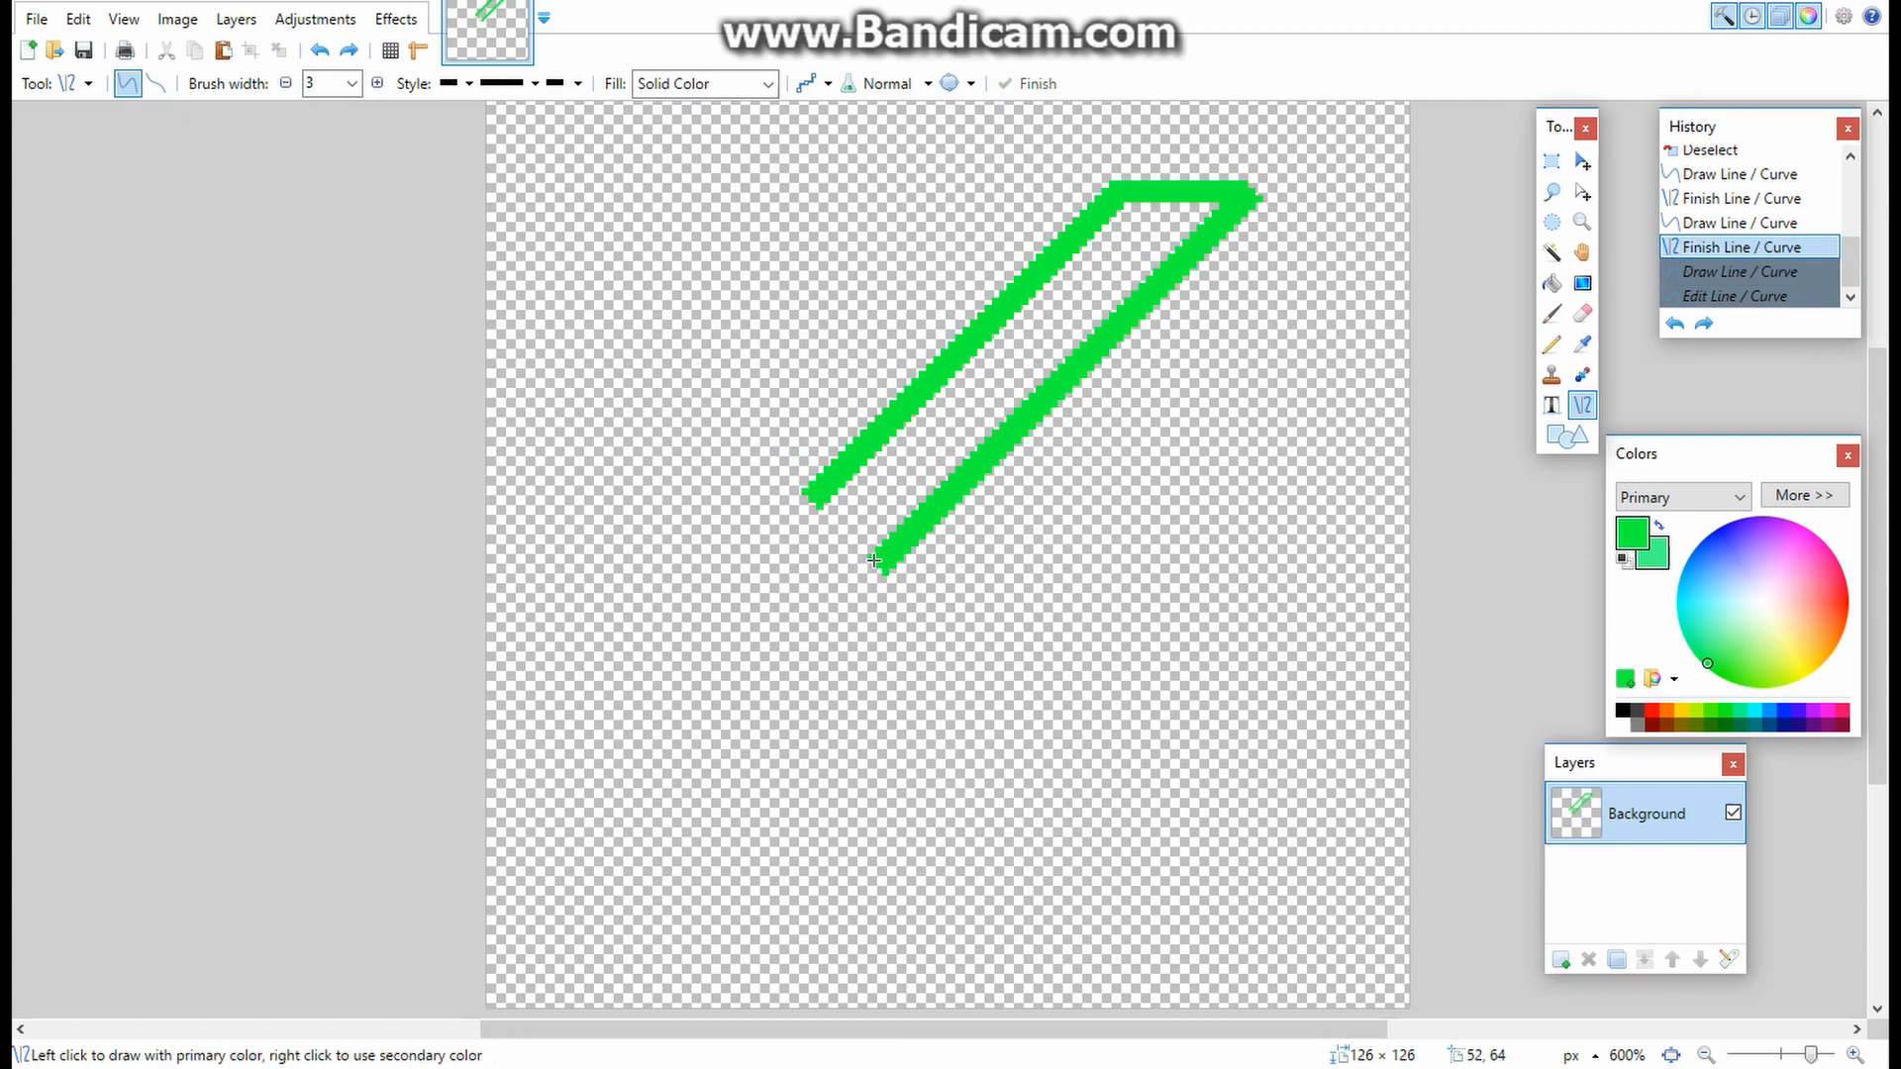
- Draw a diagonal line across both lower ends toward the upper left, and align a vertical line about 13 pixels long down from its far end
drag(877, 567, 690, 399)
drag(683, 473, 687, 380)
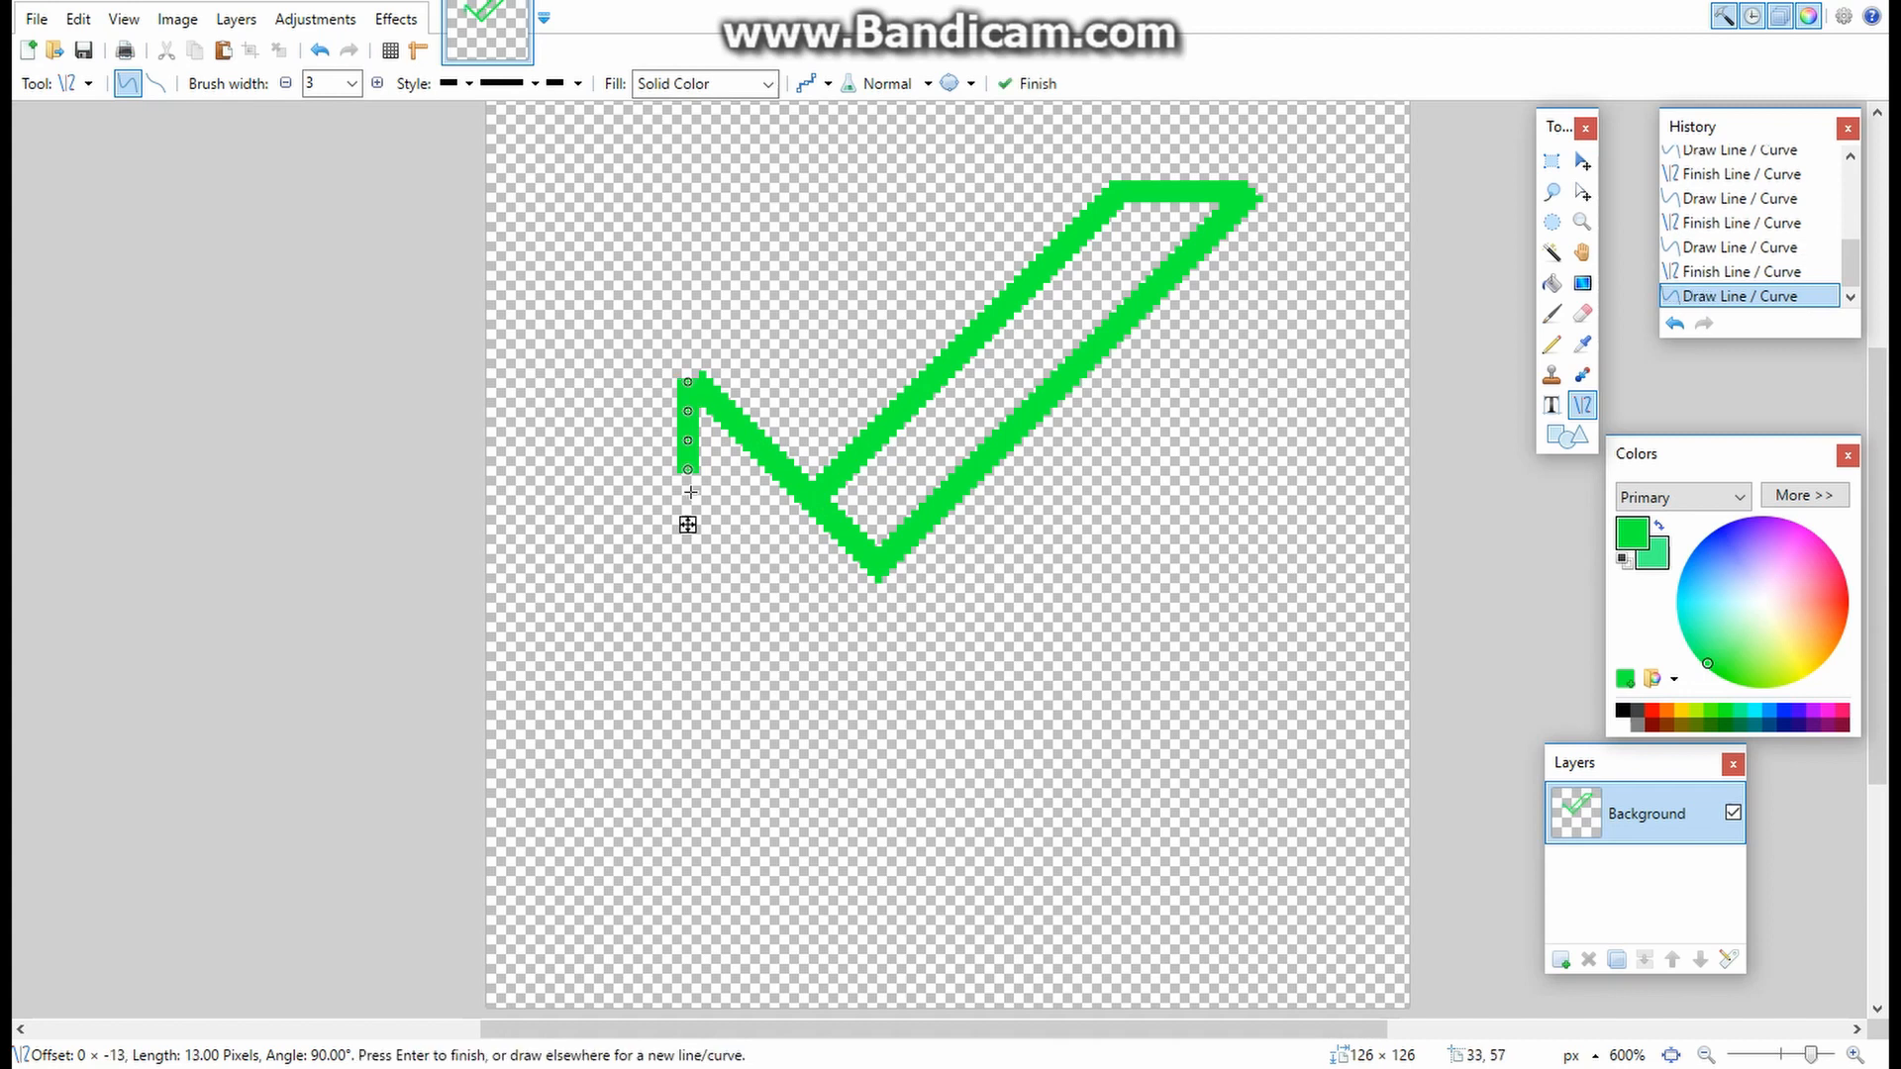
drag(684, 518, 695, 525)
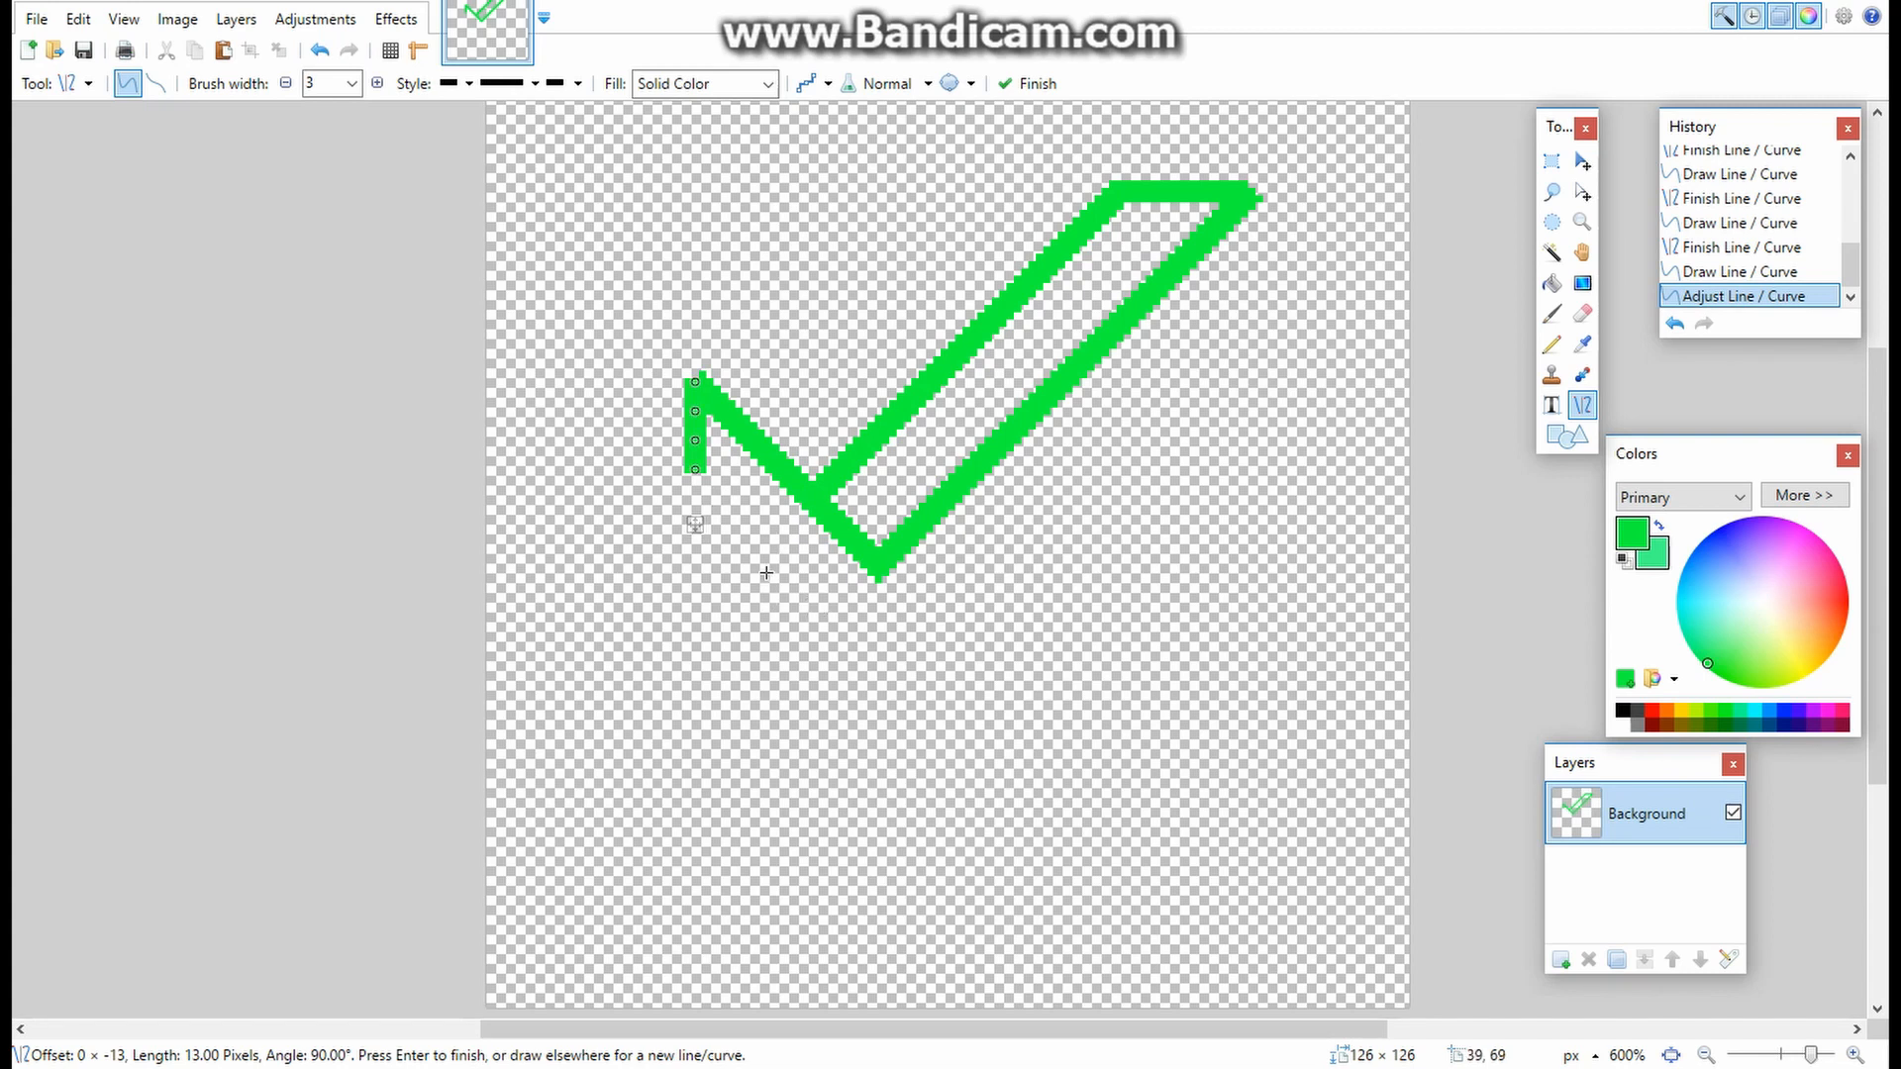
- Draw a diagonal line about 14 pixels long running down and right from the vertical line's lower end, and finish it
mouse_move(763, 563)
mouse_down()
mouse_move(690, 460)
mouse_move(694, 499)
mouse_move(756, 551)
mouse_move(688, 484)
mouse_up()
key(ctrl+z)
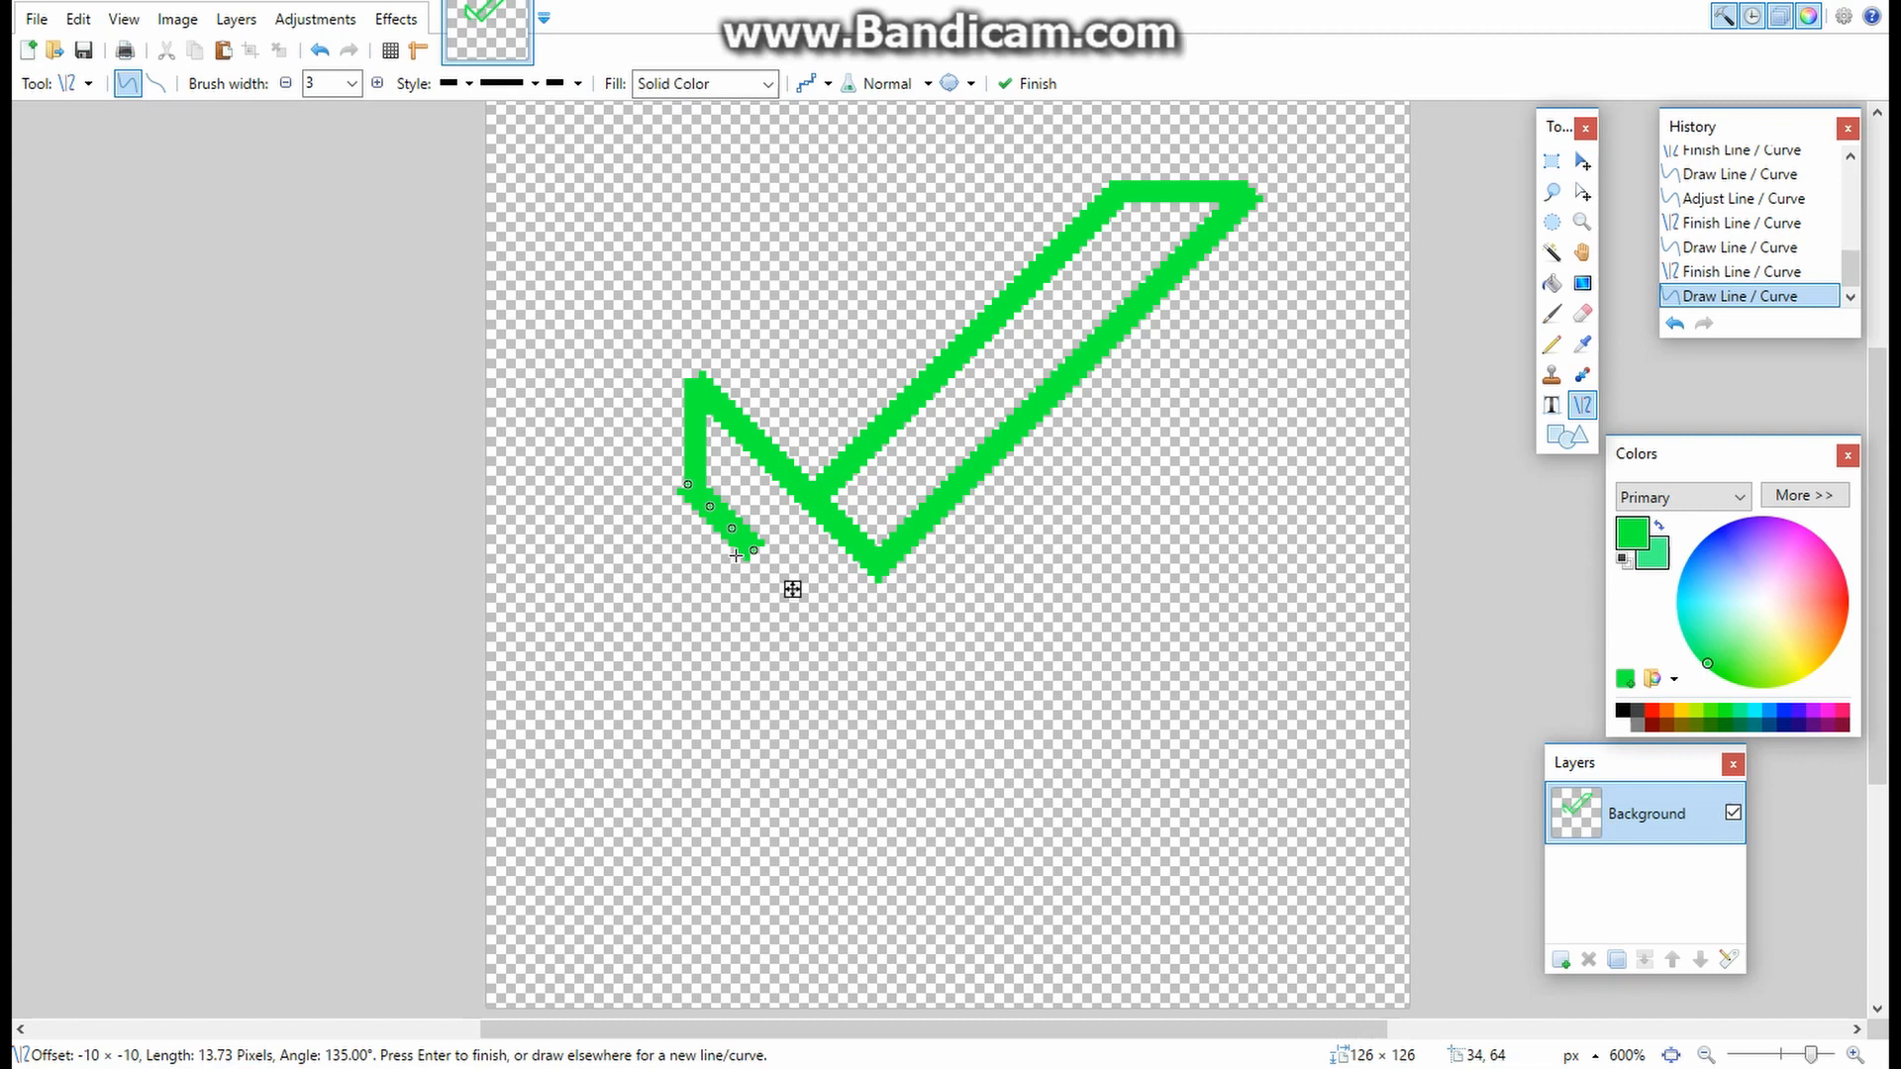
scroll(735, 555, up, 2)
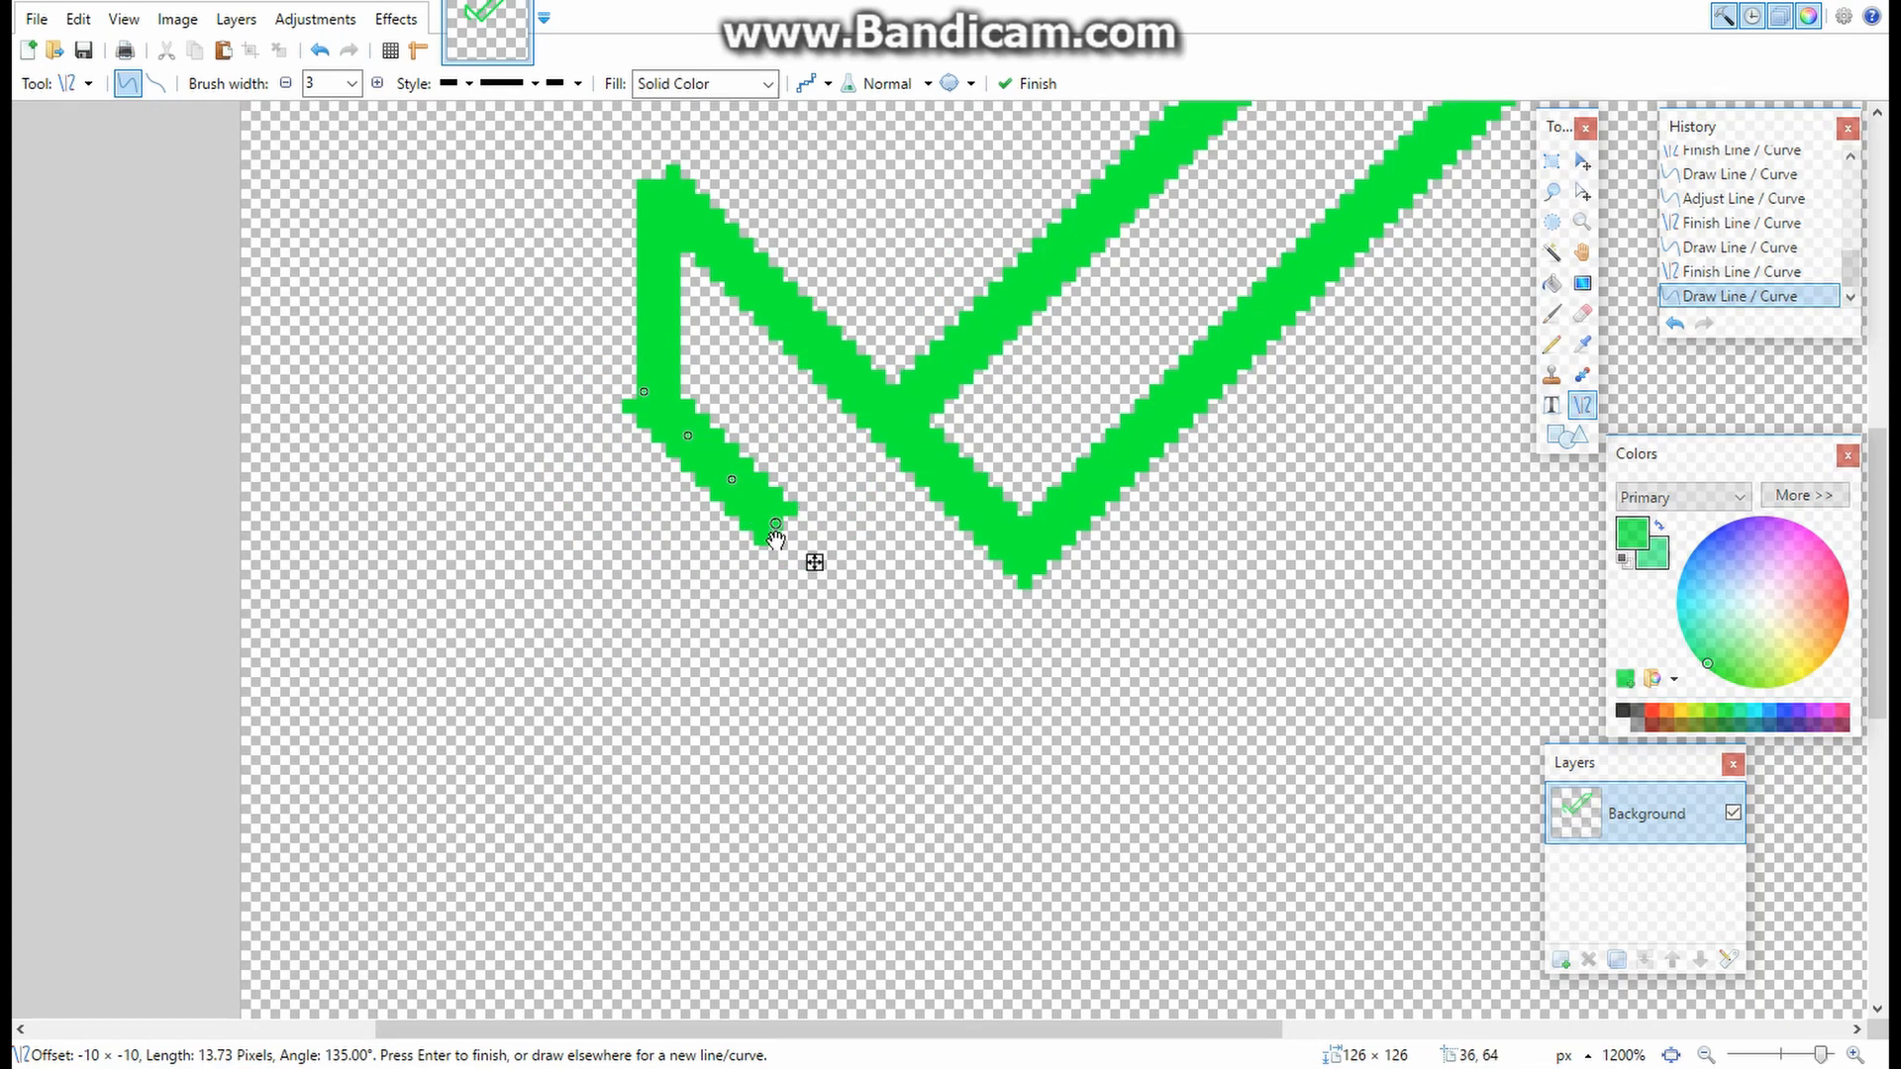
drag(775, 538, 783, 540)
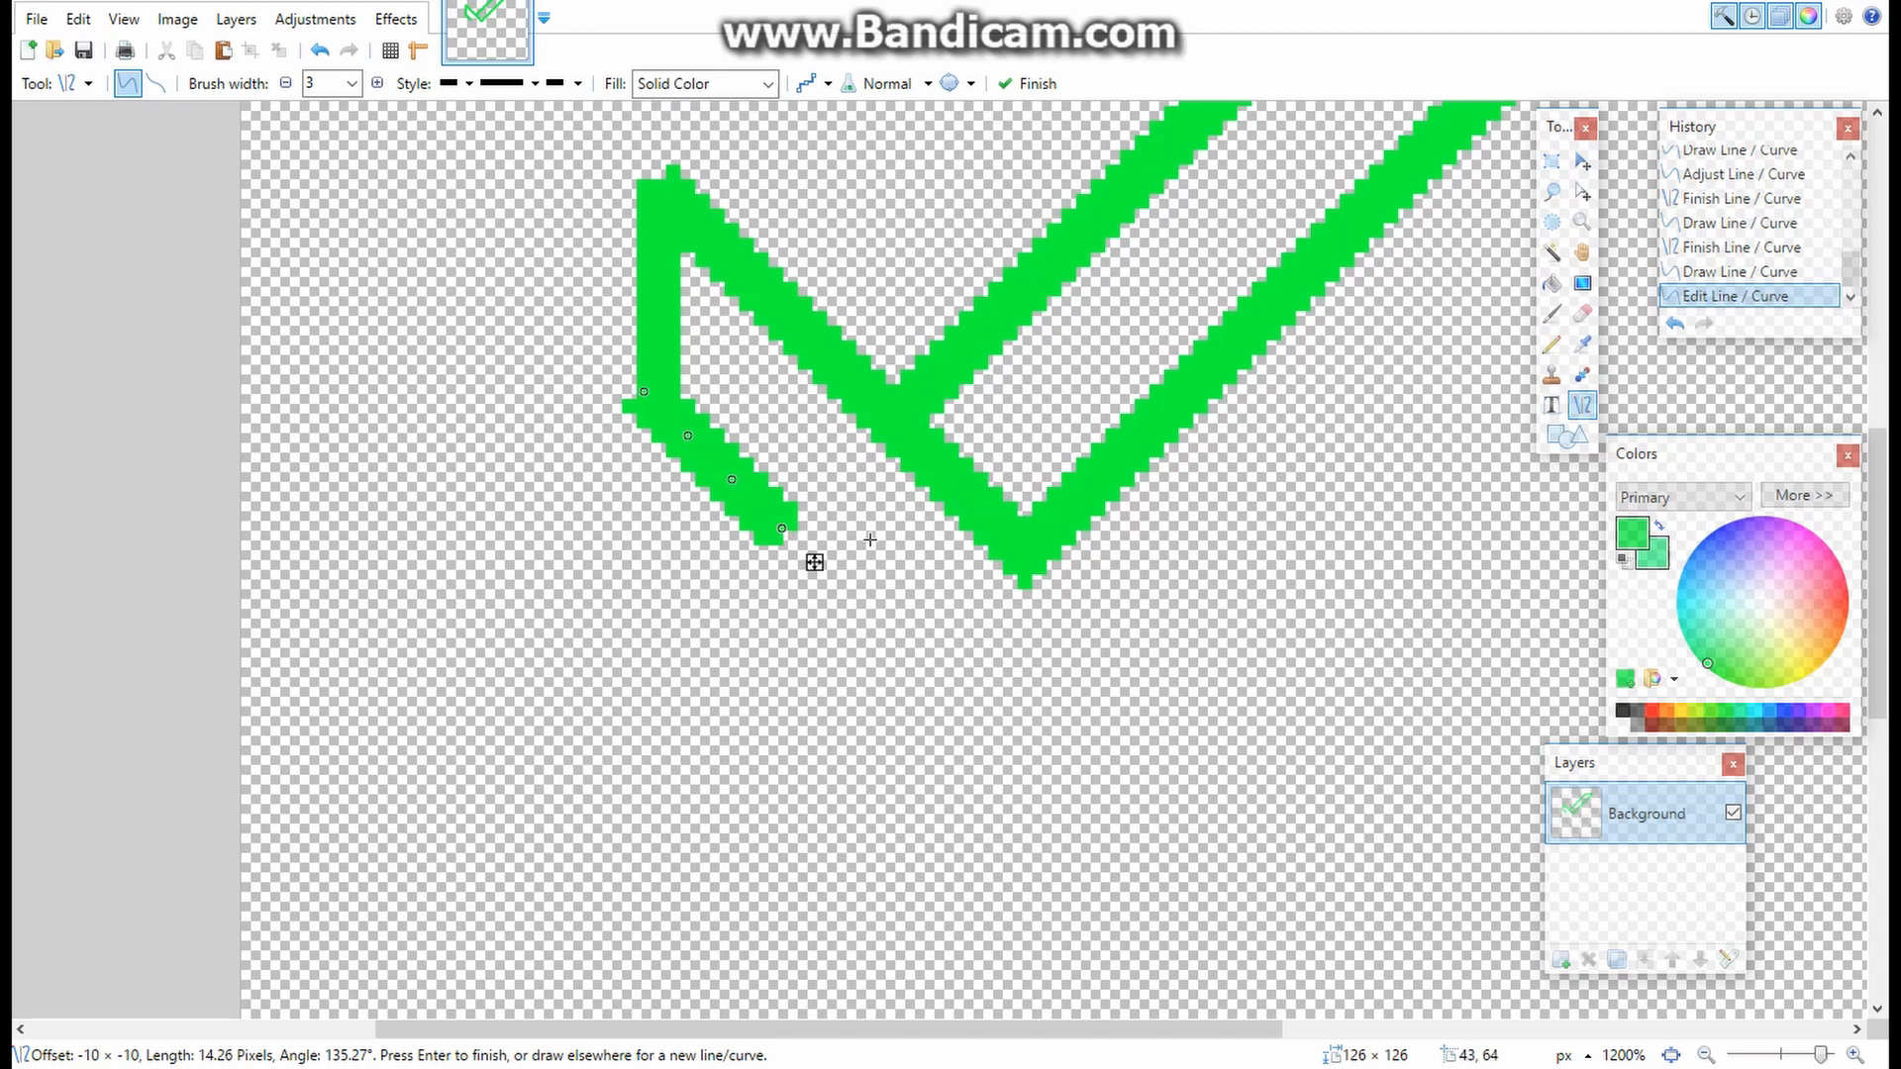
scroll(799, 482, up, 3)
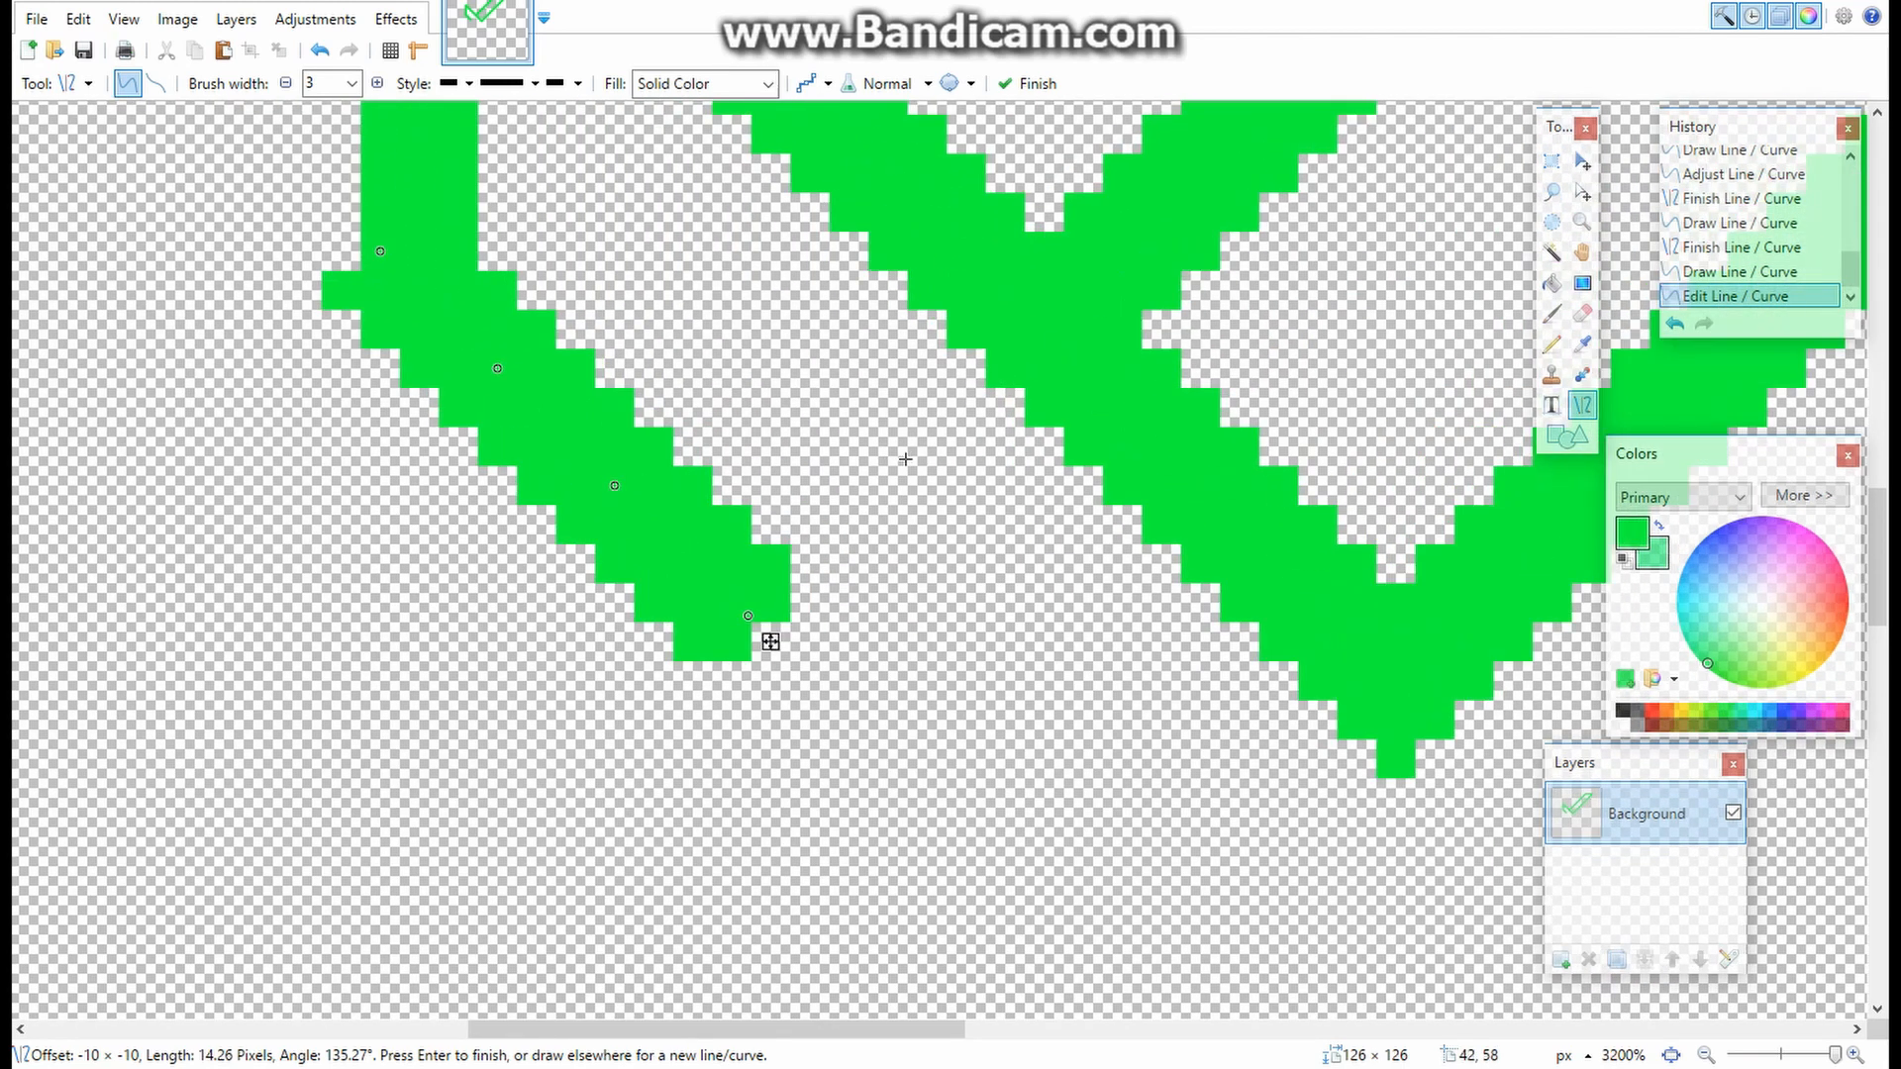
scroll(920, 444, down, 3)
scroll(938, 436, down, 3)
key(Return)
- Add a new layer and set the line's brush width to 1 with red as the primary color
key(ctrl+shift+n)
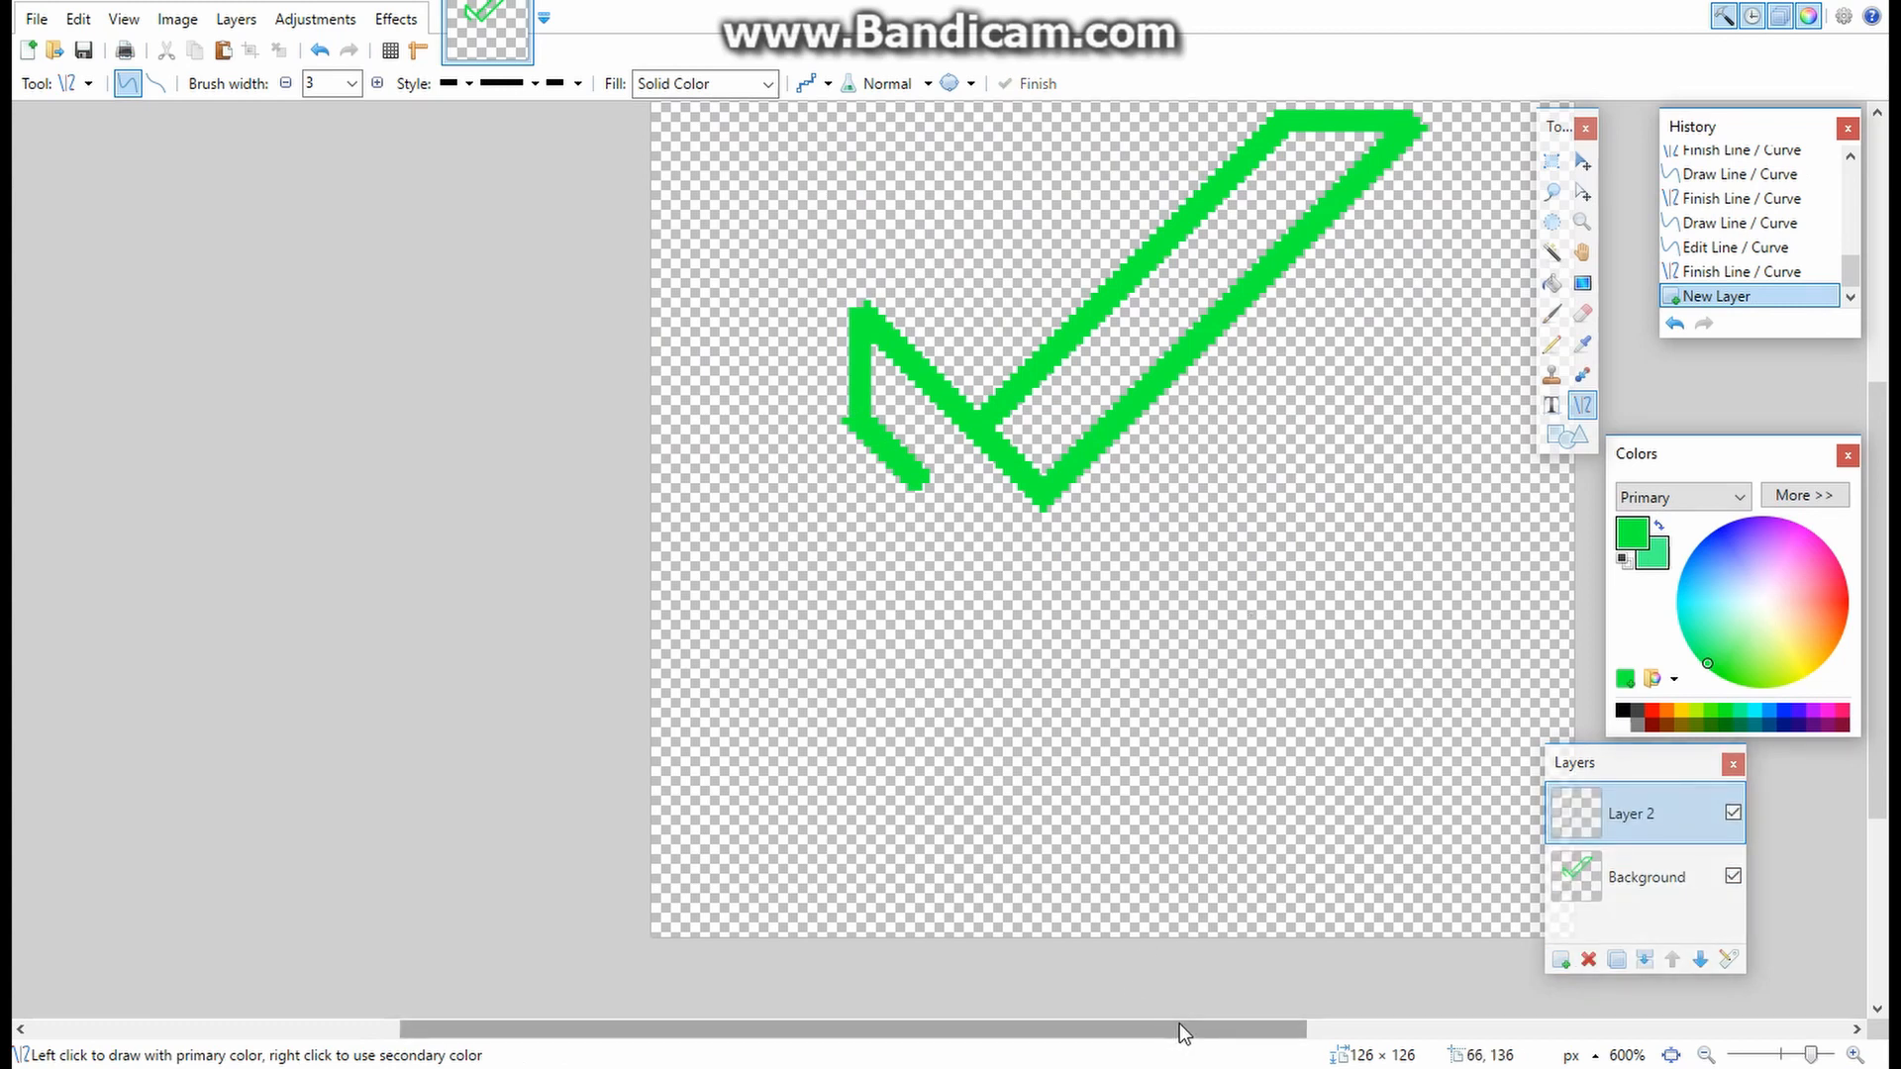
drag(1185, 1031, 1278, 1030)
scroll(1209, 768, up, 2)
scroll(1212, 769, down, 2)
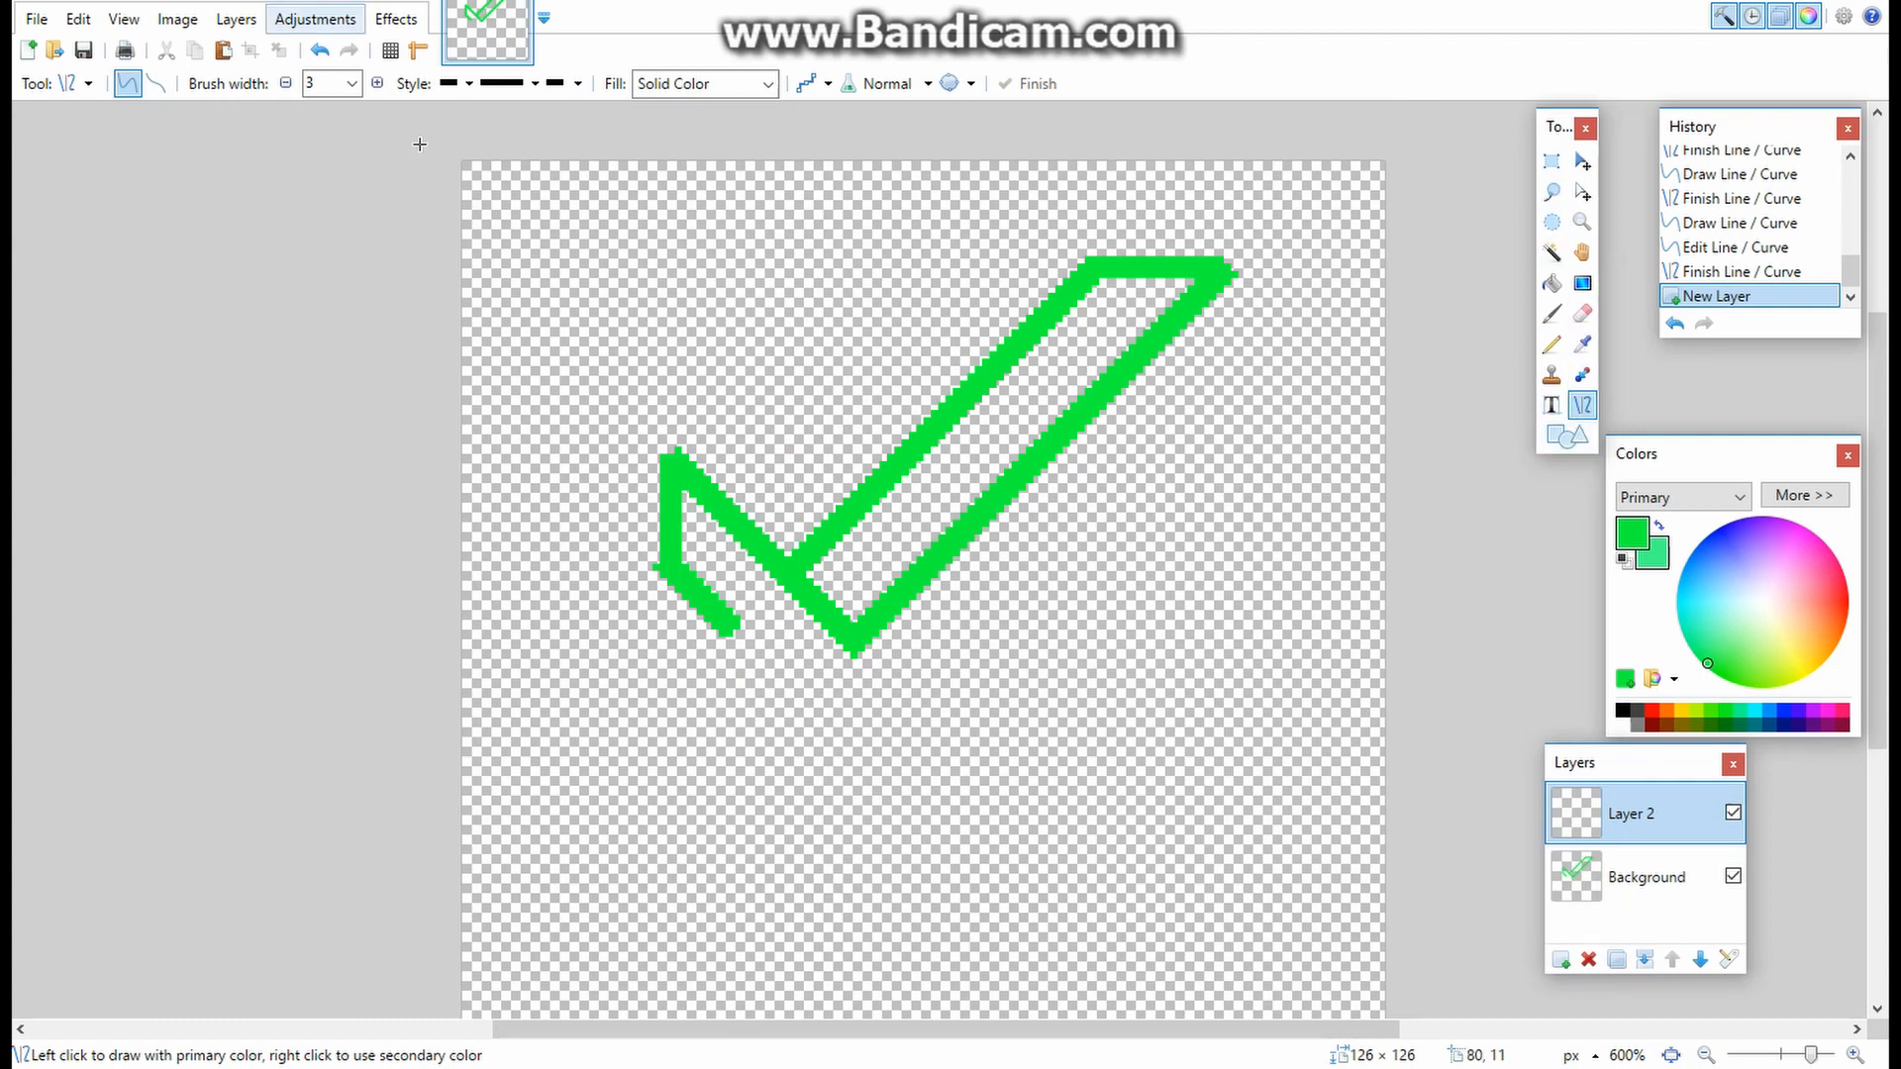
click(352, 87)
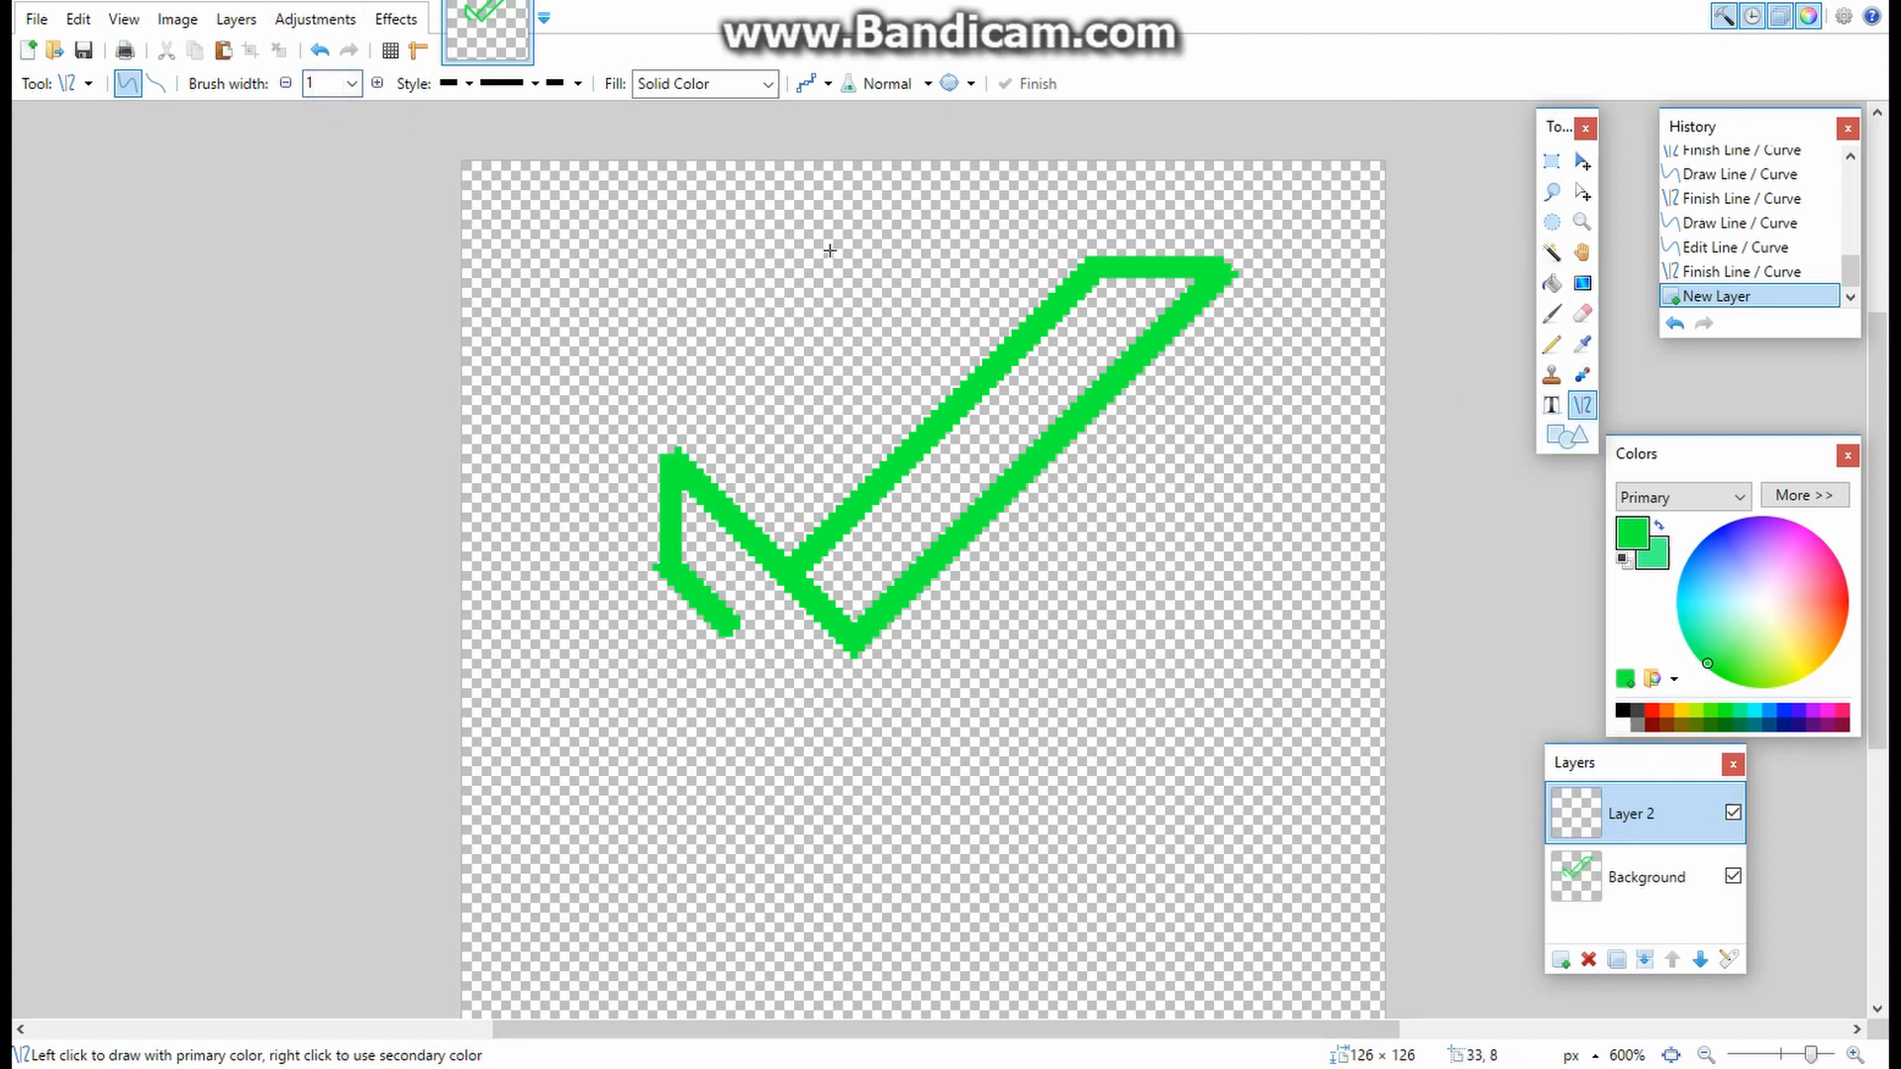
click(1848, 600)
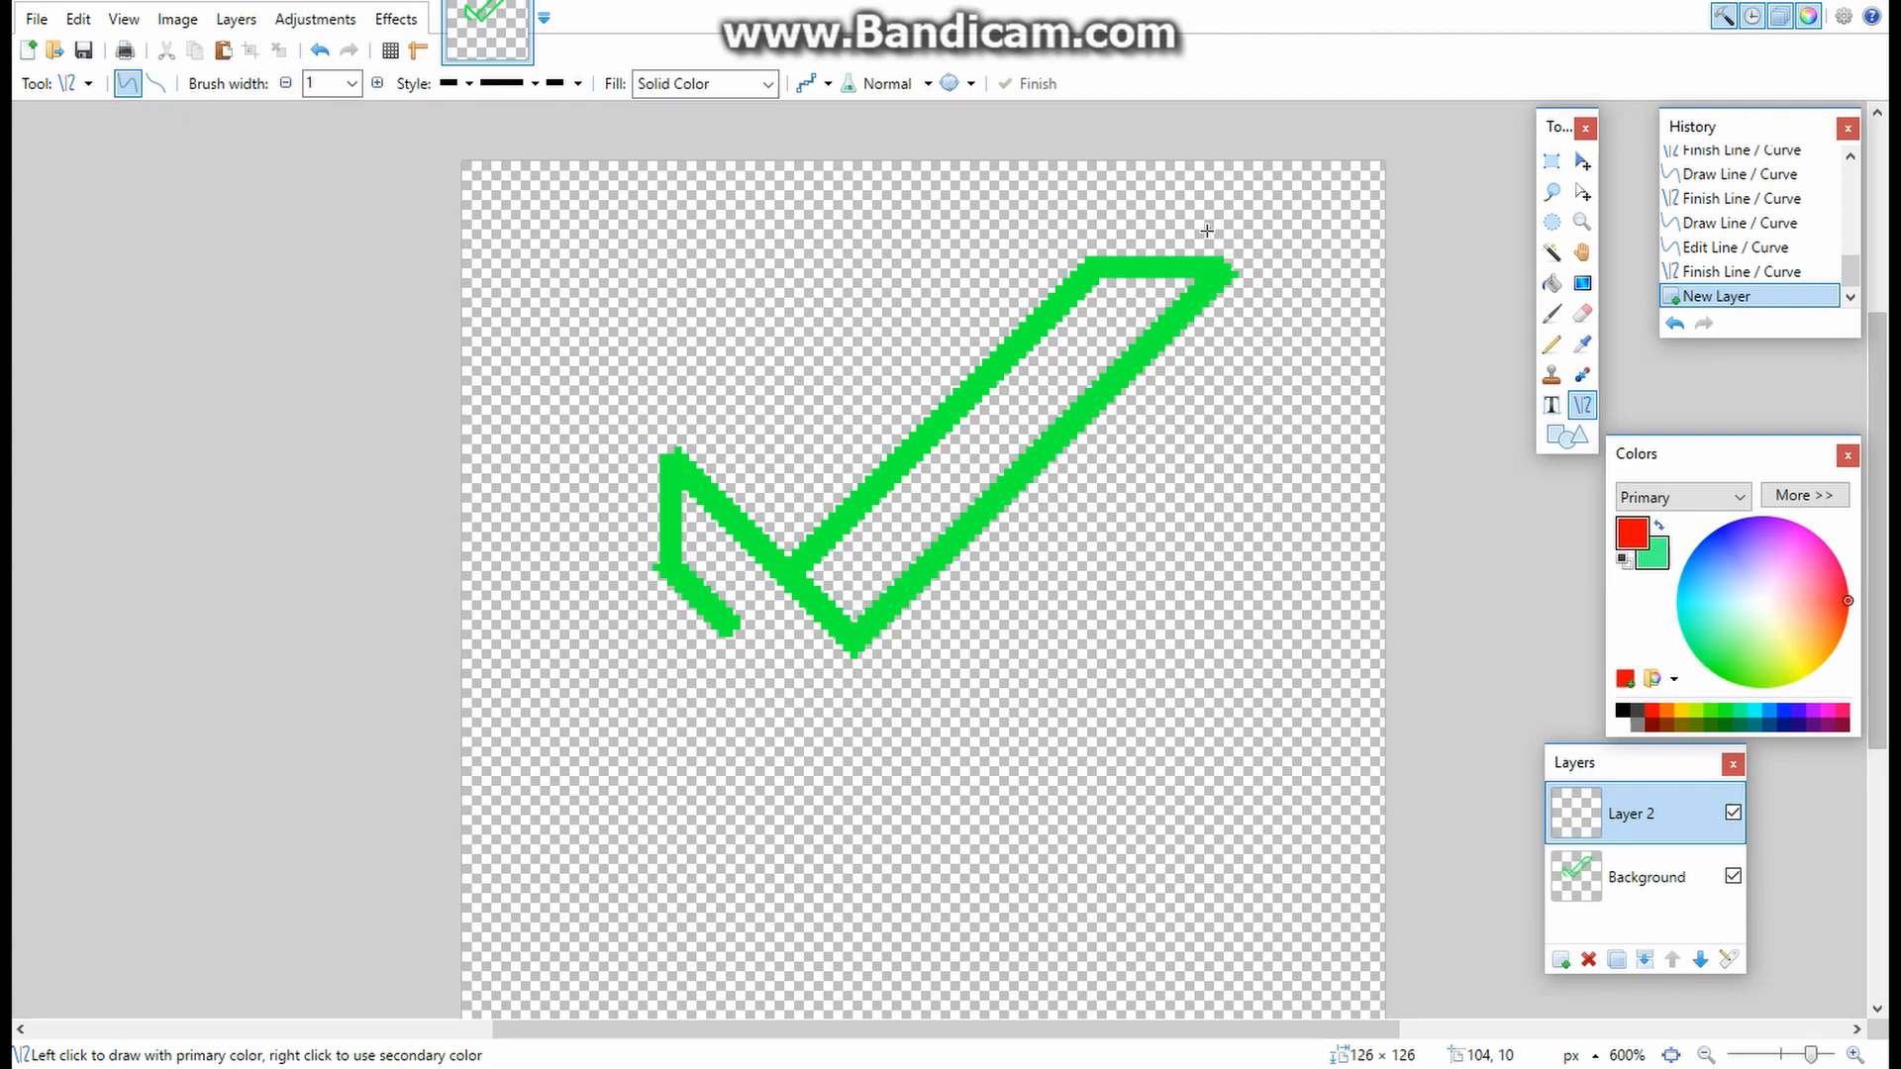
- Draw a red 45° guide line about 100 pixels long from the long bar's upper edge down between the parallel green lines
mouse_move(1155, 267)
mouse_down()
mouse_move(969, 451)
mouse_move(851, 525)
mouse_move(807, 612)
mouse_move(634, 787)
mouse_up()
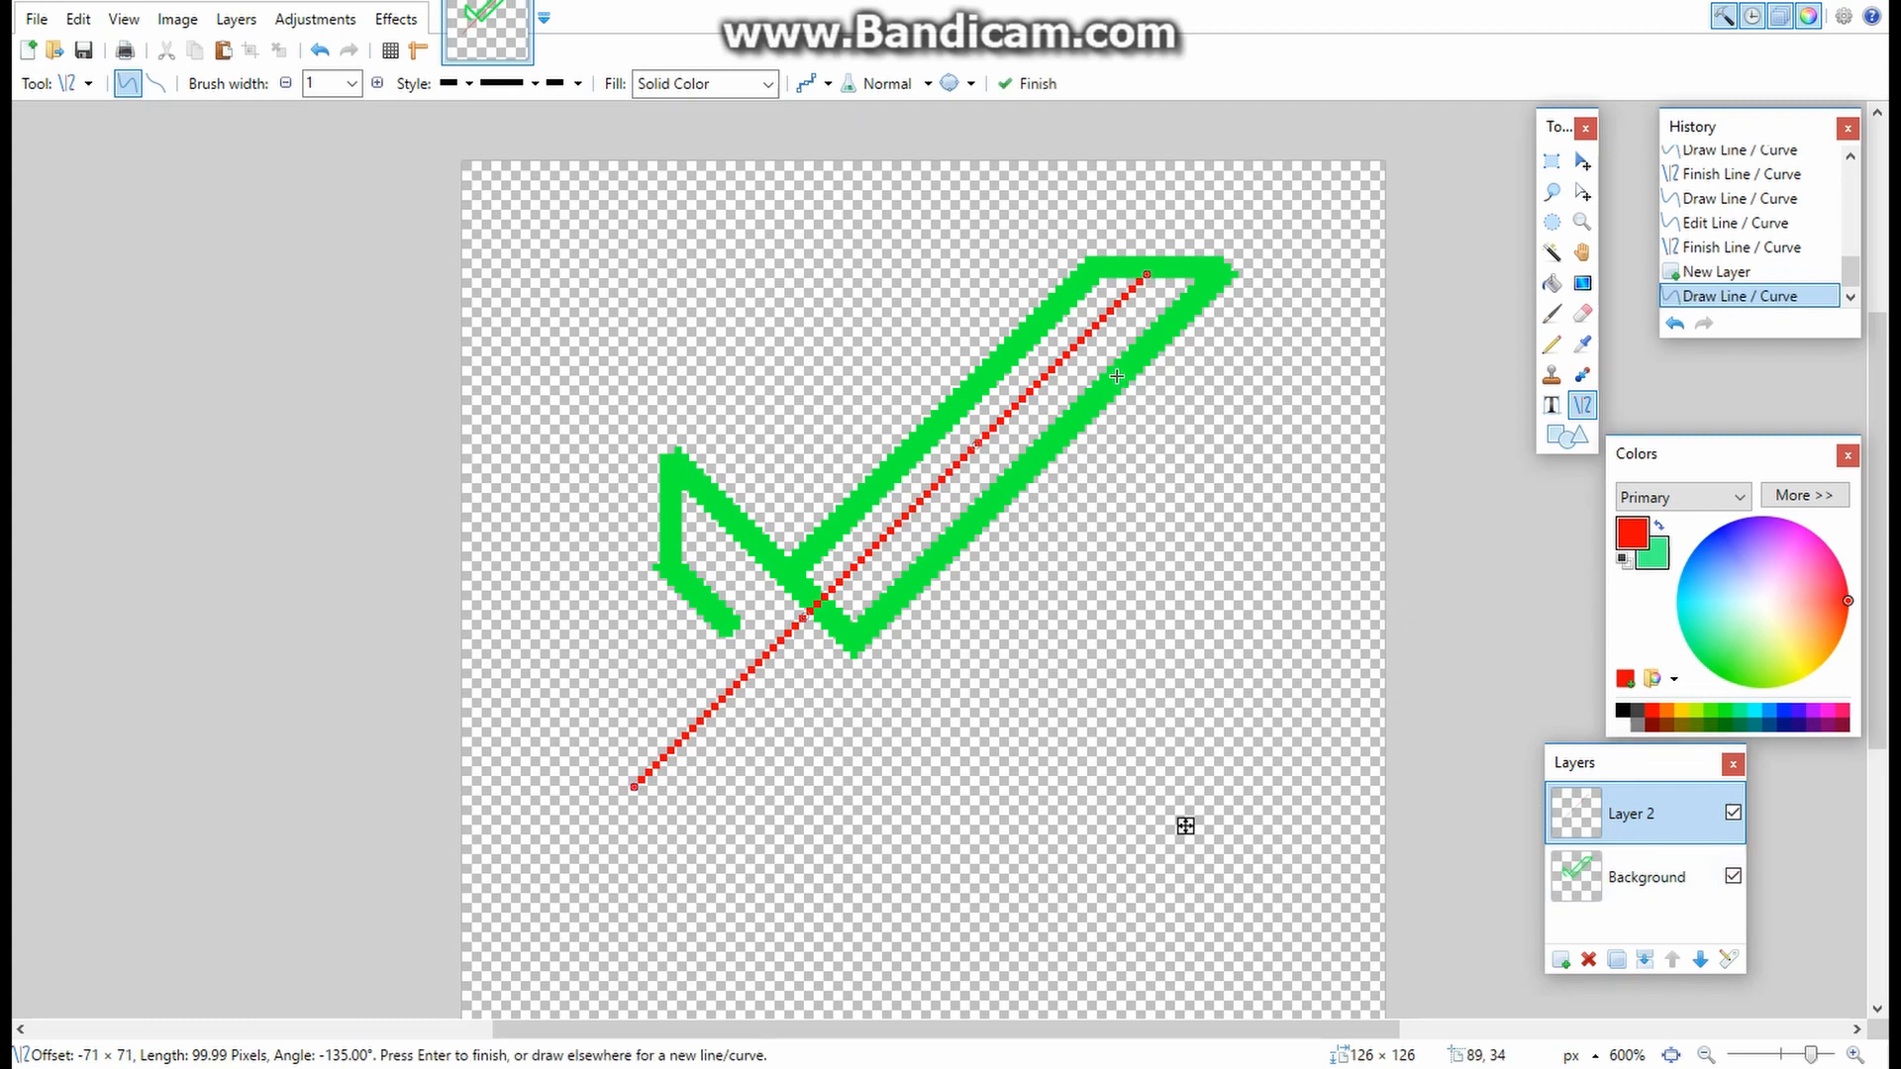
scroll(1117, 376, up, 6)
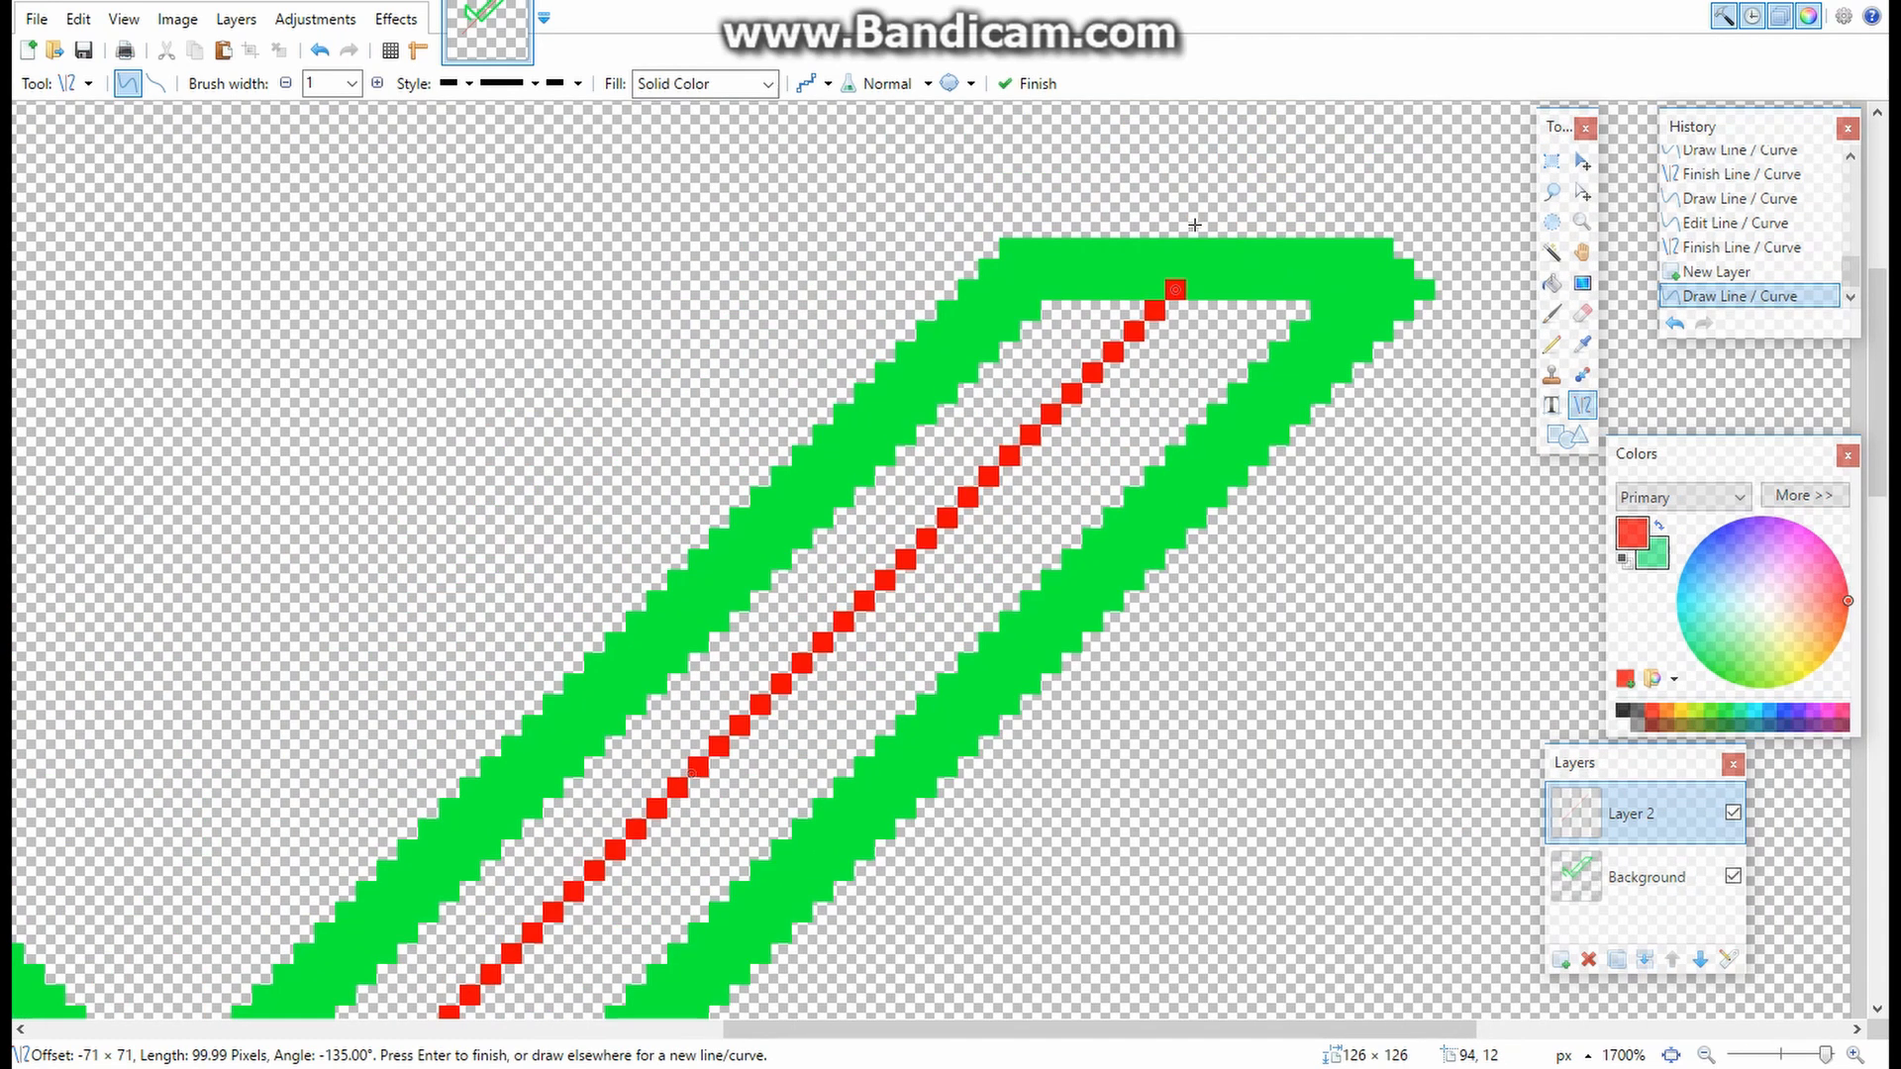
scroll(1191, 229, up, 3)
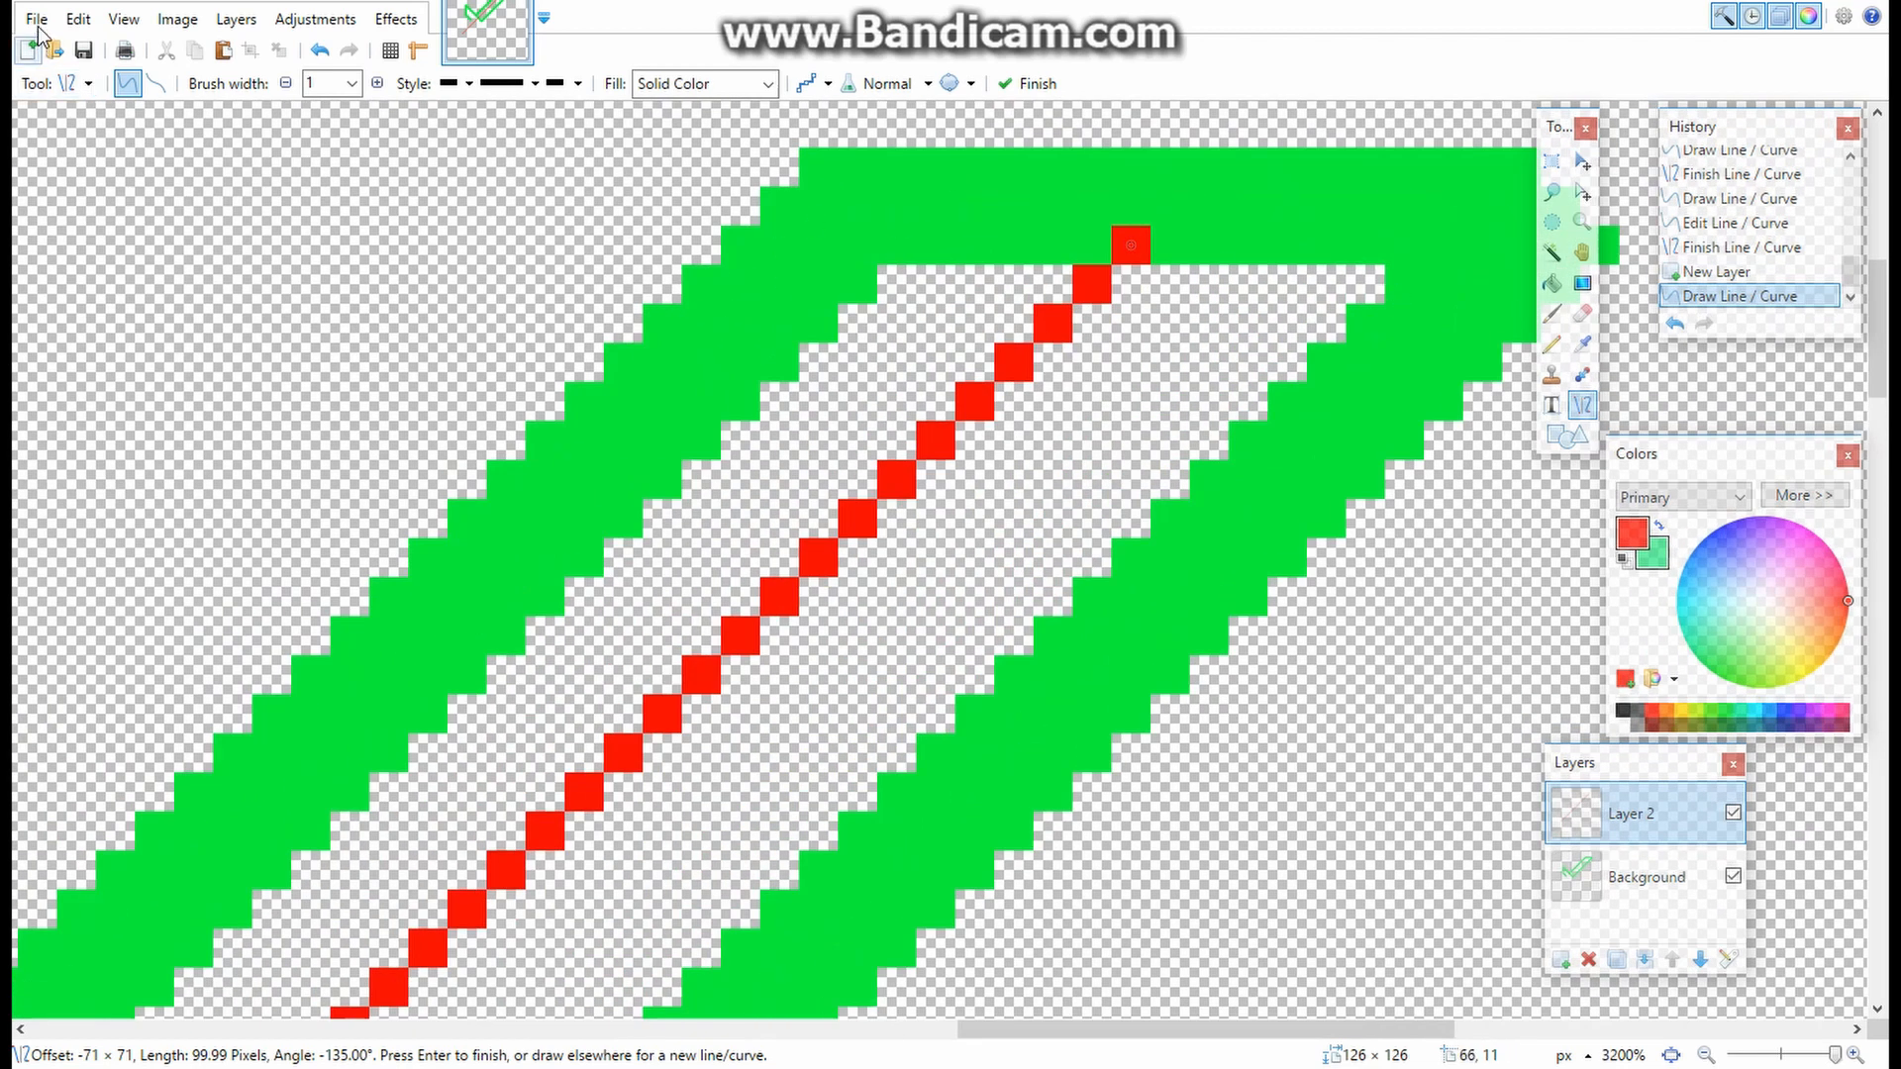
- Redraw the red guide at 45°, about 72 pixels long, from the middle of the bar's closed lower end up past its upper edge
click(1551, 161)
drag(1113, 229, 827, 260)
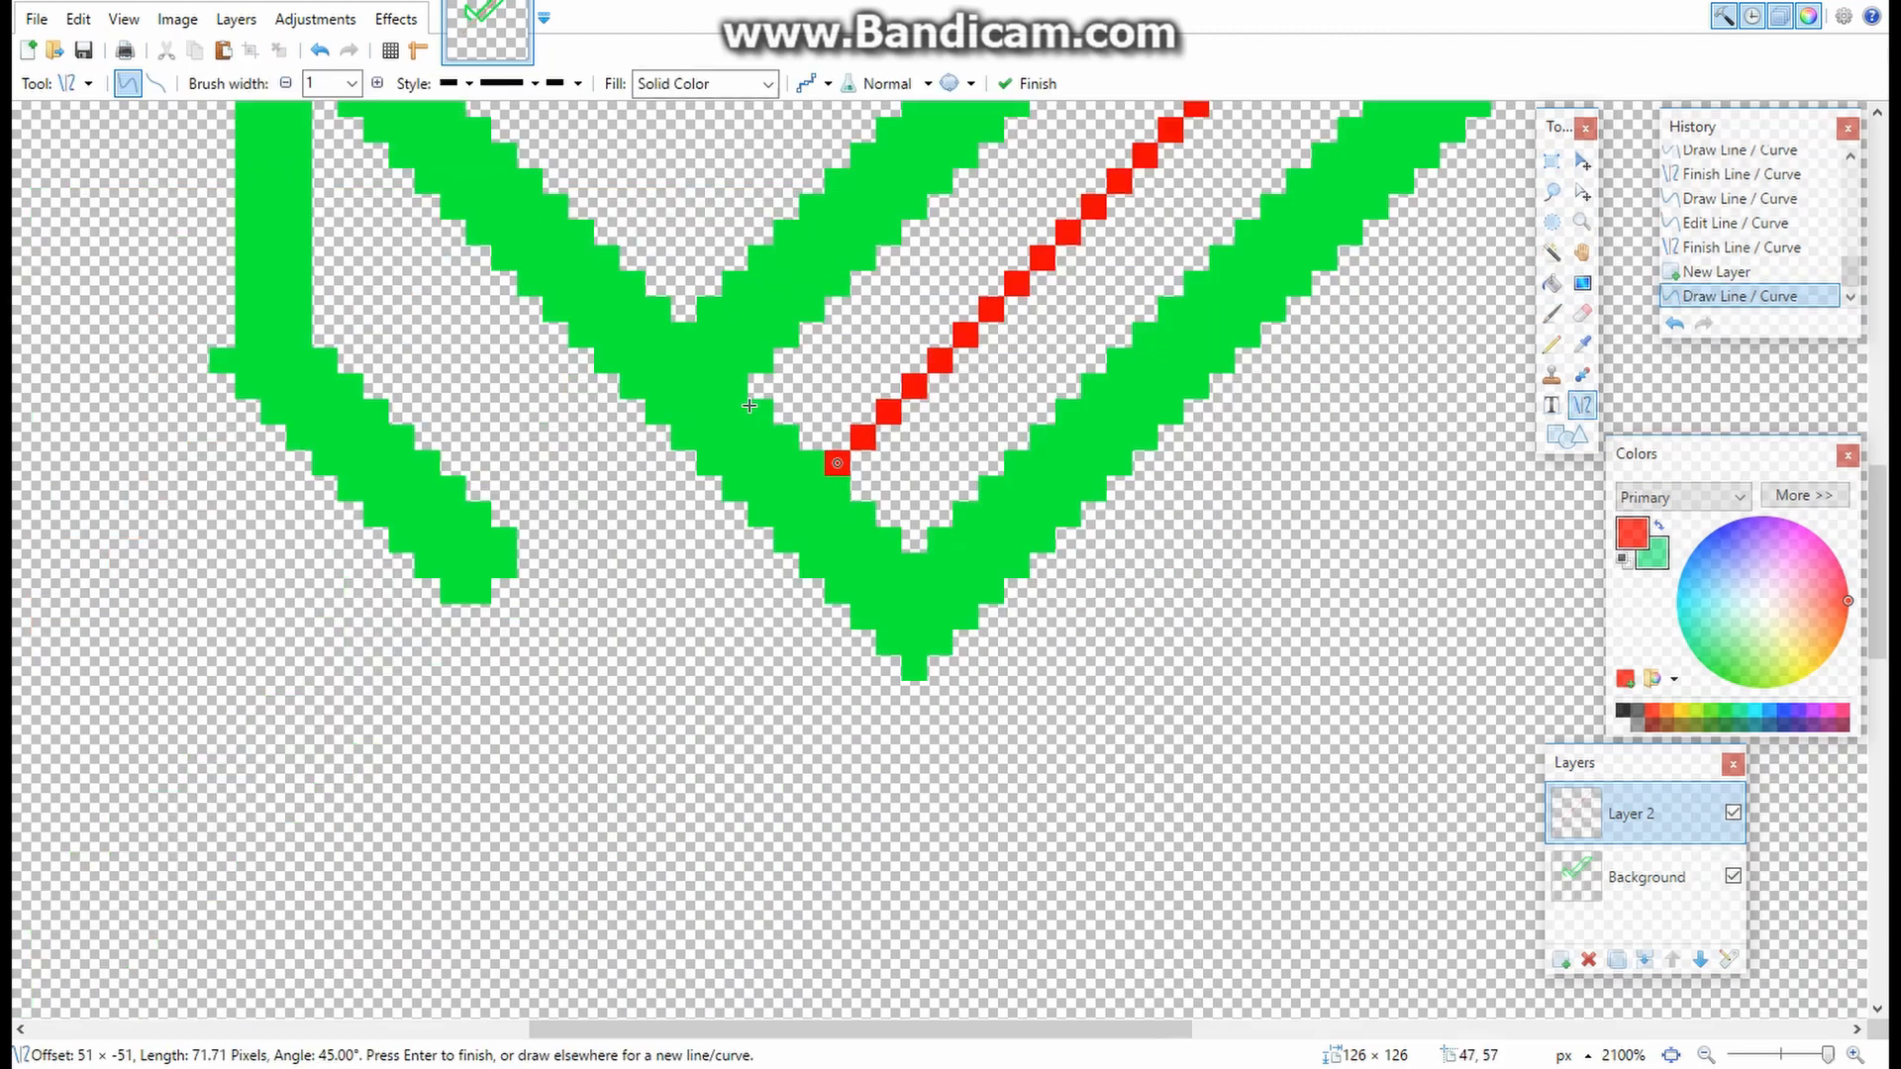
scroll(820, 433, down, 4)
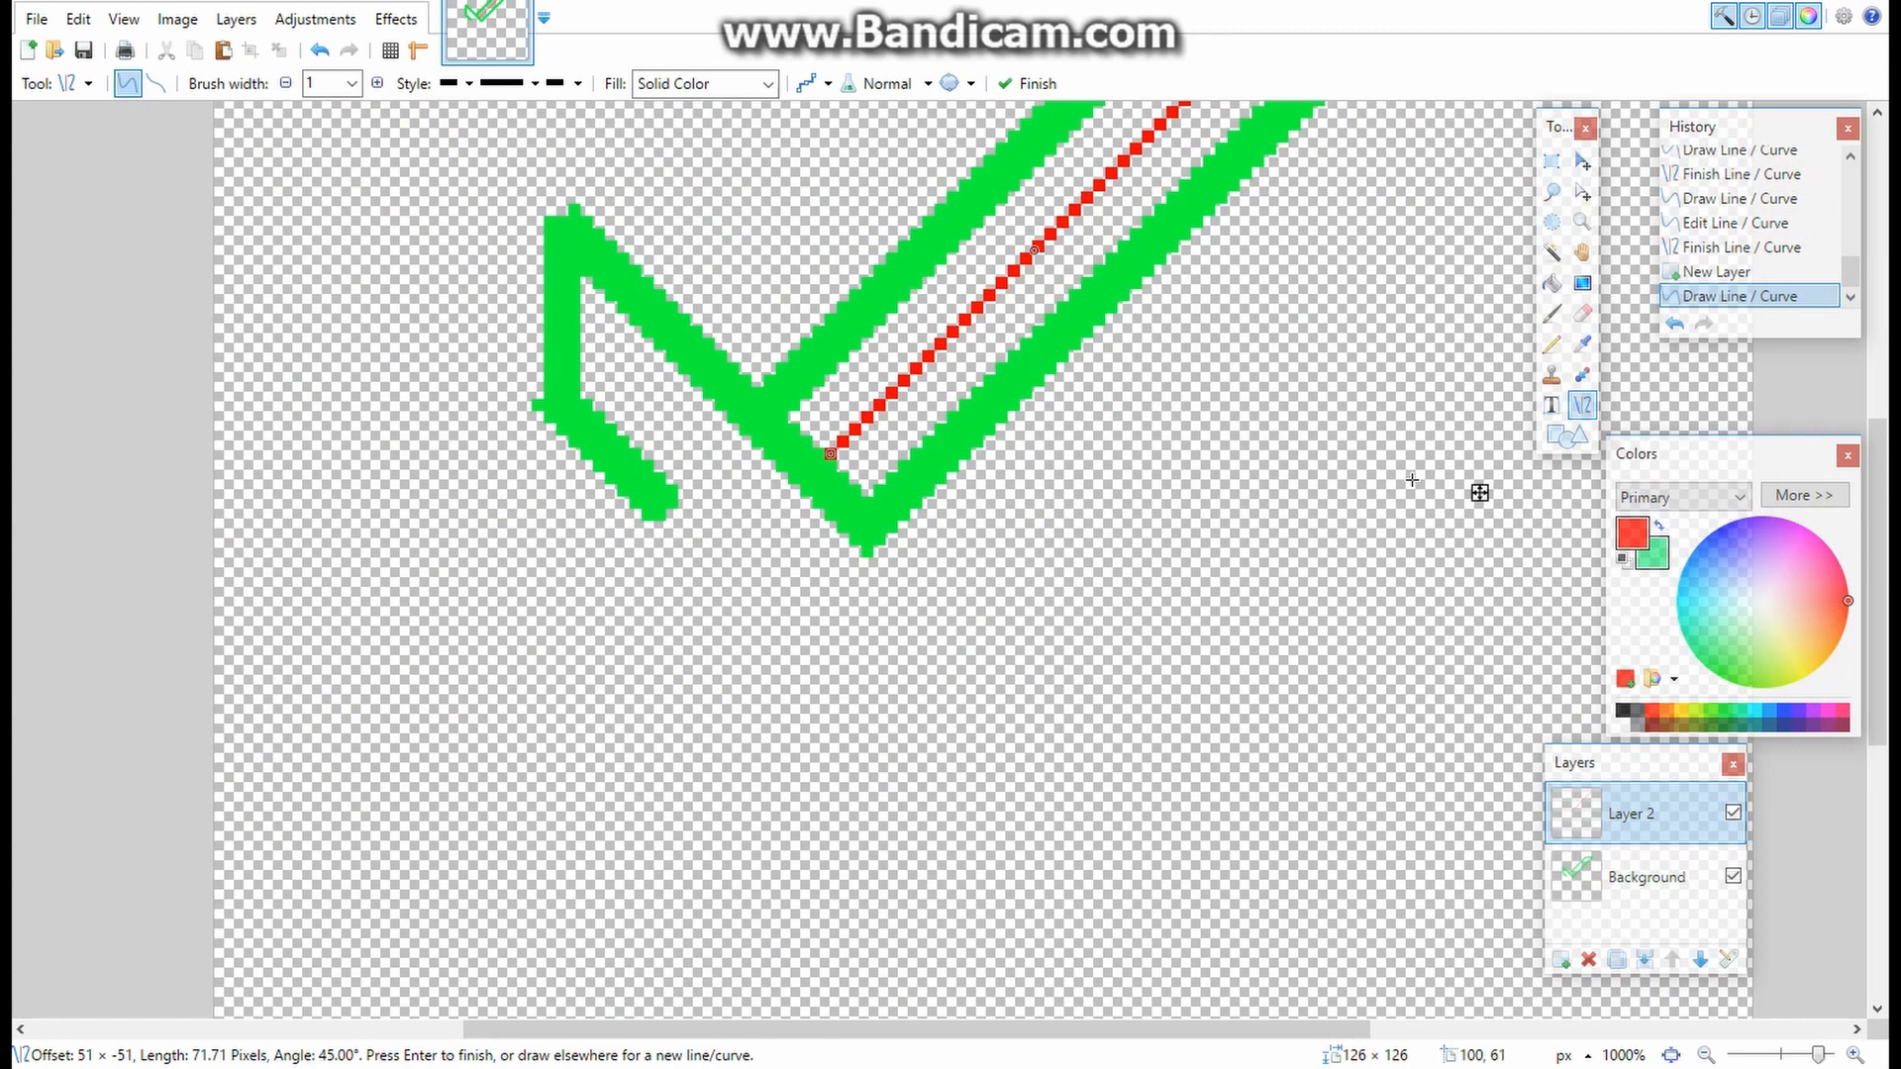
scroll(1392, 419, up, 3)
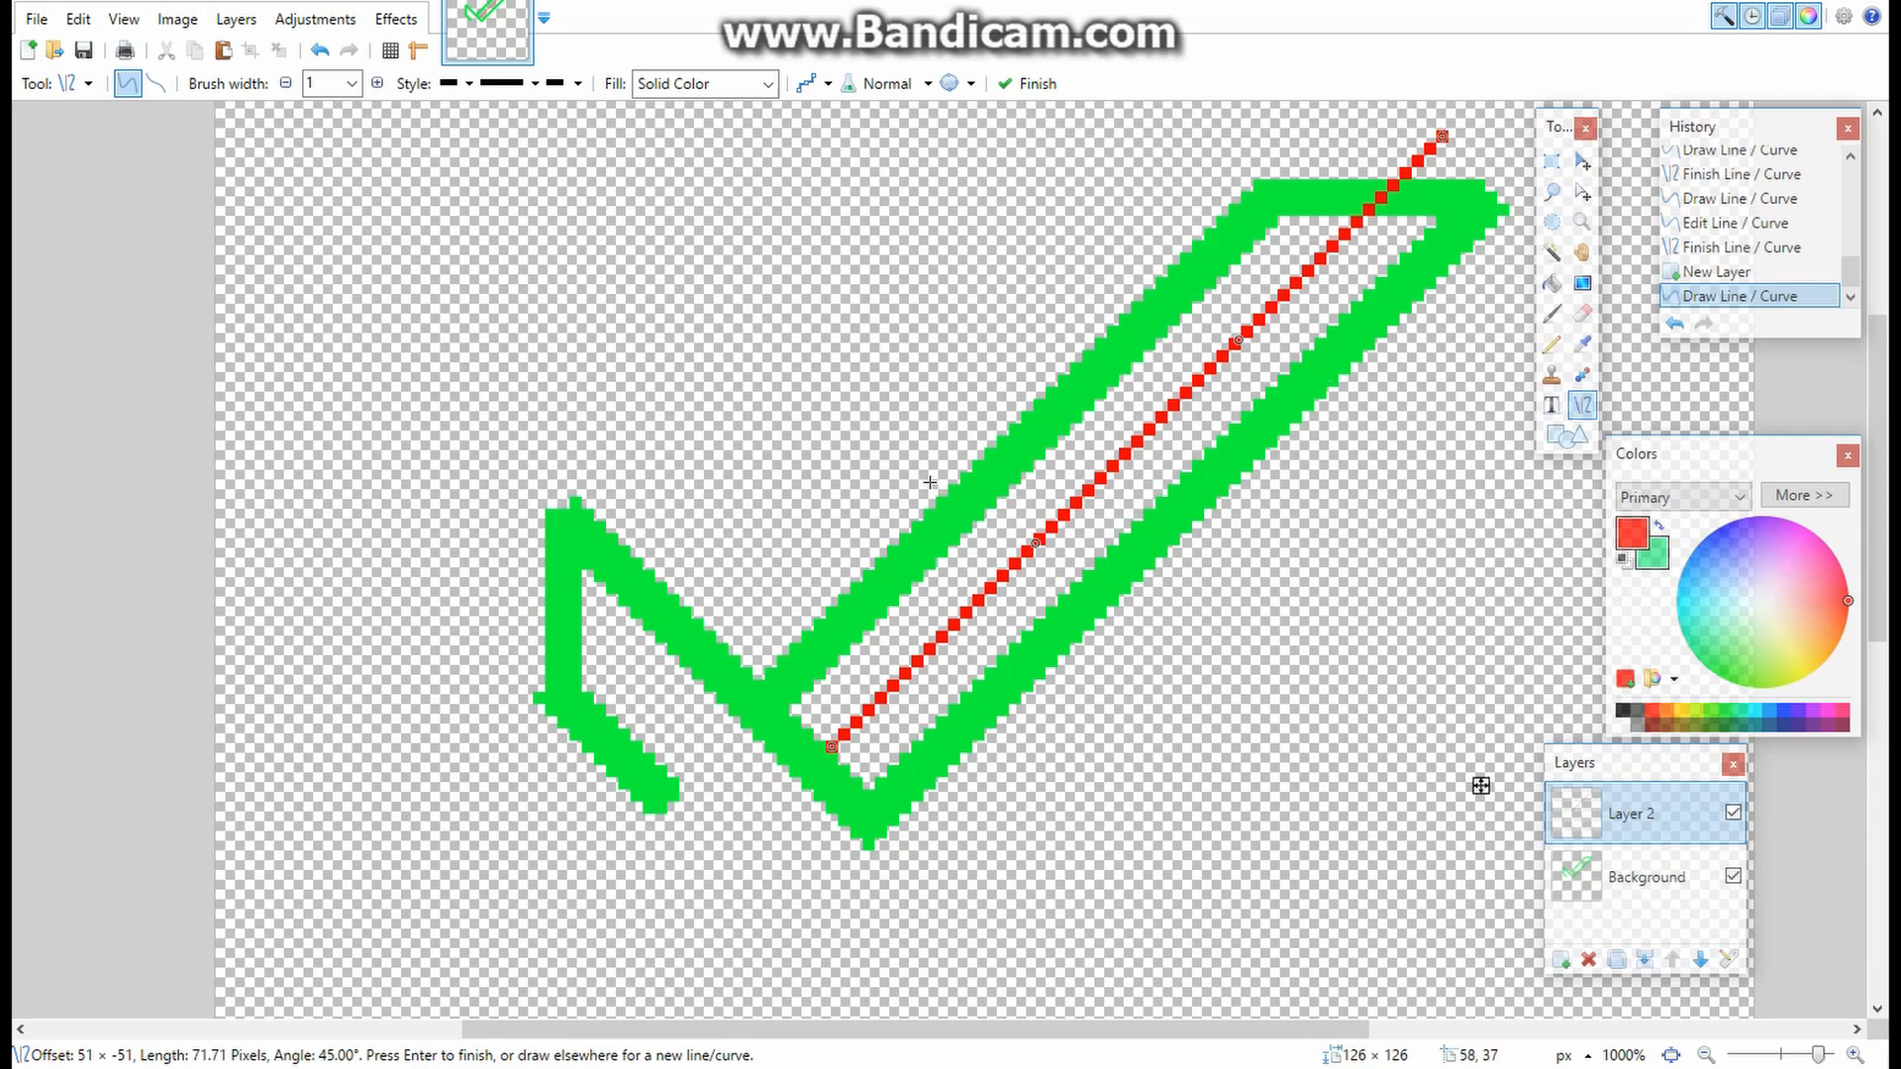
- Extend the red guide at 45° by about 42 pixels from its lower end, down and left past the green bar
scroll(679, 763, up, 3)
scroll(777, 763, down, 4)
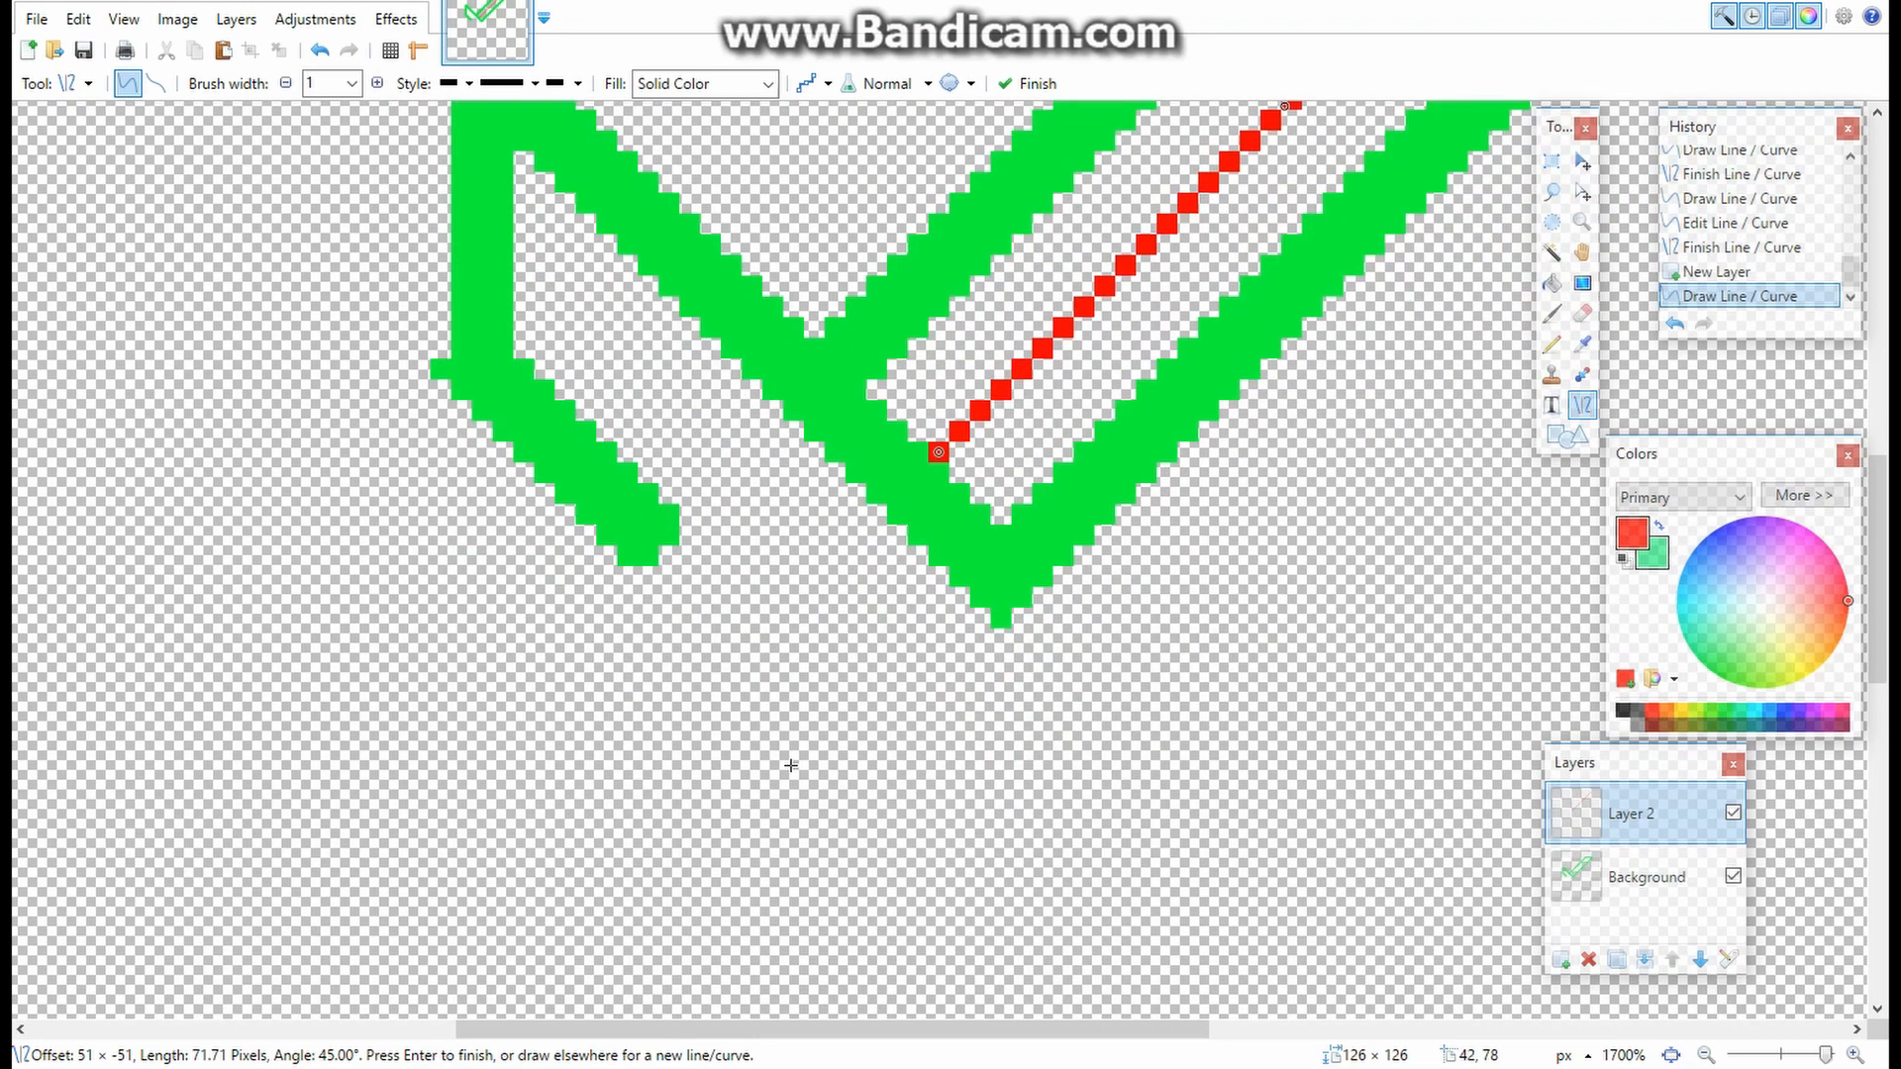
drag(922, 325, 318, 776)
key(ctrl+z)
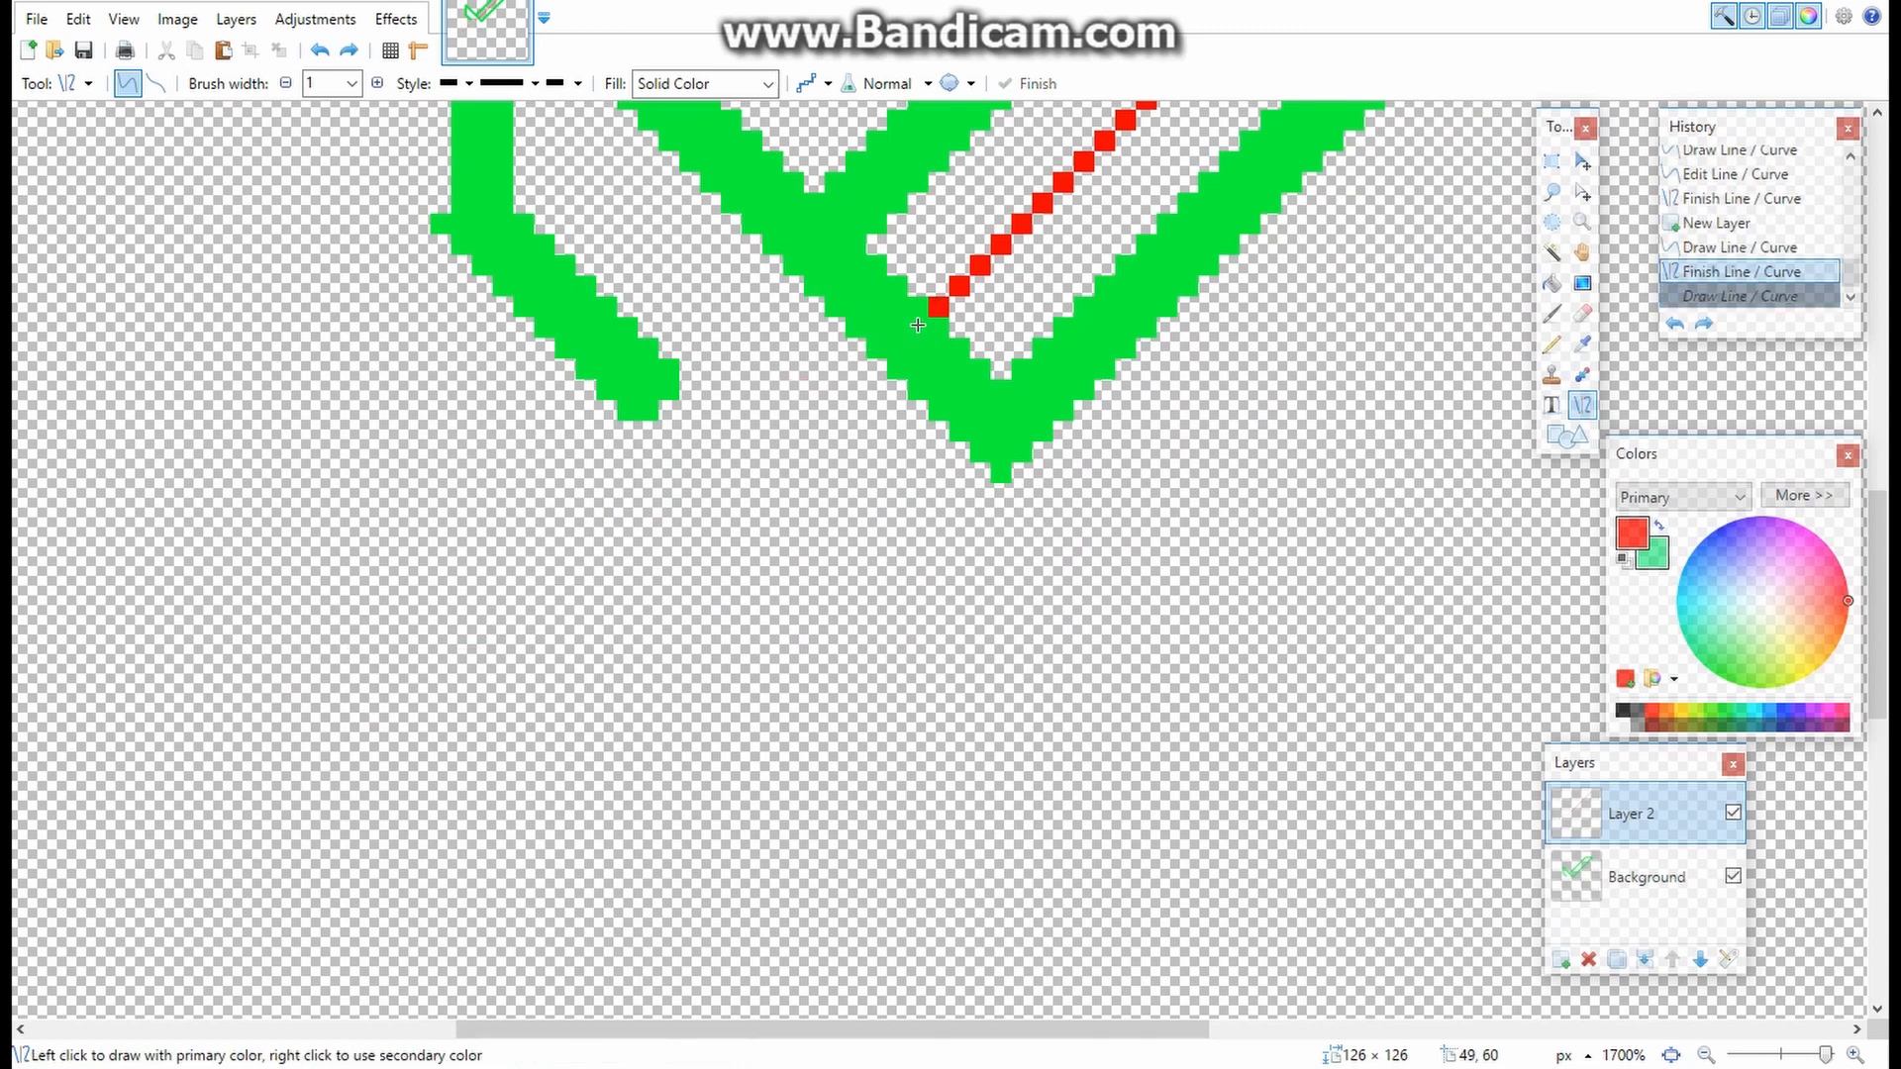
drag(920, 331, 315, 929)
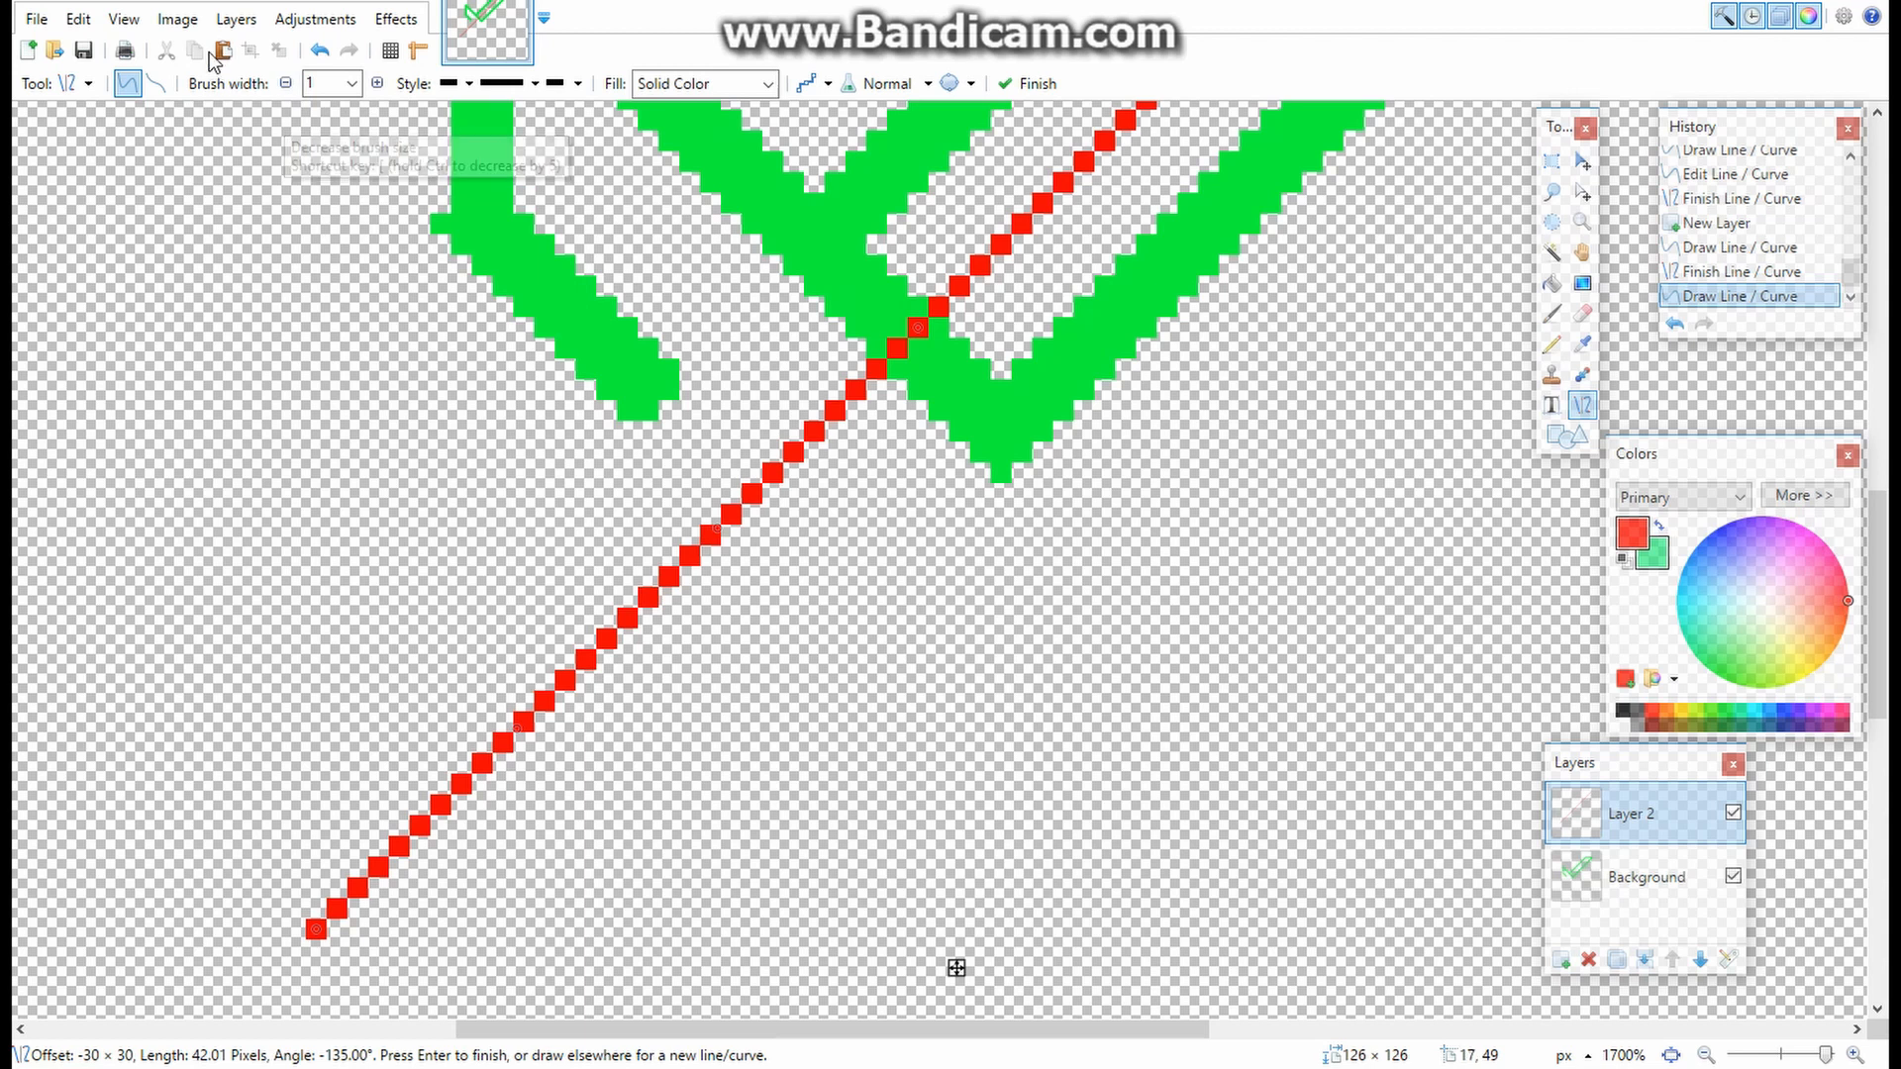
- Try a brush width of 3 on the guide extension, set it back to 1 and finish the line
double_click(333, 89)
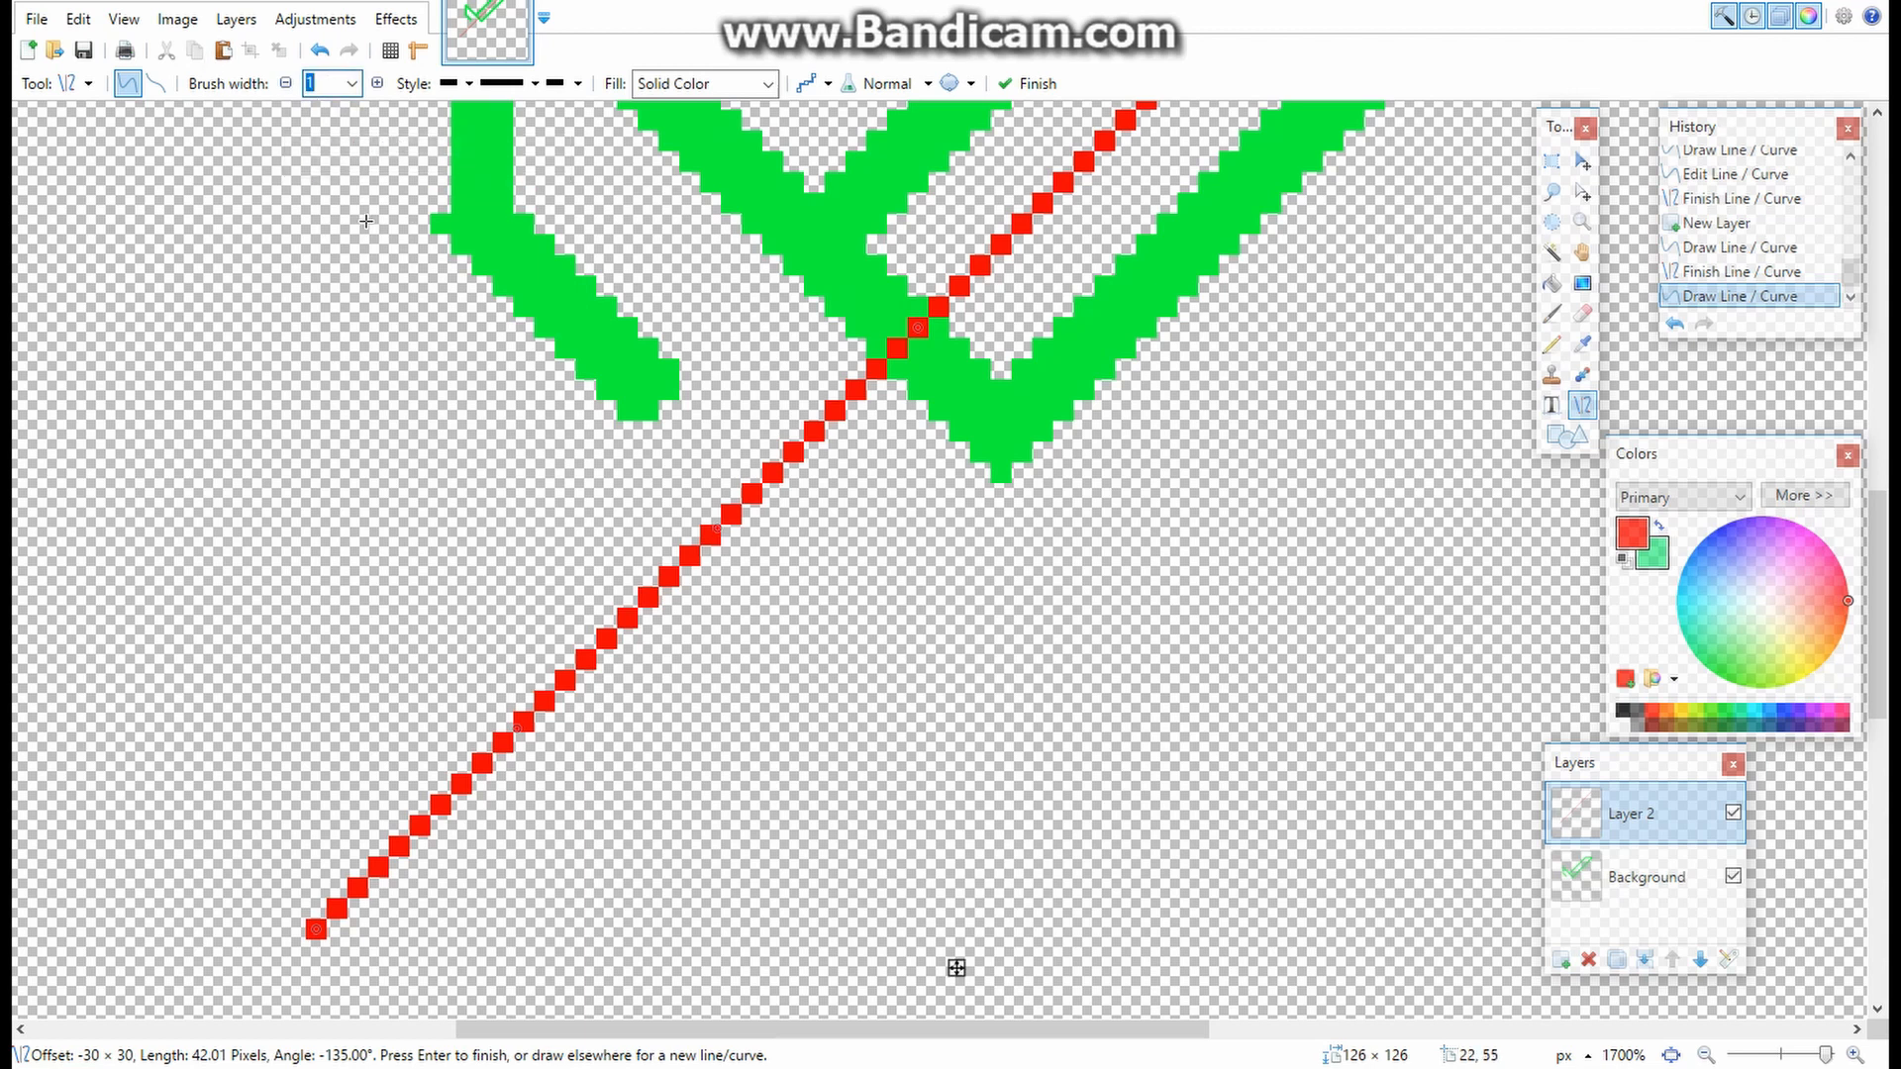
text(3)
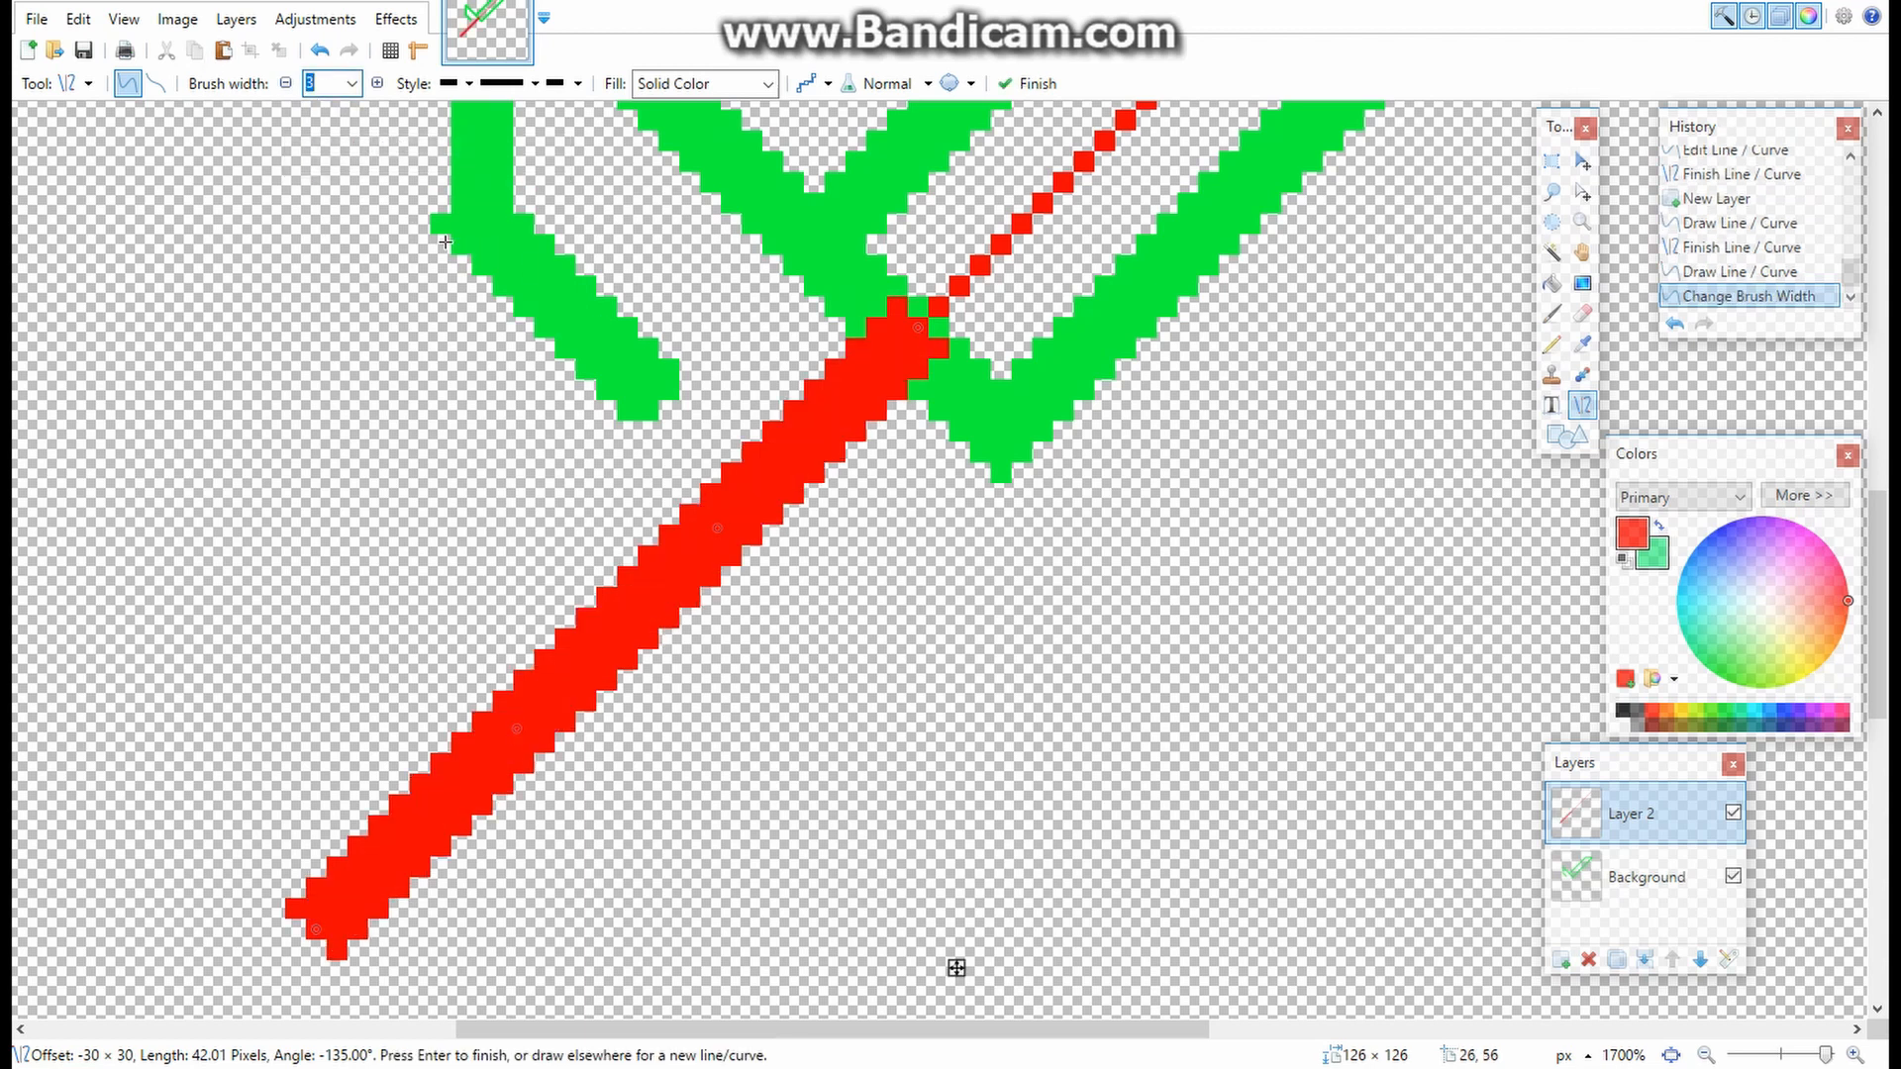
text(1)
key(Return)
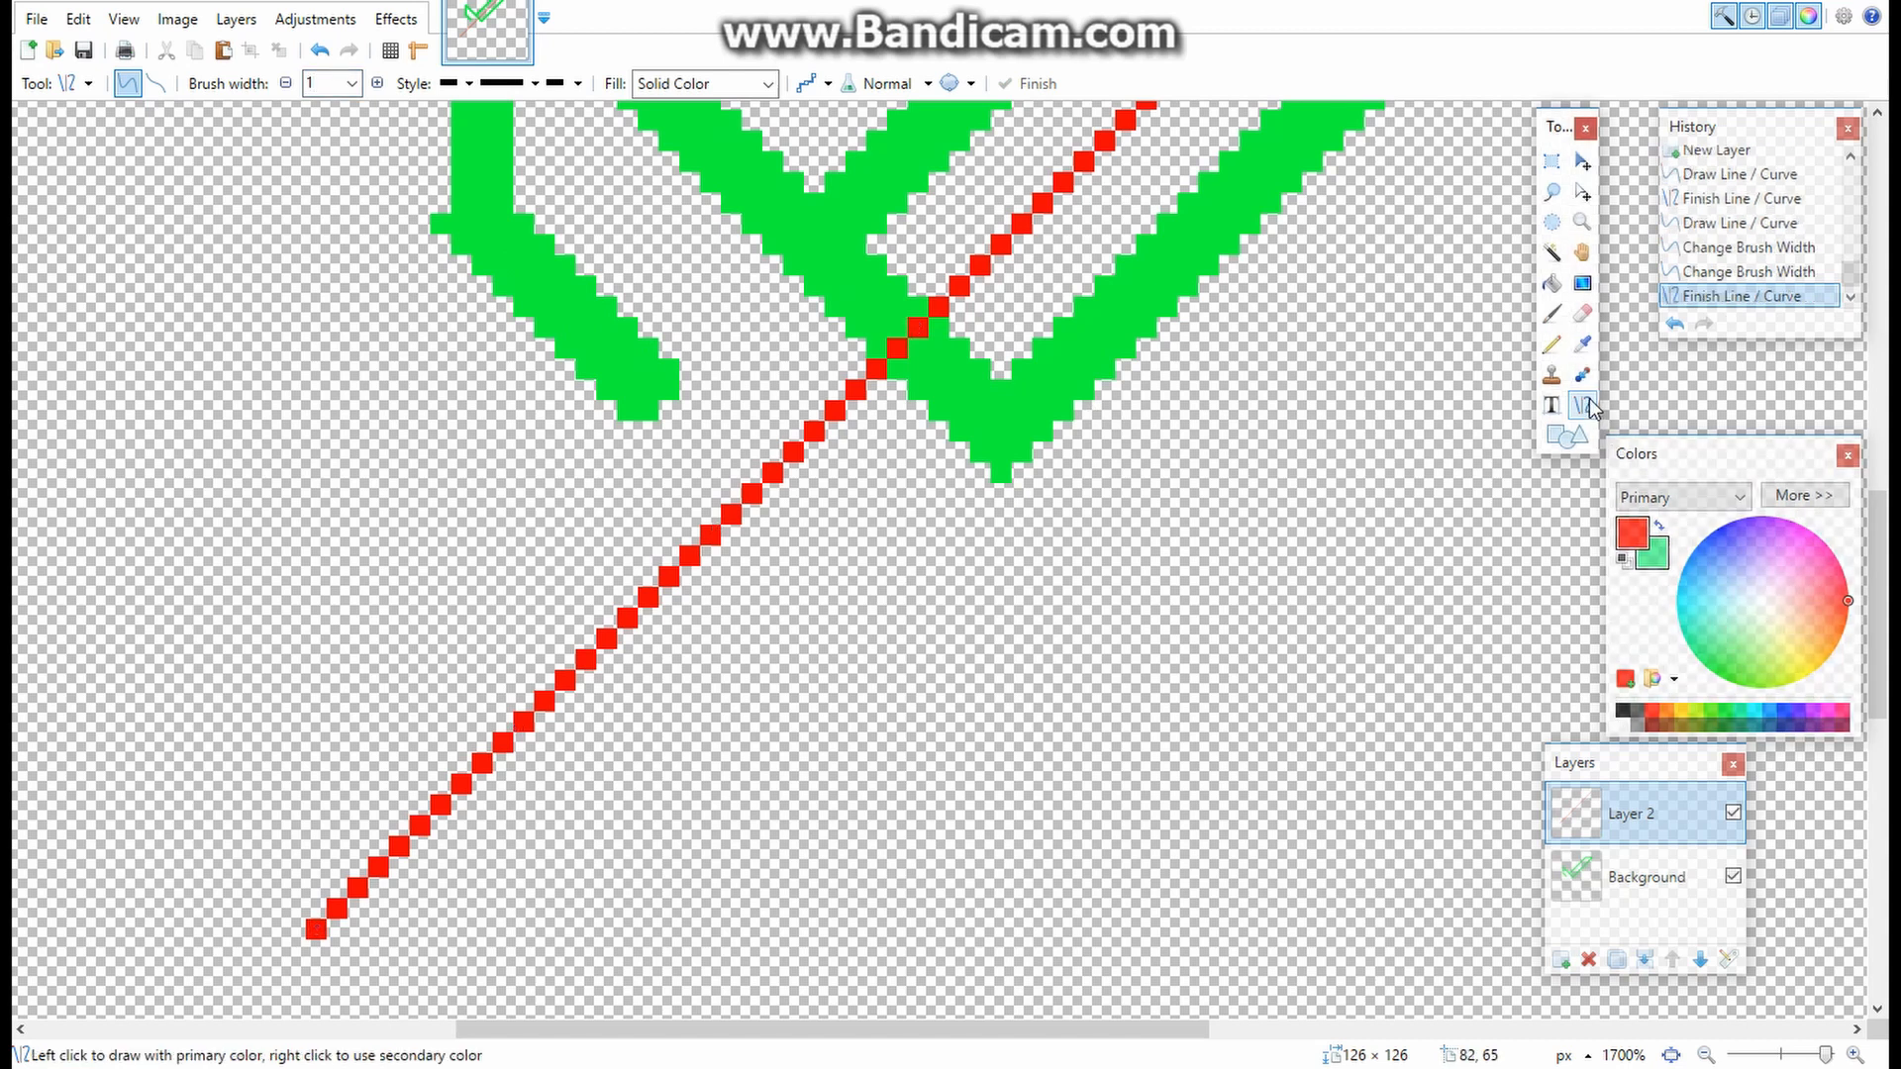
- Set the brush width to 3 and, on the Background layer, pick the drawing's green as the primary color
click(332, 87)
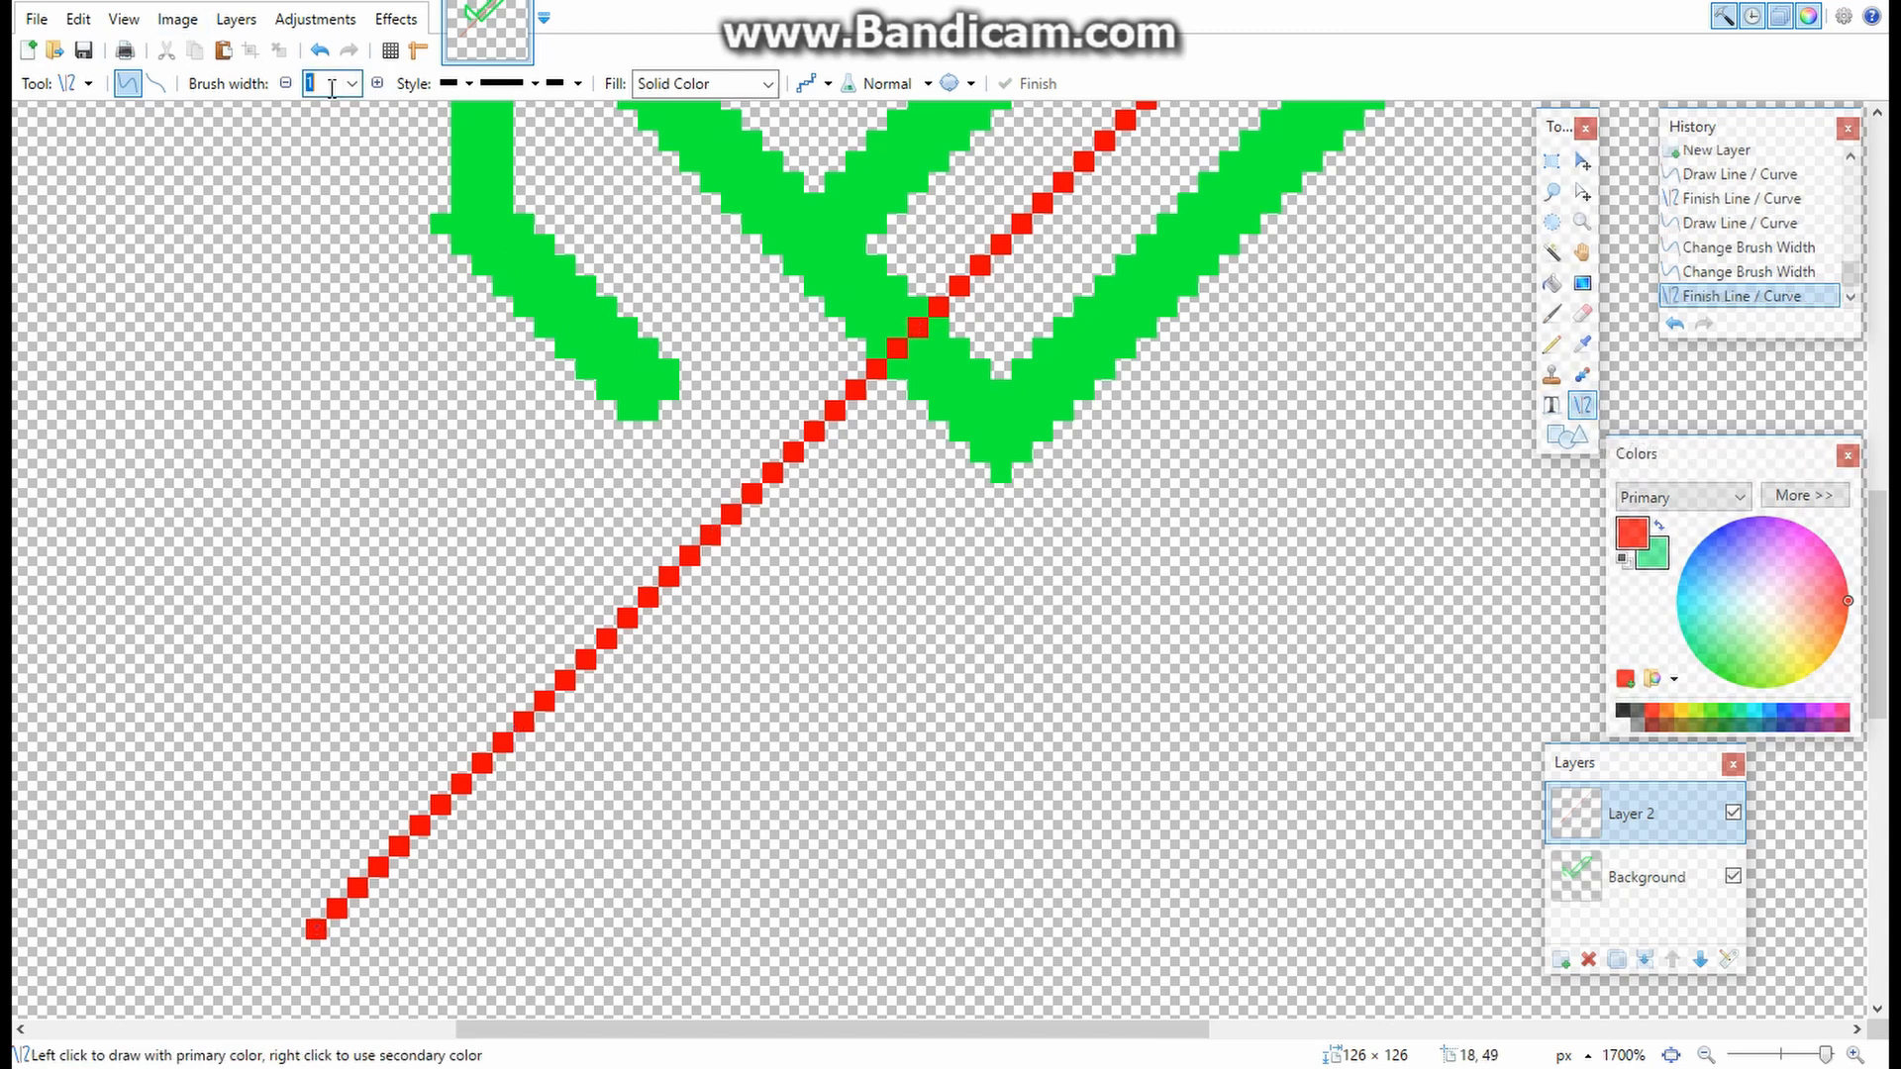
click(1646, 875)
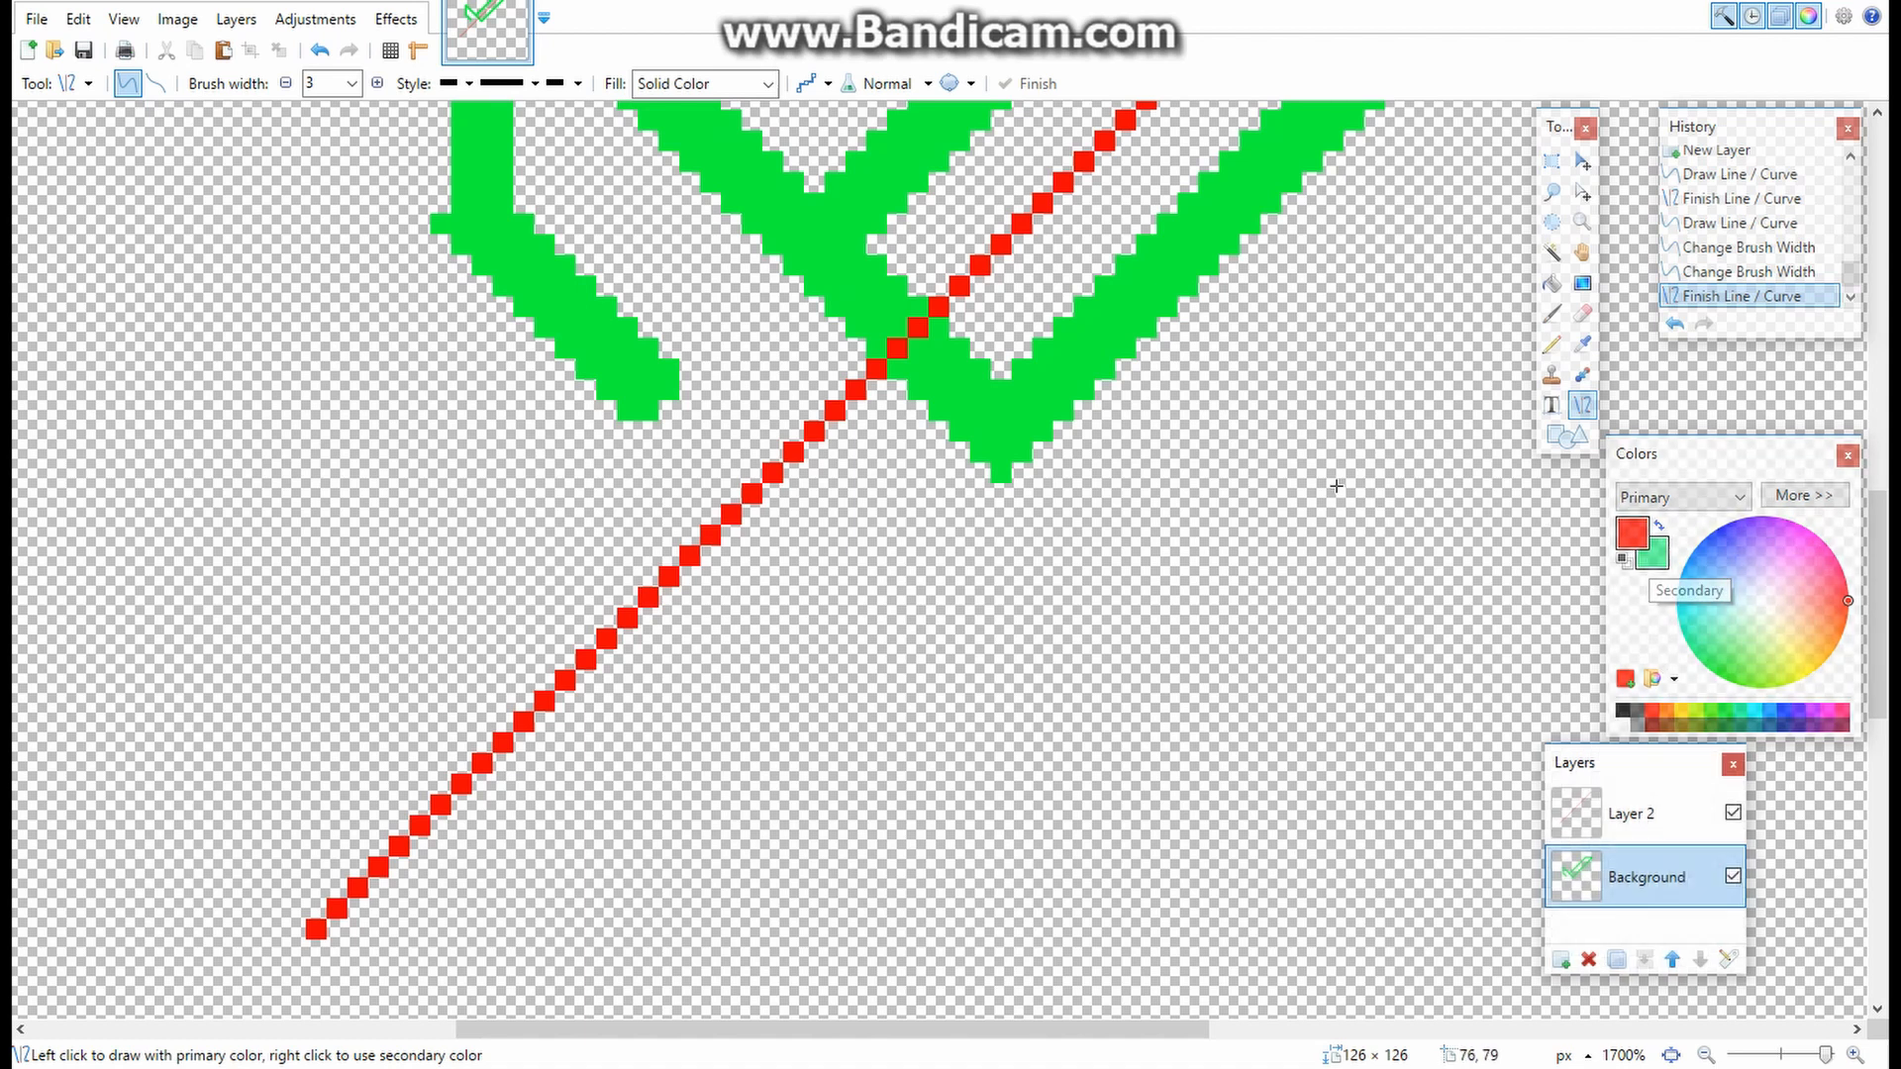
key(k)
click(638, 387)
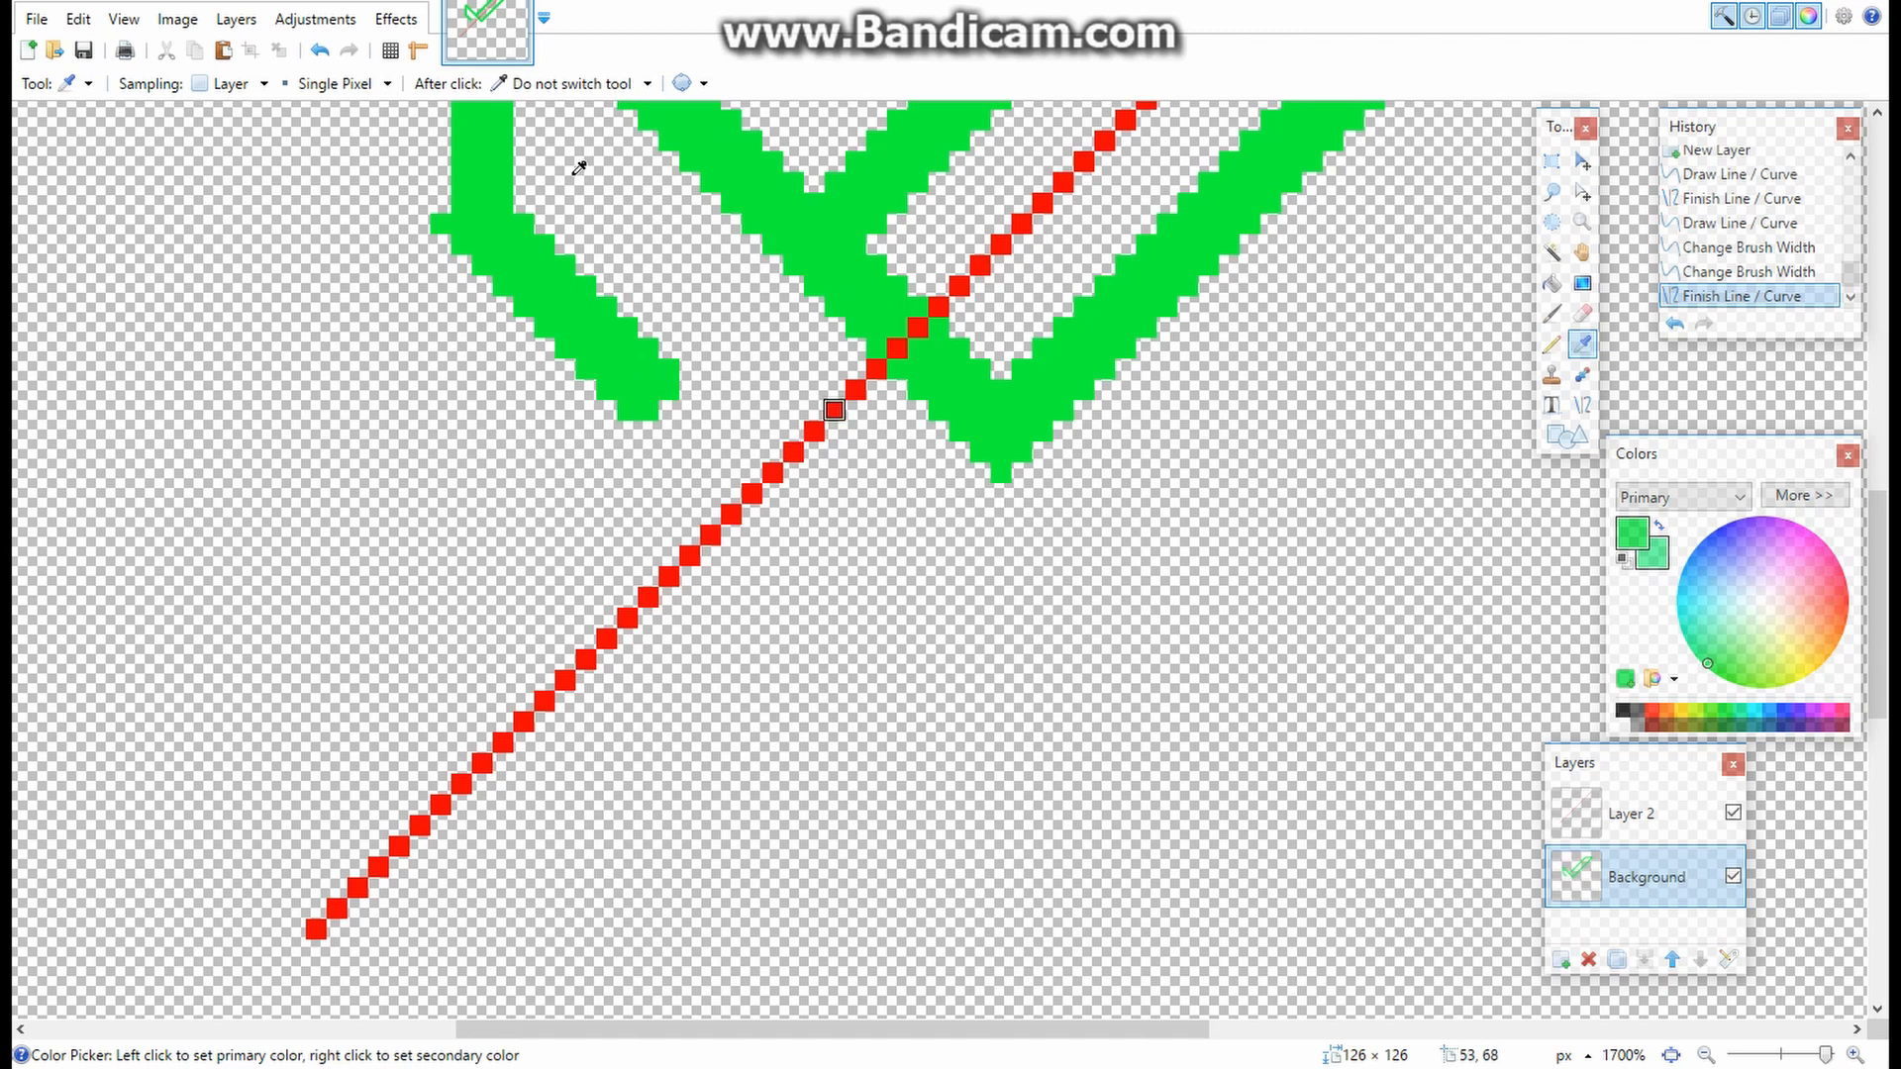
- Draw a green line about 26 pixels long from the short diagonal's free end, down and left at 45° parallel to the red guide
click(1582, 404)
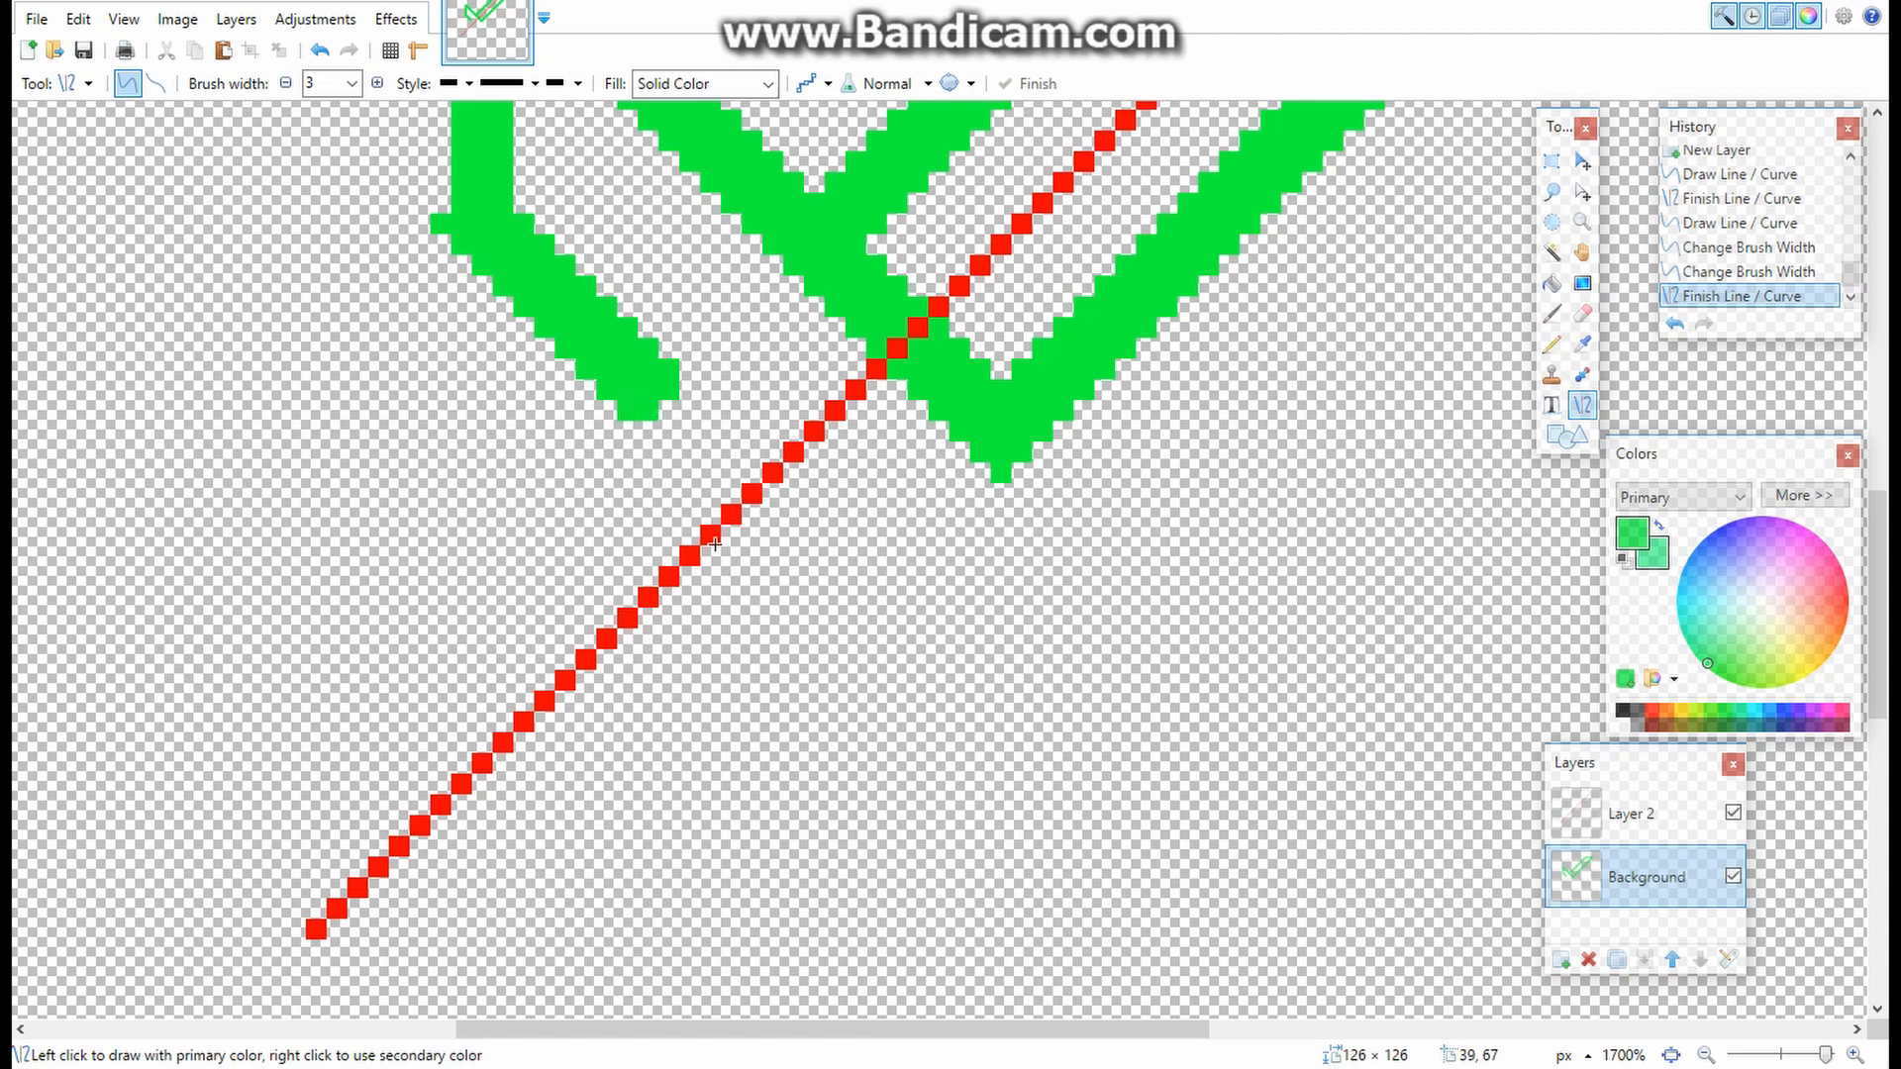
scroll(644, 524, down, 5)
scroll(530, 471, up, 2)
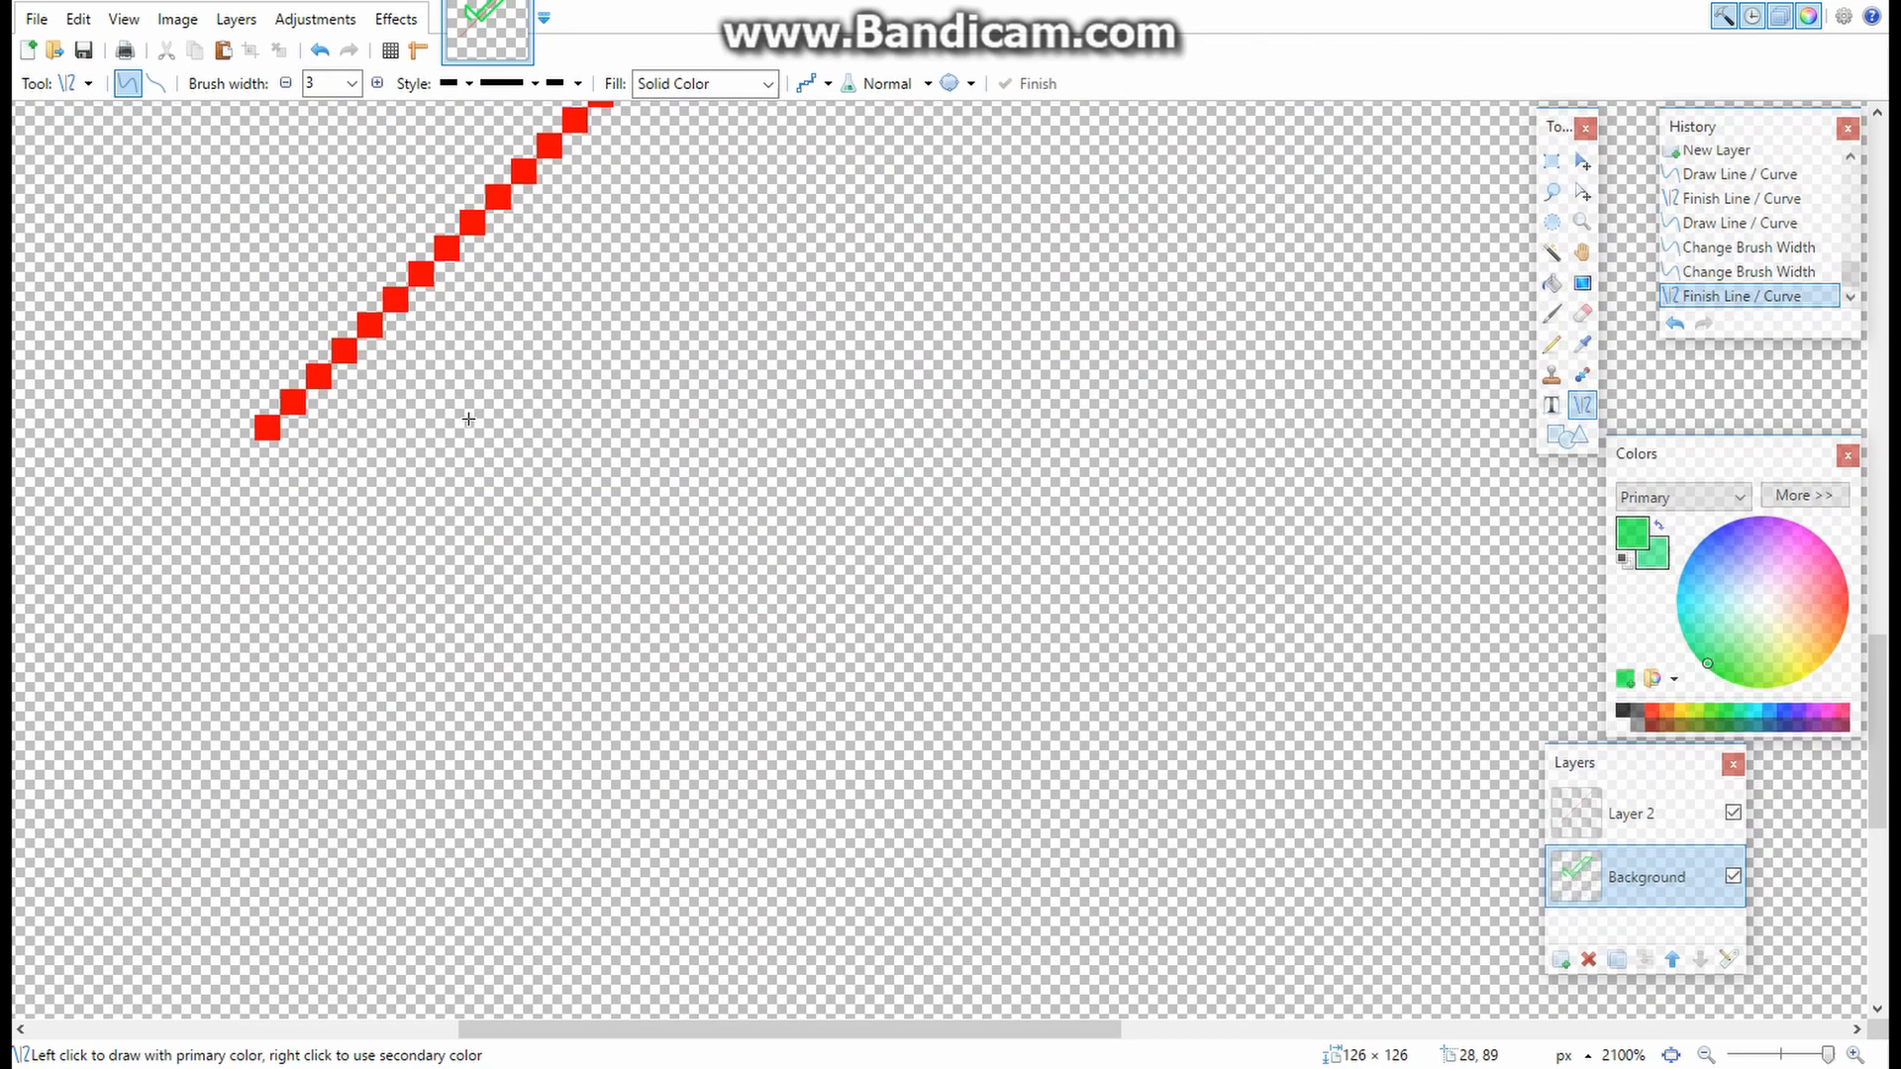
scroll(469, 419, down, 5)
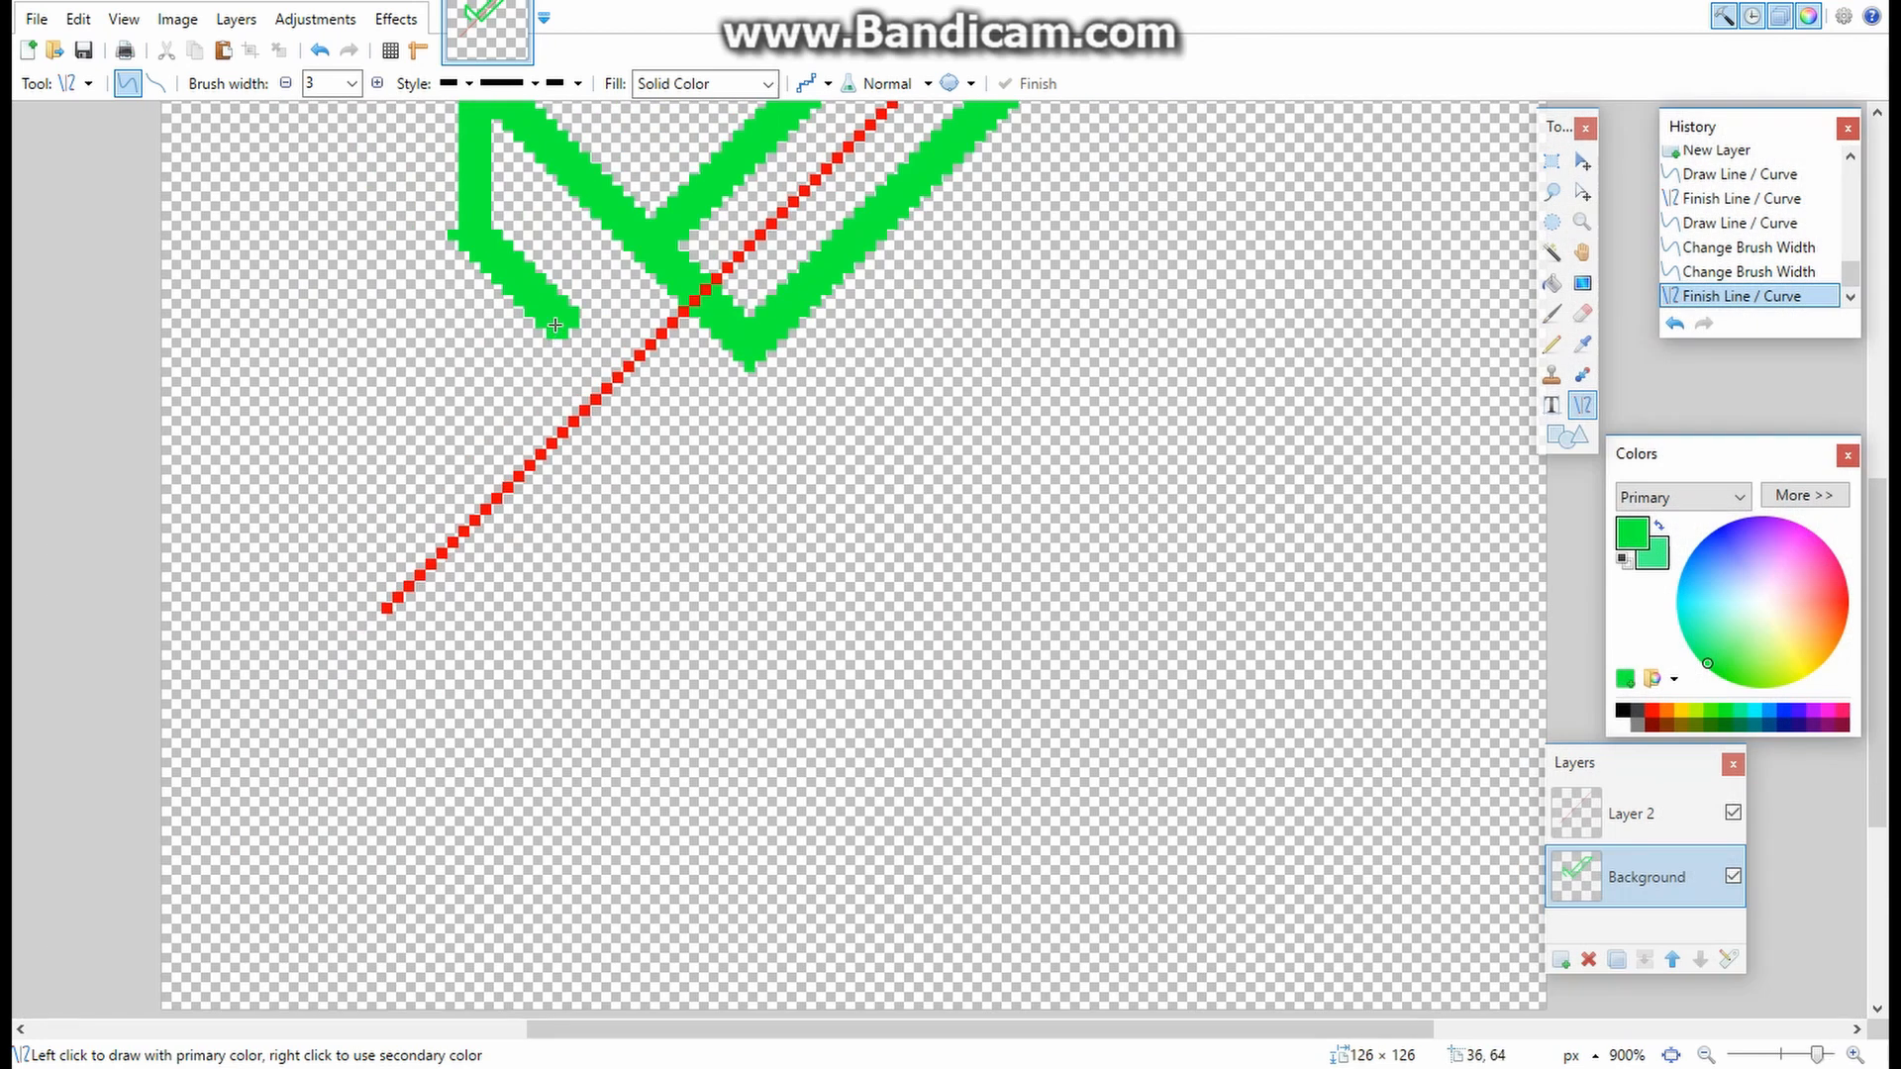
mouse_move(549, 330)
mouse_down()
mouse_move(327, 541)
mouse_move(368, 525)
mouse_move(353, 531)
mouse_up()
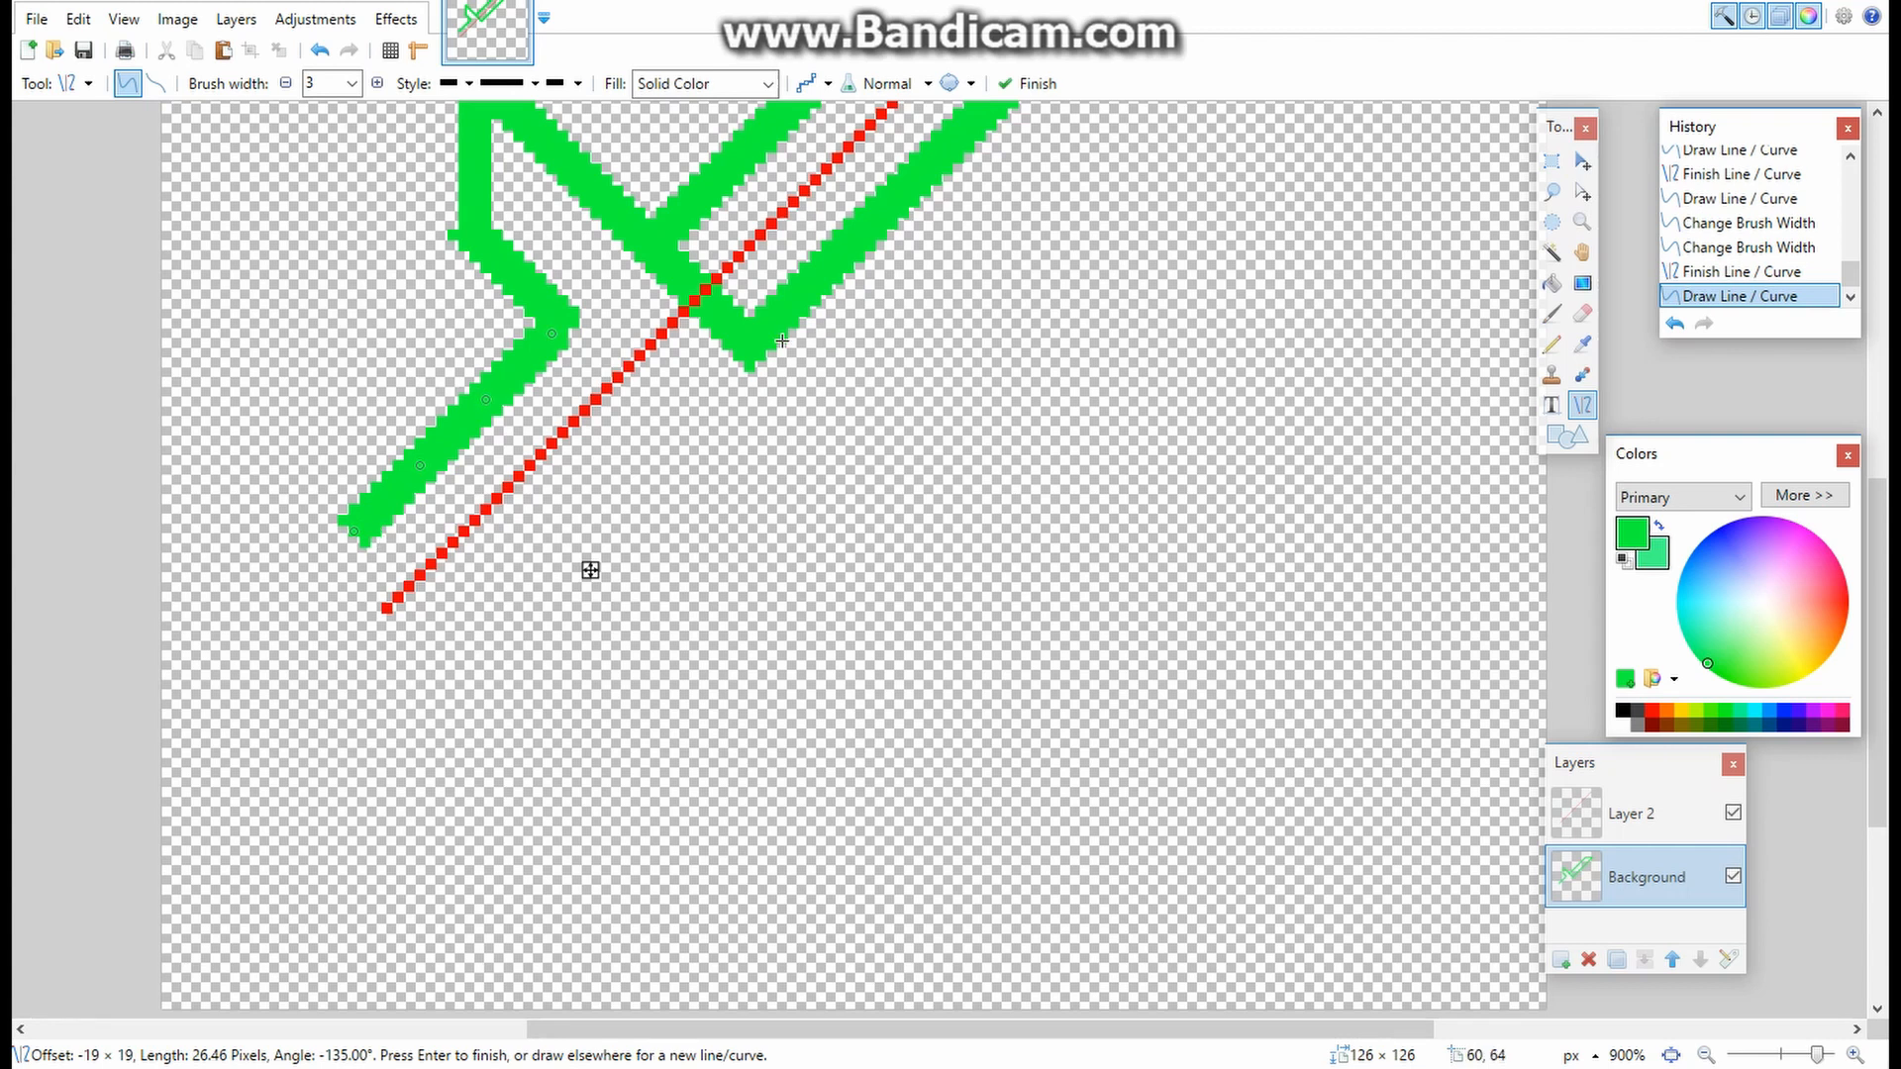
scroll(563, 376, down, 3)
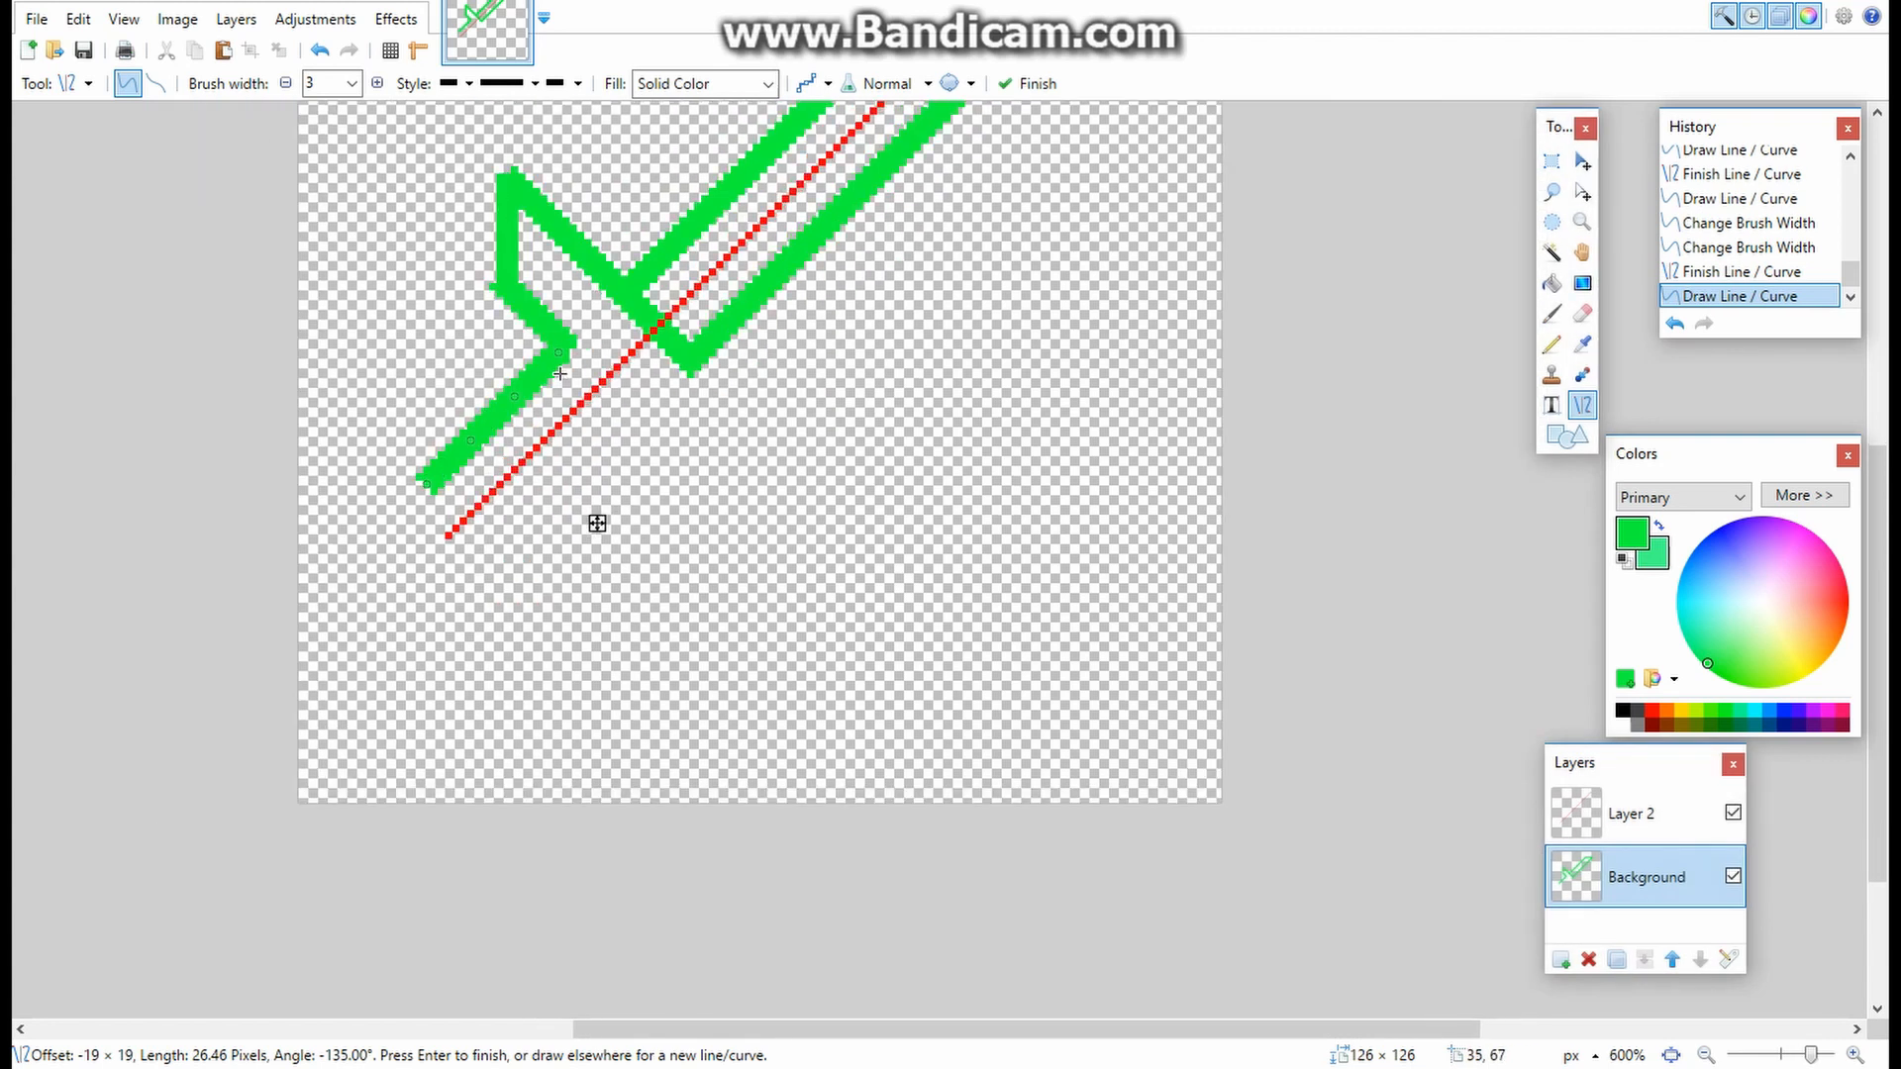
key(ctrl+z)
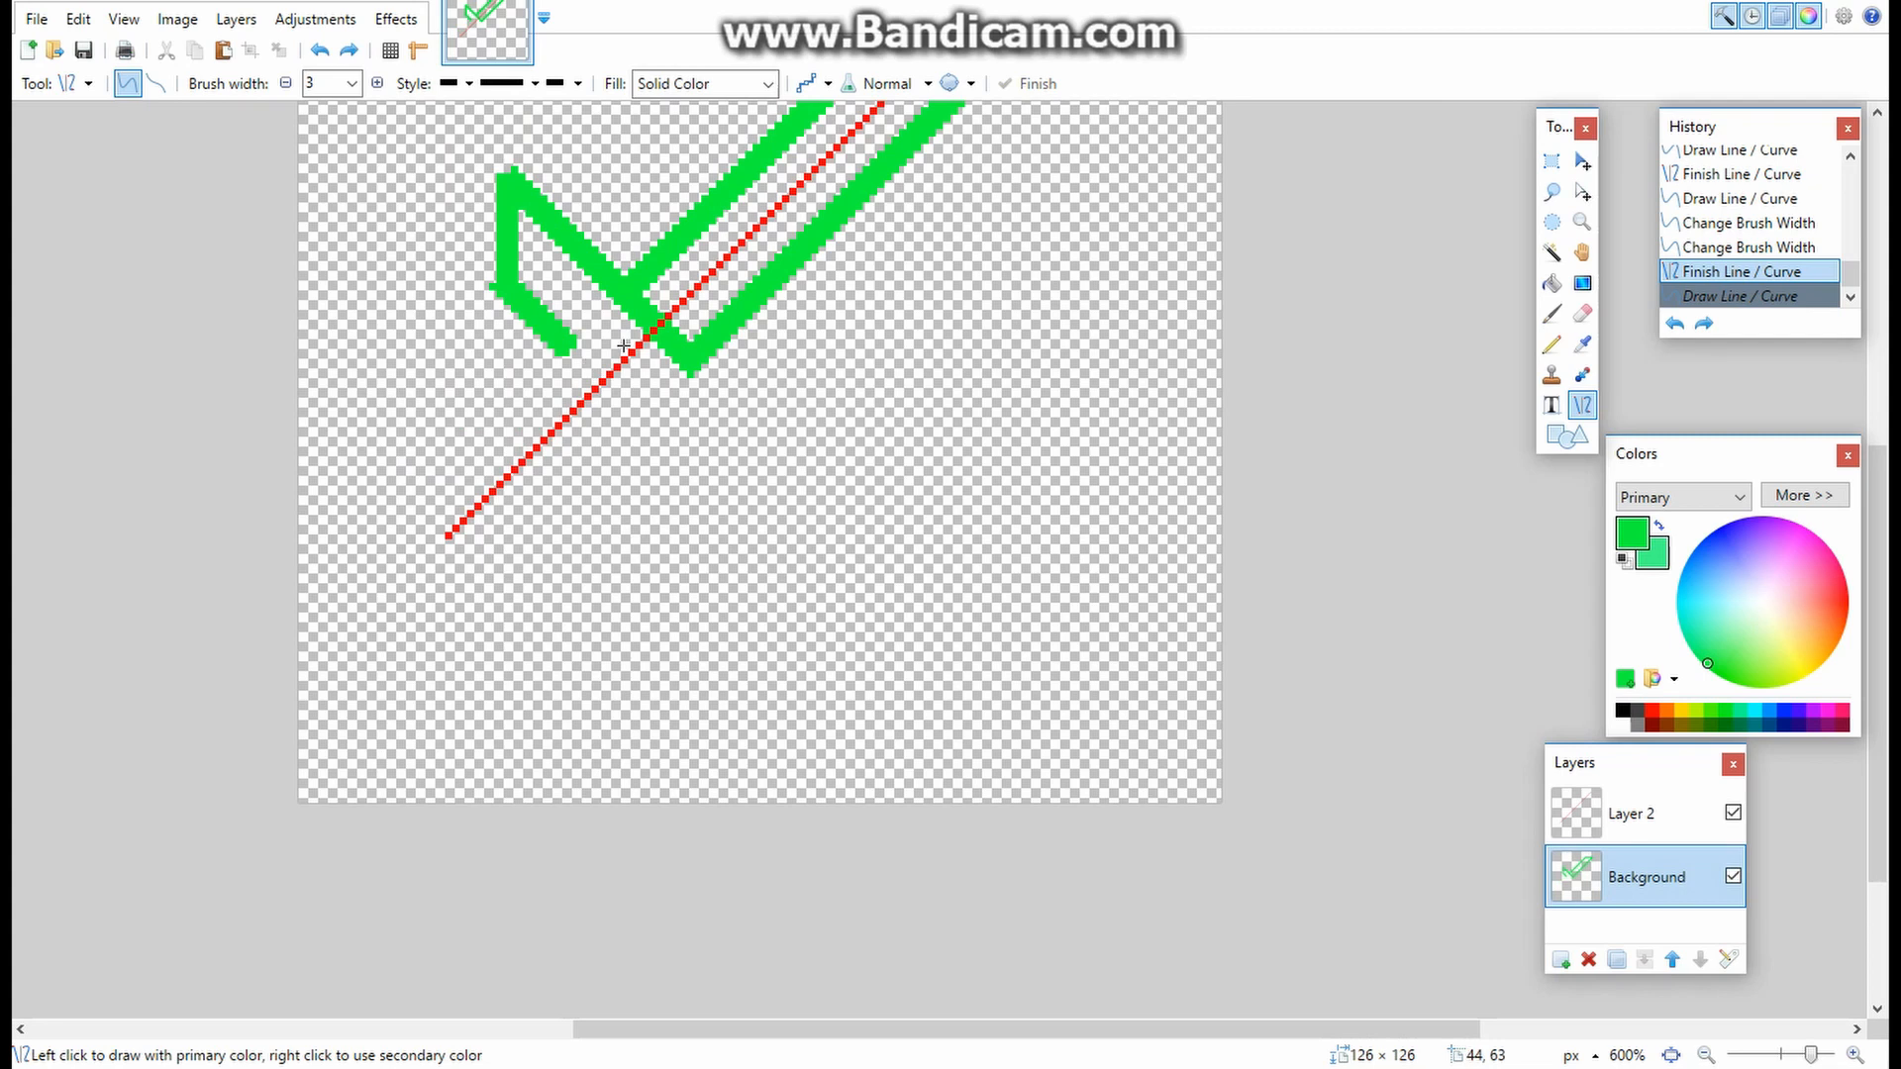
key(ctrl+y)
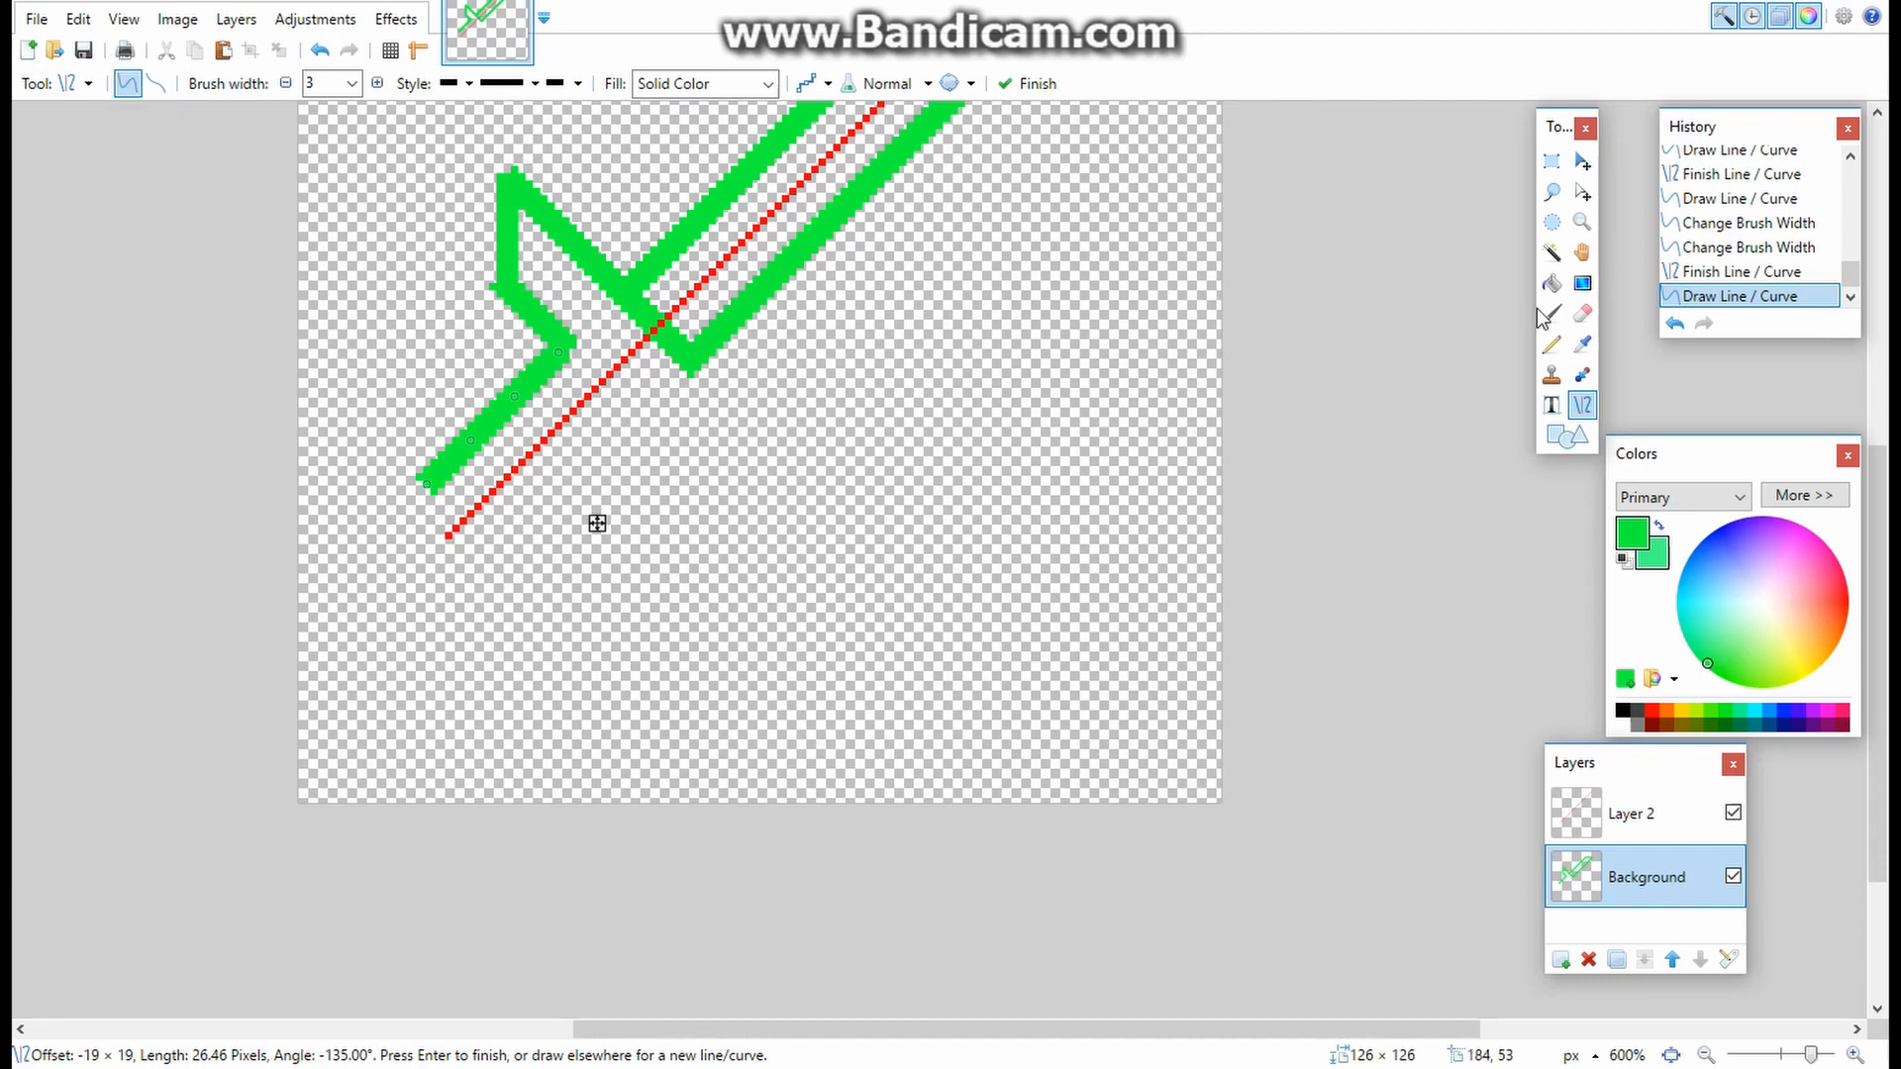
- Draw an ellipse outline of about 23 × 24 pixels and position it at the lower end of the new green line
click(1548, 435)
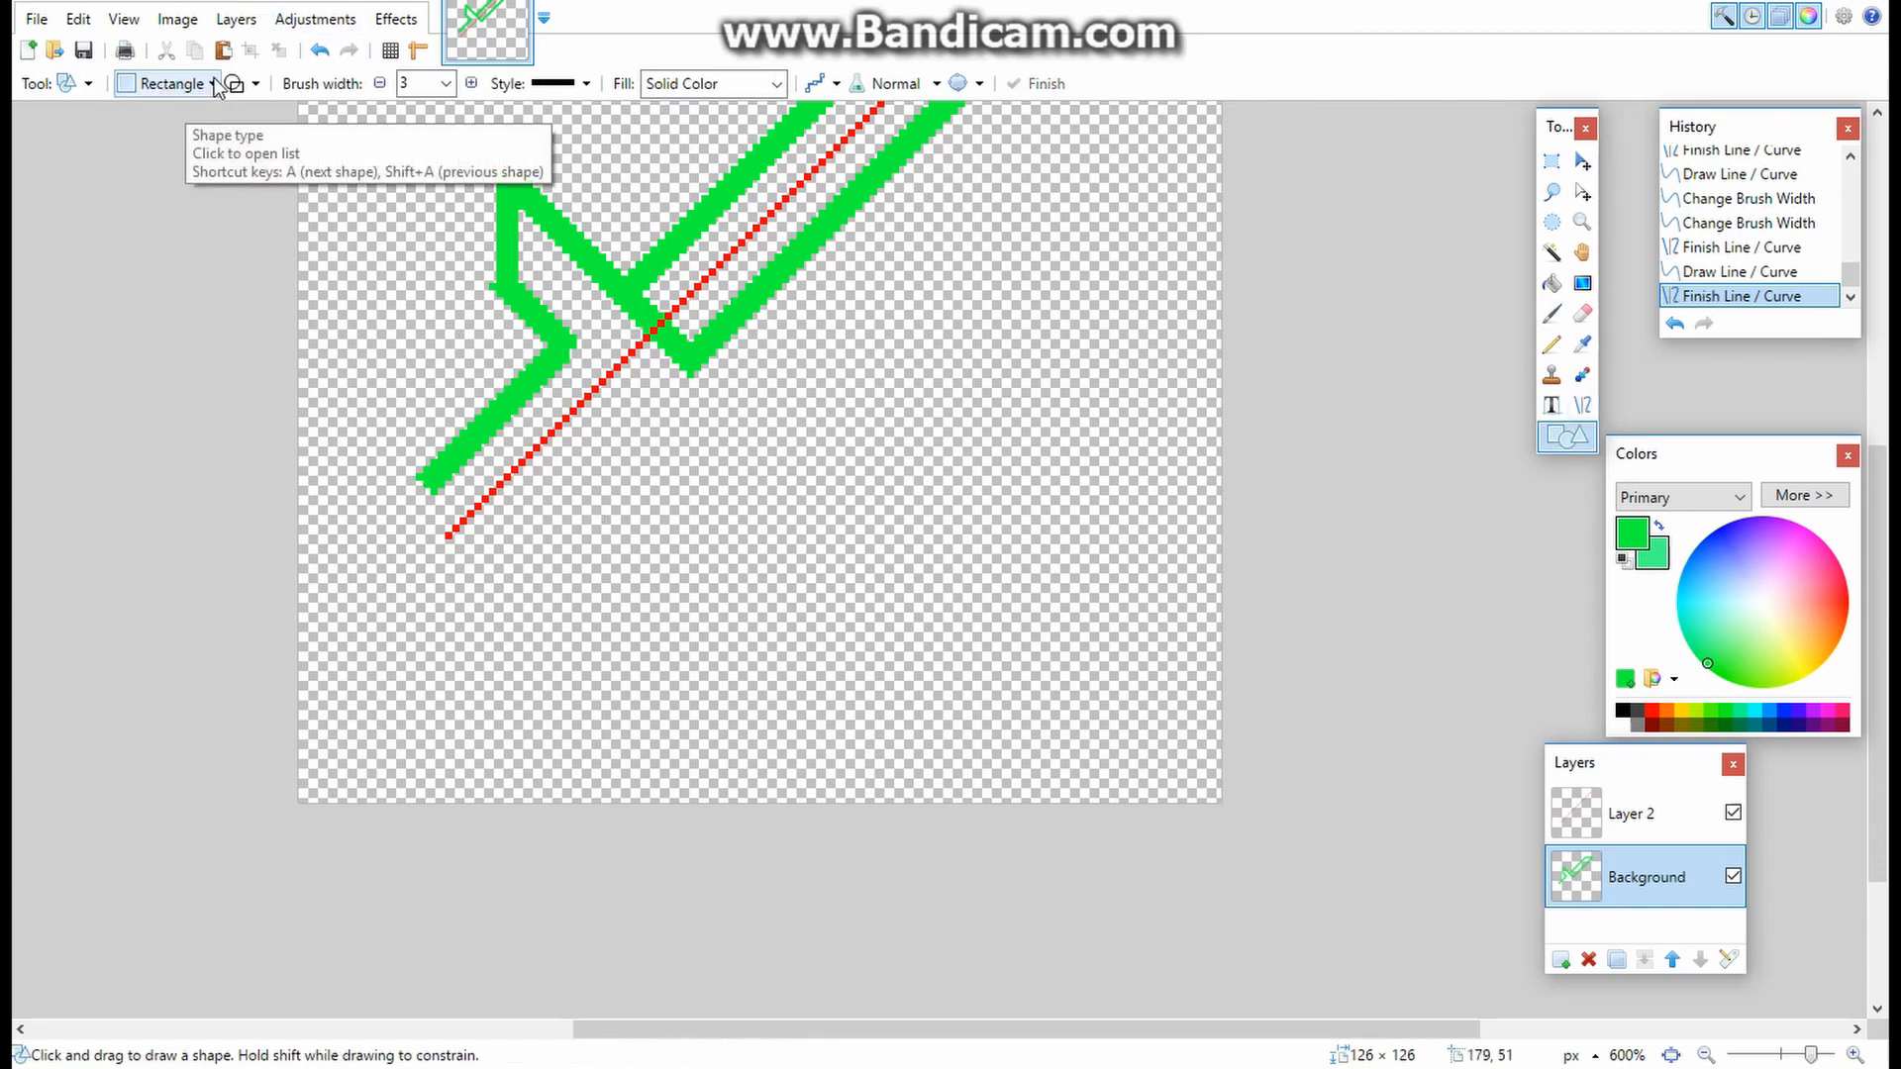
click(216, 87)
click(217, 140)
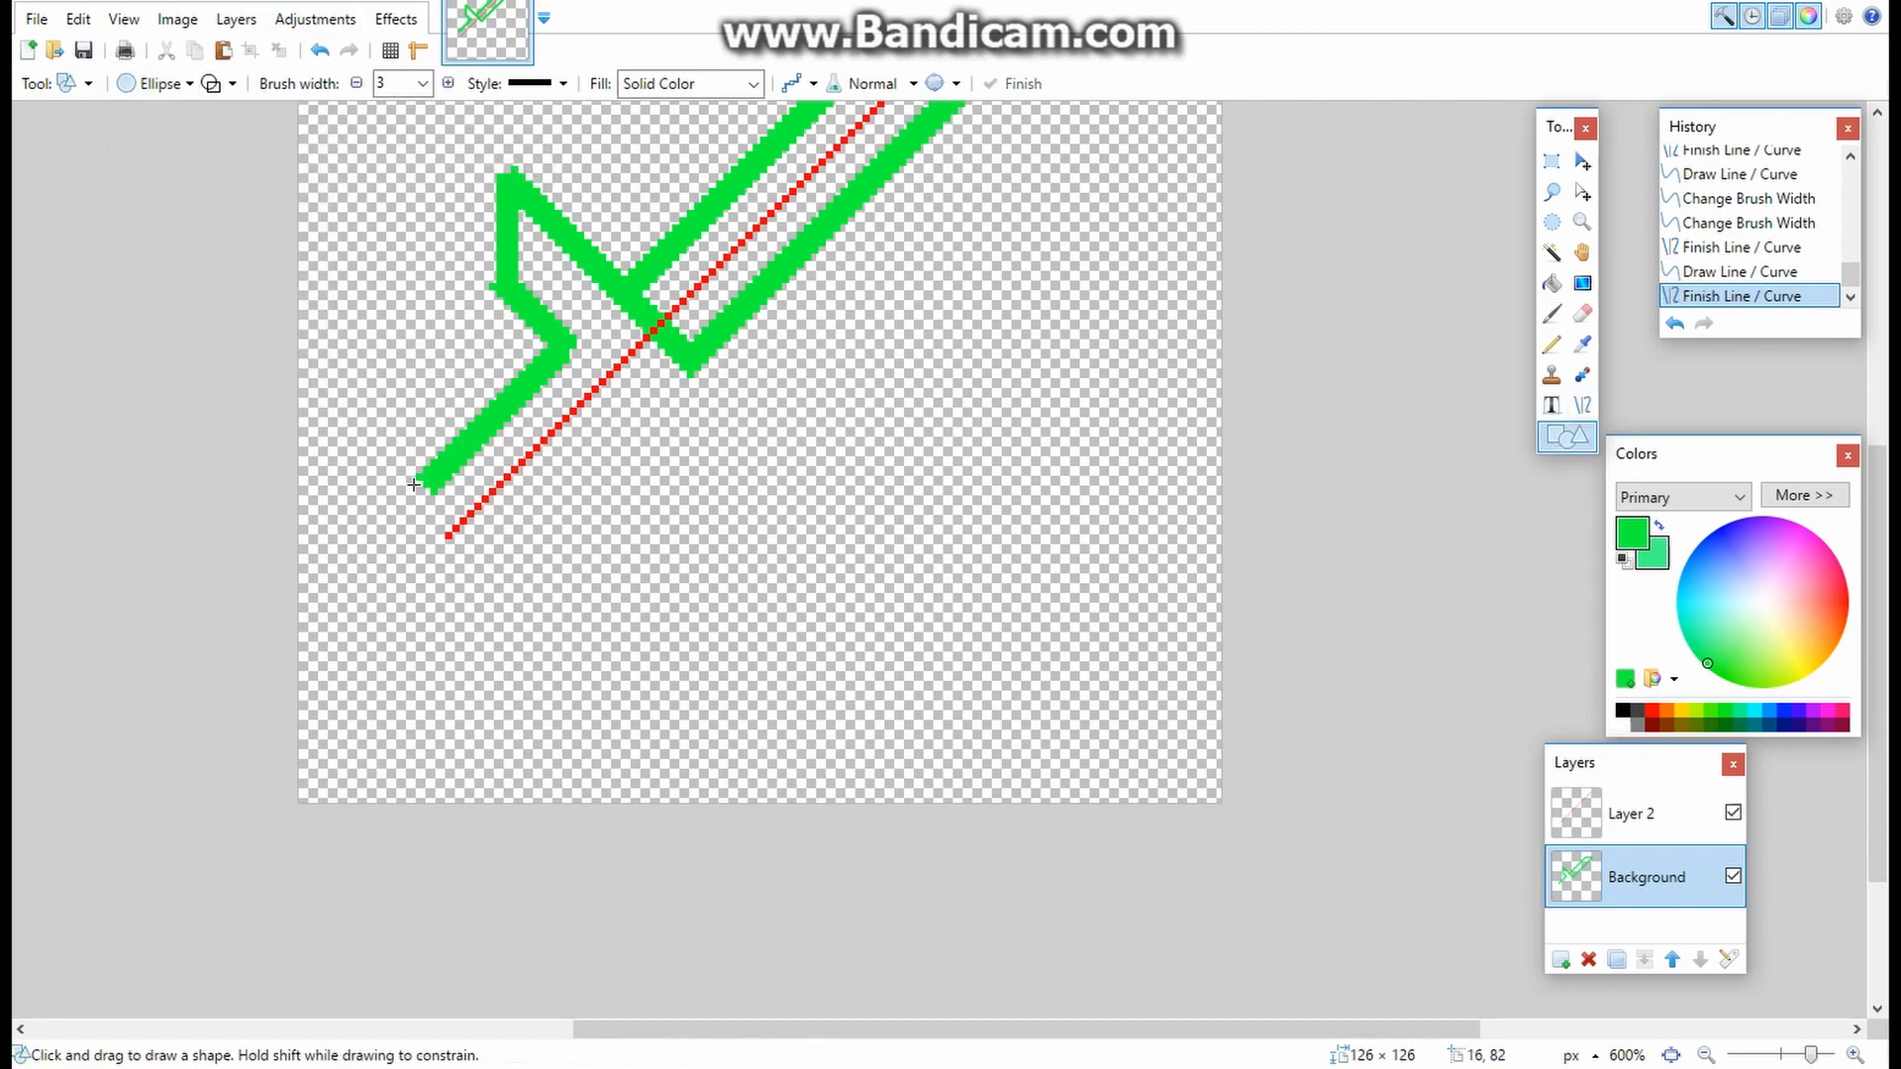
mouse_move(414, 484)
mouse_down()
mouse_move(332, 575)
mouse_move(339, 713)
mouse_move(259, 663)
mouse_up()
drag(459, 702, 535, 696)
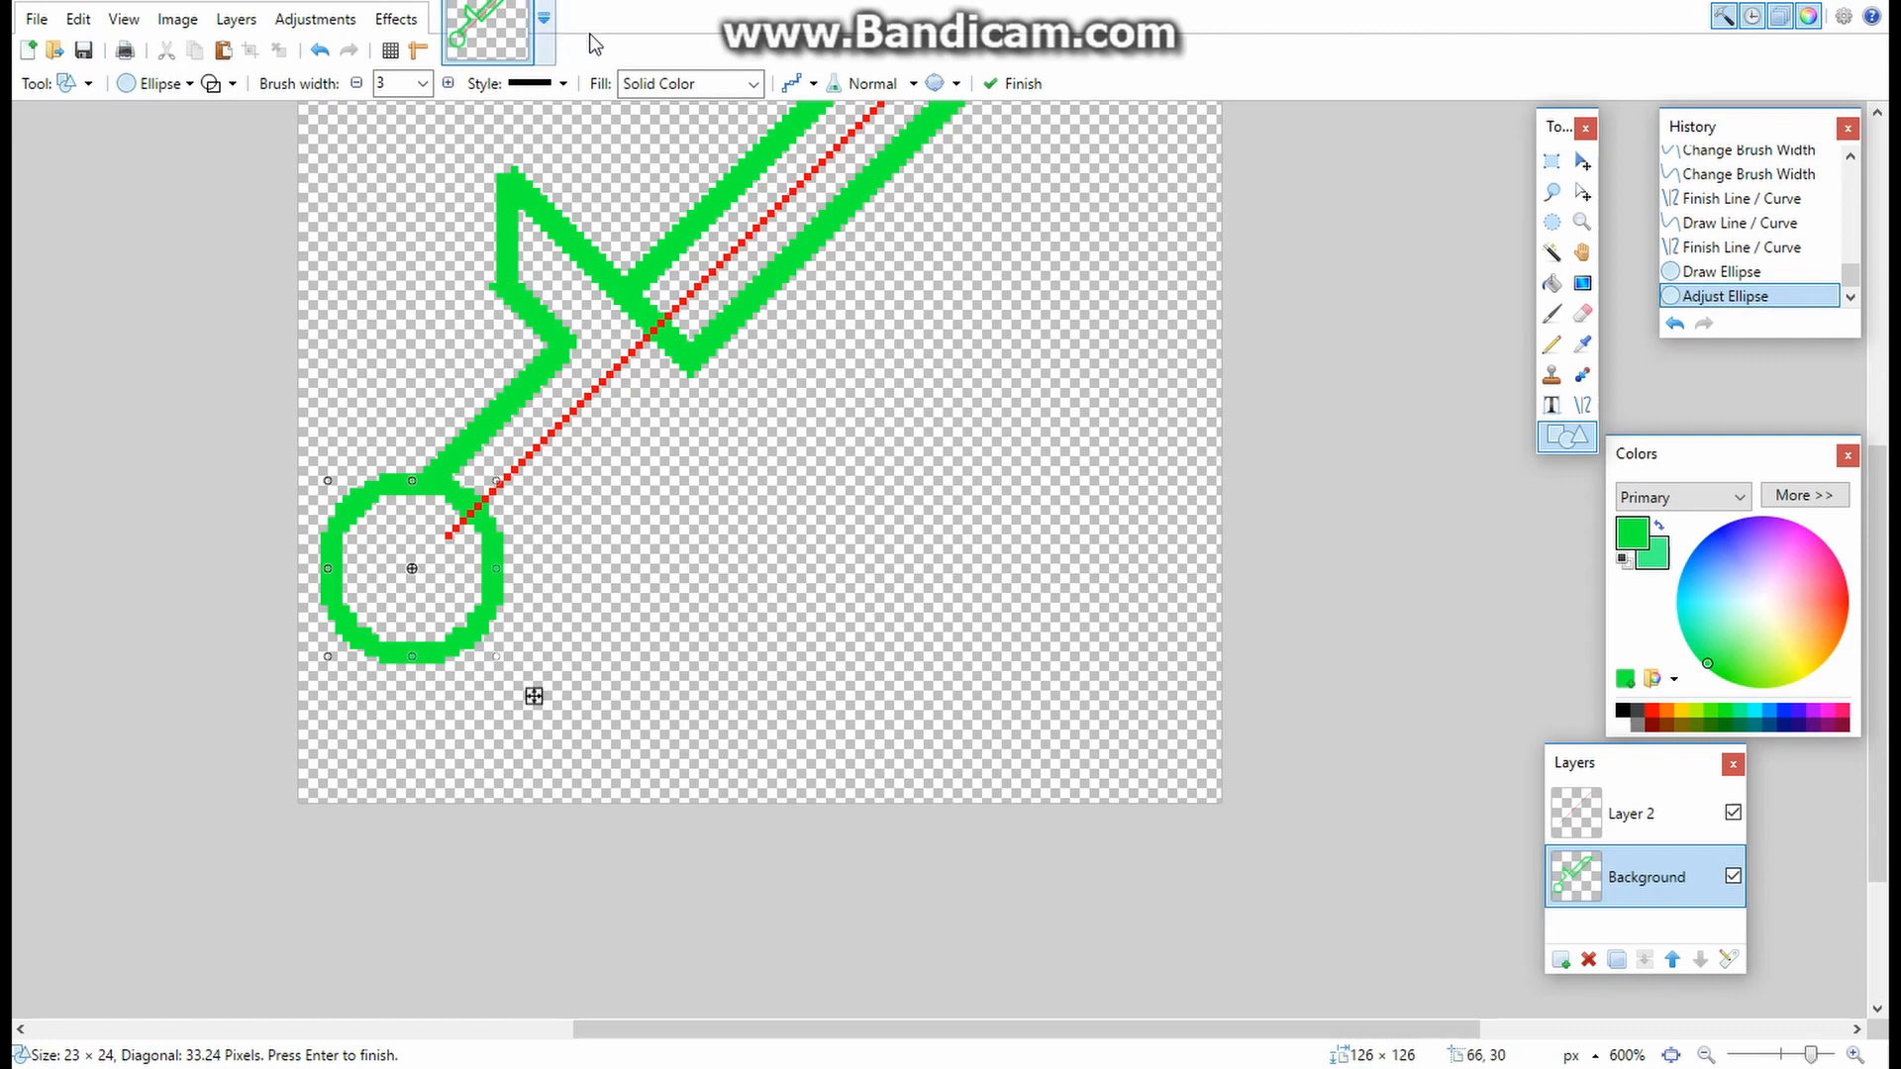
scroll(476, 267, up, 3)
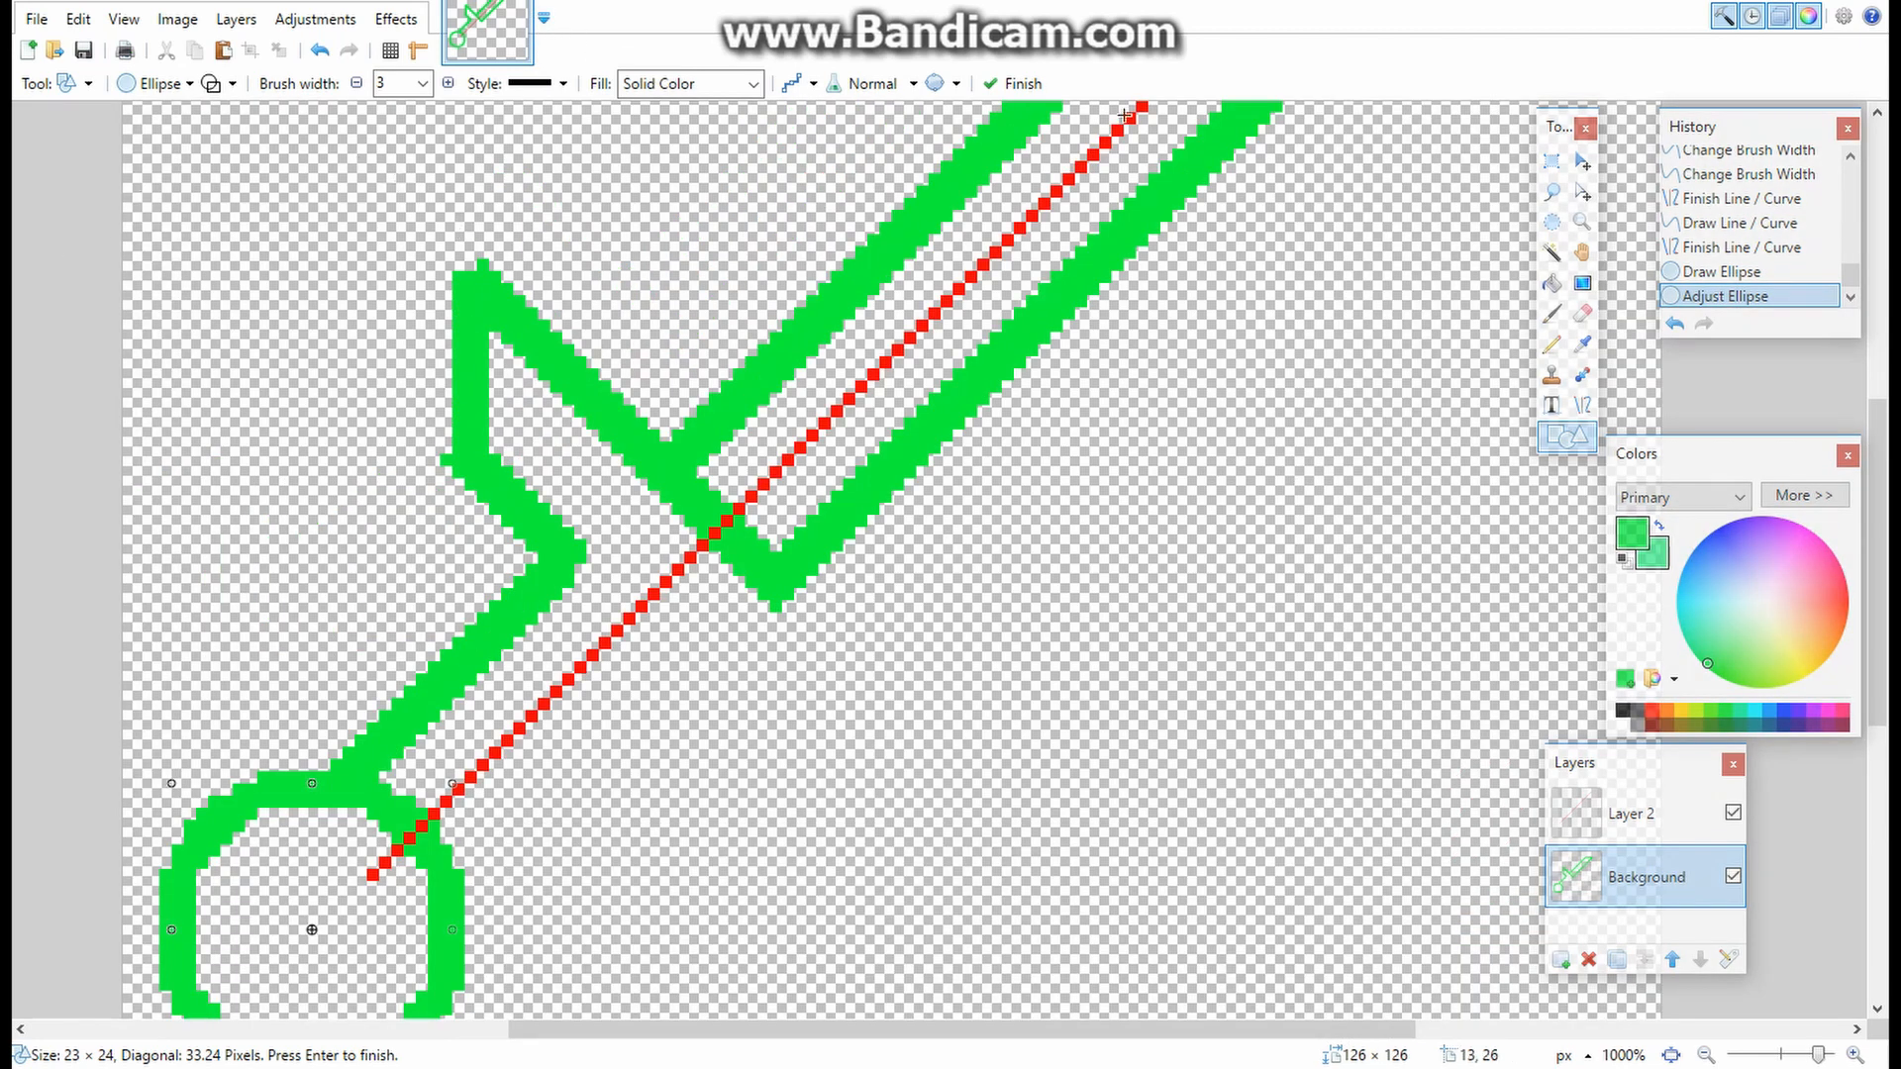
- Select a 19 × 27 pixel rectangle around the pointed green piece beside the long bar and copy it
click(1551, 161)
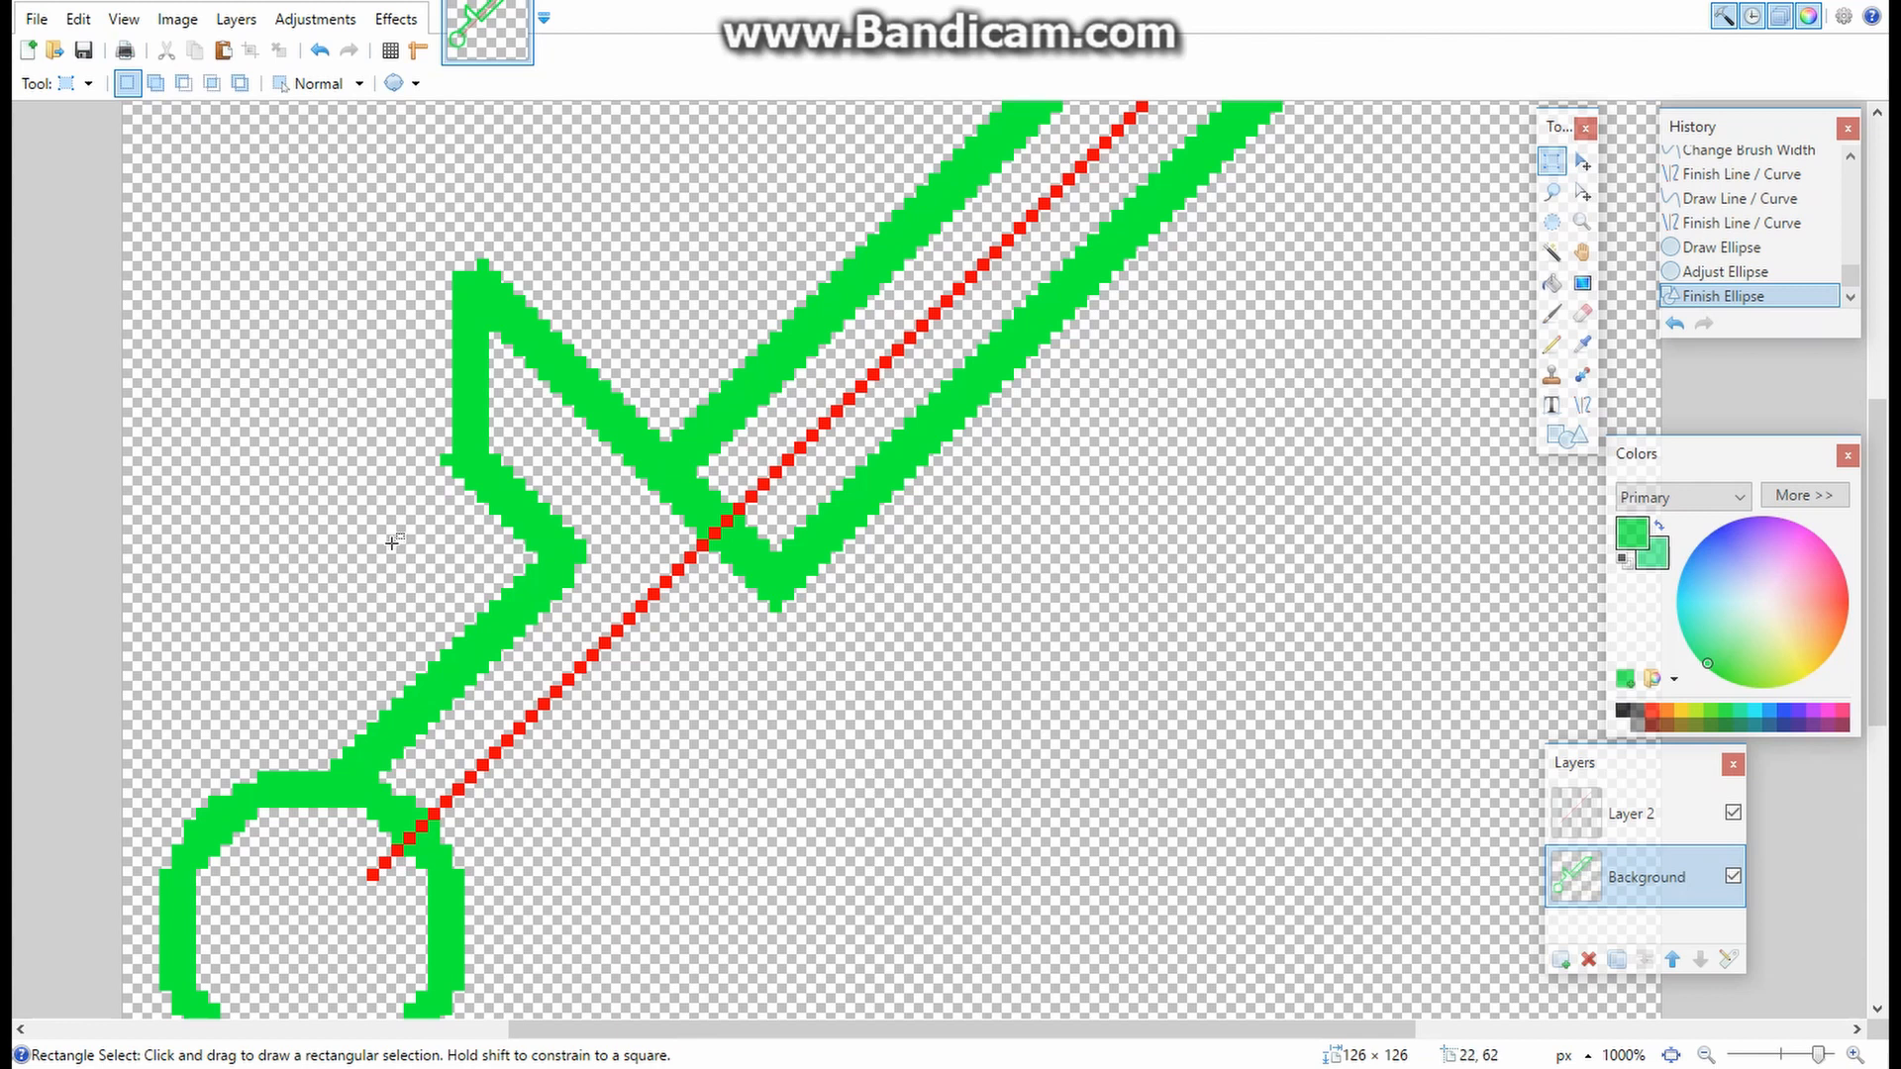
drag(437, 546, 654, 227)
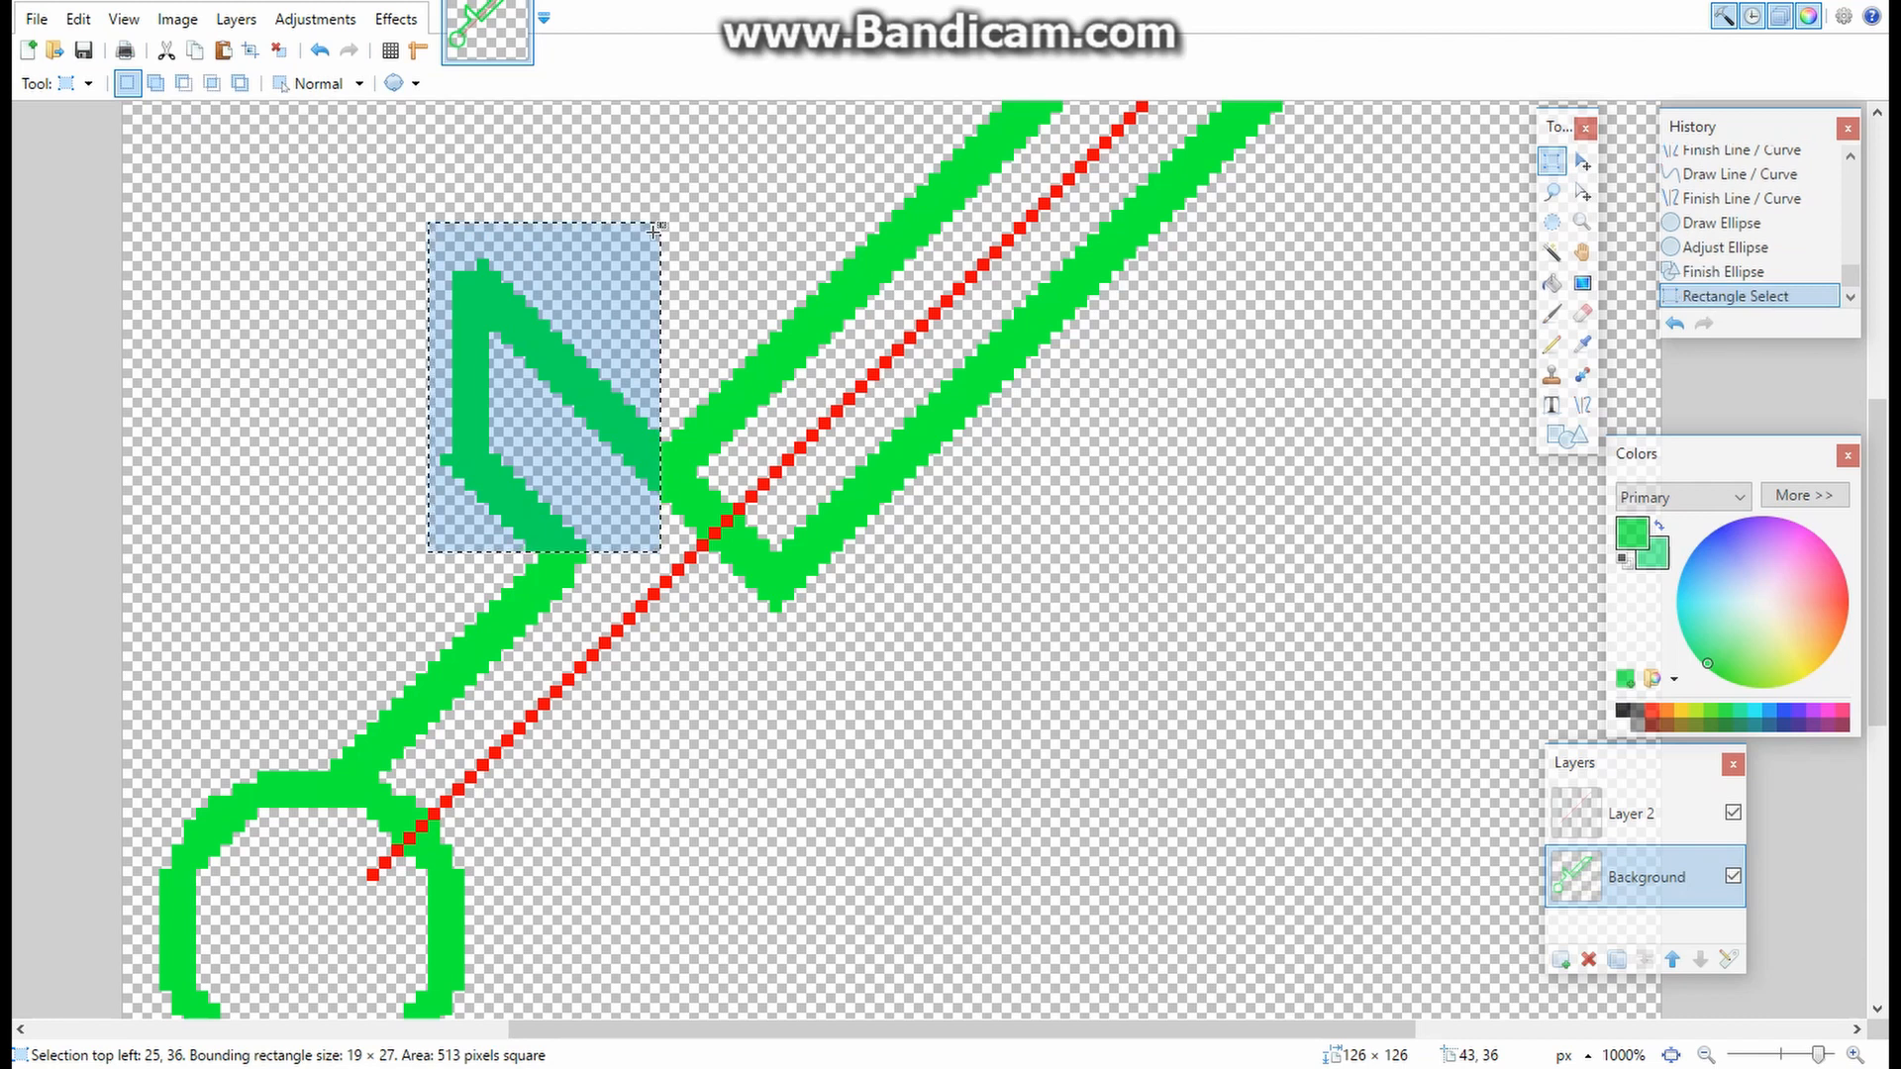
click(79, 24)
click(79, 28)
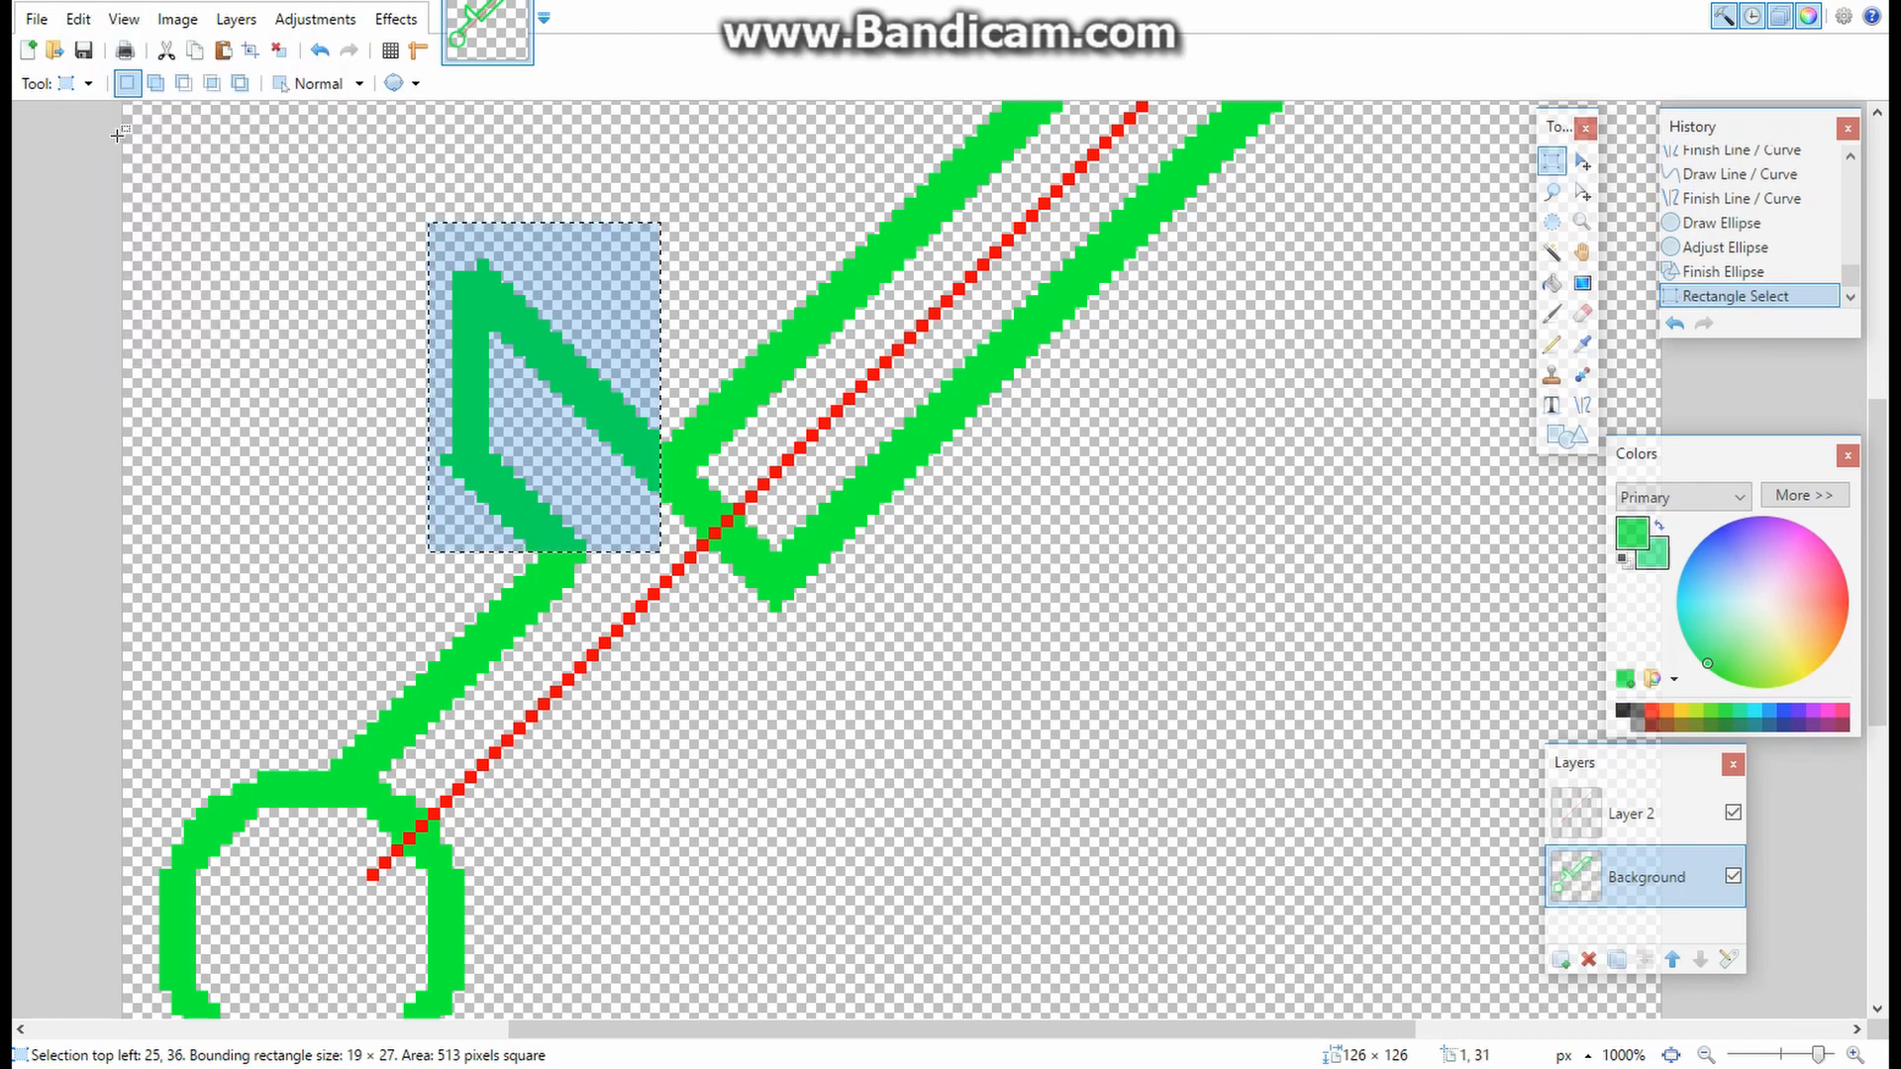
click(77, 38)
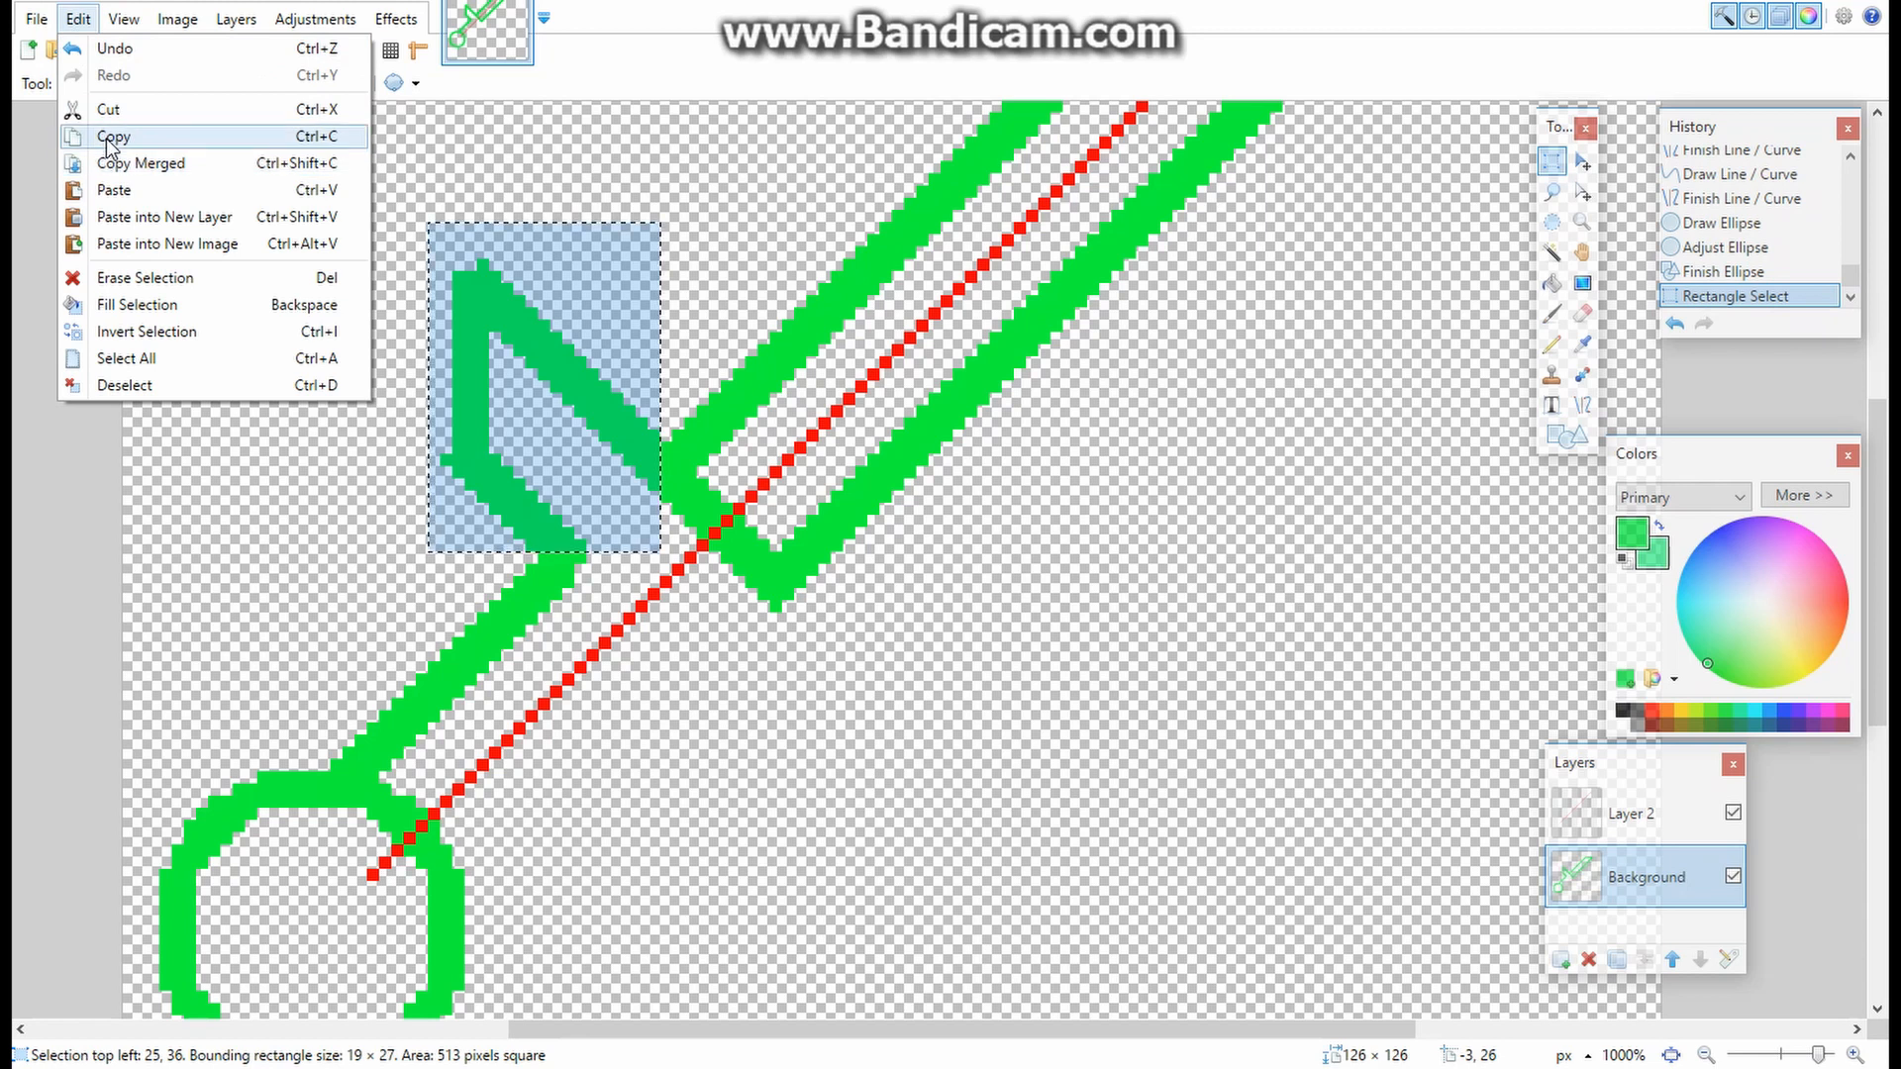
click(111, 136)
- Create a new 19 × 27 pixel image and paste the copied piece into it
click(37, 20)
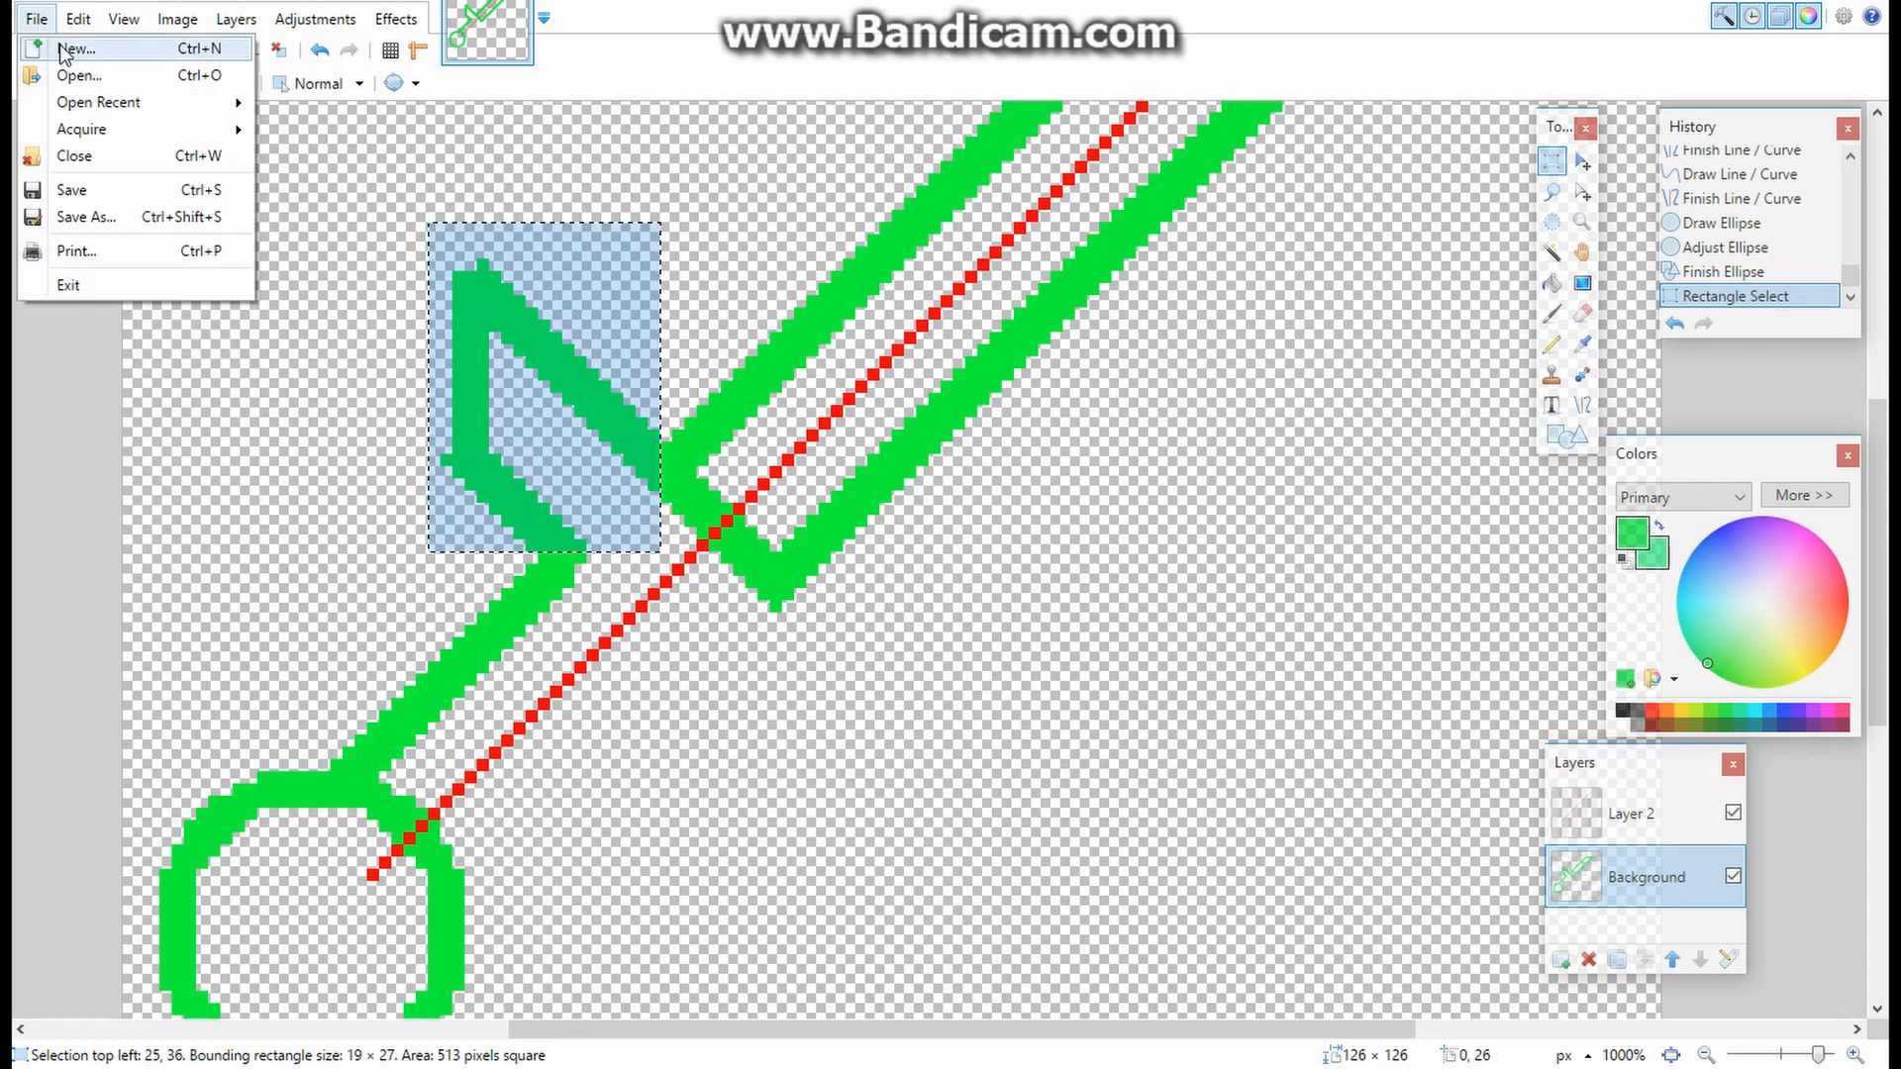
click(60, 50)
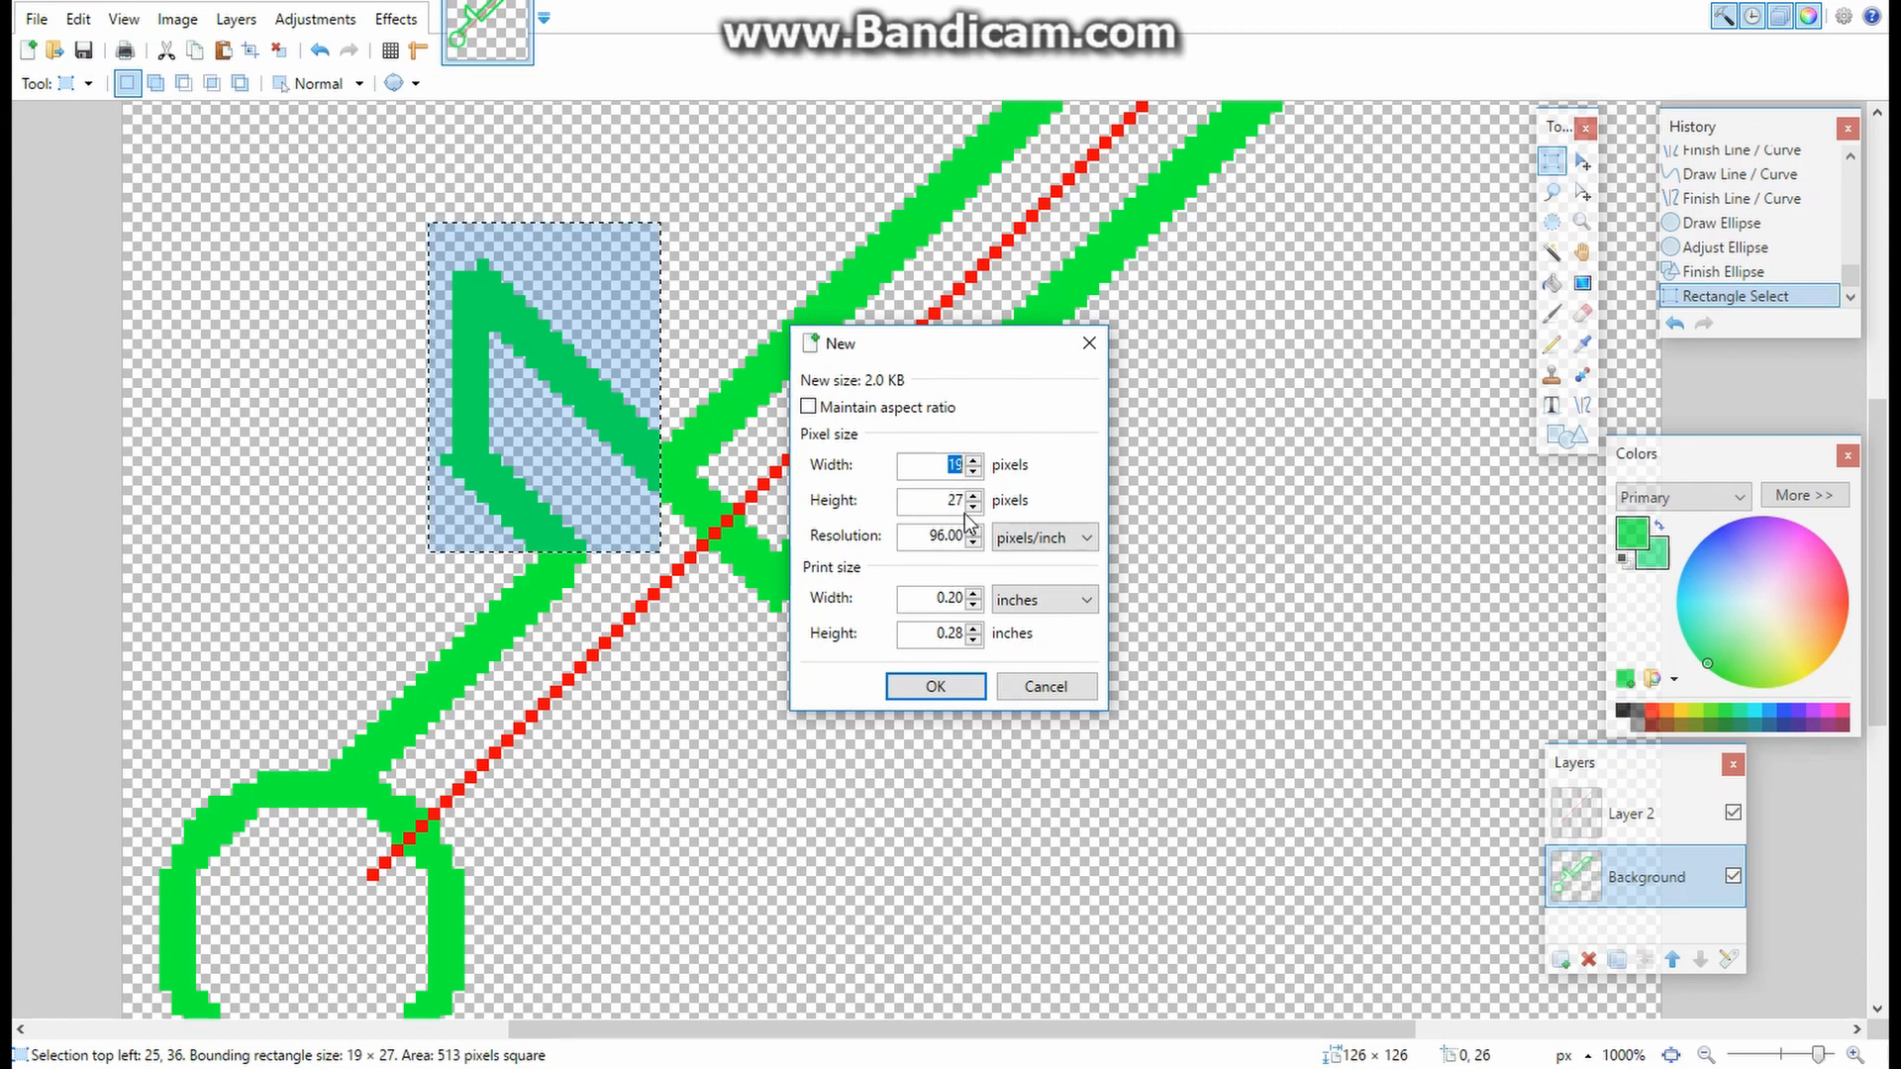
click(937, 685)
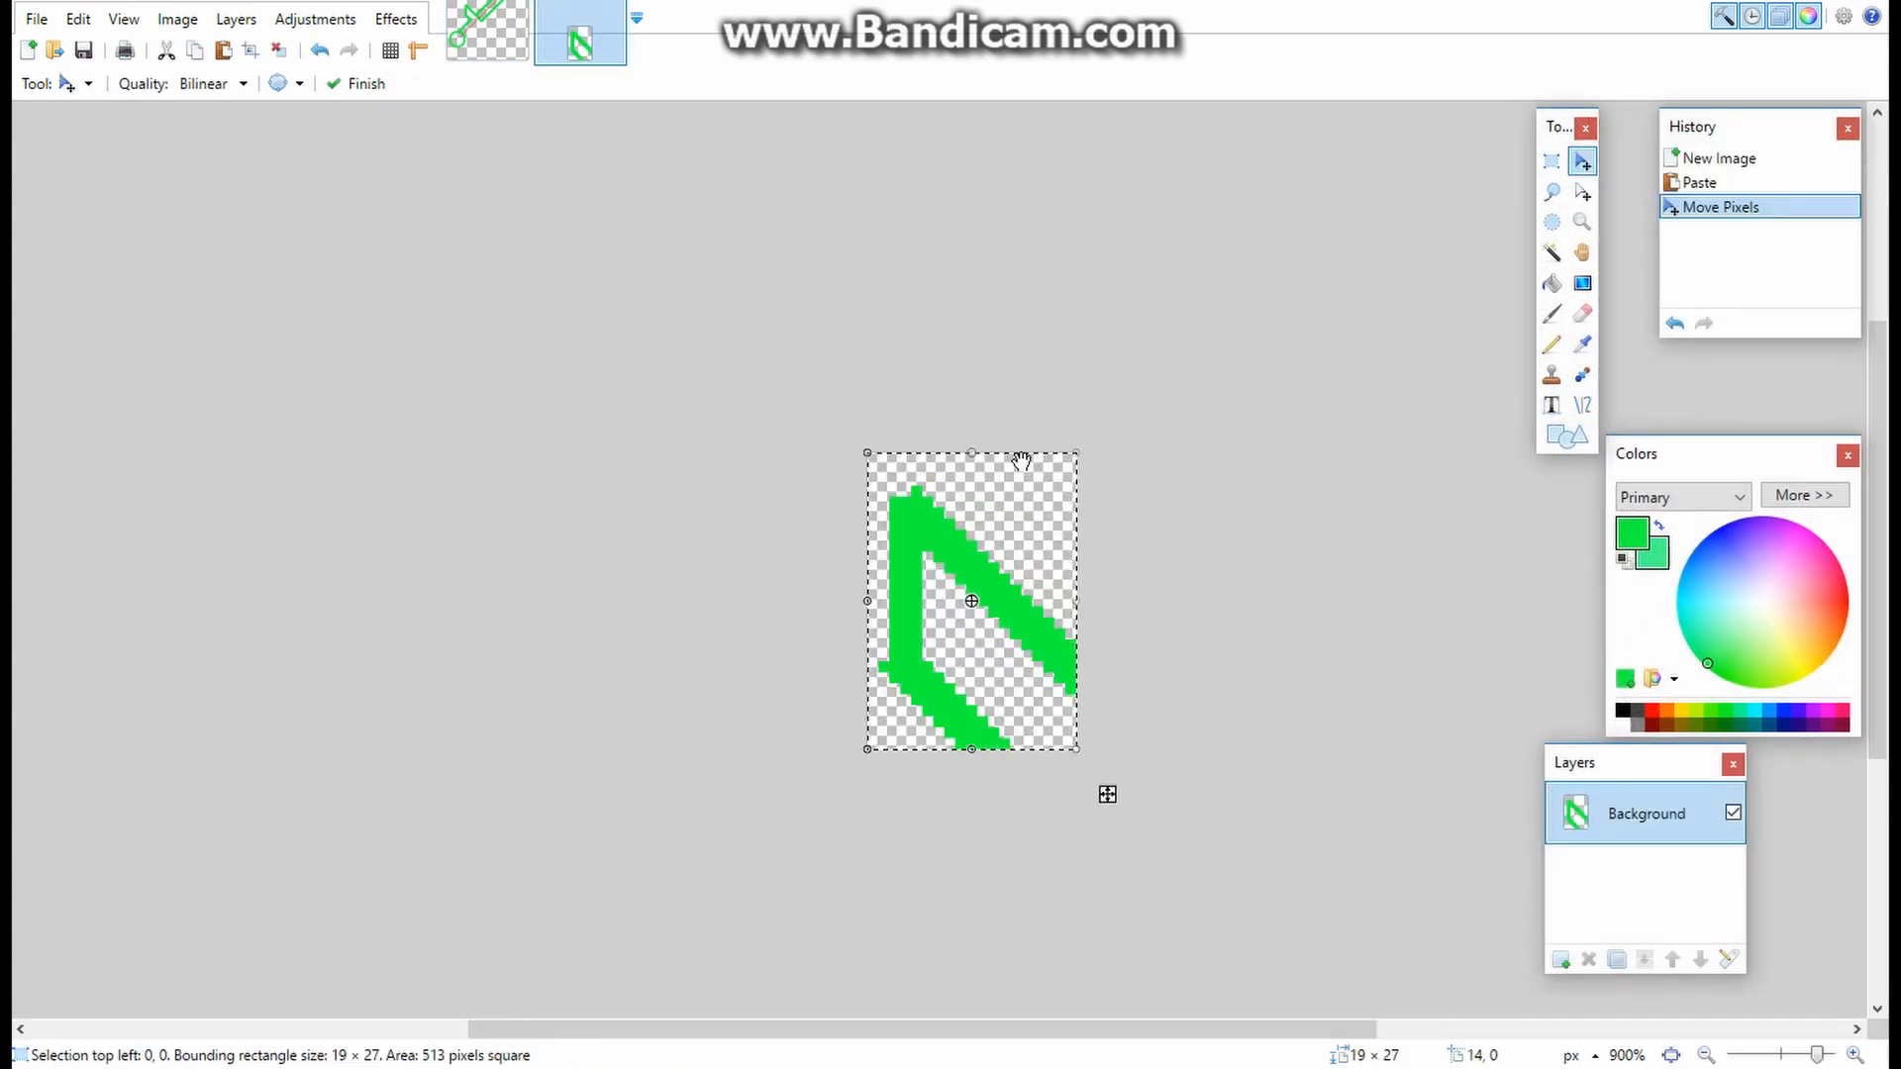
click(177, 19)
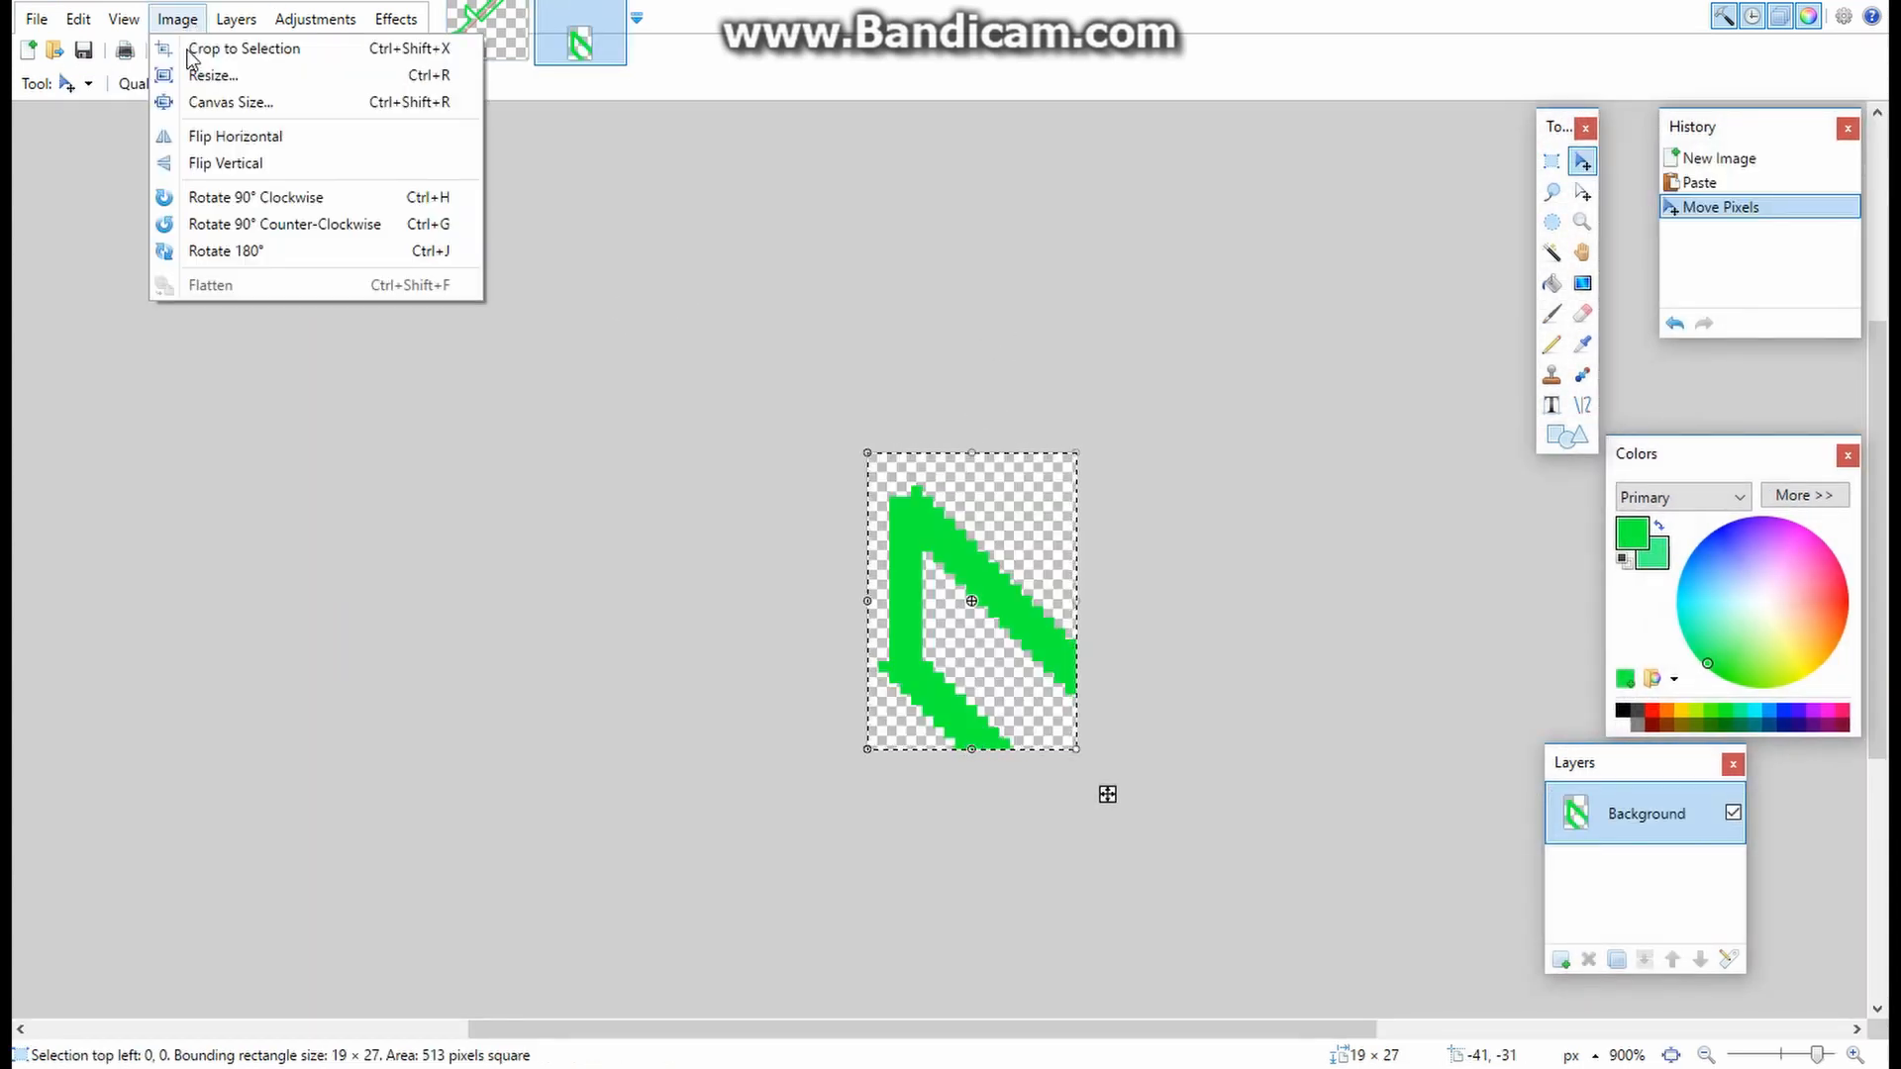
click(208, 76)
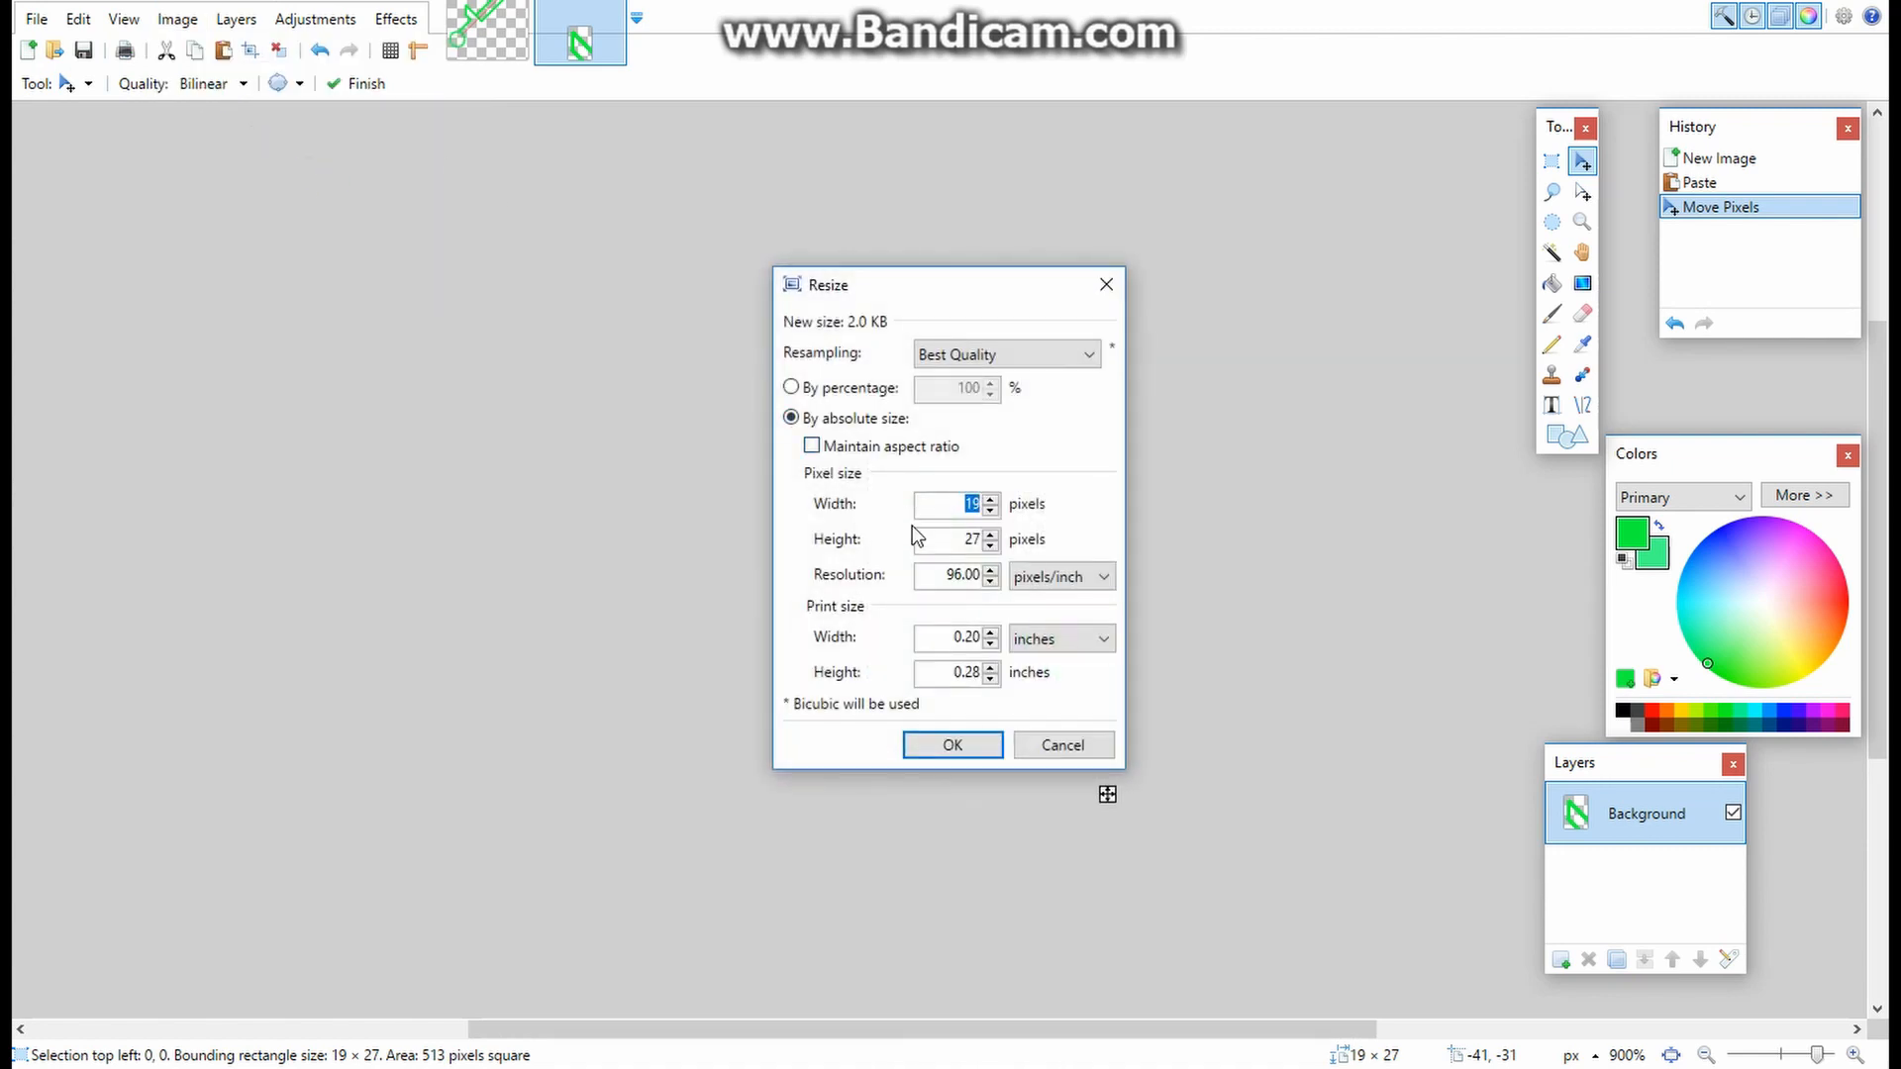
click(1106, 288)
scroll(1019, 565, up, 3)
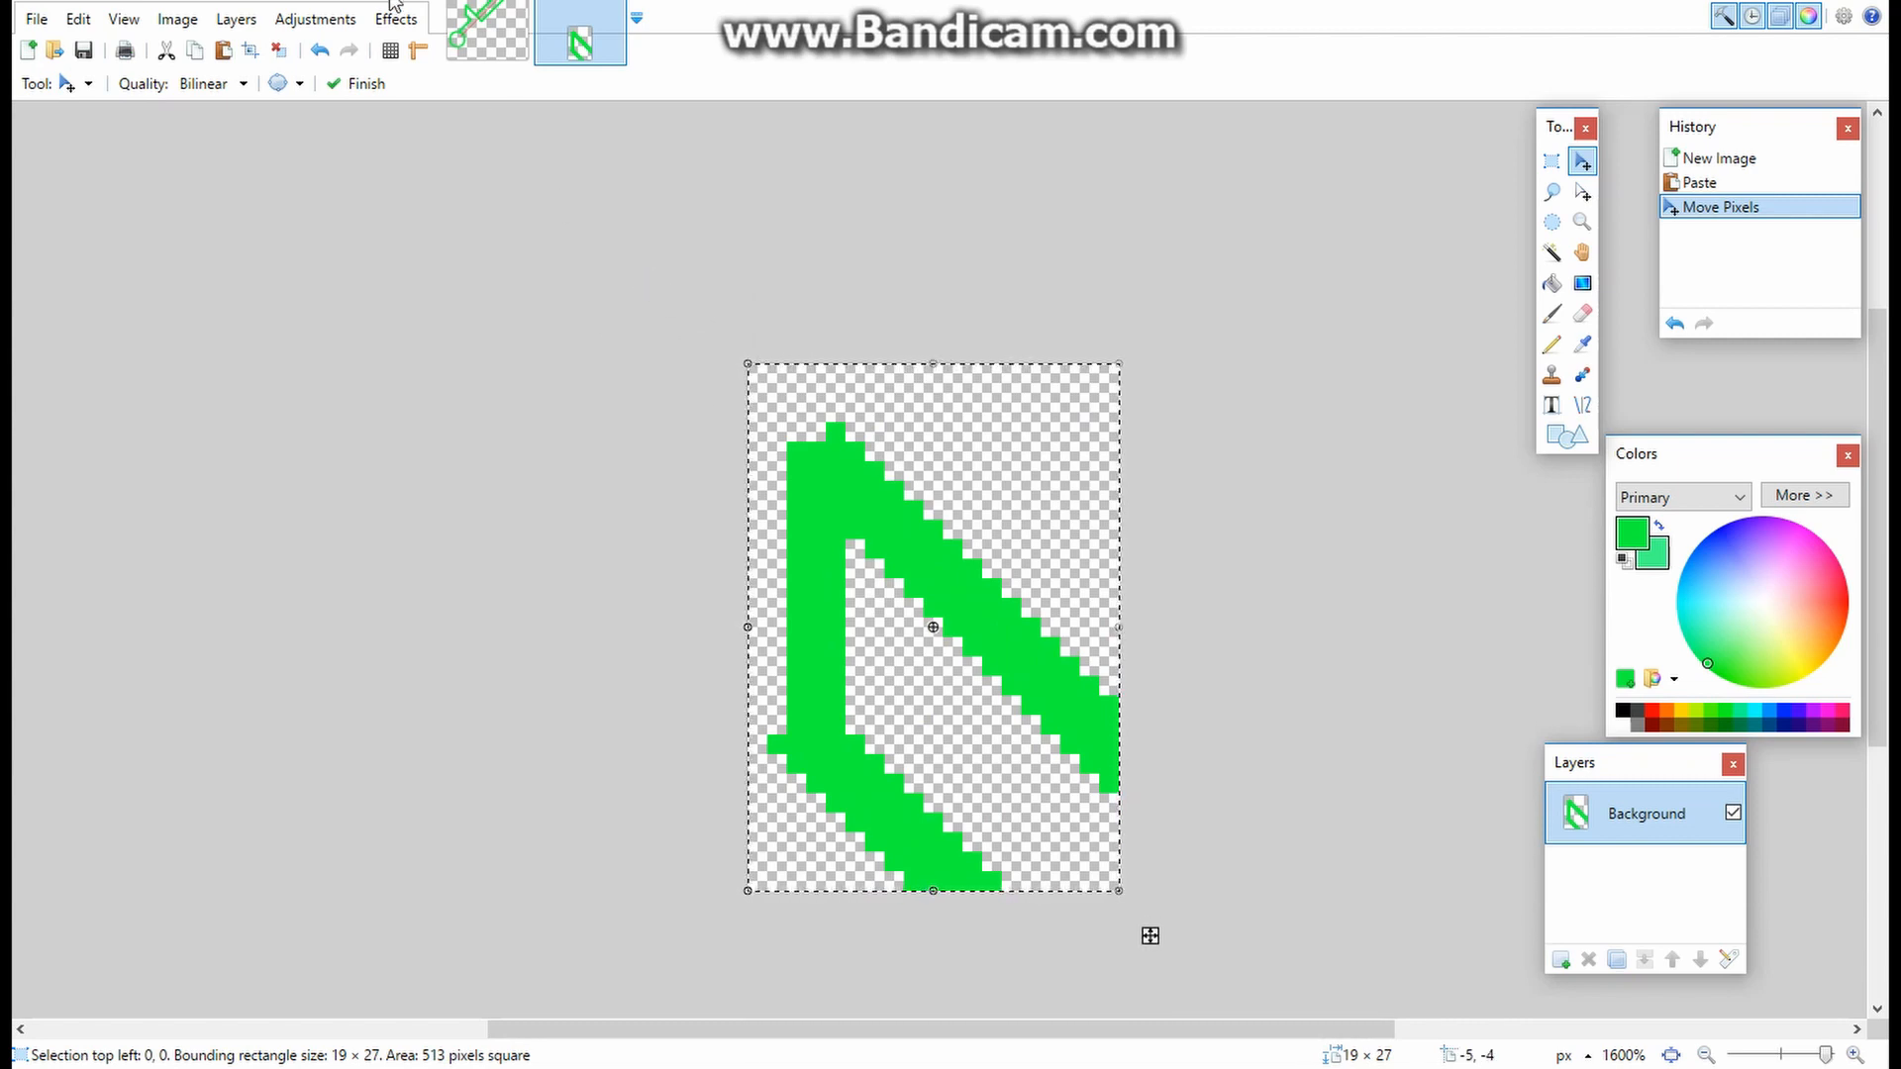
click(581, 435)
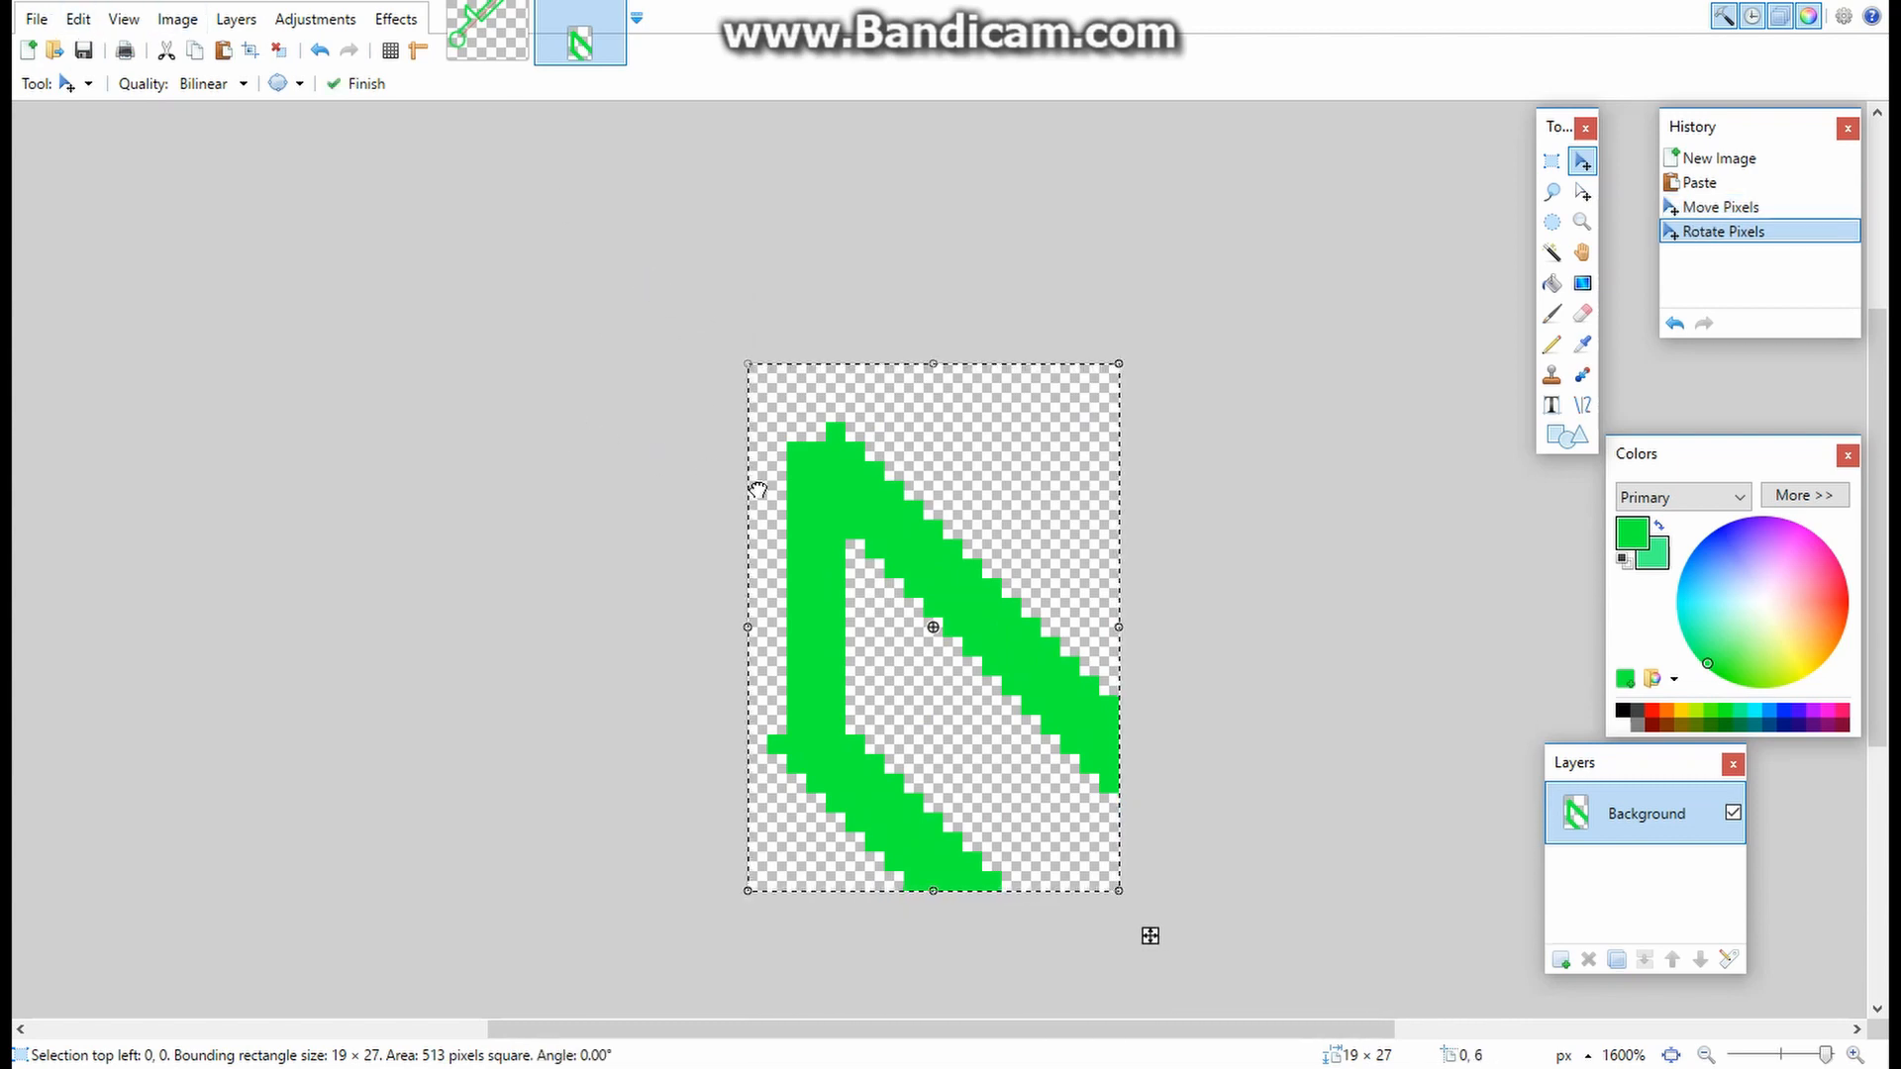
click(80, 21)
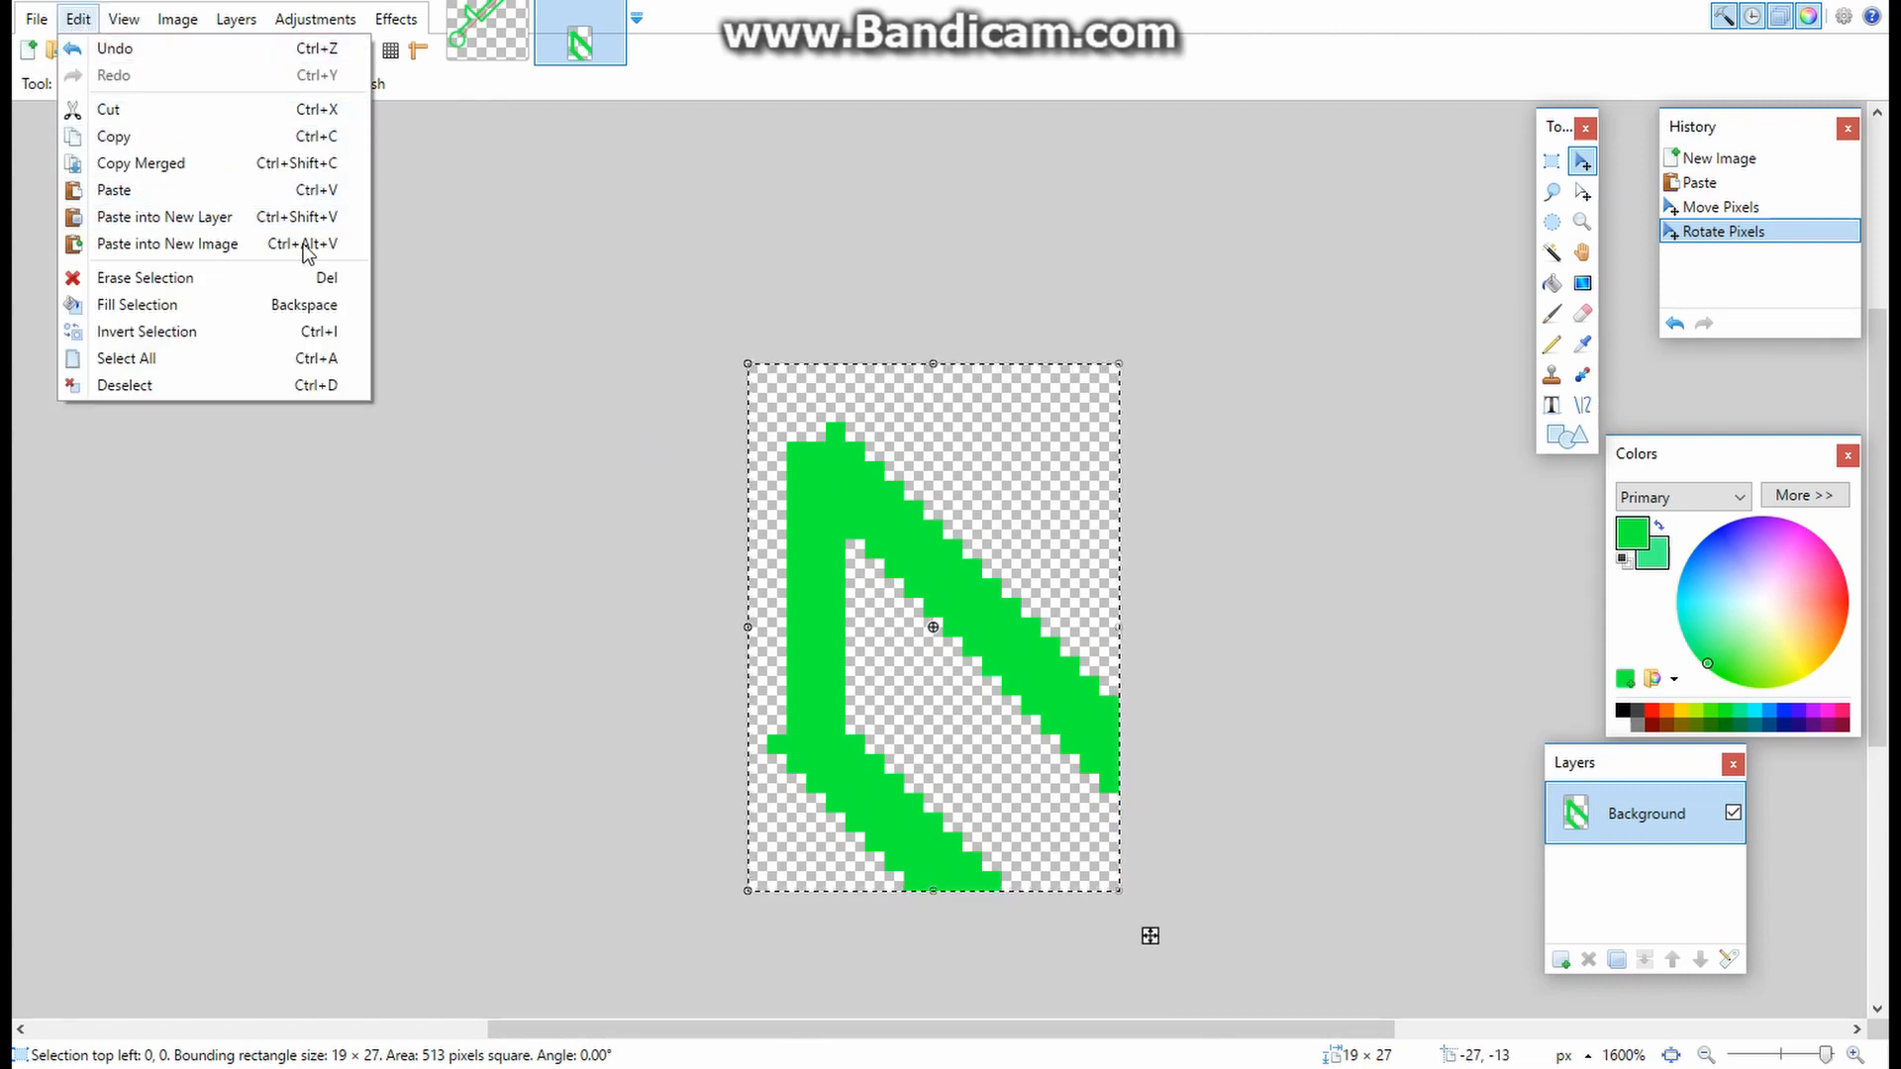
click(615, 293)
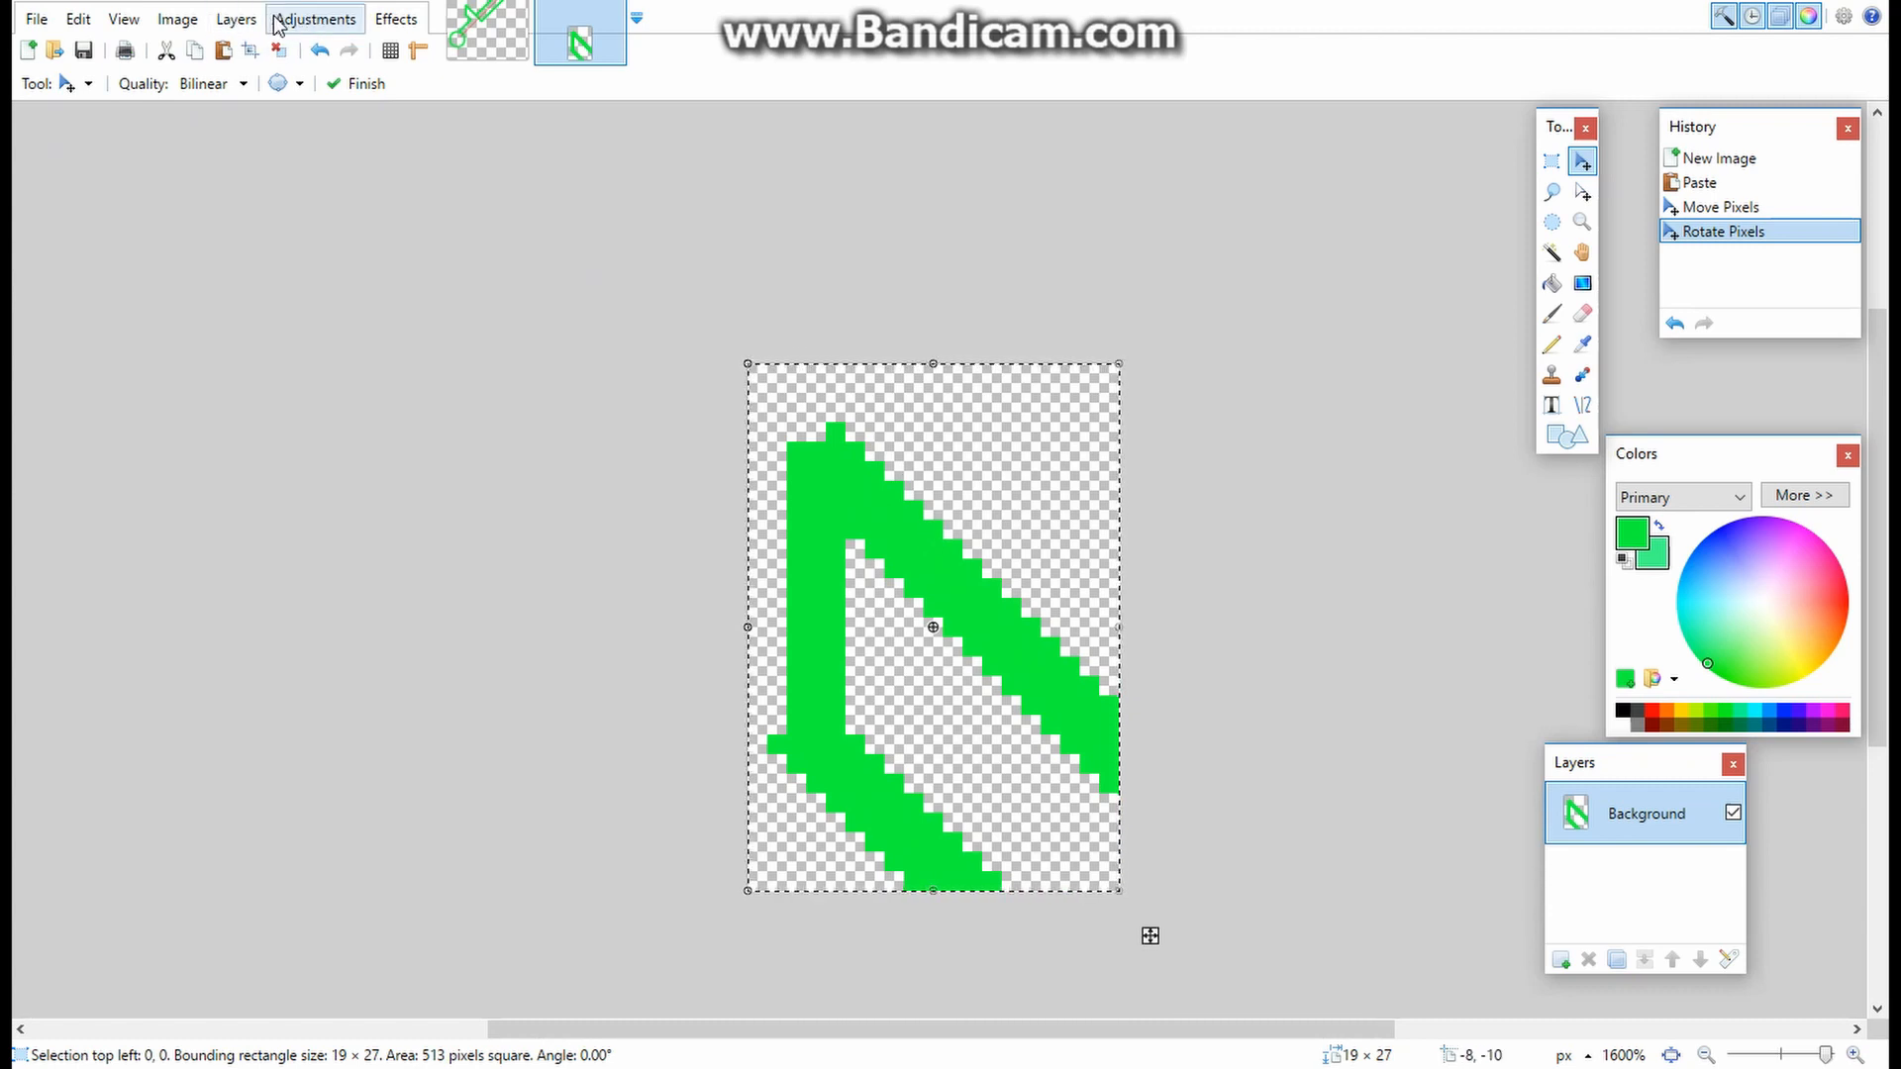
- Rotate the new image with the pasted piece 90° counter-clockwise
click(179, 19)
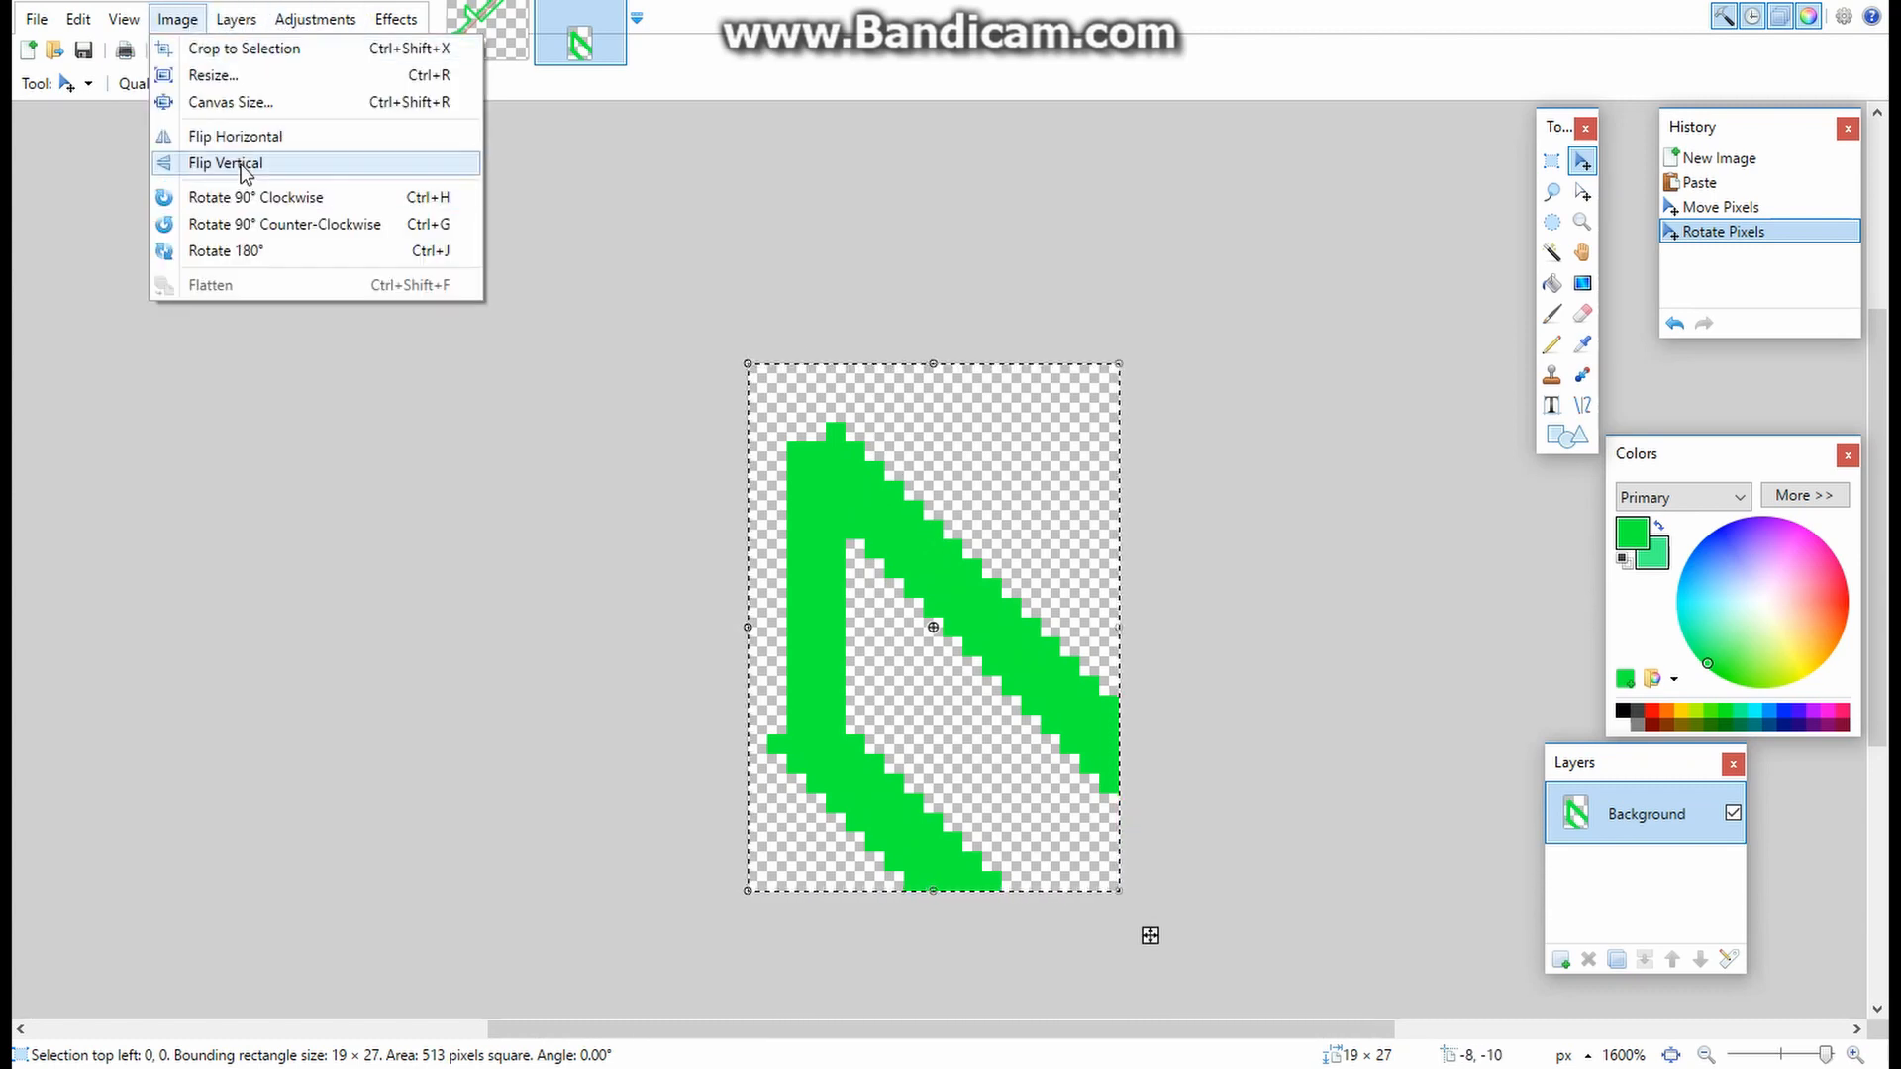
click(327, 225)
click(194, 24)
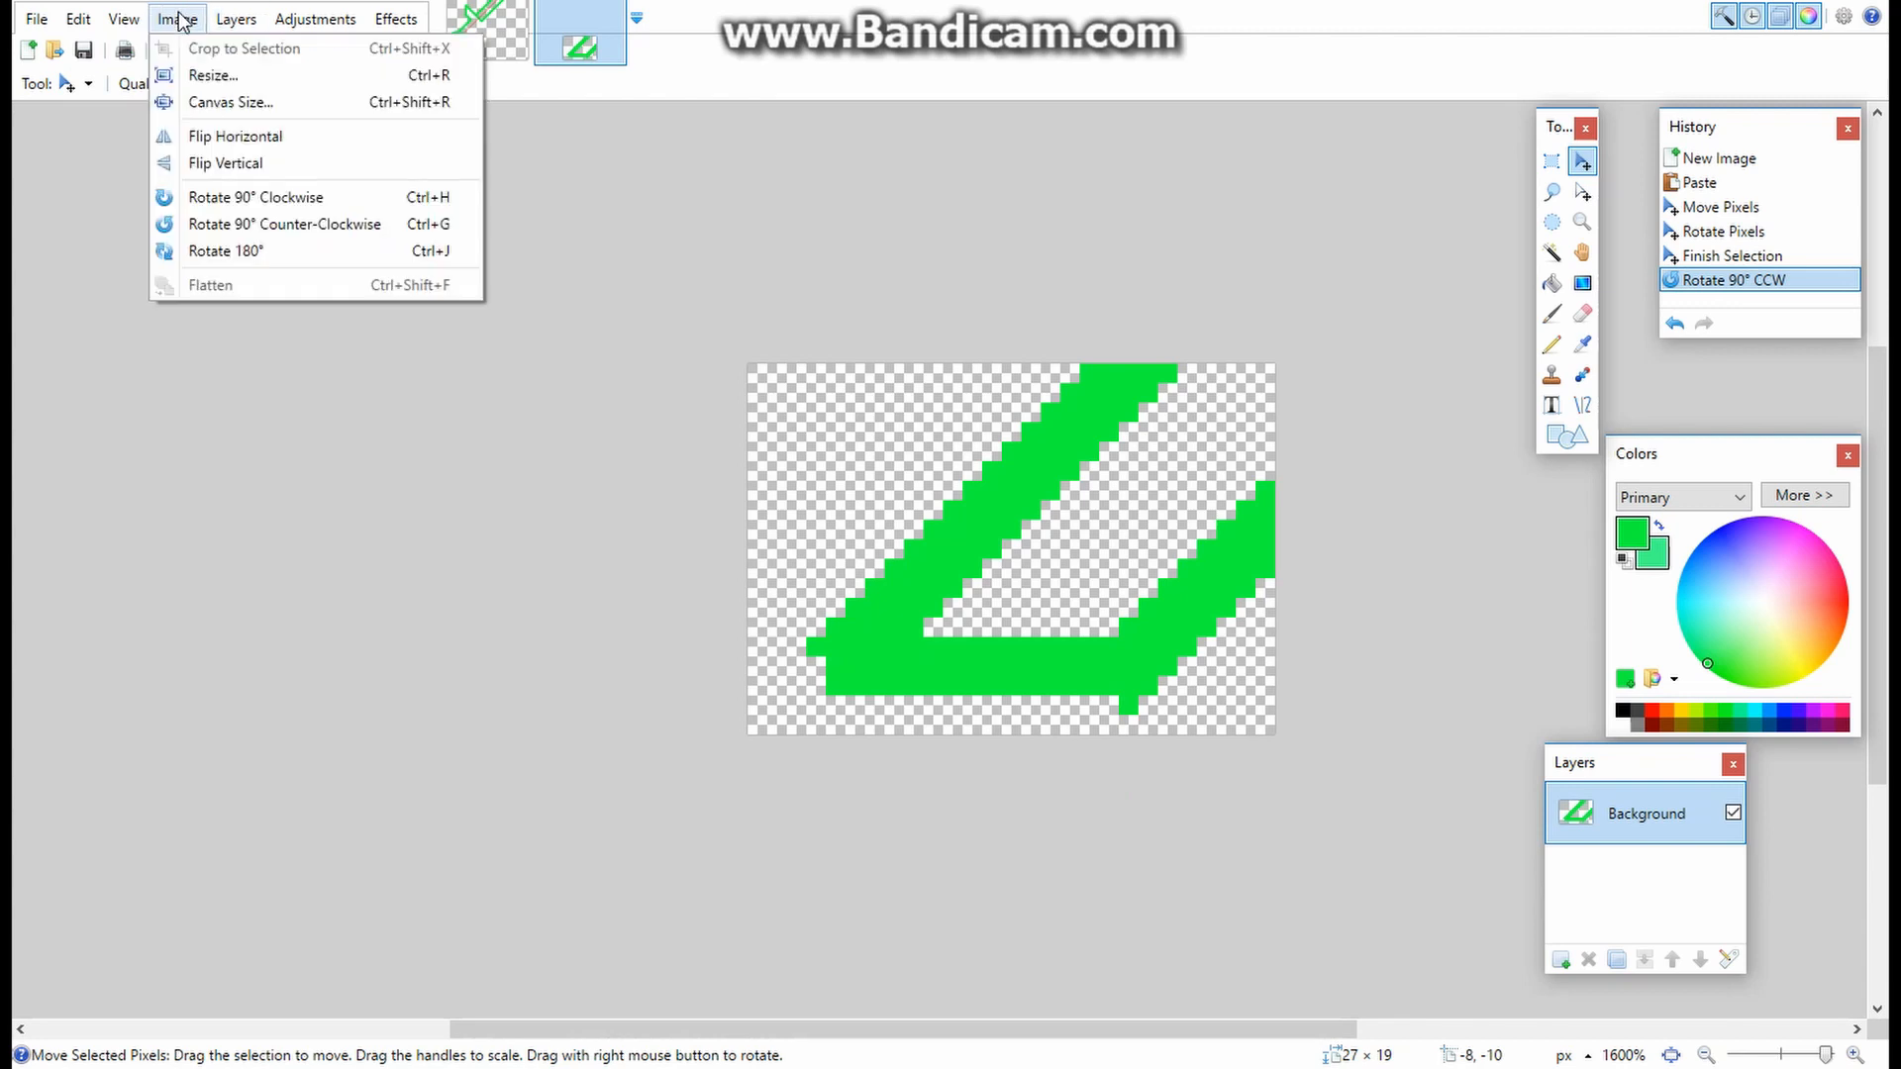
- Flip the rotated piece horizontally, copy the whole 27 × 19 image and return to the 126 × 126 drawing
click(249, 139)
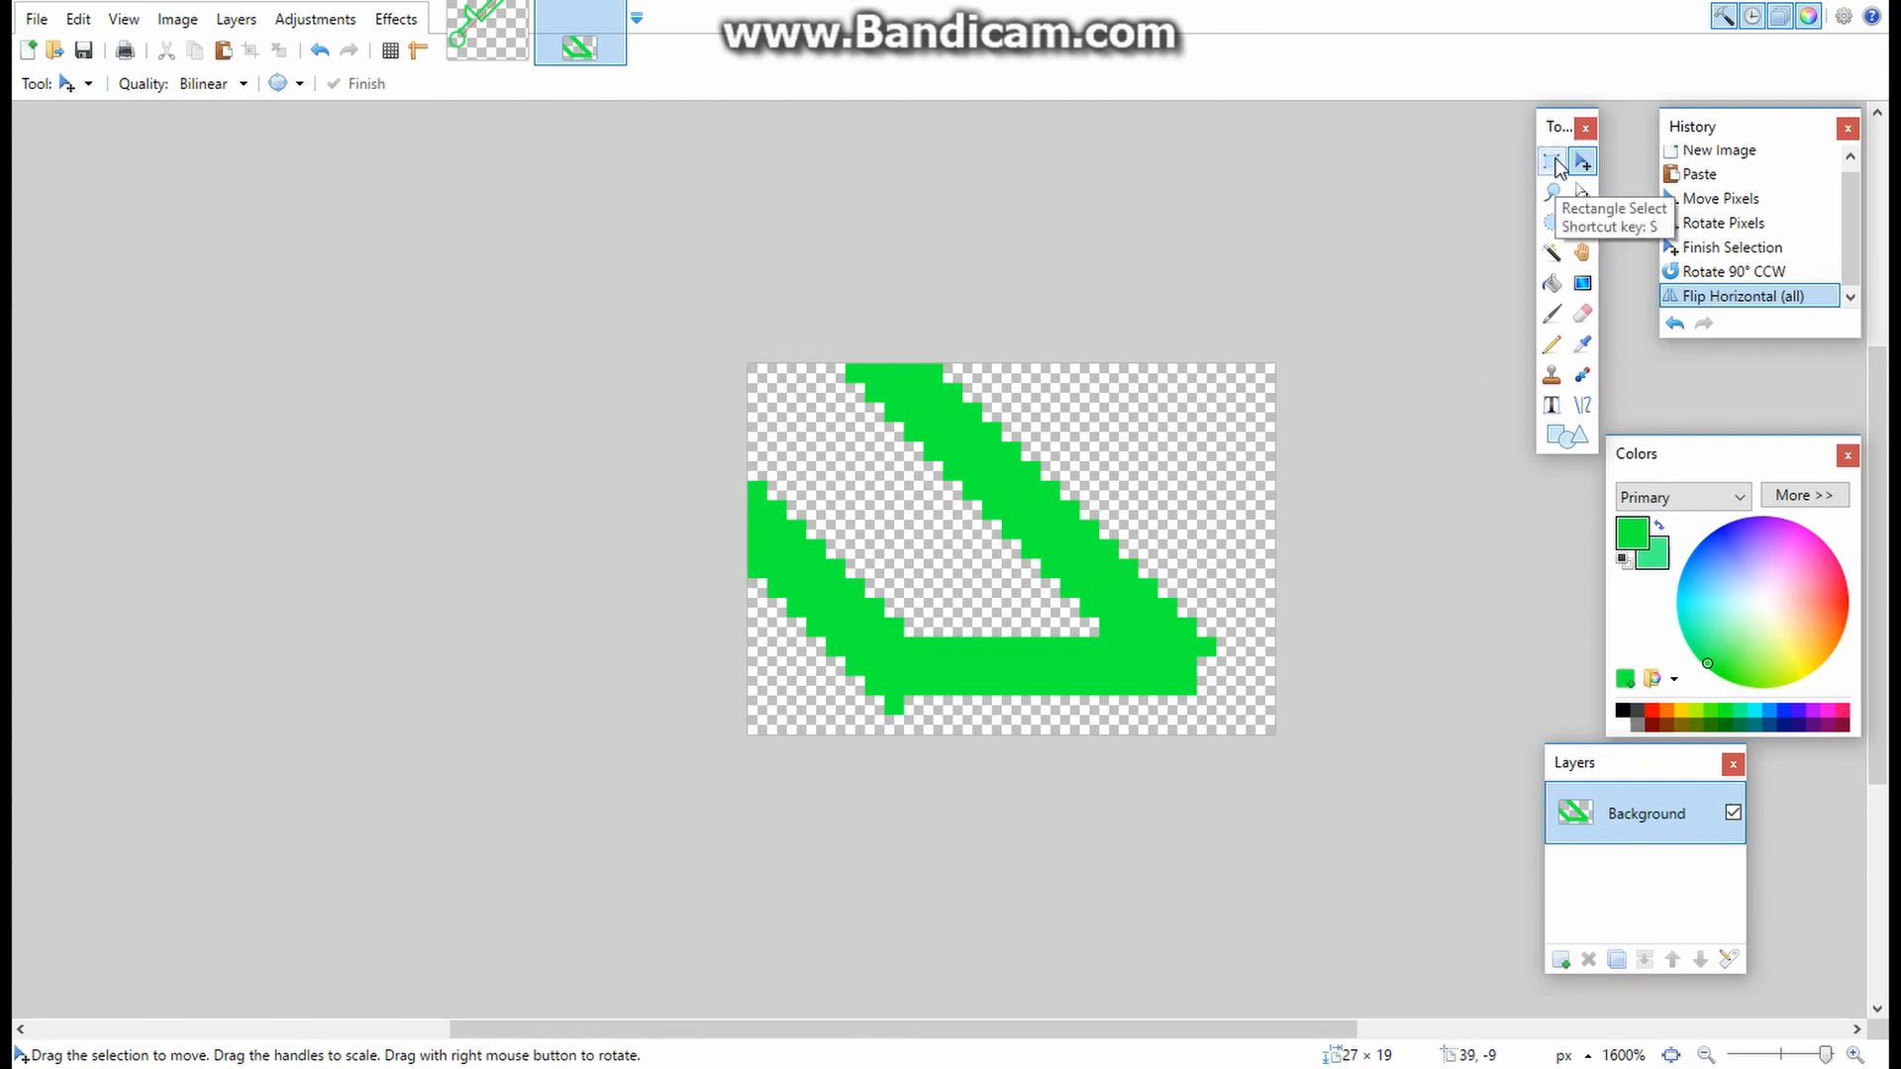
key(s)
drag(1396, 360, 513, 763)
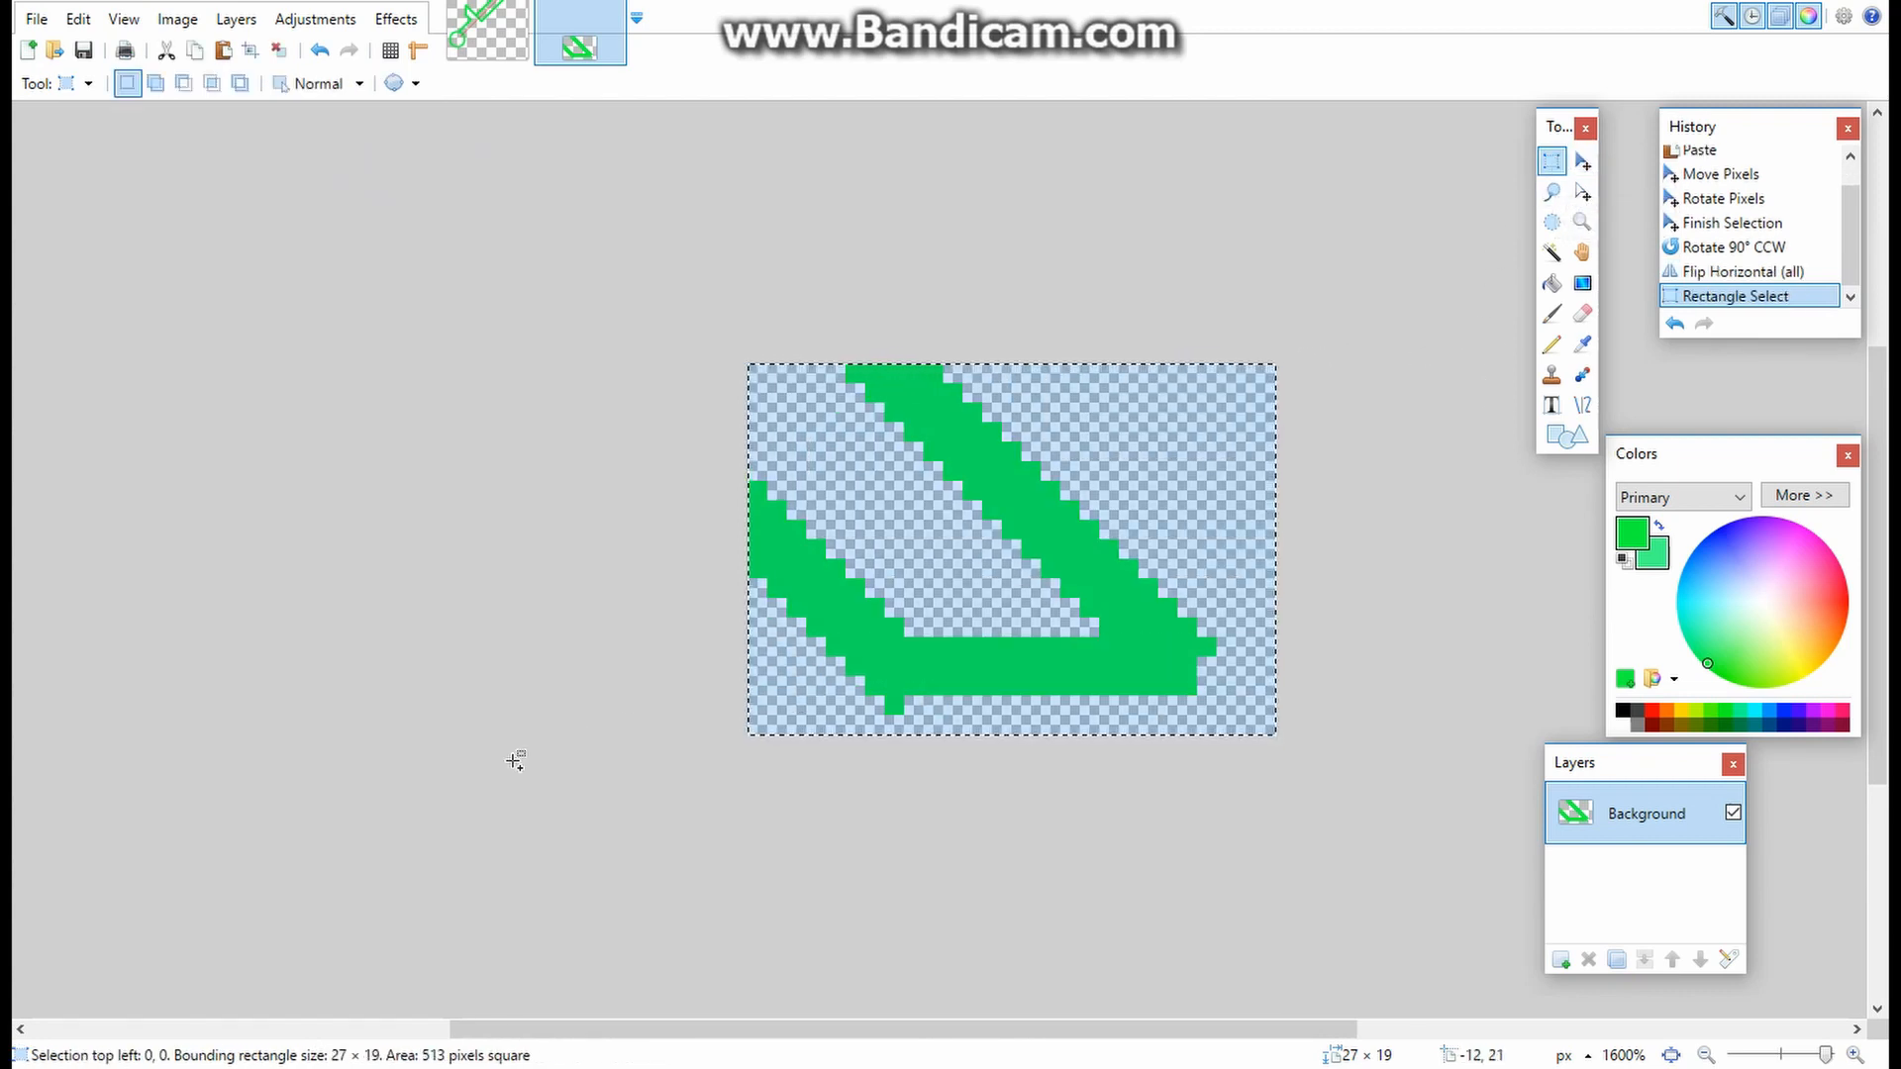
click(78, 19)
key(Escape)
click(79, 19)
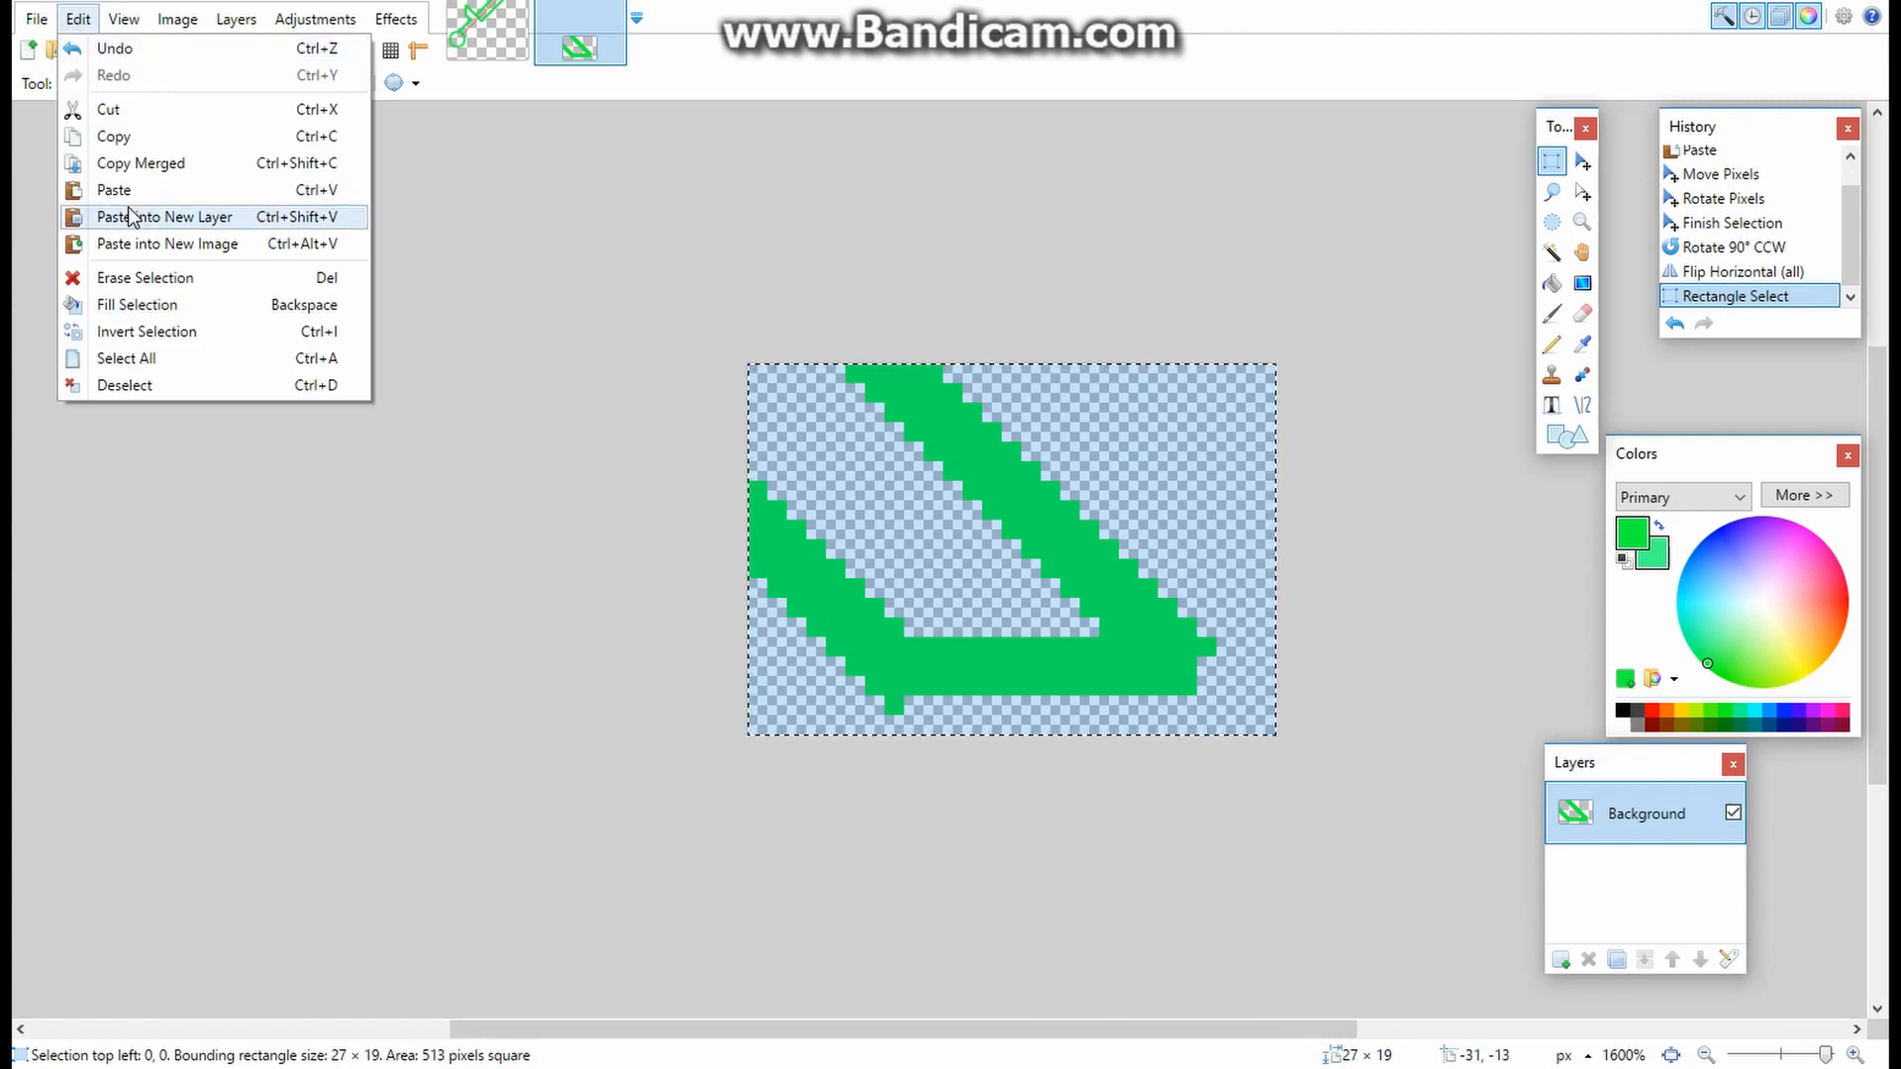
click(130, 139)
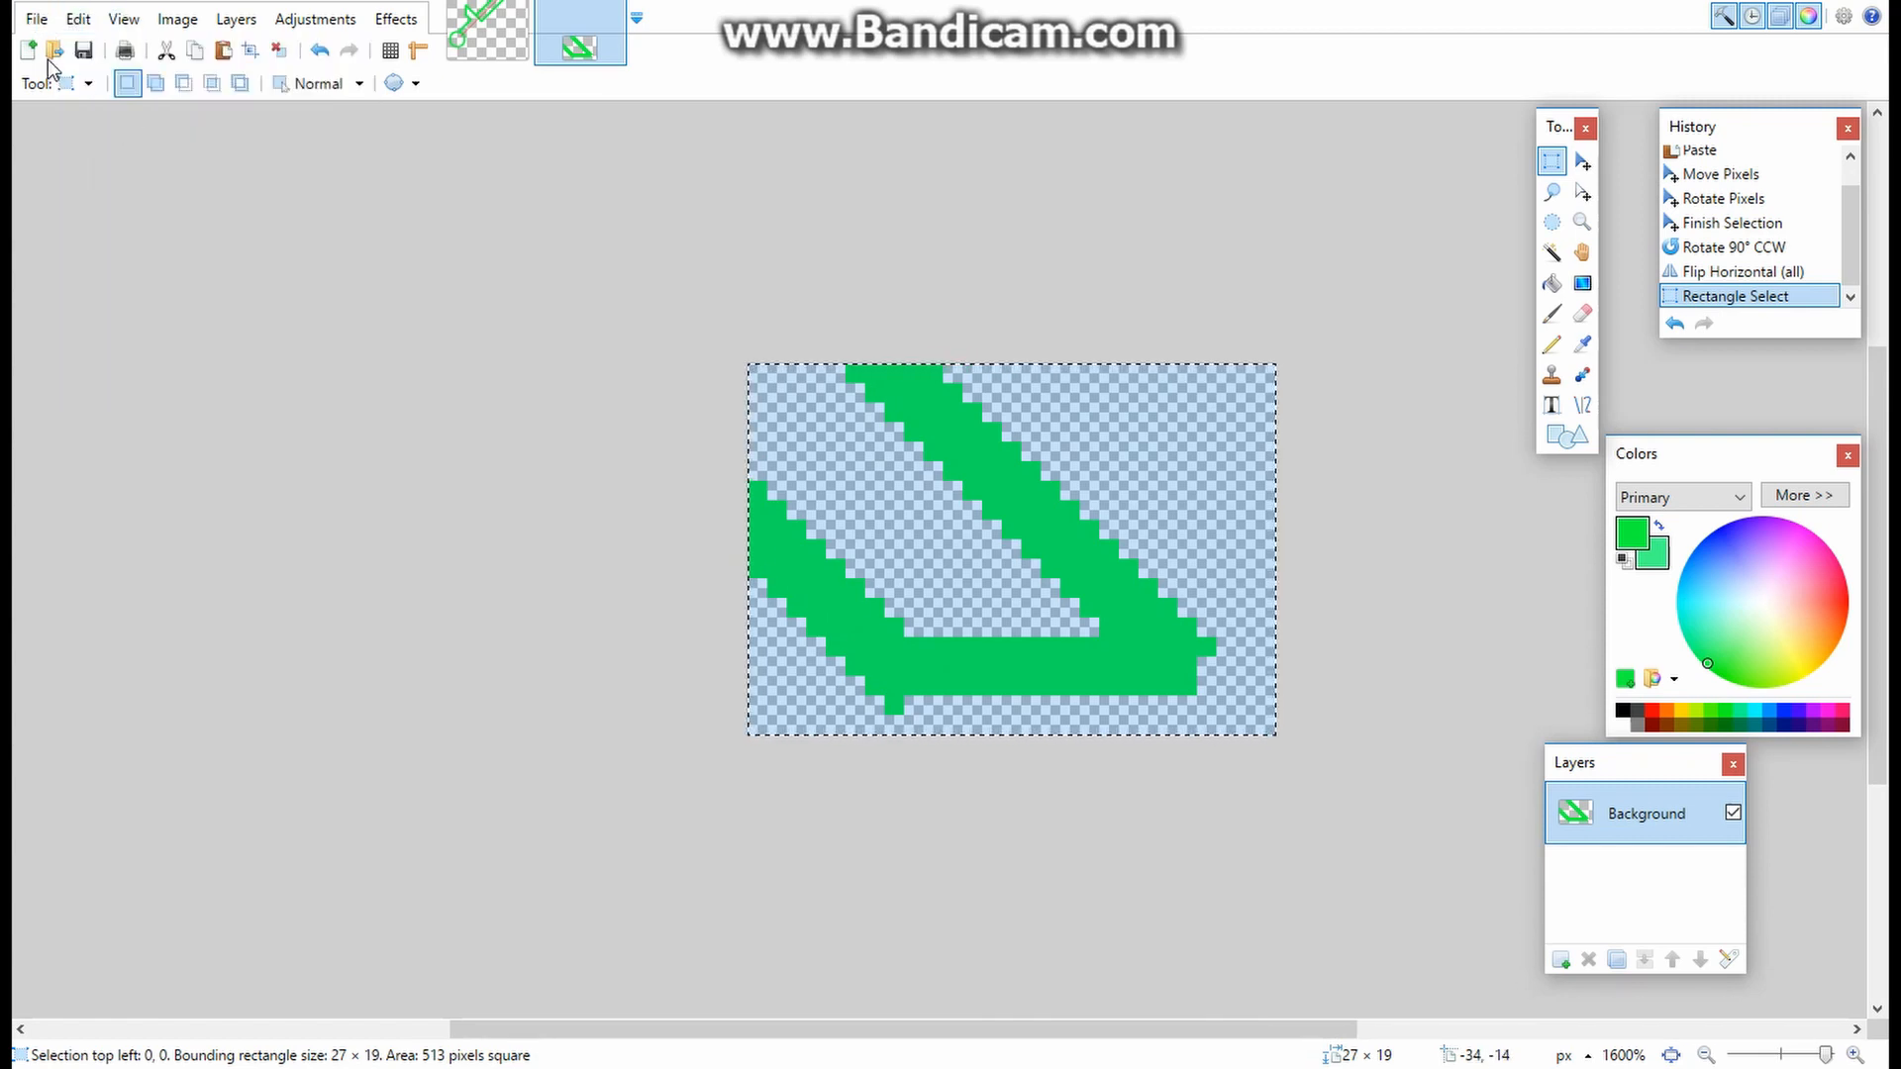
click(473, 37)
click(473, 37)
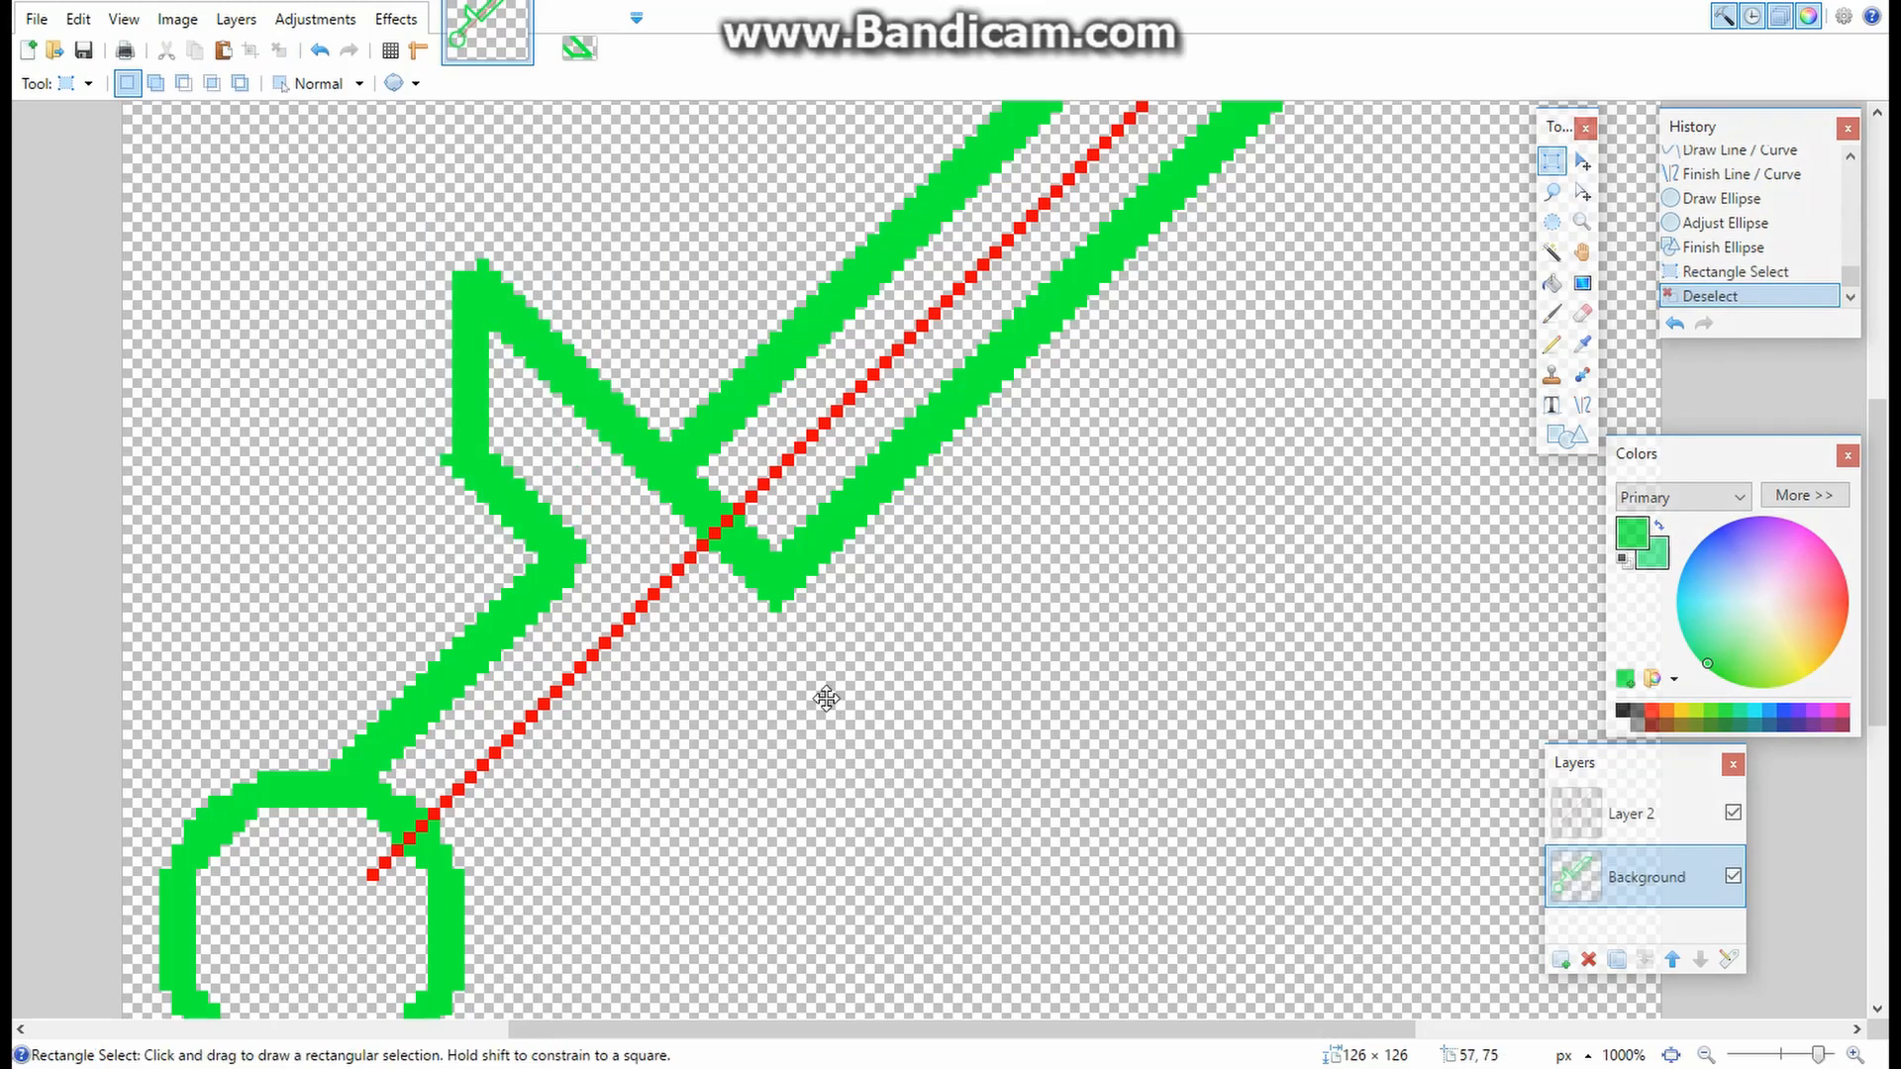
key(ctrl+v)
drag(496, 373, 1437, 950)
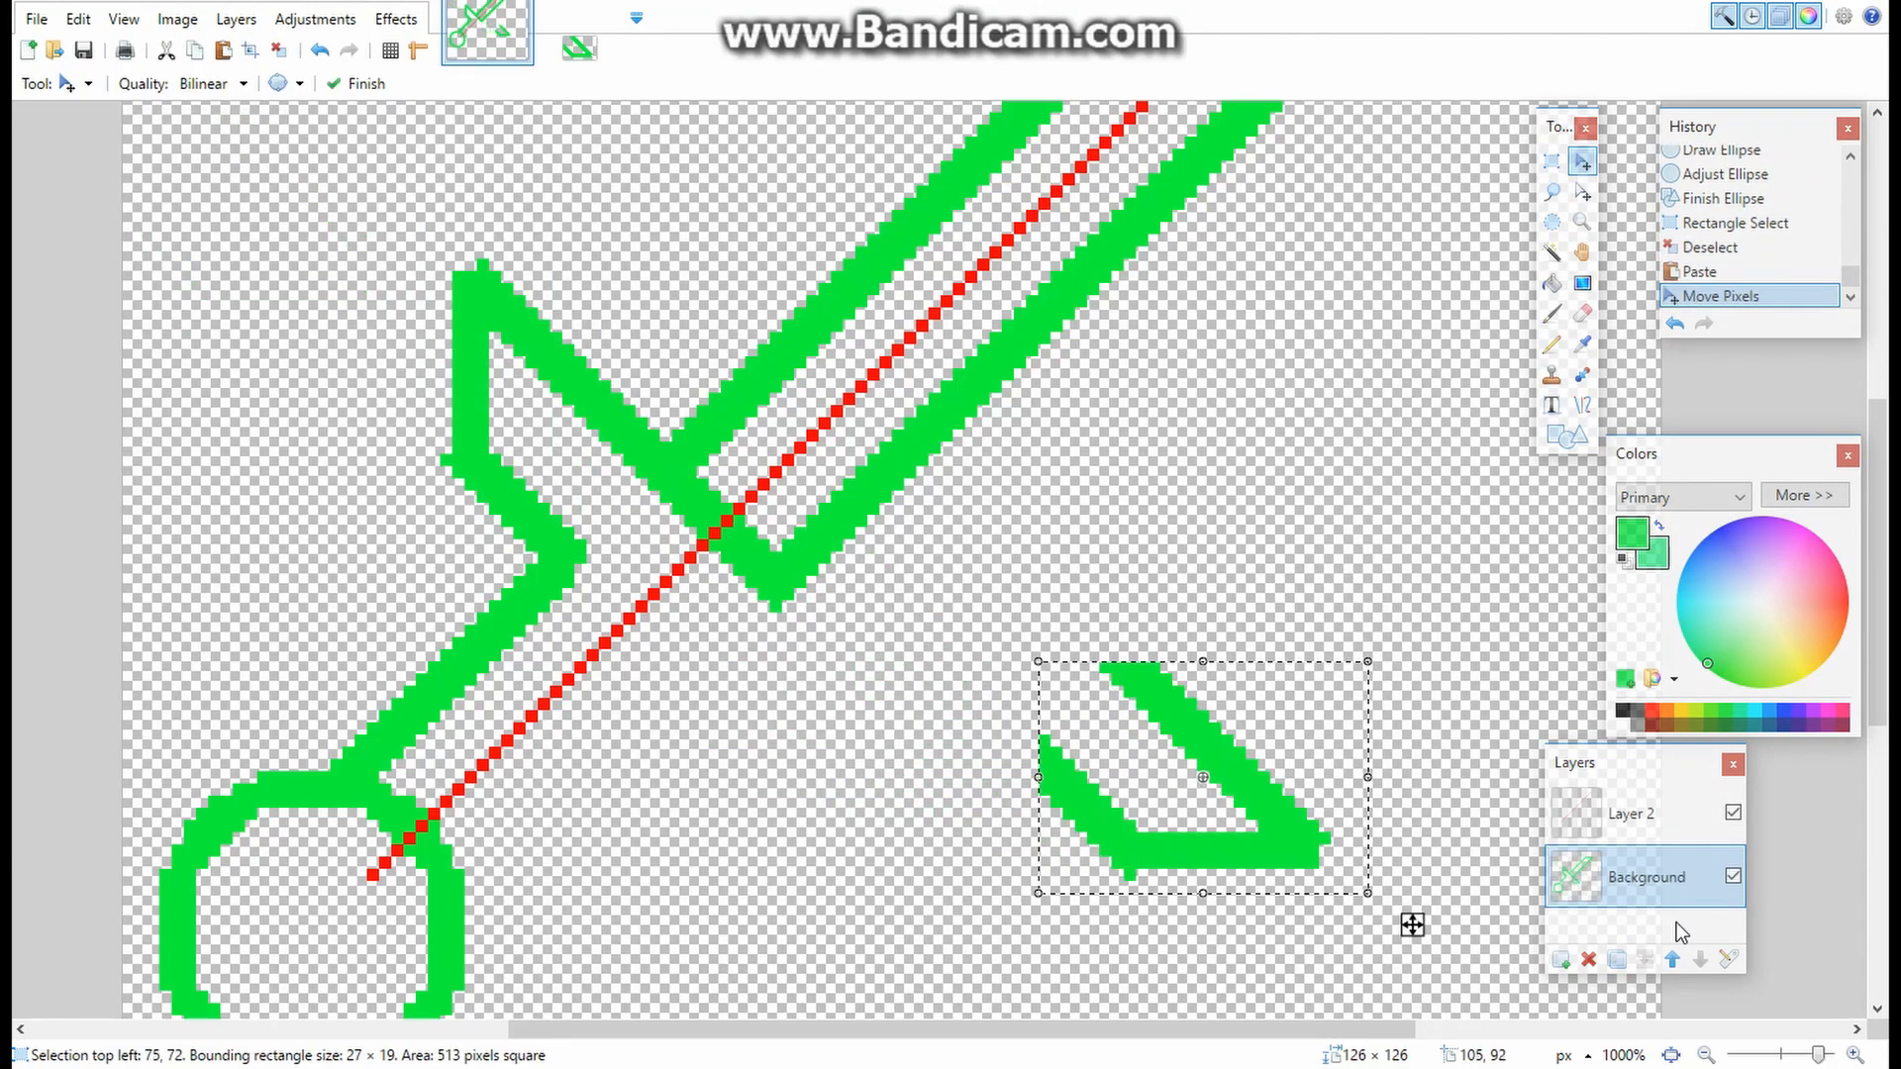
click(1631, 830)
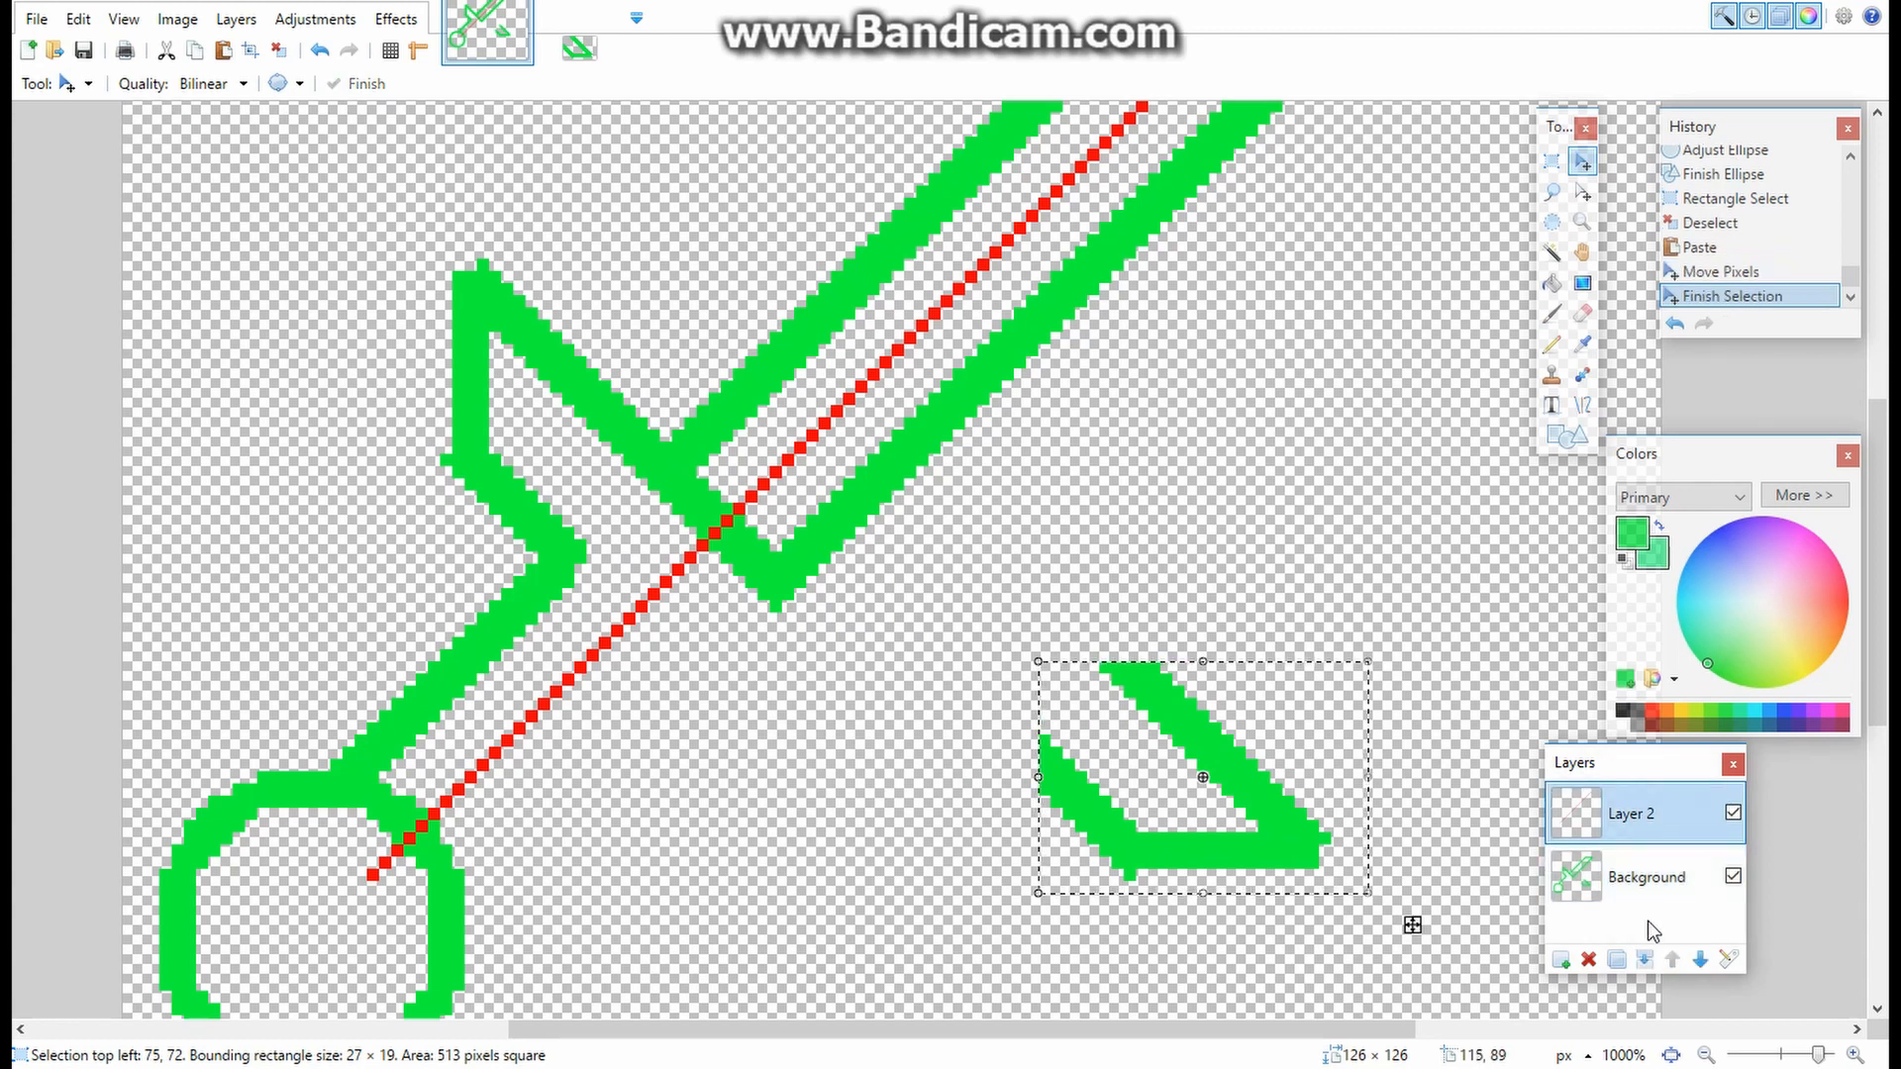
click(1562, 960)
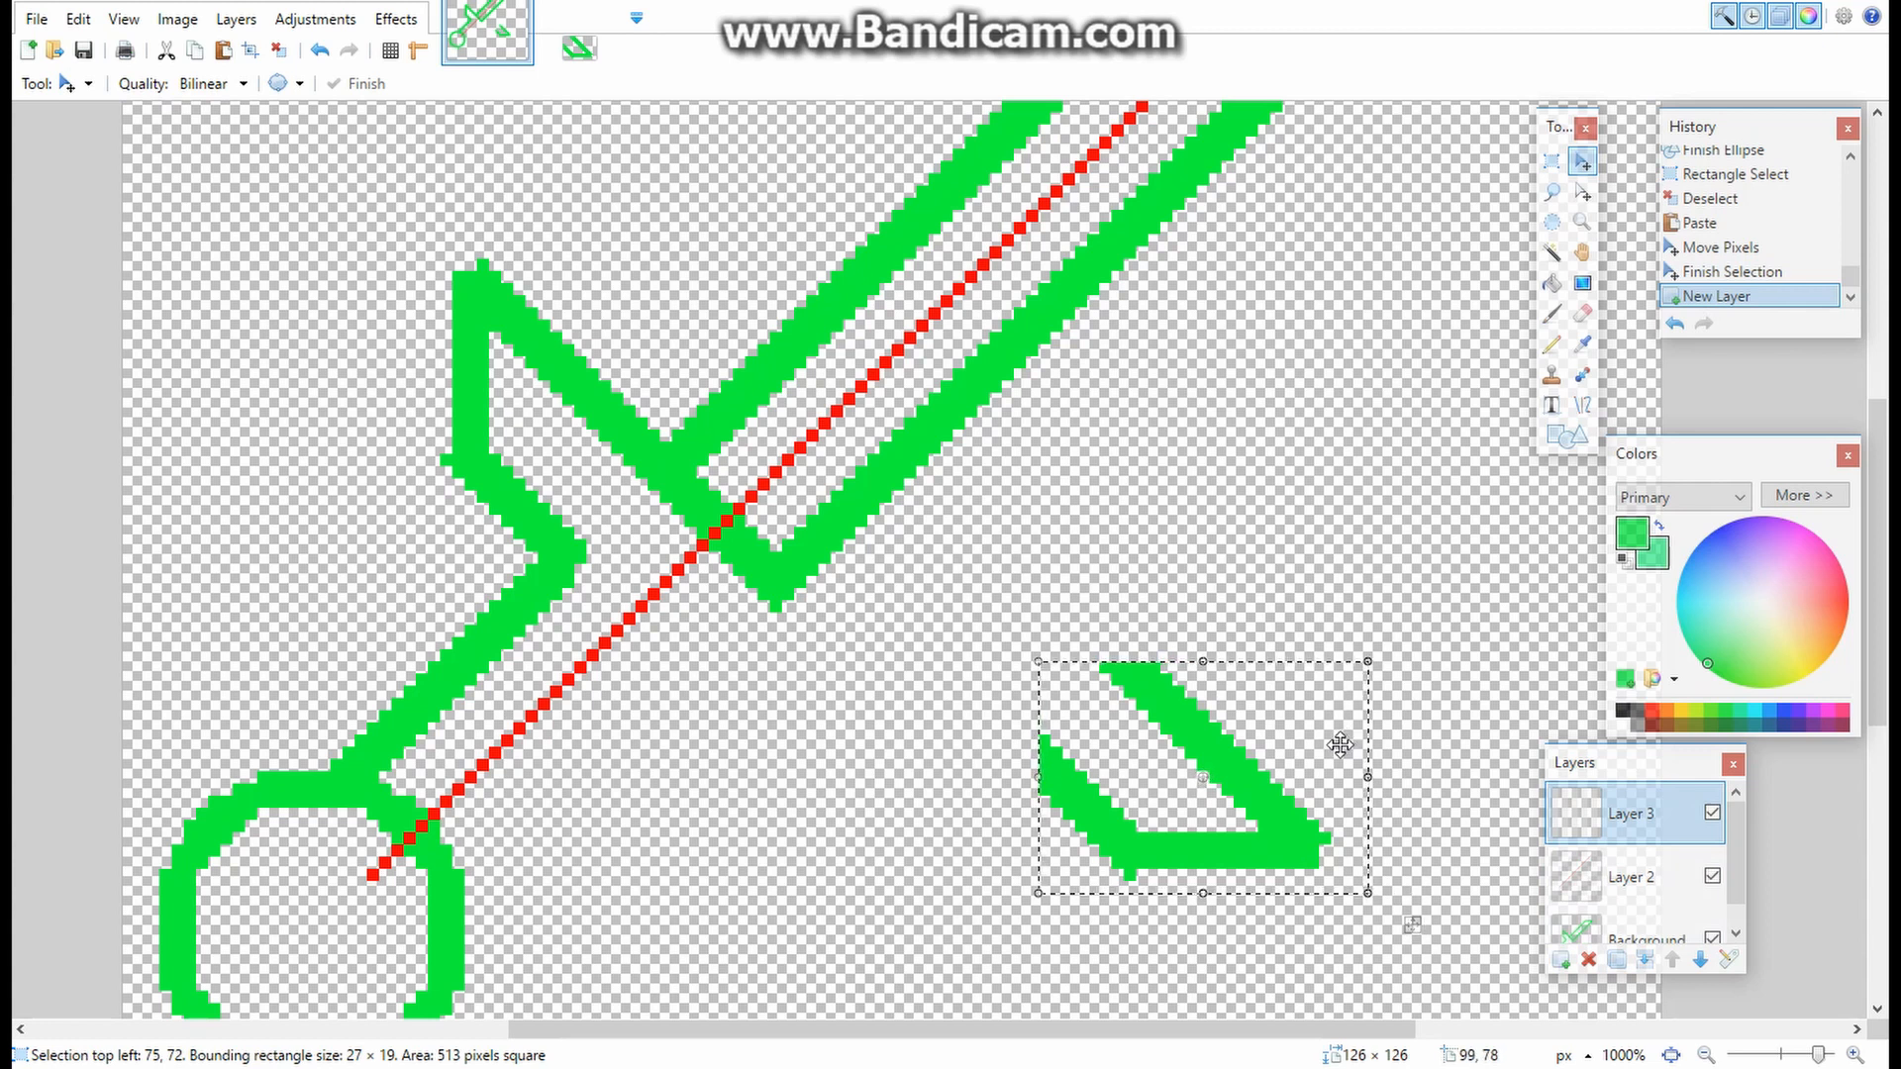
key(ctrl+z)
key(ctrl+z)
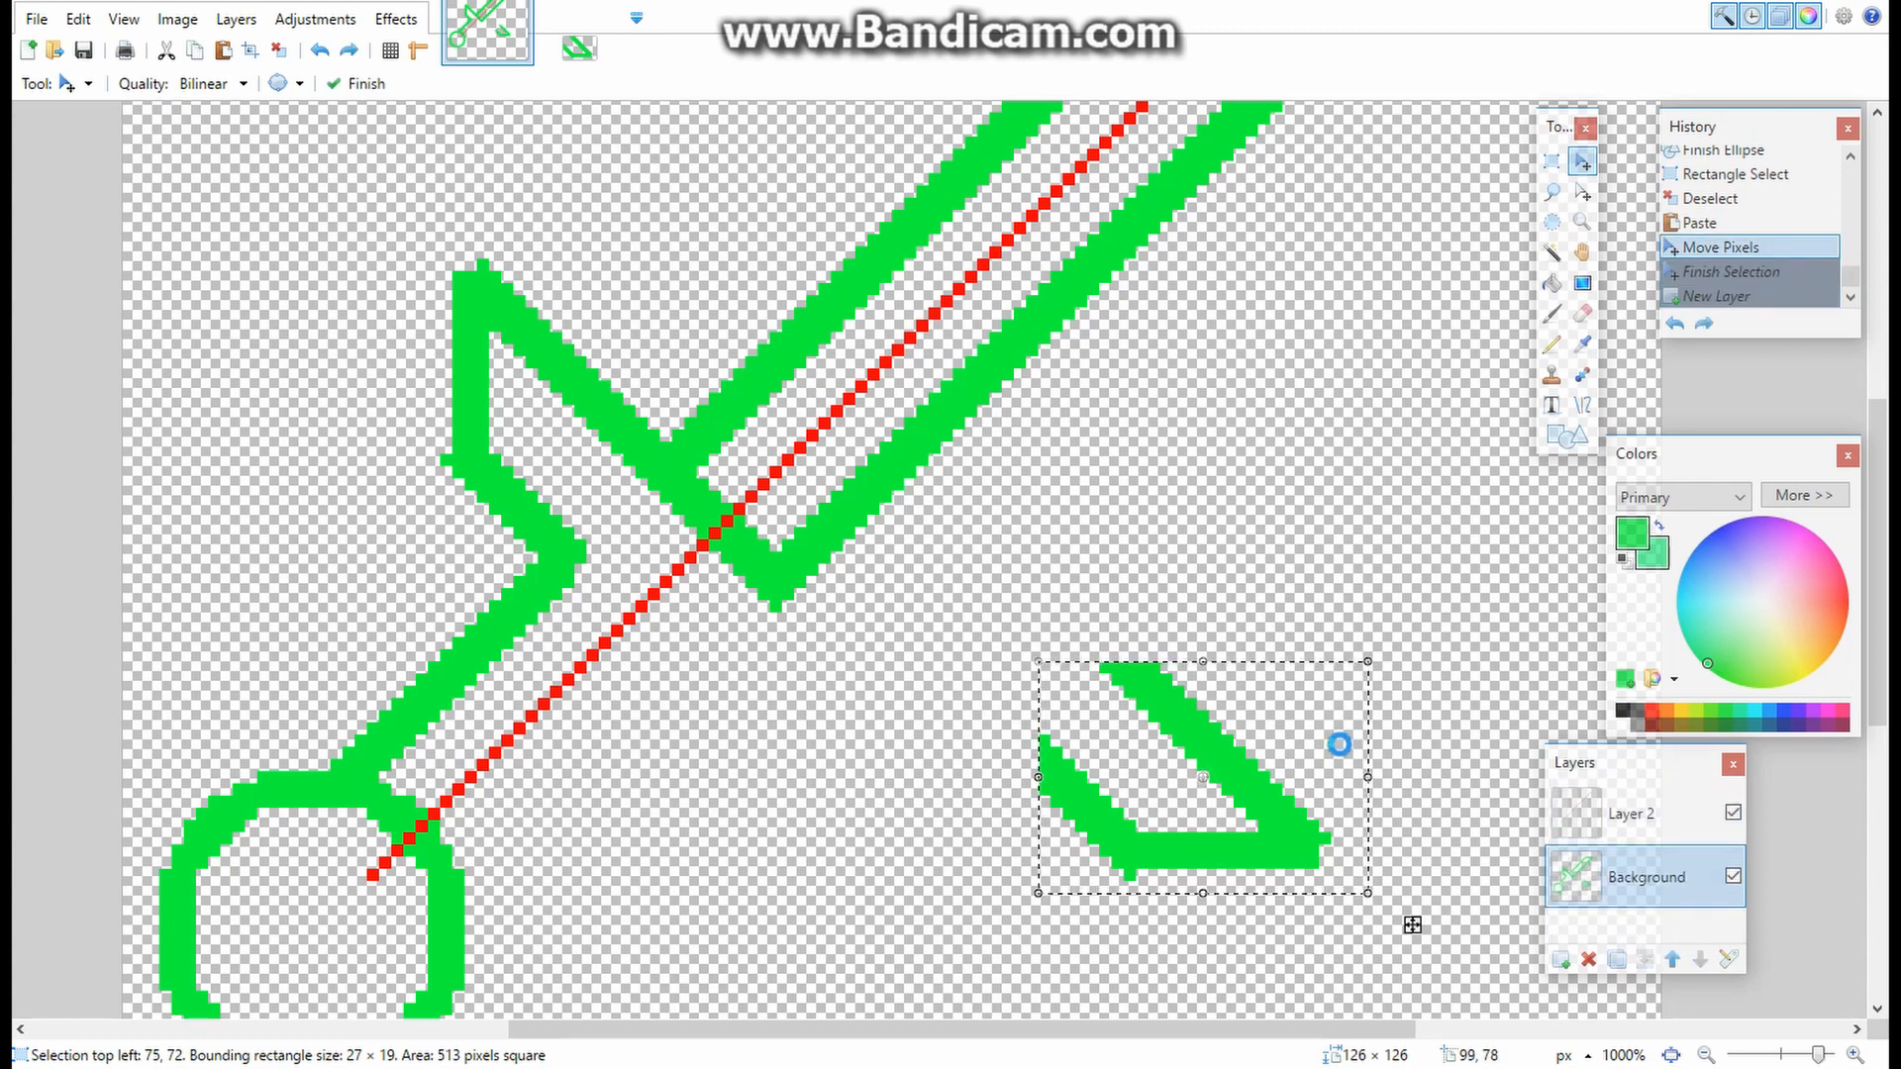
key(ctrl+z)
key(ctrl+z)
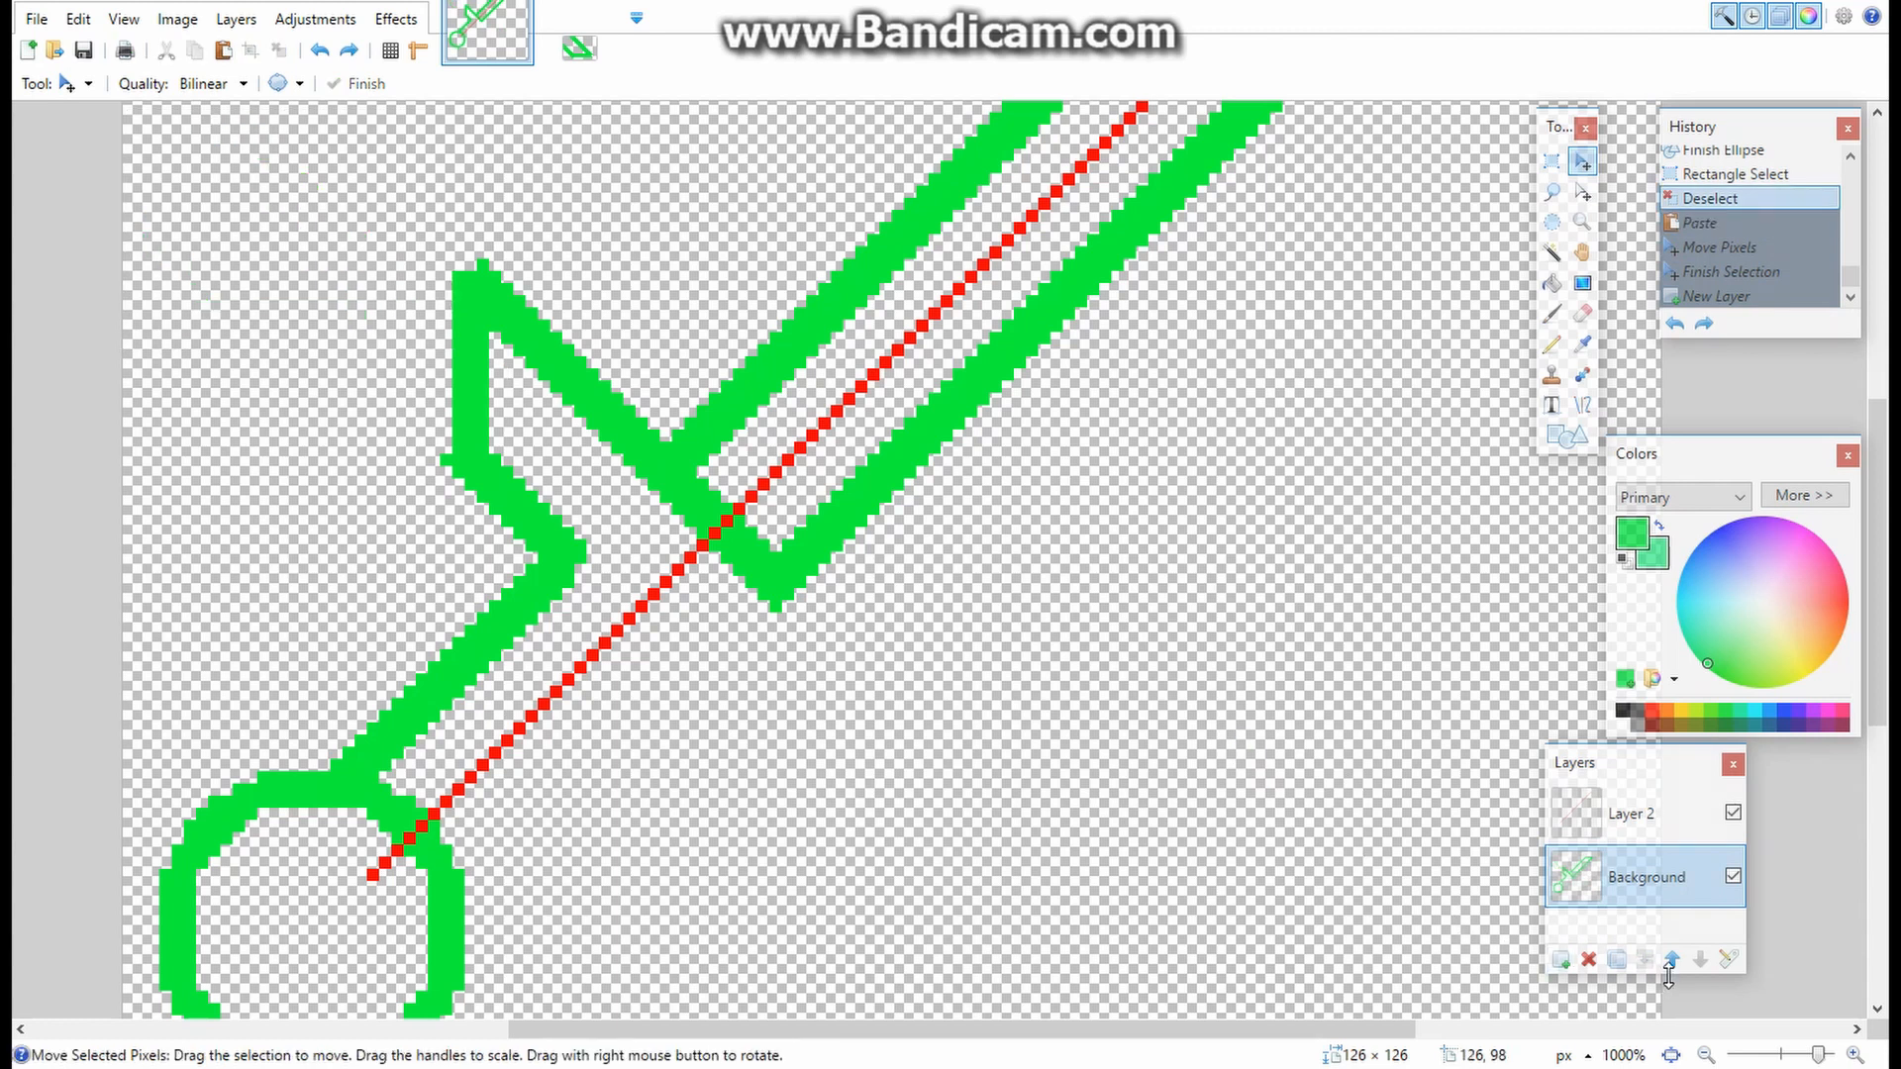
- Add a new layer directly above Background and paste the flipped piece there, moved to the opposite side of the red guide line
click(1561, 961)
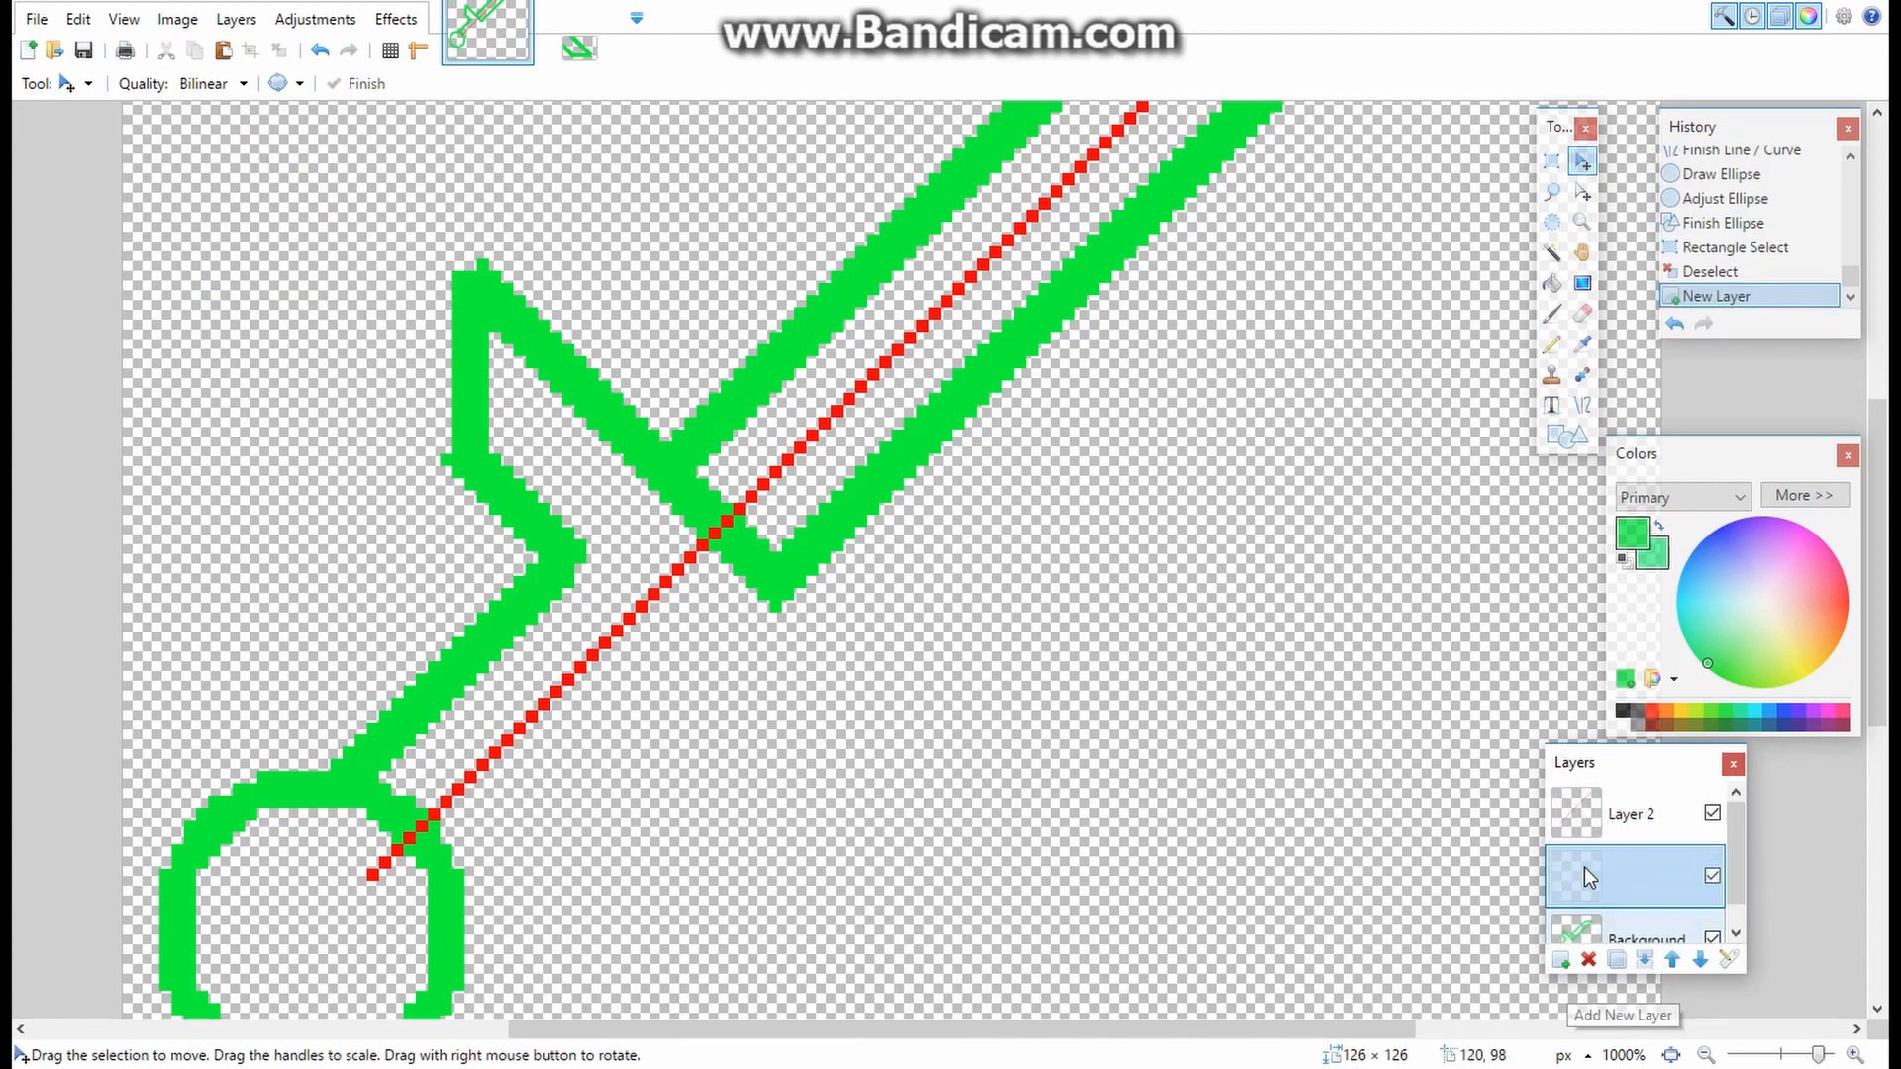
key(ctrl+v)
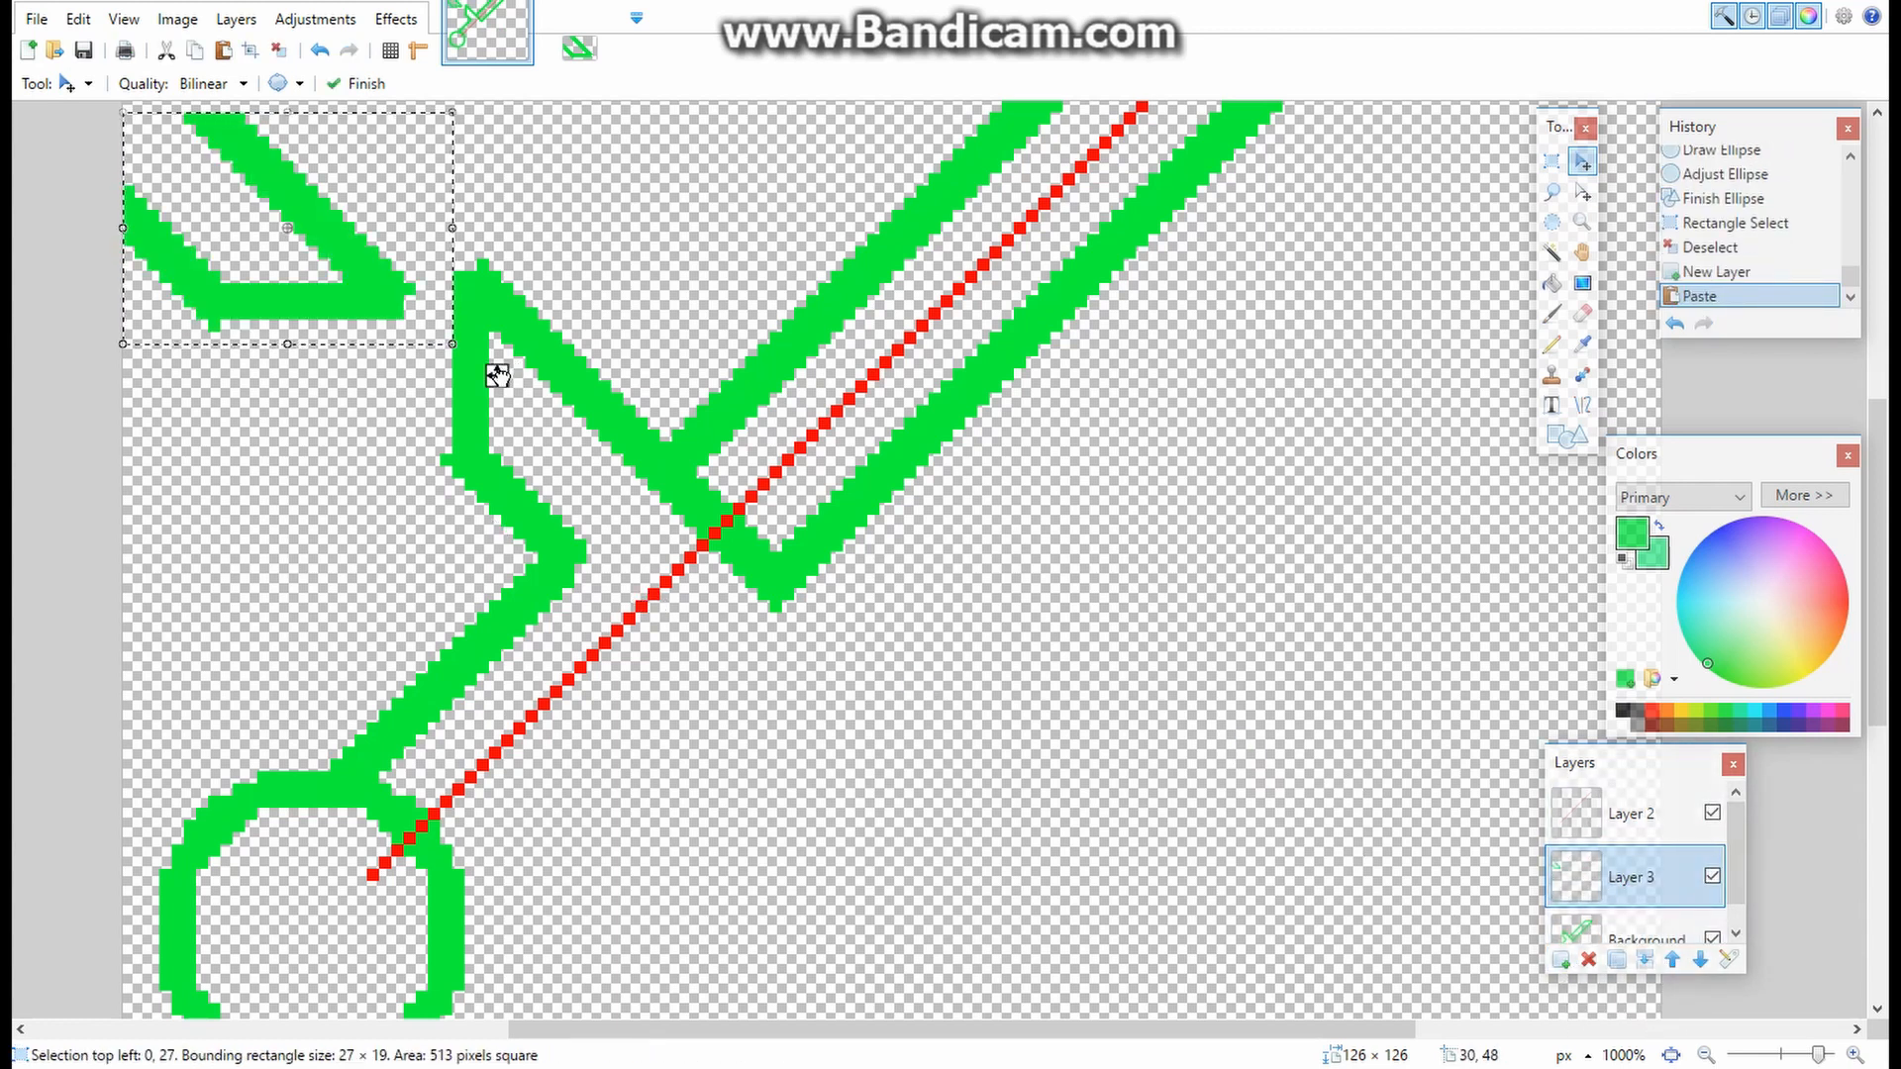
drag(496, 370, 1072, 840)
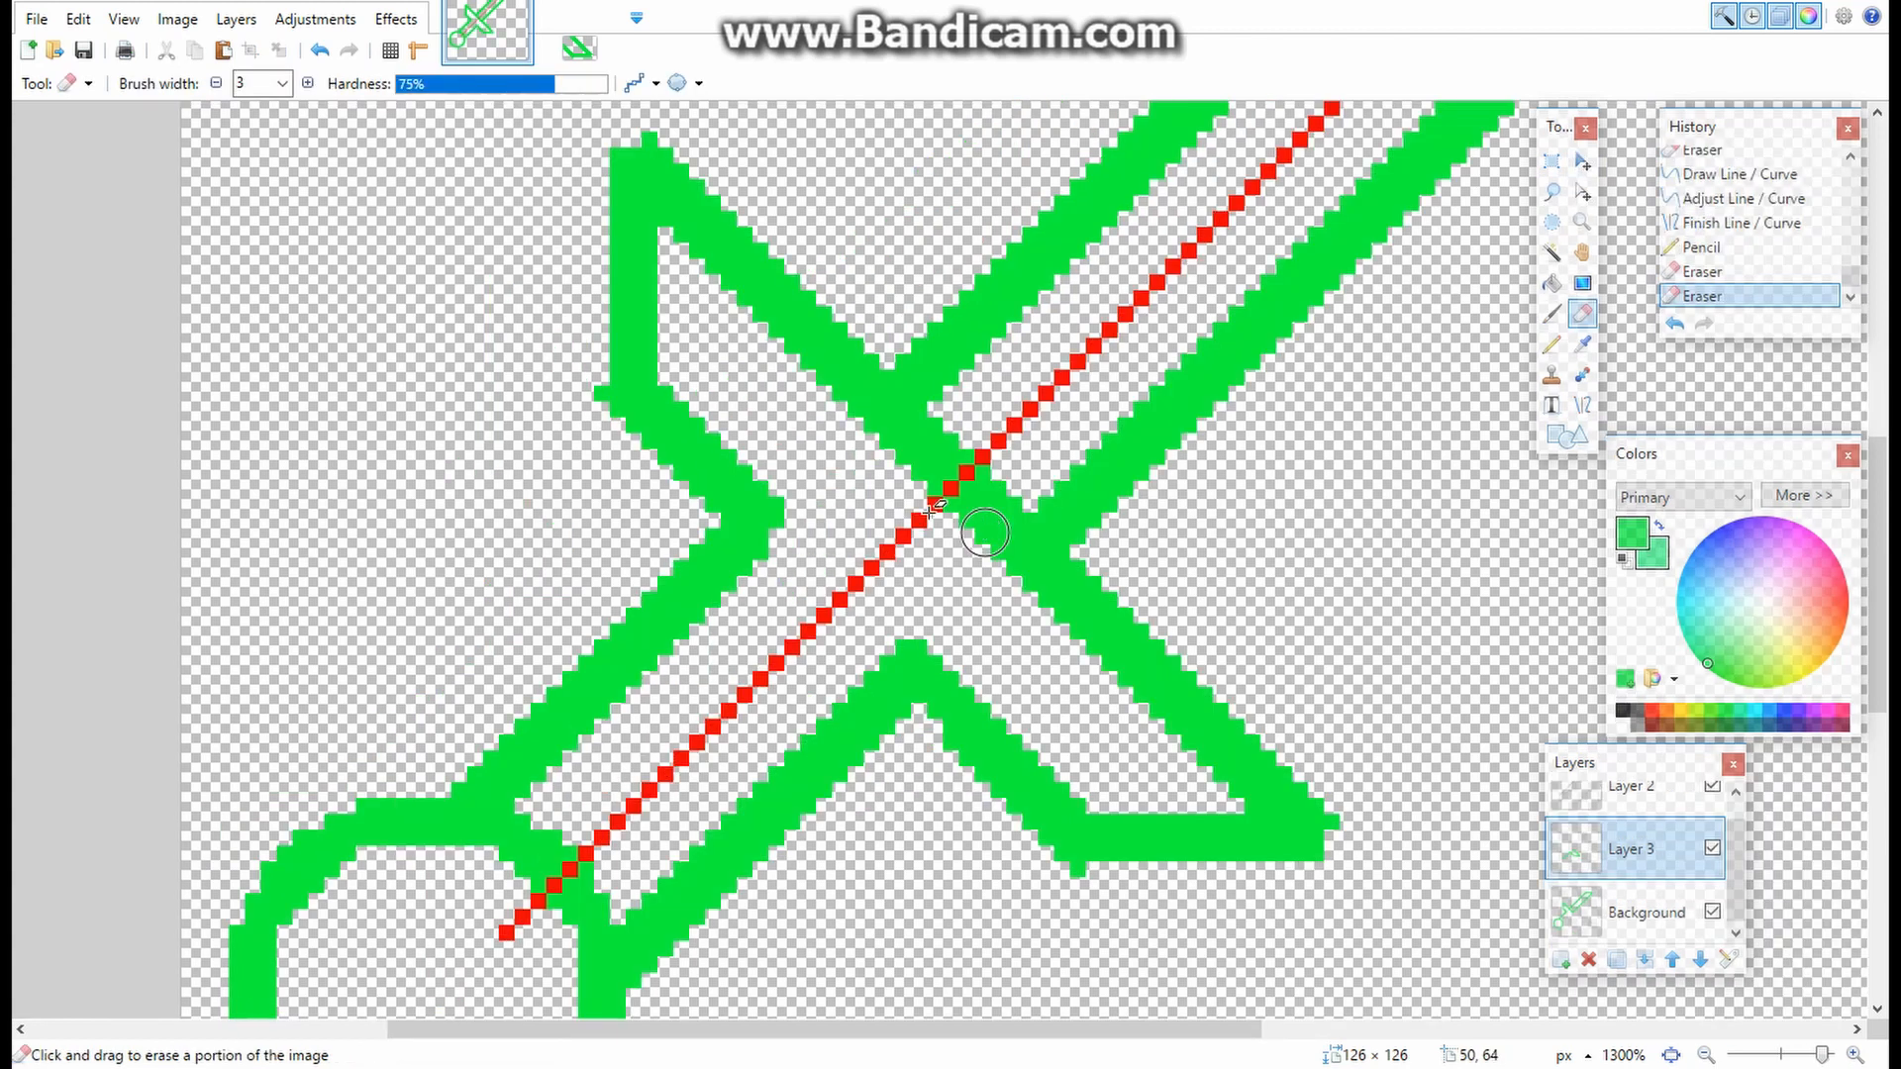
- Erase the stray pixel under the pasted crossguard piece's lower corner and pencil its outer tip into a sharp point
scroll(995, 489, down, 4)
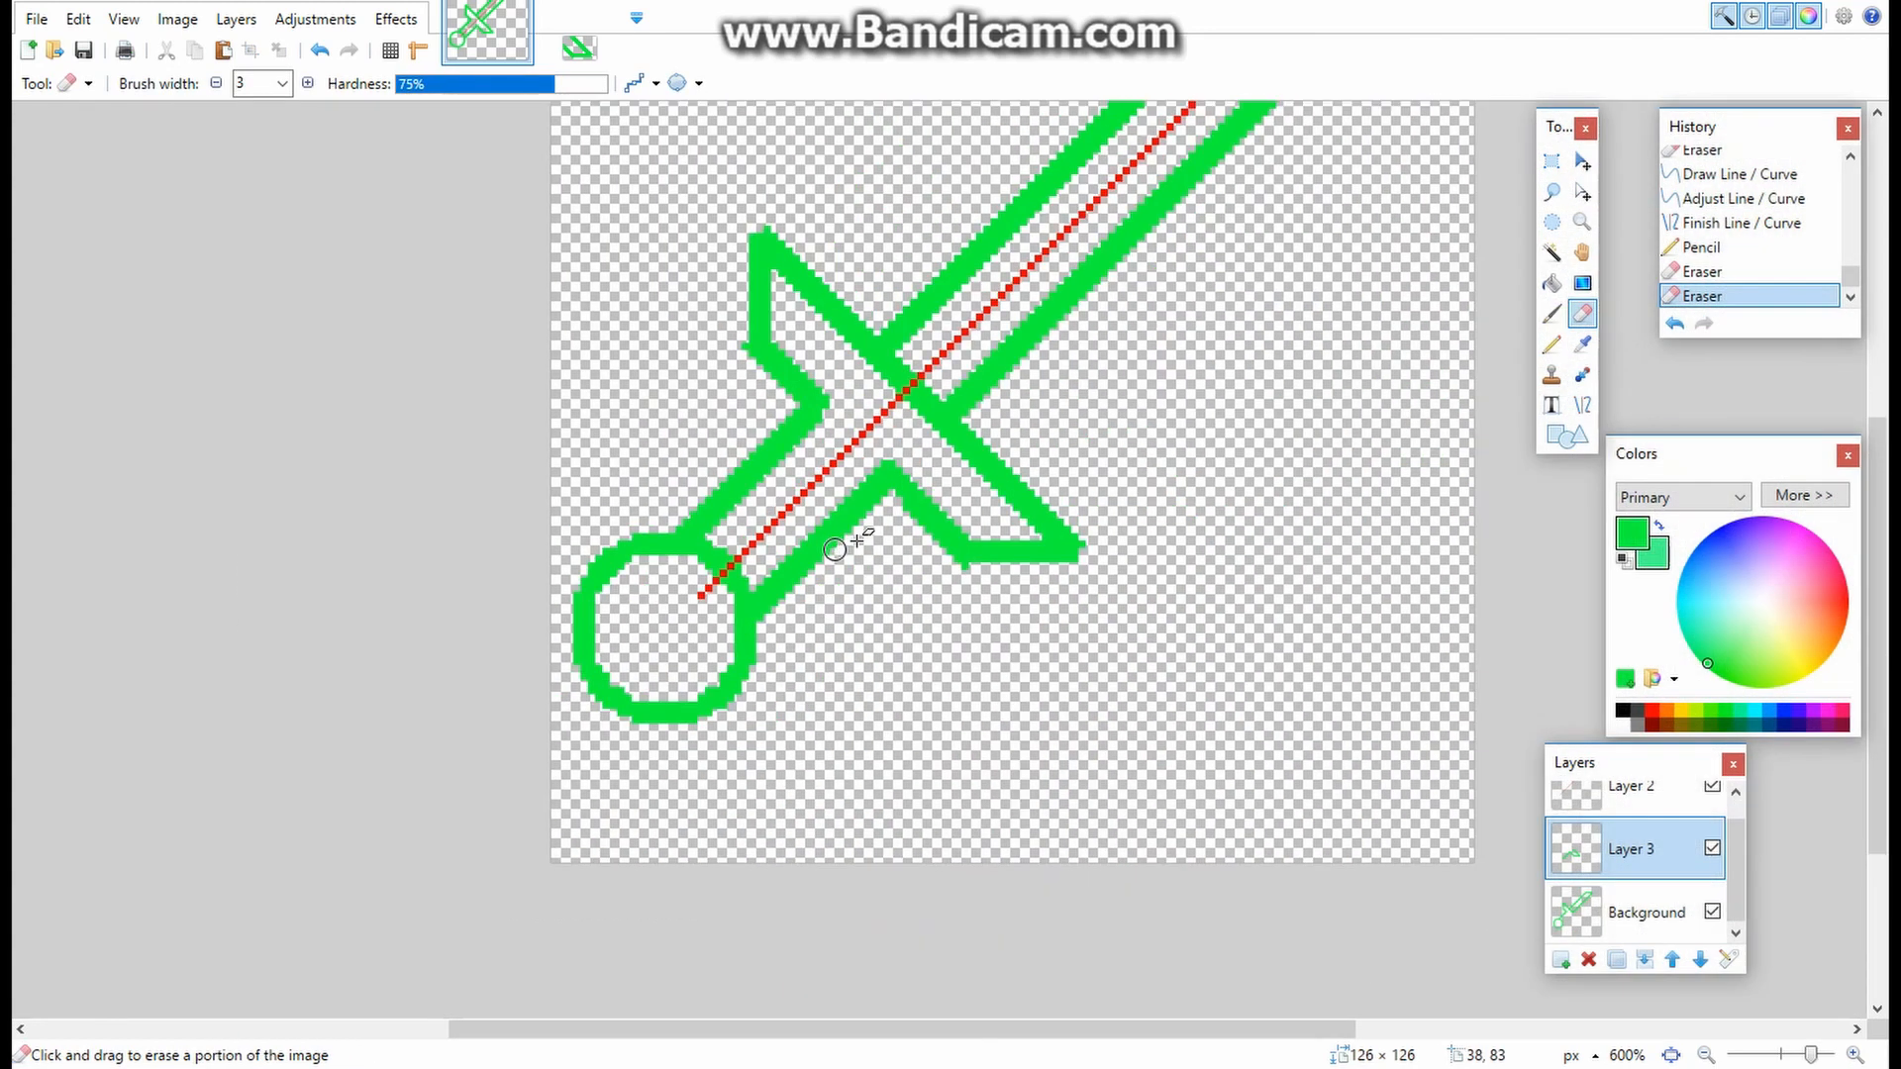
drag(756, 1036, 865, 1036)
scroll(891, 793, up, 2)
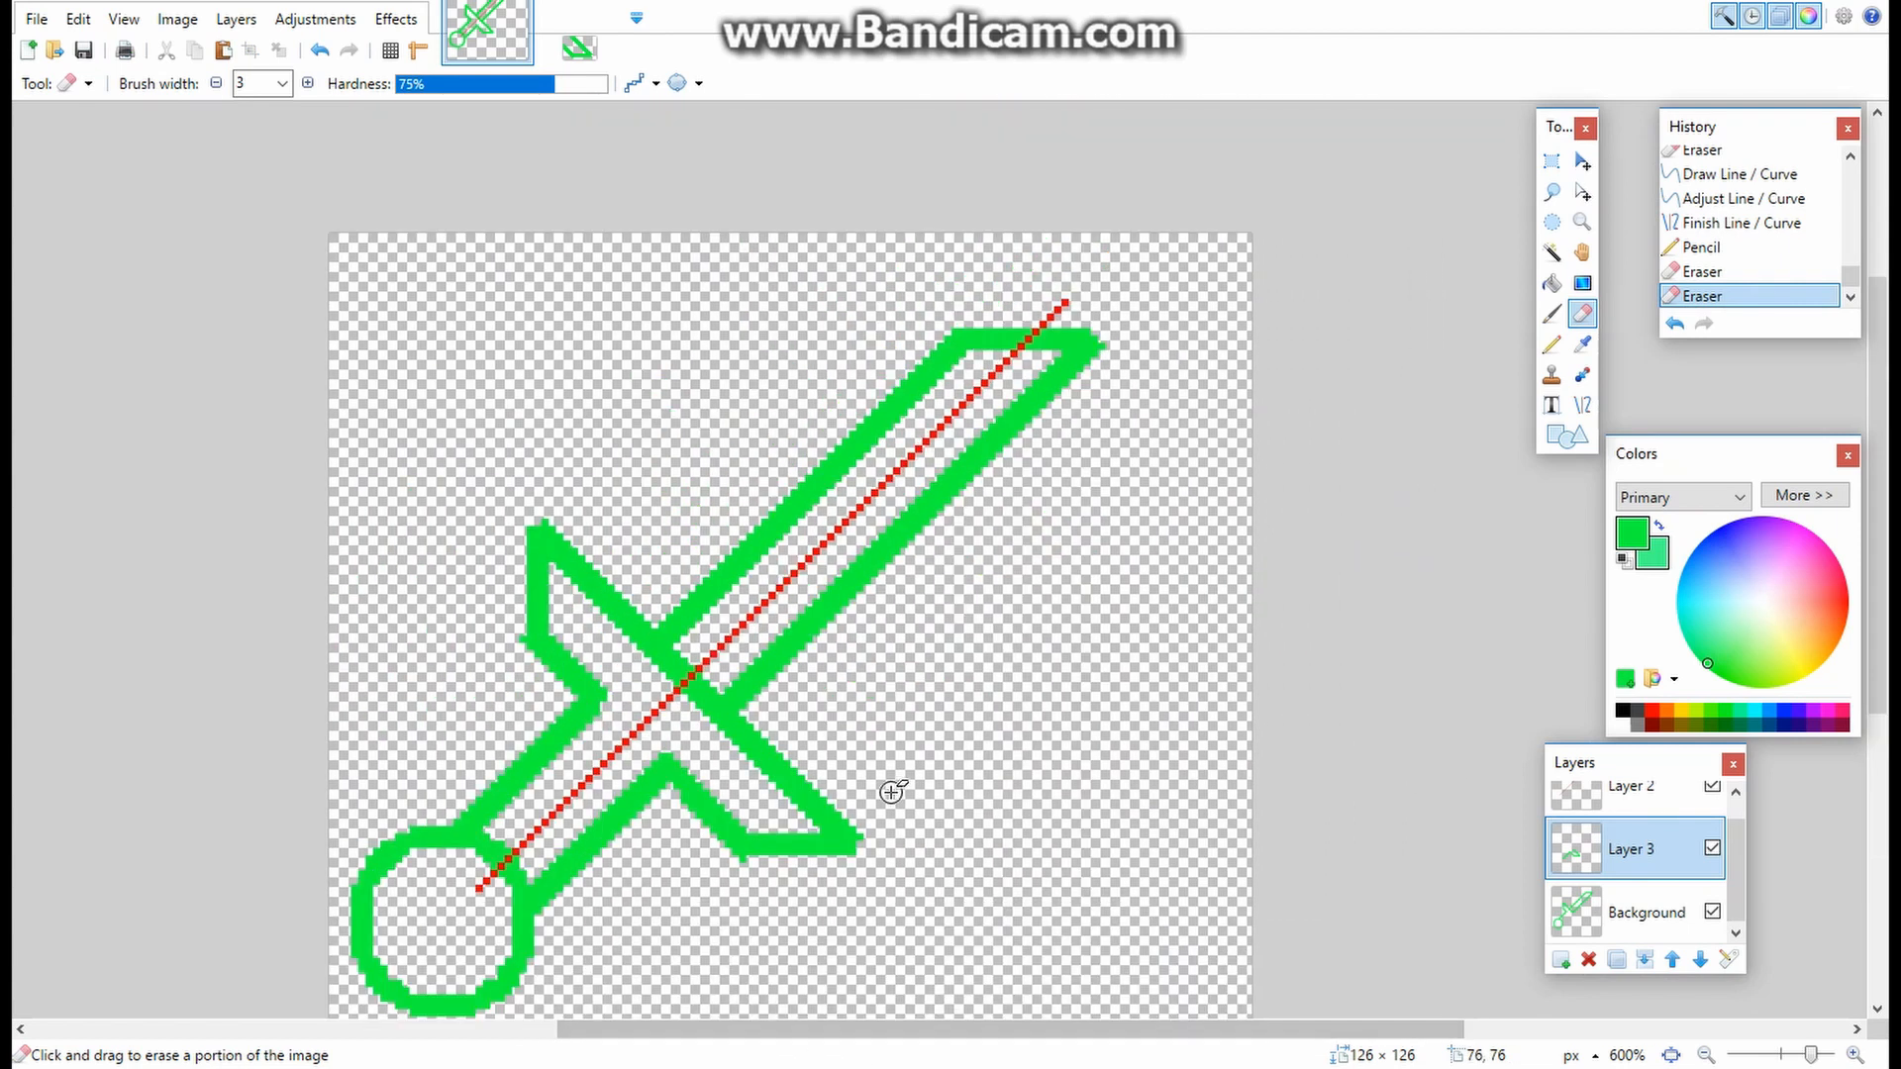
scroll(782, 757, up, 4)
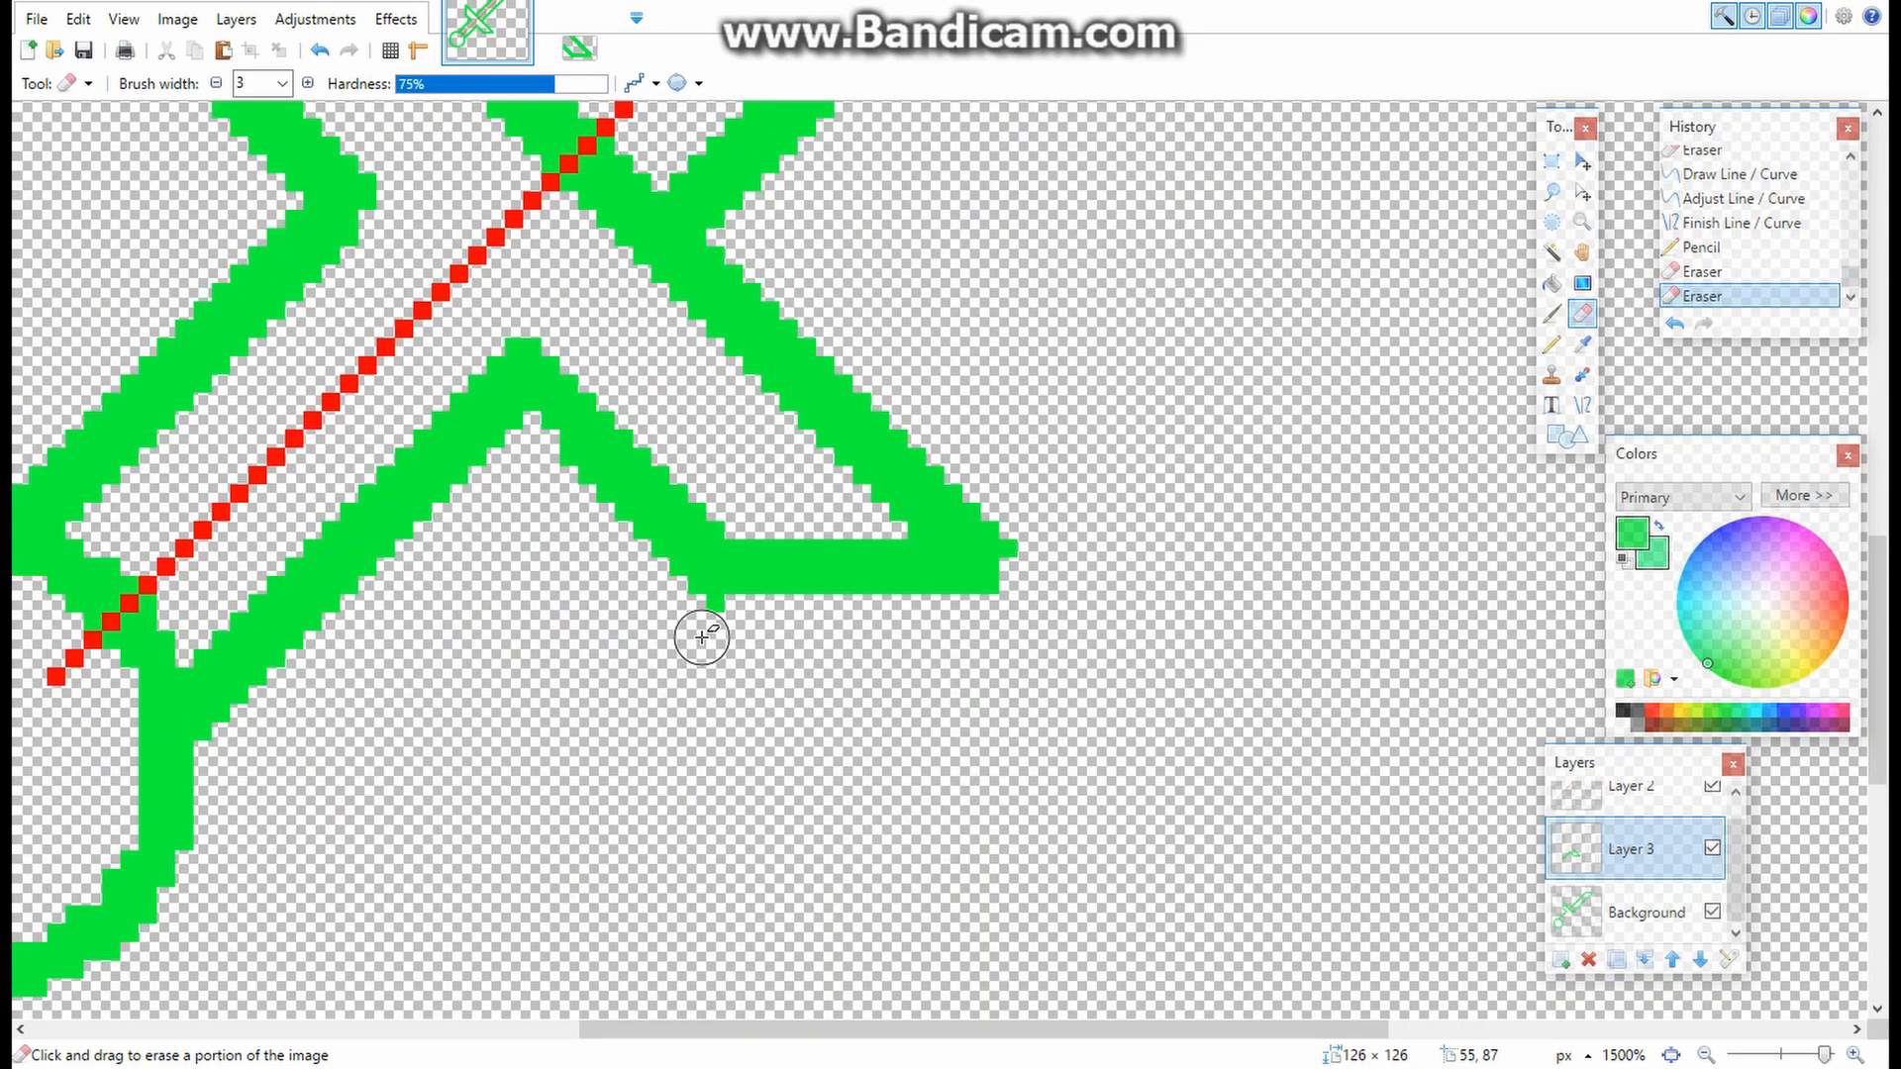
scroll(702, 637, up, 3)
click(700, 599)
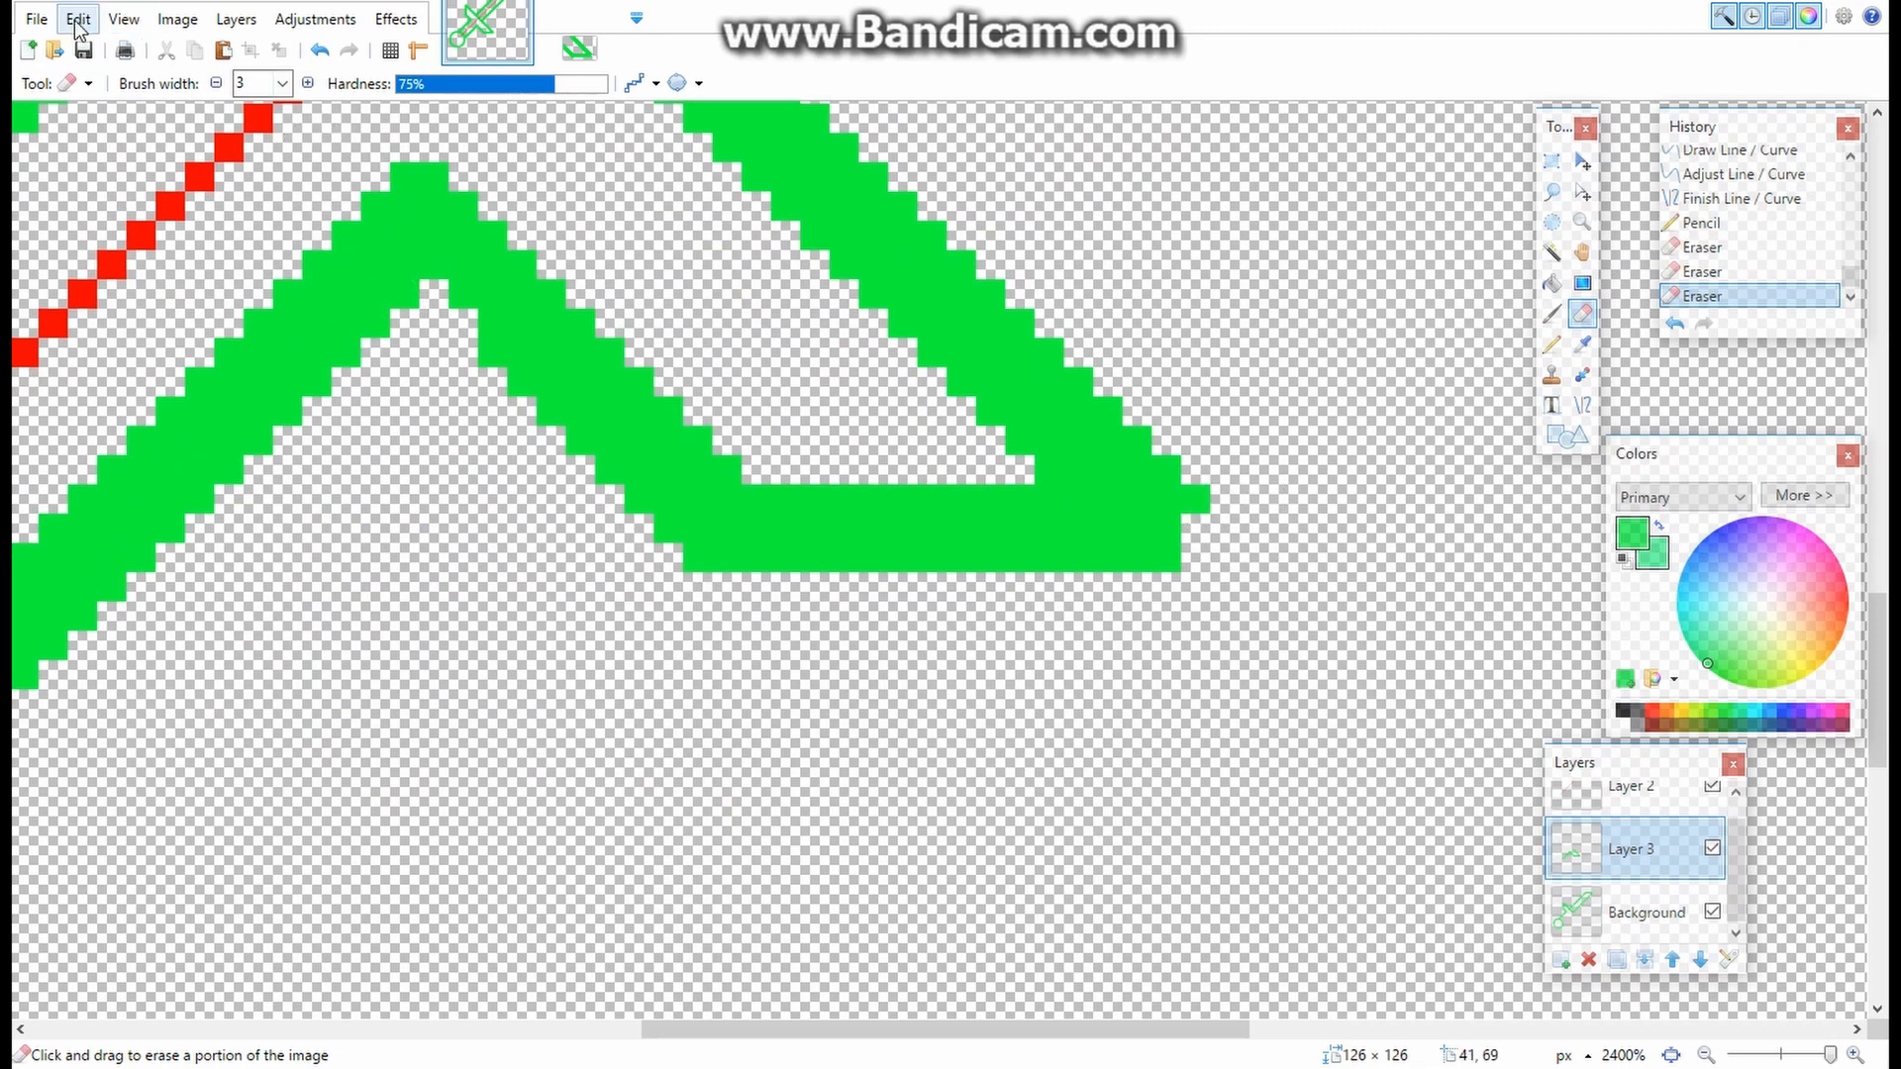
key(p)
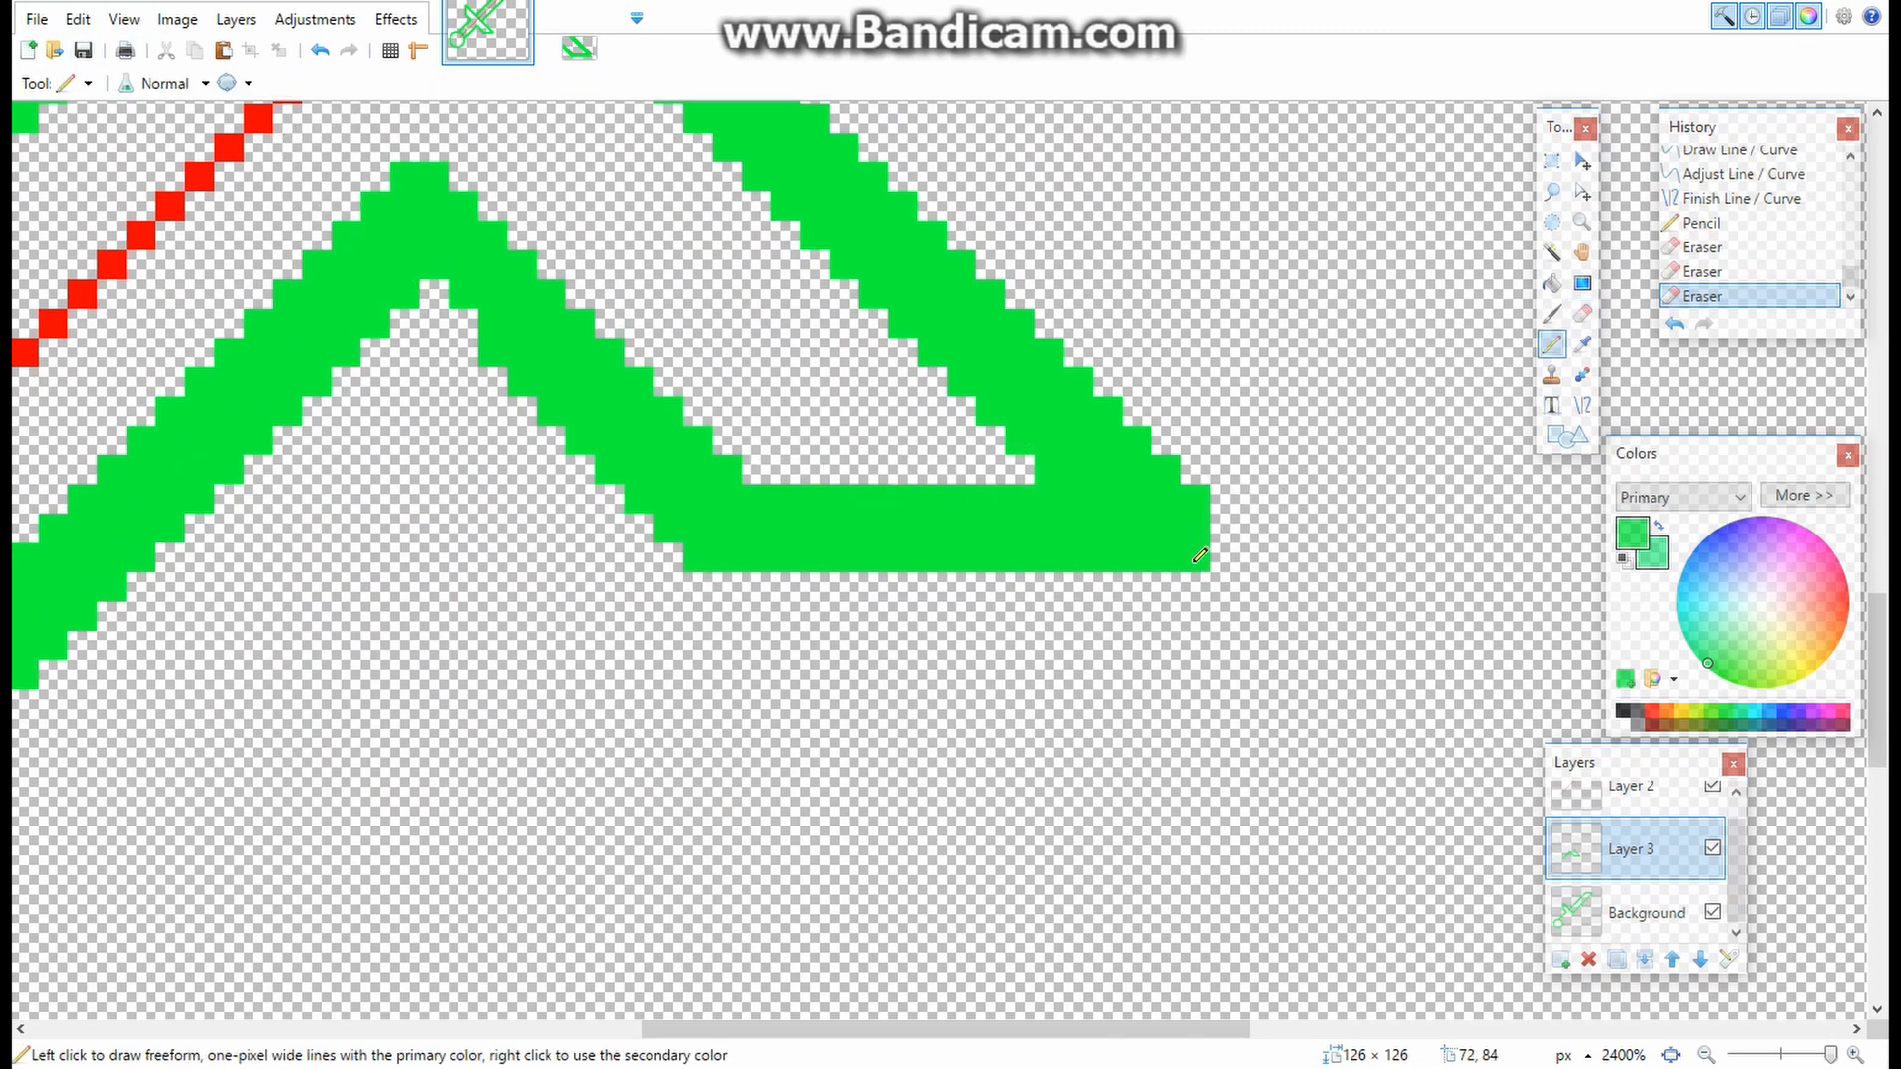
click(1017, 435)
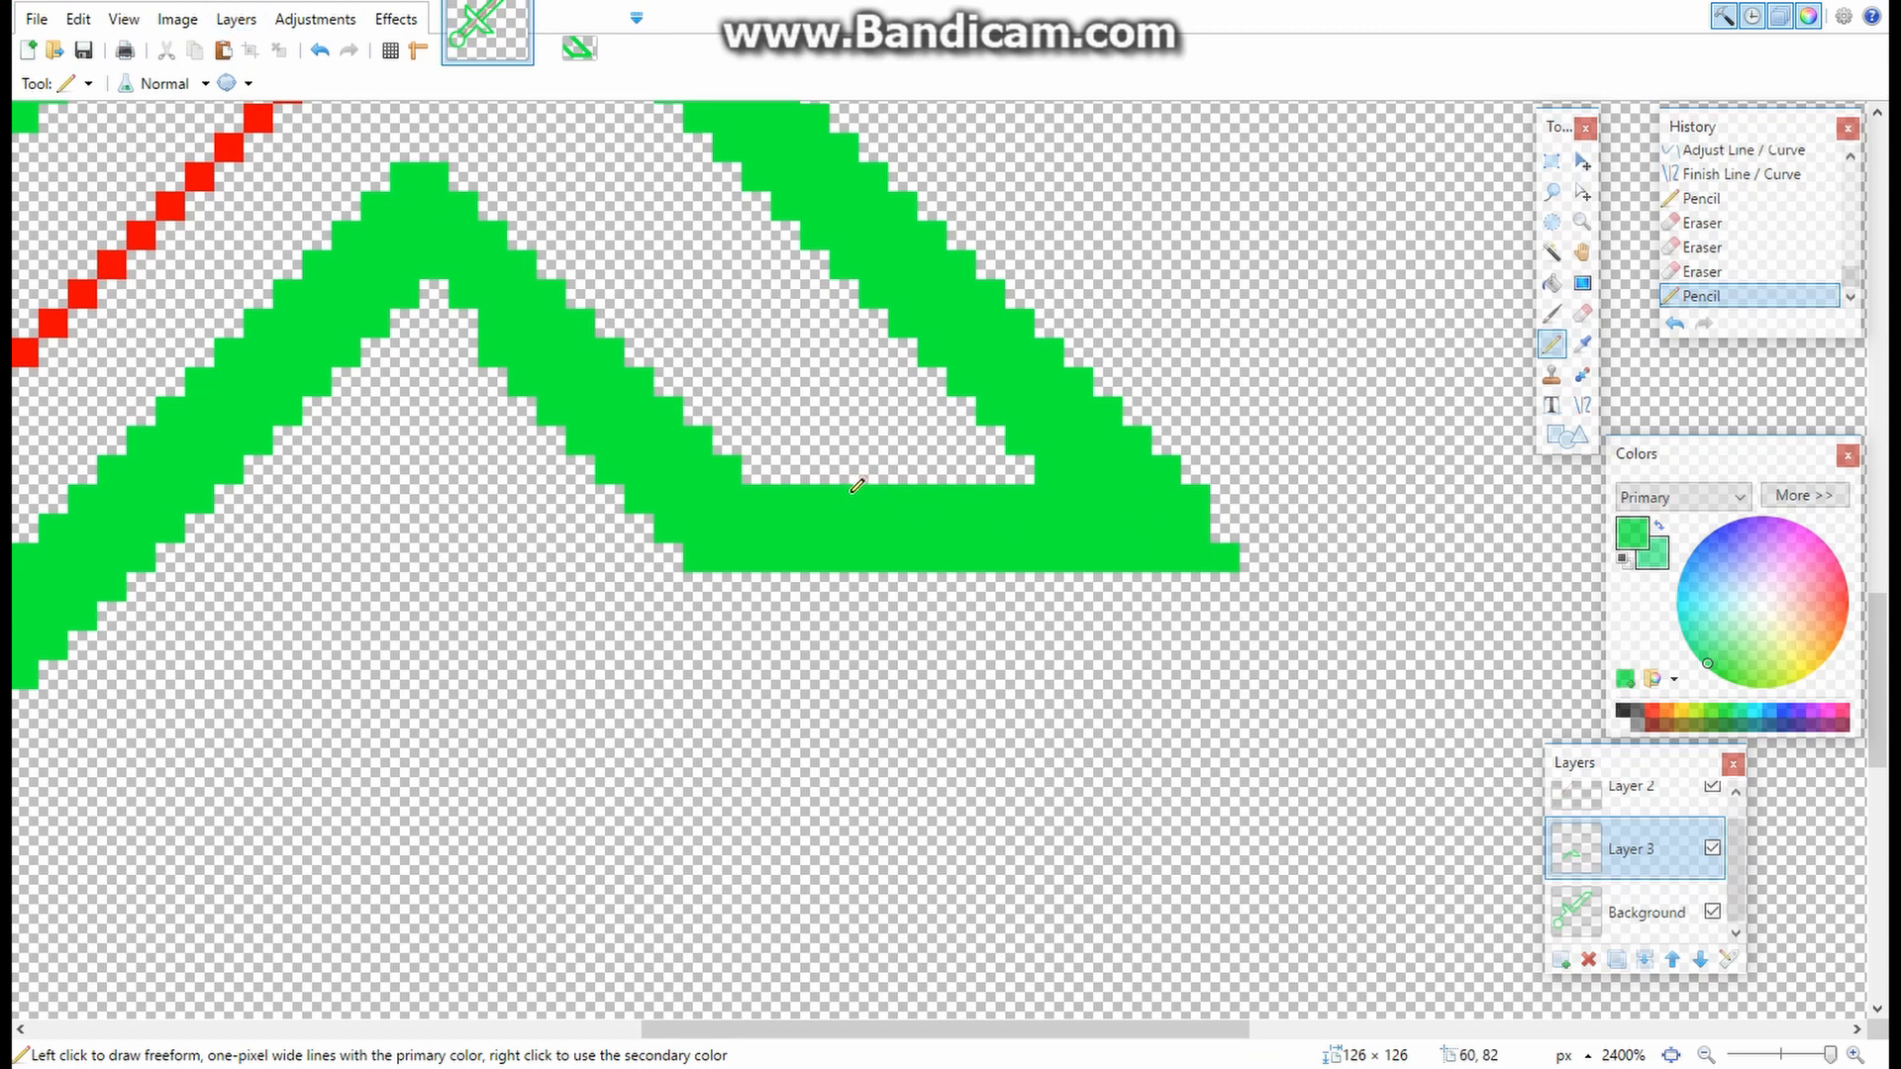
- Compare the two crossguard tips and merge Layer 3 down into the Background layer
scroll(749, 1040, left, 3)
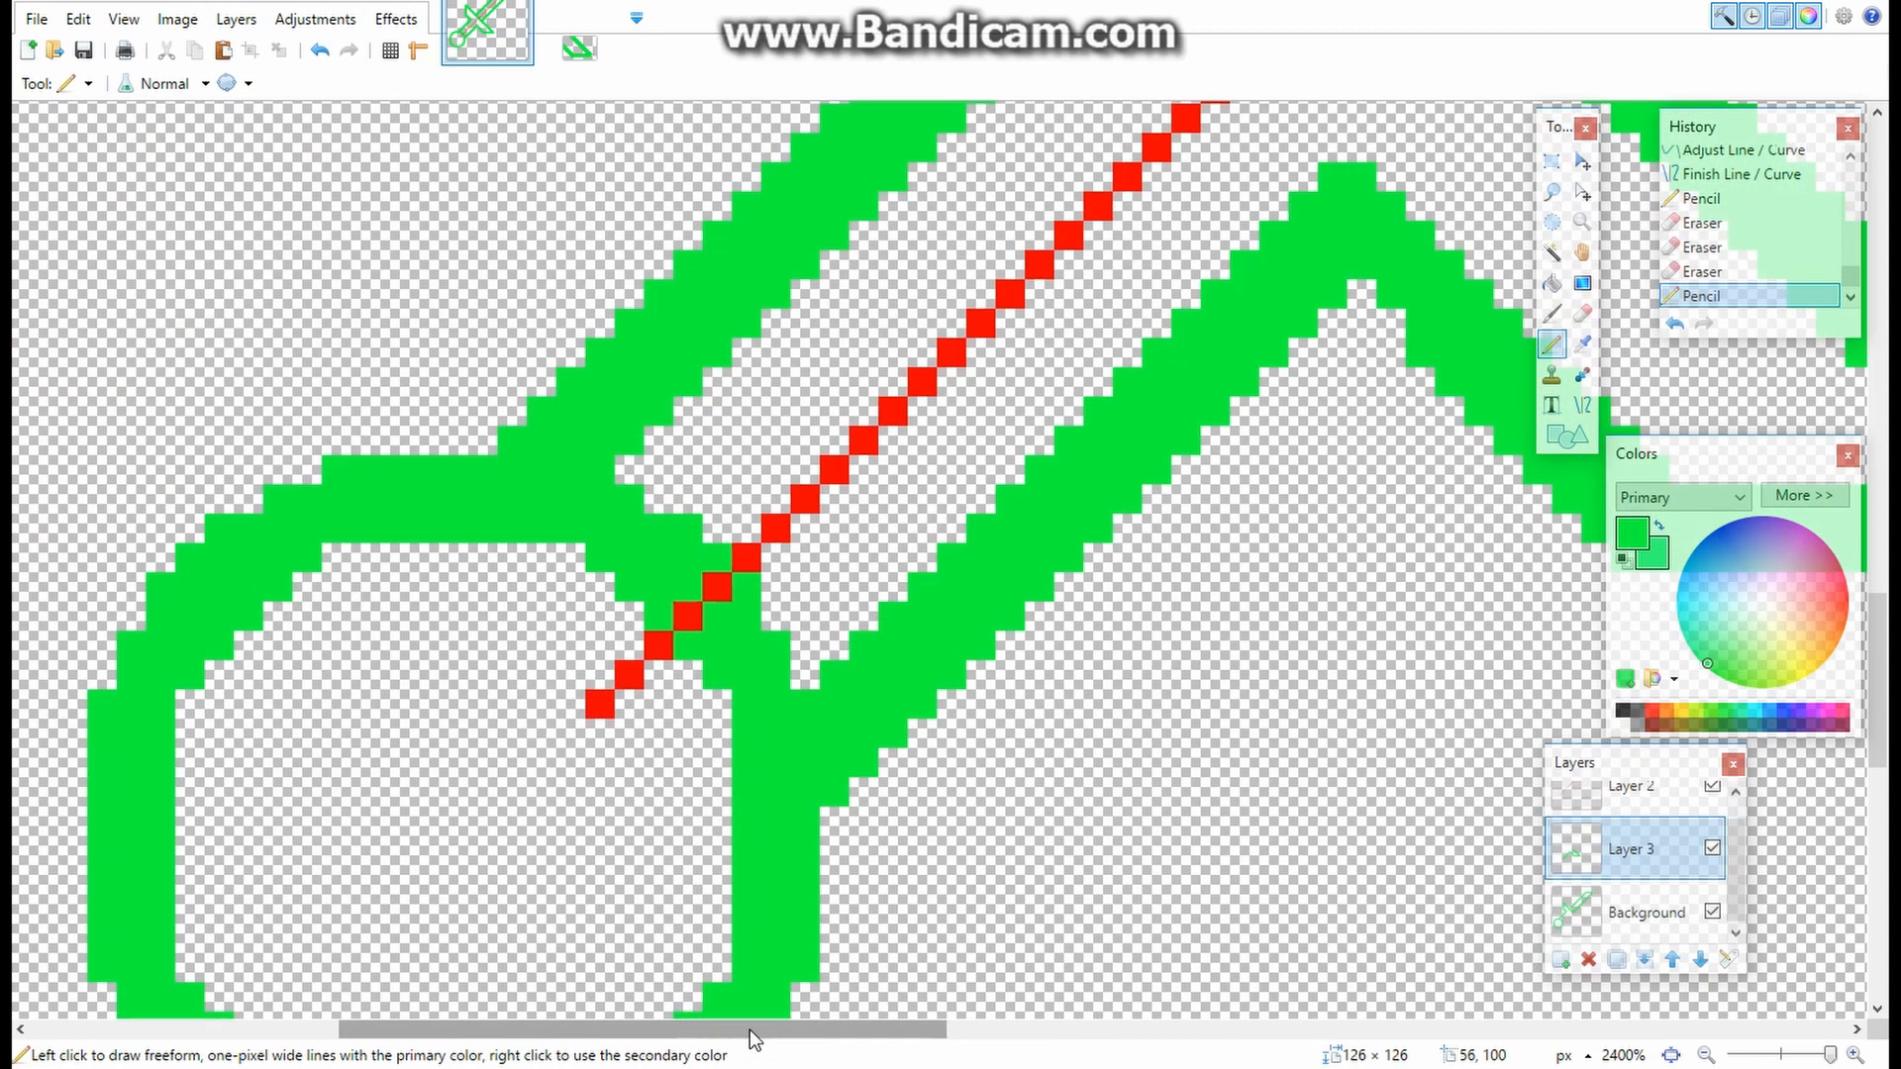
scroll(922, 693, up, 4)
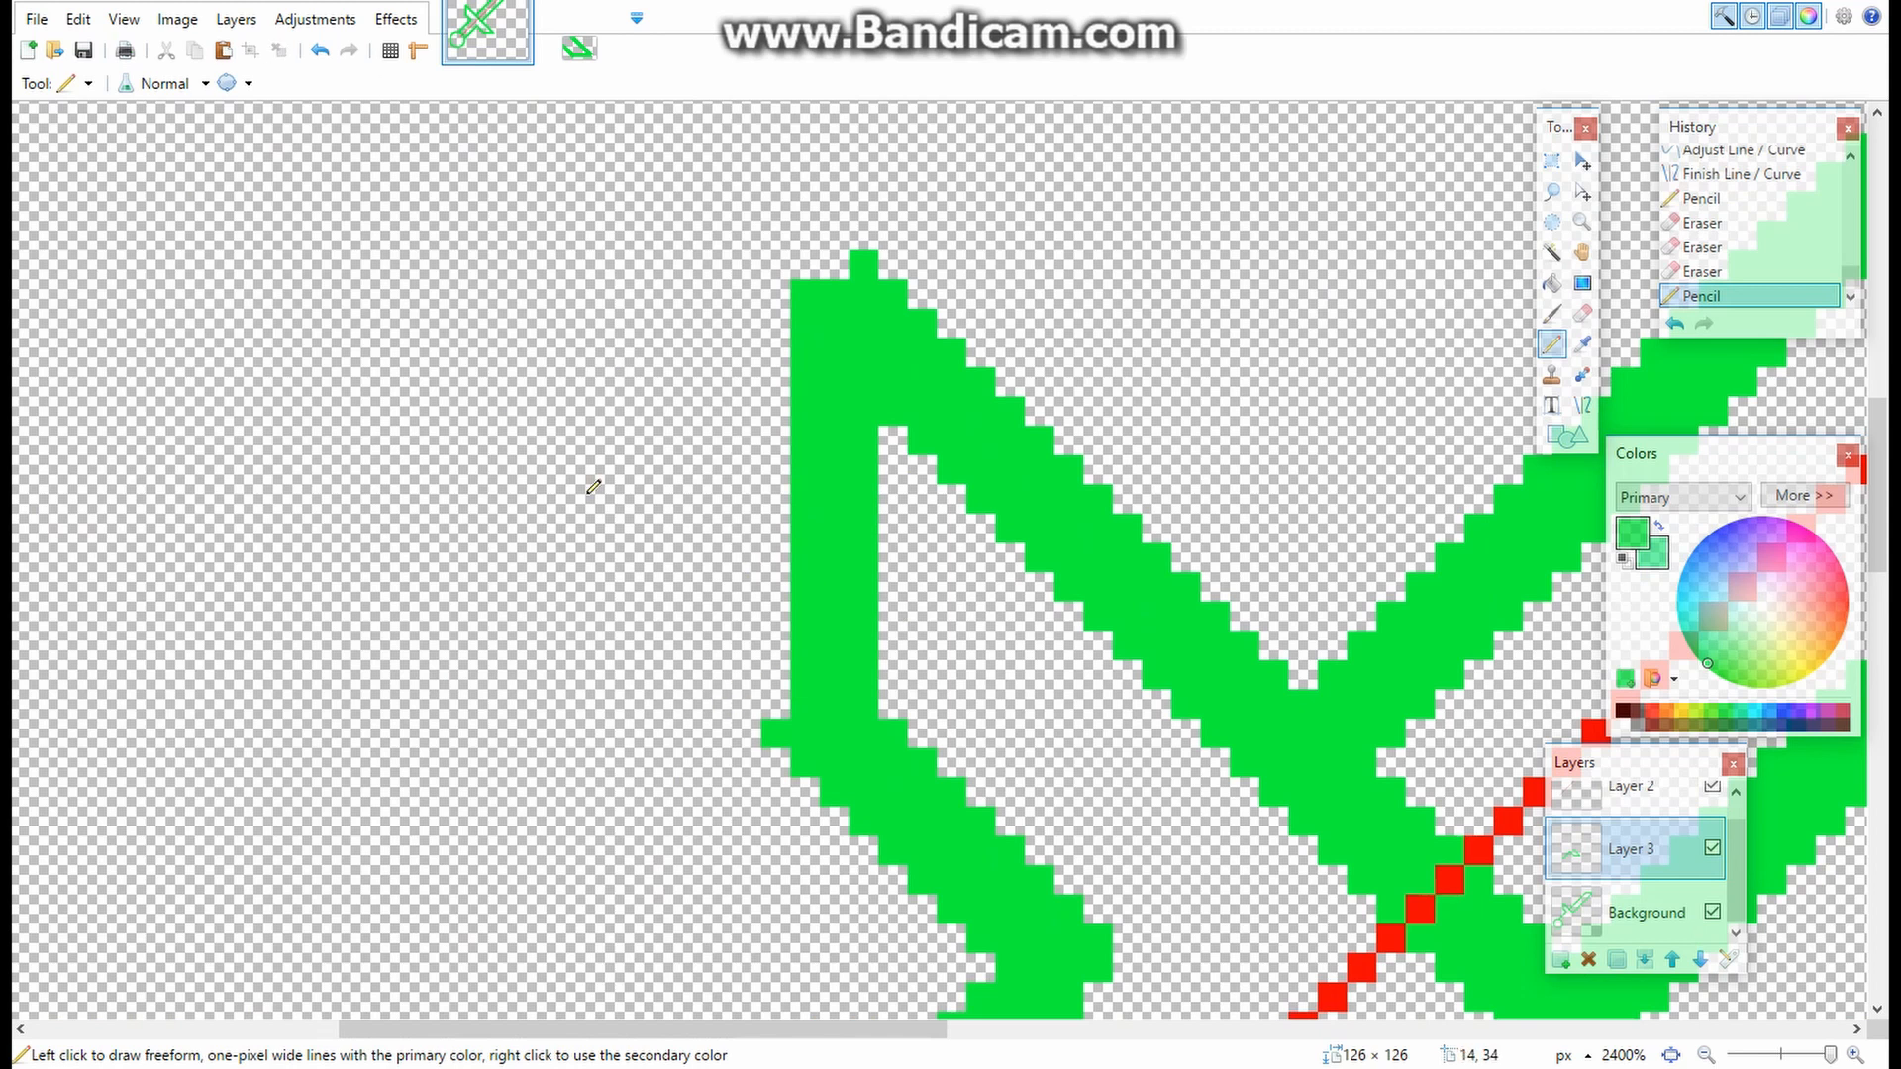
key(e)
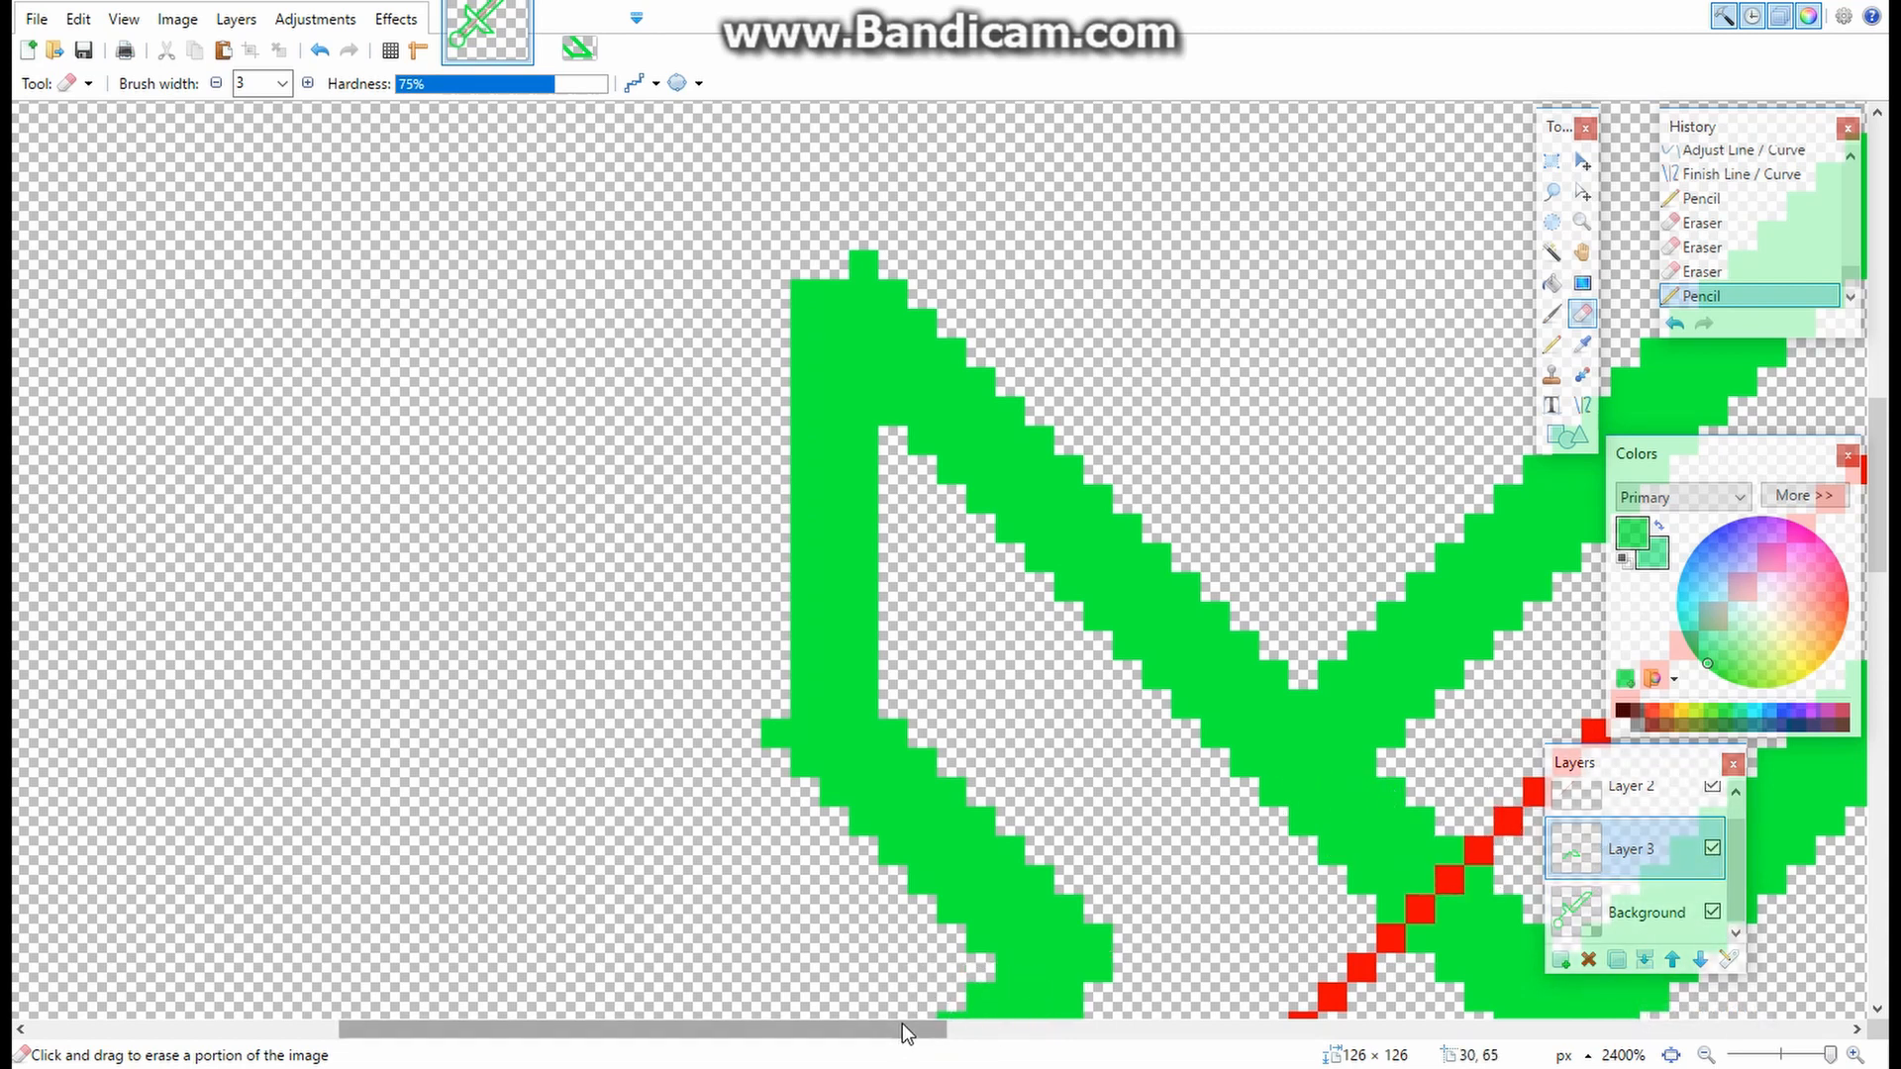
drag(904, 1030, 1244, 1030)
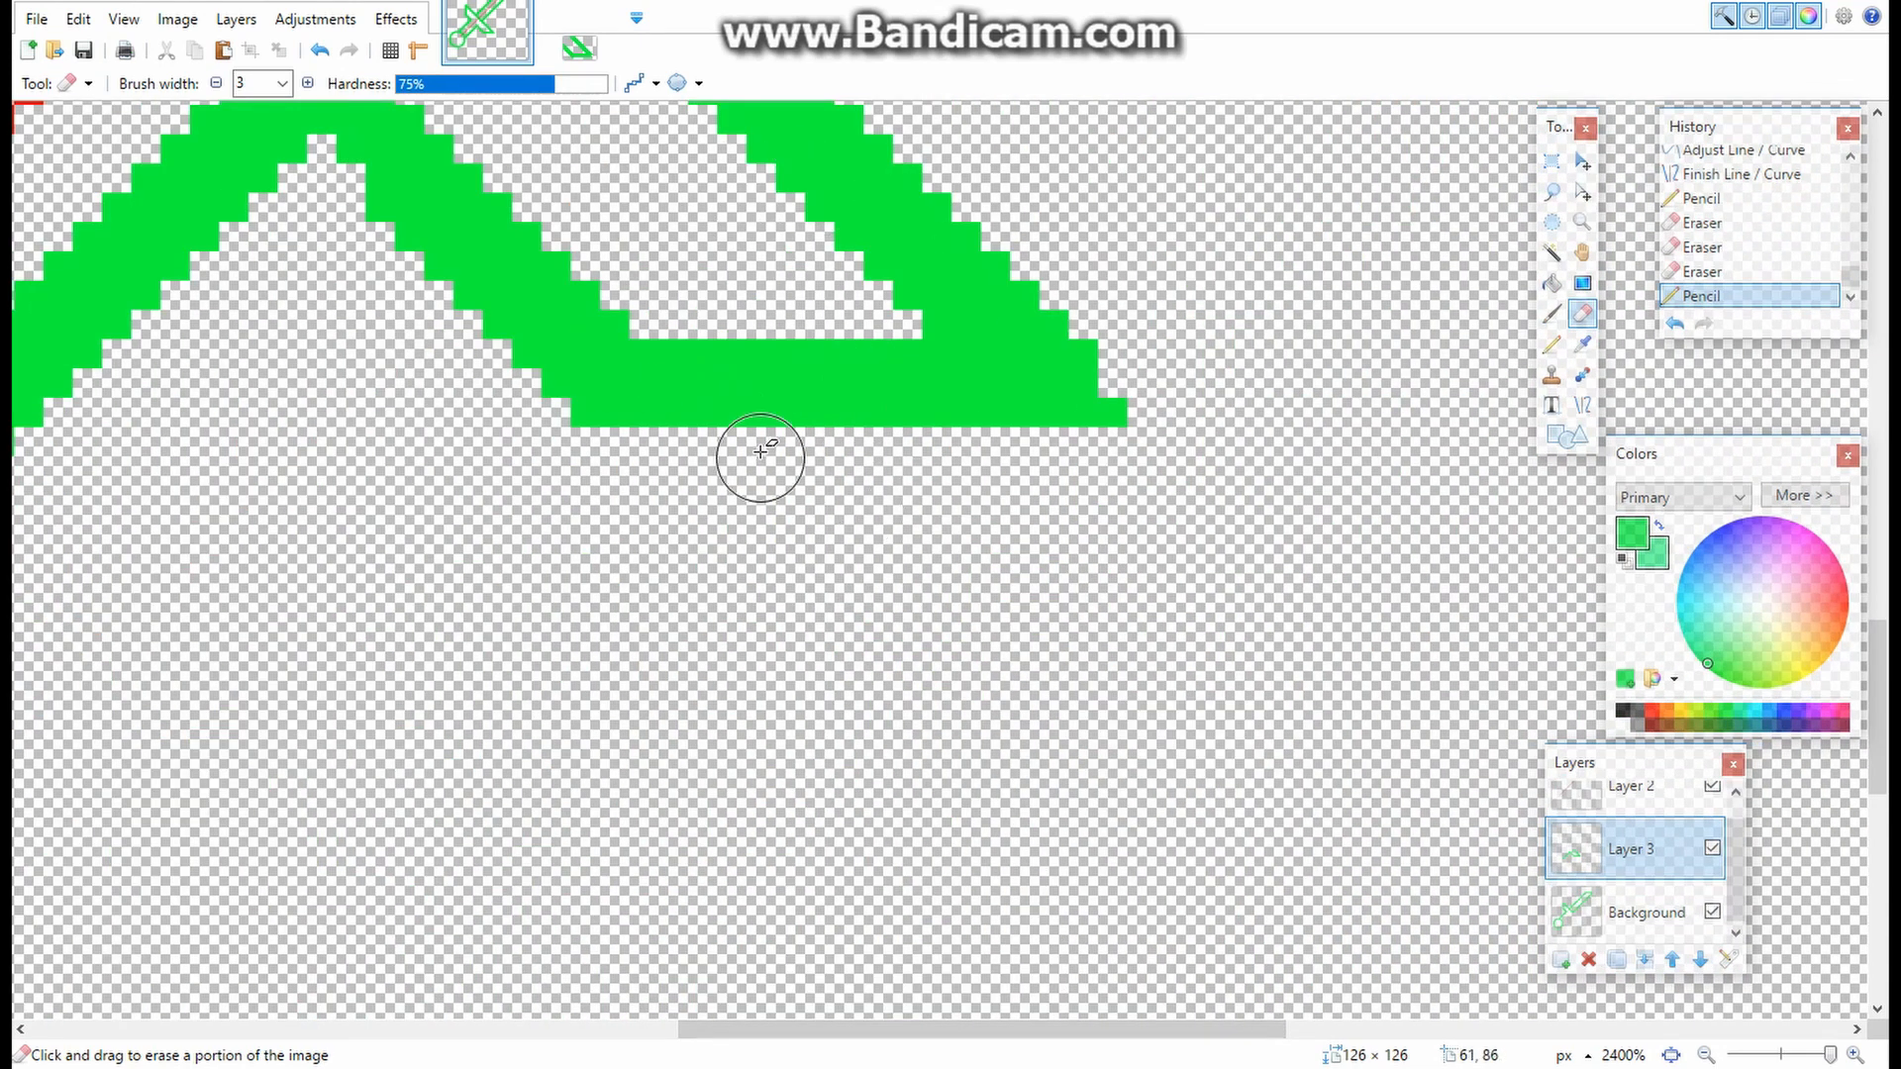
scroll(772, 495, up, 3)
drag(984, 1029, 708, 1028)
scroll(810, 769, up, 3)
scroll(884, 765, down, 1)
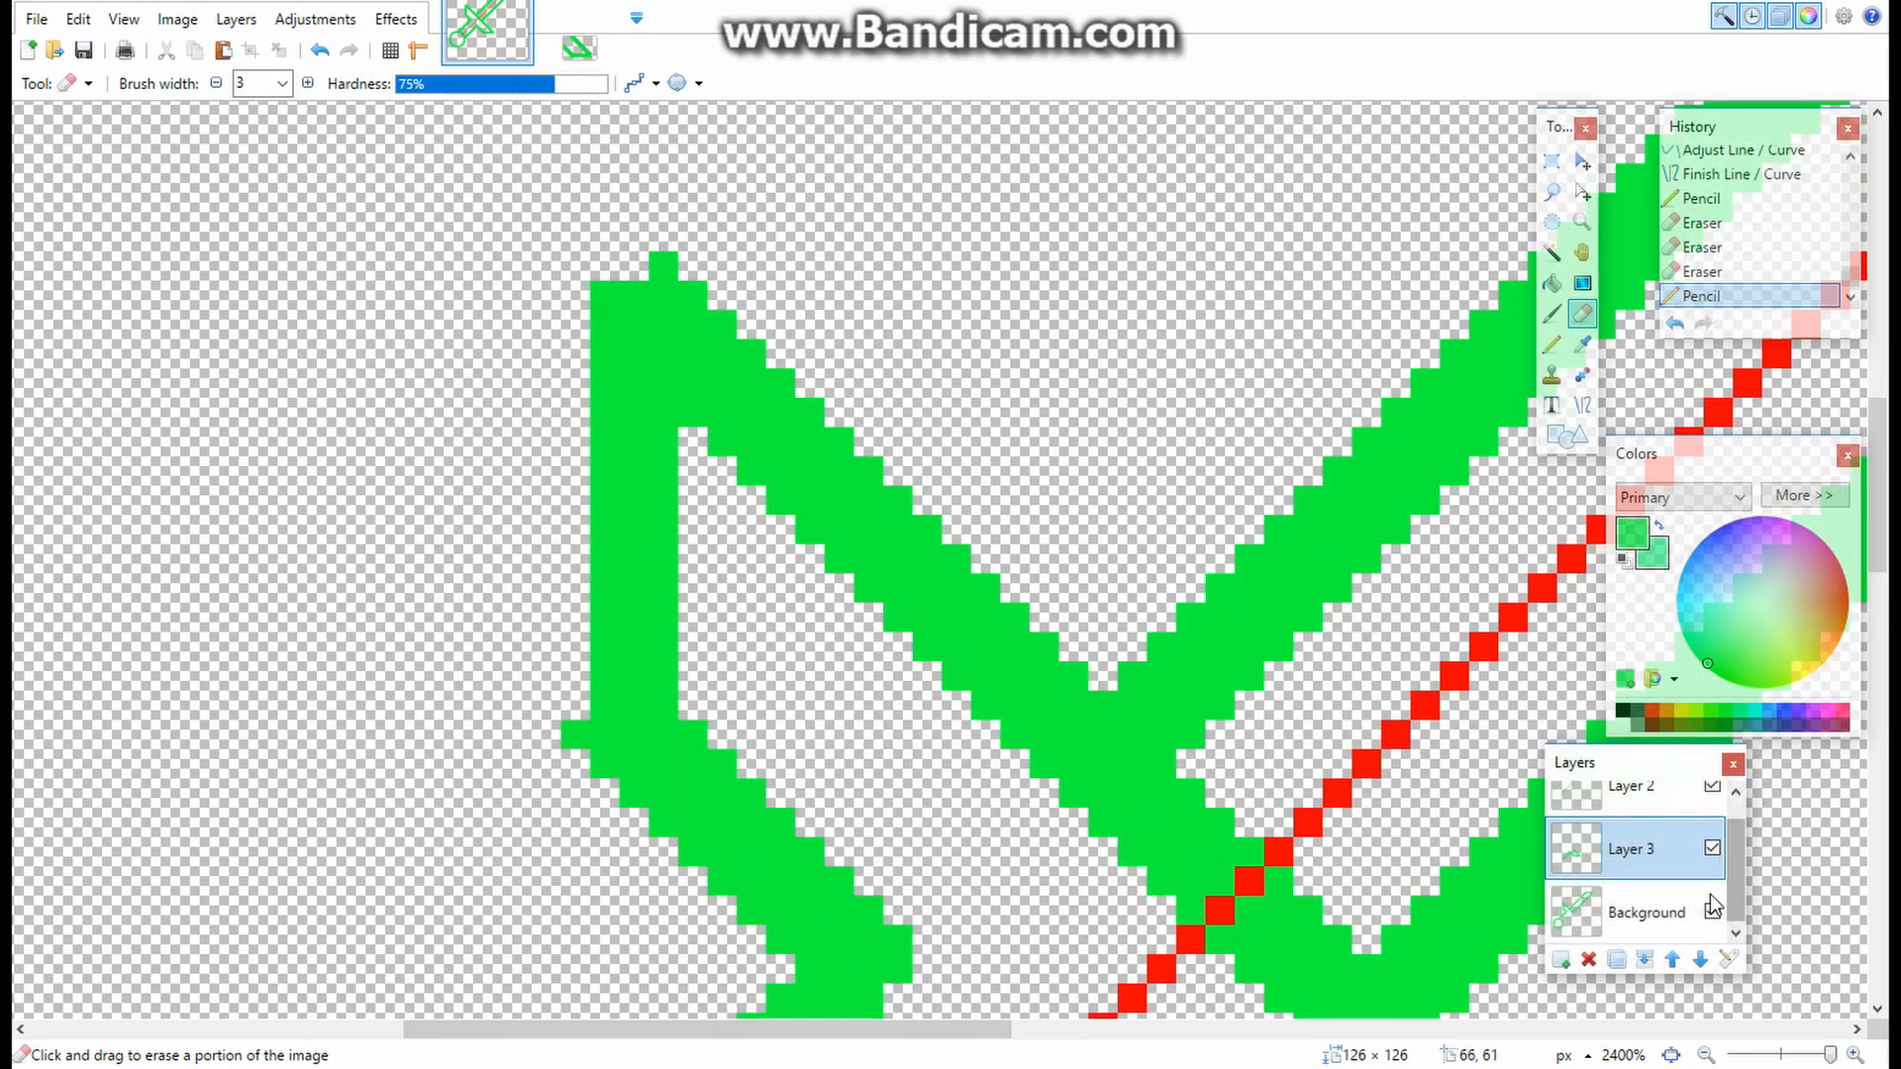
click(1643, 960)
- Erase the stray pixel on the upper crossguard half's outer corner and pencil its top tip into a sharp point
scroll(1246, 770, down, 5)
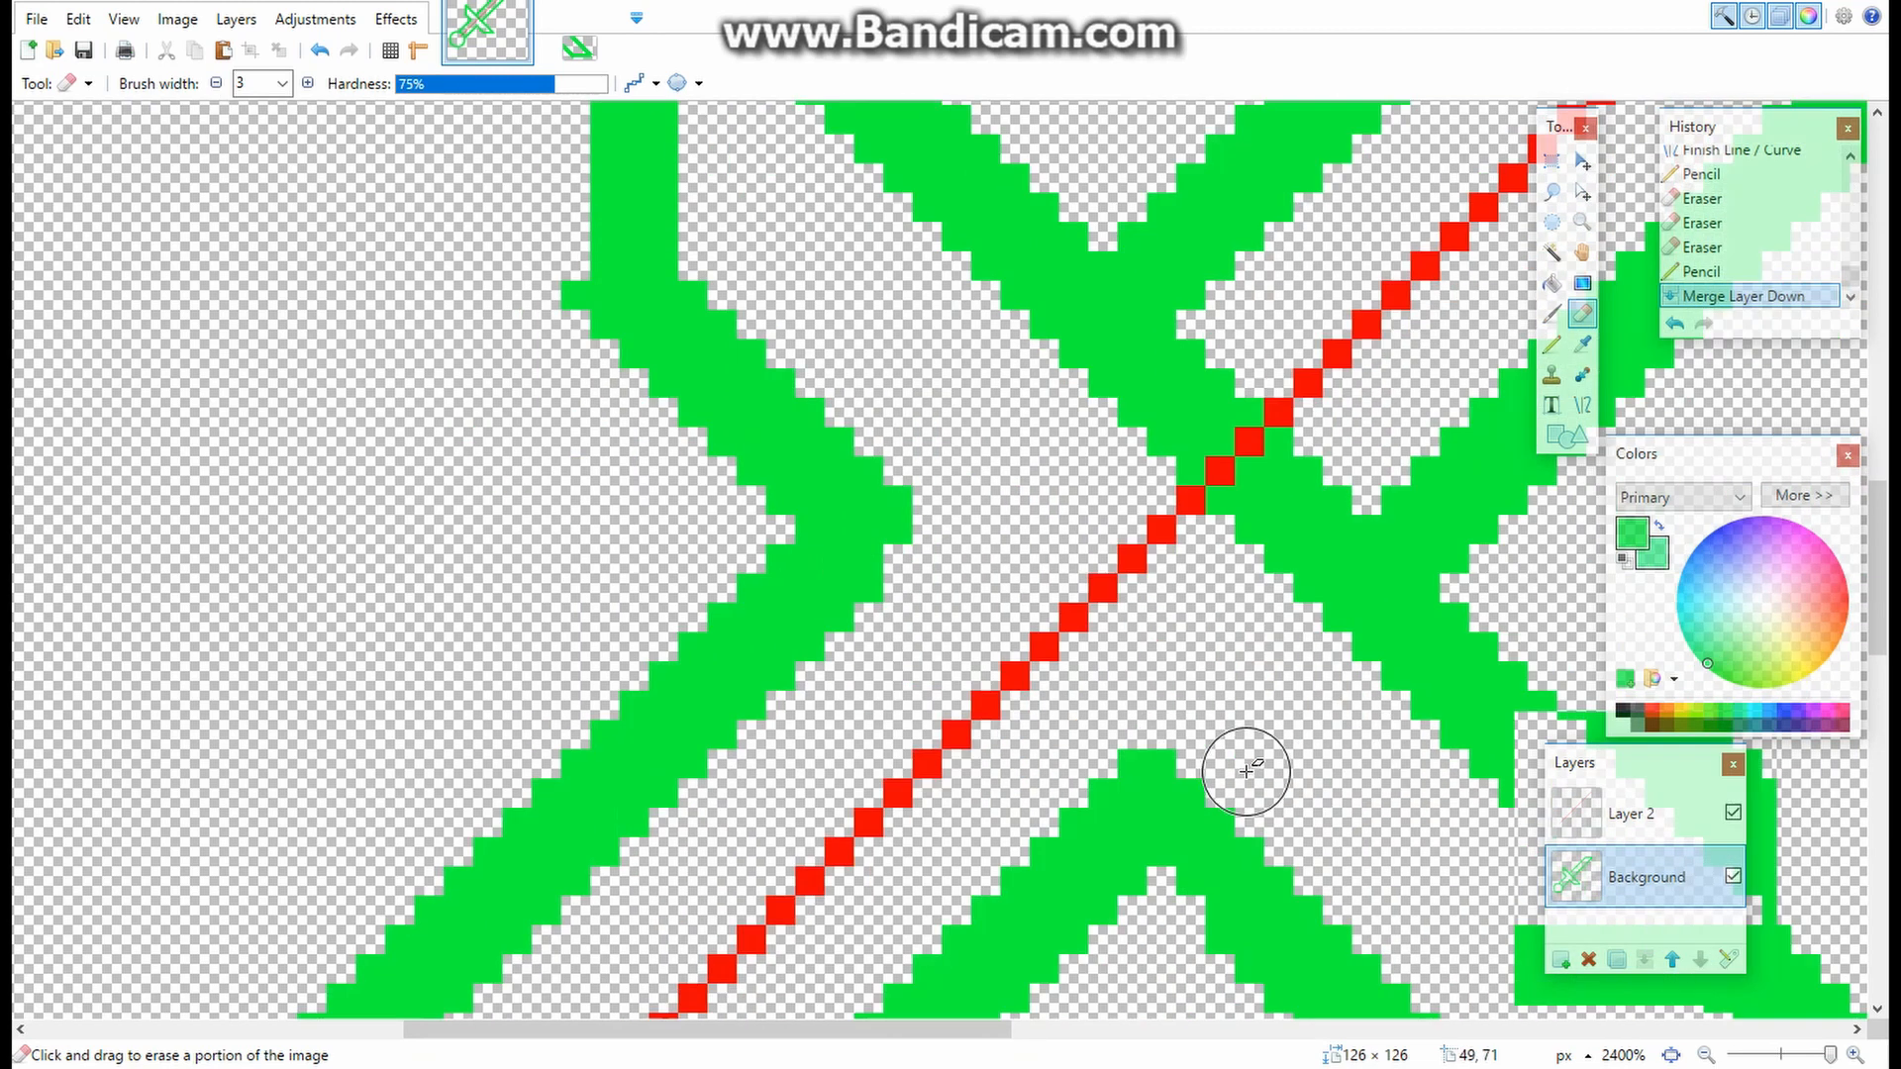
scroll(1277, 683, down, 1)
scroll(1231, 667, up, 4)
scroll(990, 624, up, 4)
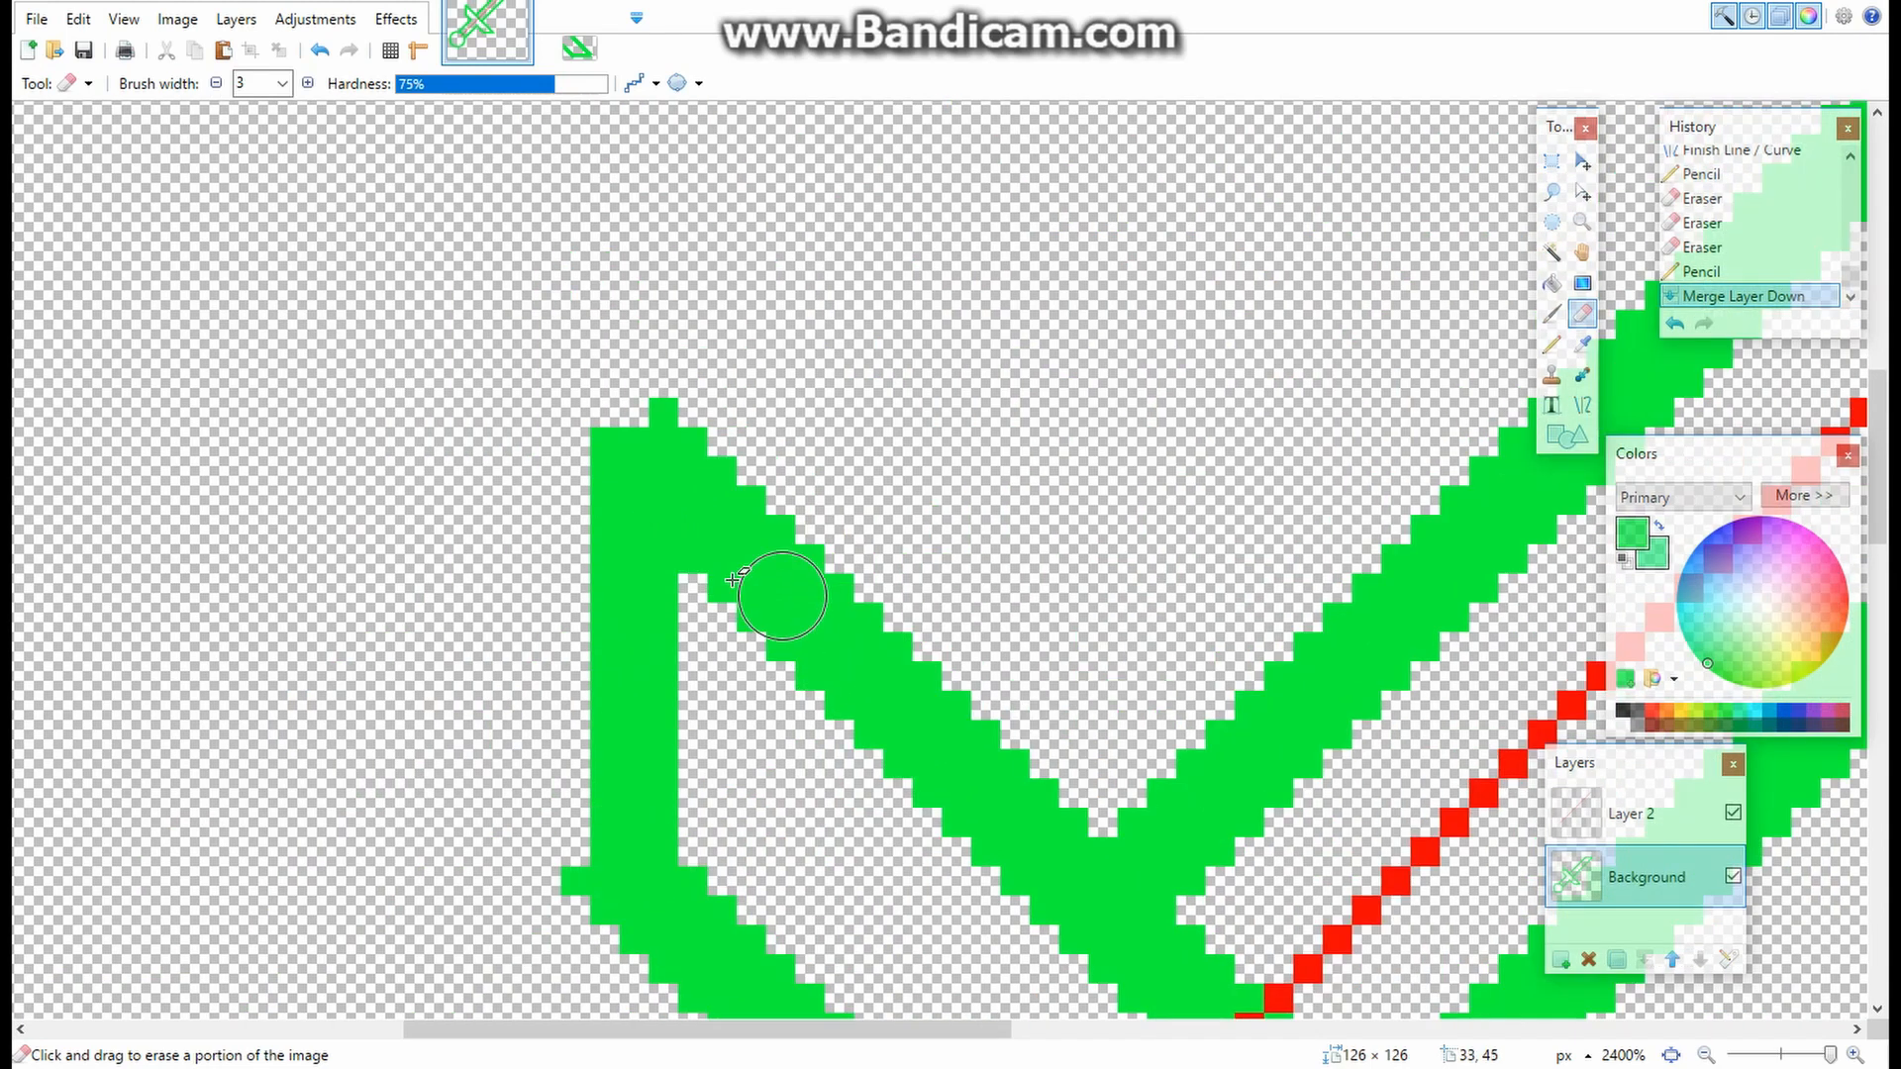
click(536, 867)
key(p)
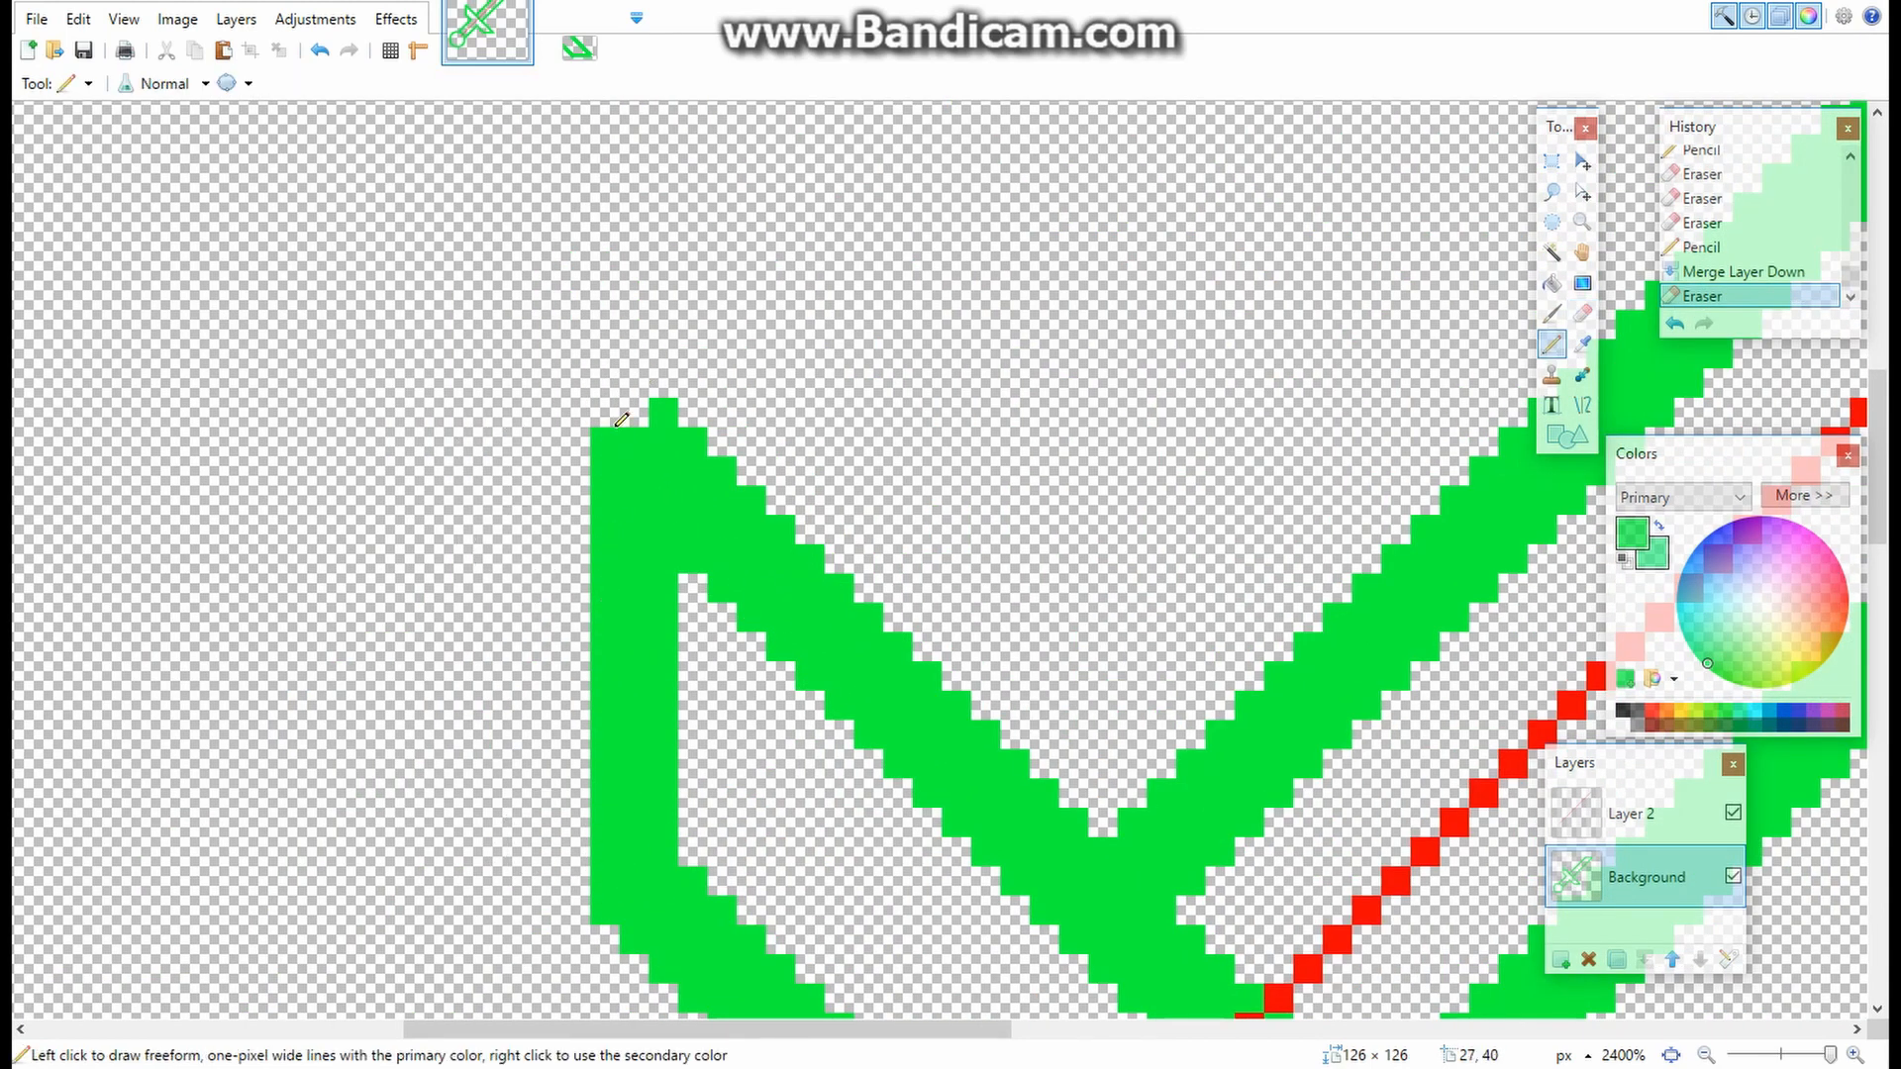
click(616, 405)
click(606, 383)
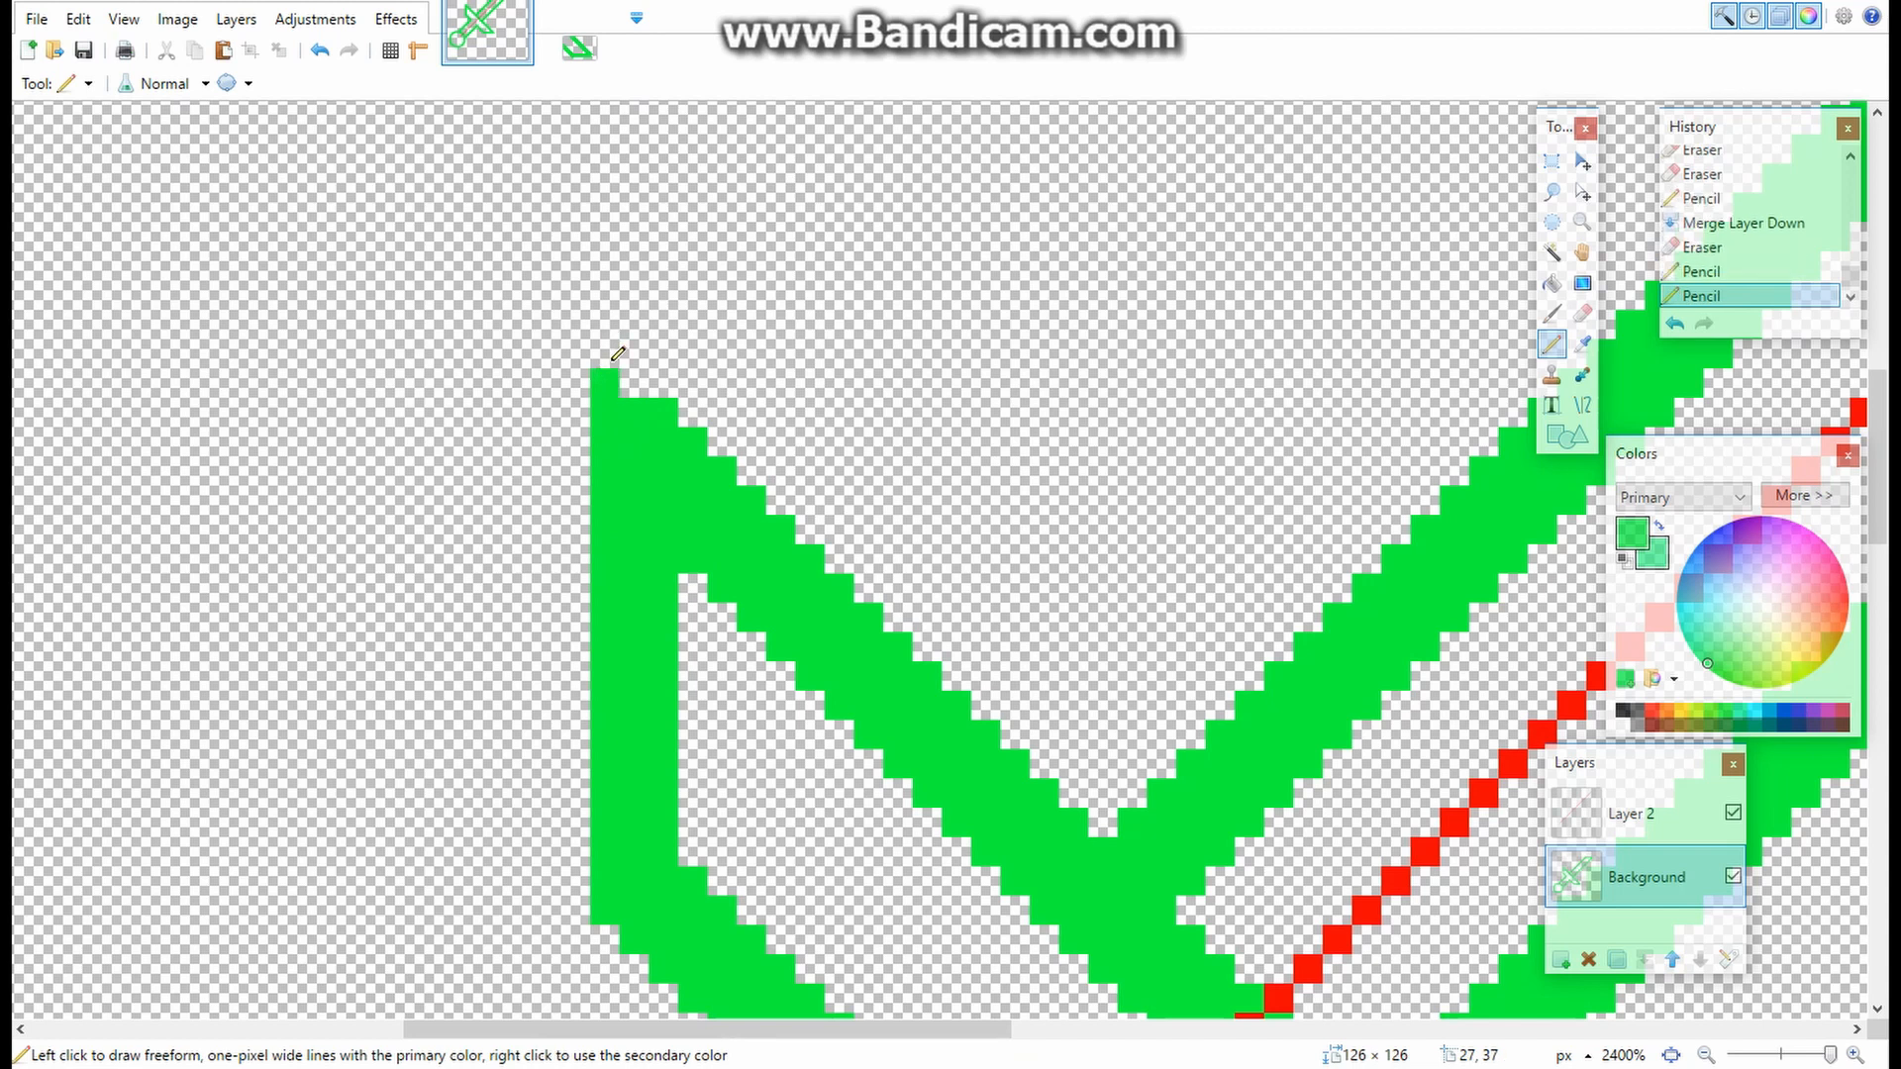
click(626, 377)
click(608, 358)
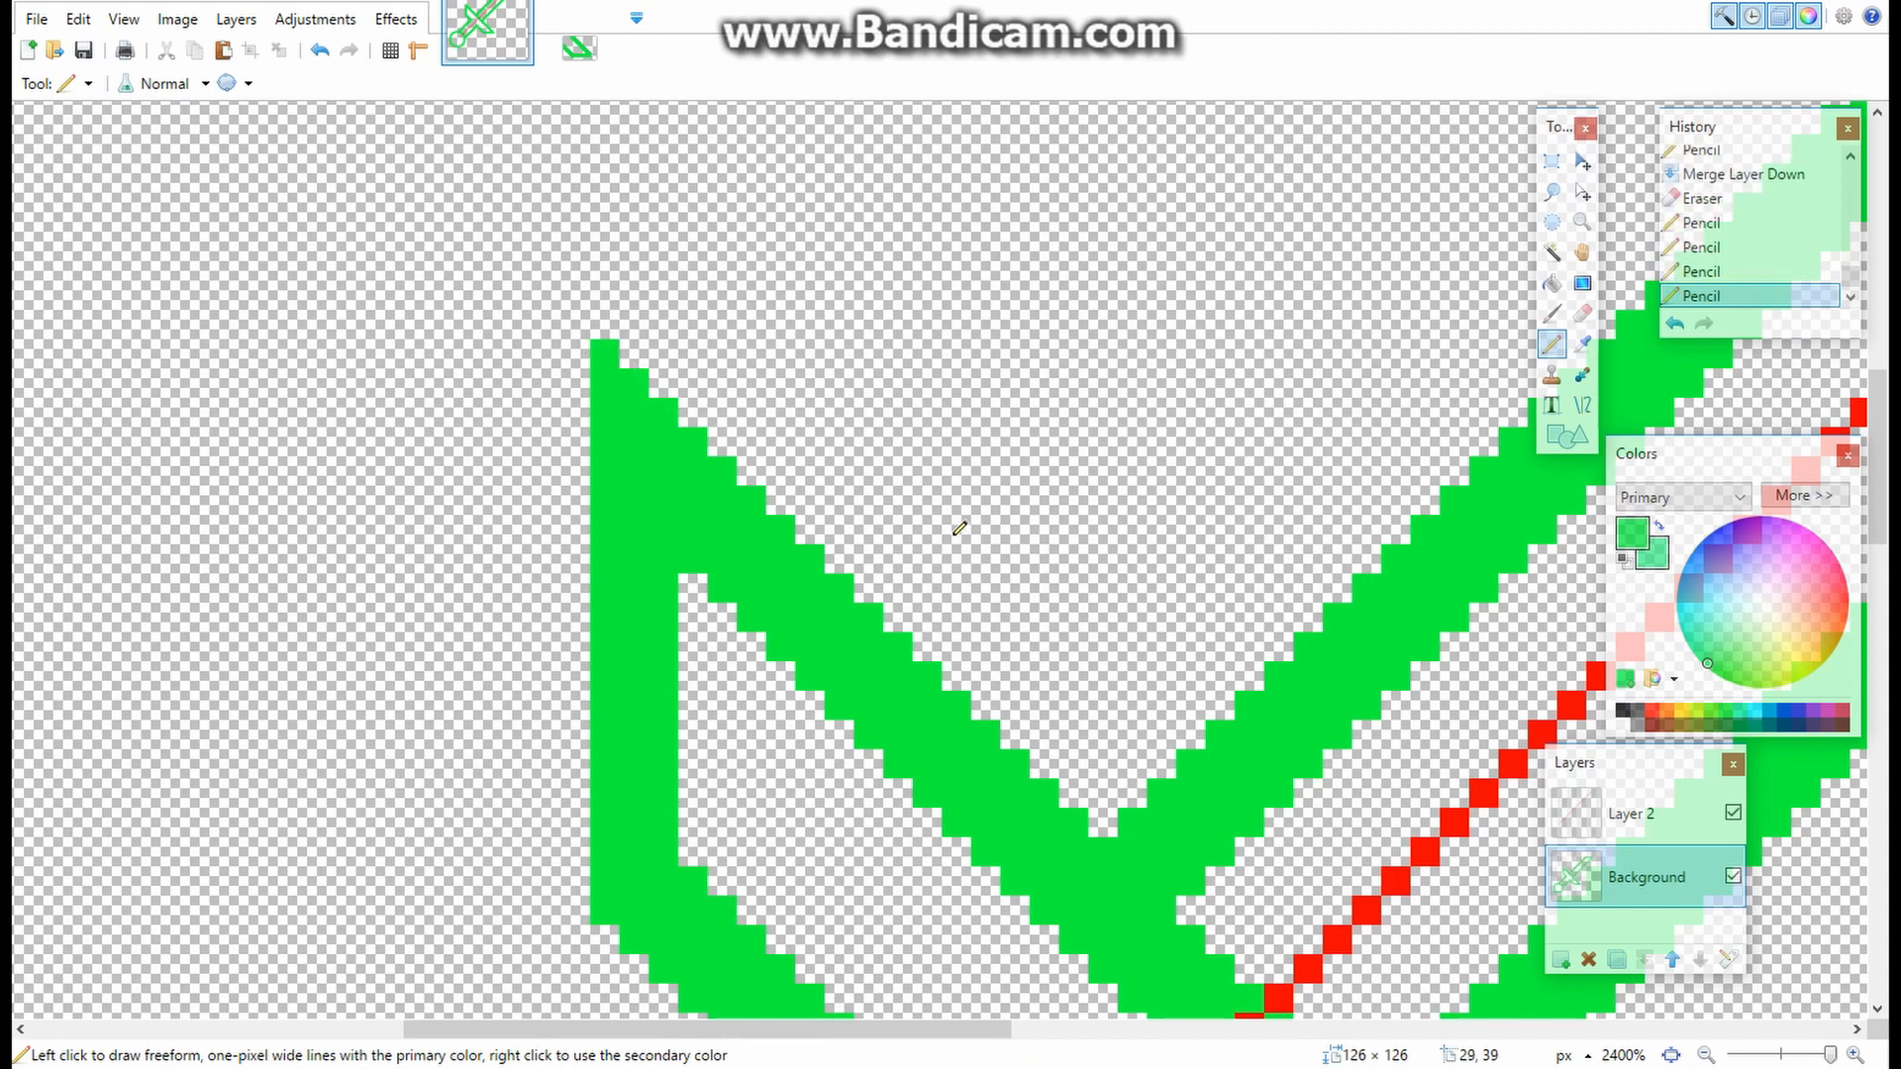
- Delete Layer 2, which holds the red guide line
scroll(956, 530, down, 5)
drag(1008, 1040, 1038, 1035)
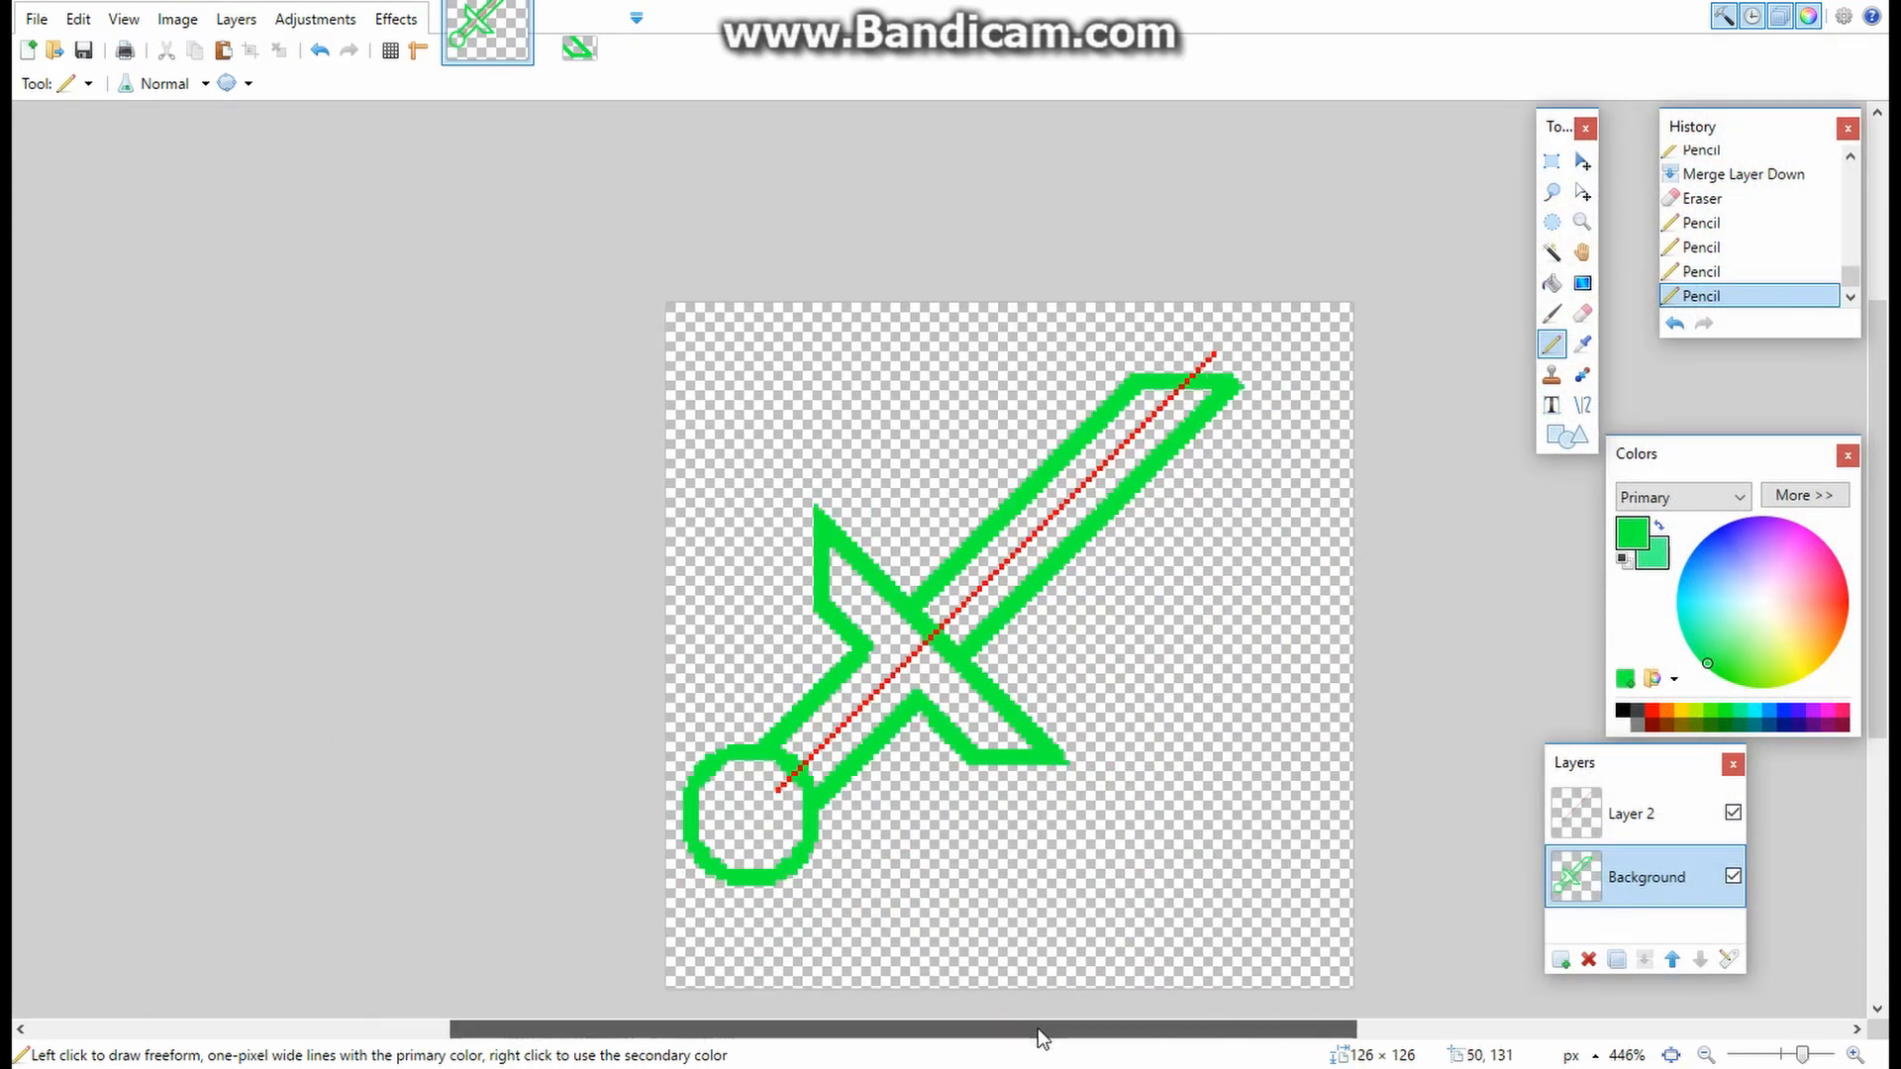
click(1634, 818)
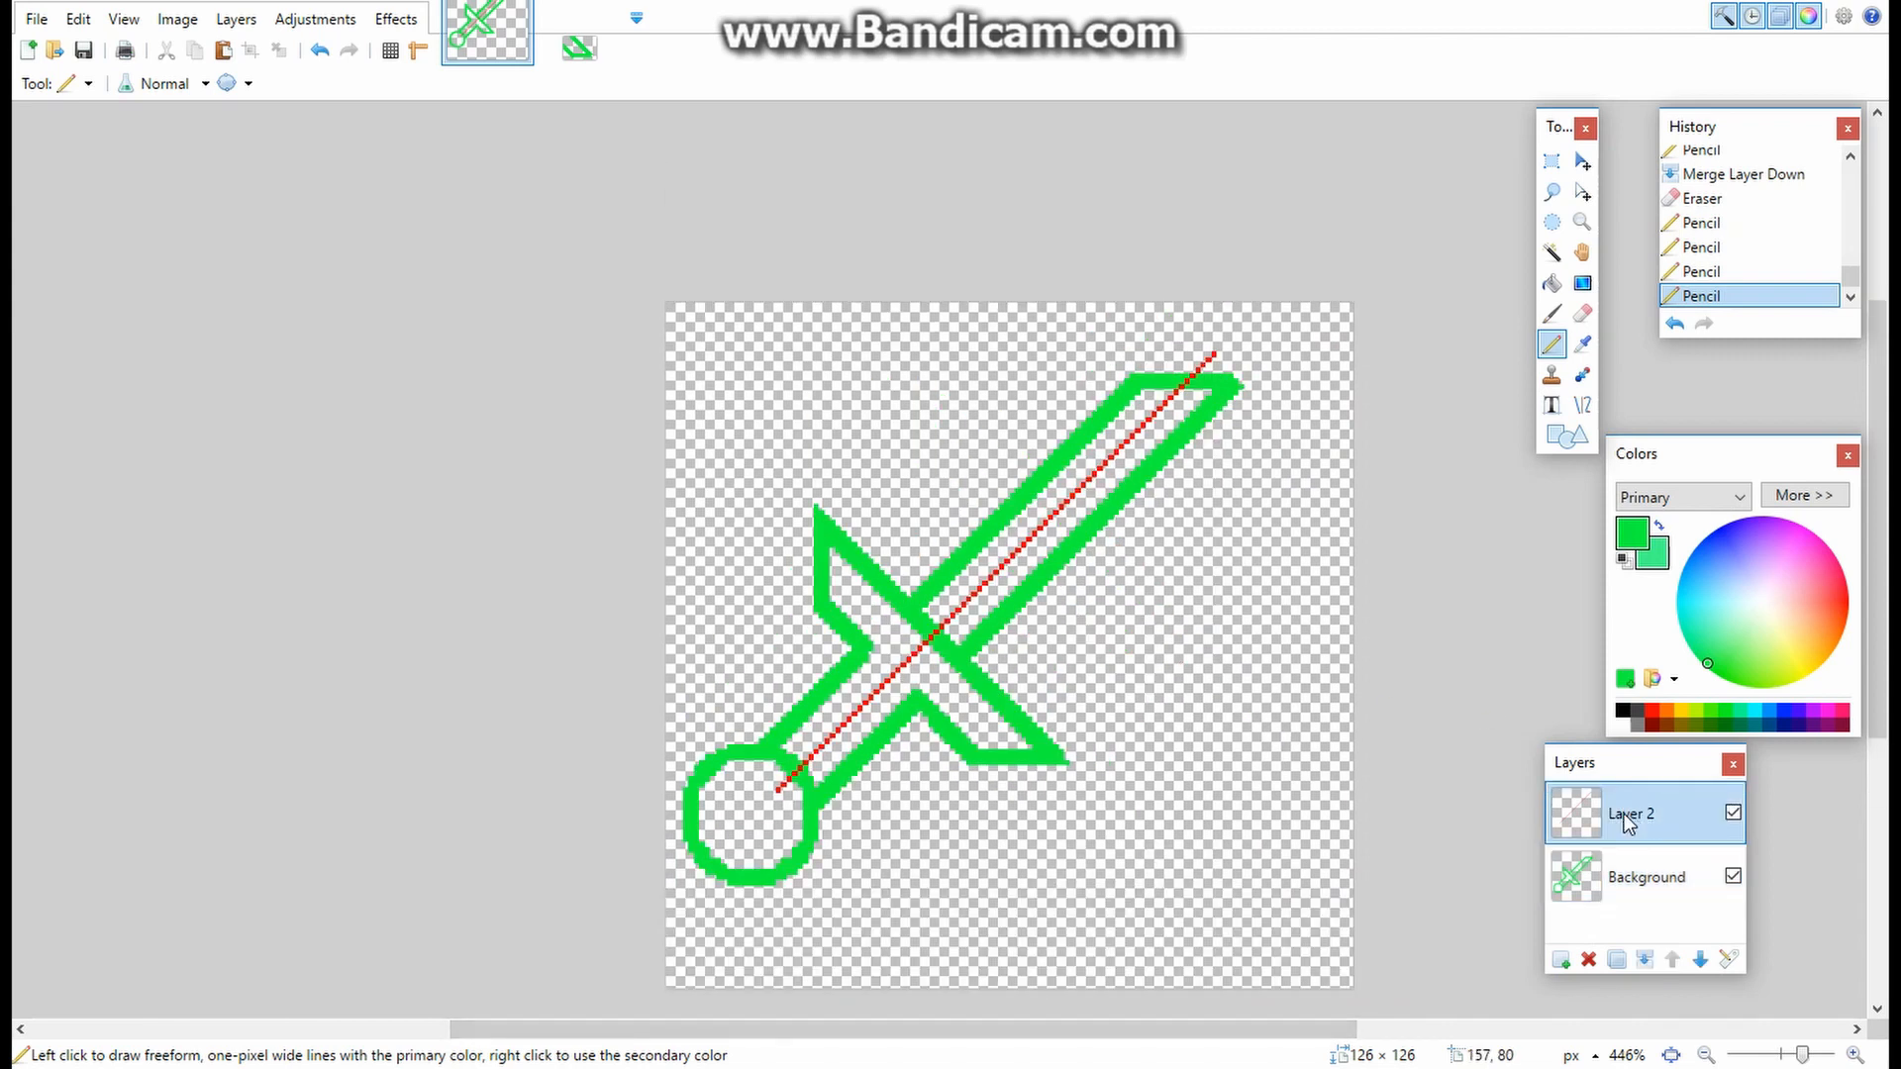
click(1589, 960)
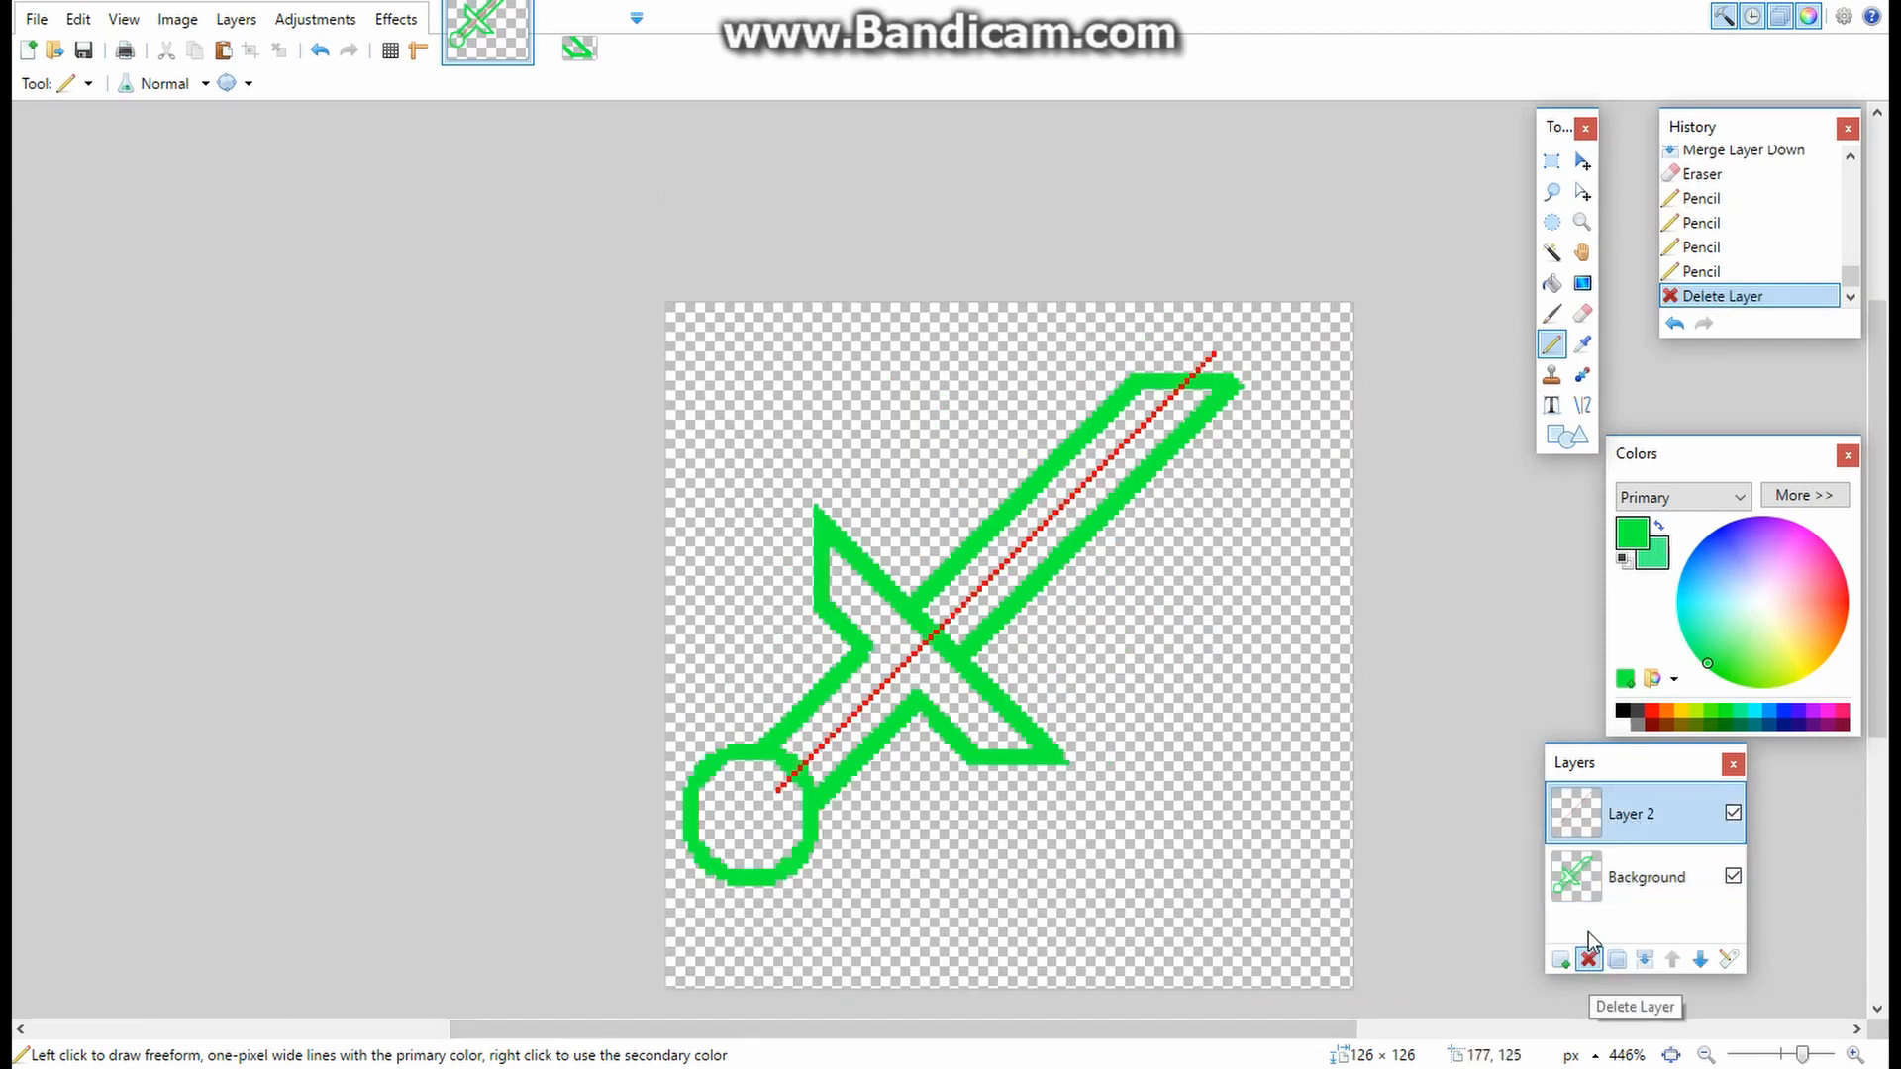
- Examine the sword outline up close, especially the small triangle where the blade meets the crossguard
scroll(1081, 707, up, 3)
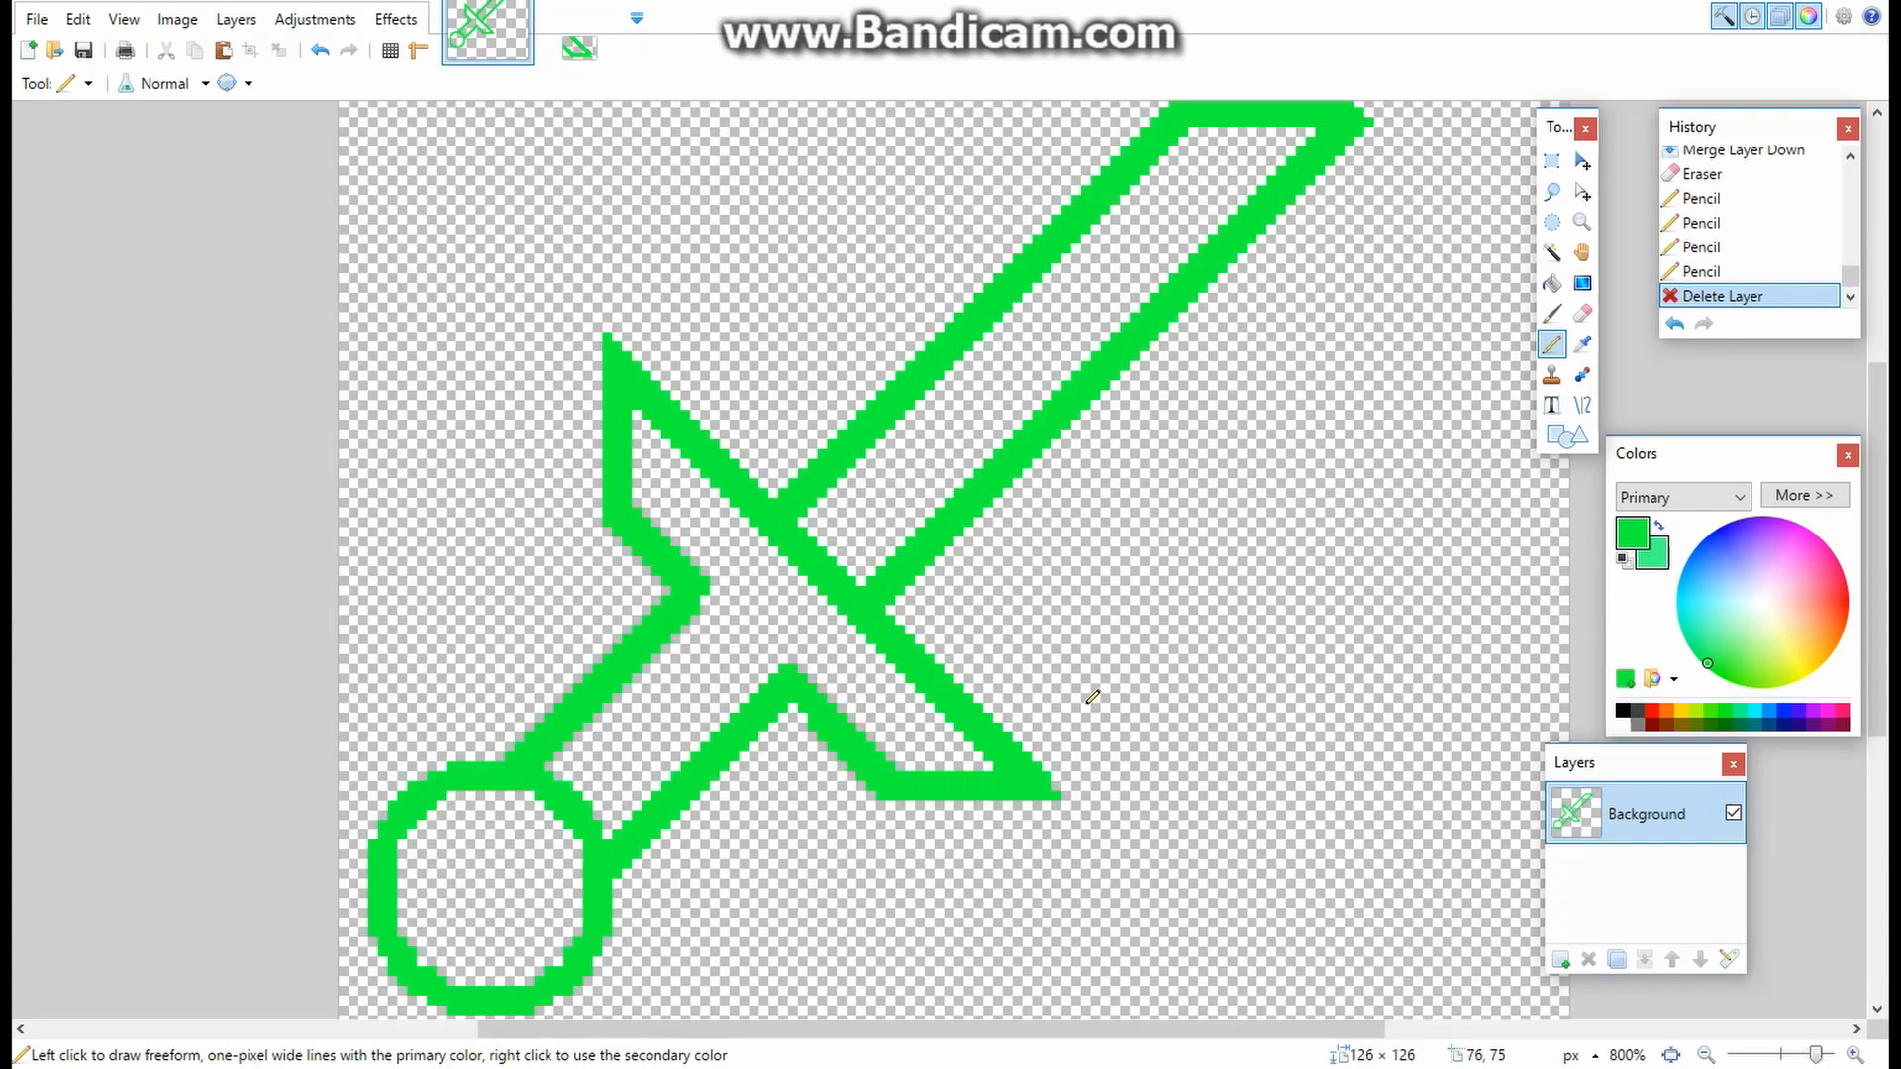
scroll(1041, 689, down, 4)
scroll(993, 651, up, 4)
scroll(793, 607, up, 3)
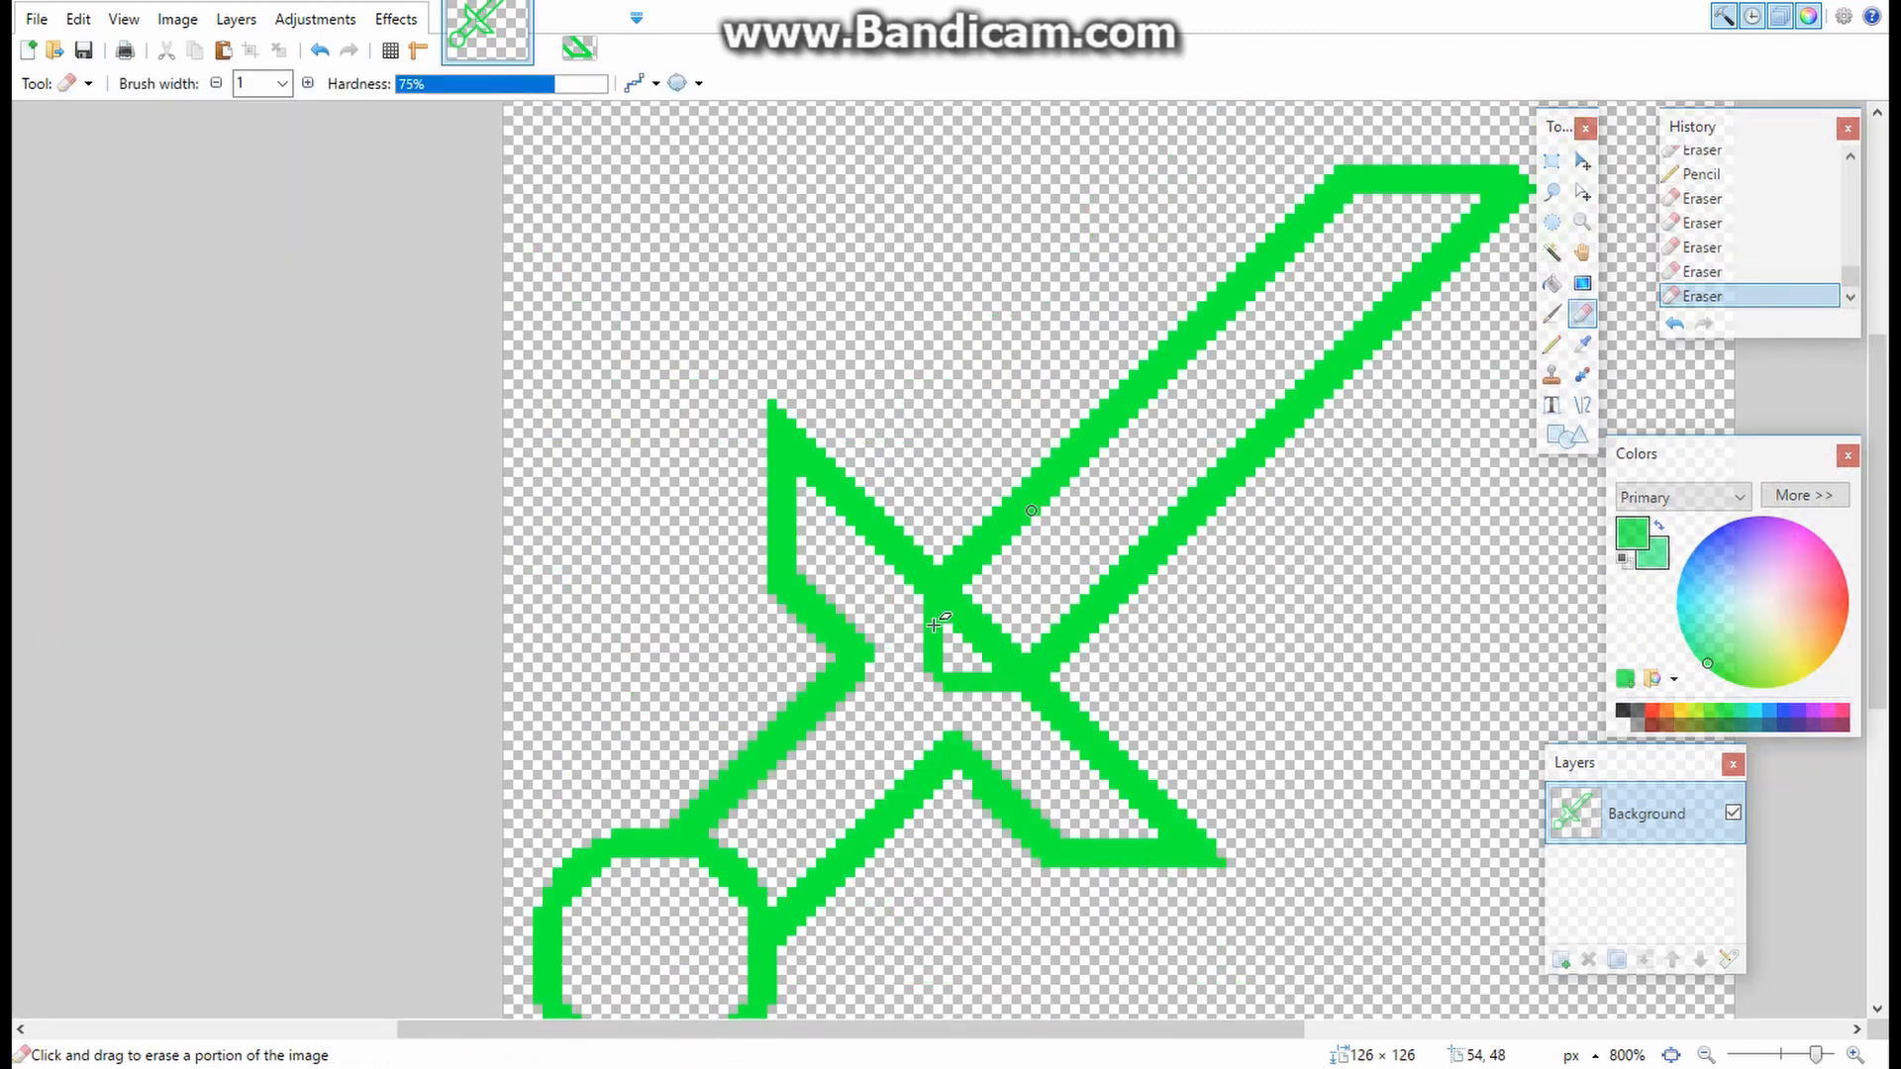
scroll(934, 629, up, 4)
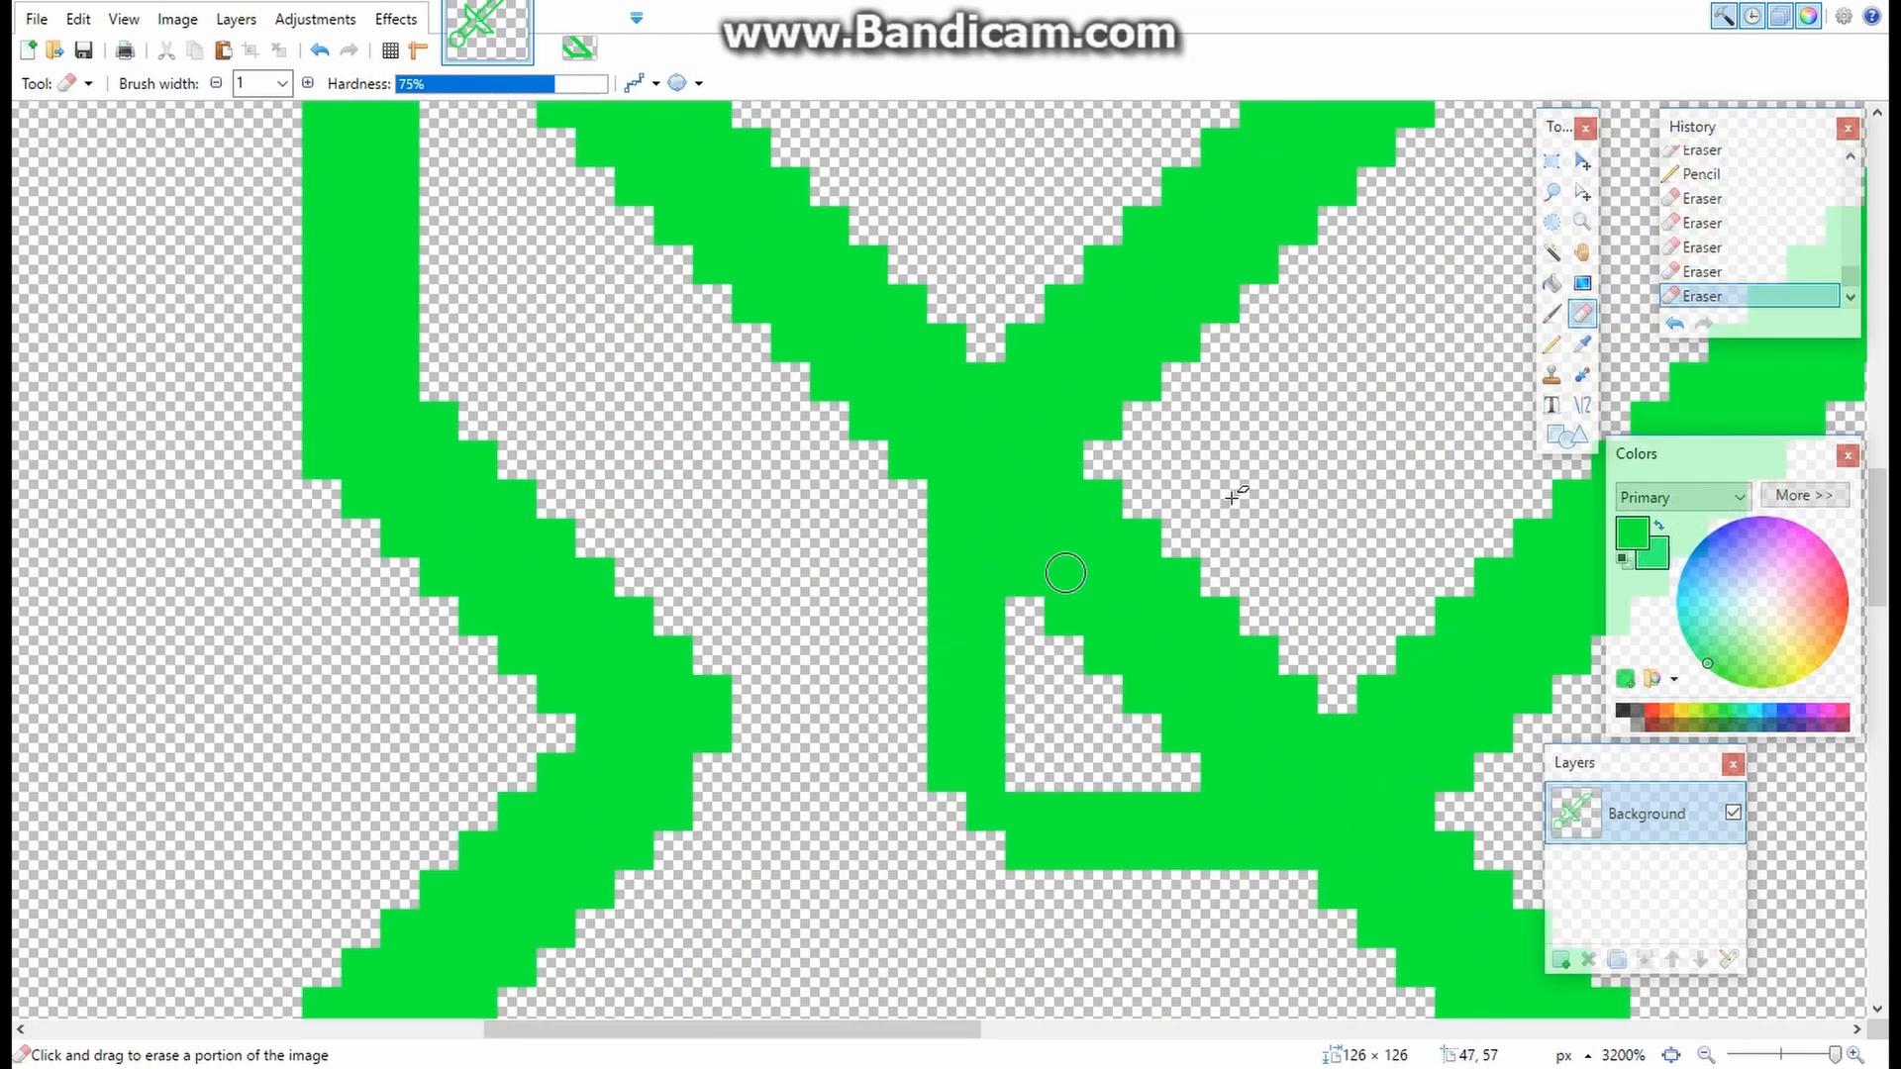
scroll(1223, 561, down, 8)
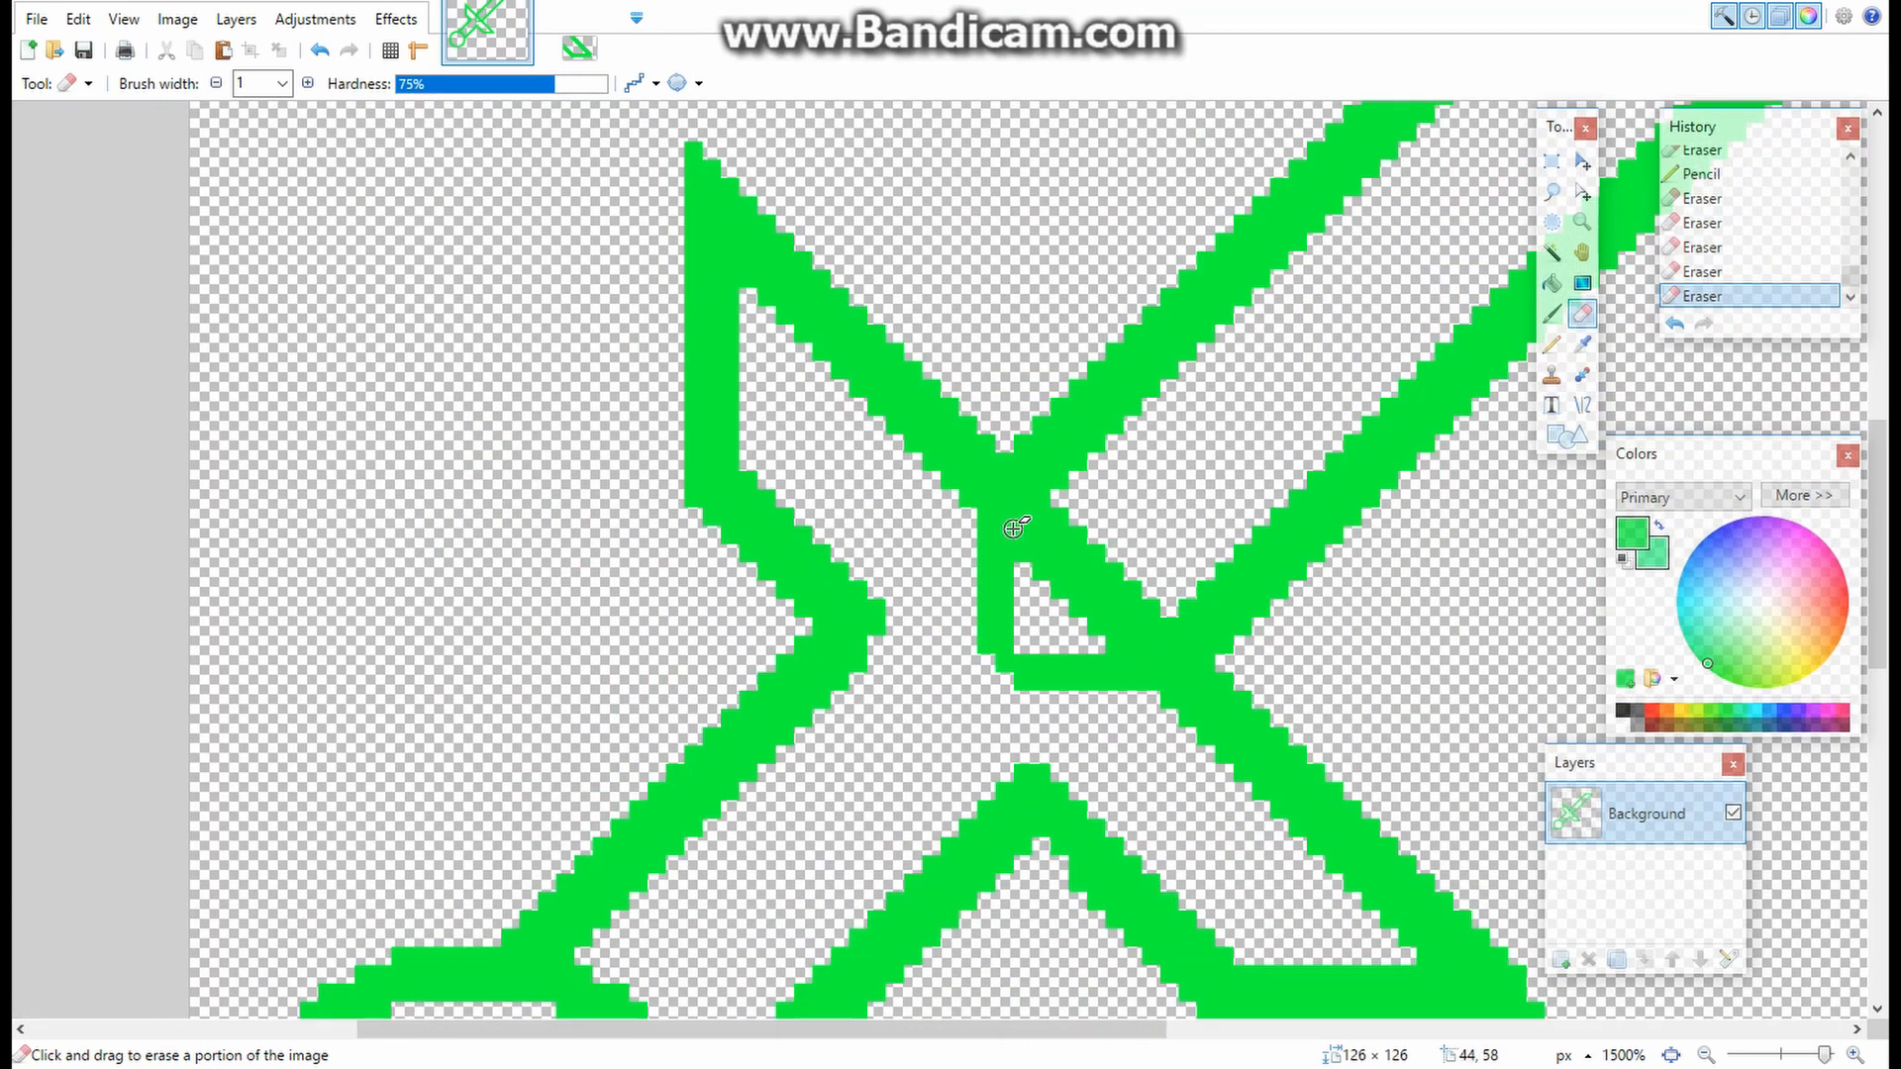
scroll(1109, 681, up, 4)
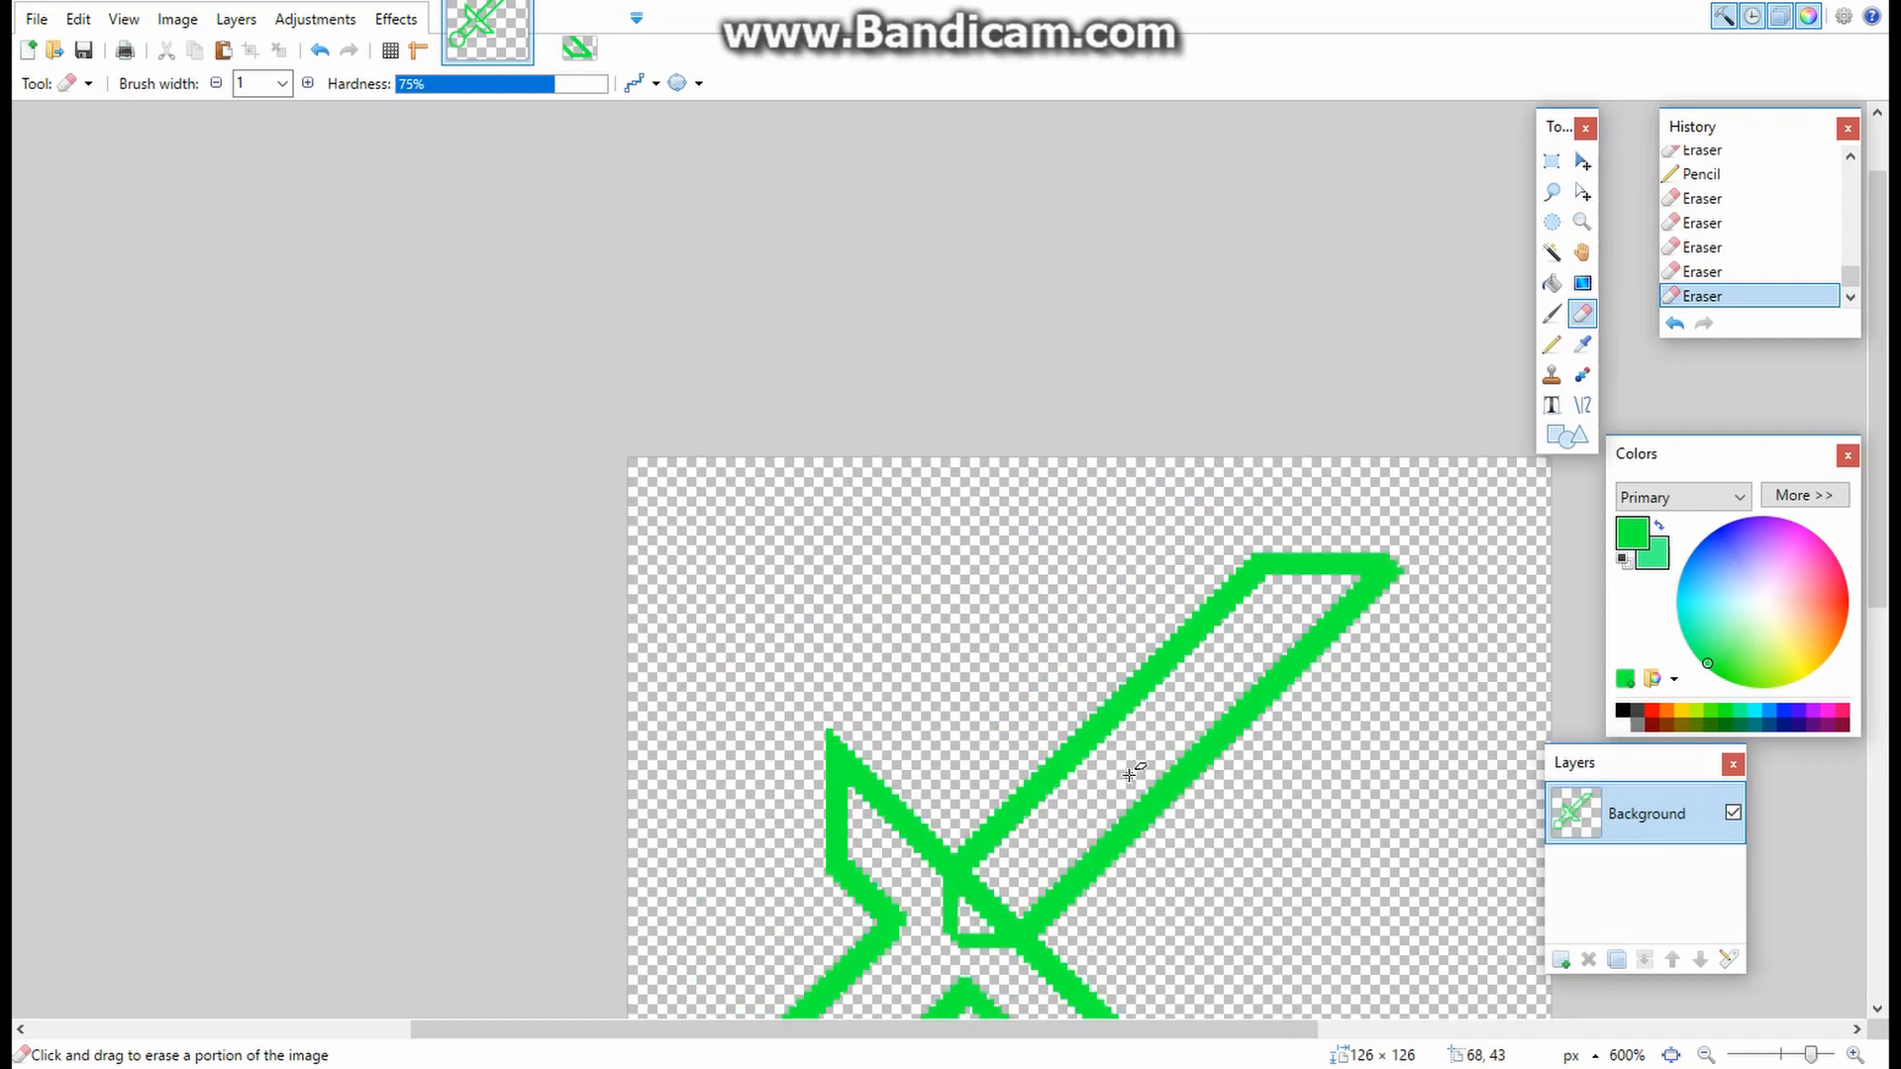
scroll(1117, 580, up, 3)
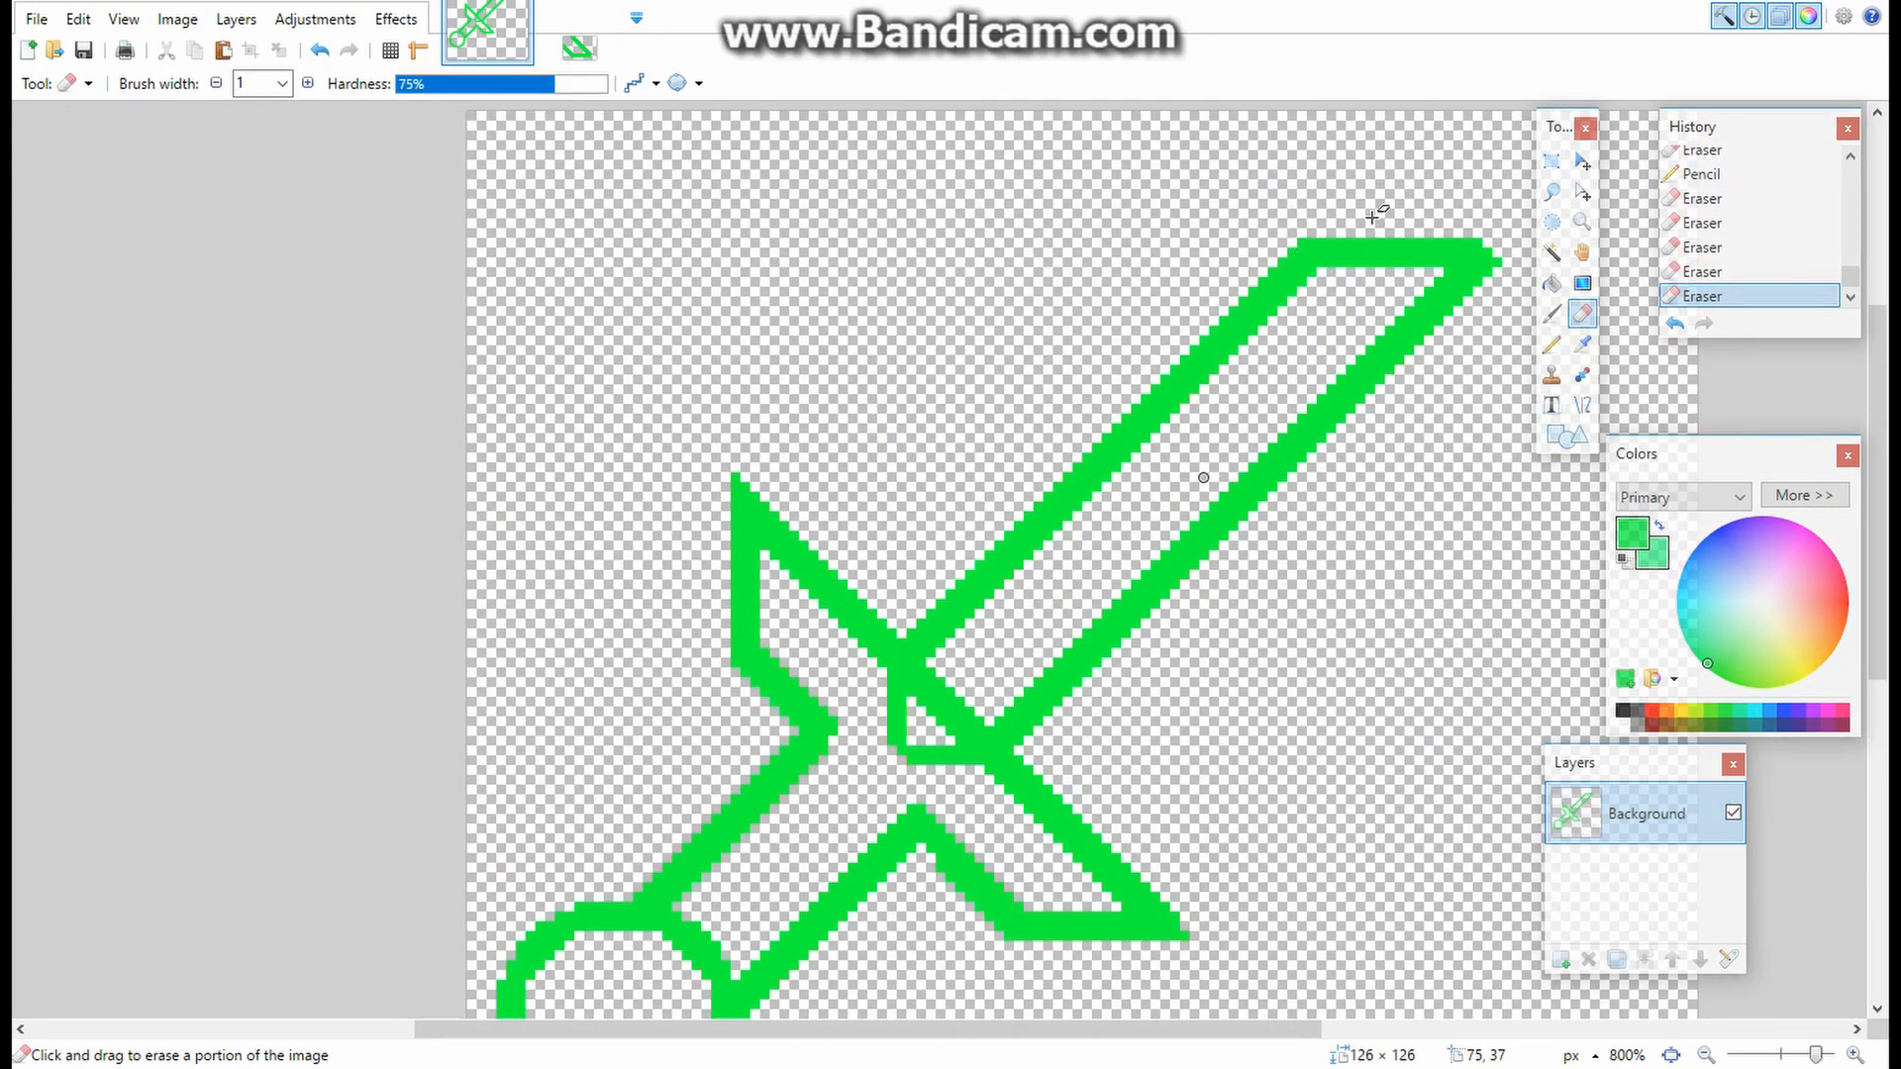
- Try a black freehand pencil stroke and a straight line beside the blade, and undo both
click(313, 18)
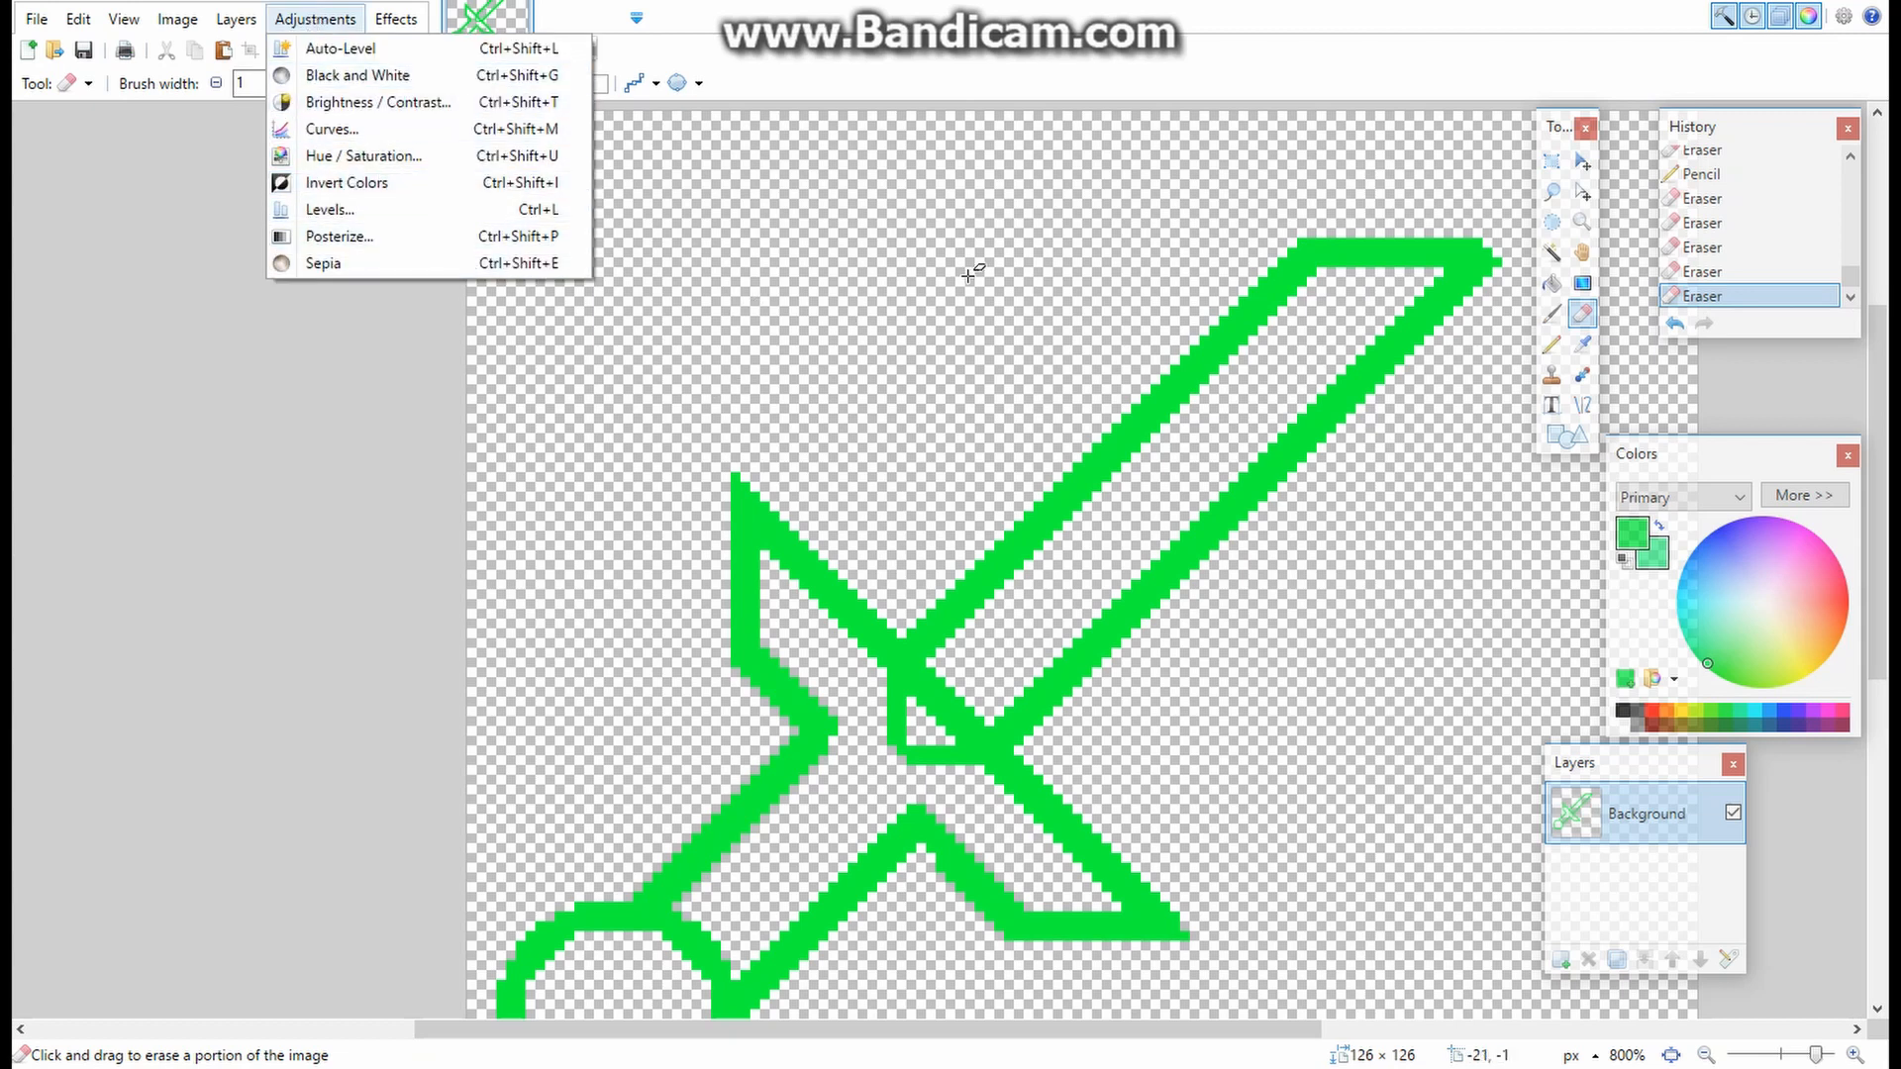
click(1485, 463)
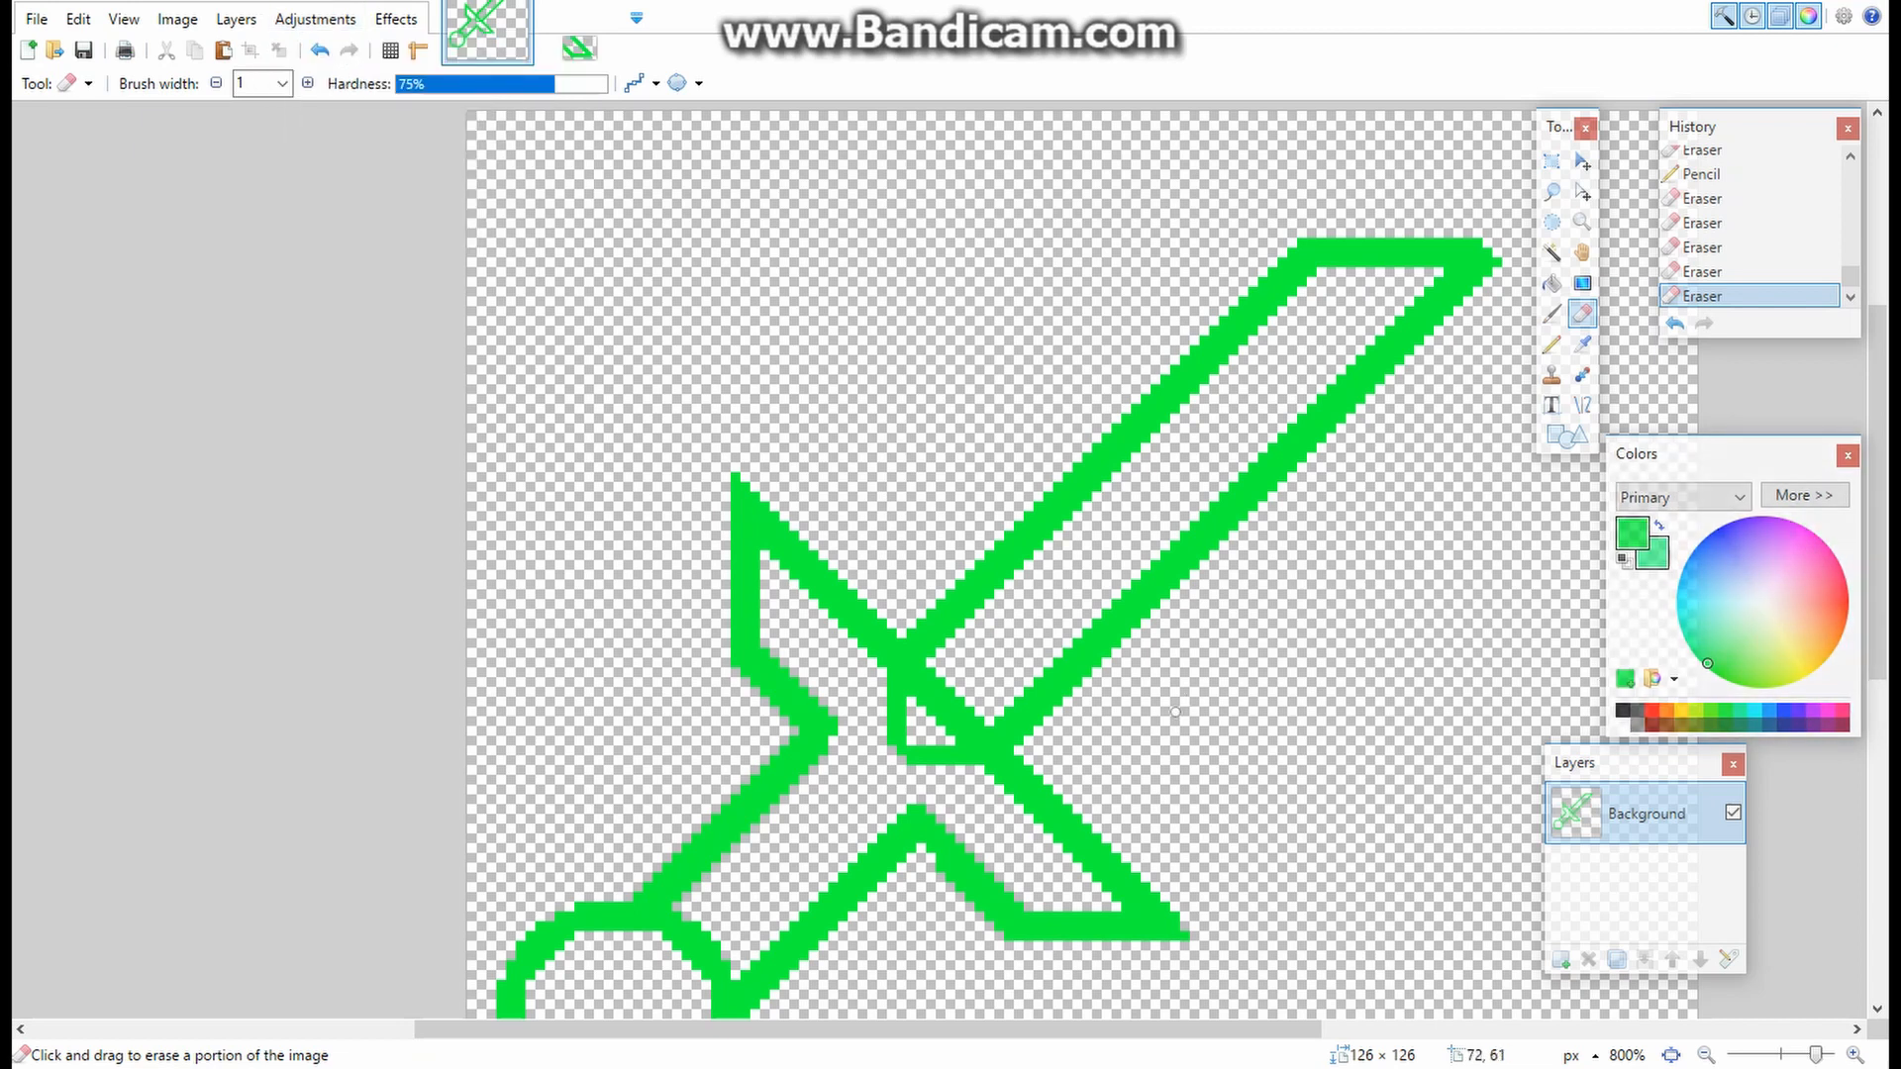
click(1623, 710)
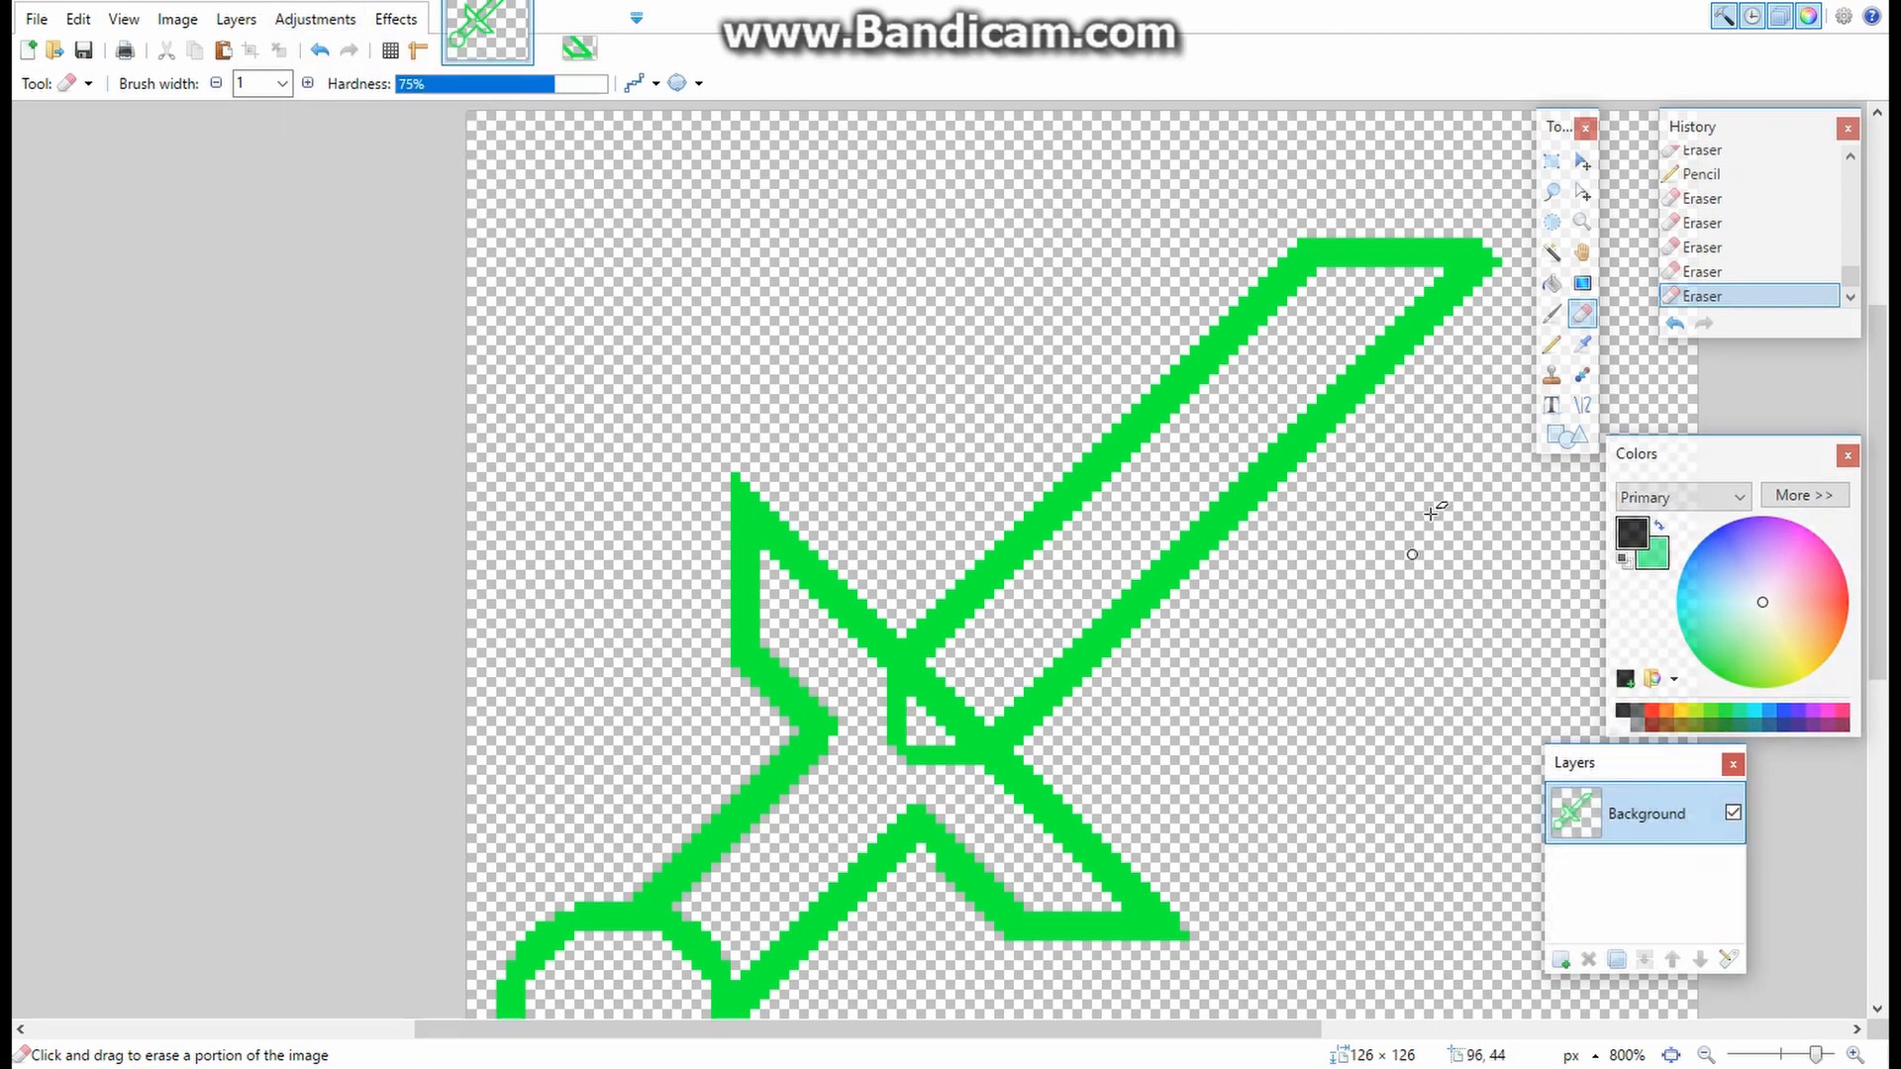
key(p)
drag(1430, 486, 1253, 615)
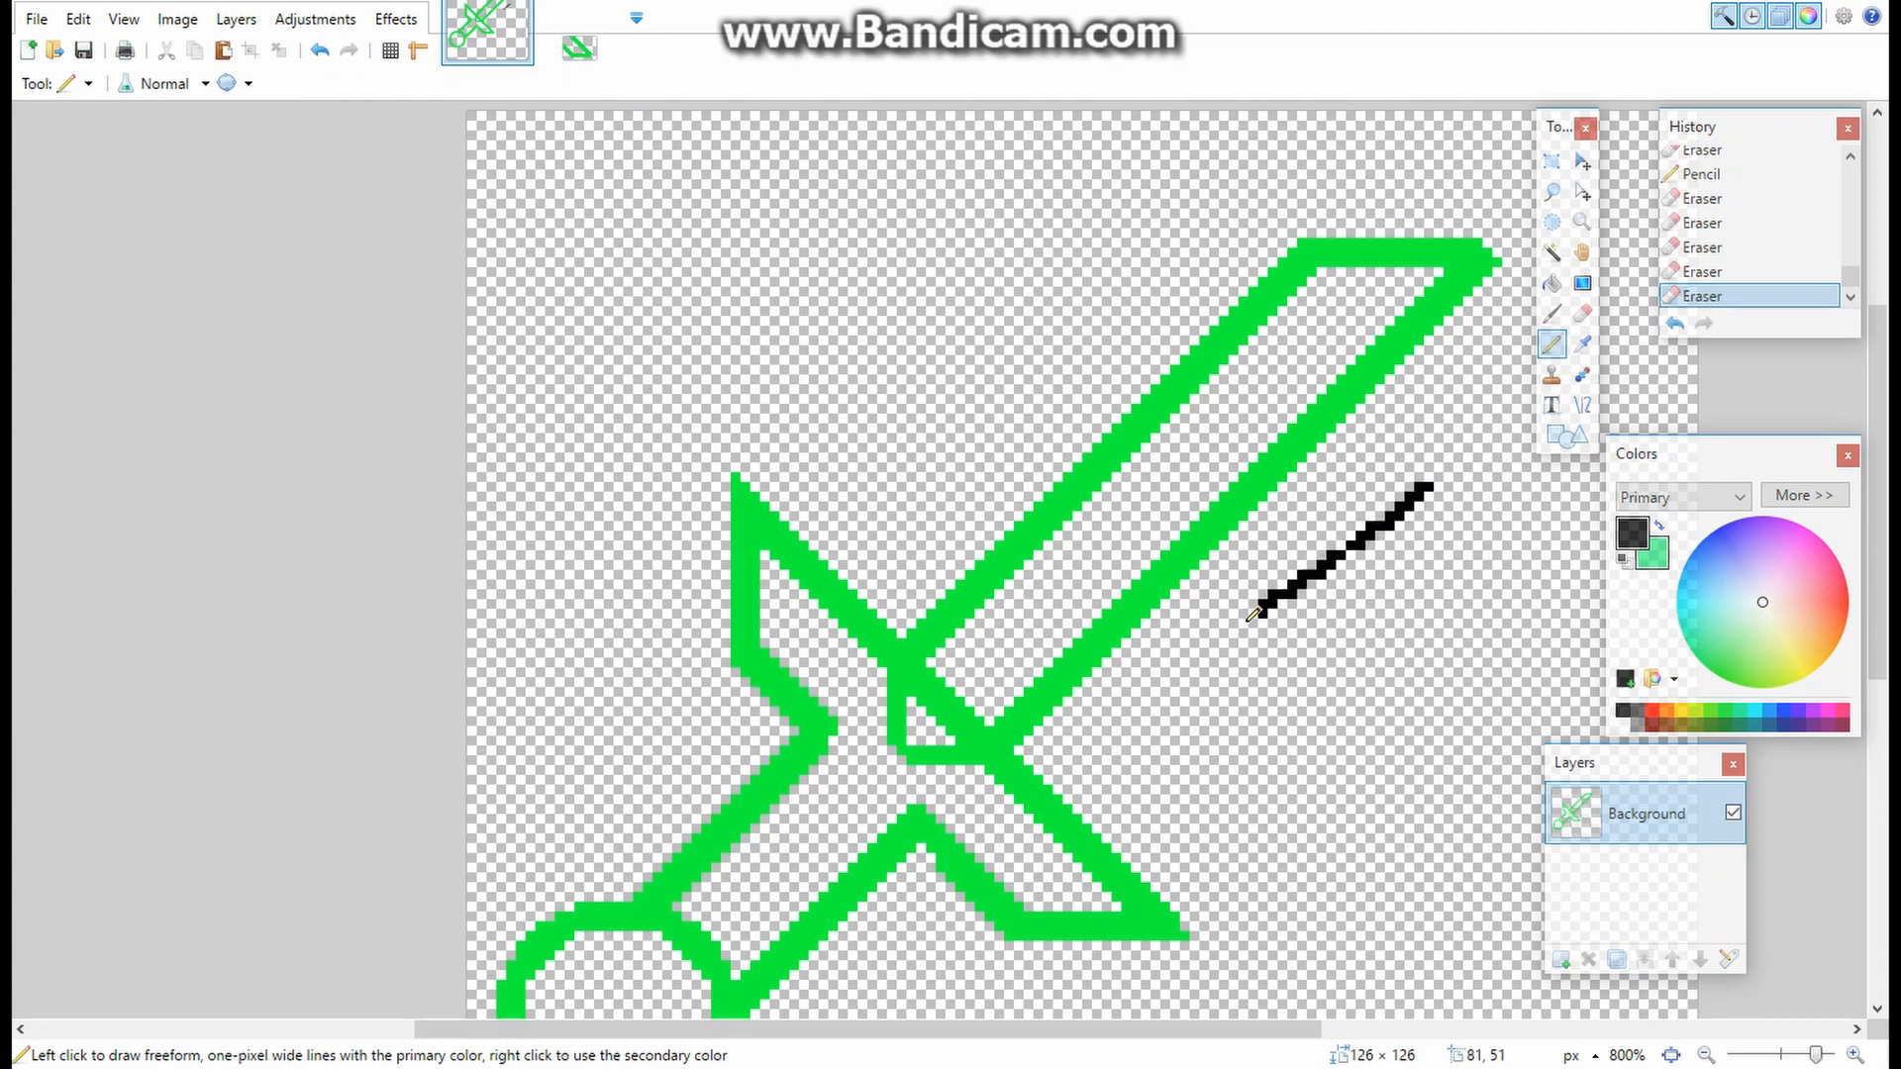
key(ctrl+z)
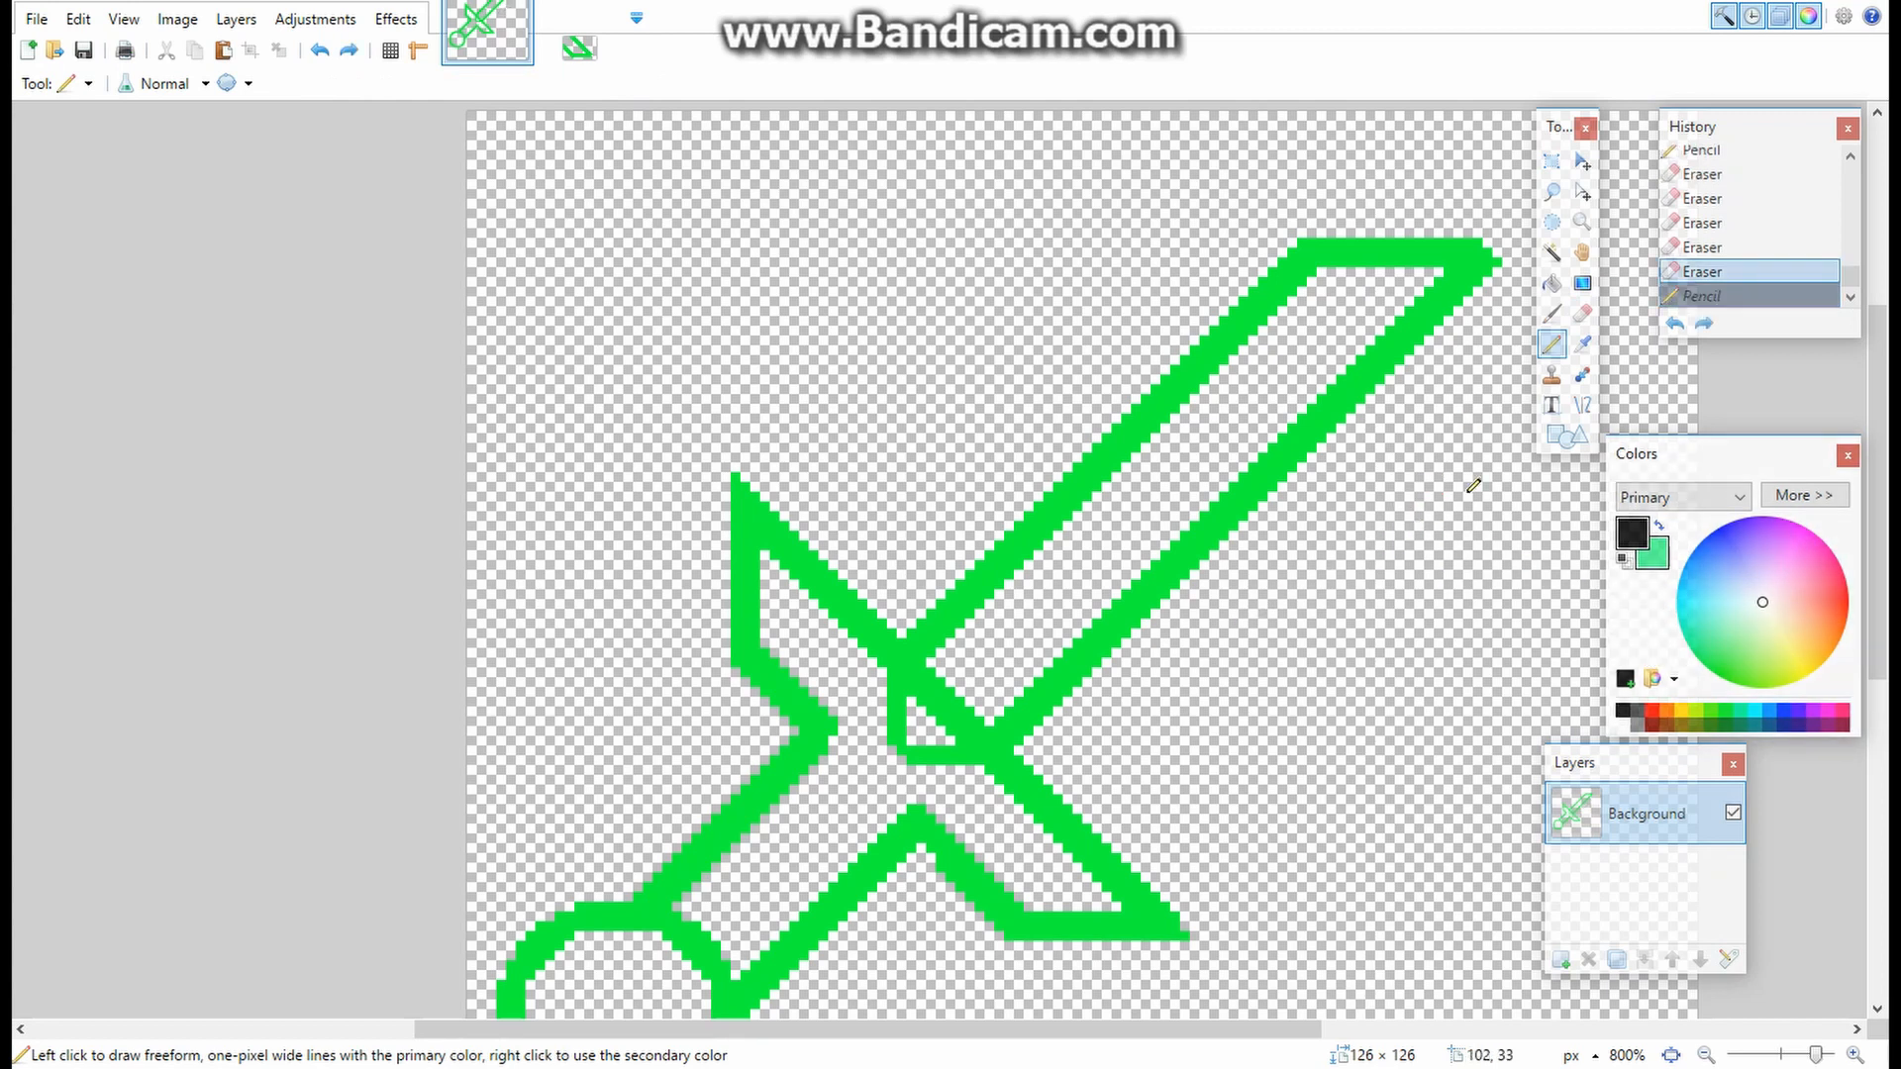
key(o)
drag(1166, 749, 1507, 413)
key(ctrl+z)
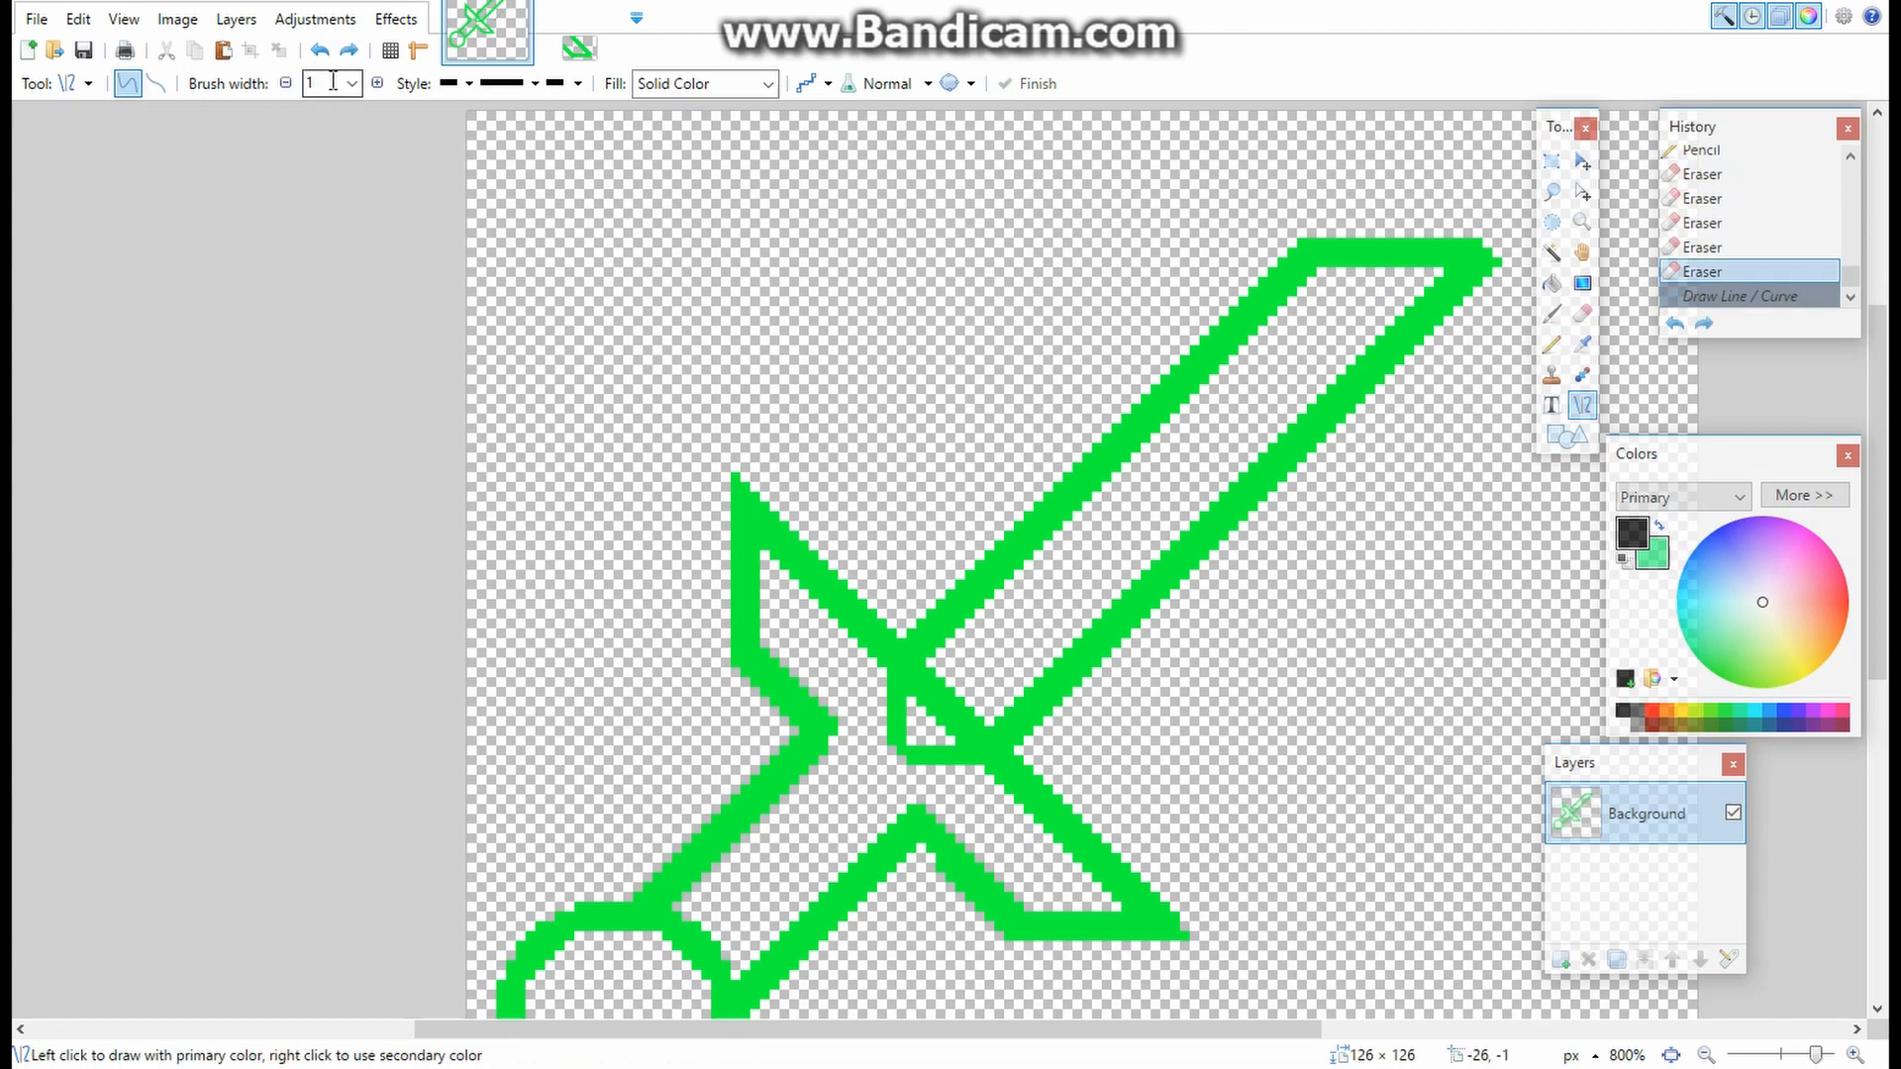
- Convert the green sword outline to black and white and lower its brightness to -100
click(286, 24)
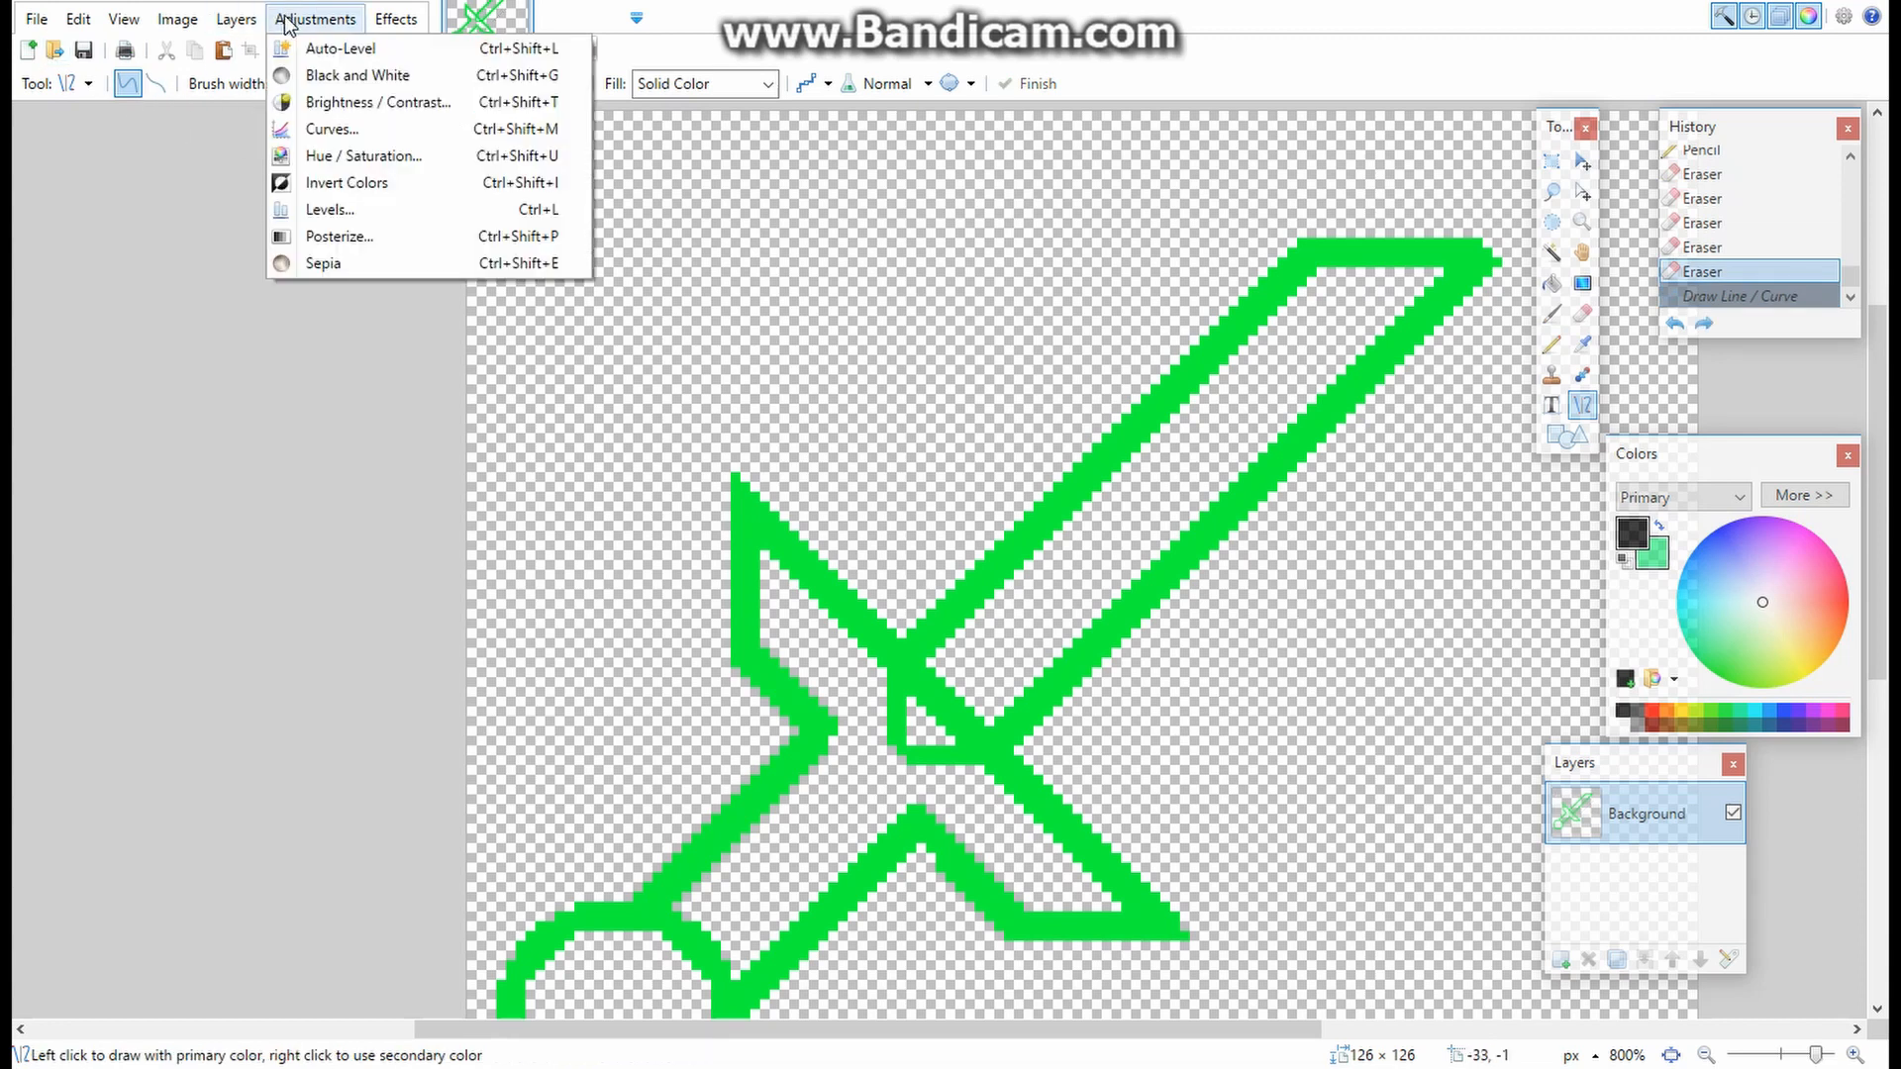
click(320, 77)
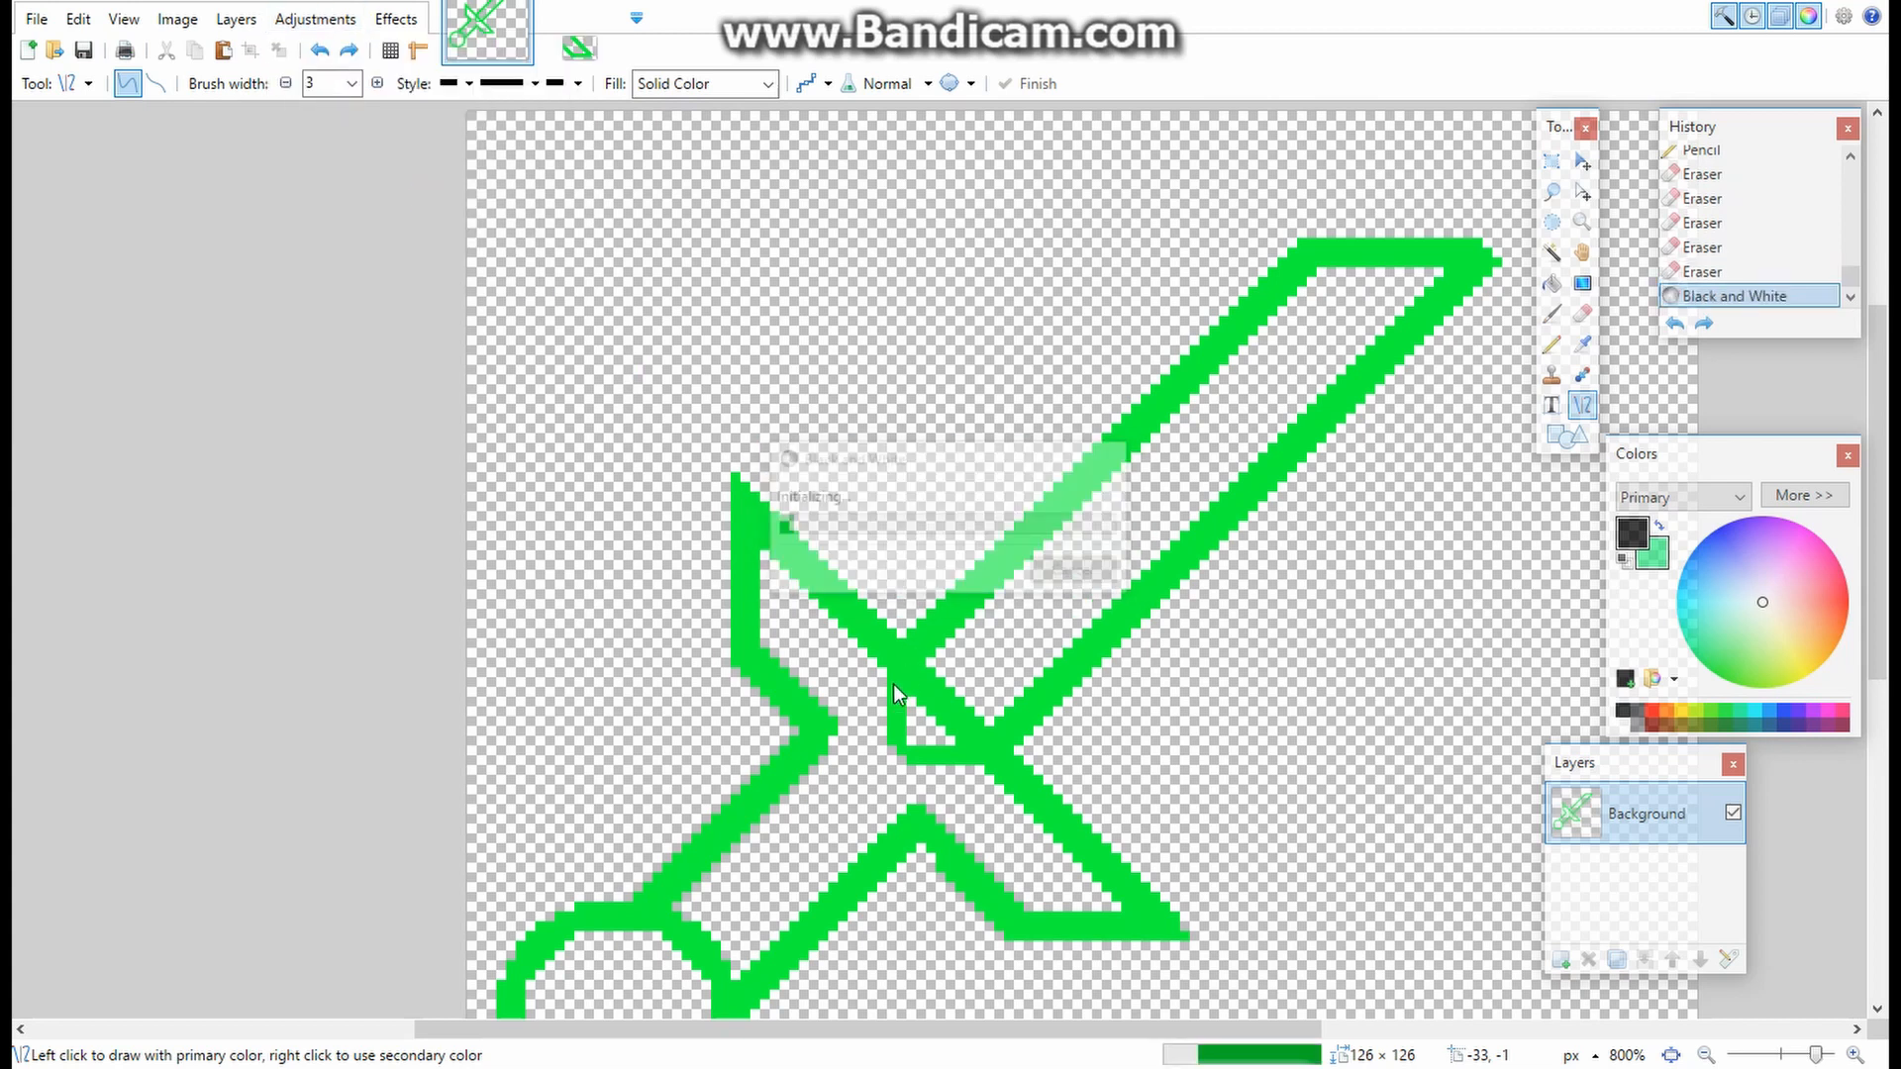
click(312, 22)
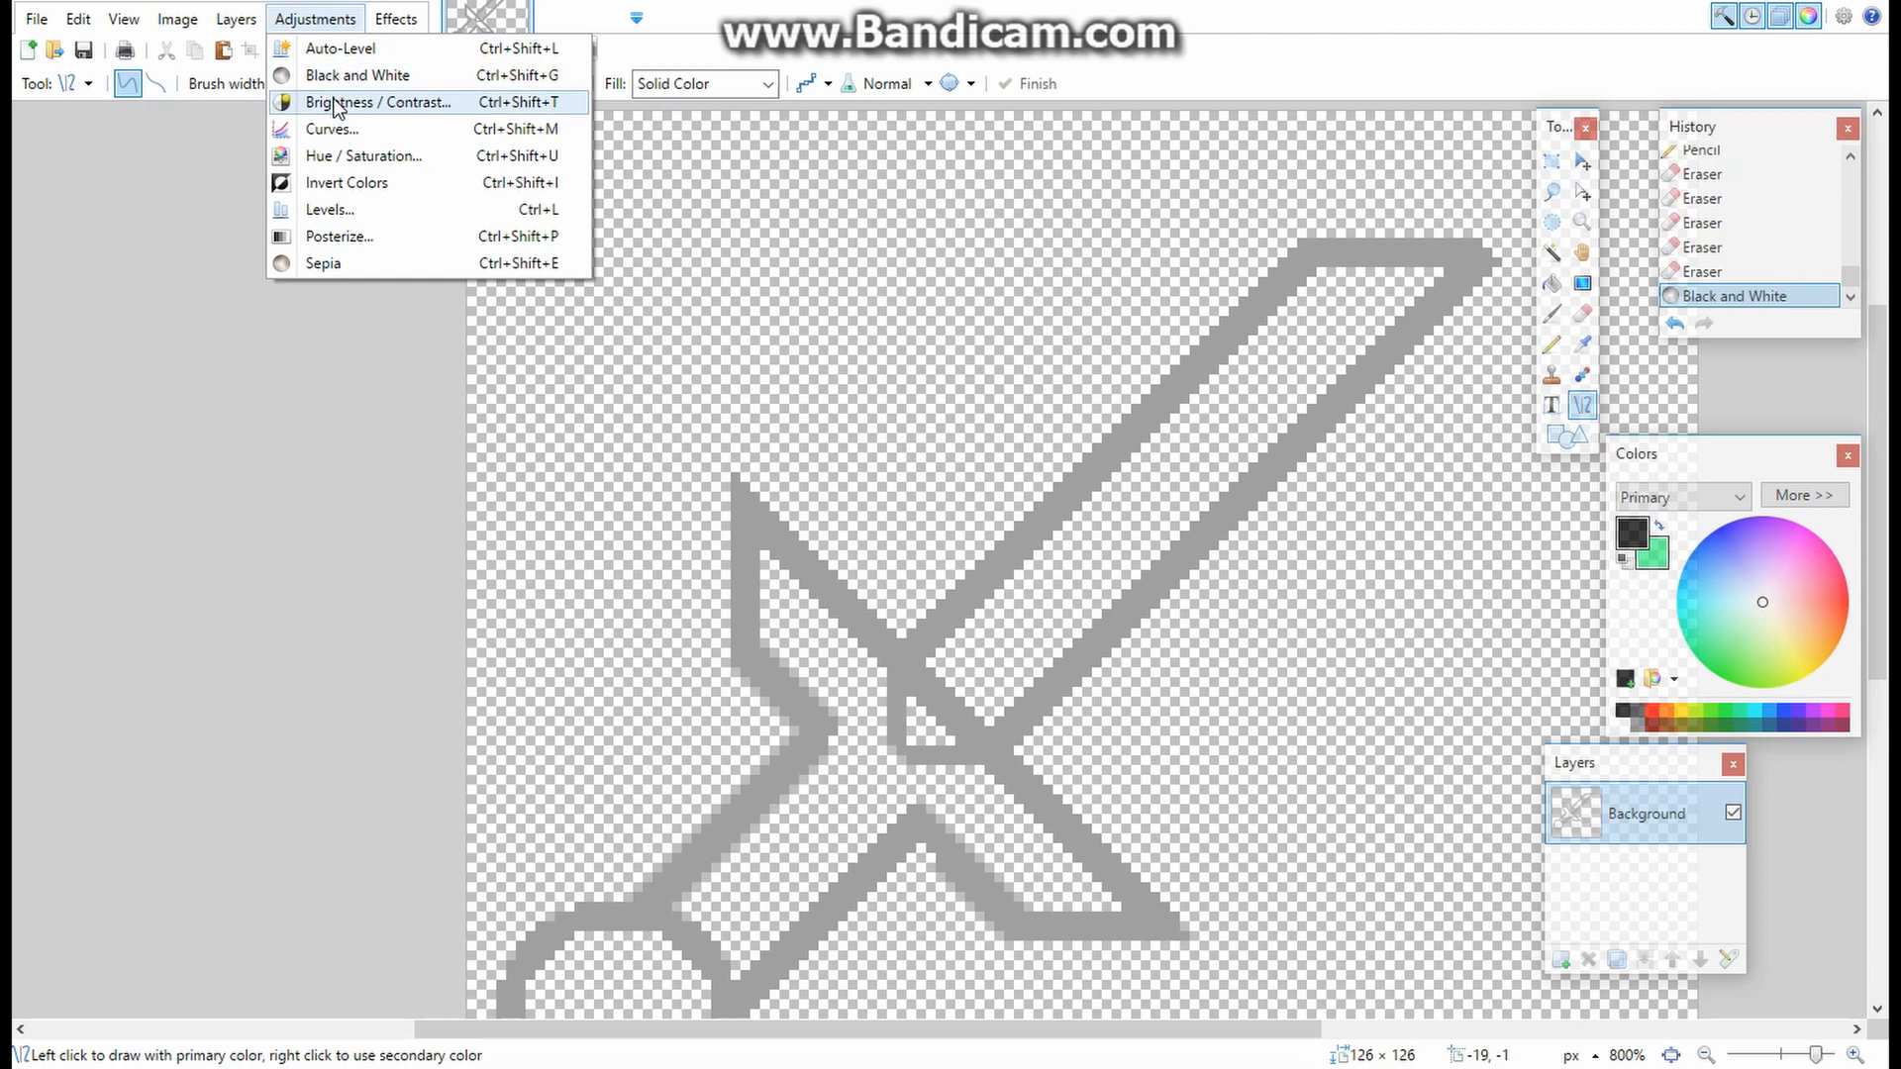
click(337, 103)
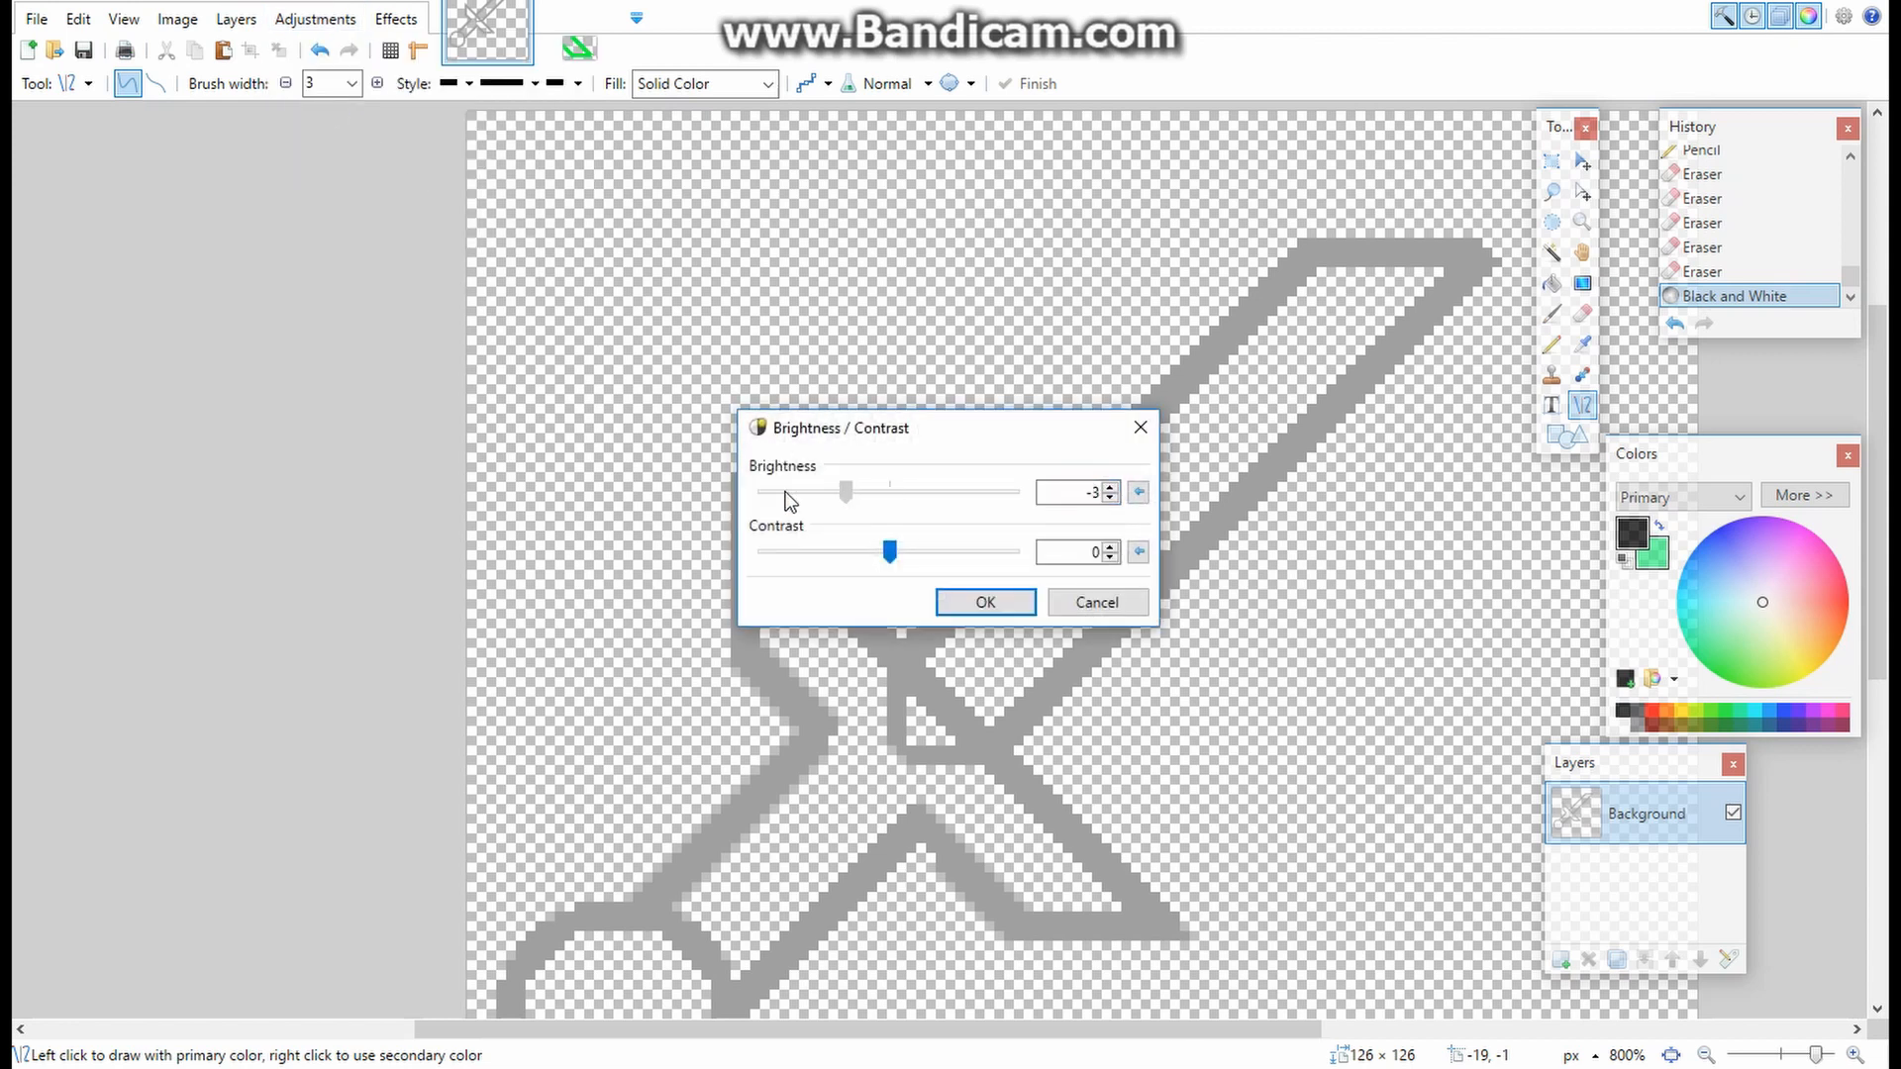
drag(789, 500, 758, 498)
click(999, 602)
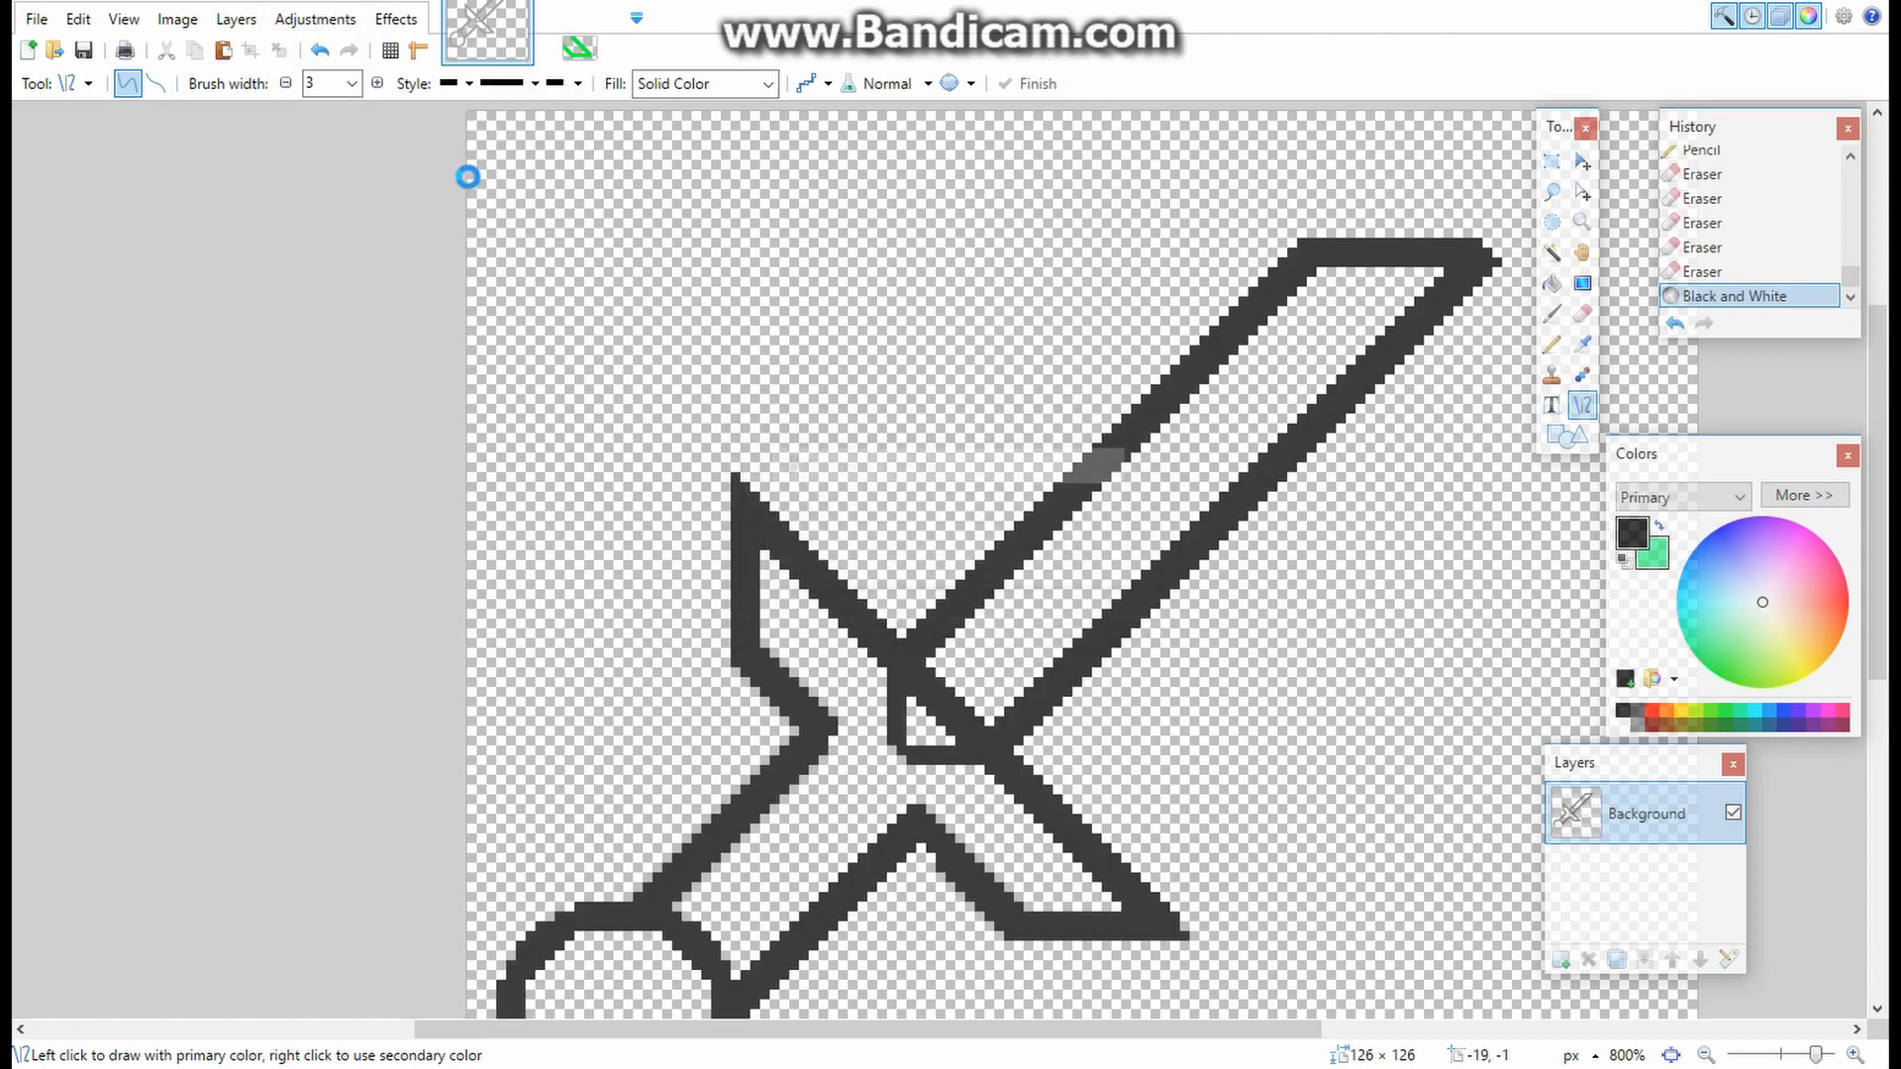
- Apply the brightness adjustment of -100 two more times to darken the outline to pure black
click(325, 20)
click(328, 103)
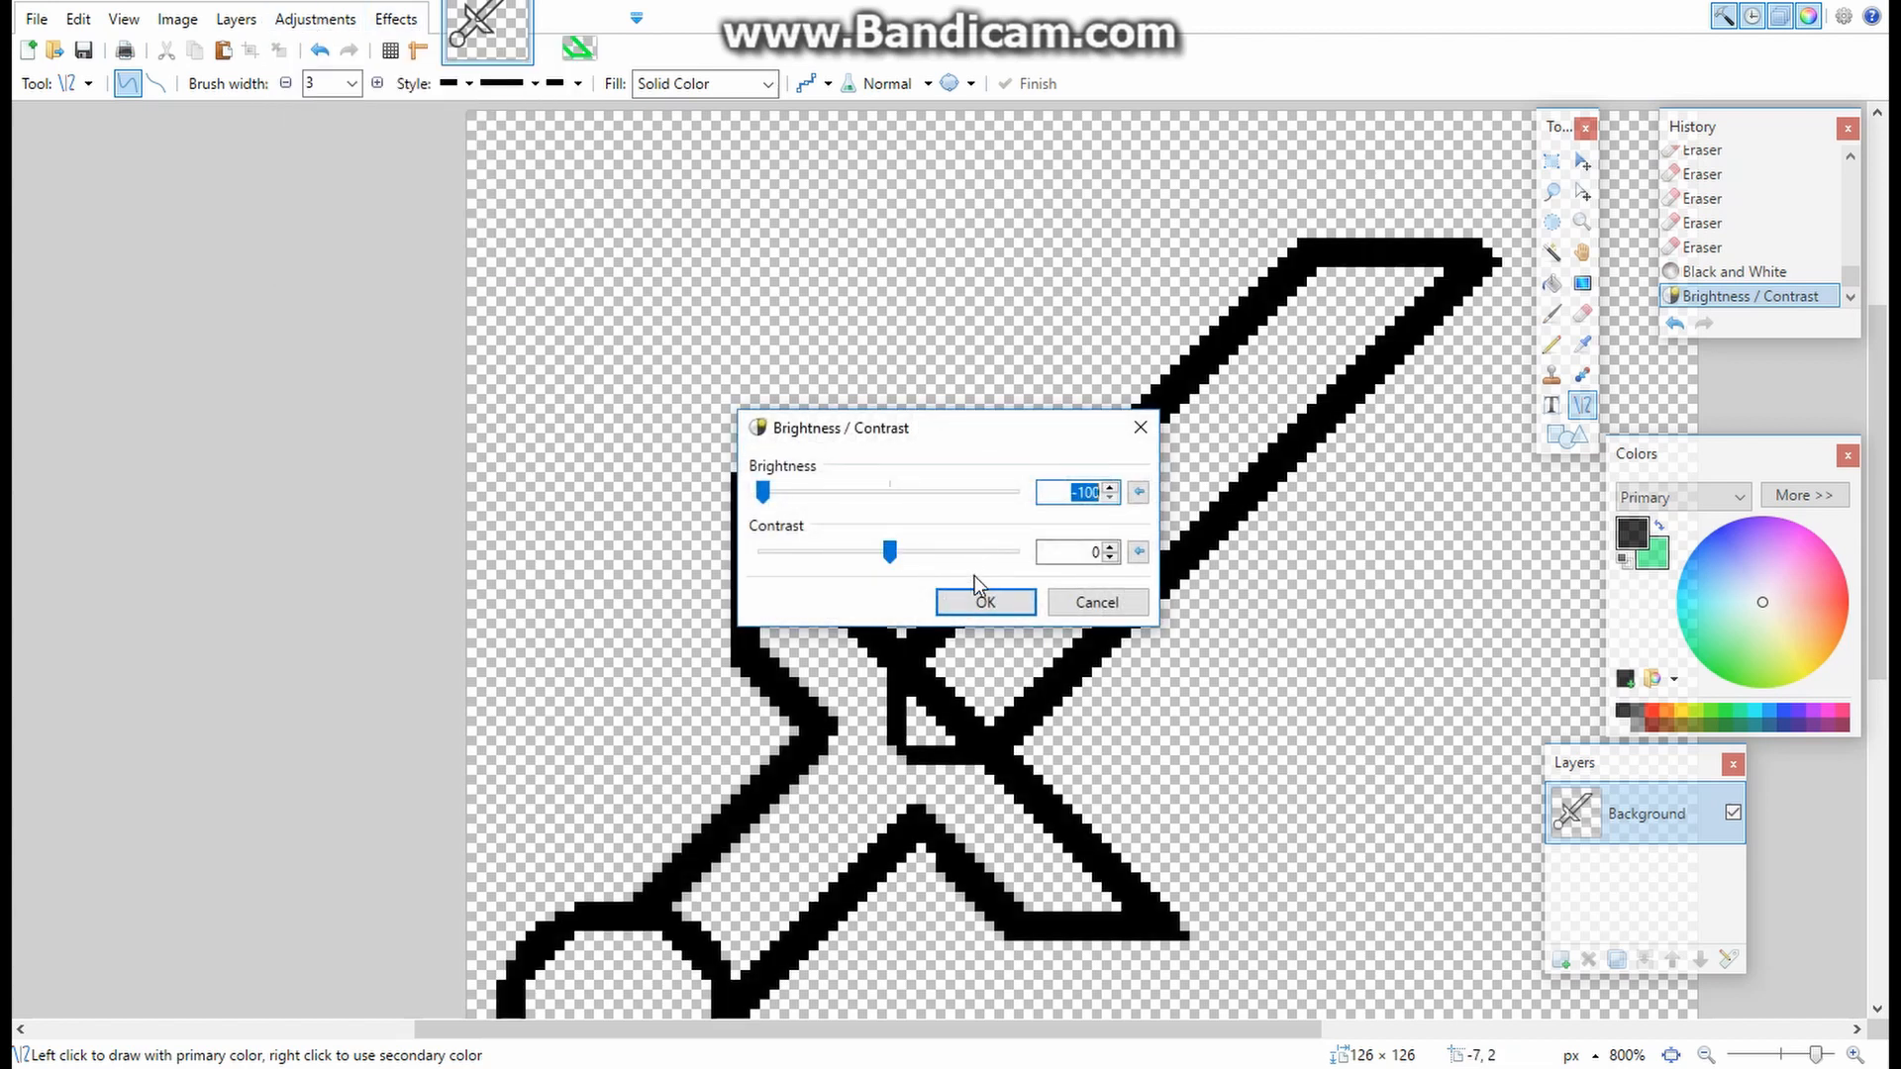
click(984, 602)
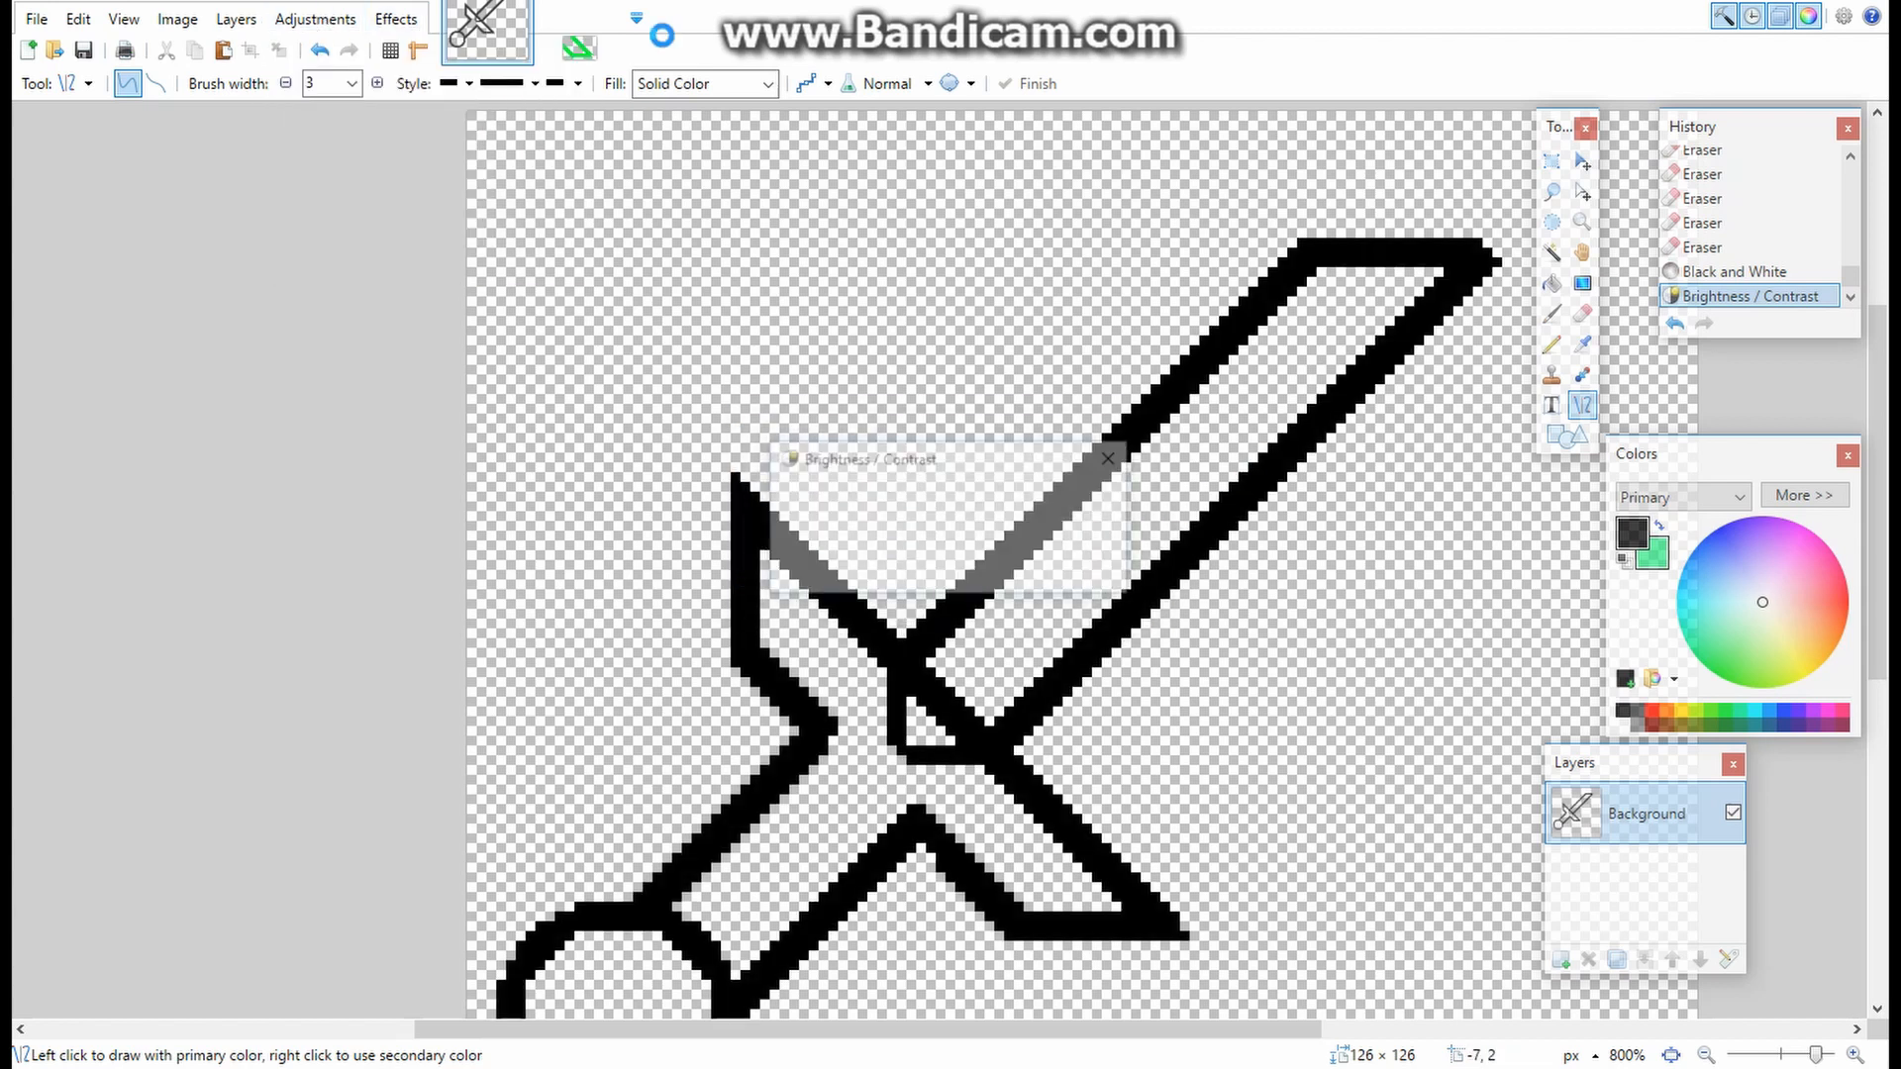
click(315, 19)
click(375, 103)
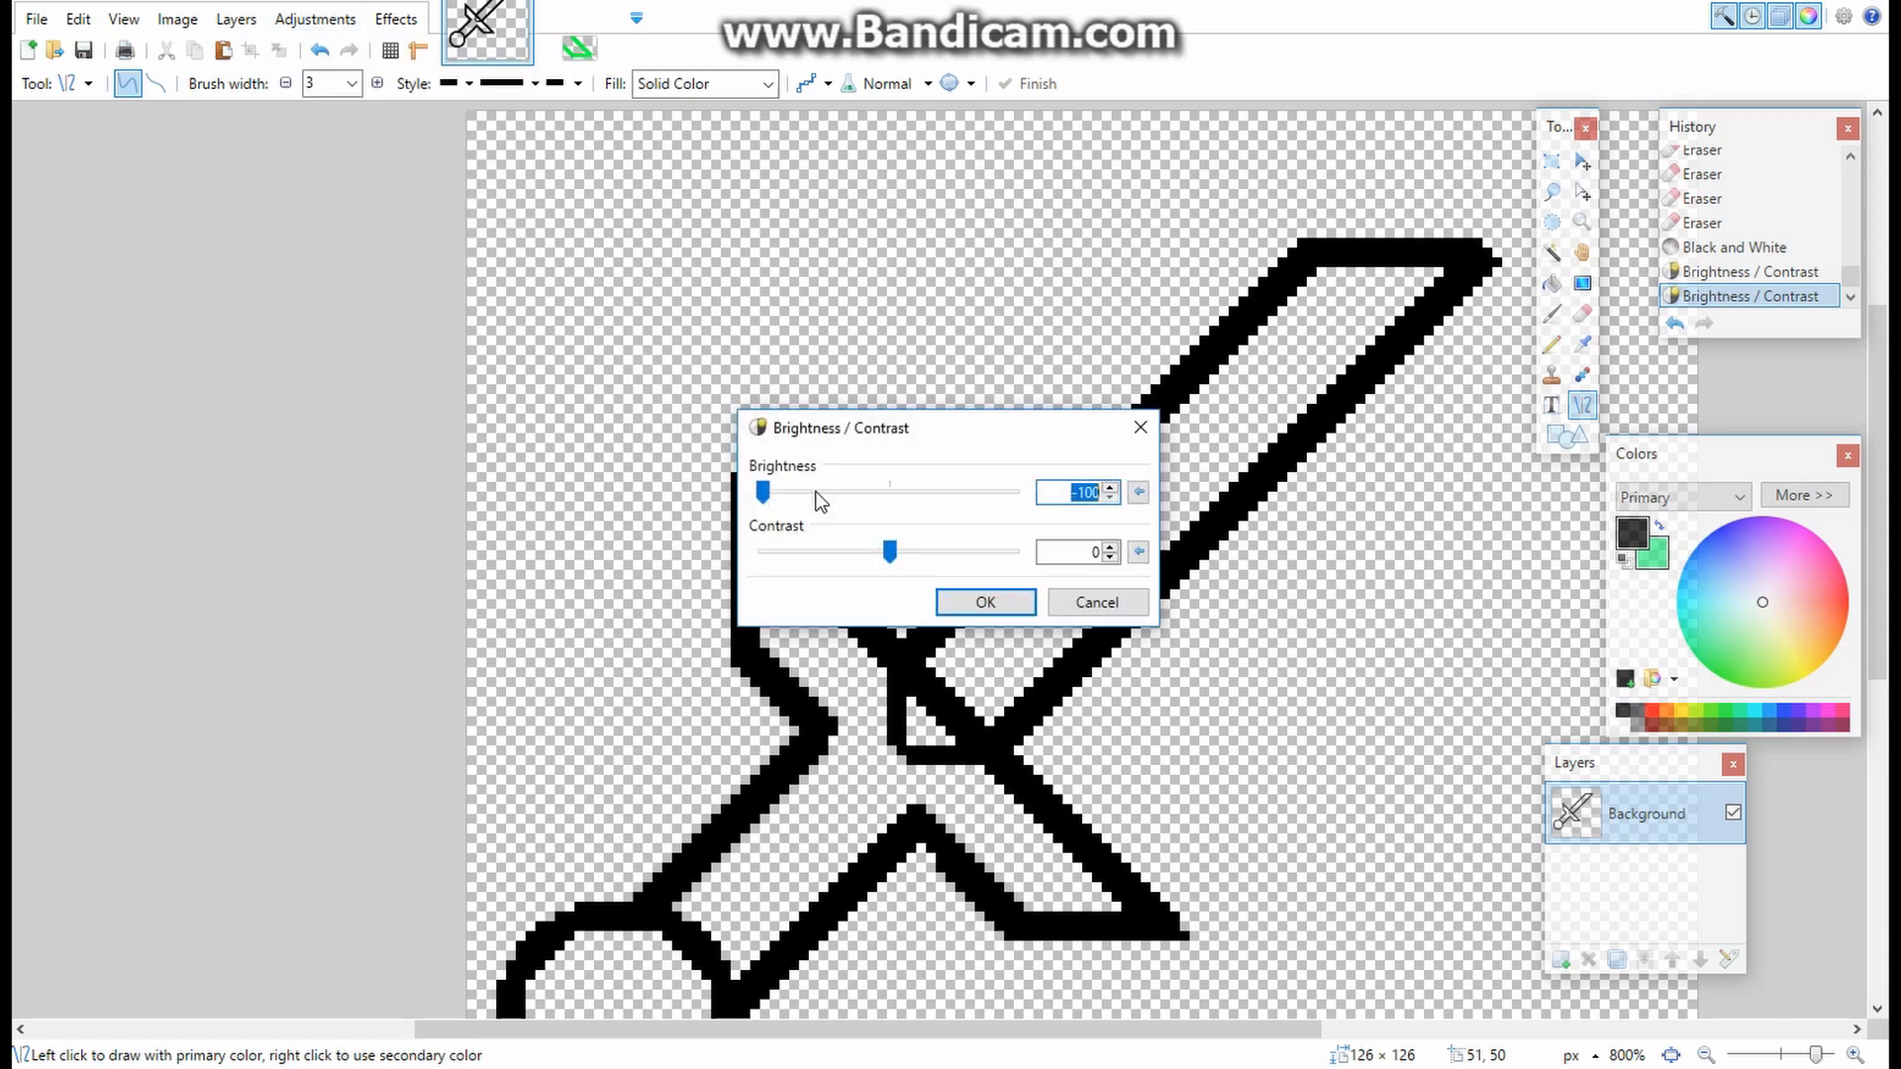
click(957, 600)
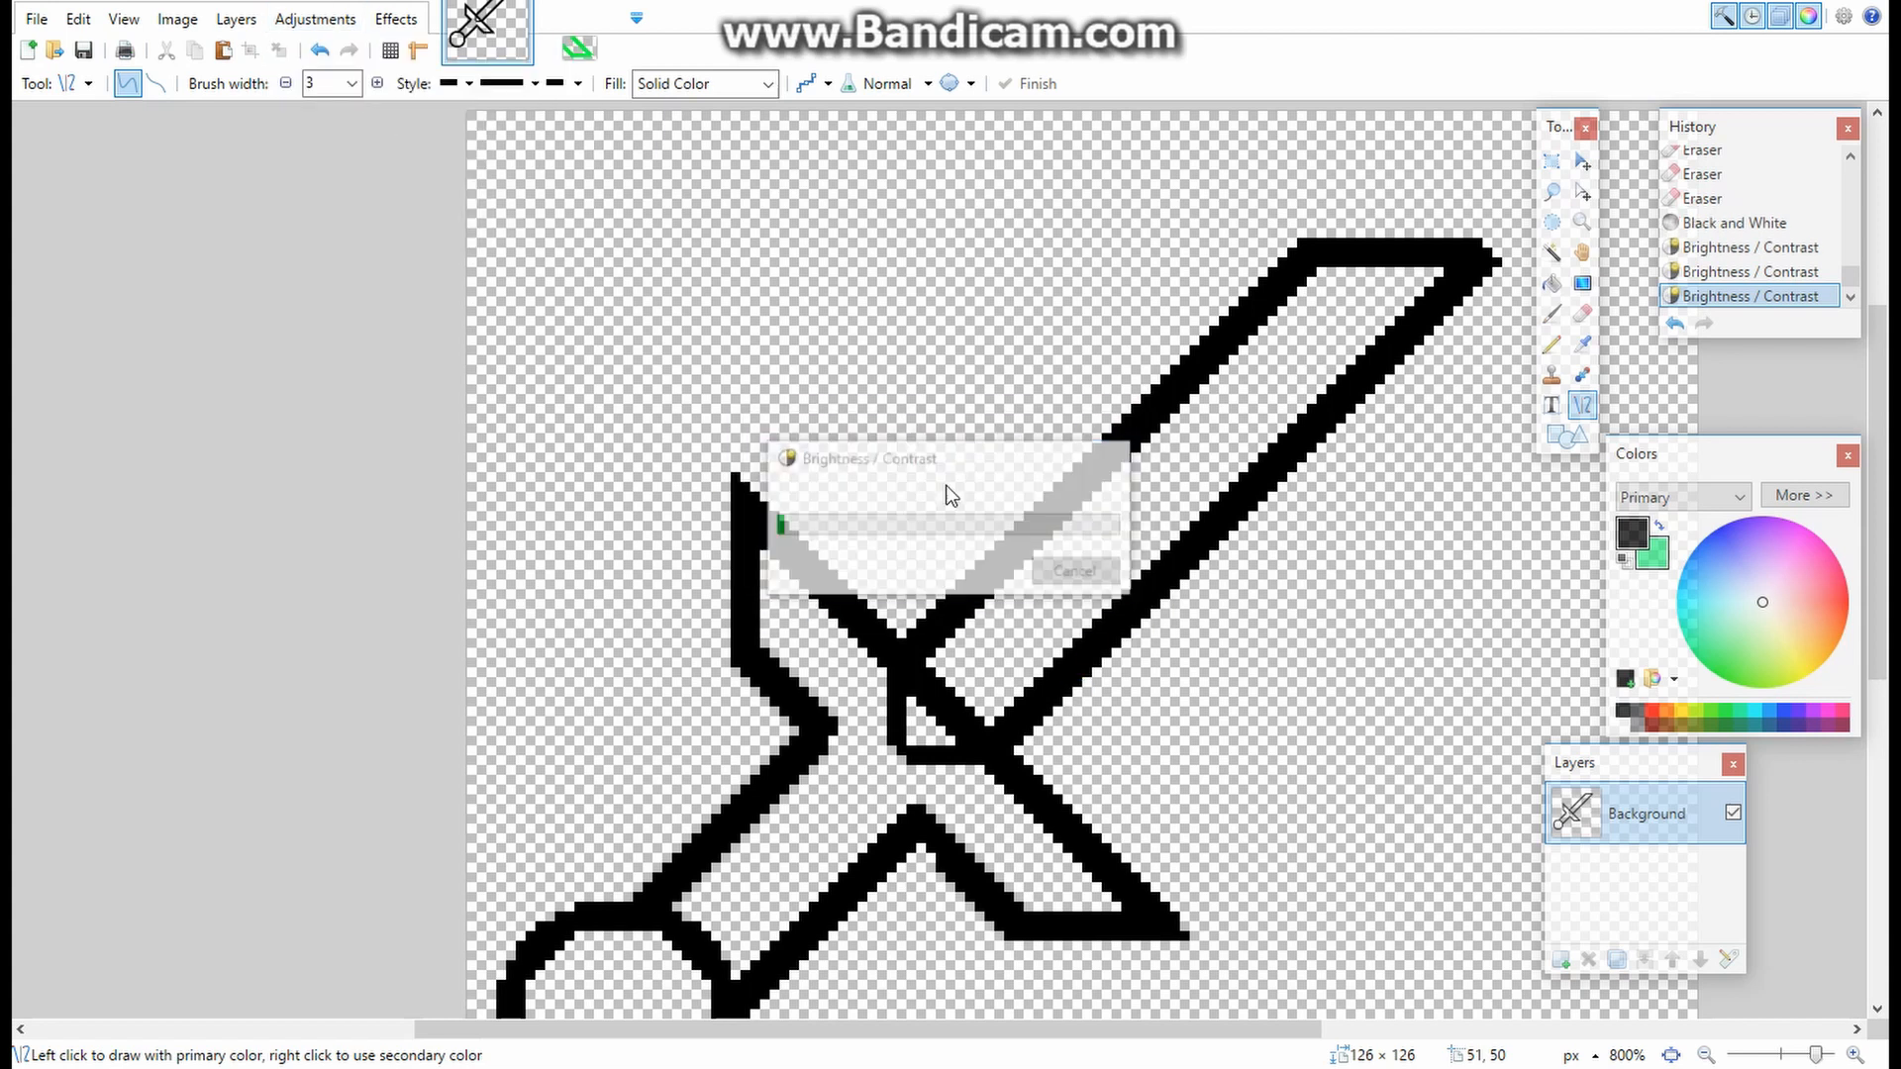
- Examine the darkened sword outline as a whole and around the crossguard
scroll(991, 509, down, 3)
scroll(1048, 506, down, 2)
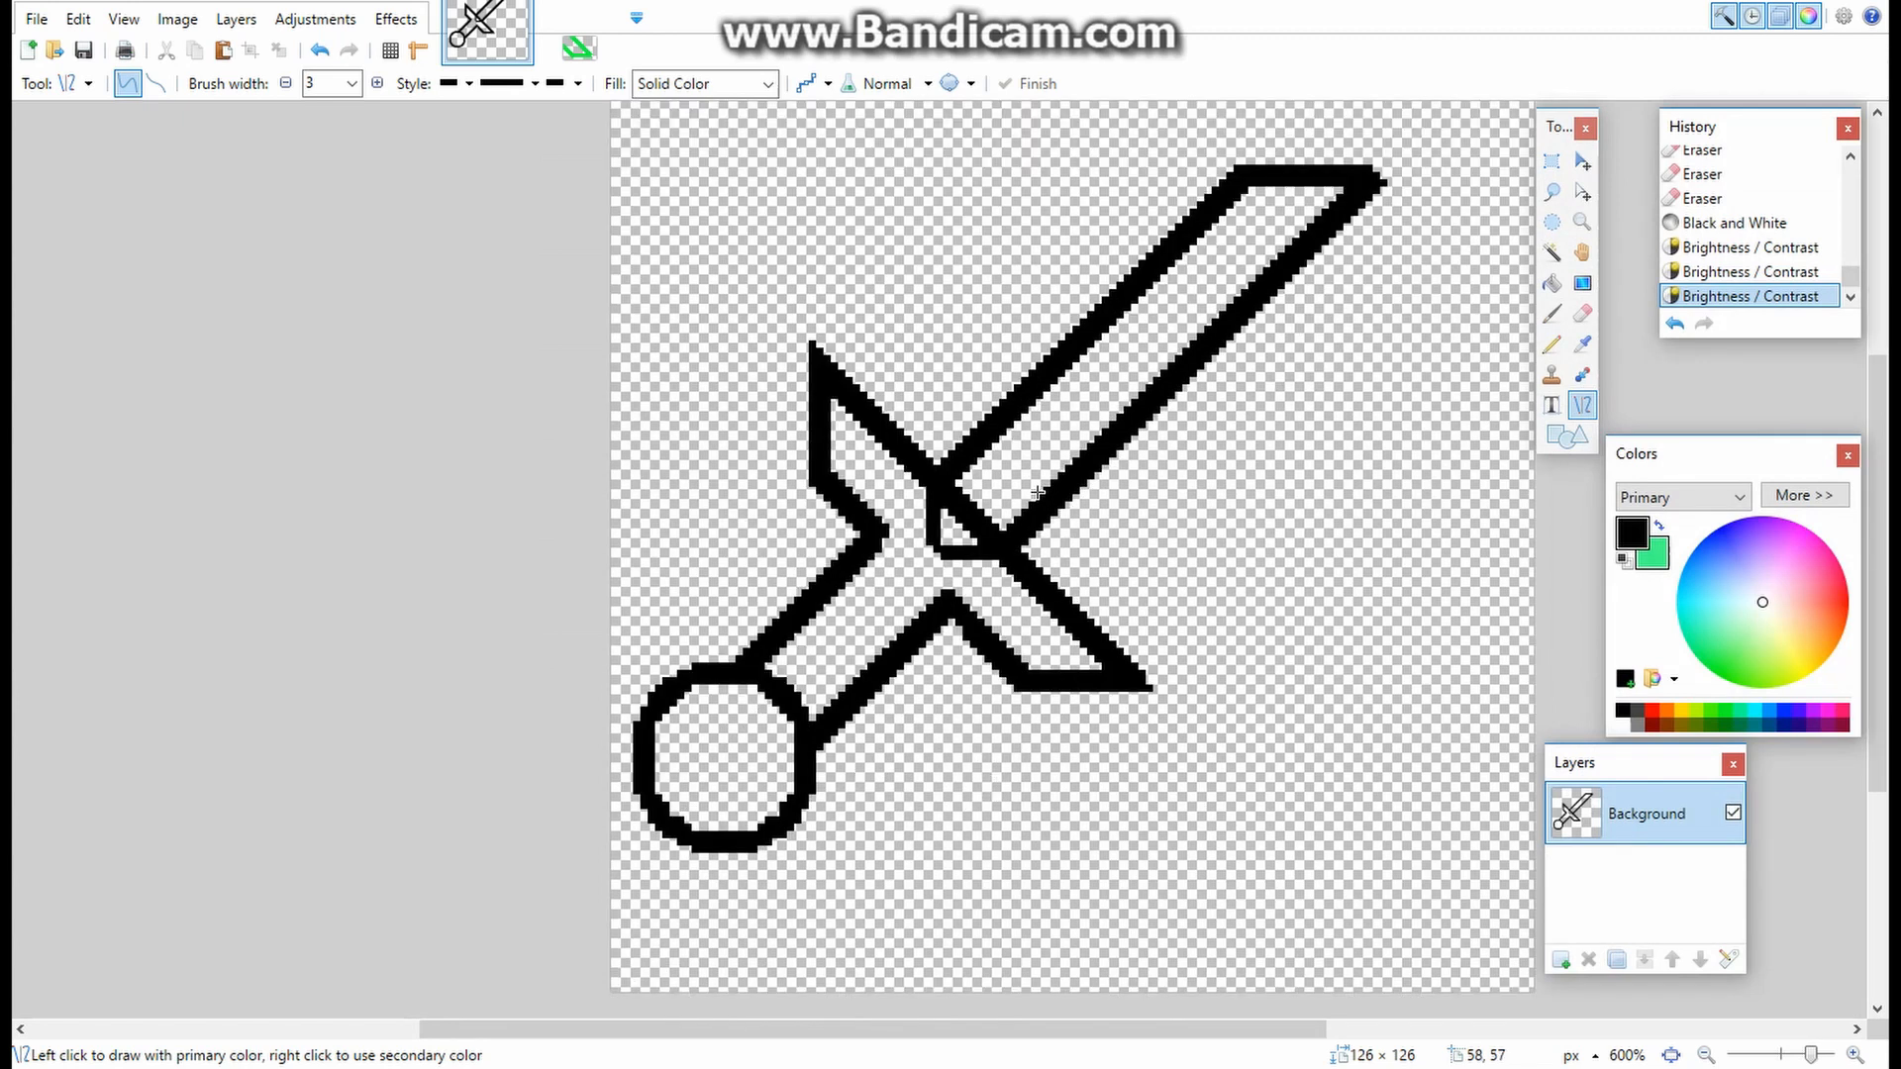
scroll(1029, 468, down, 2)
scroll(909, 505, up, 5)
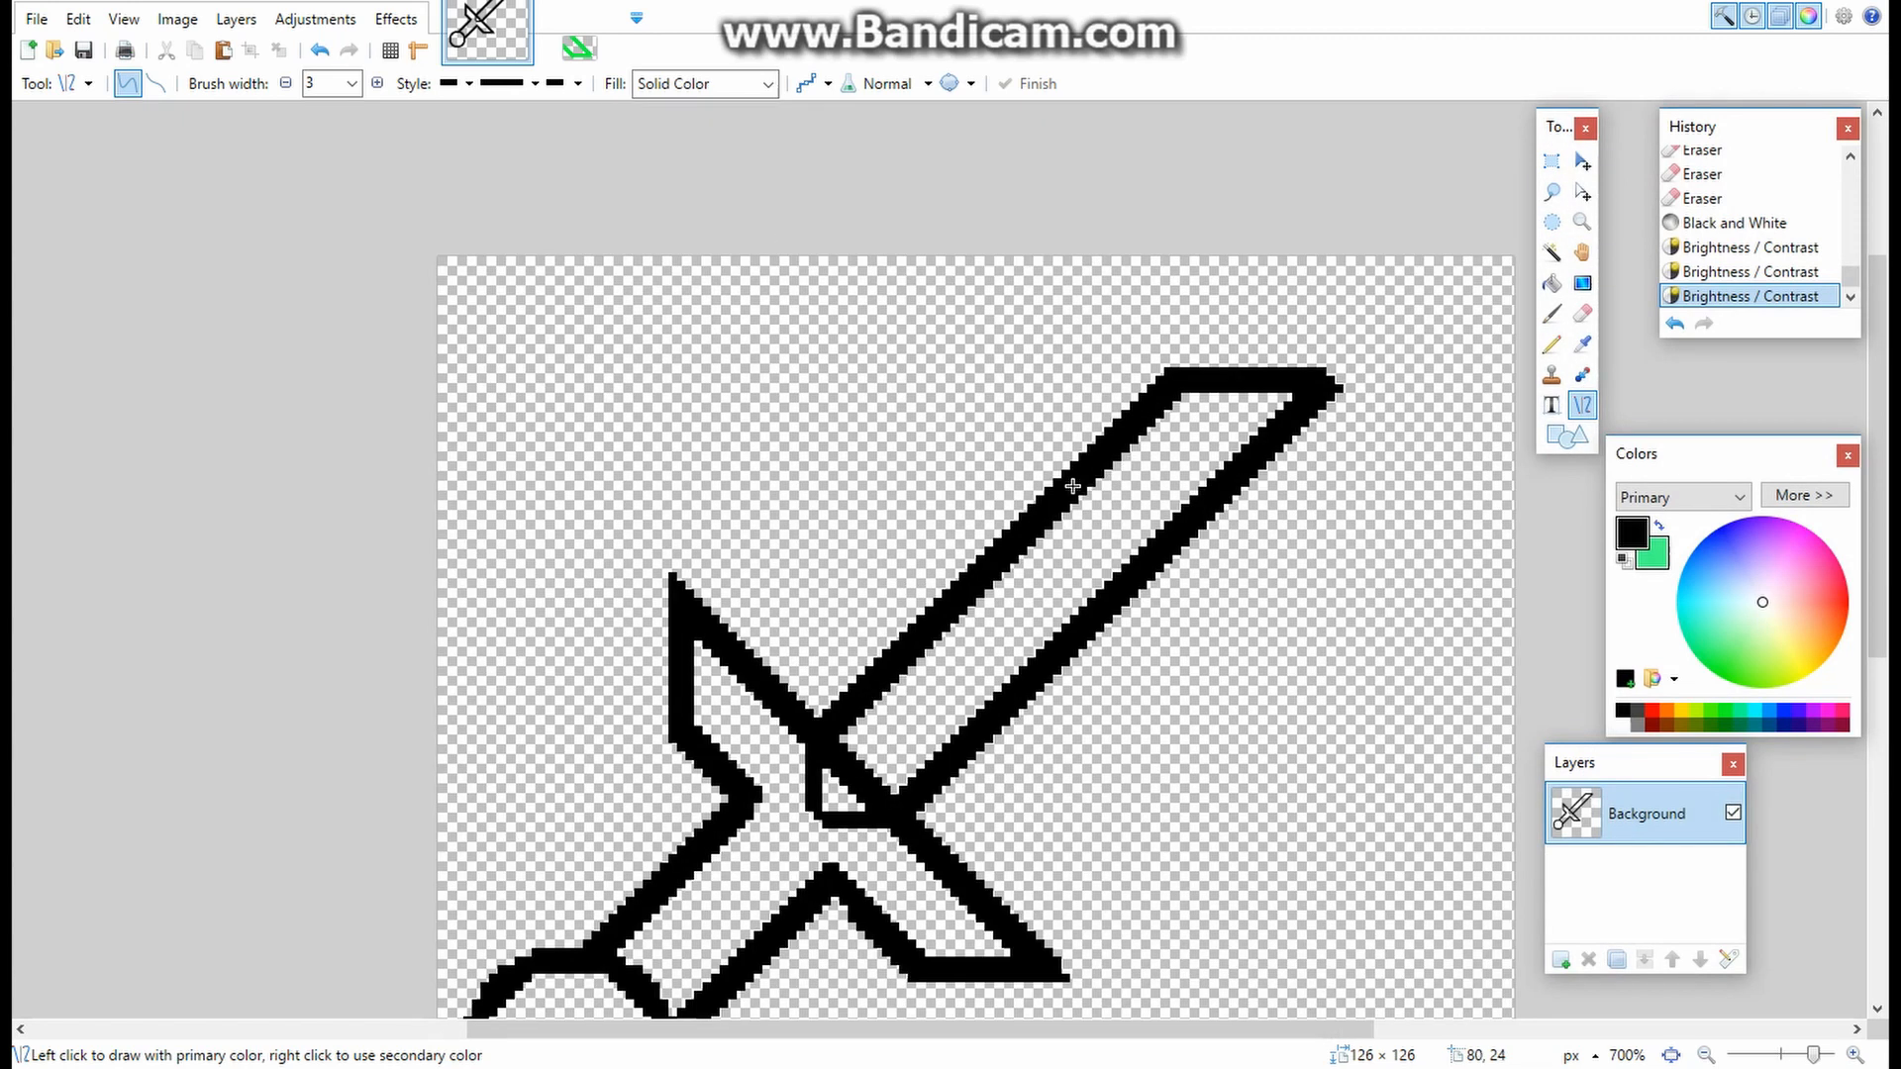
scroll(757, 474, down, 5)
scroll(710, 380, up, 2)
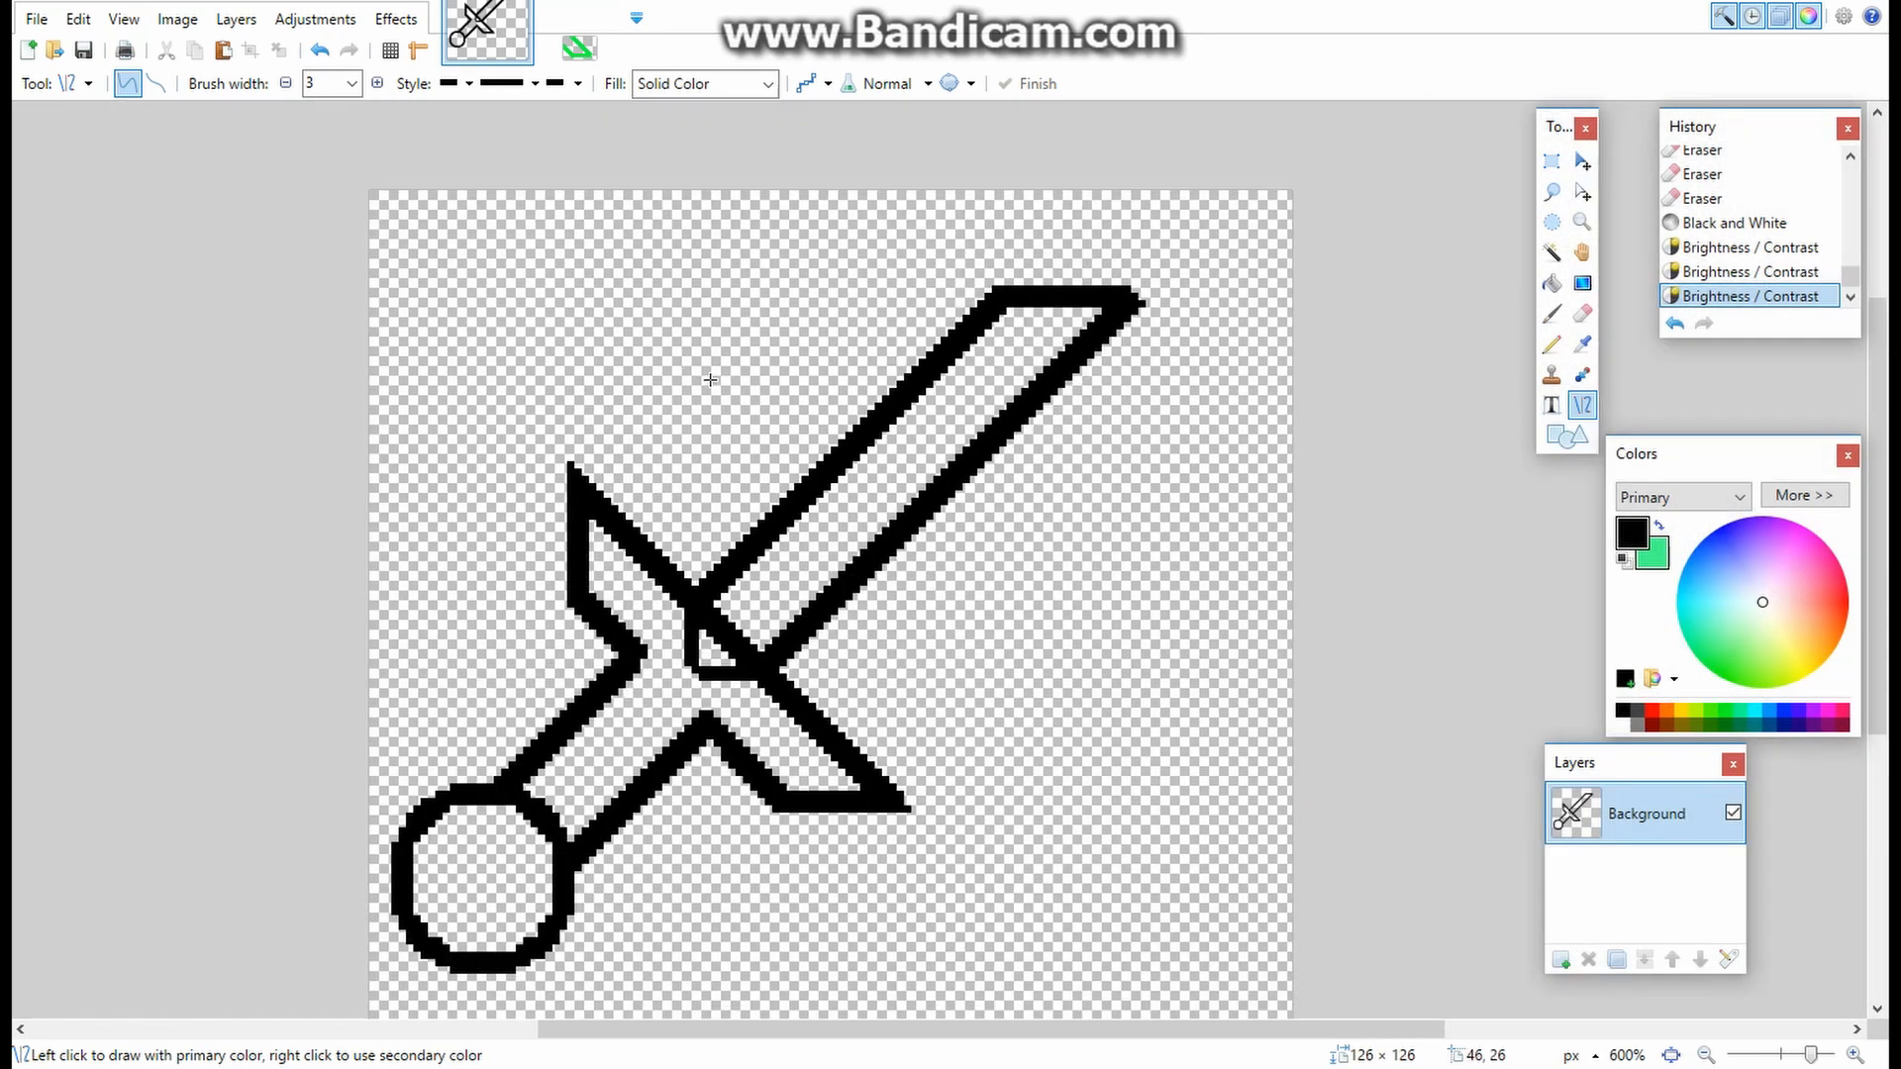
scroll(698, 361, up, 2)
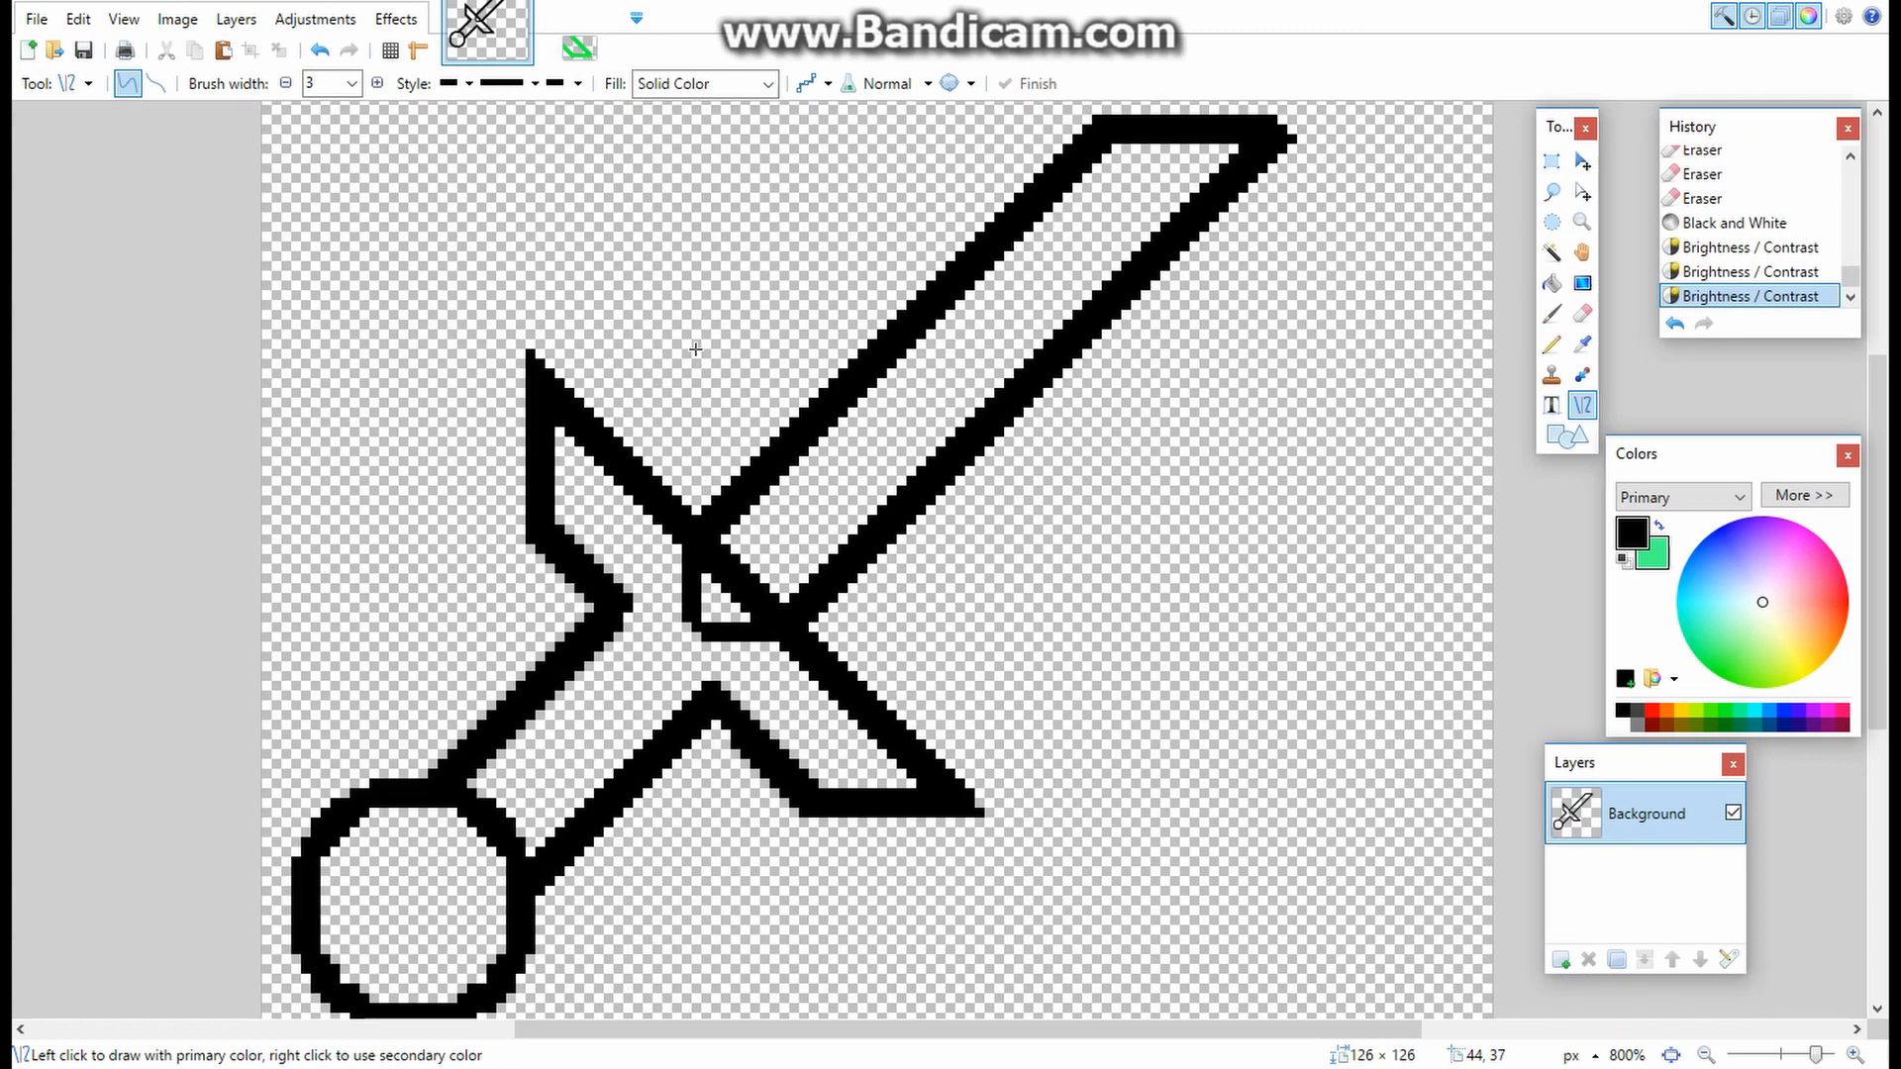
scroll(750, 576, up, 1)
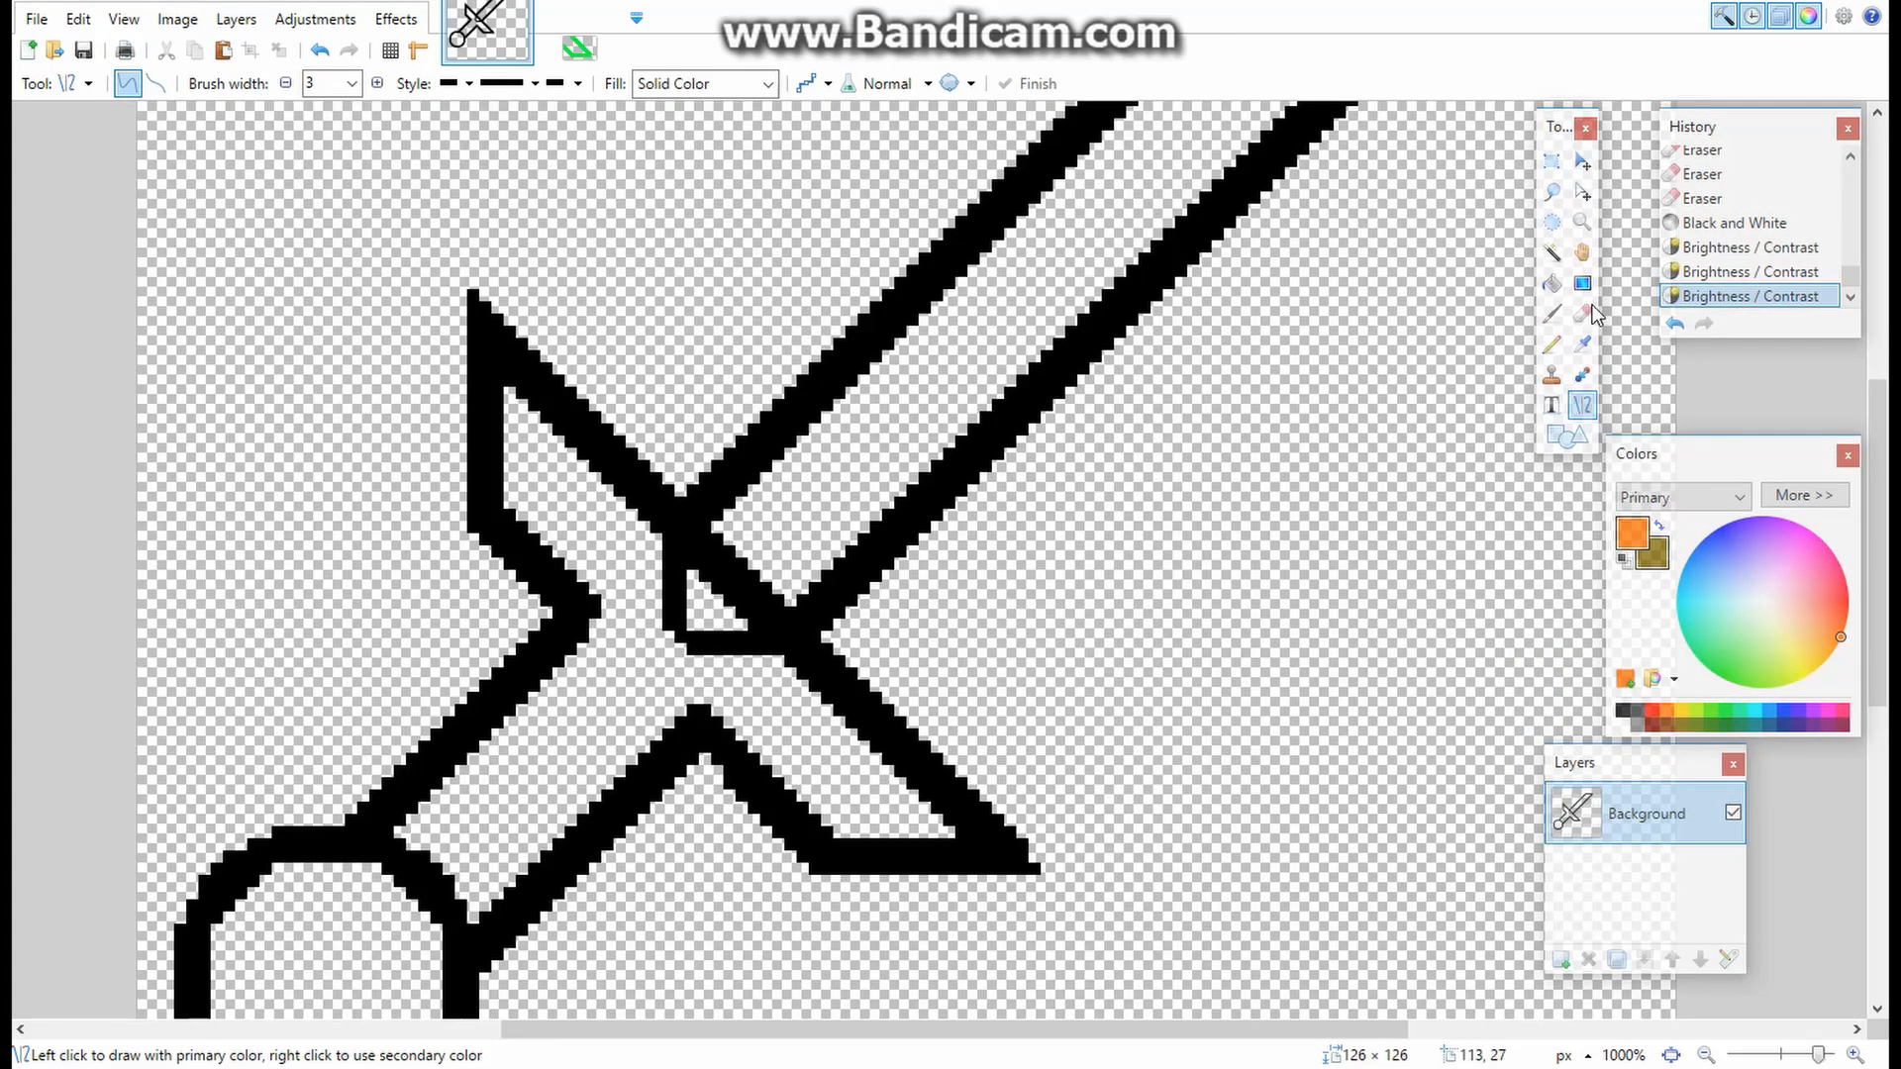
- Select the small triangle at the blade's base with the Magic Wand and fill it with an orange-to-brown gradient
click(1553, 252)
click(711, 606)
click(1582, 283)
mouse_move(695, 540)
mouse_down()
mouse_move(560, 658)
mouse_move(866, 394)
mouse_move(721, 551)
mouse_move(724, 525)
mouse_move(640, 679)
mouse_up()
- Redraw the triangle's orange-to-brown gradient diagonally from its lower corner toward the blade, about 5 pixels long
scroll(736, 564, up, 7)
mouse_move(763, 247)
mouse_down()
mouse_move(475, 521)
mouse_move(530, 429)
mouse_move(526, 446)
mouse_up()
drag(526, 543, 675, 317)
mouse_move(847, 286)
mouse_down()
mouse_move(722, 424)
mouse_move(569, 521)
mouse_move(573, 503)
mouse_up()
scroll(584, 440, down, 8)
scroll(594, 430, up, 8)
mouse_move(616, 376)
mouse_down()
mouse_move(775, 217)
mouse_move(750, 236)
mouse_up()
scroll(752, 237, down, 5)
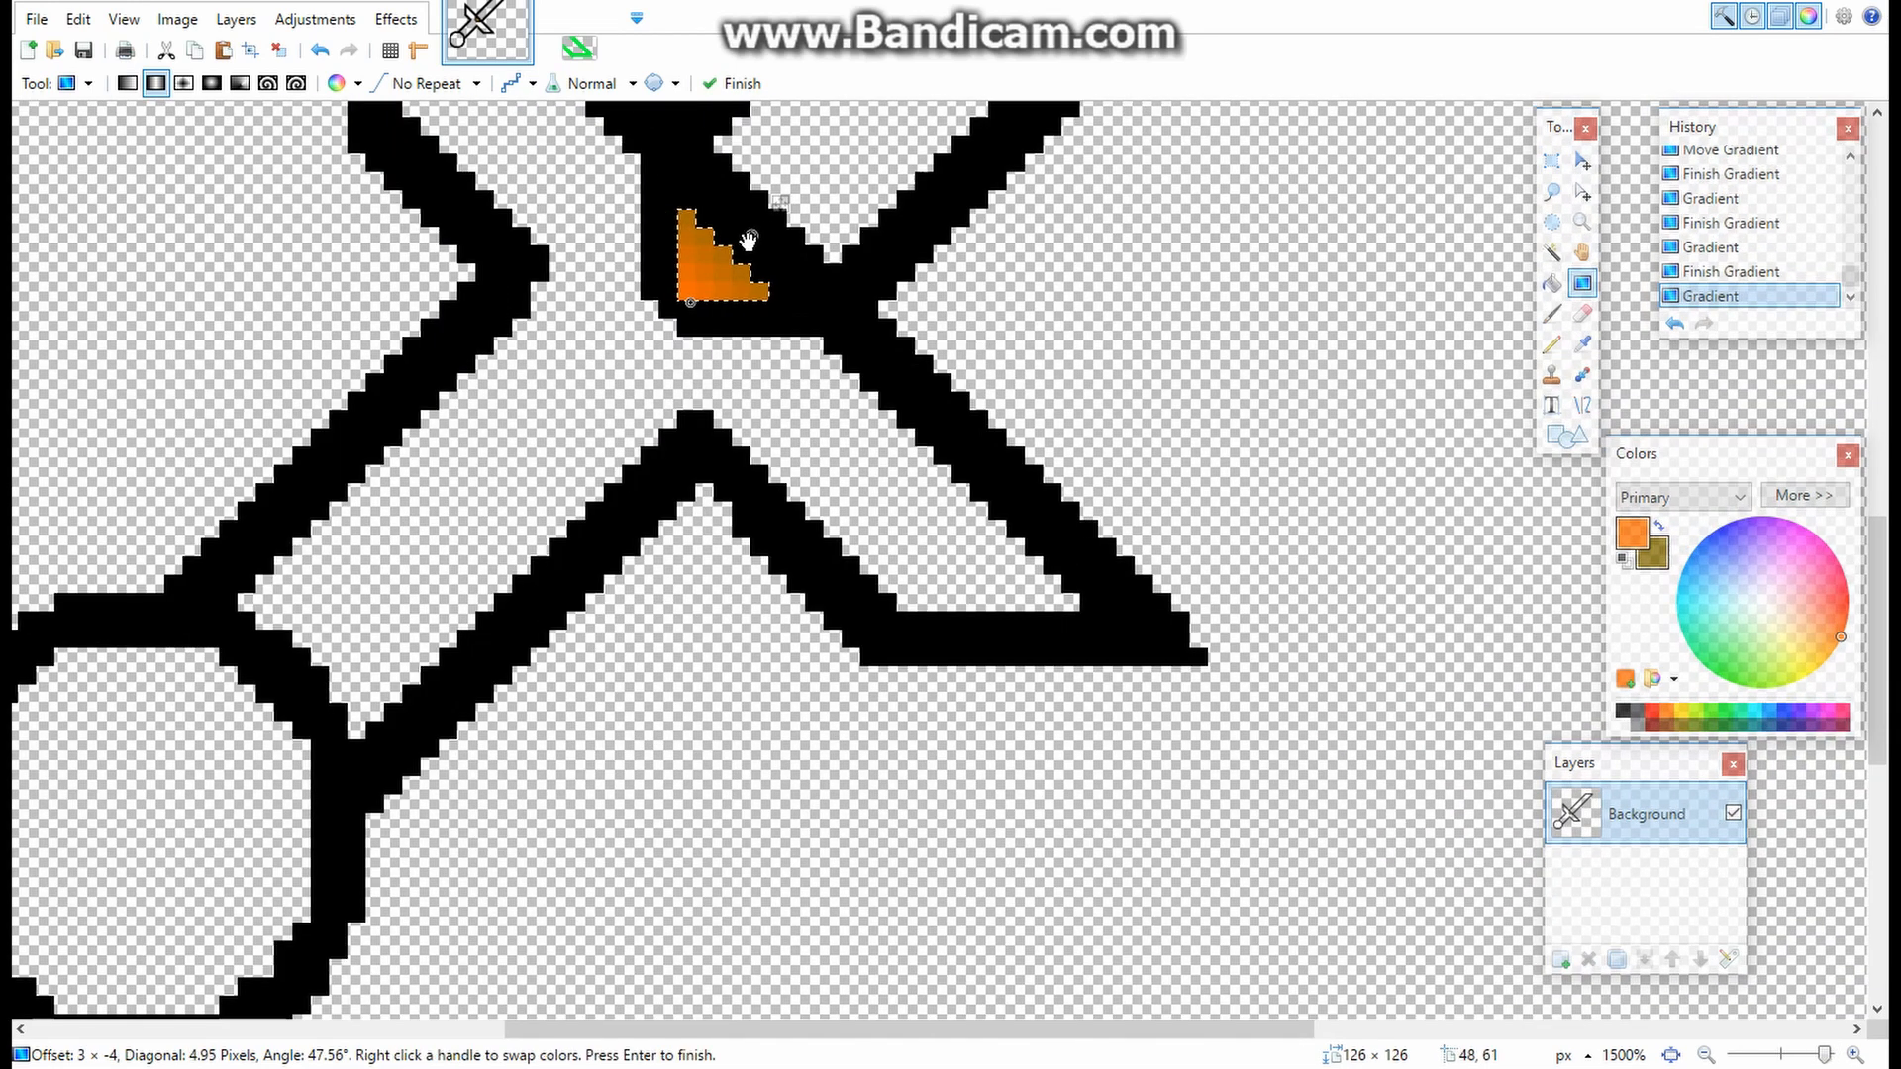
scroll(793, 247, down, 5)
scroll(891, 257, up, 2)
scroll(903, 252, down, 5)
scroll(913, 229, up, 2)
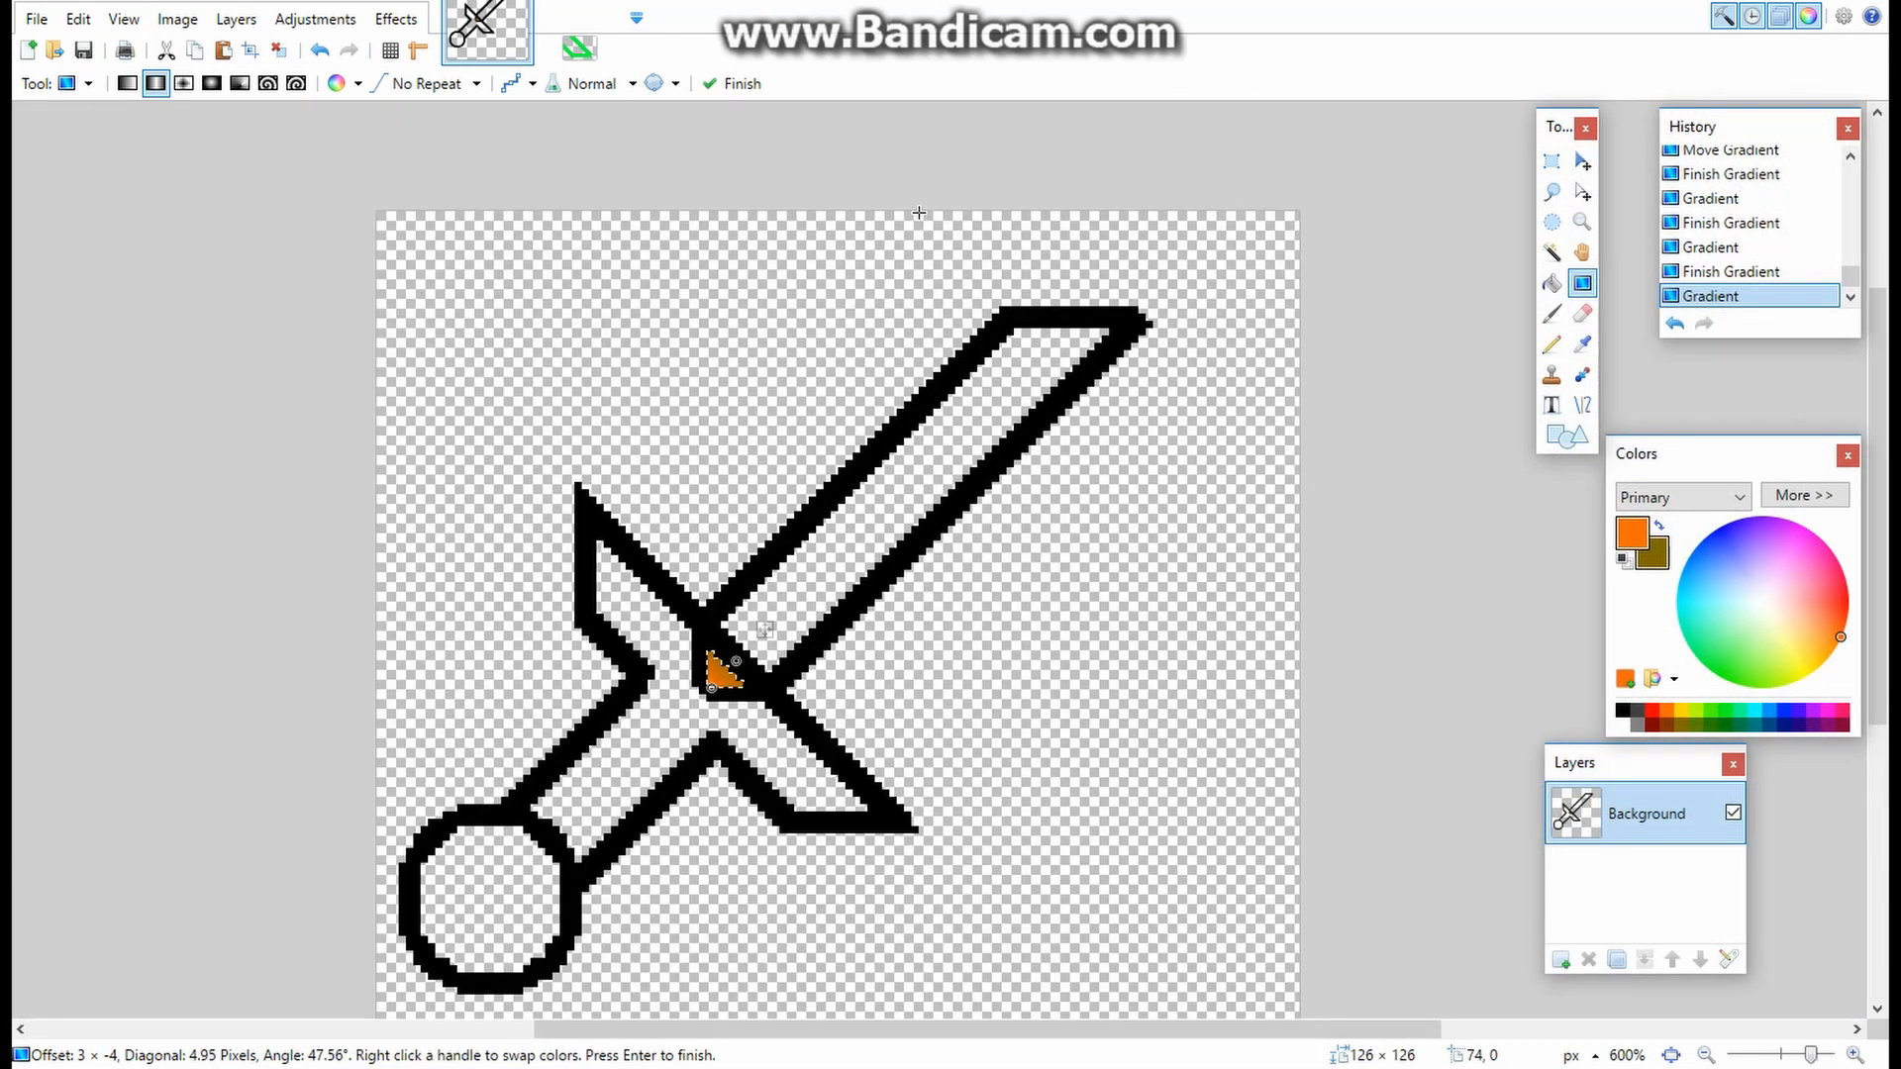
- Try magenta and dark crimson as the triangle's gradient colors, and undo both color changes
scroll(1053, 475, up, 3)
click(1724, 527)
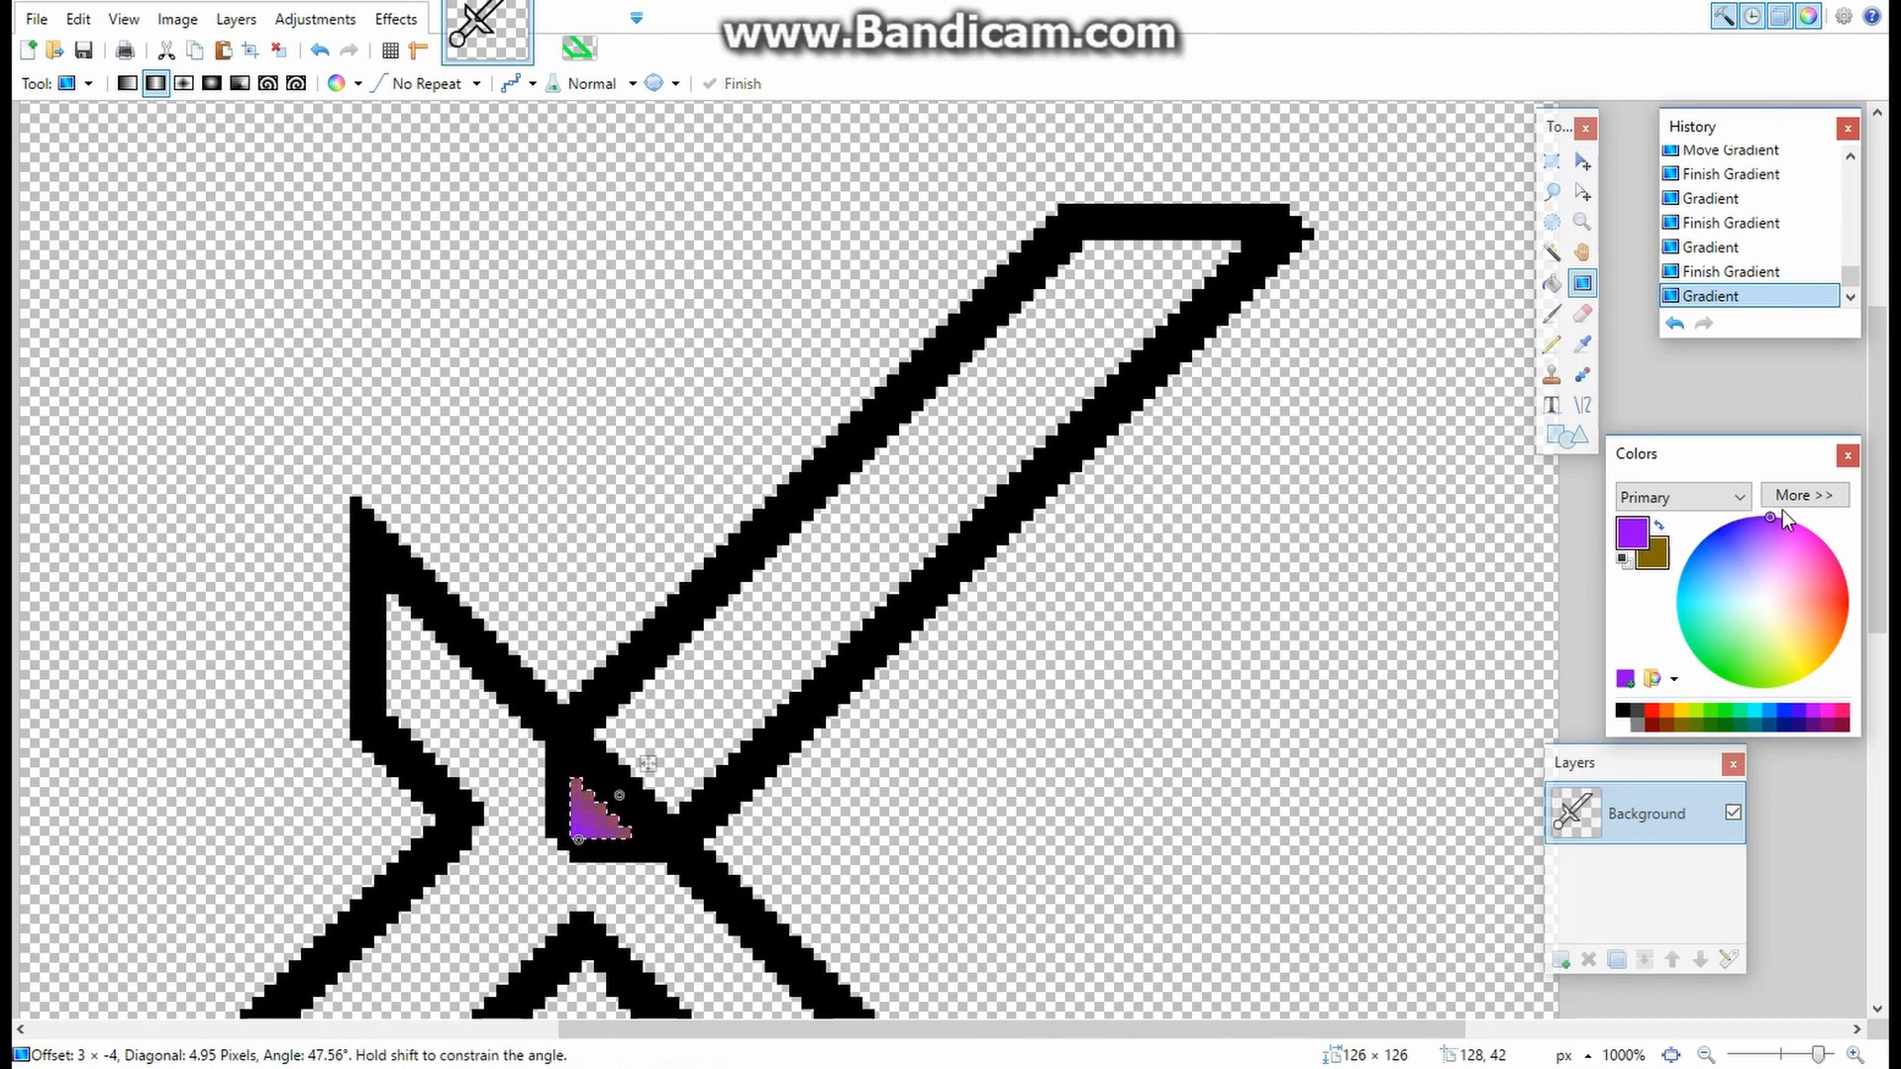
mouse_move(1782, 509)
mouse_down()
mouse_move(1804, 509)
mouse_move(1794, 521)
mouse_up()
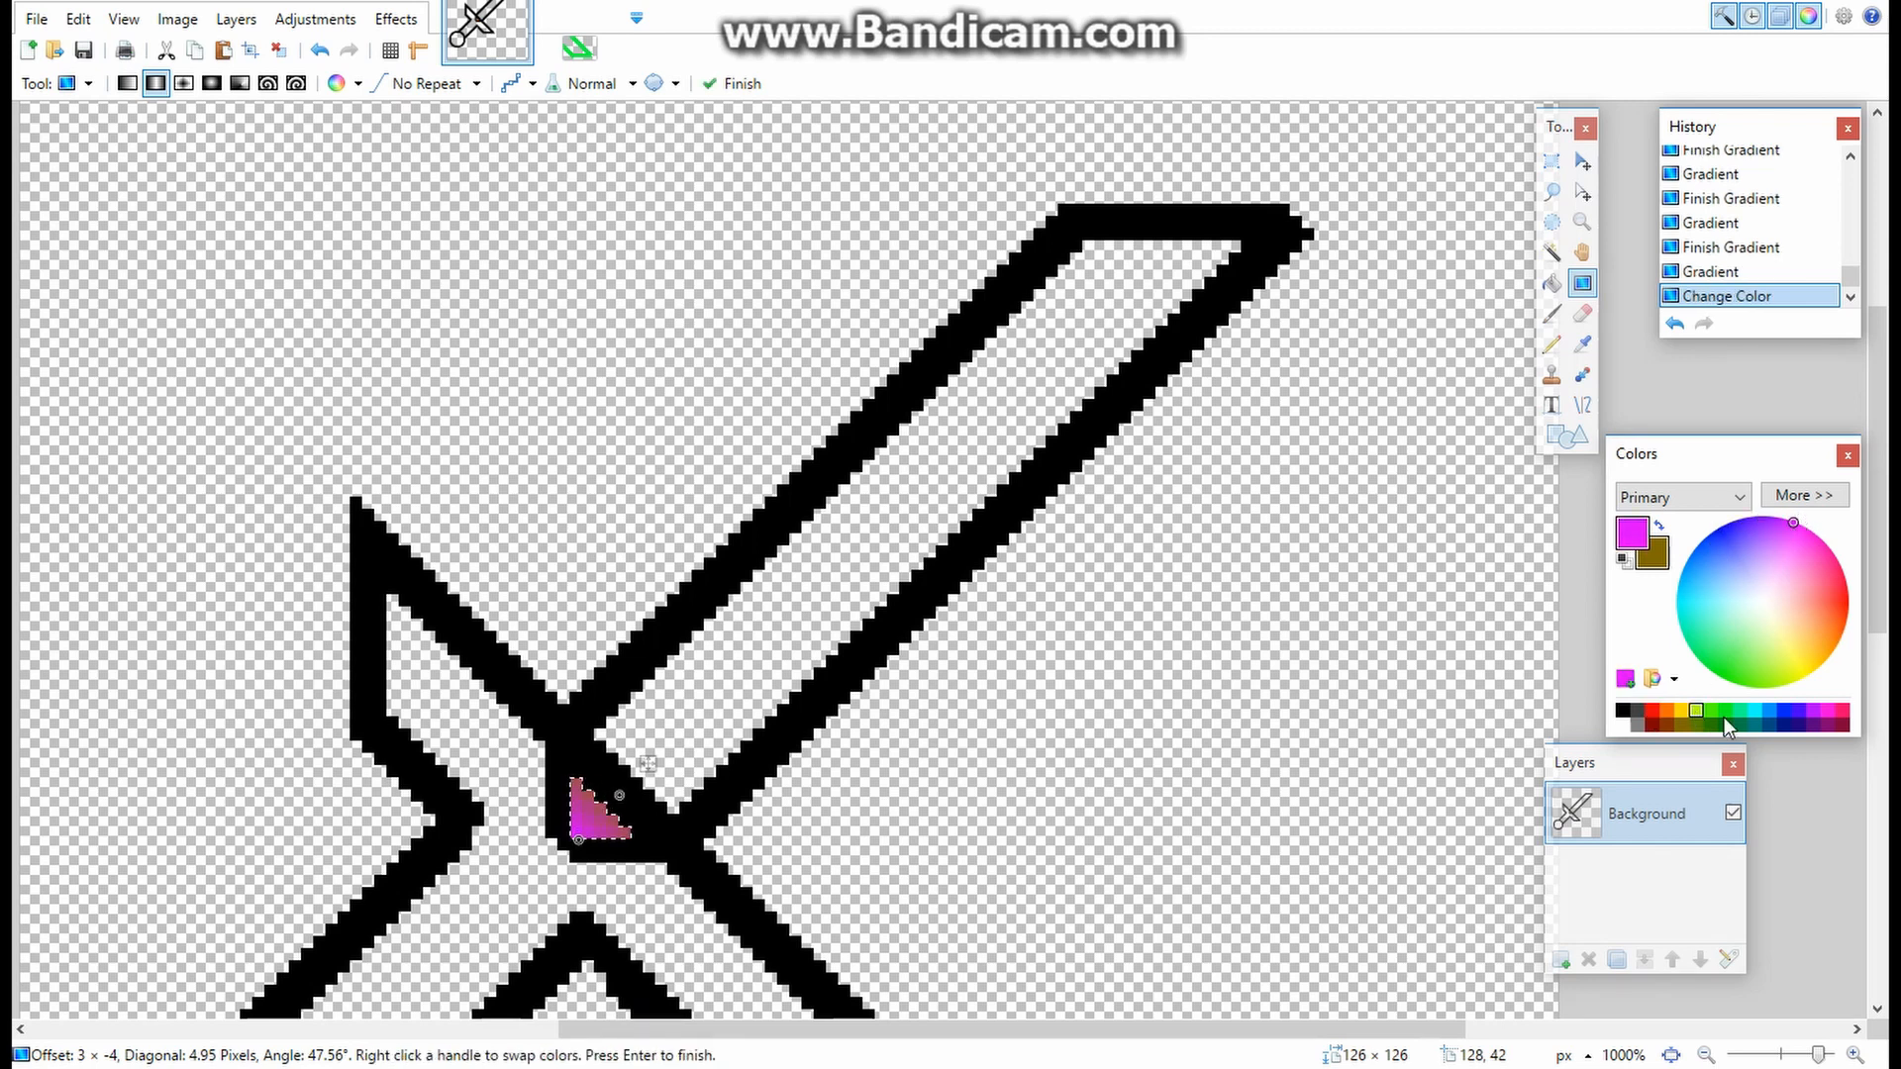
right_click(1838, 718)
key(ctrl+z)
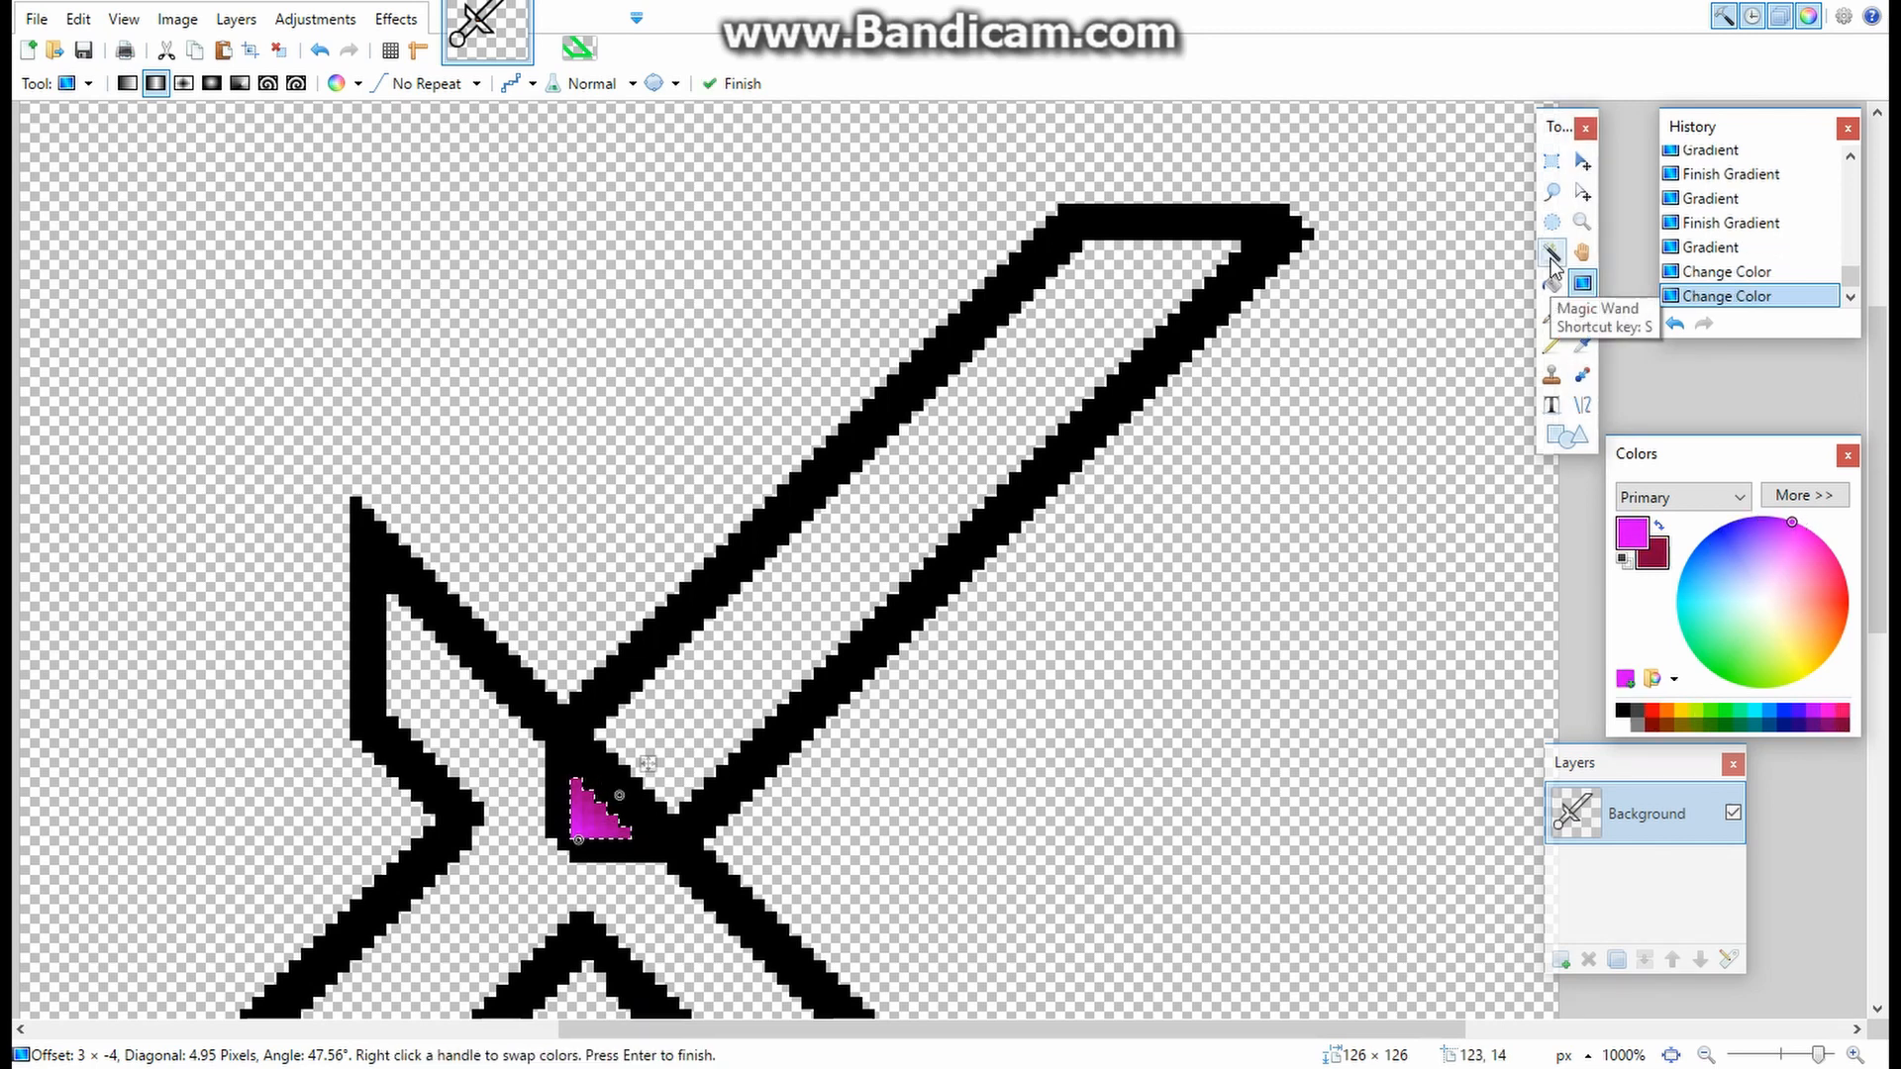
key(ctrl+z)
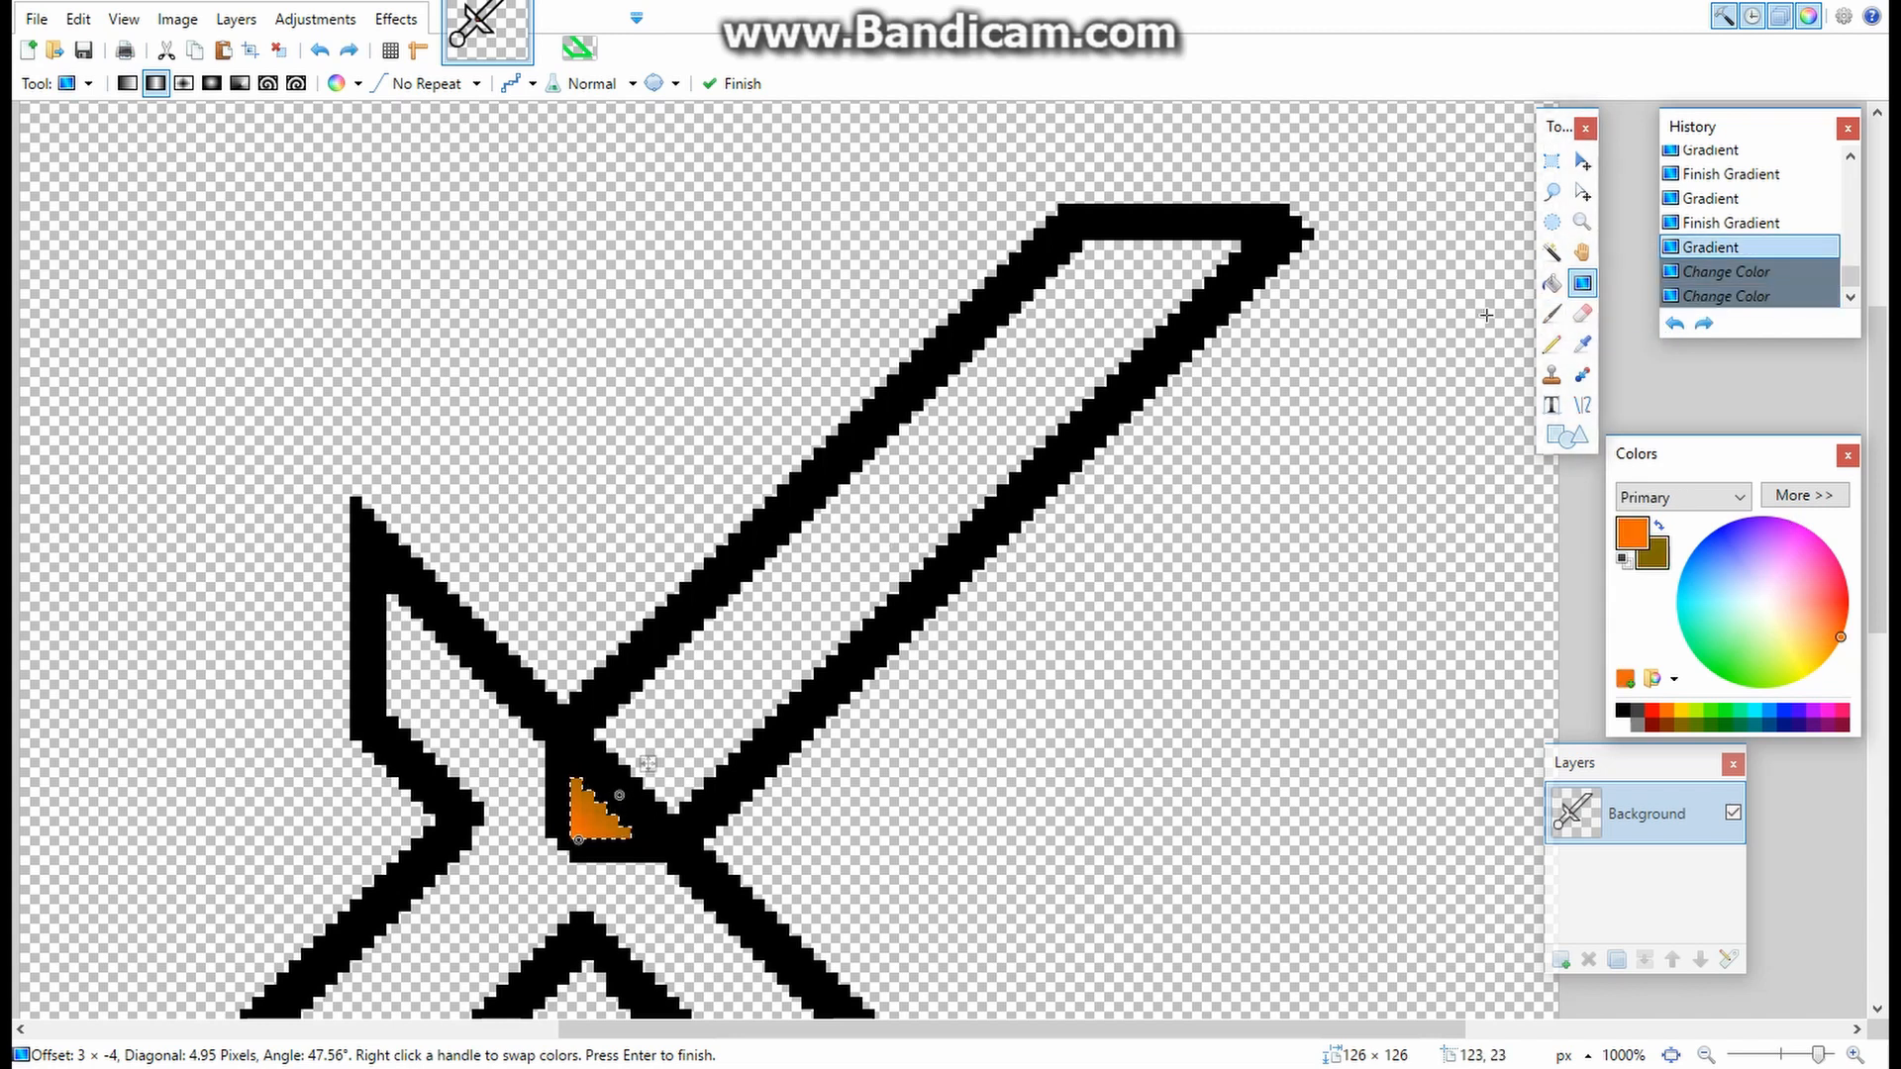
- Select the blade's interior with the Magic Wand and fill it with a pink-to-dark-crimson gradient about 30 pixels long
click(1551, 253)
click(1137, 295)
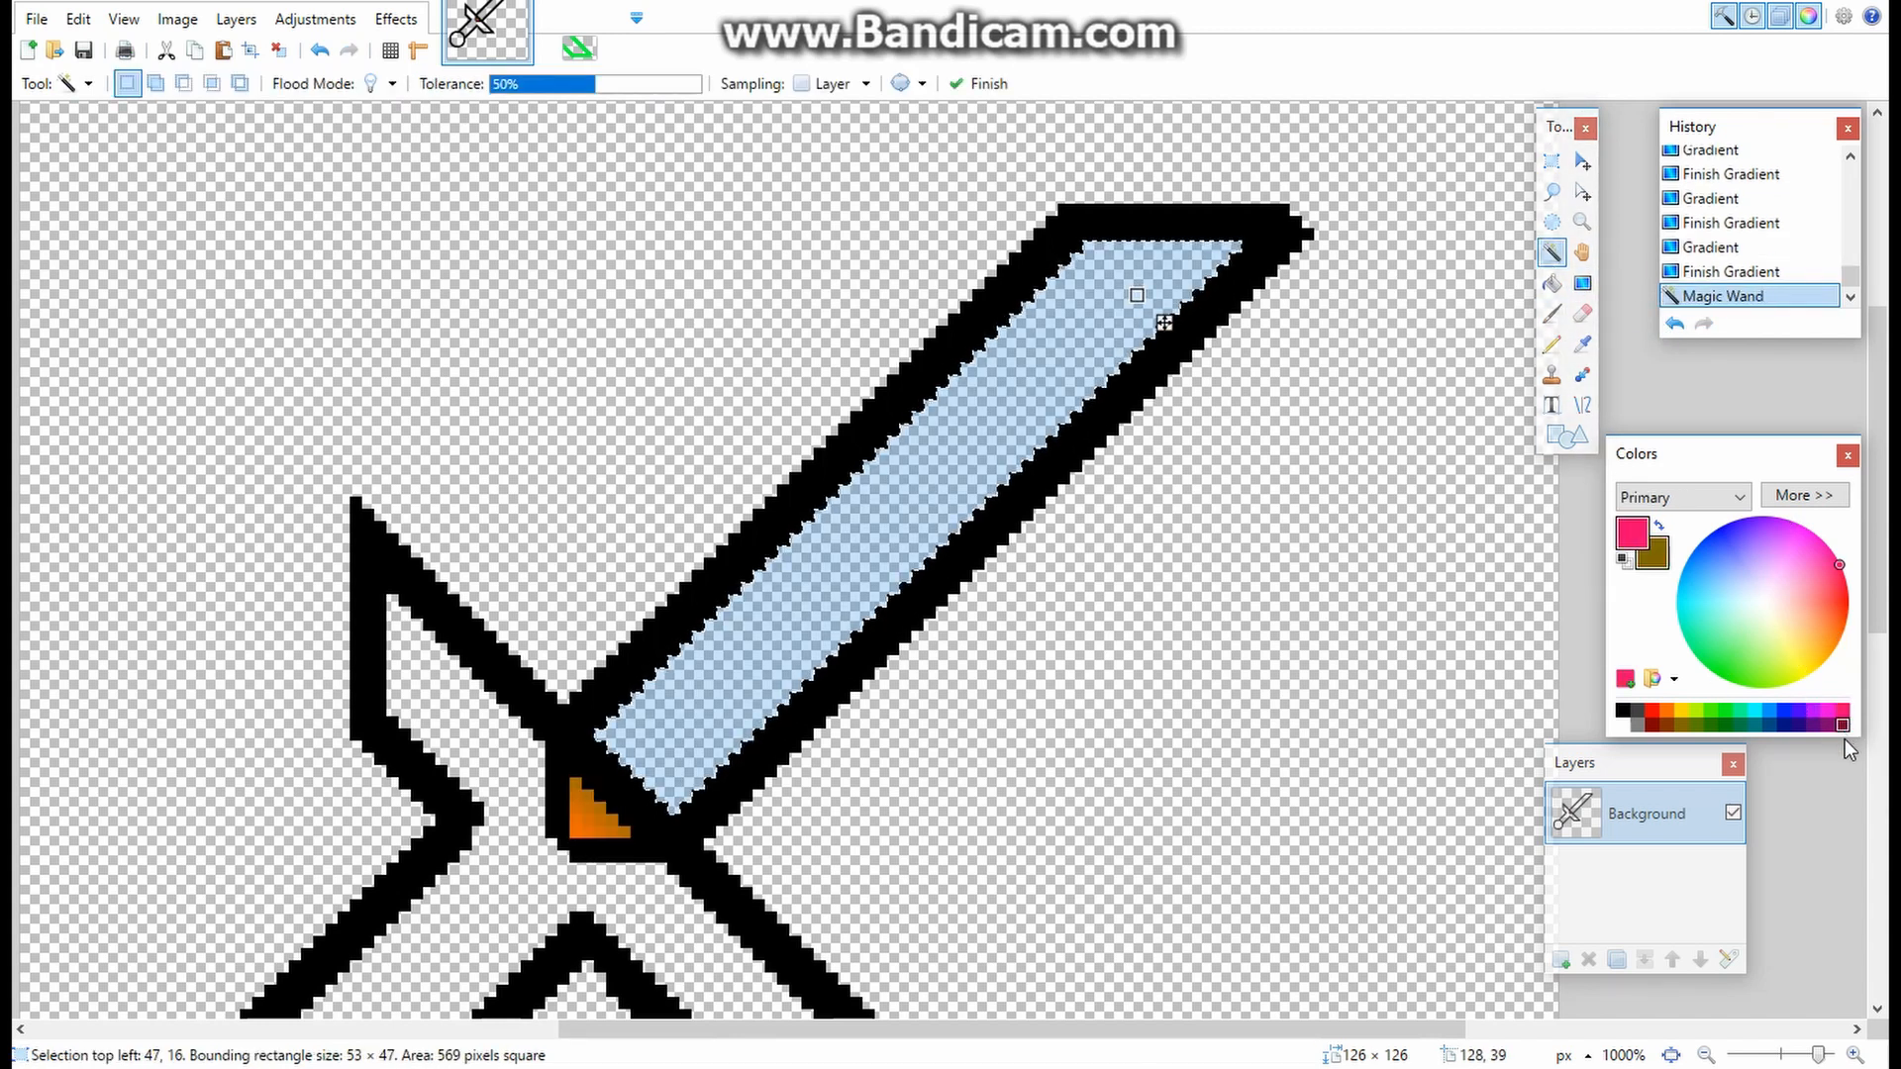
click(1582, 283)
drag(1148, 281, 1048, 678)
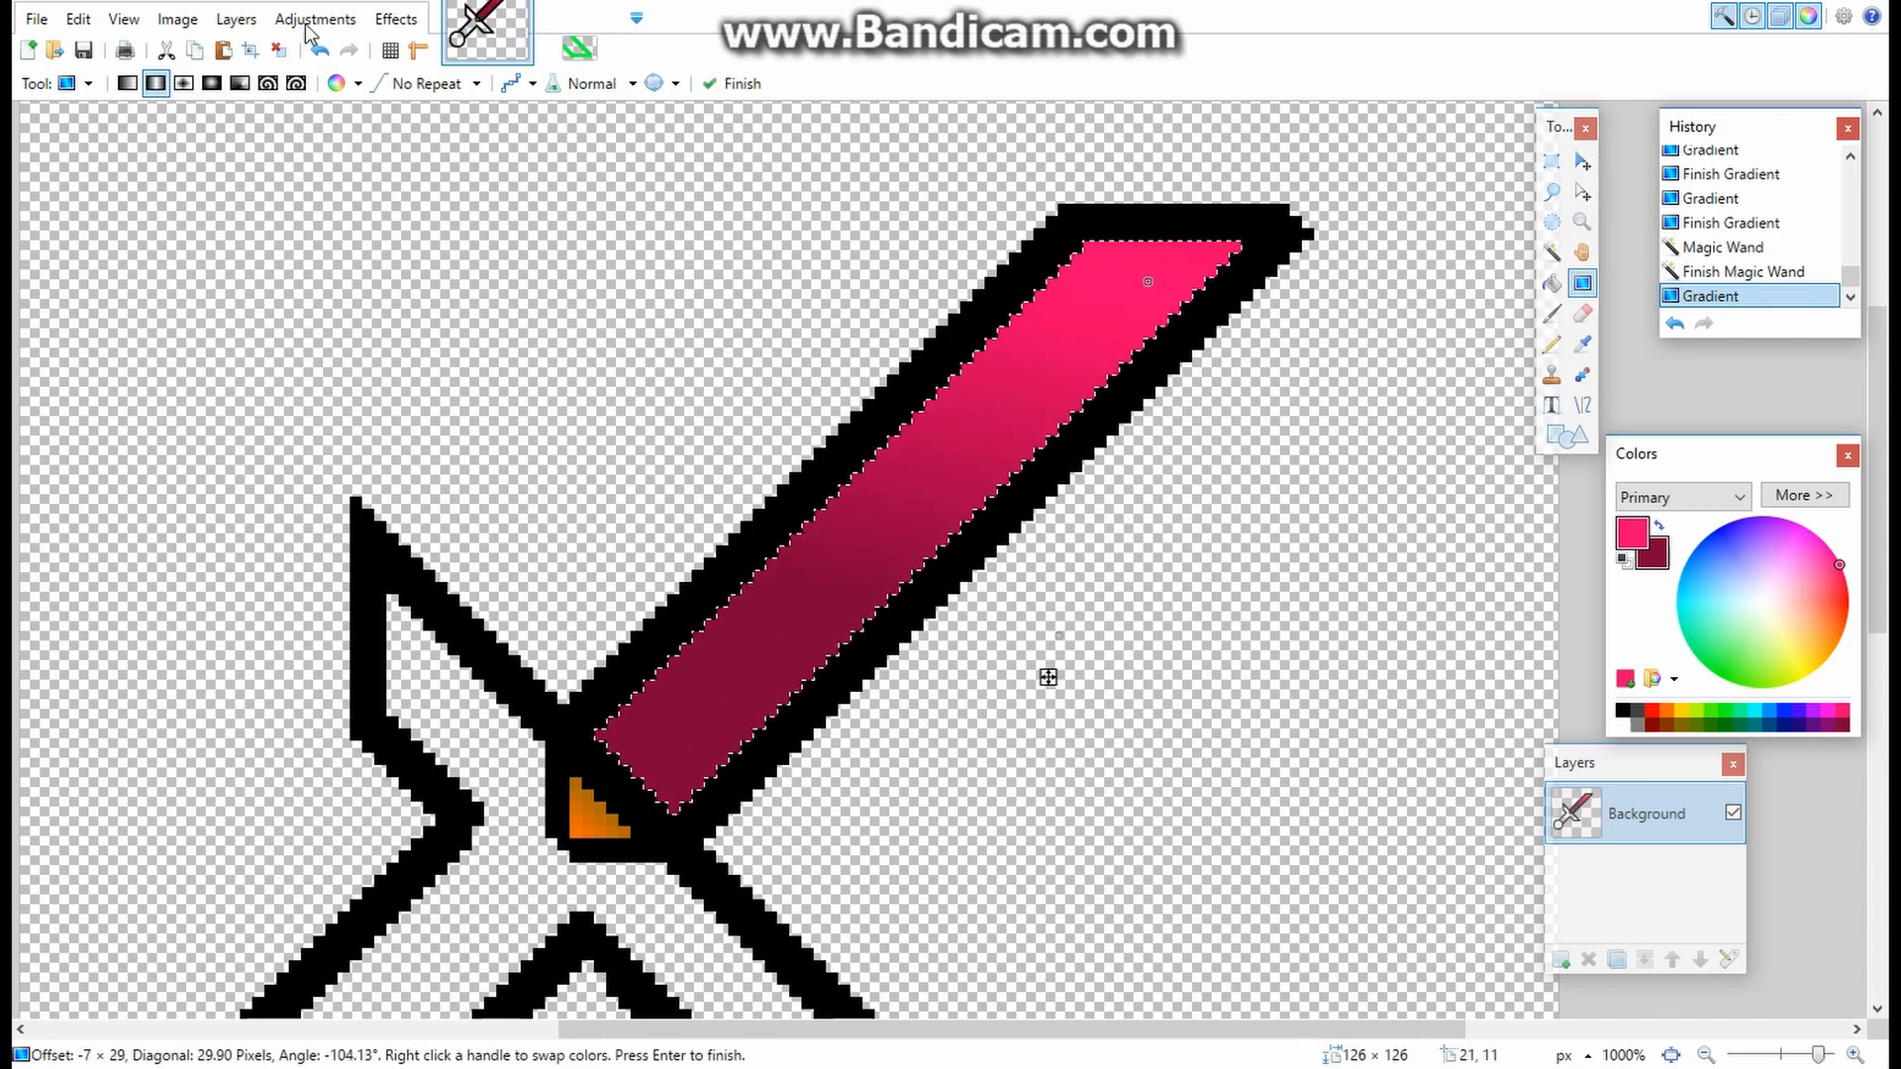
click(397, 19)
mouse_move(420, 72)
click(599, 183)
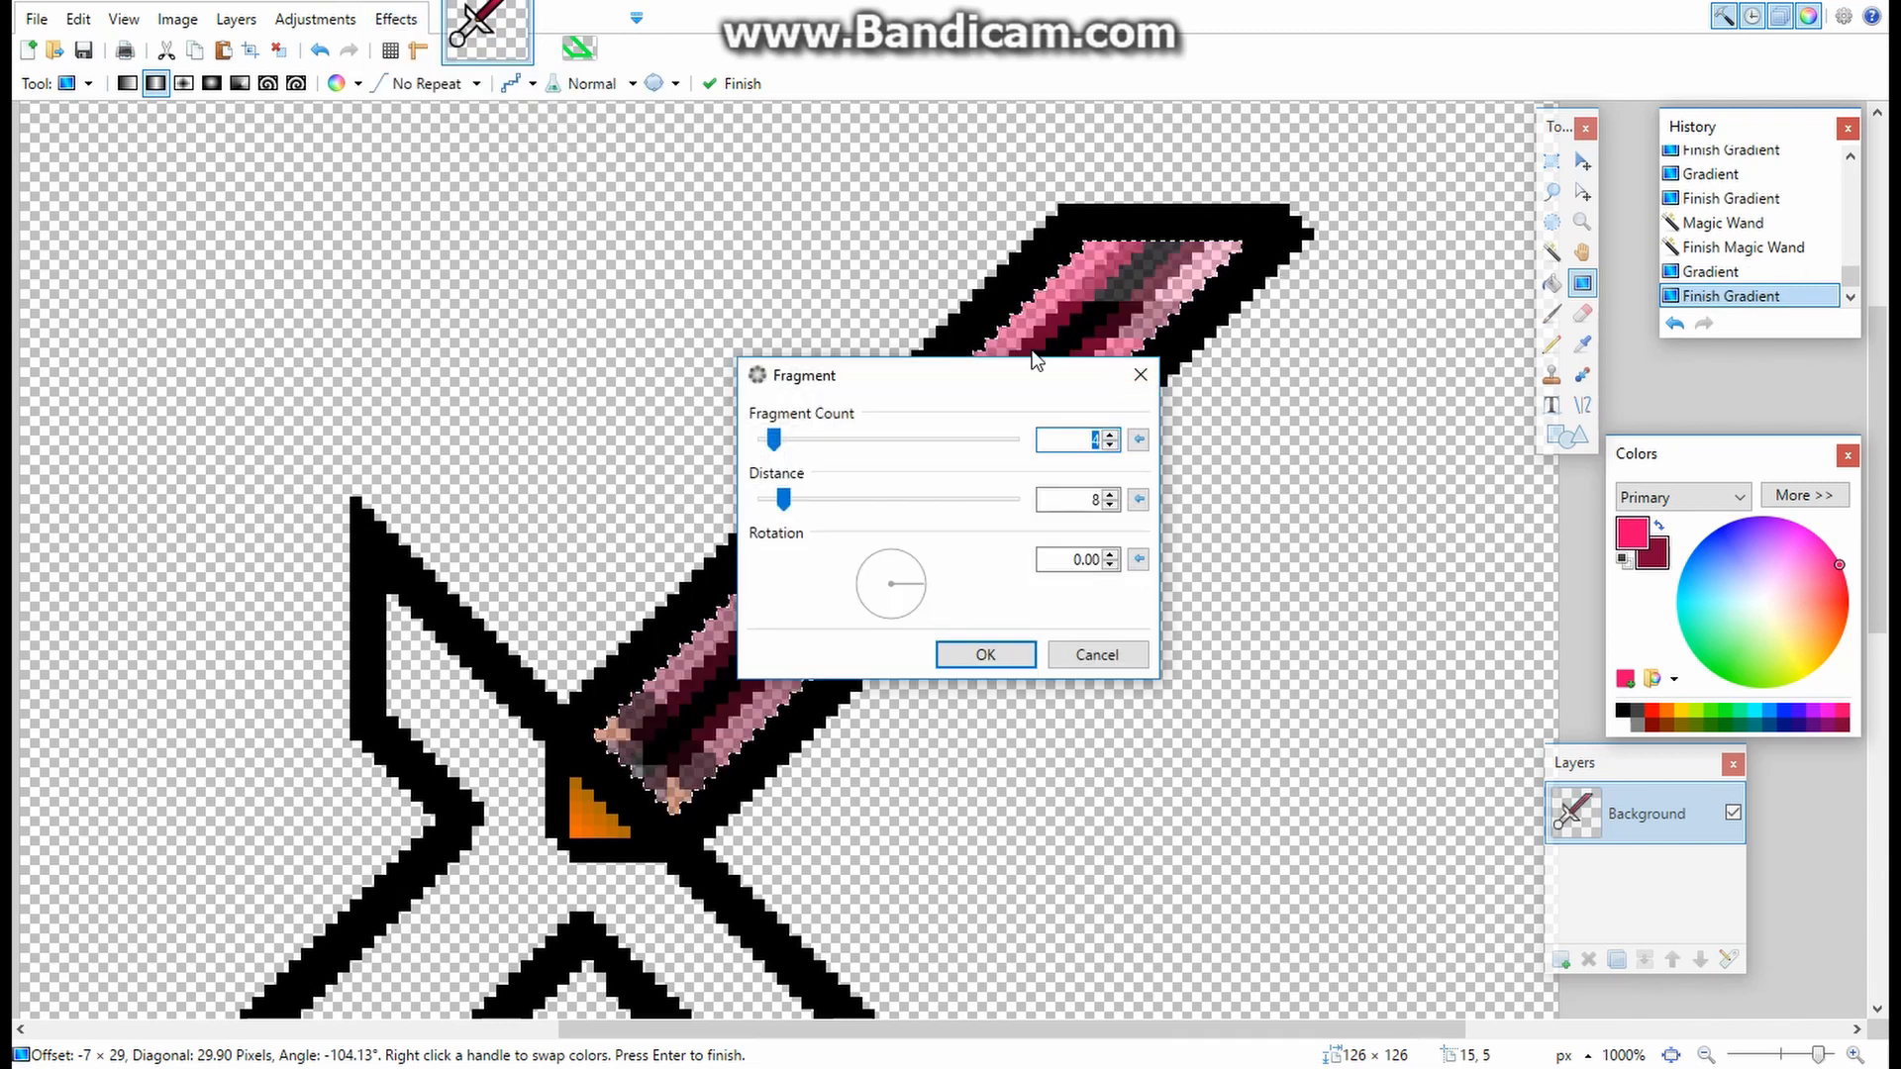
drag(1033, 362, 415, 189)
click(519, 205)
- Apply the Clouds effect to the blade with scale 60, roughness 0.60 and the Normal blend mode
click(396, 19)
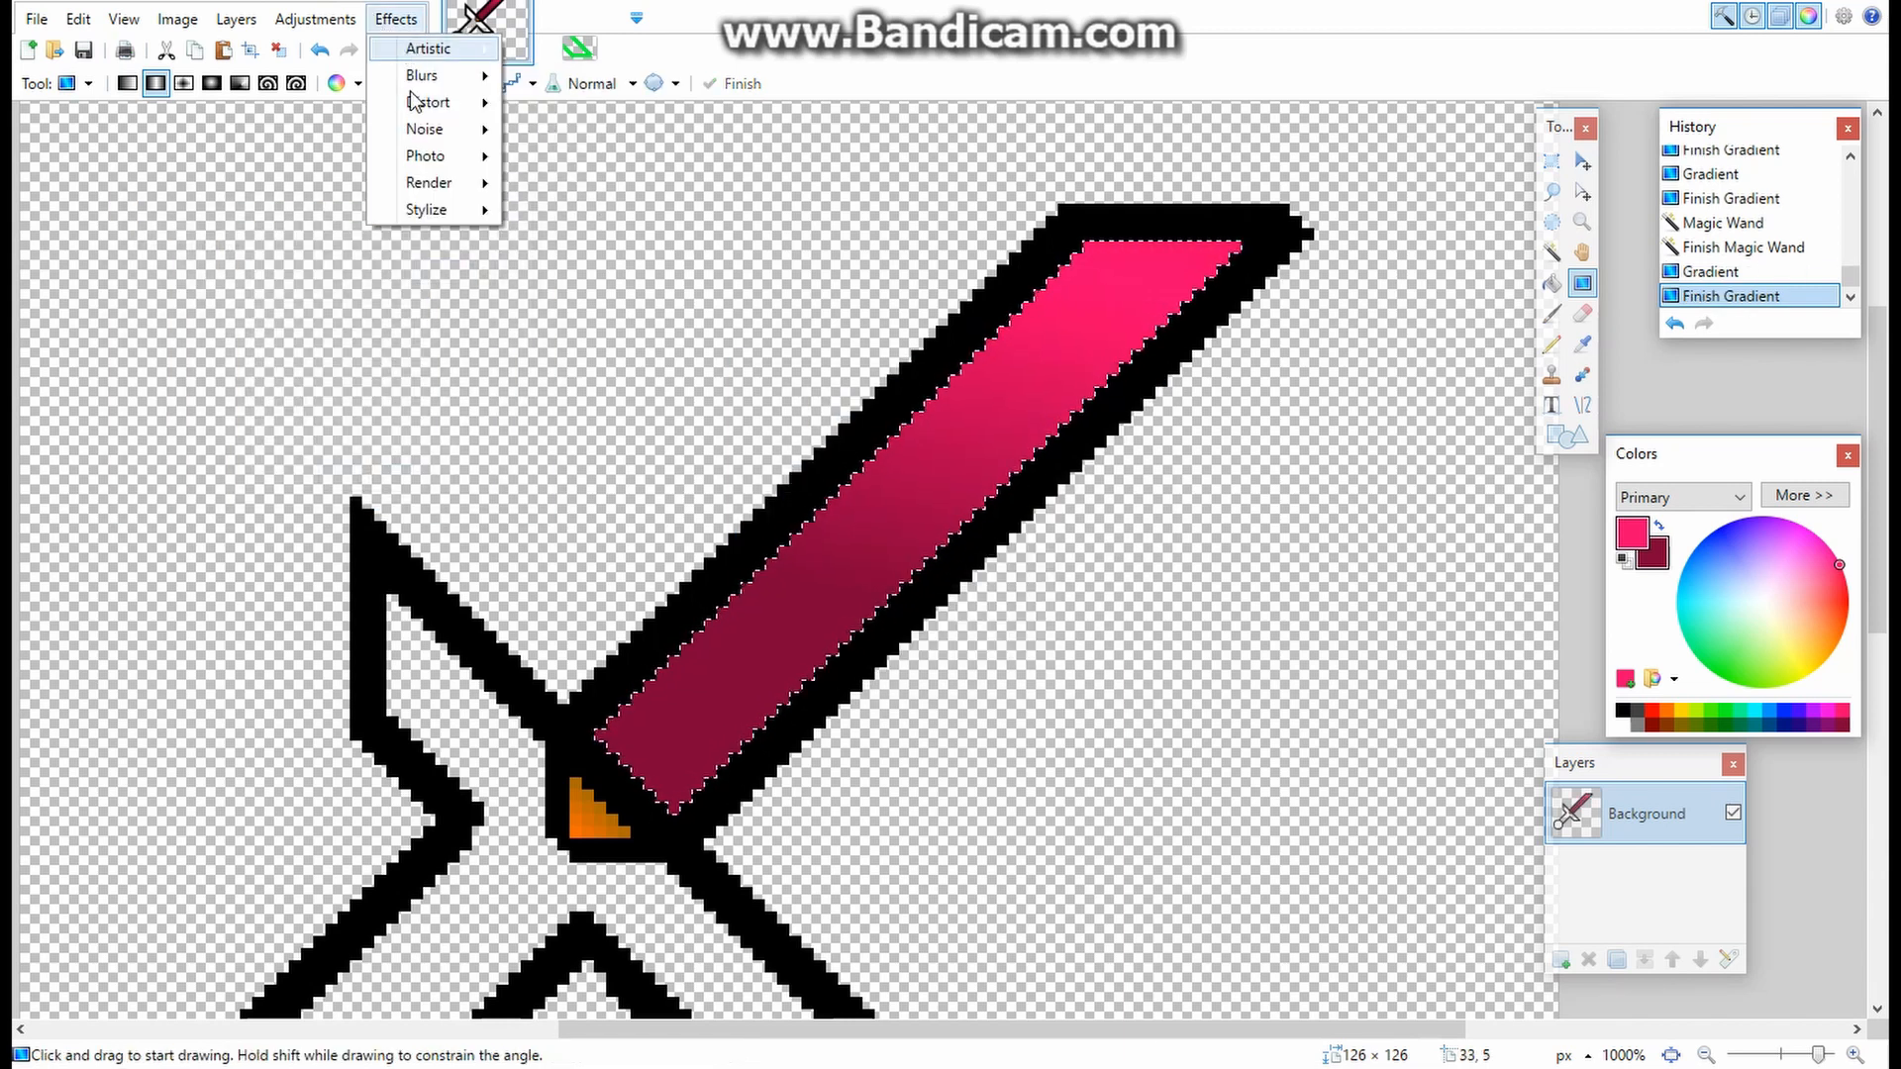
mouse_move(475, 155)
mouse_move(425, 182)
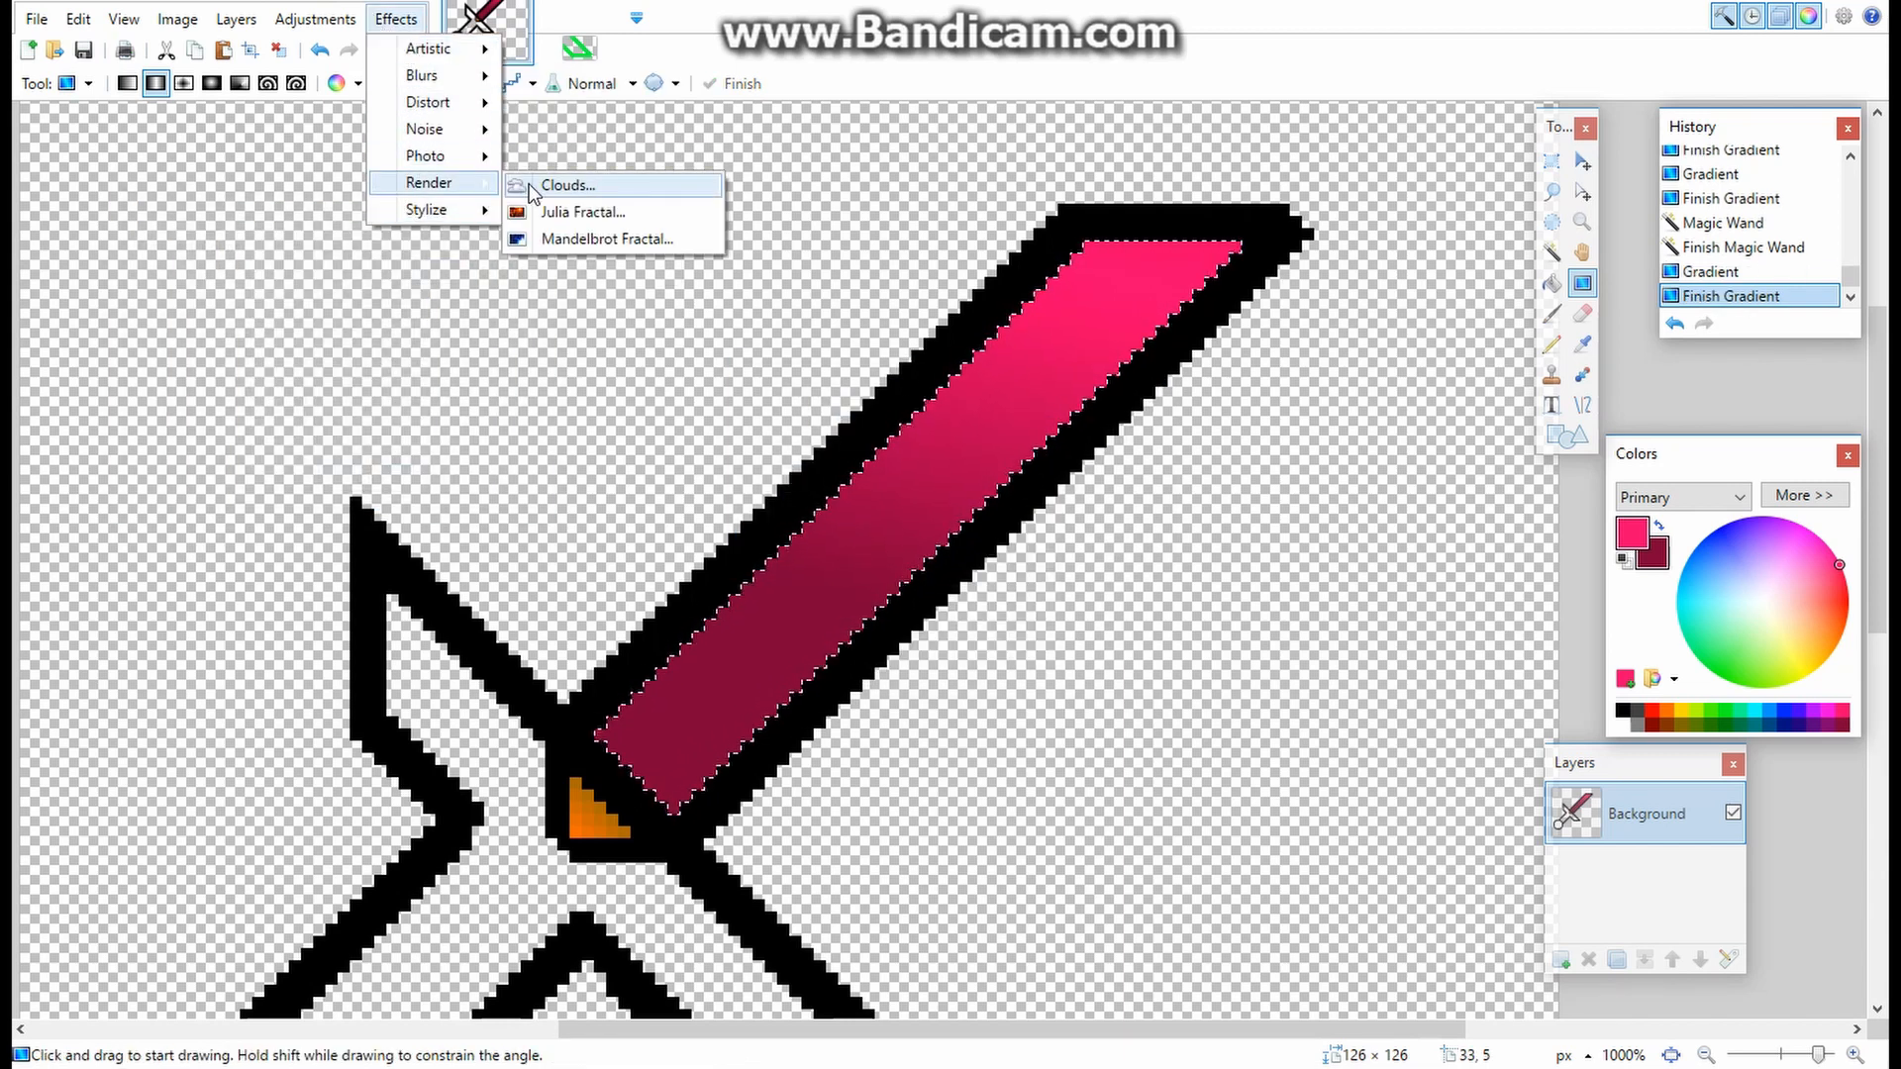
click(564, 195)
drag(792, 328, 211, 98)
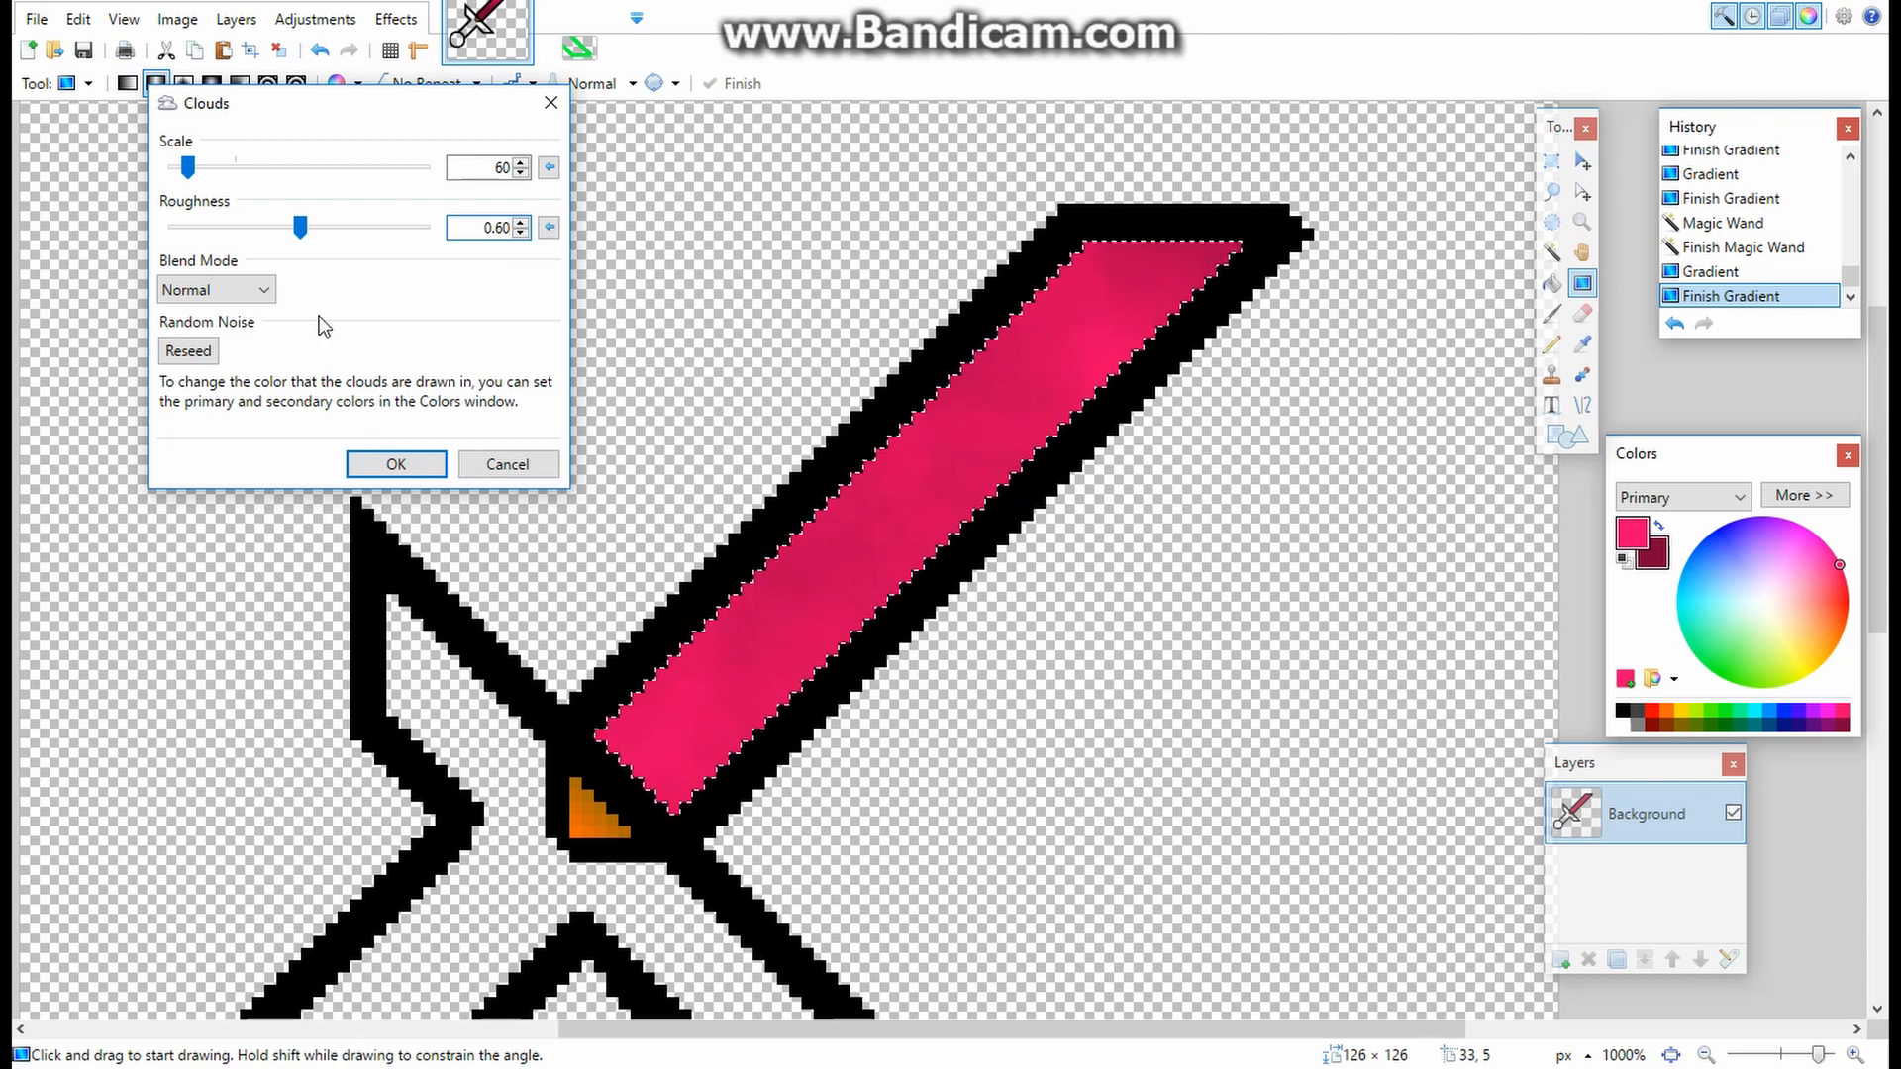
click(396, 465)
- Apply Clouds to the blade again with Color Burn, after previewing the Multiply and Additive blend modes
click(396, 19)
click(504, 280)
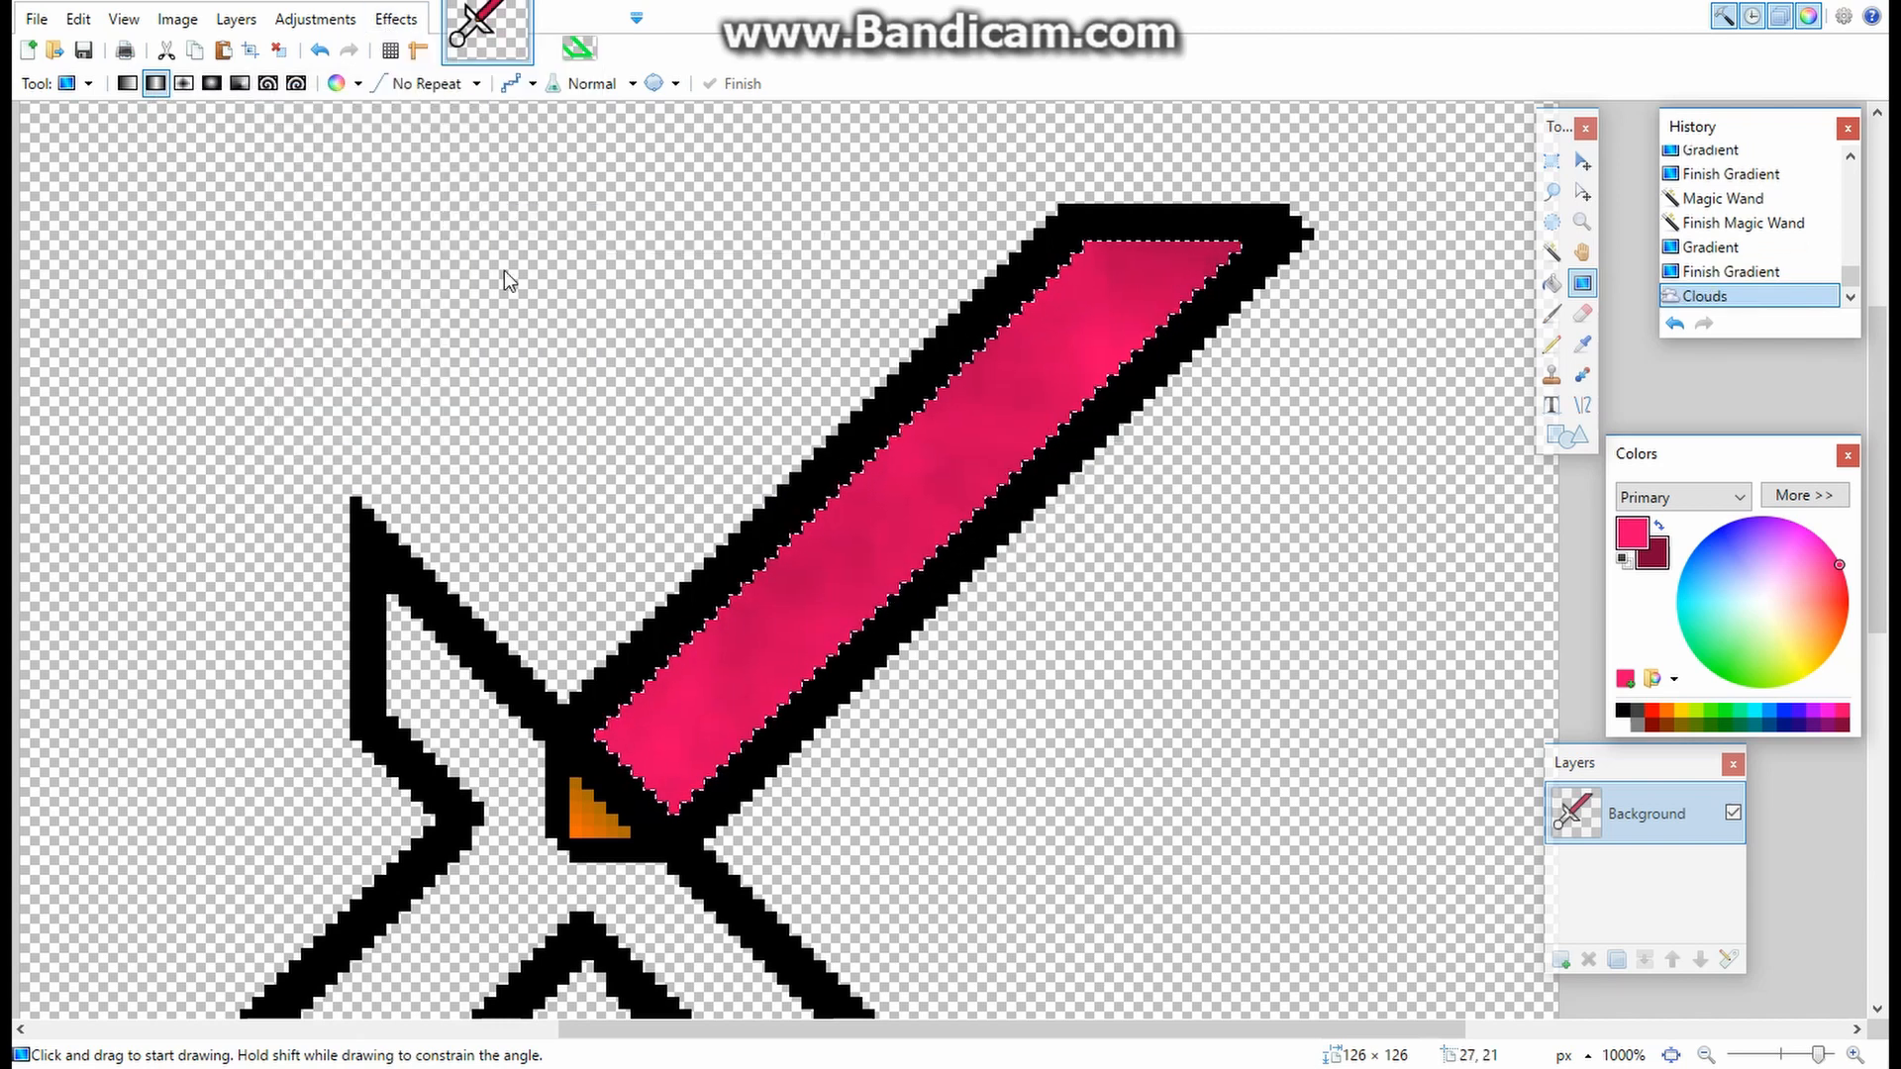
drag(821, 336, 230, 176)
click(220, 364)
click(228, 404)
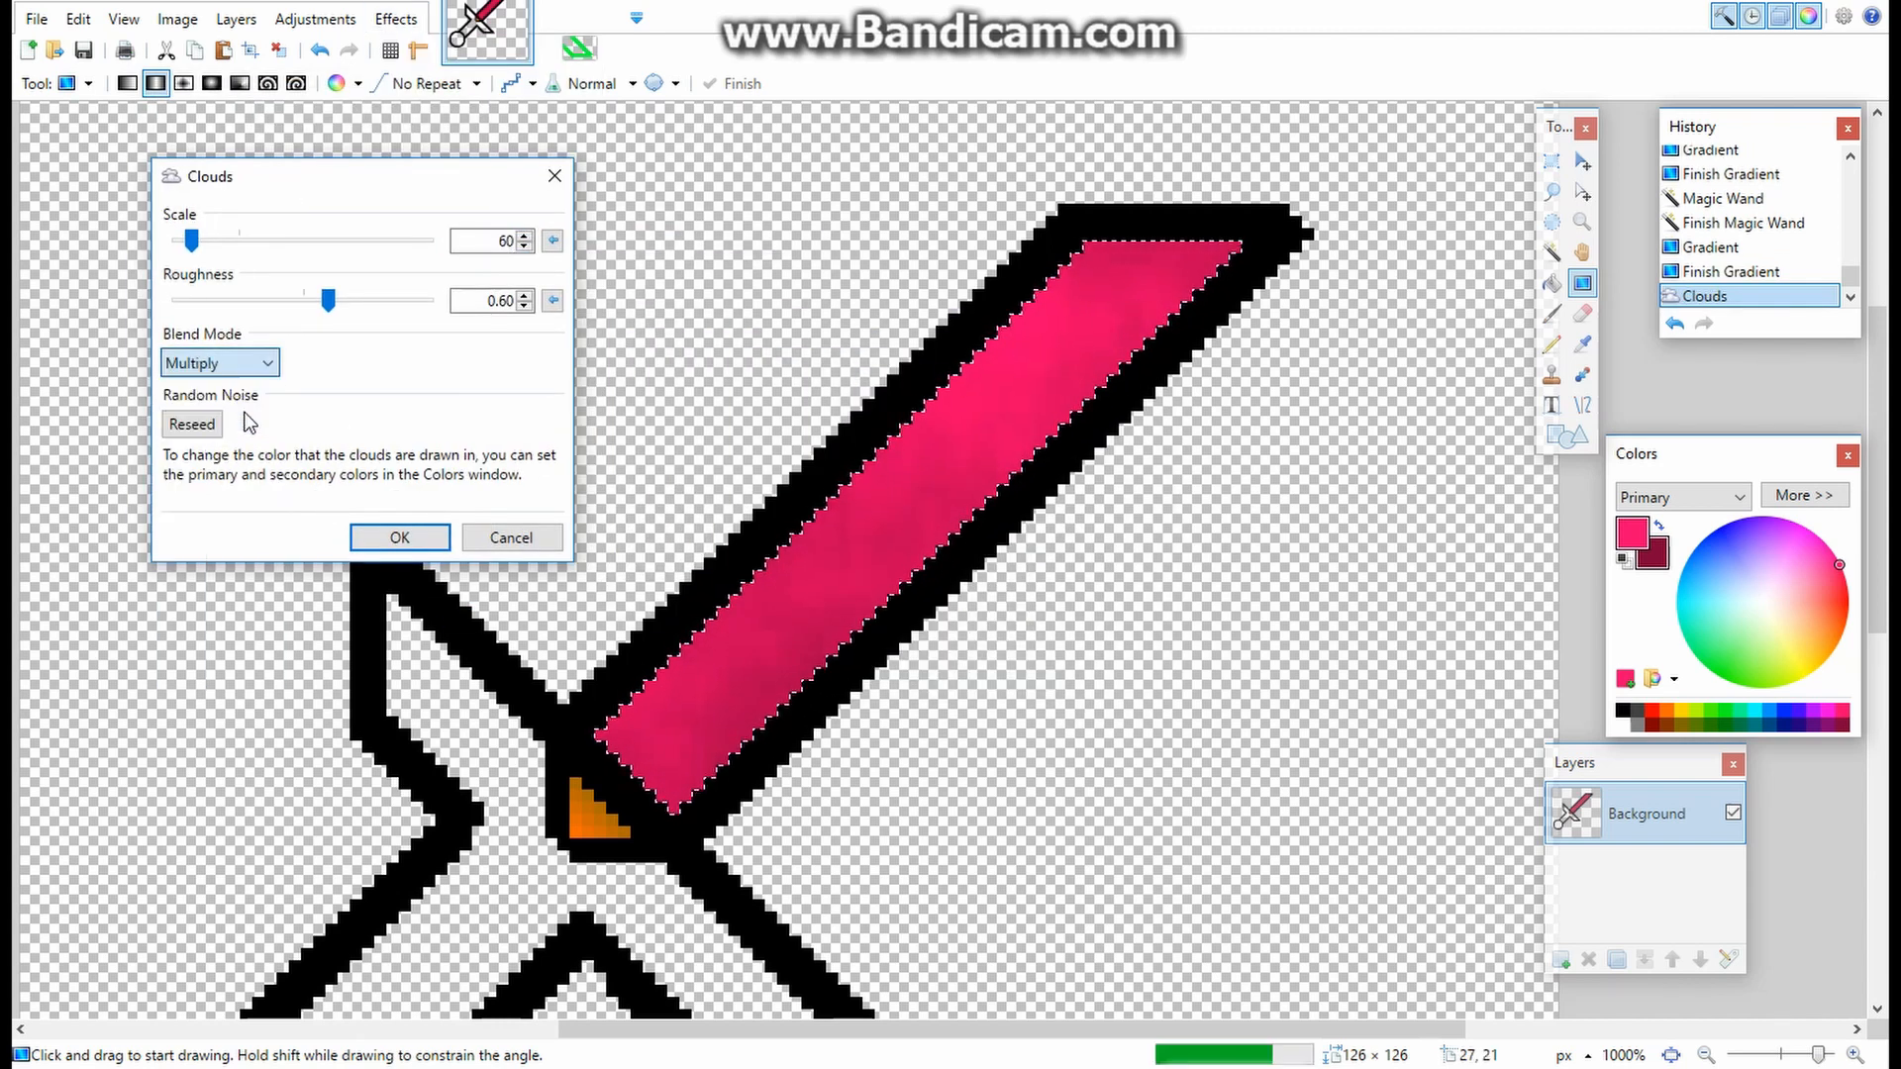
click(219, 363)
click(233, 433)
click(220, 364)
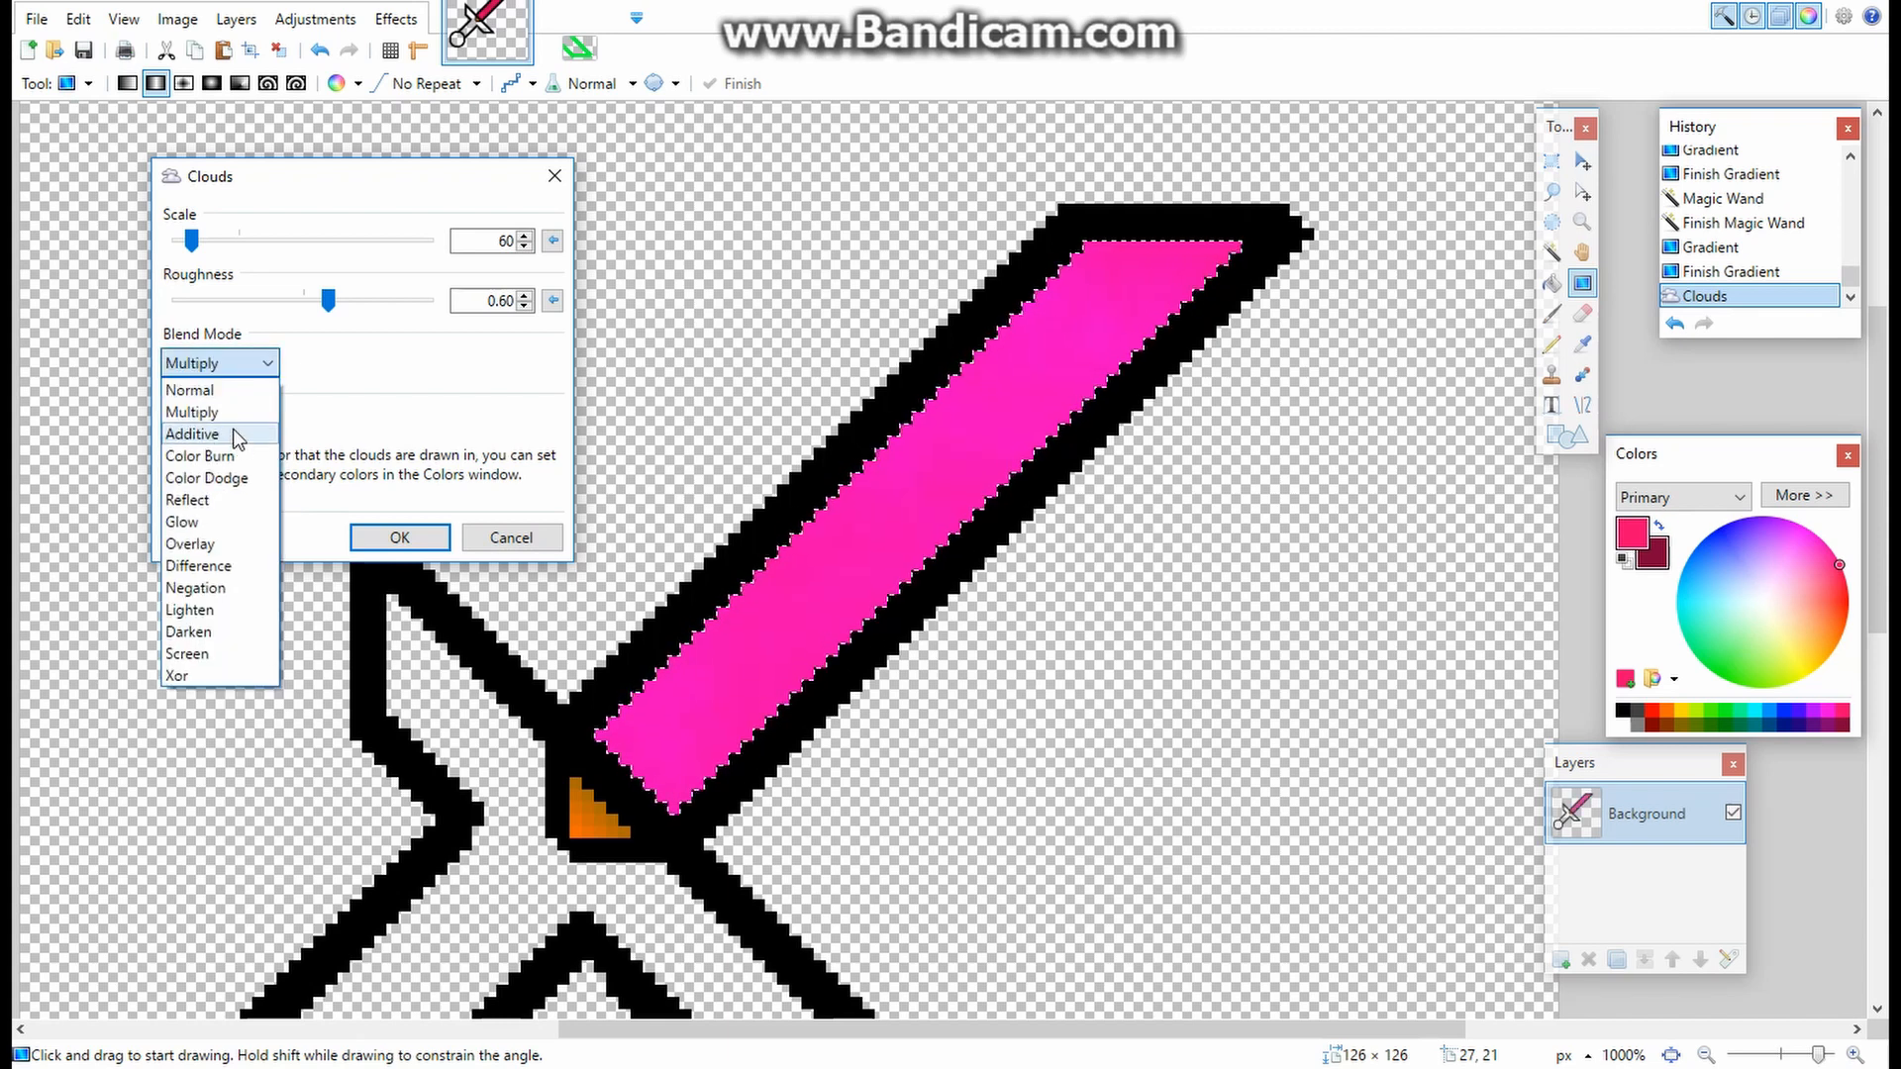
click(235, 456)
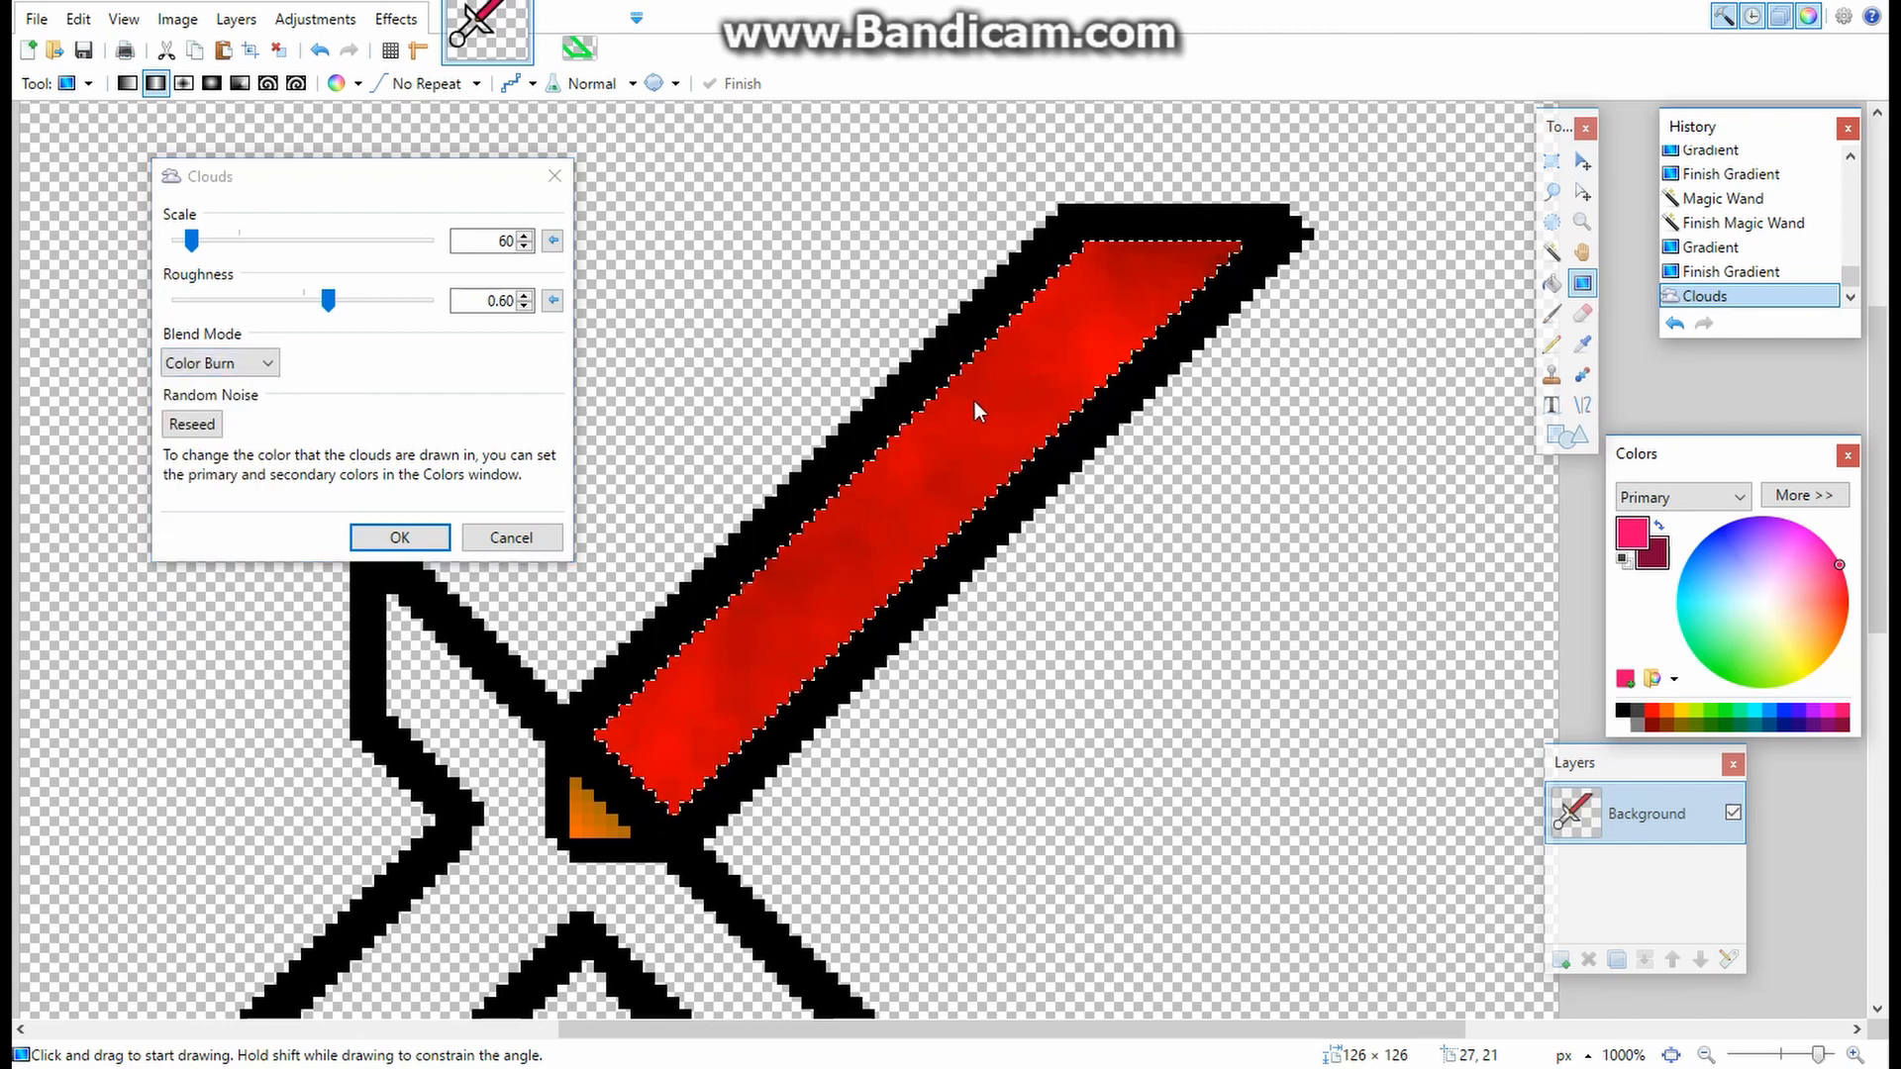
click(433, 538)
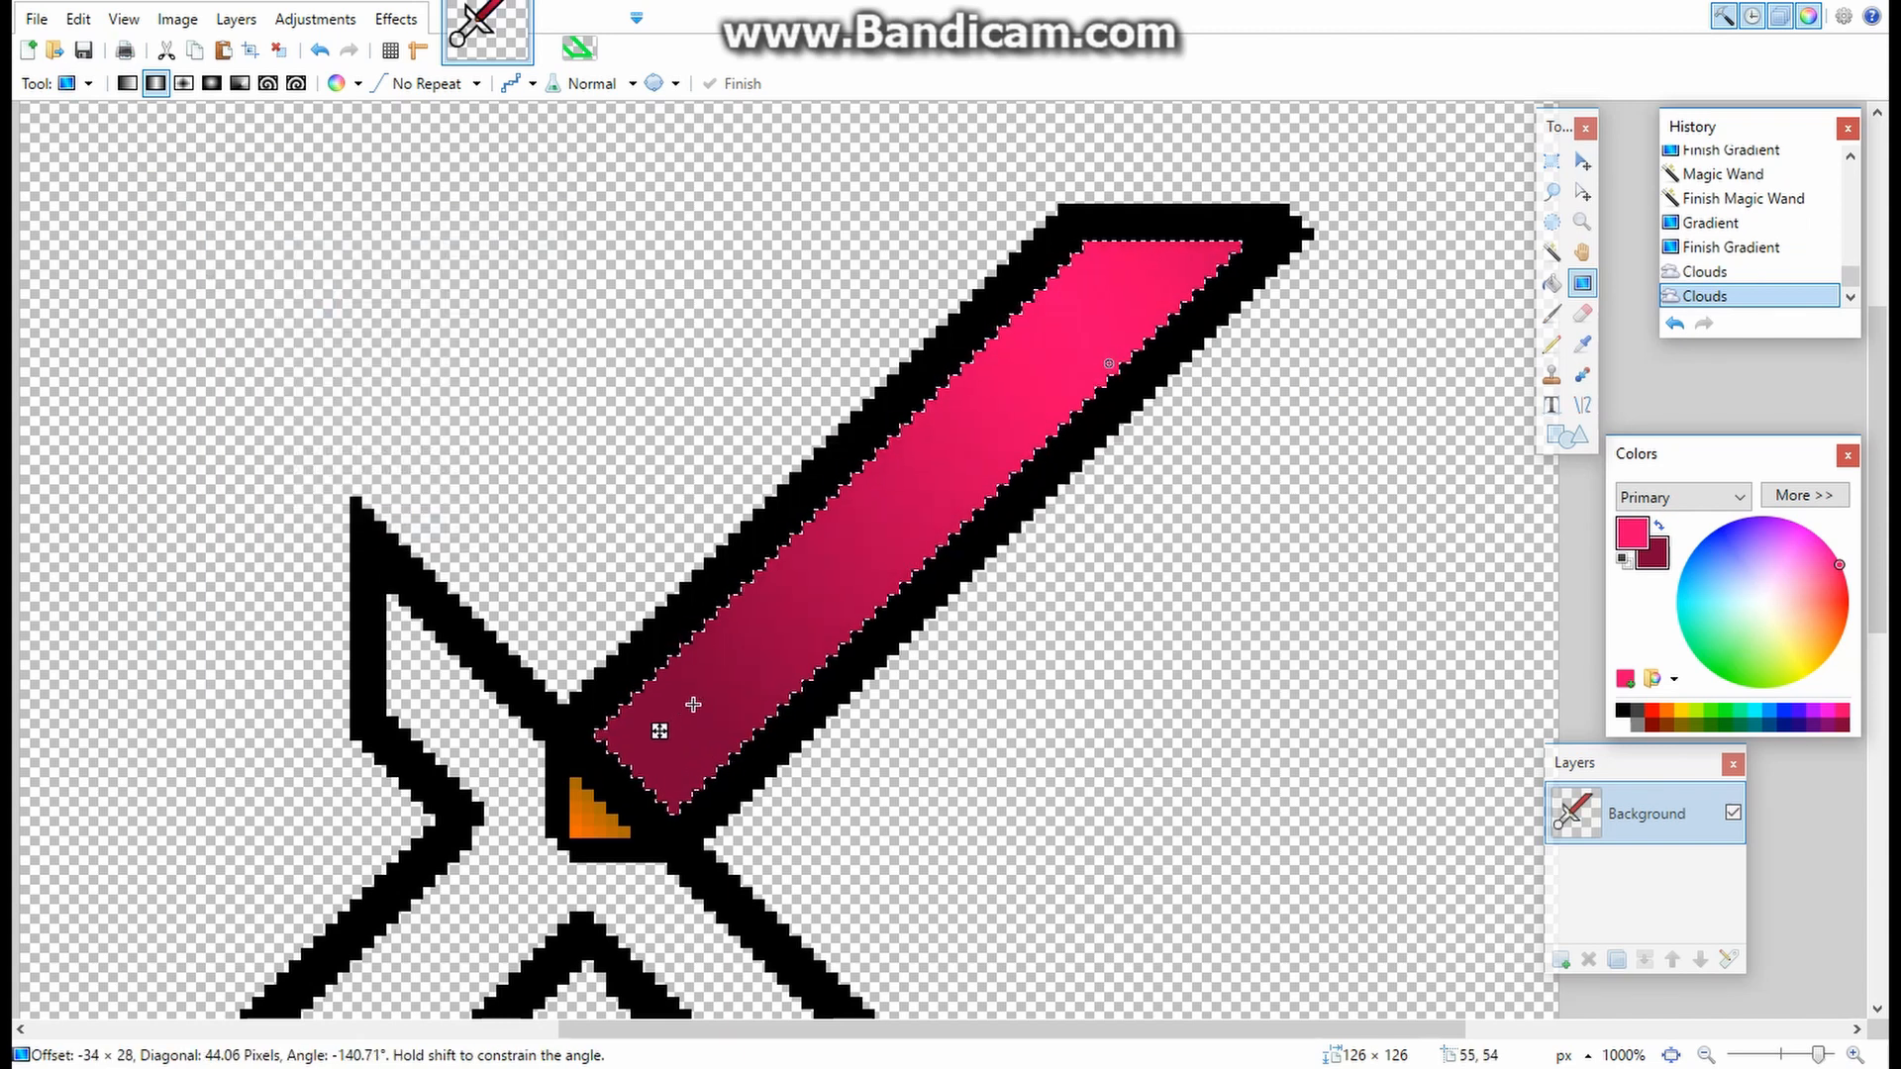
- Redraw the blade's pink-to-dark-crimson gradient diagonally toward the hilt, about 41 pixels long, and open the Clouds effect for it
drag(738, 660, 696, 711)
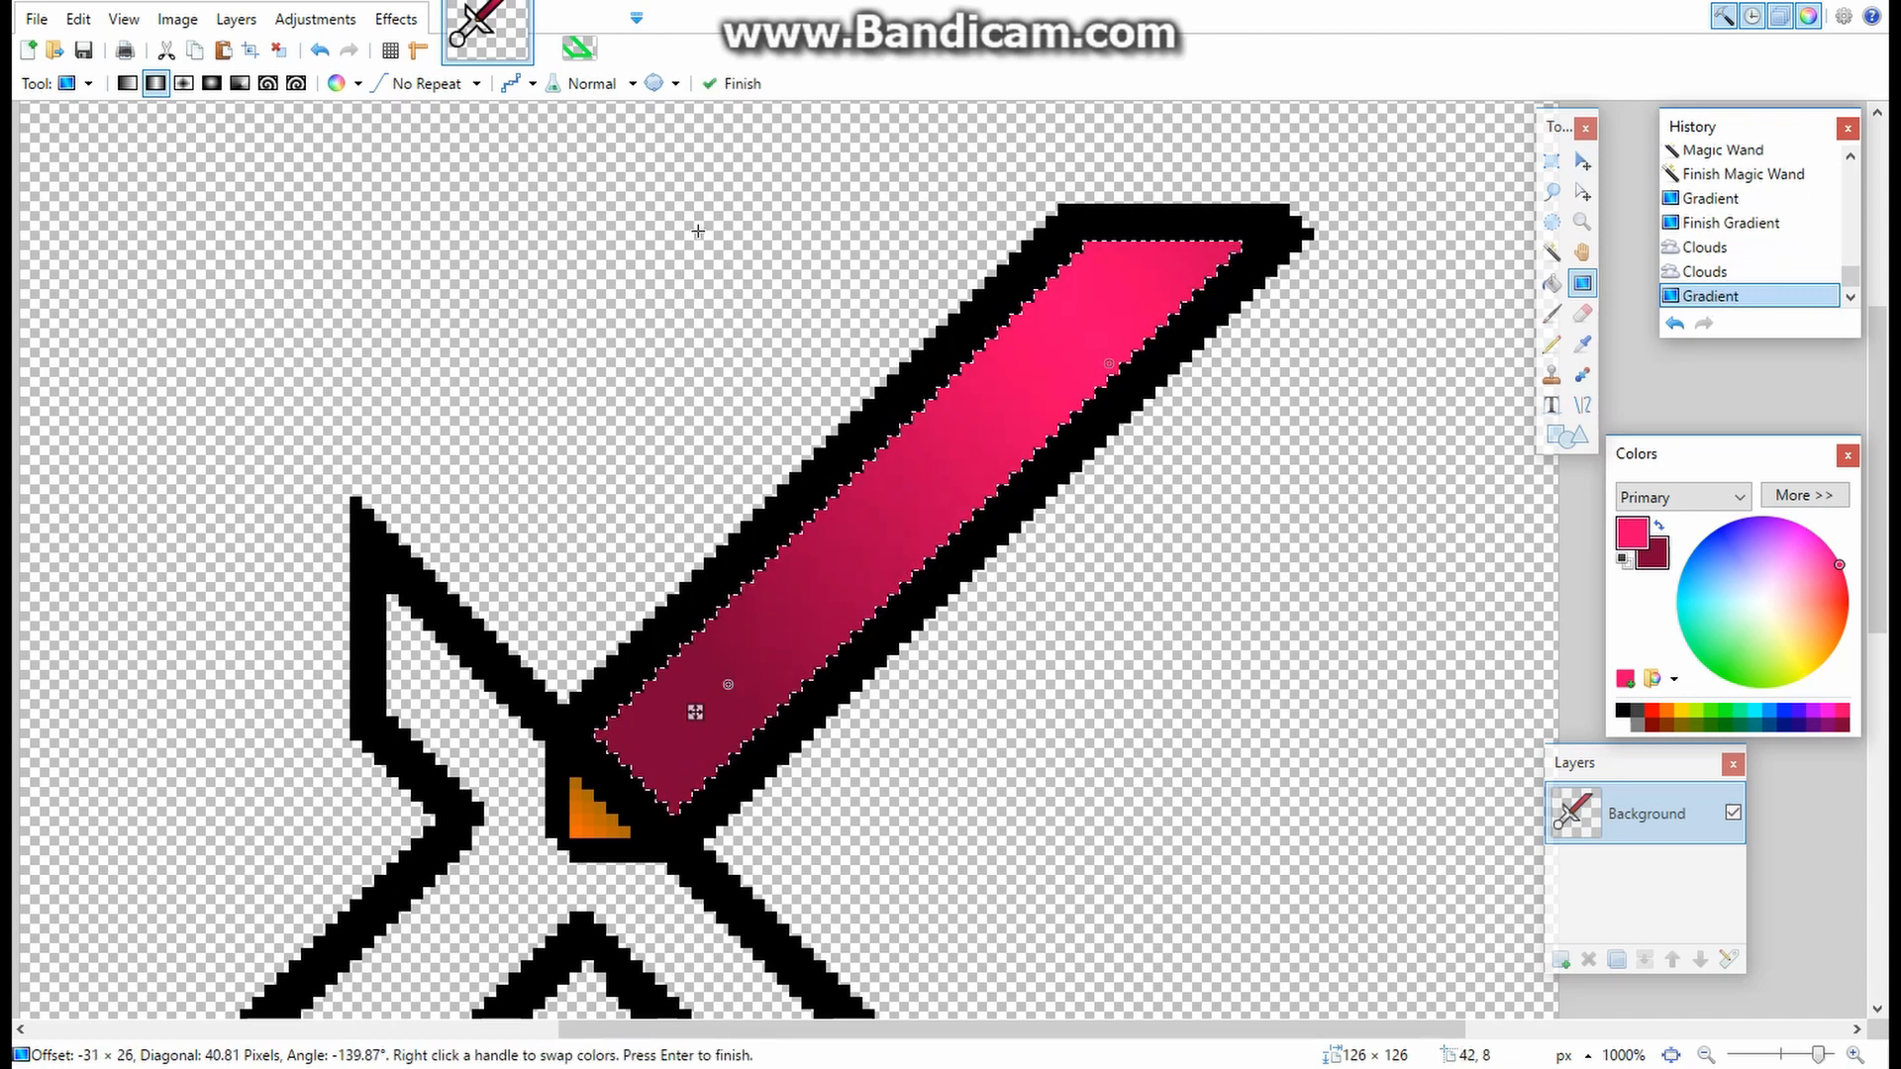
click(396, 19)
click(644, 215)
drag(846, 317, 382, 211)
click(297, 397)
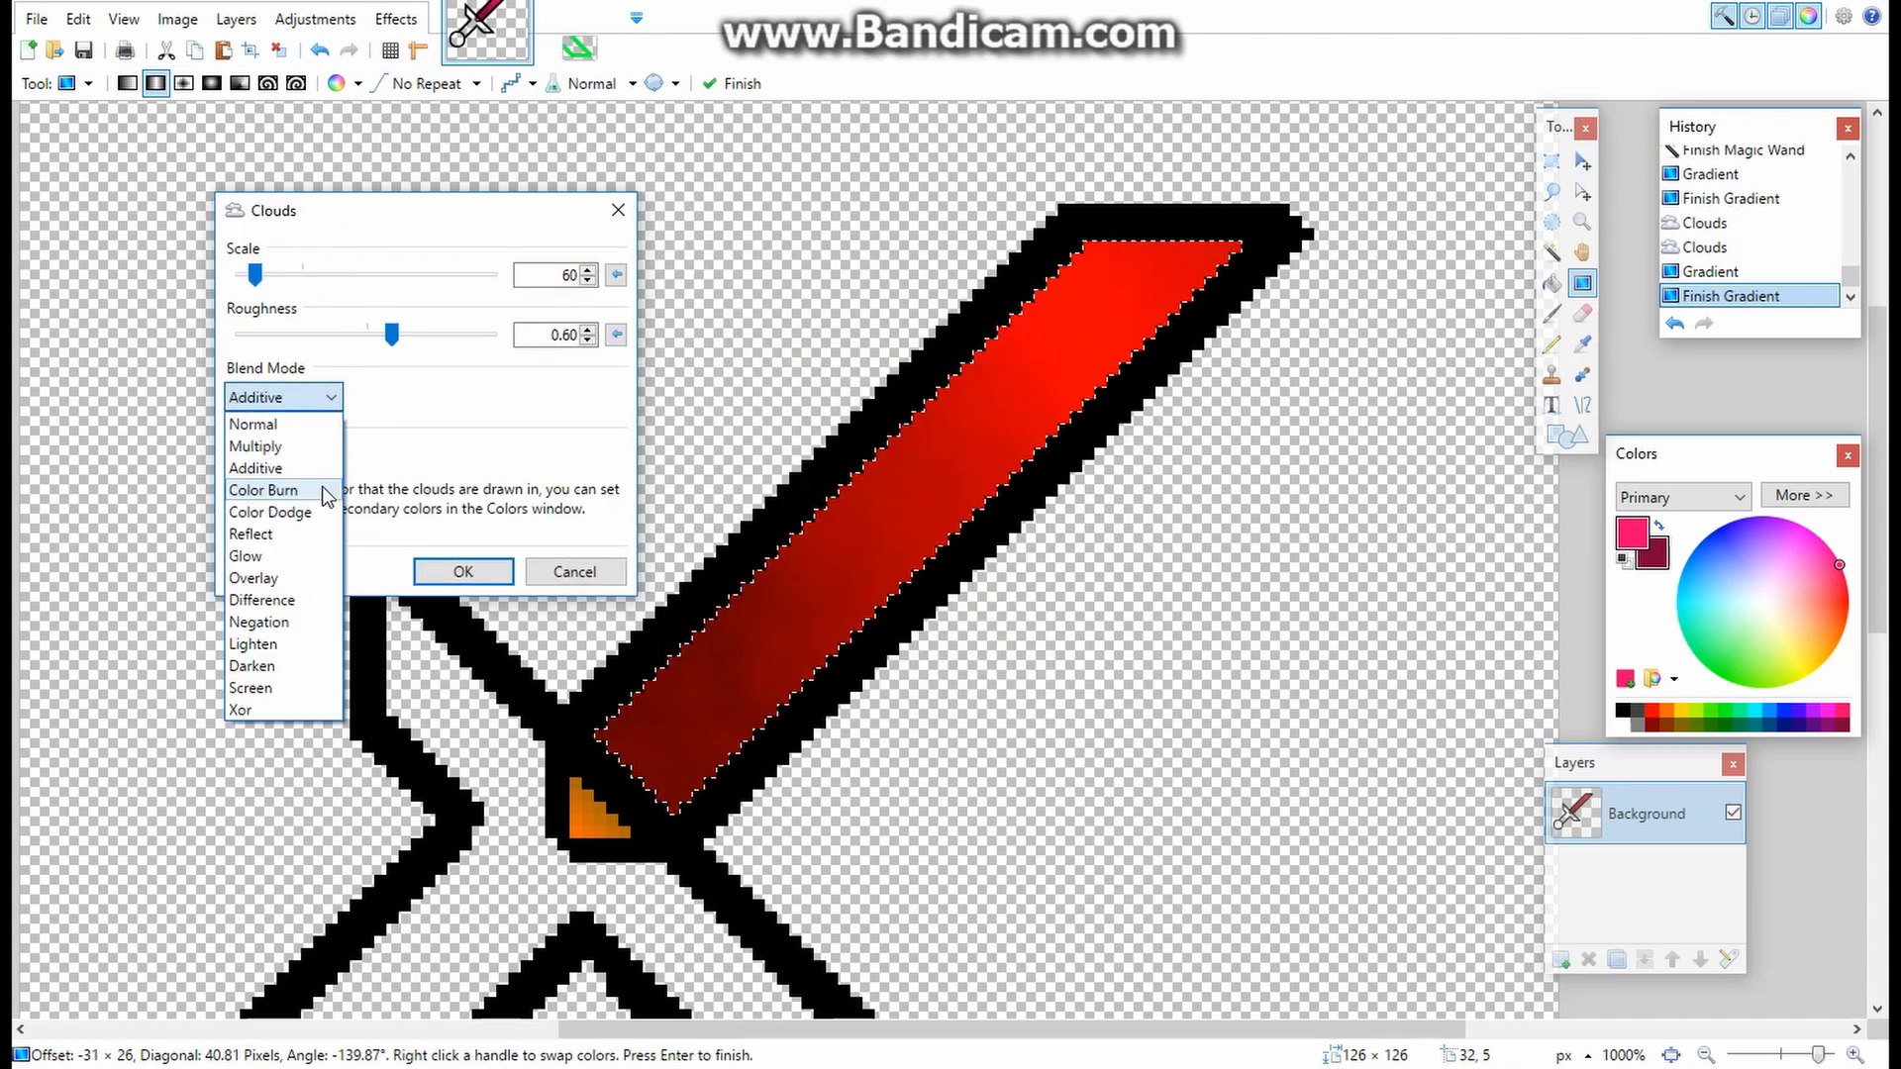
- Preview the clouds on the blade in several blend modes, including Color Burn, Additive, Overlay and Darken
click(314, 490)
click(287, 397)
click(267, 447)
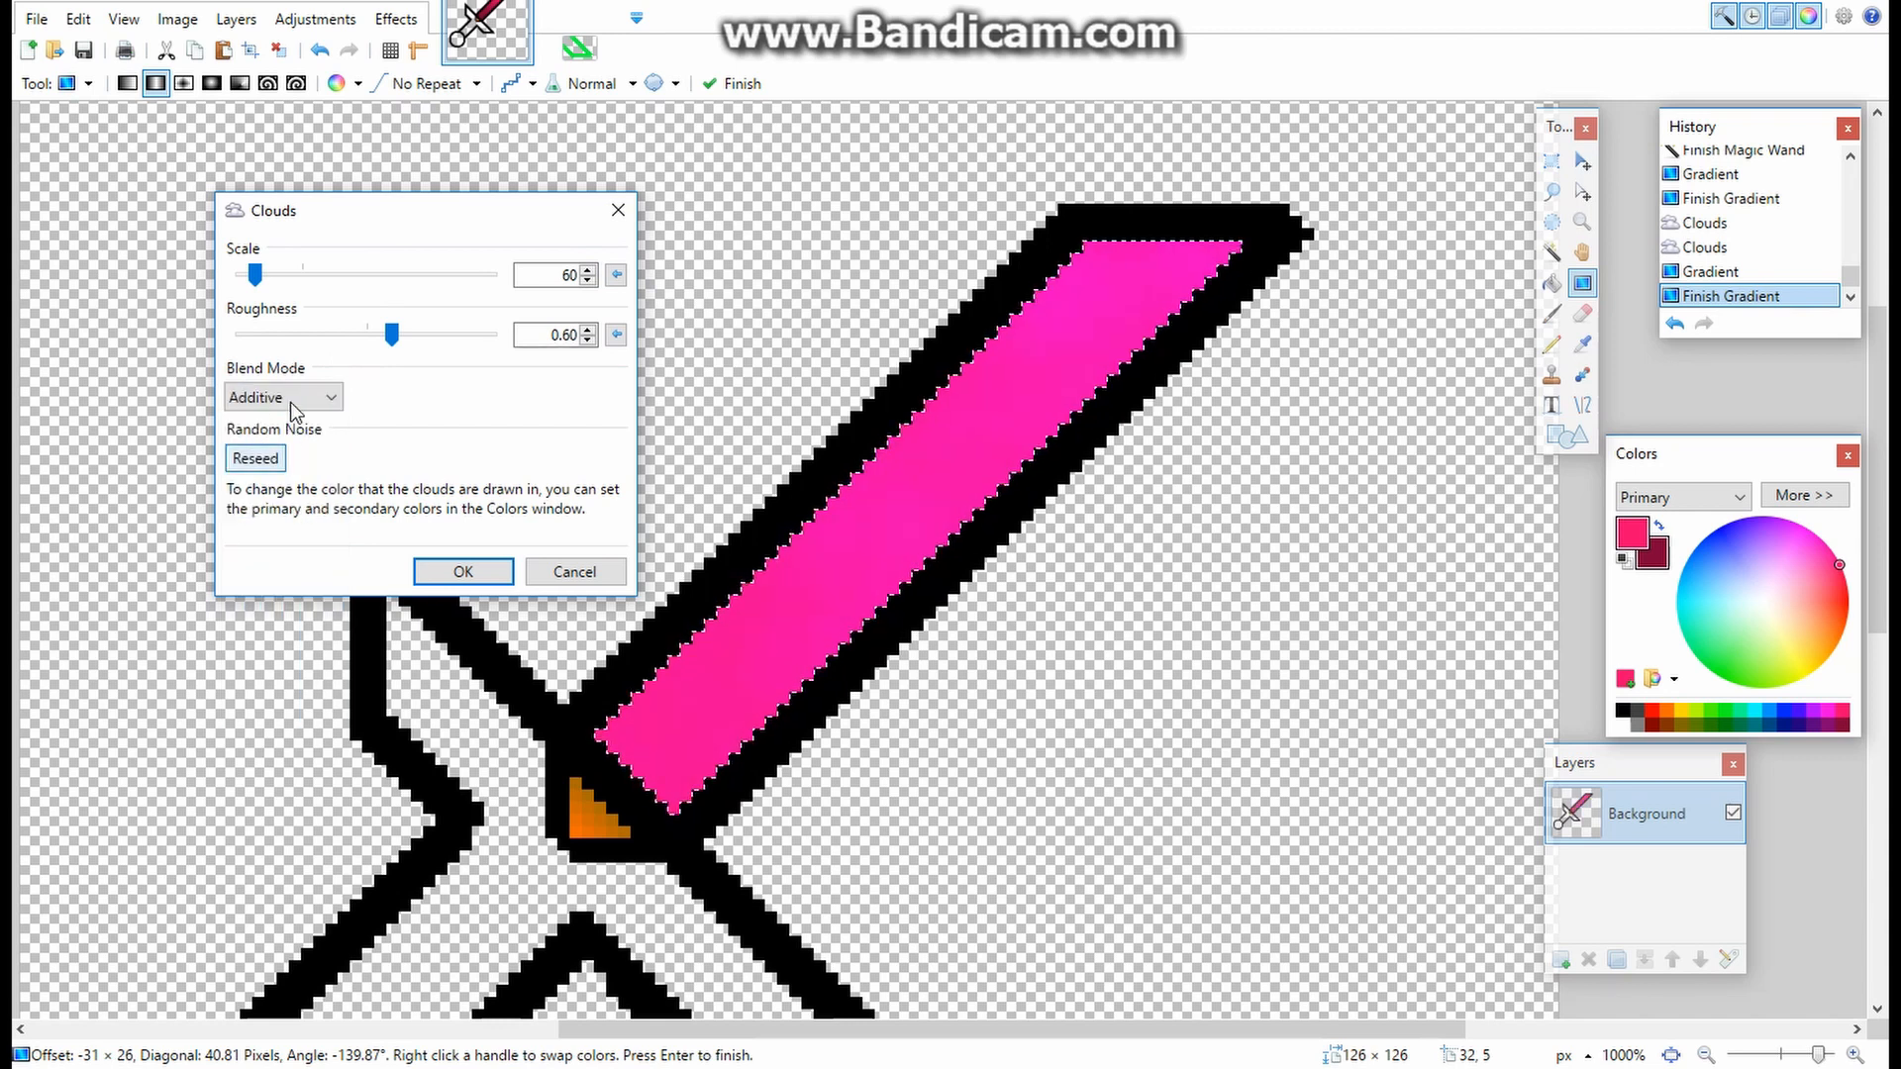
click(287, 397)
click(278, 446)
click(292, 397)
click(283, 469)
click(287, 398)
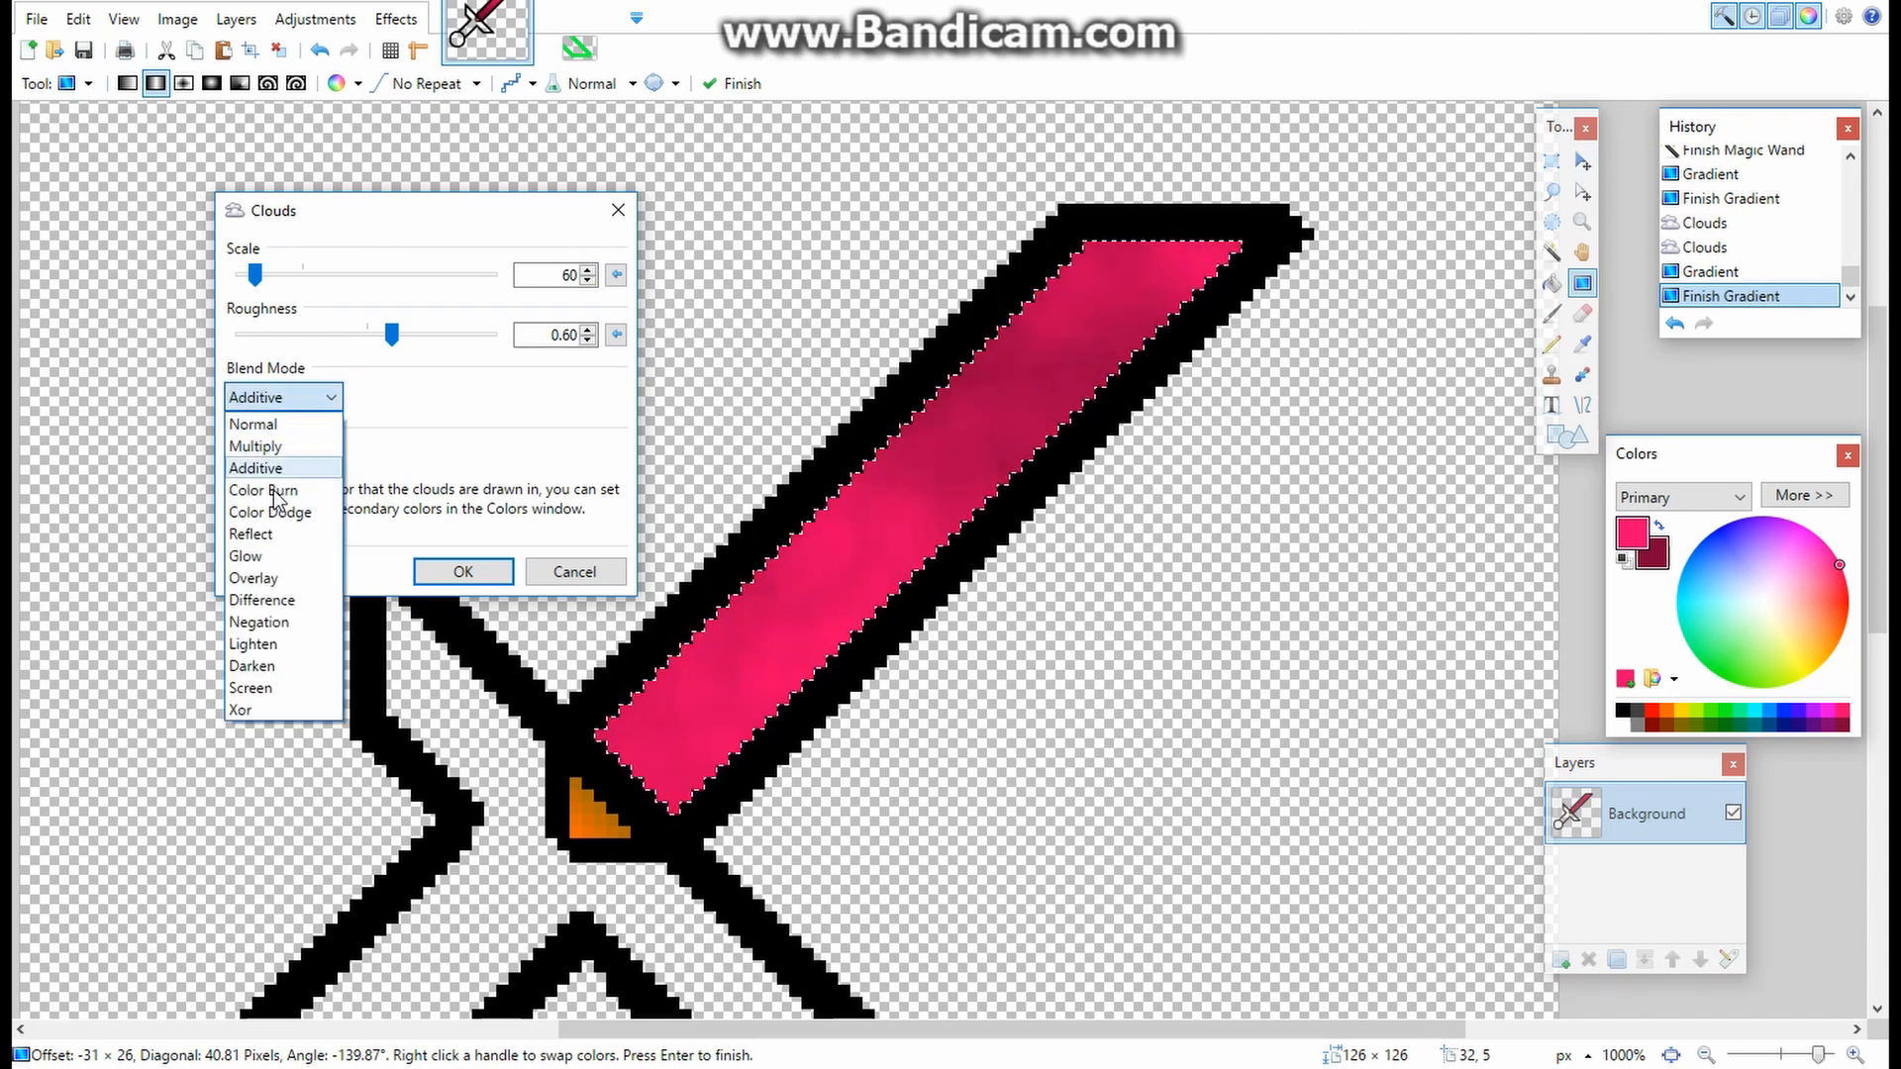
click(280, 556)
click(288, 397)
click(280, 555)
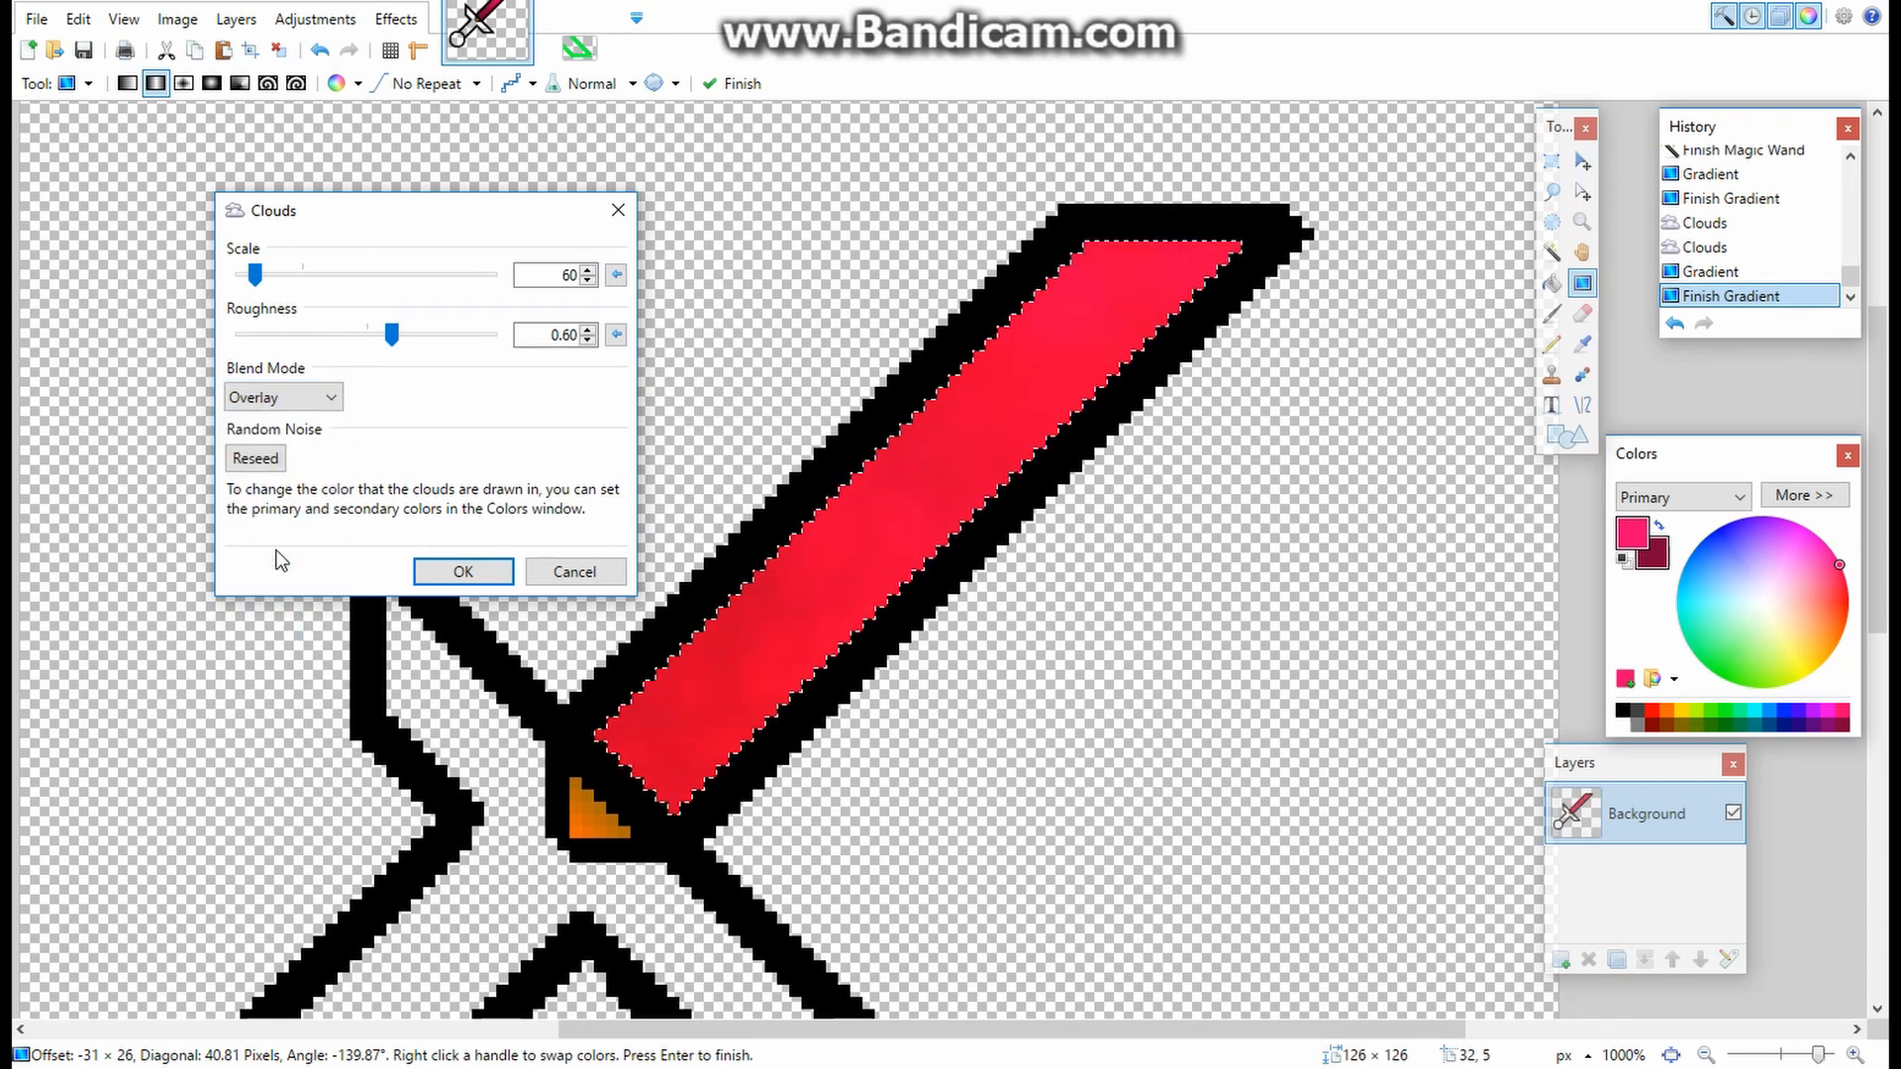
key(Down)
key(Down)
key(Down)
key(Down)
key(Down)
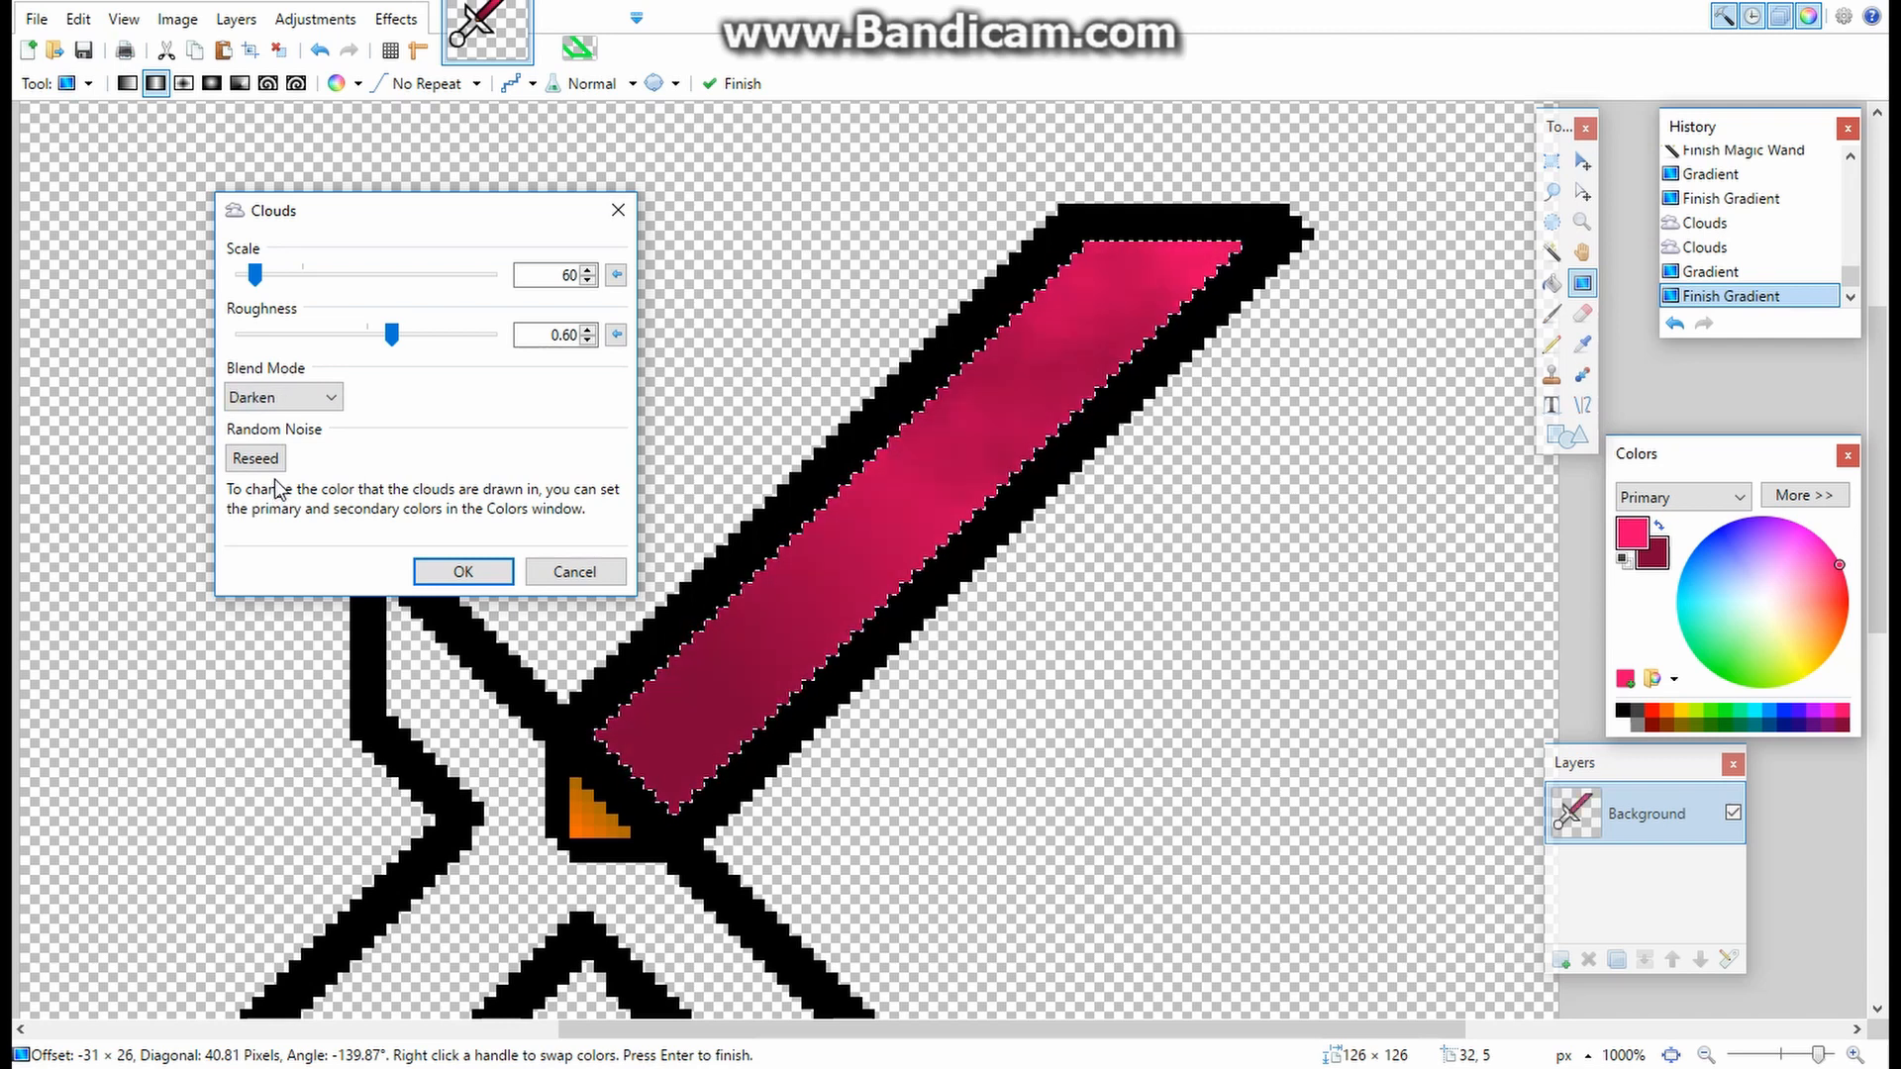
- Apply the Clouds effect to the blade with the Difference blend mode, scale 60 and roughness 0.60
key(Up)
key(Up)
key(Up)
key(Up)
key(Up)
key(Up)
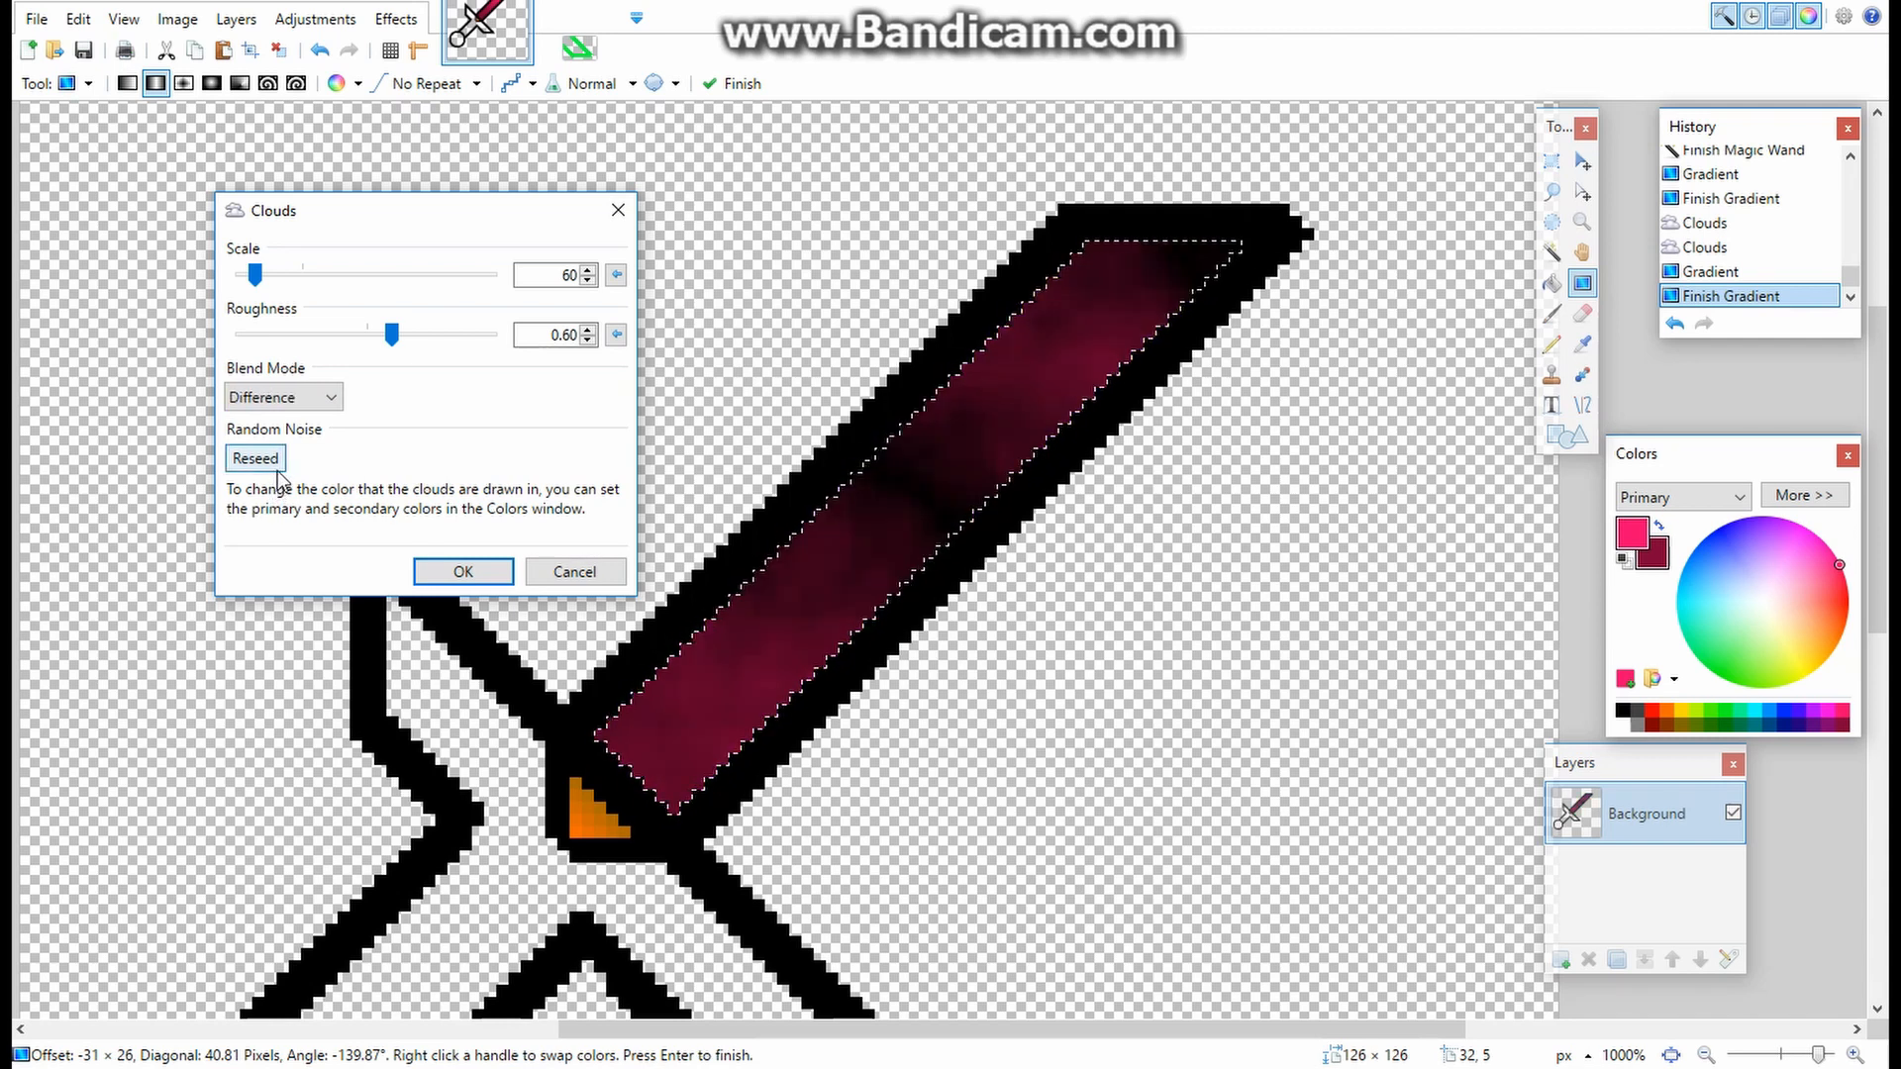
key(Down)
click(506, 576)
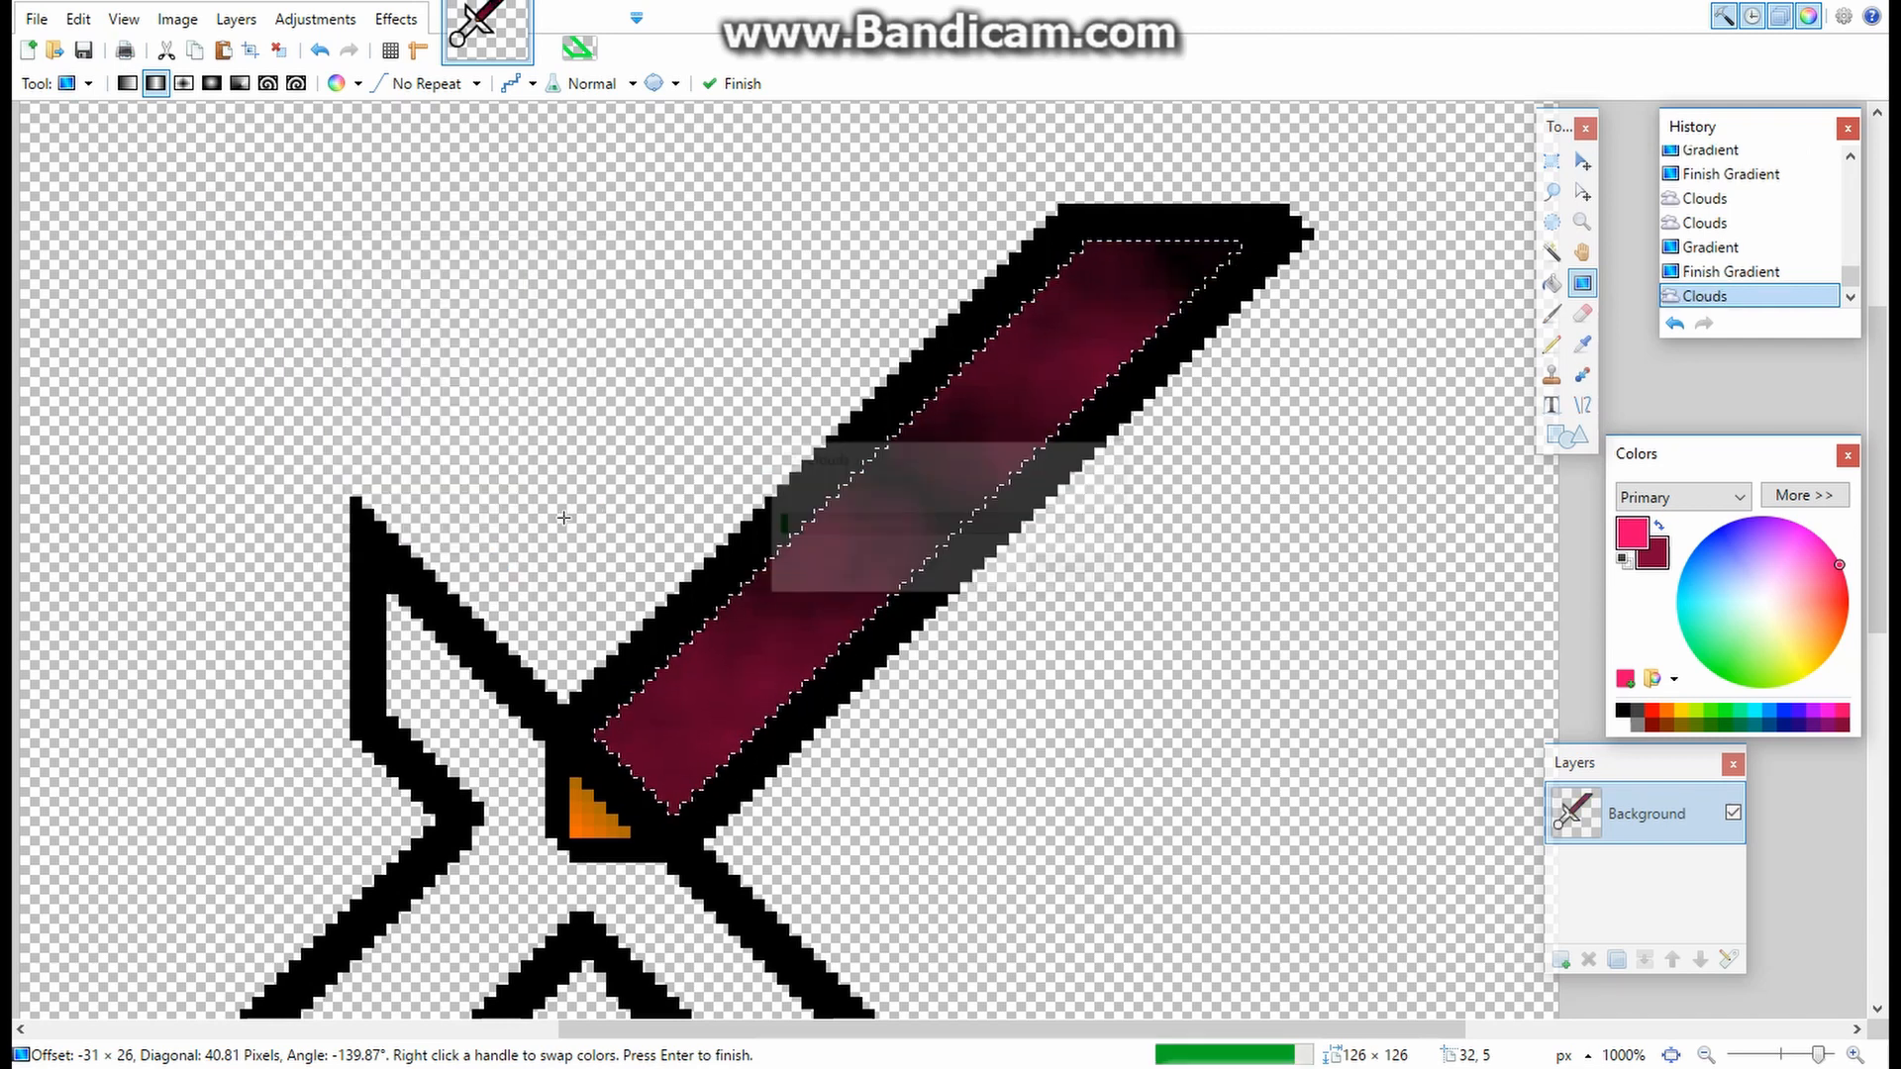
- Set the primary color to black and the secondary color to grey
scroll(1014, 450, down, 6)
scroll(904, 475, up, 8)
scroll(518, 819, down, 4)
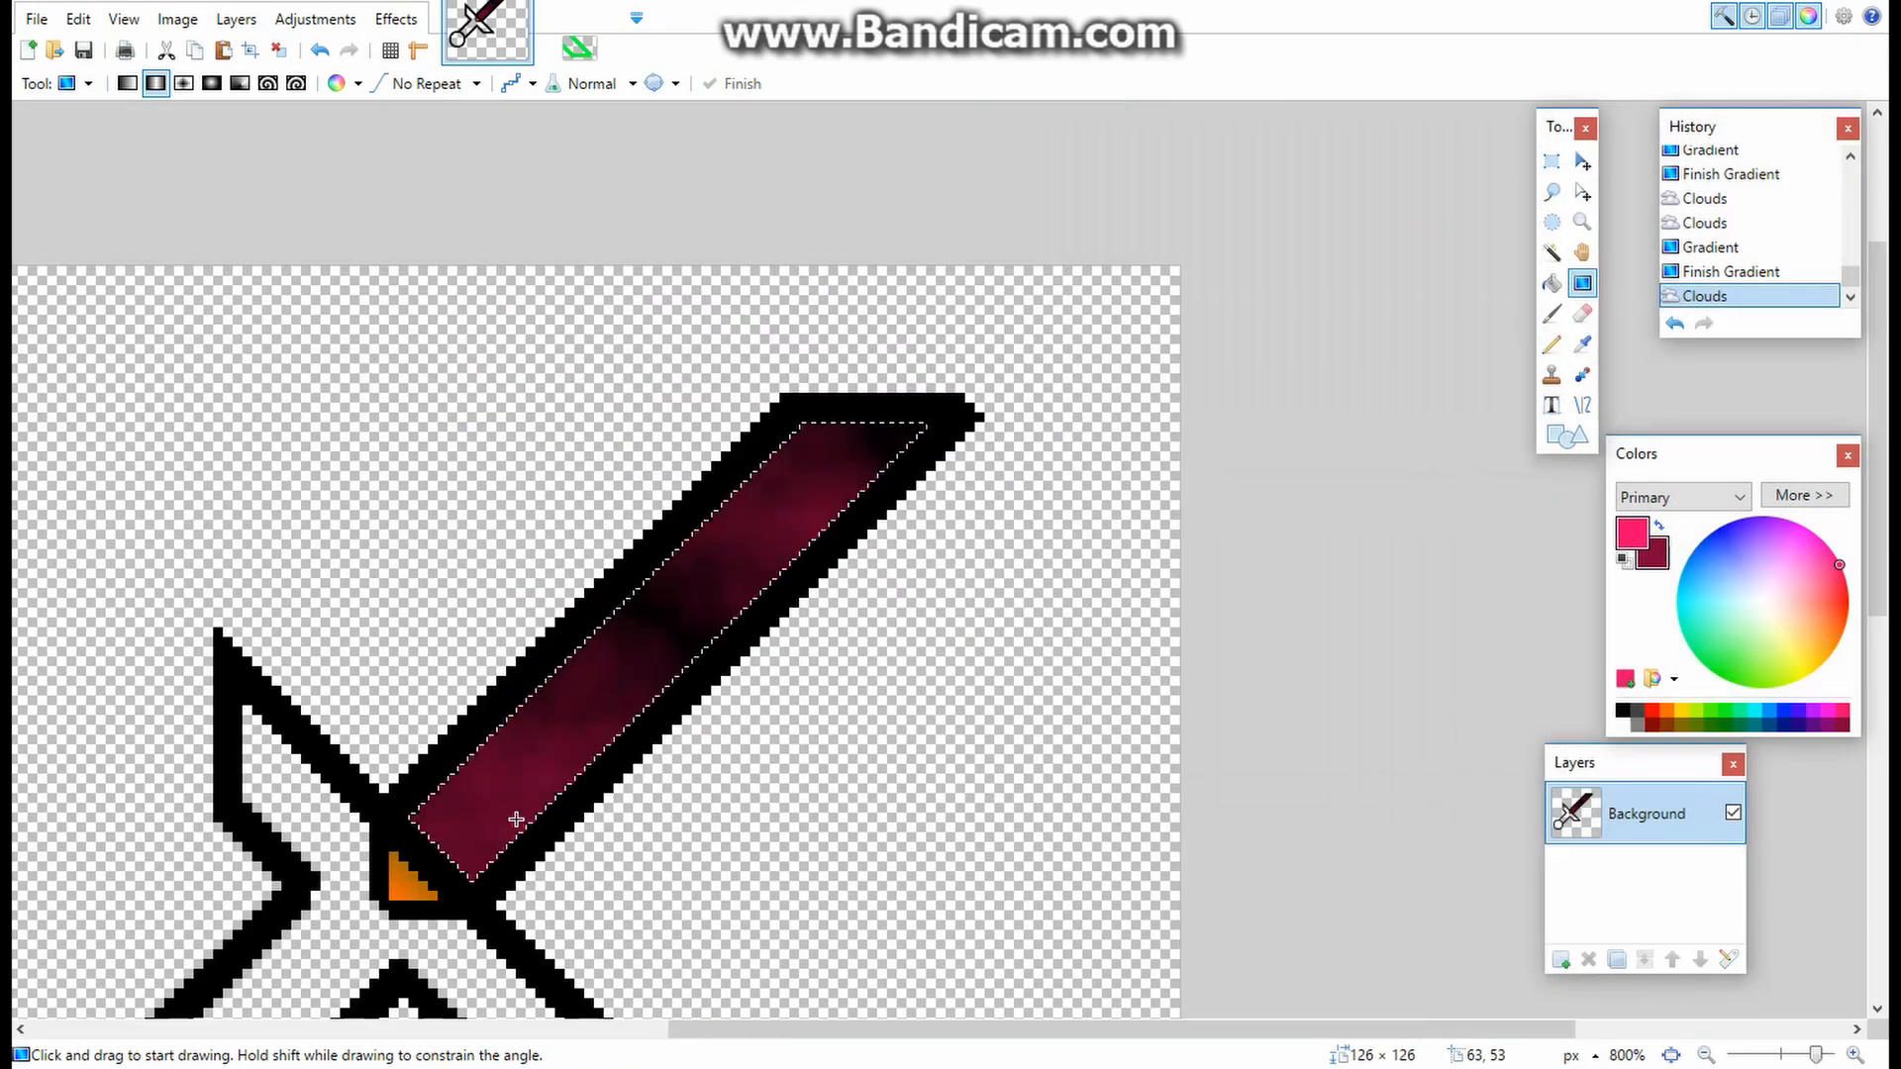
scroll(255, 865, down, 3)
click(585, 1032)
drag(360, 1034, 634, 1035)
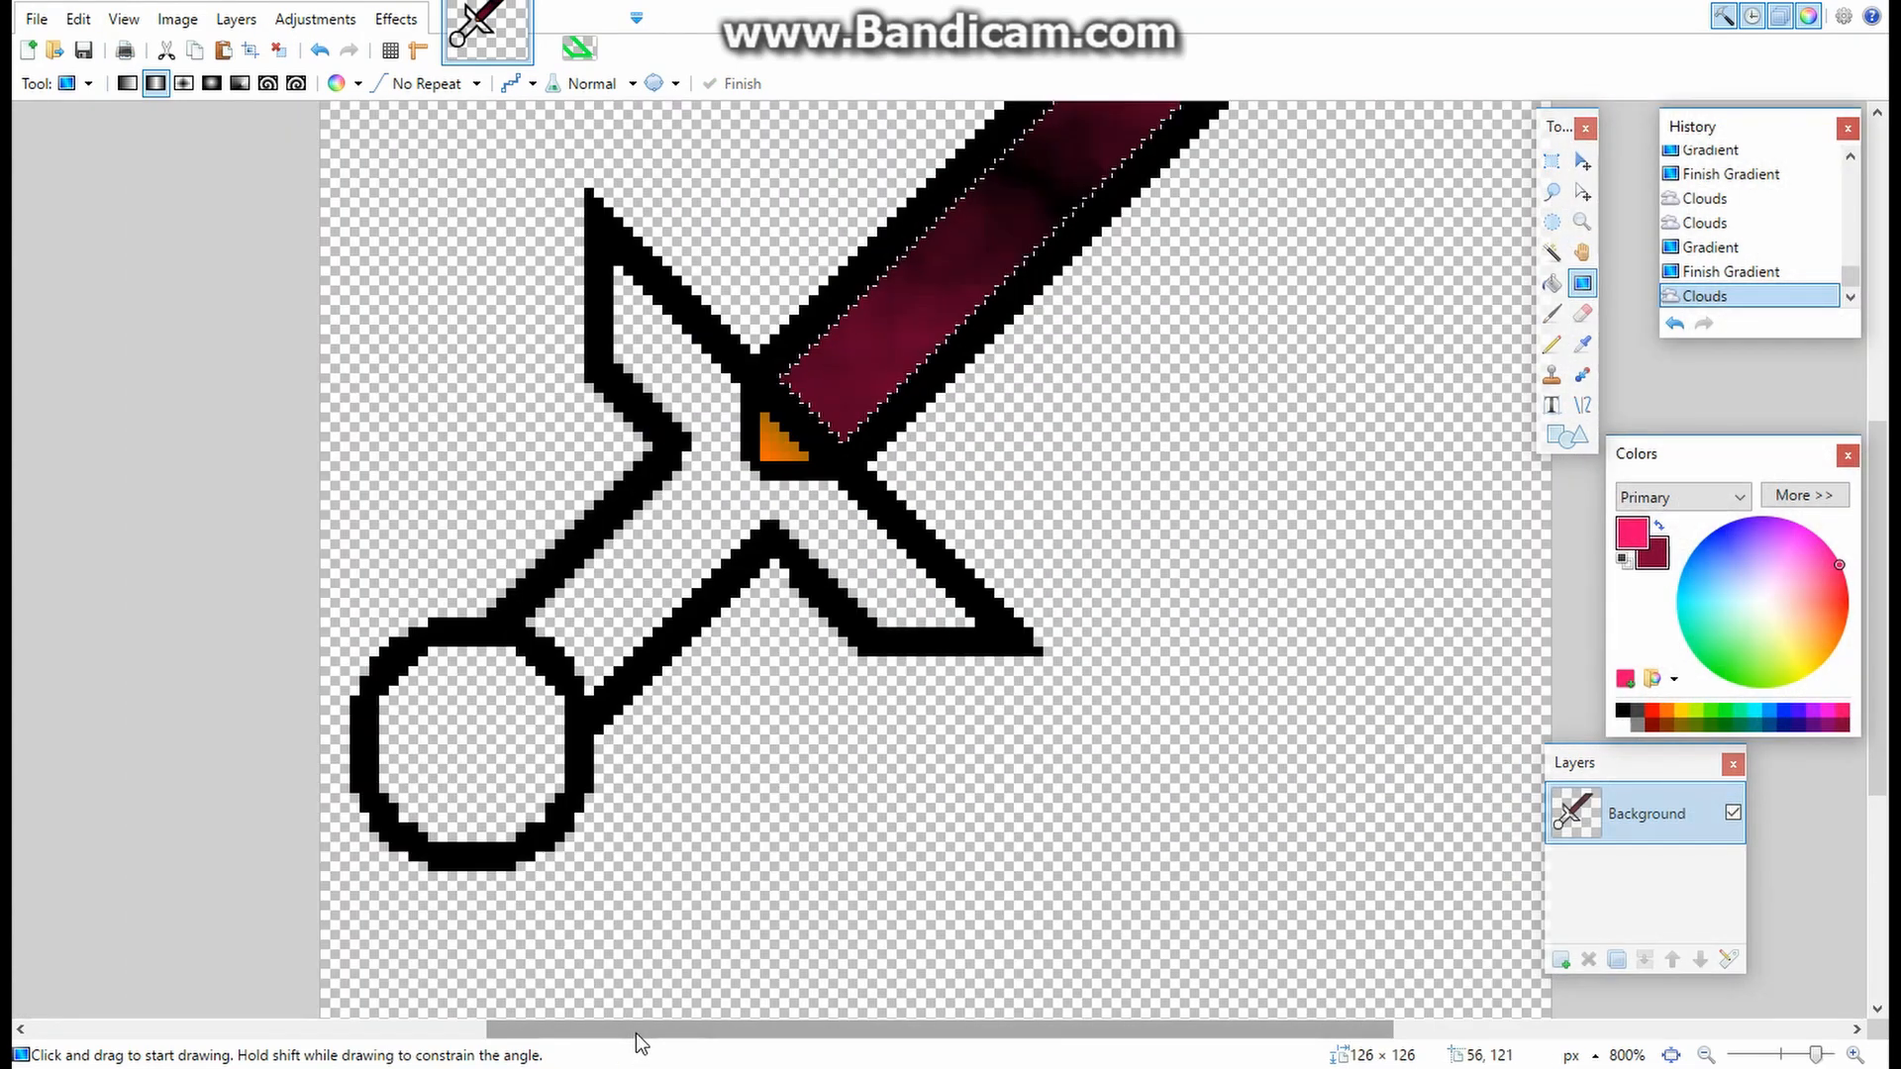
scroll(941, 424, up, 3)
scroll(1068, 498, down, 3)
scroll(1069, 498, up, 4)
scroll(1069, 498, down, 1)
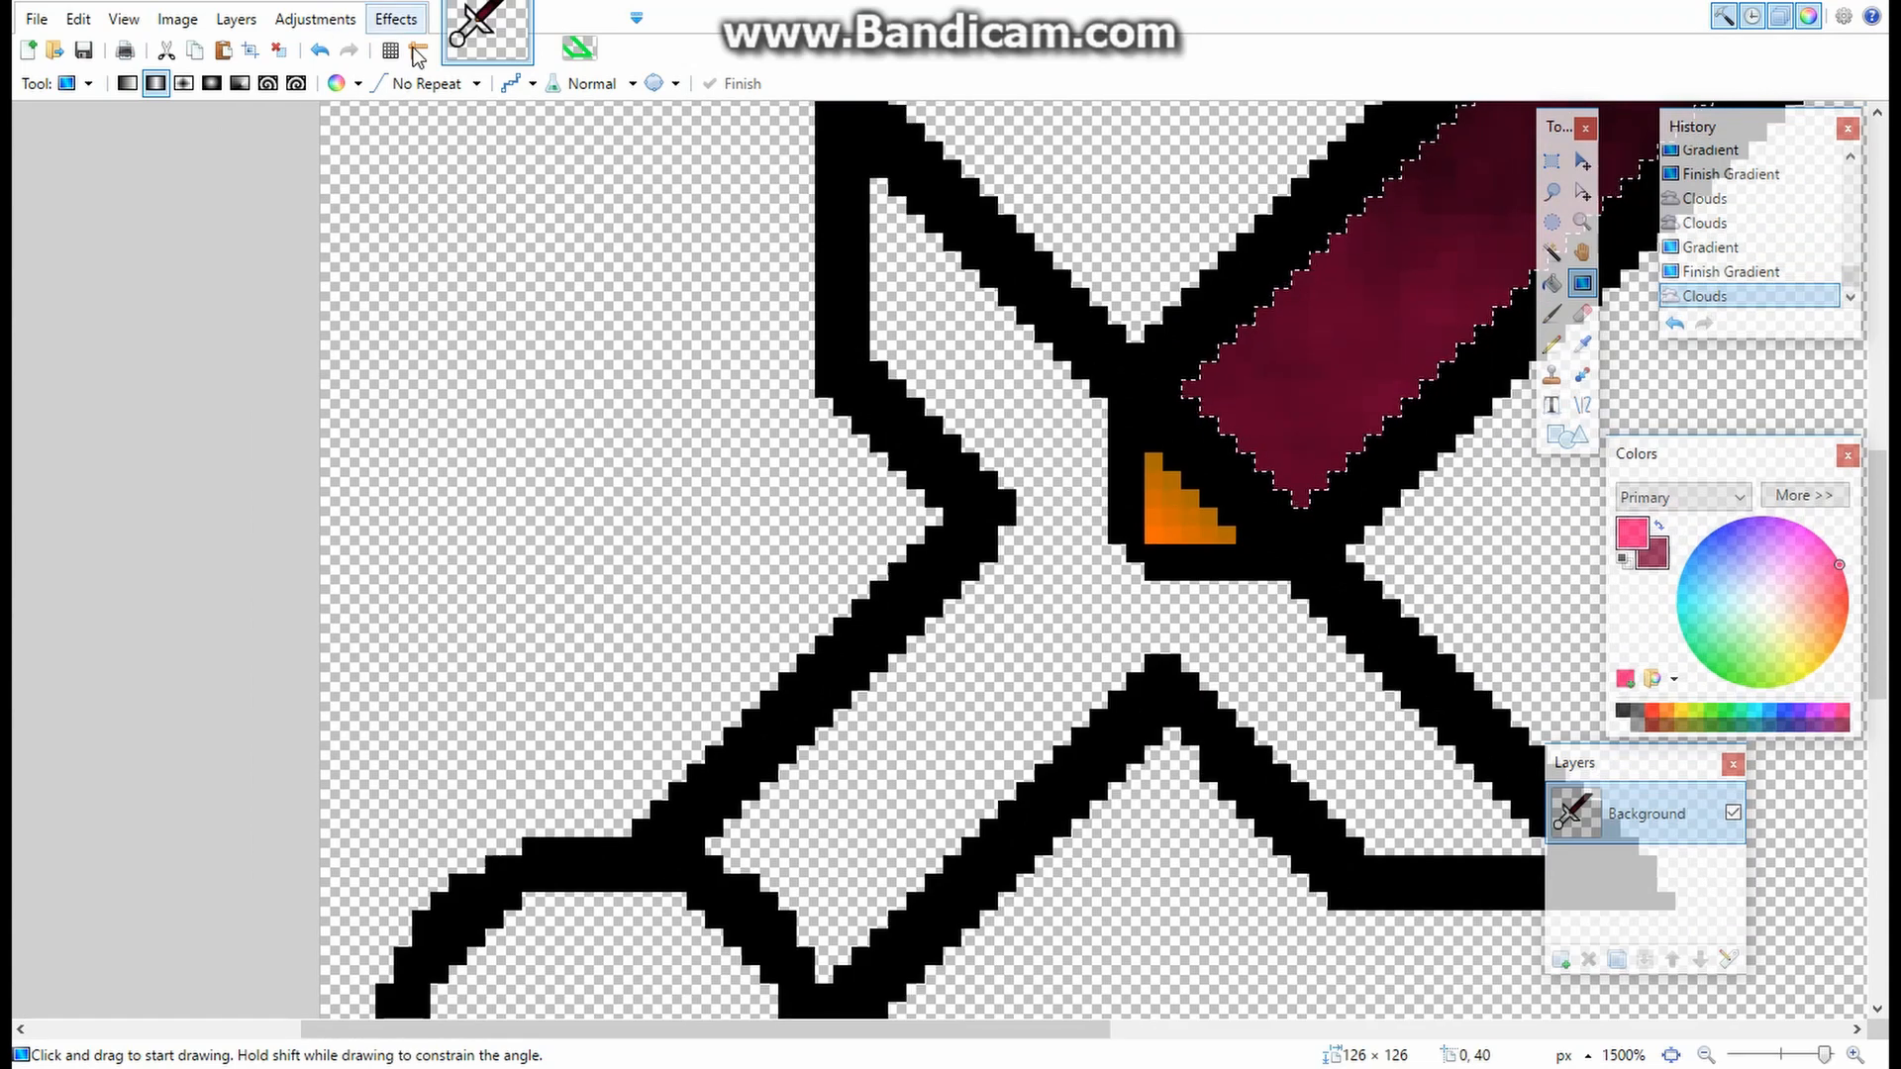
click(1643, 717)
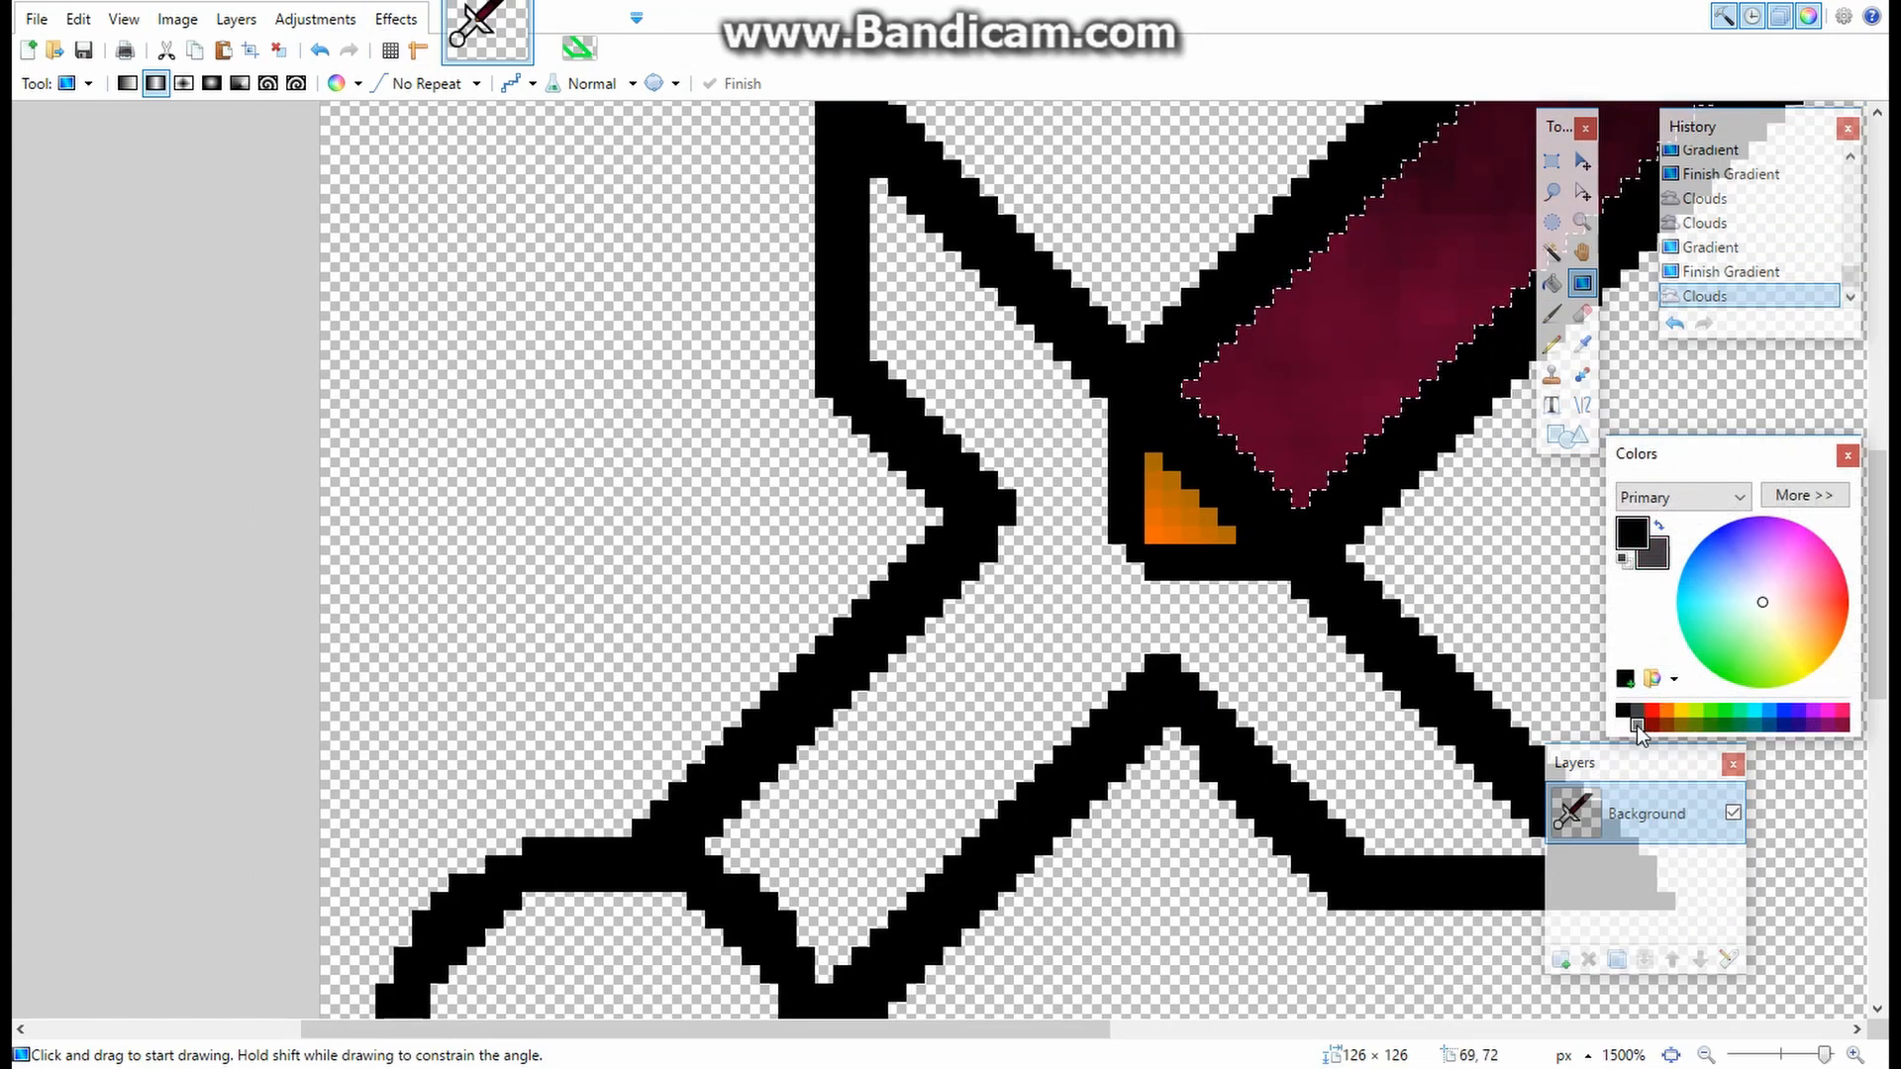
- Select the interiors of the pommel, handle and crossguard together with the Magic Wand
drag(921, 1038, 1000, 1038)
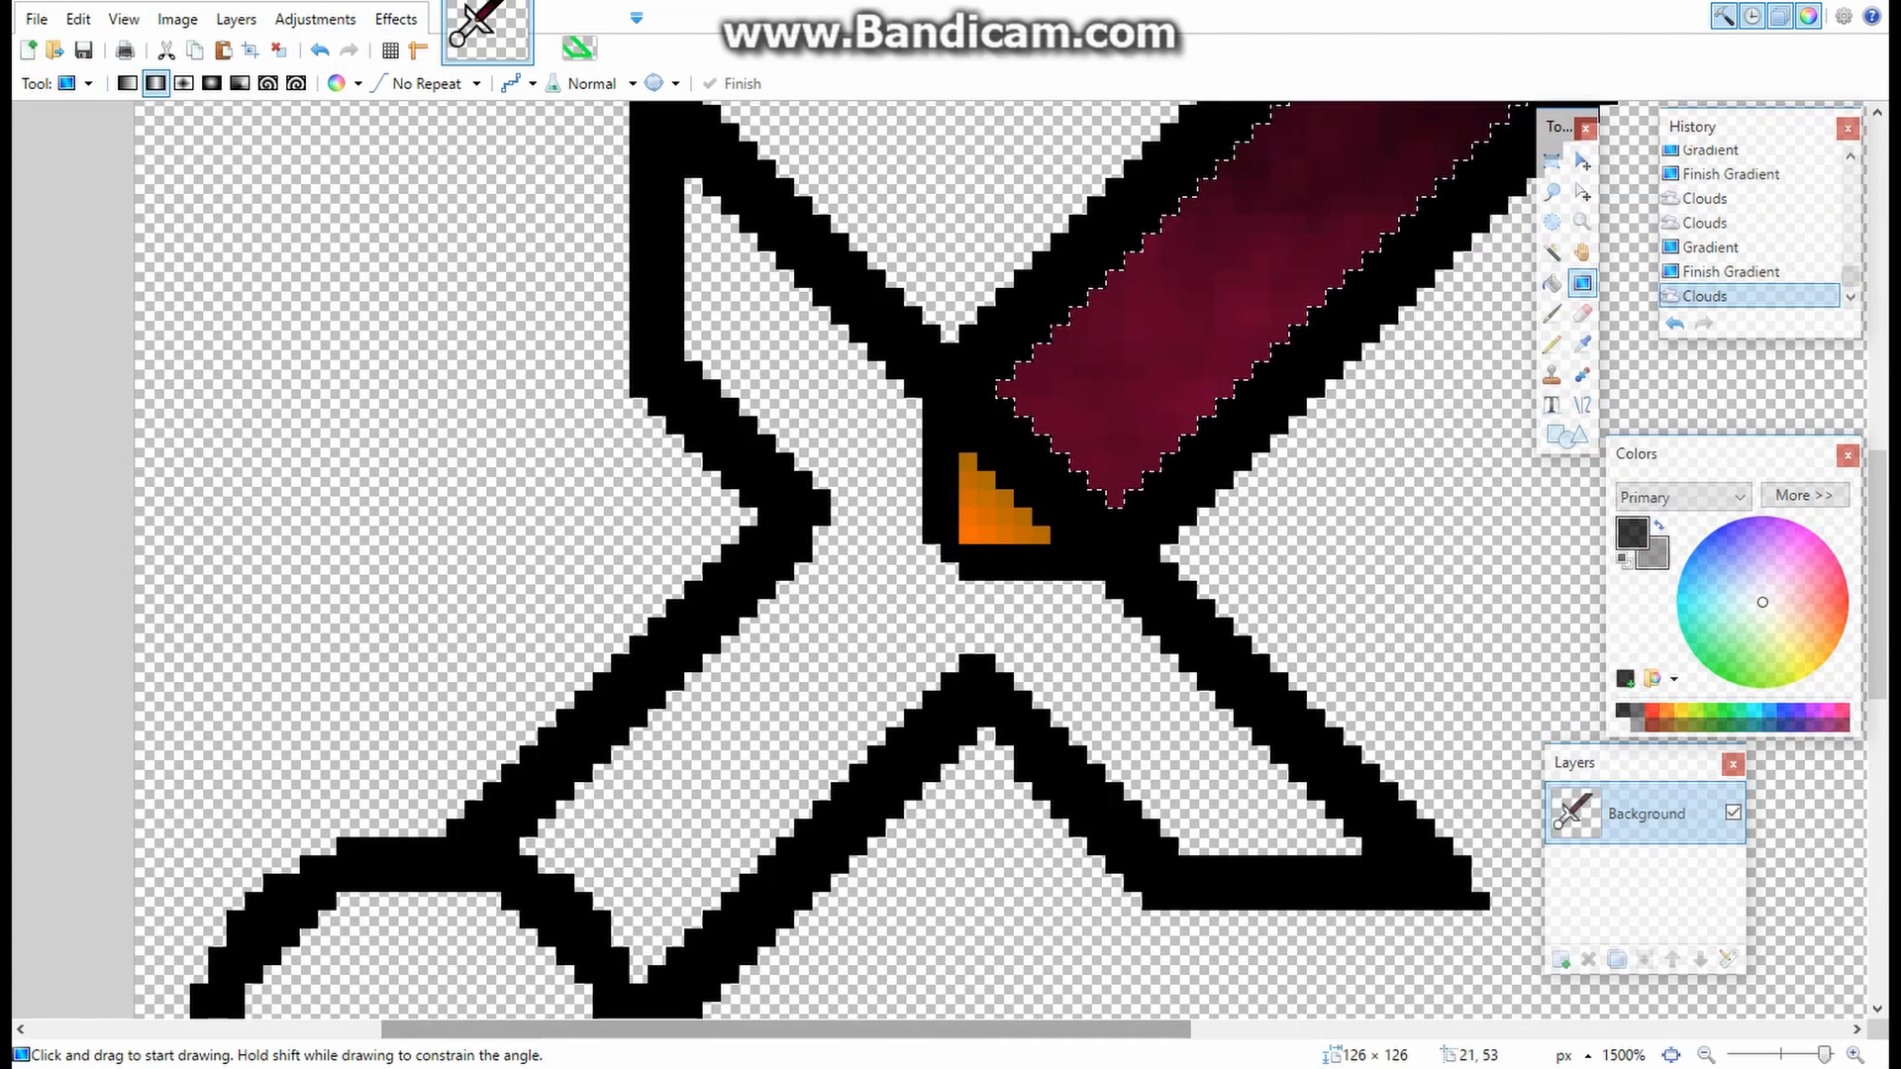
click(1552, 251)
click(876, 701)
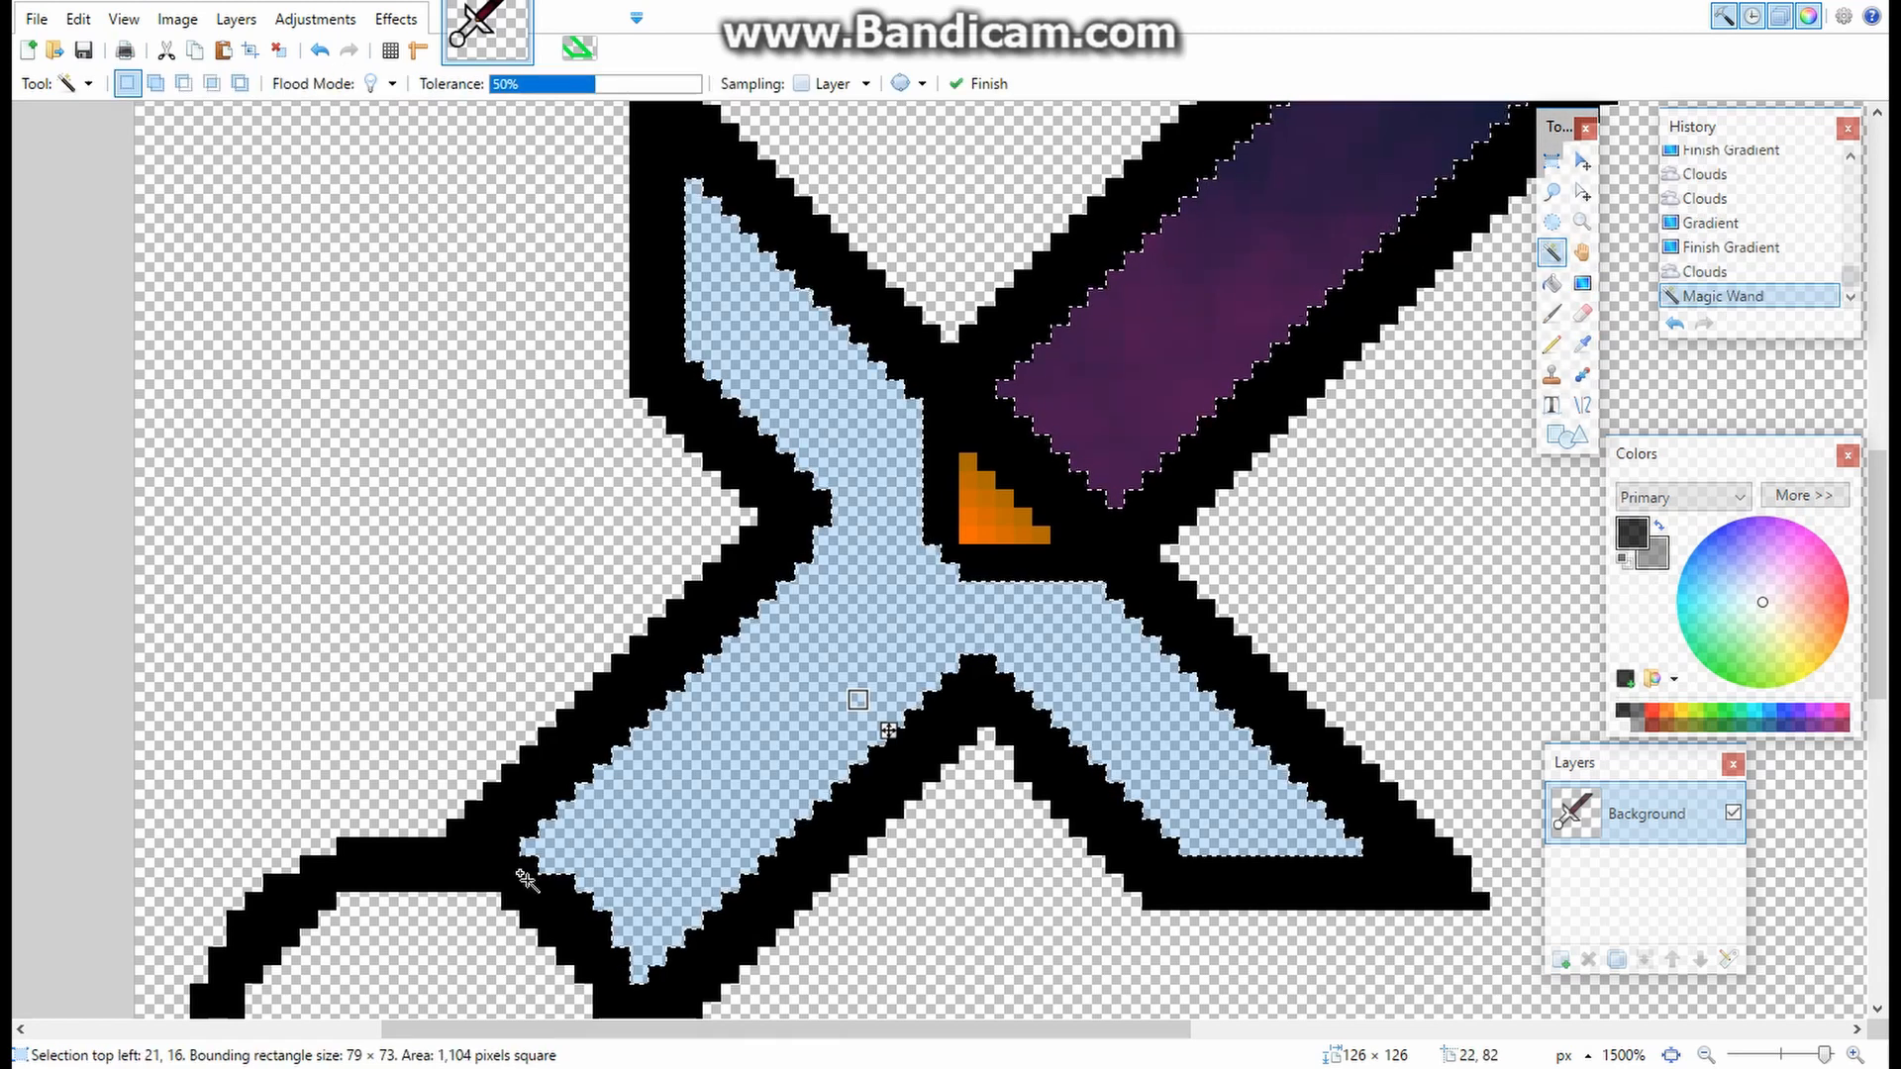
ctrl+click(525, 897)
scroll(479, 793, down, 2)
scroll(509, 776, down, 2)
click(432, 894)
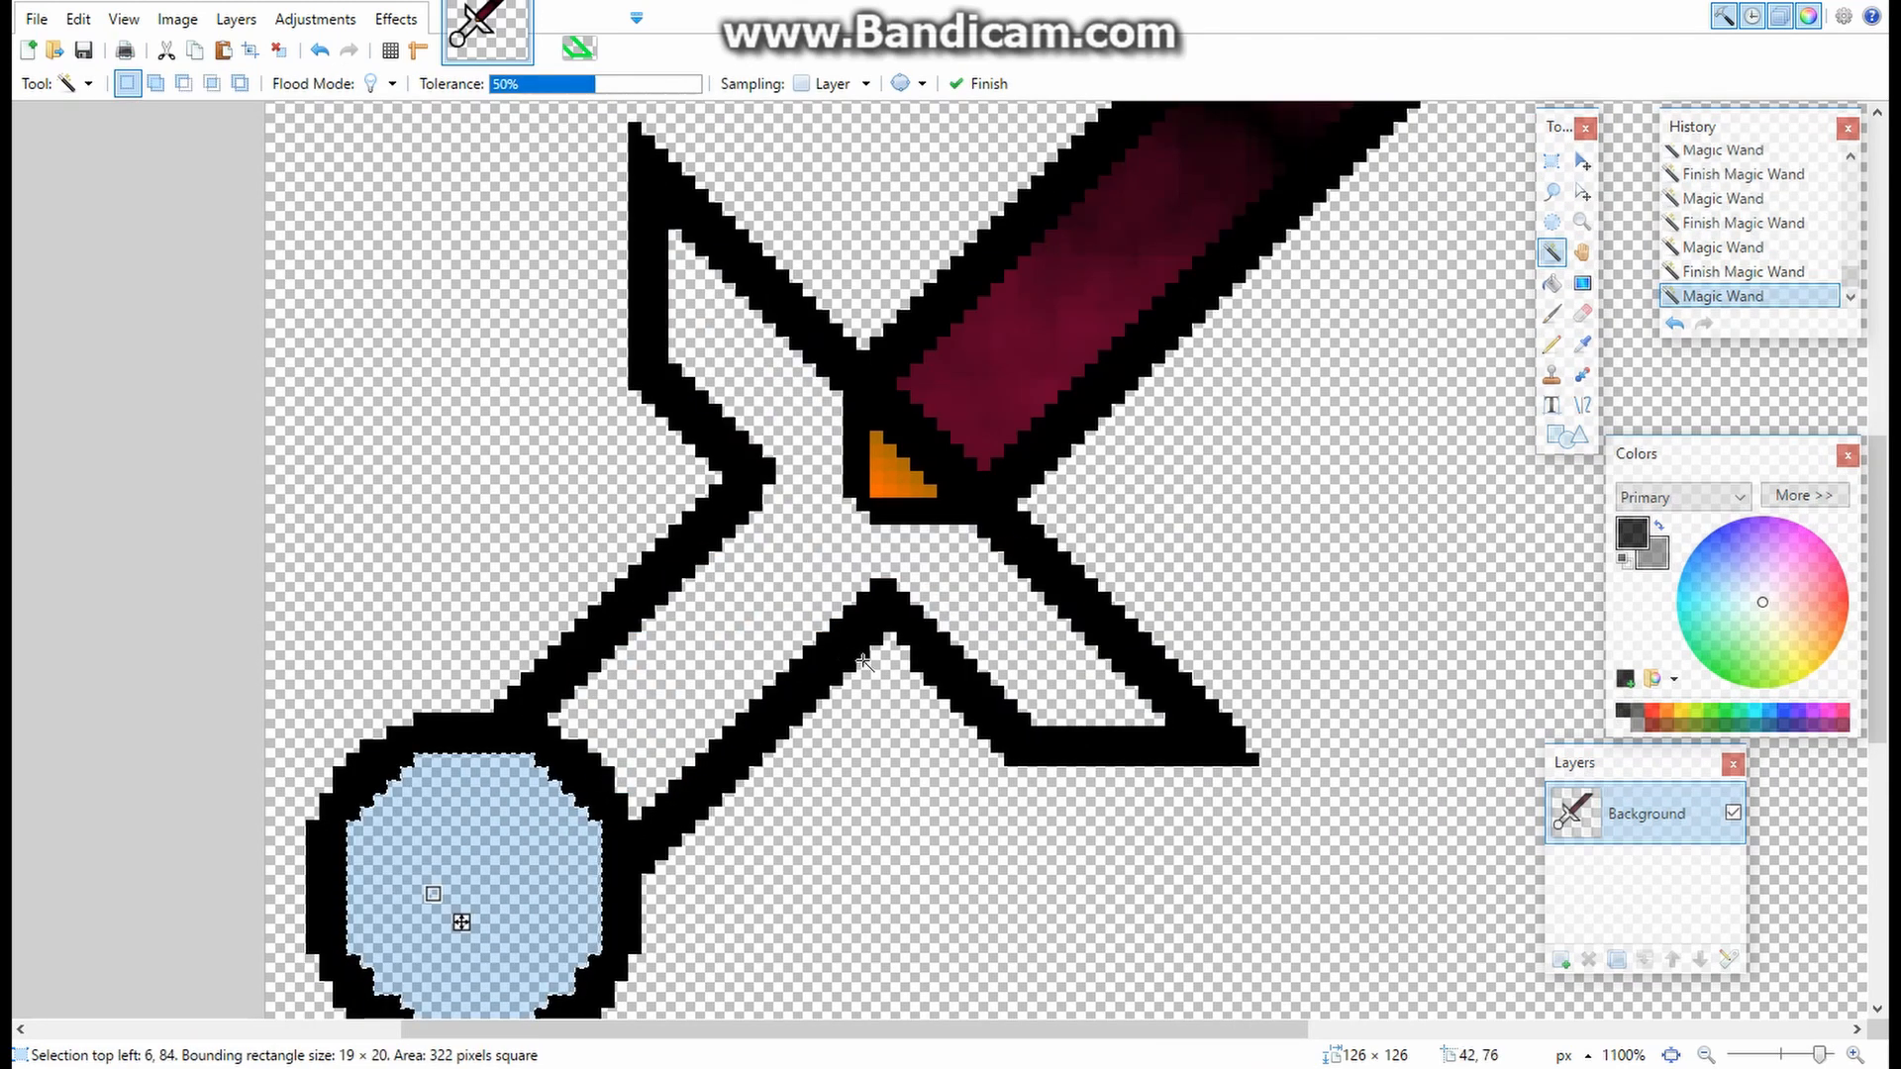
ctrl+click(661, 746)
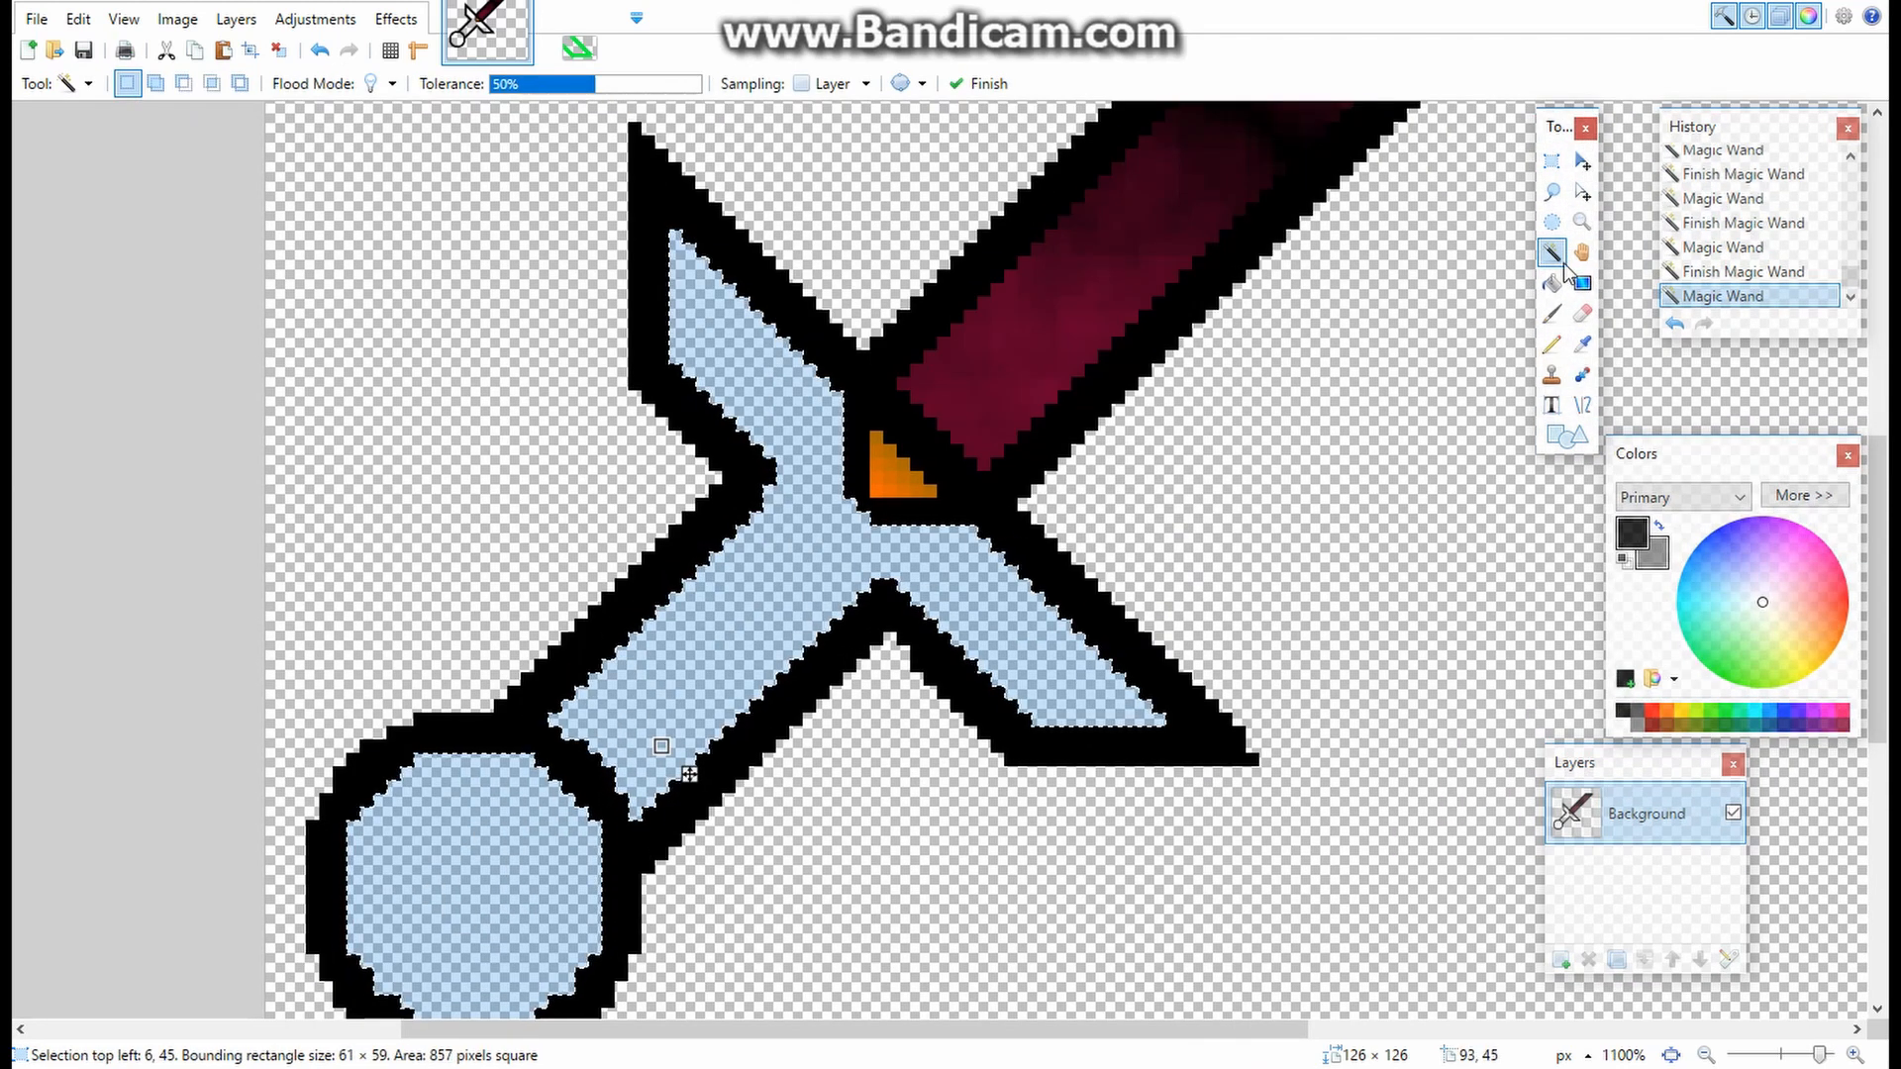
- Fill the selected hilt parts with a black-to-grey gradient running upward from the pommel, about 46 pixels long
click(1582, 283)
drag(980, 442, 295, 828)
mouse_move(365, 908)
mouse_down()
mouse_move(735, 572)
mouse_move(594, 373)
mouse_move(455, 254)
mouse_move(450, 292)
mouse_up()
scroll(1070, 679, down, 4)
scroll(1070, 679, up, 1)
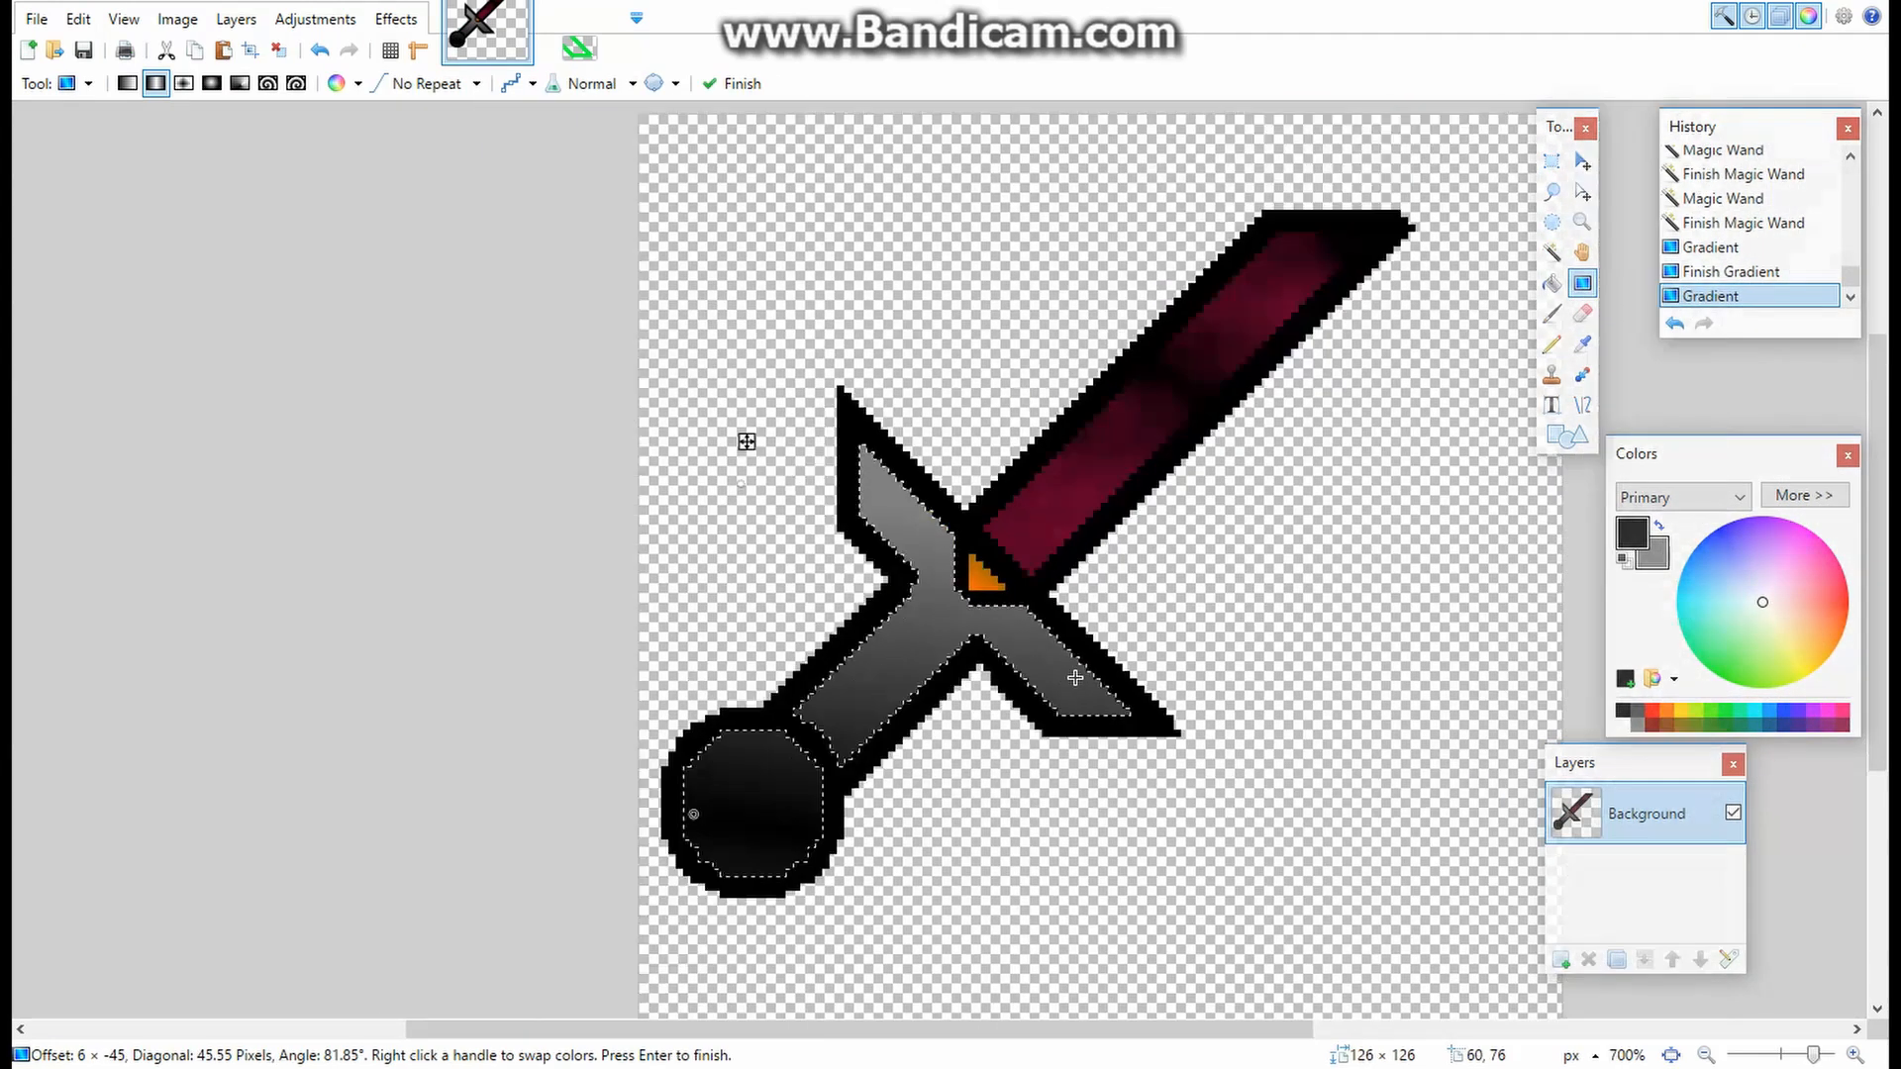
- Sample black from the outline at the blade's tip as the secondary color and switch to the Pencil tool
scroll(1279, 673, up, 3)
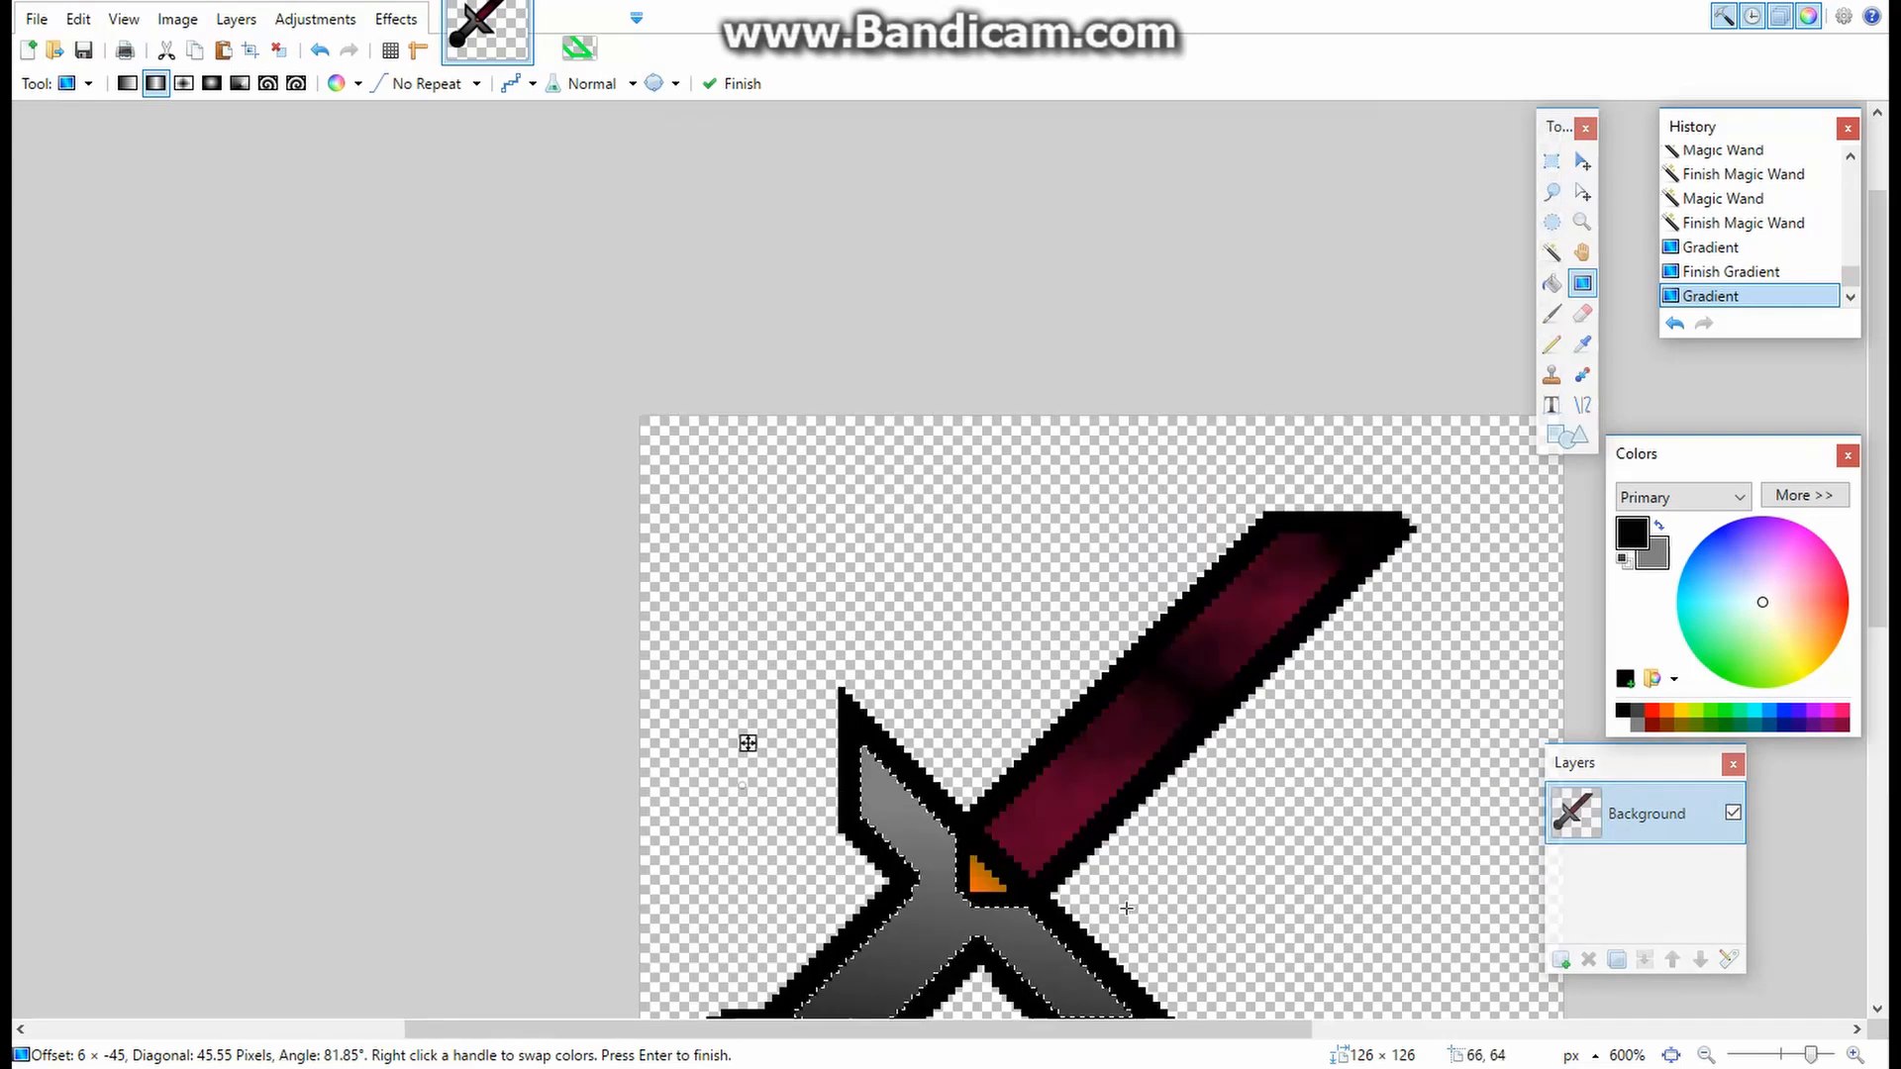
scroll(1035, 692, up, 6)
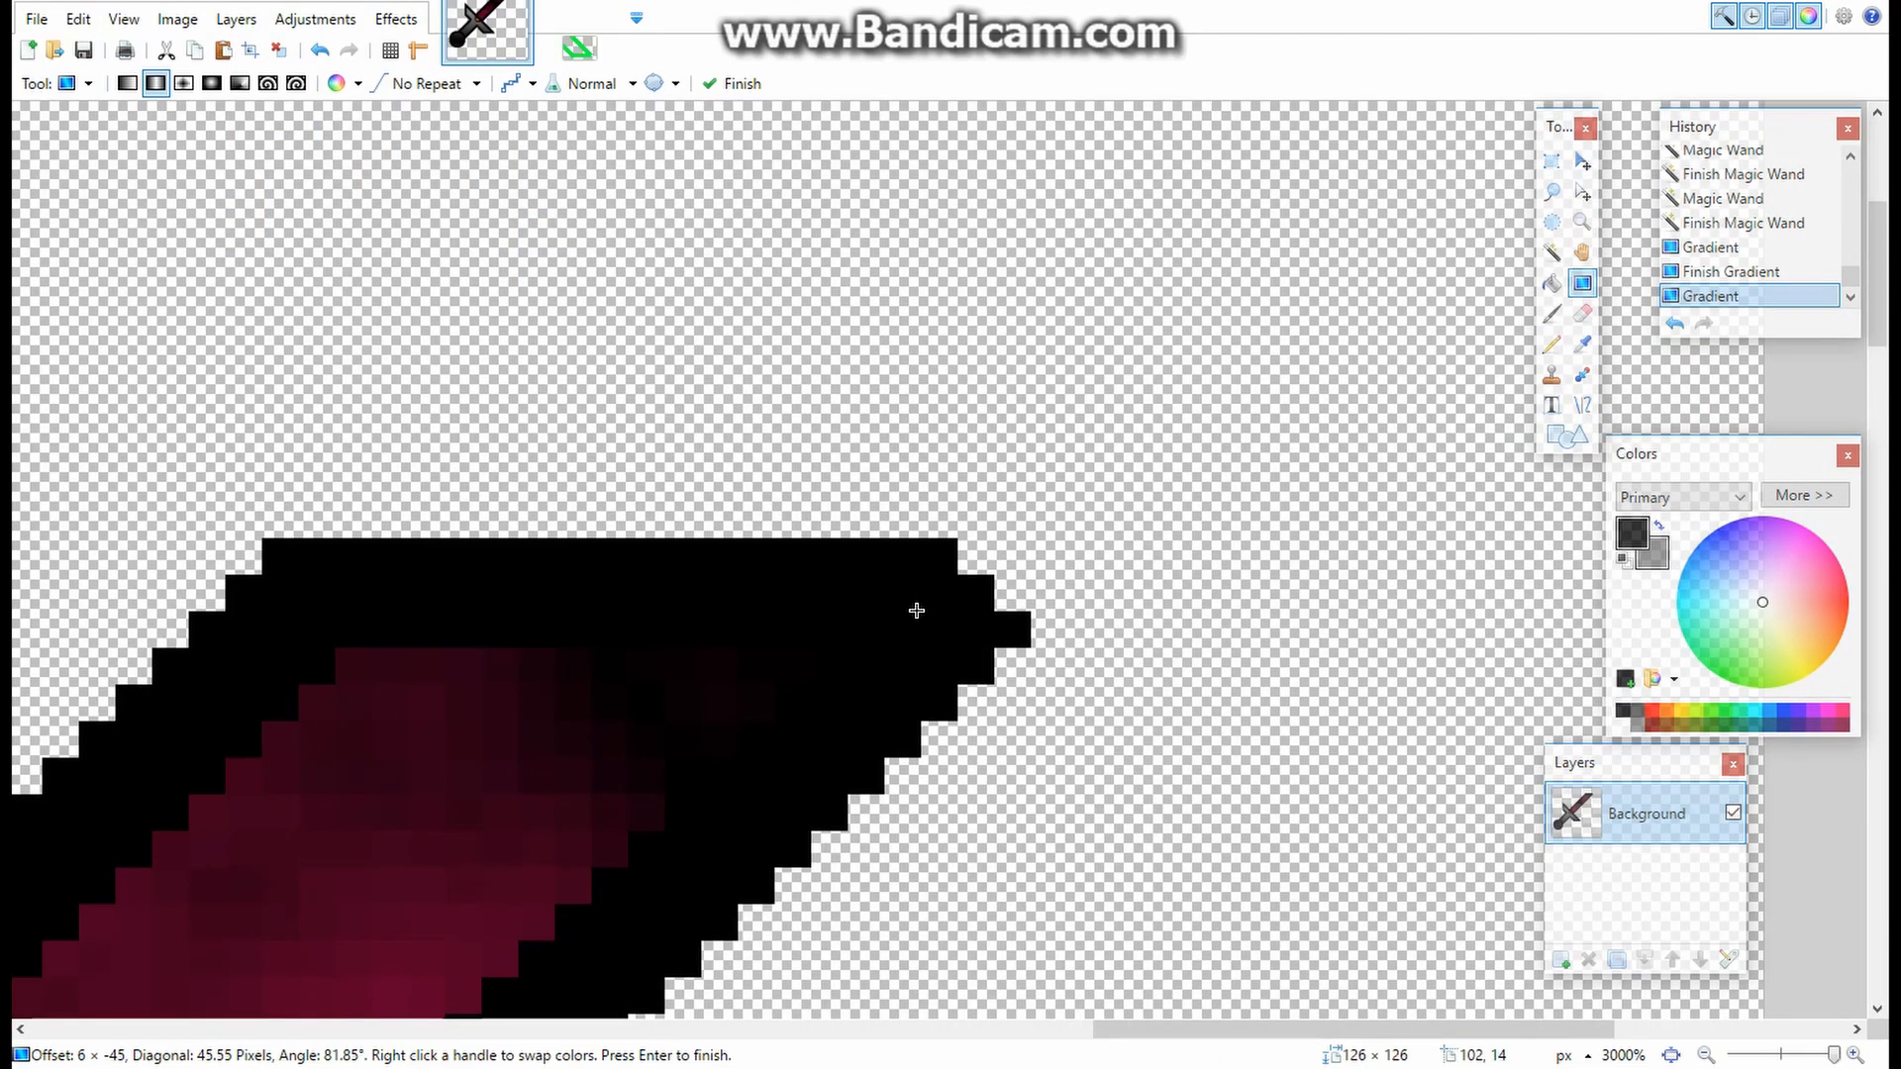
key(k)
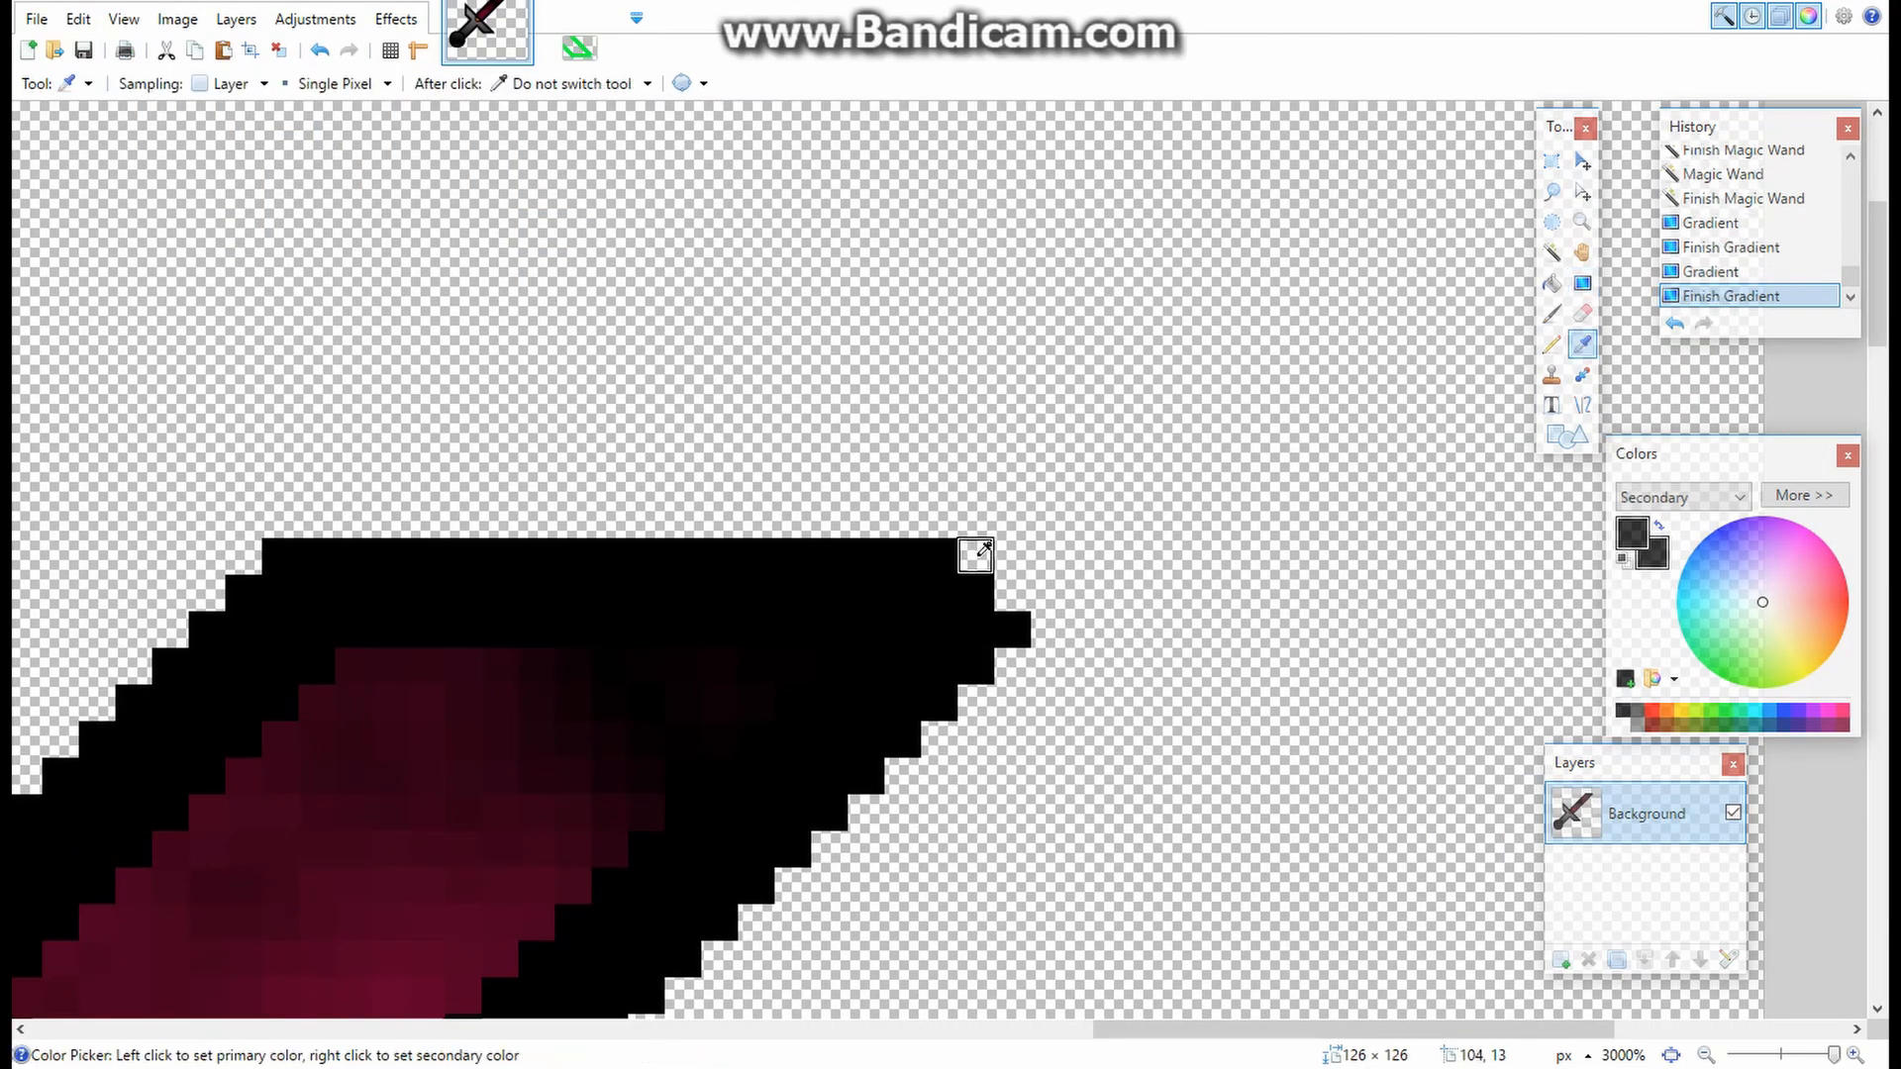
key(p)
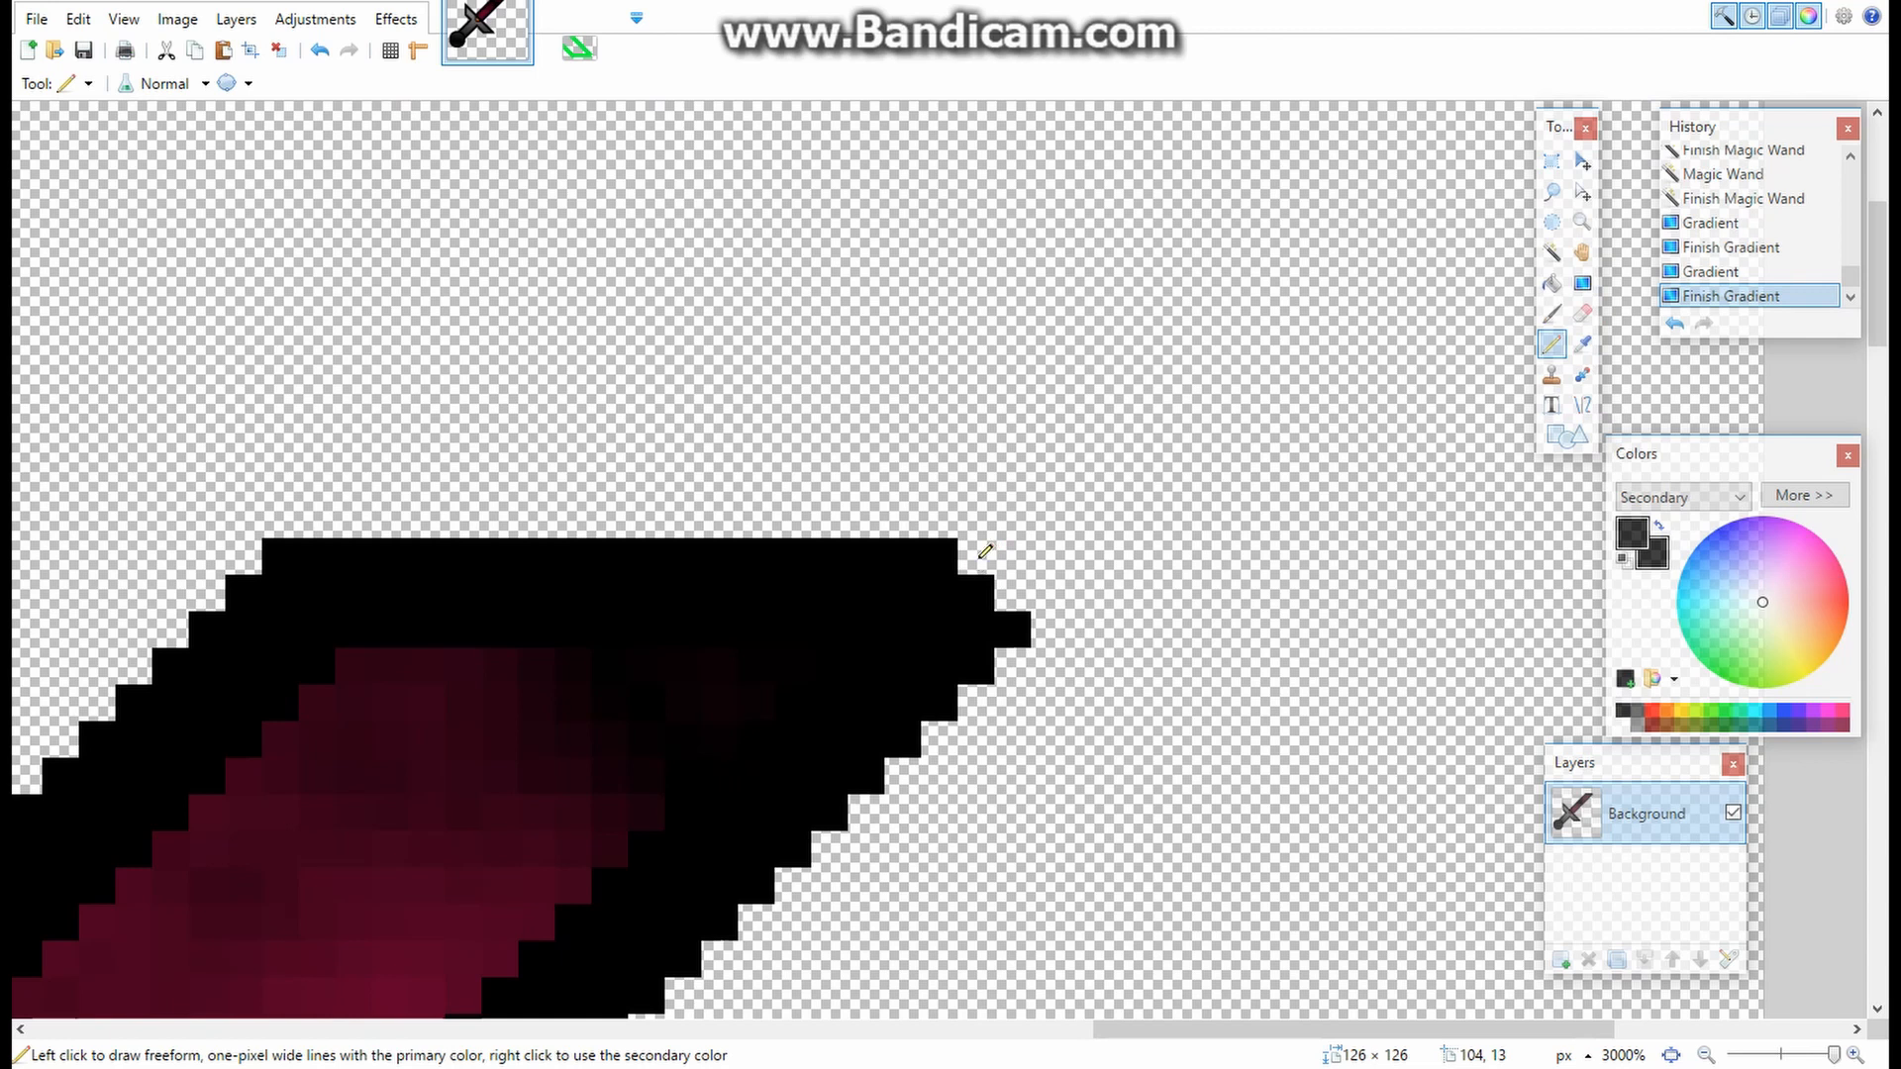
key(k)
key(p)
click(204, 88)
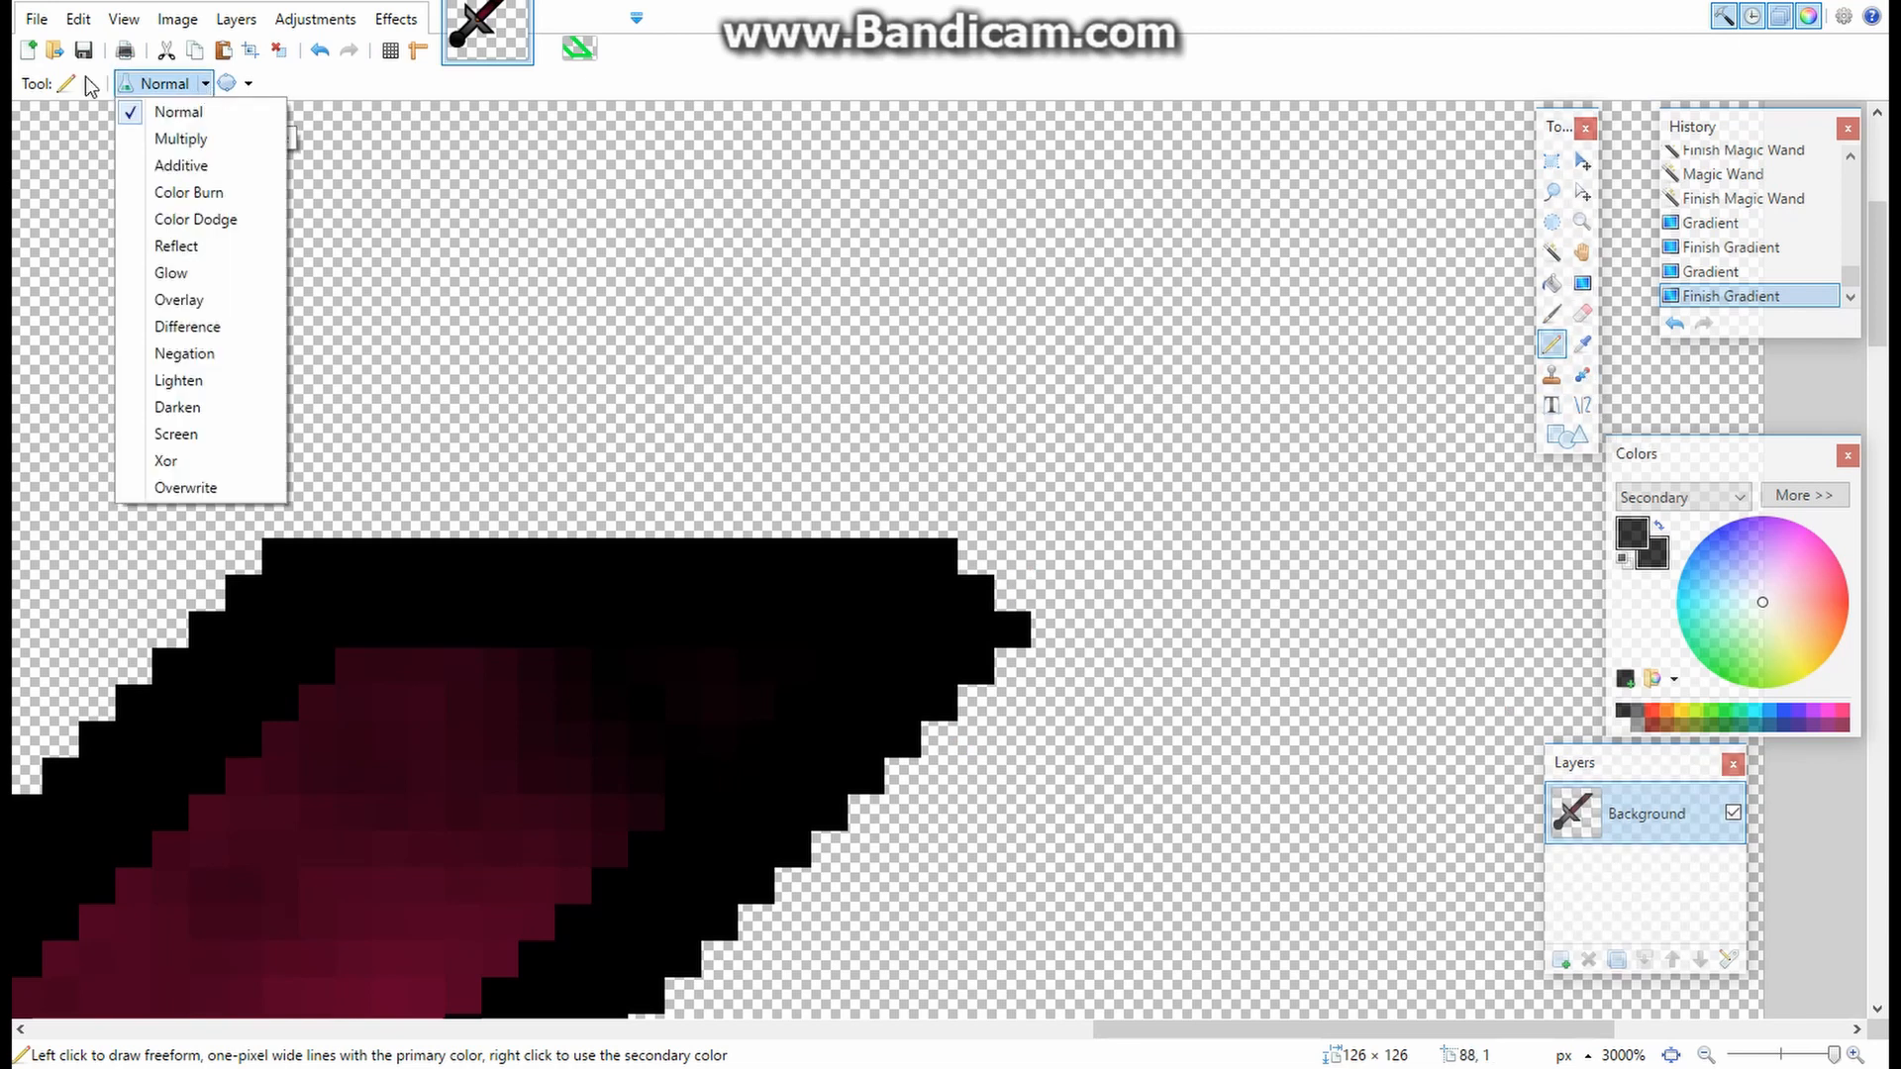
click(330, 83)
click(1628, 535)
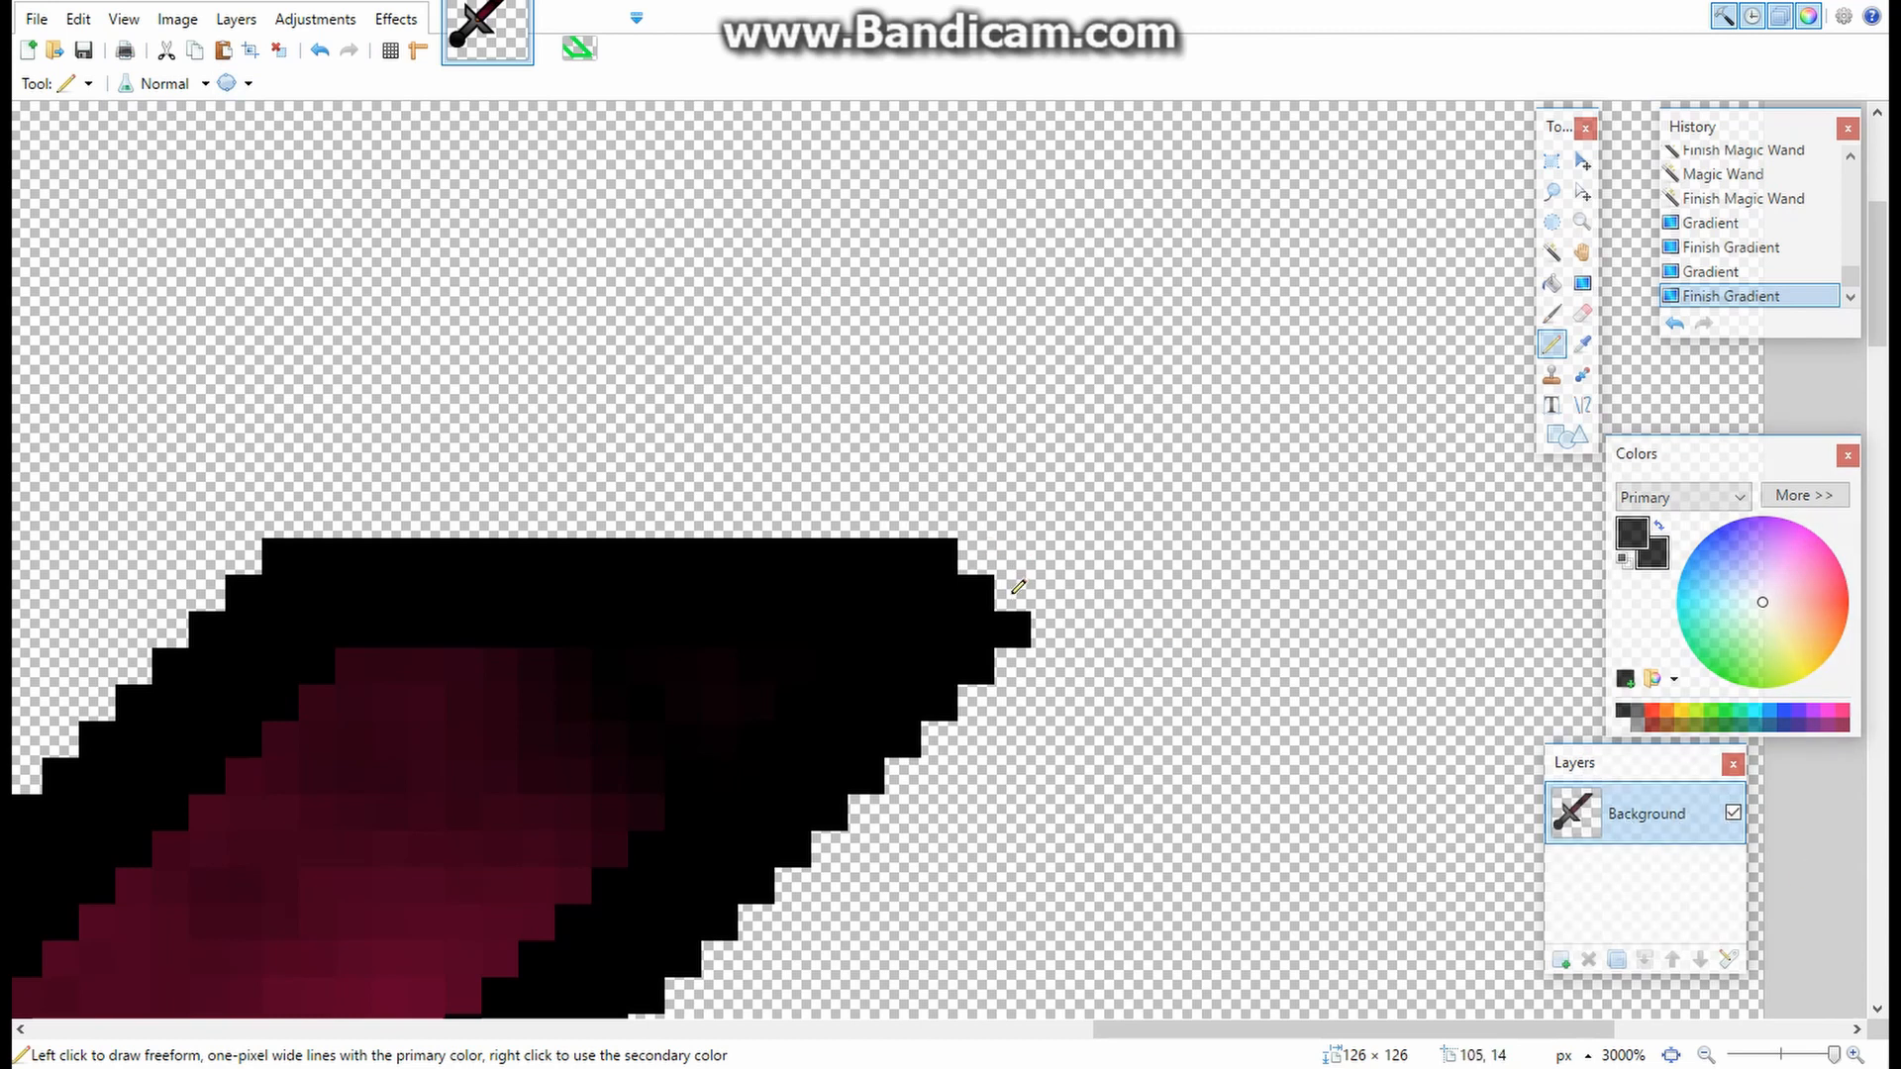
- Deselect the hilt parts and fill in the missing outline pixels at the blade's tip corner with the black Pencil
scroll(846, 591, down, 5)
scroll(679, 607, down, 5)
click(1552, 161)
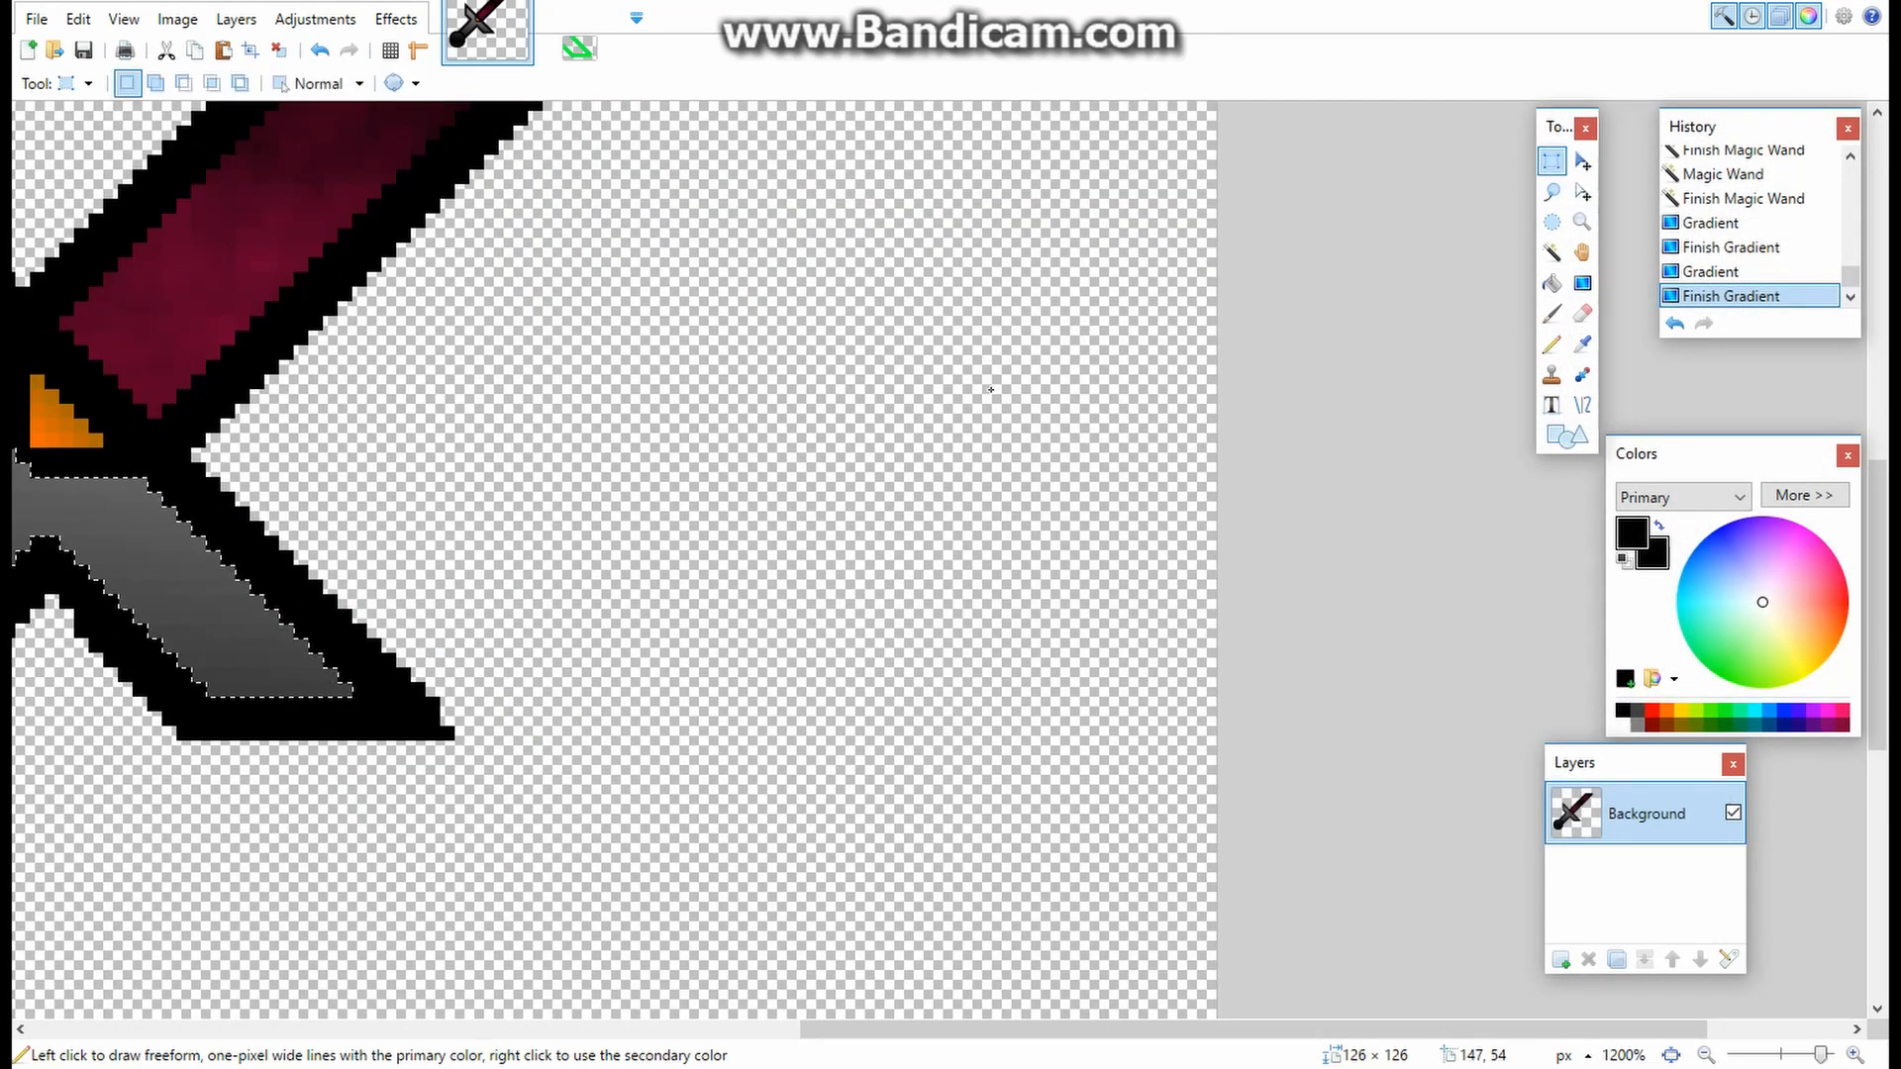
click(1158, 376)
scroll(1137, 381, up, 5)
scroll(858, 429, up, 5)
key(p)
drag(614, 226, 641, 258)
click(672, 224)
scroll(681, 325, down, 5)
drag(1026, 1032, 412, 1032)
scroll(1032, 899, down, 4)
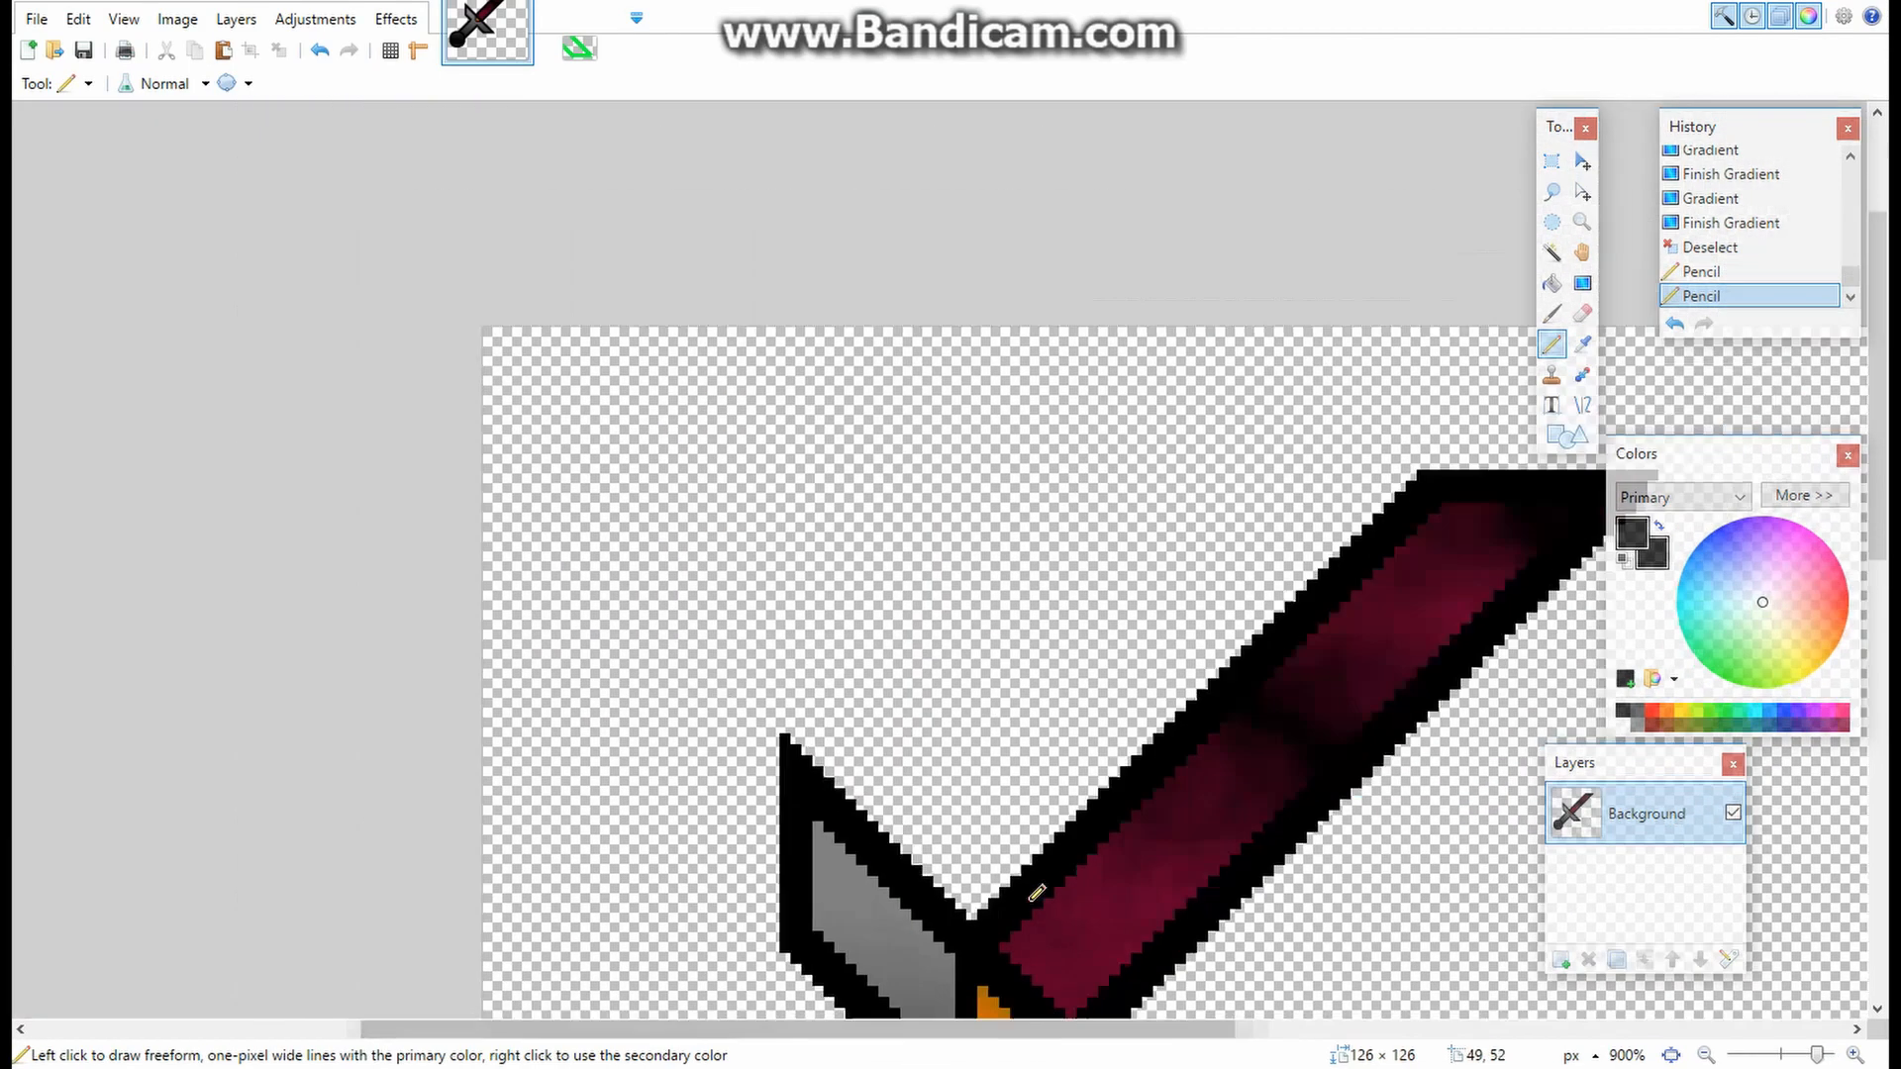
scroll(1064, 879, down, 5)
scroll(1119, 752, up, 3)
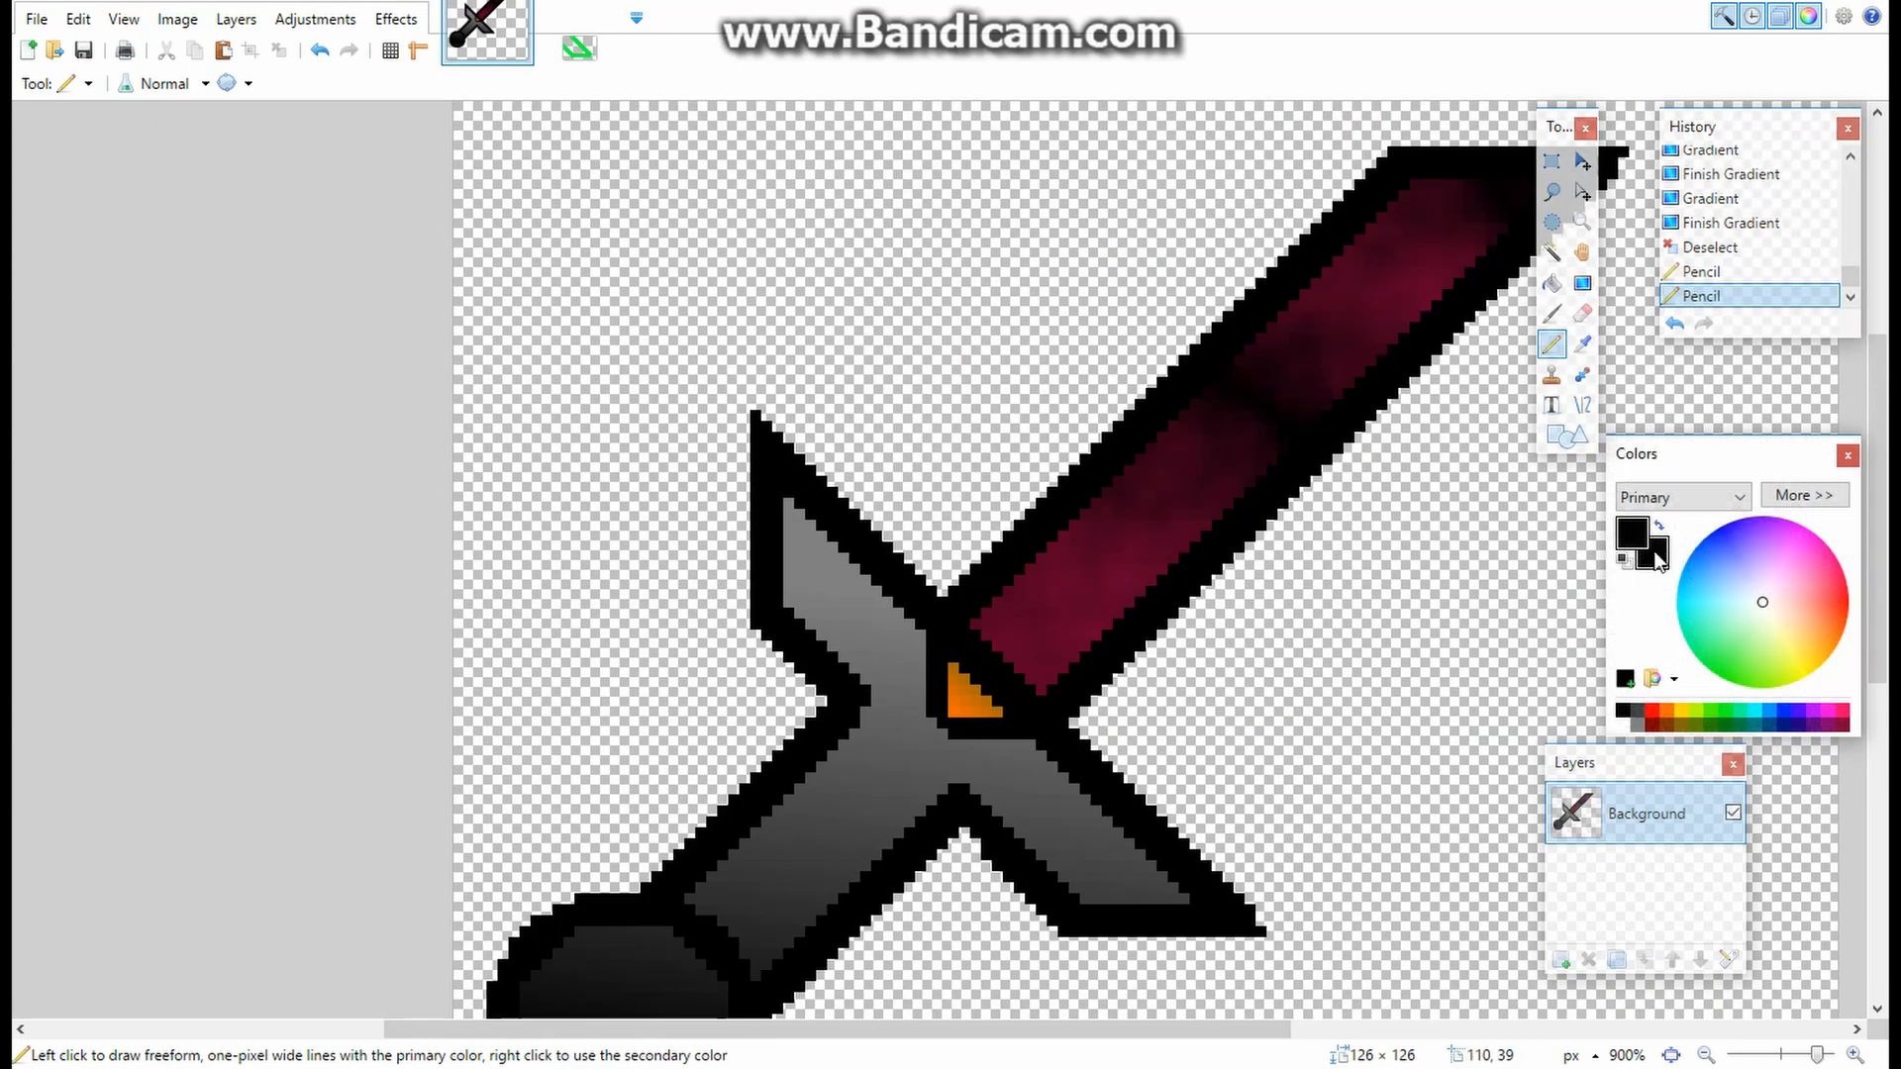
- Try a gradient running diagonally down from the blade's base across the hilt with nothing selected, and undo it
click(1582, 283)
drag(1021, 658, 887, 769)
scroll(934, 743, down, 6)
key(ctrl+z)
- Try to select the interiors of the handle, crossguard and pommel with the Magic Wand at 50% tolerance
scroll(799, 723, up, 8)
scroll(1168, 456, down, 2)
scroll(1168, 457, up, 1)
key(s)
key(s)
key(s)
key(s)
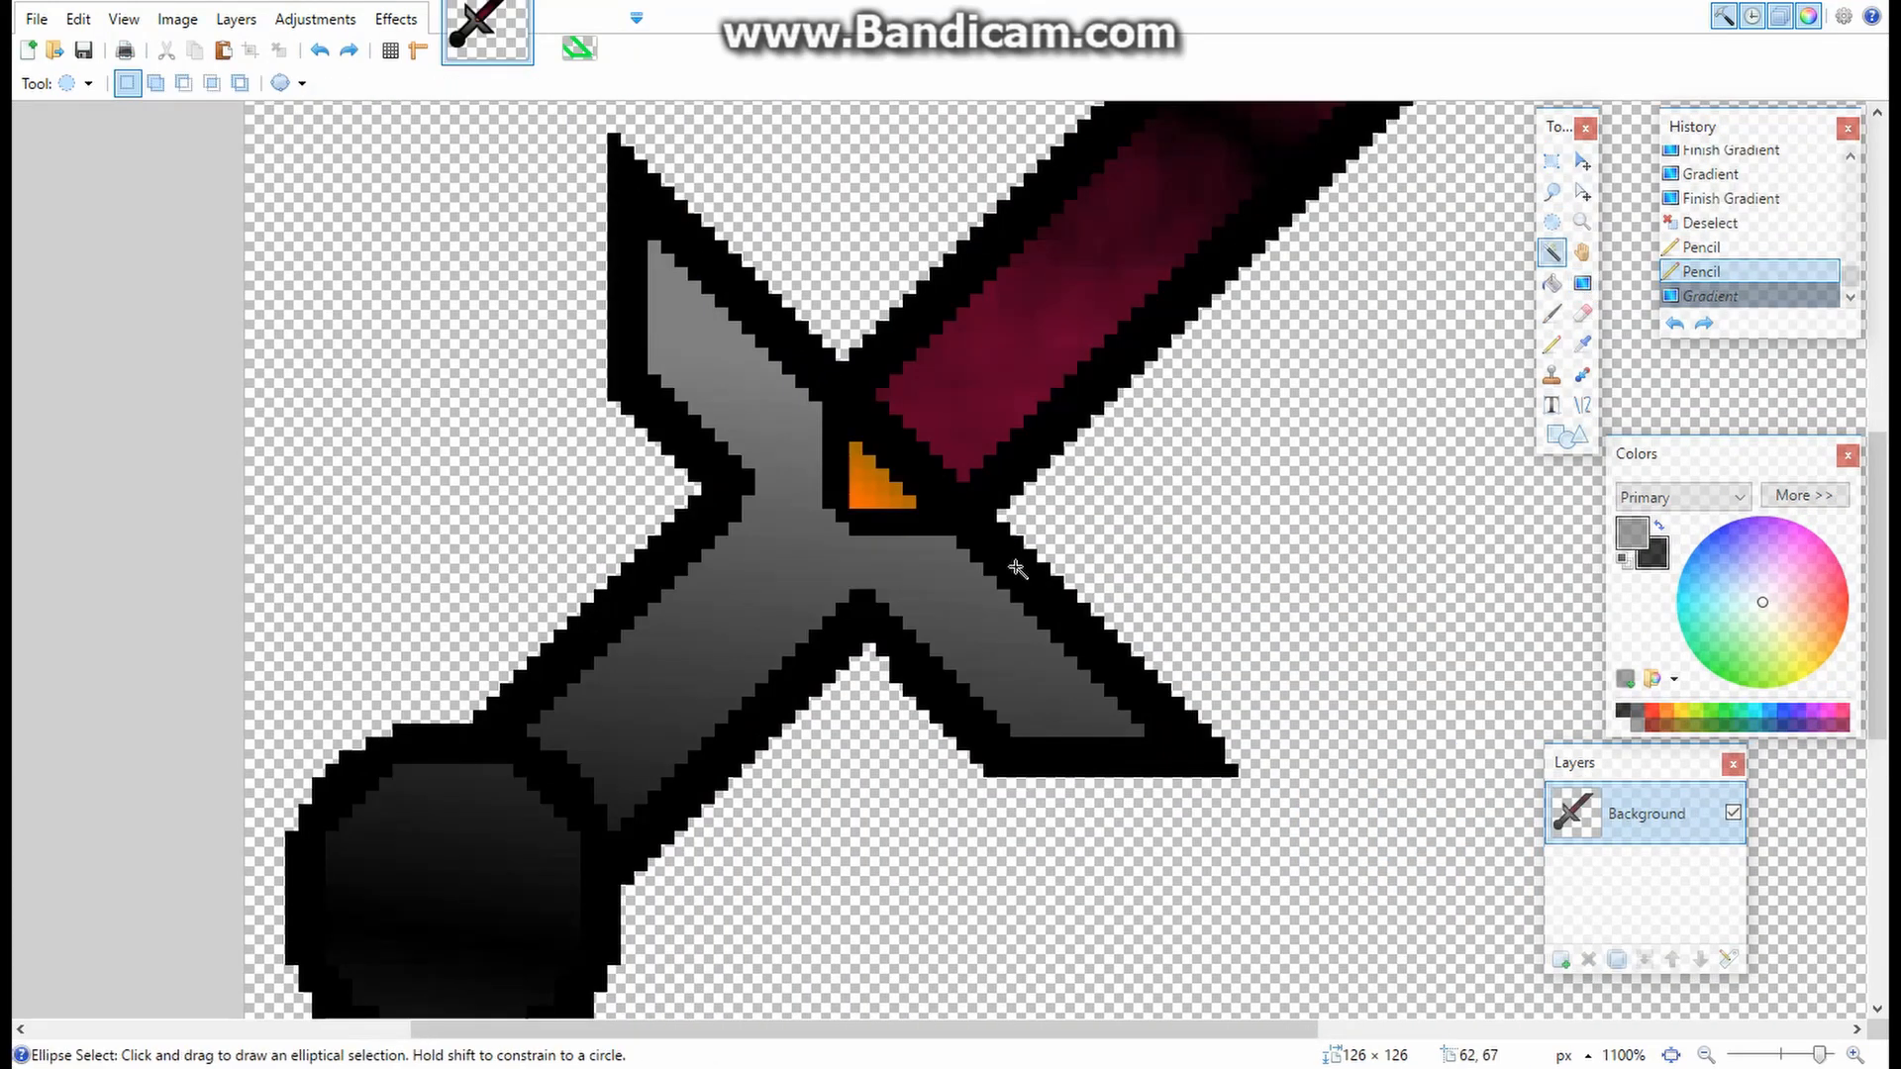
click(789, 596)
click(520, 837)
click(627, 701)
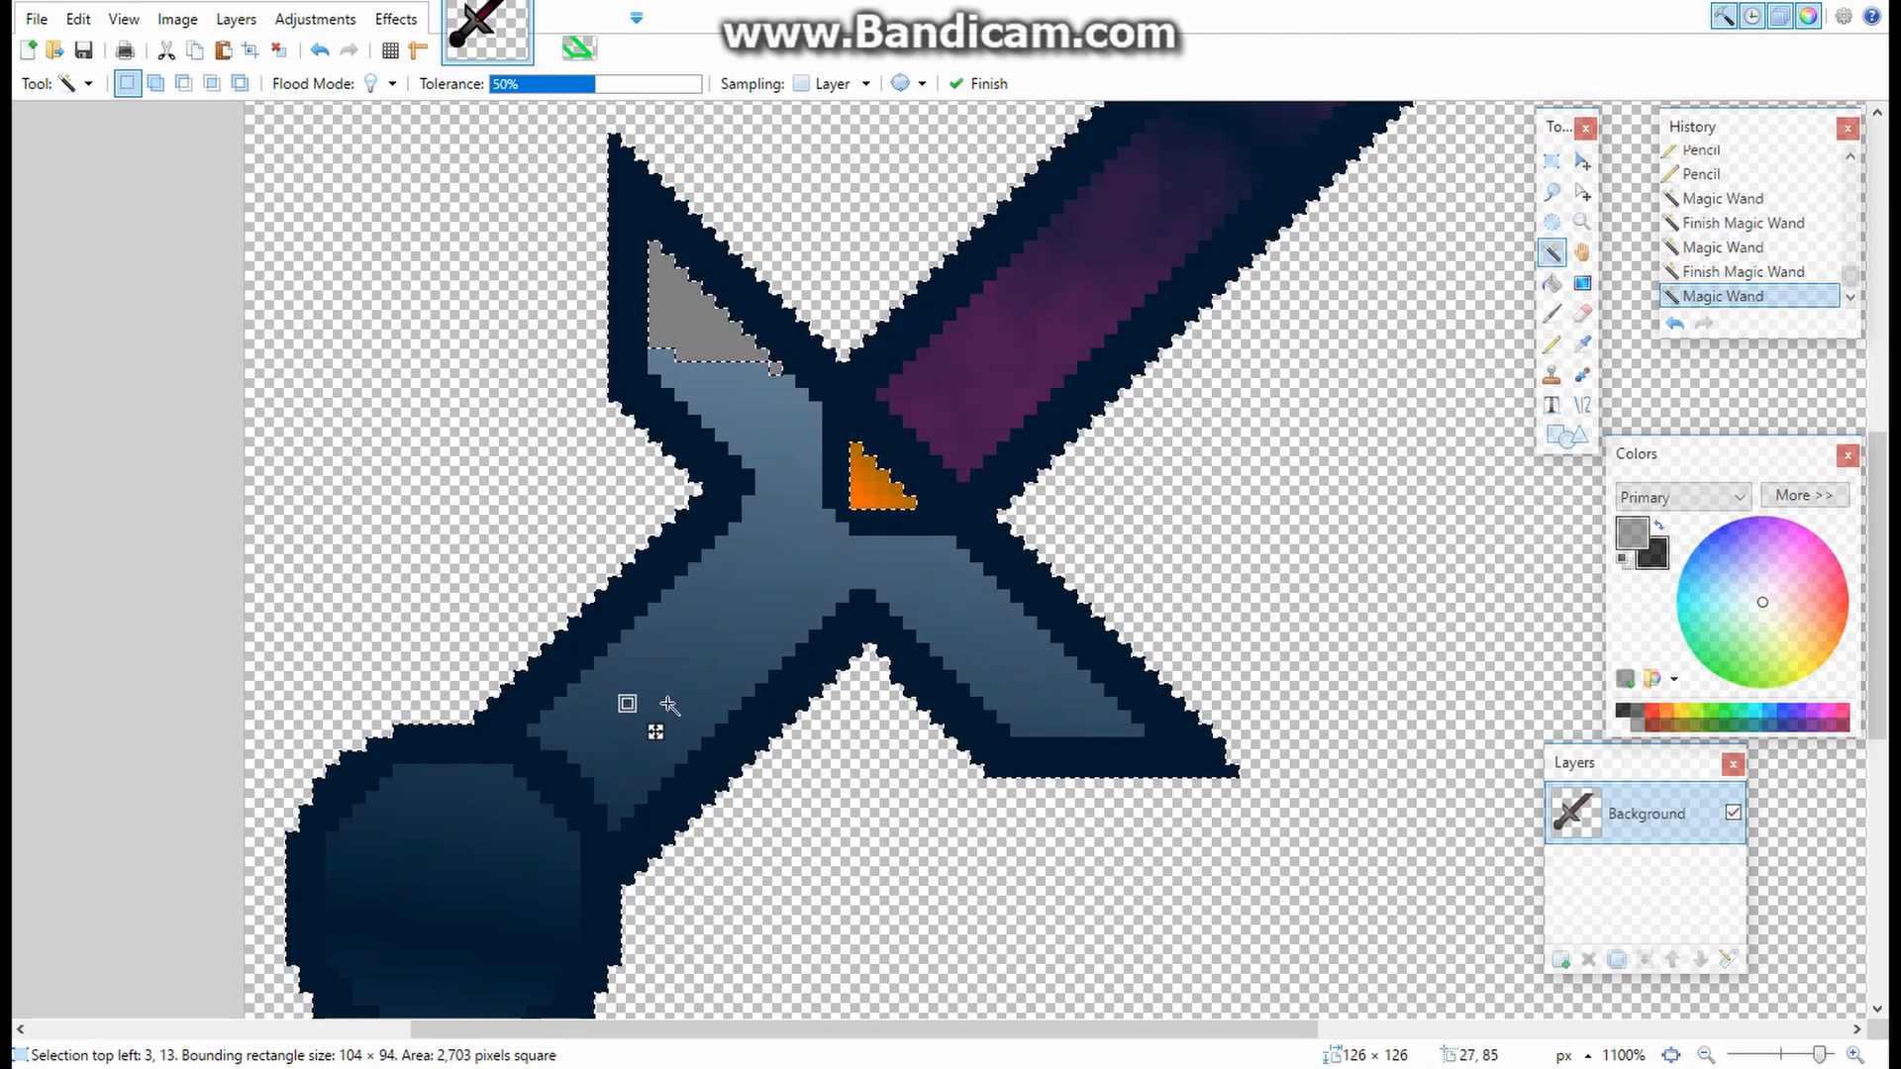
click(774, 595)
click(493, 824)
drag(493, 824, 479, 846)
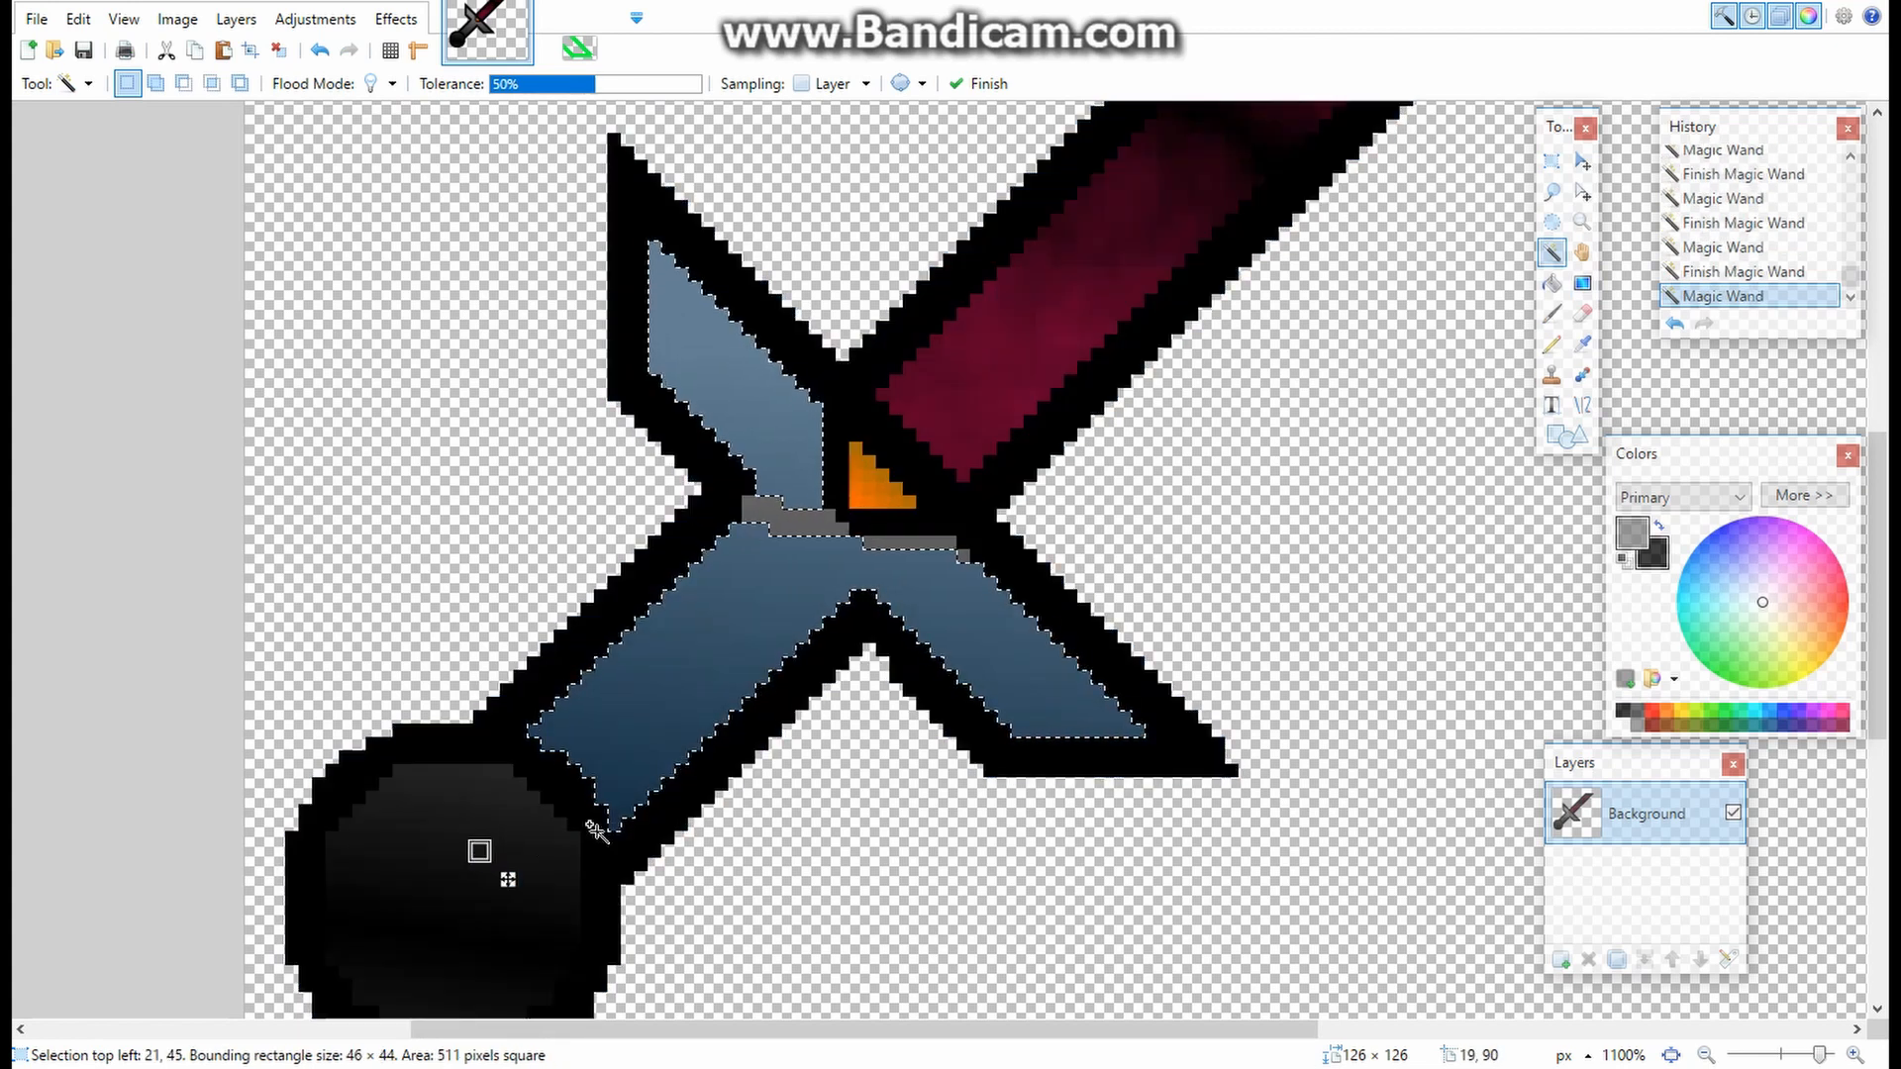
click(814, 528)
- Undo all the Magic Wand selections made on the hilt
key(ctrl+z)
key(ctrl+z)
key(ctrl+z)
key(ctrl+z)
key(ctrl+z)
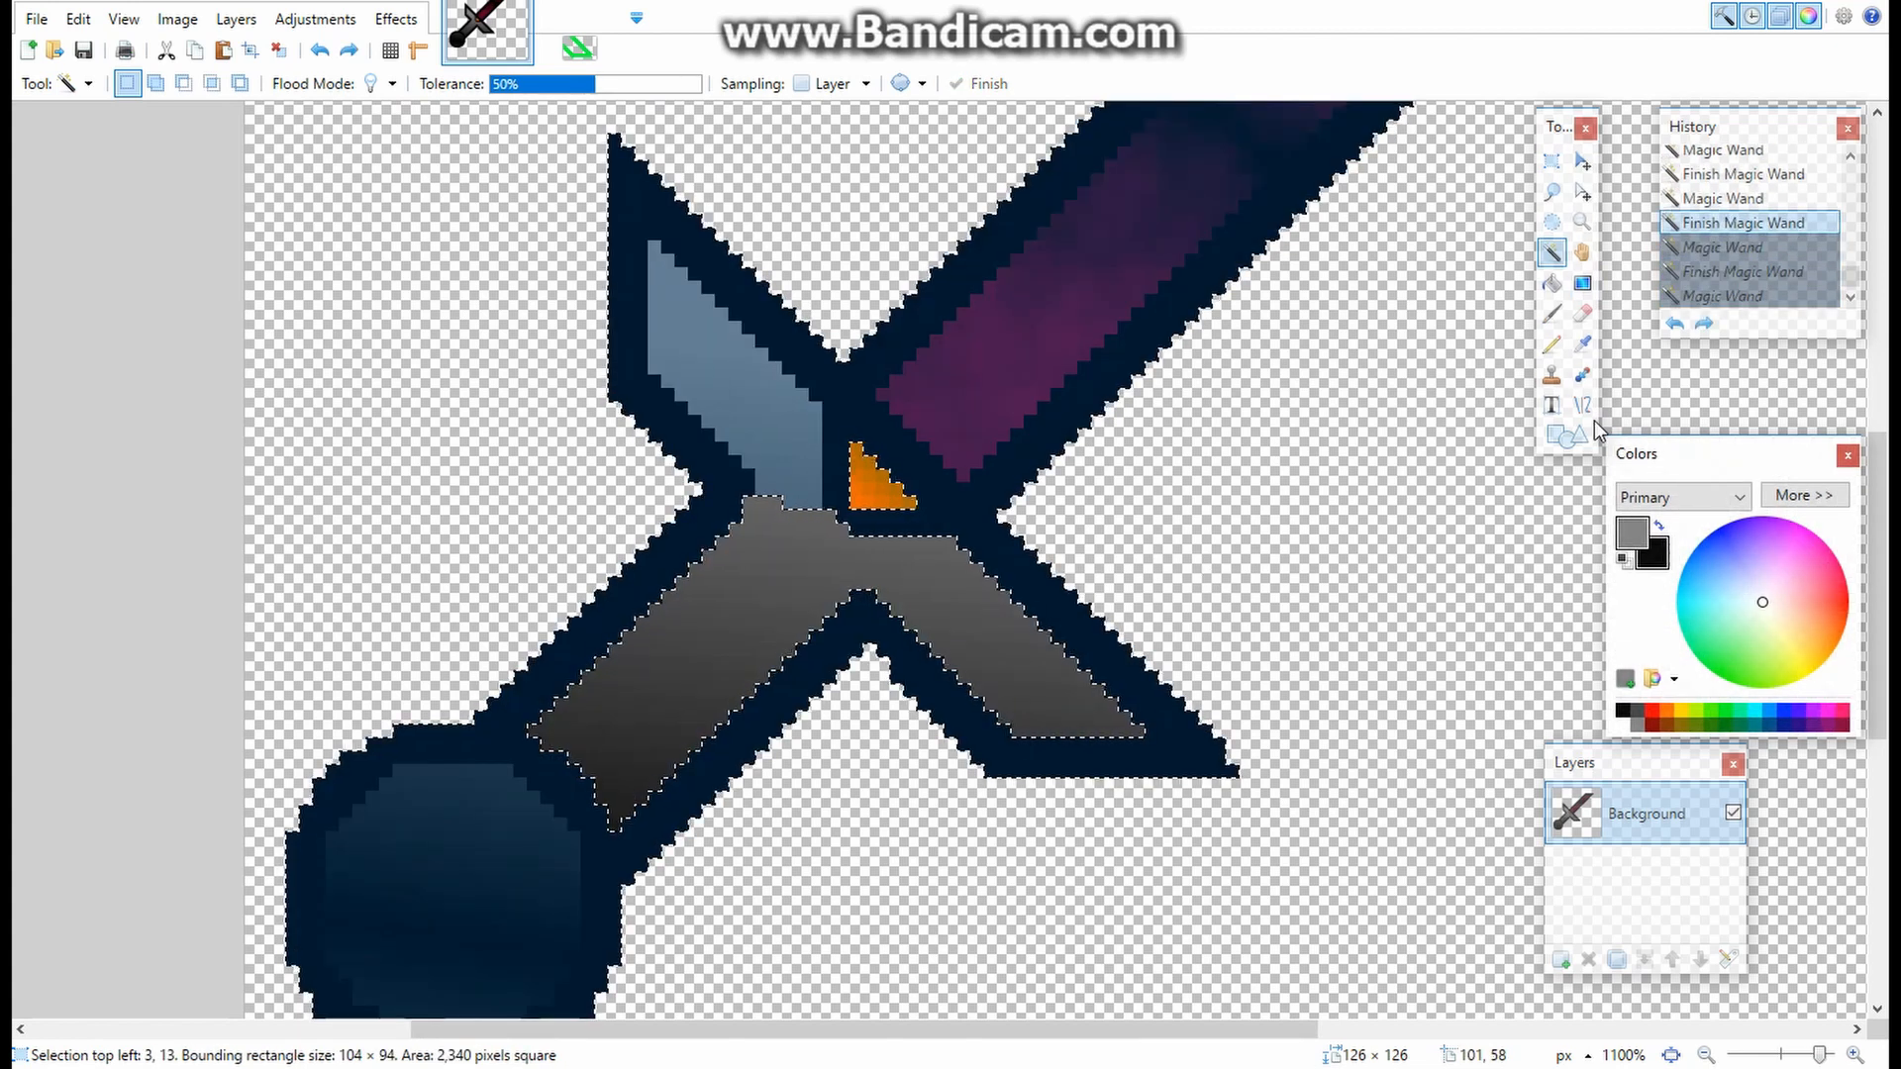
key(ctrl+z)
key(ctrl+z)
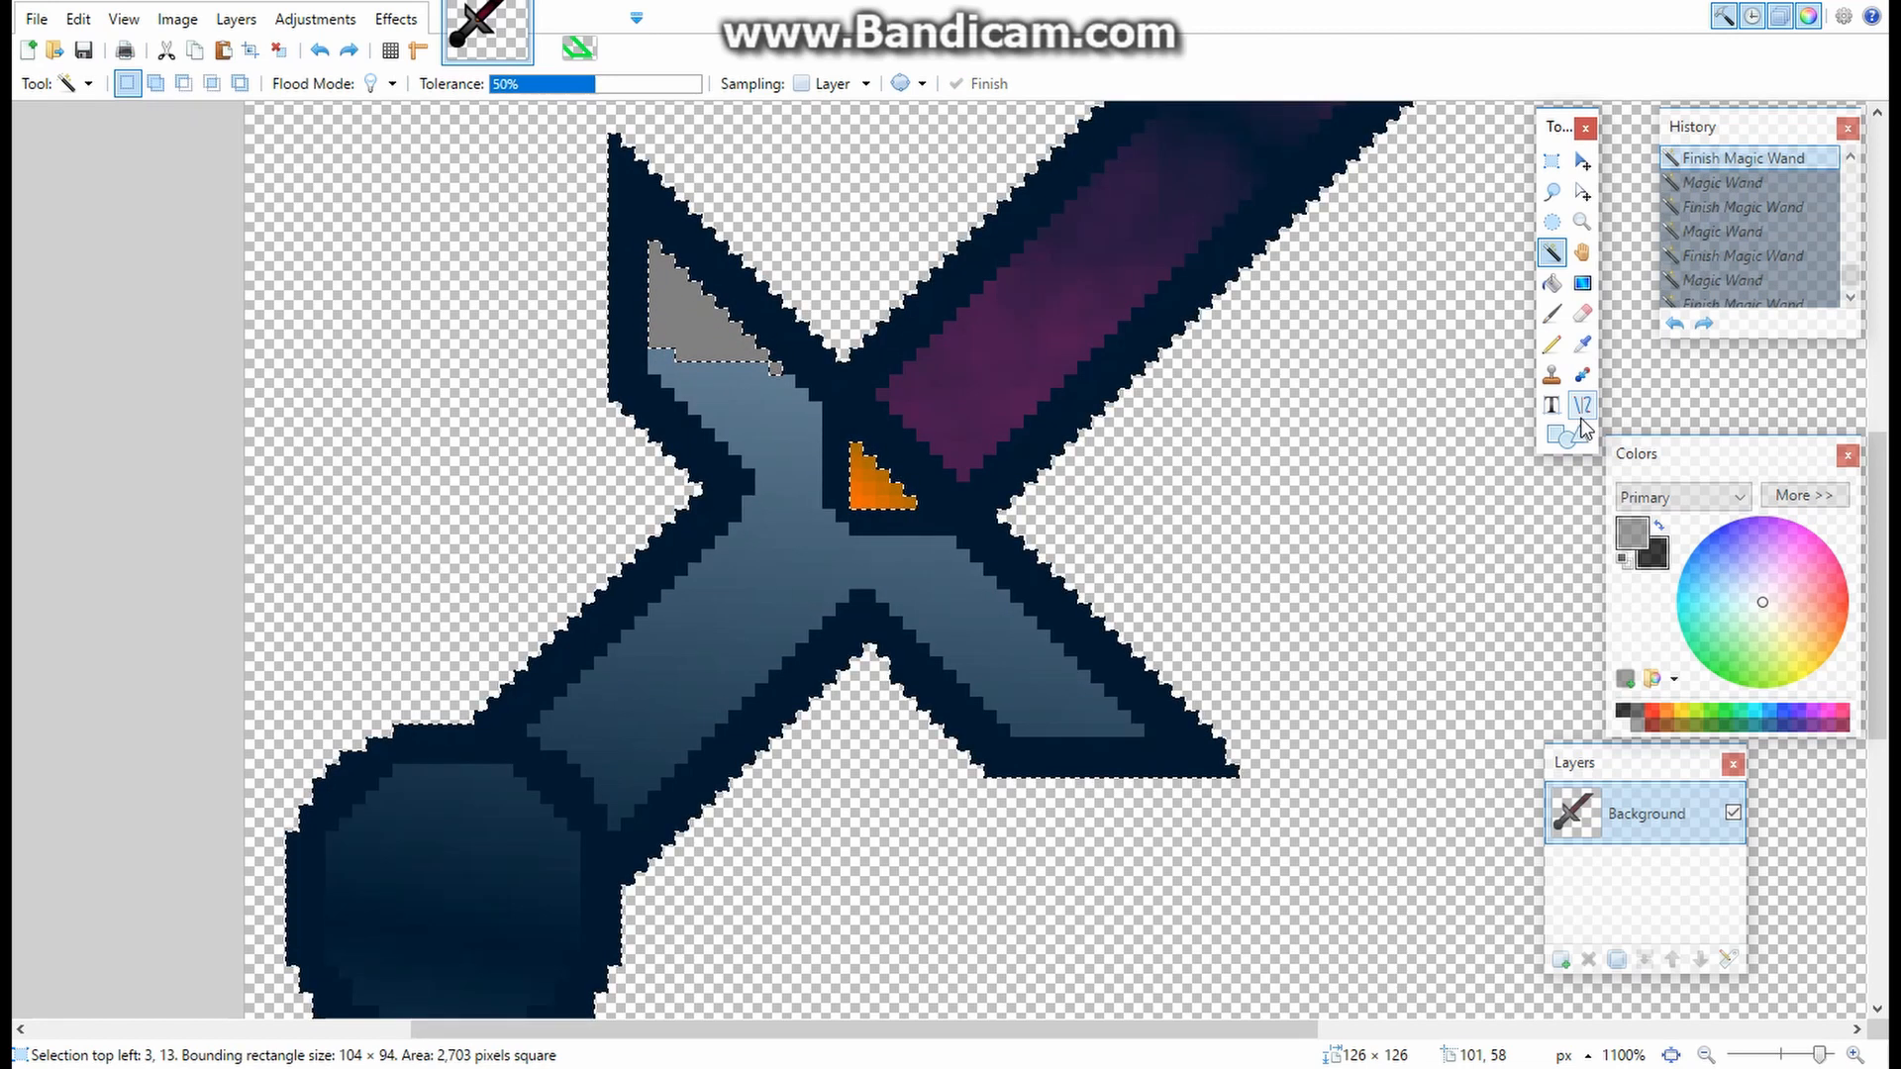
key(ctrl+z)
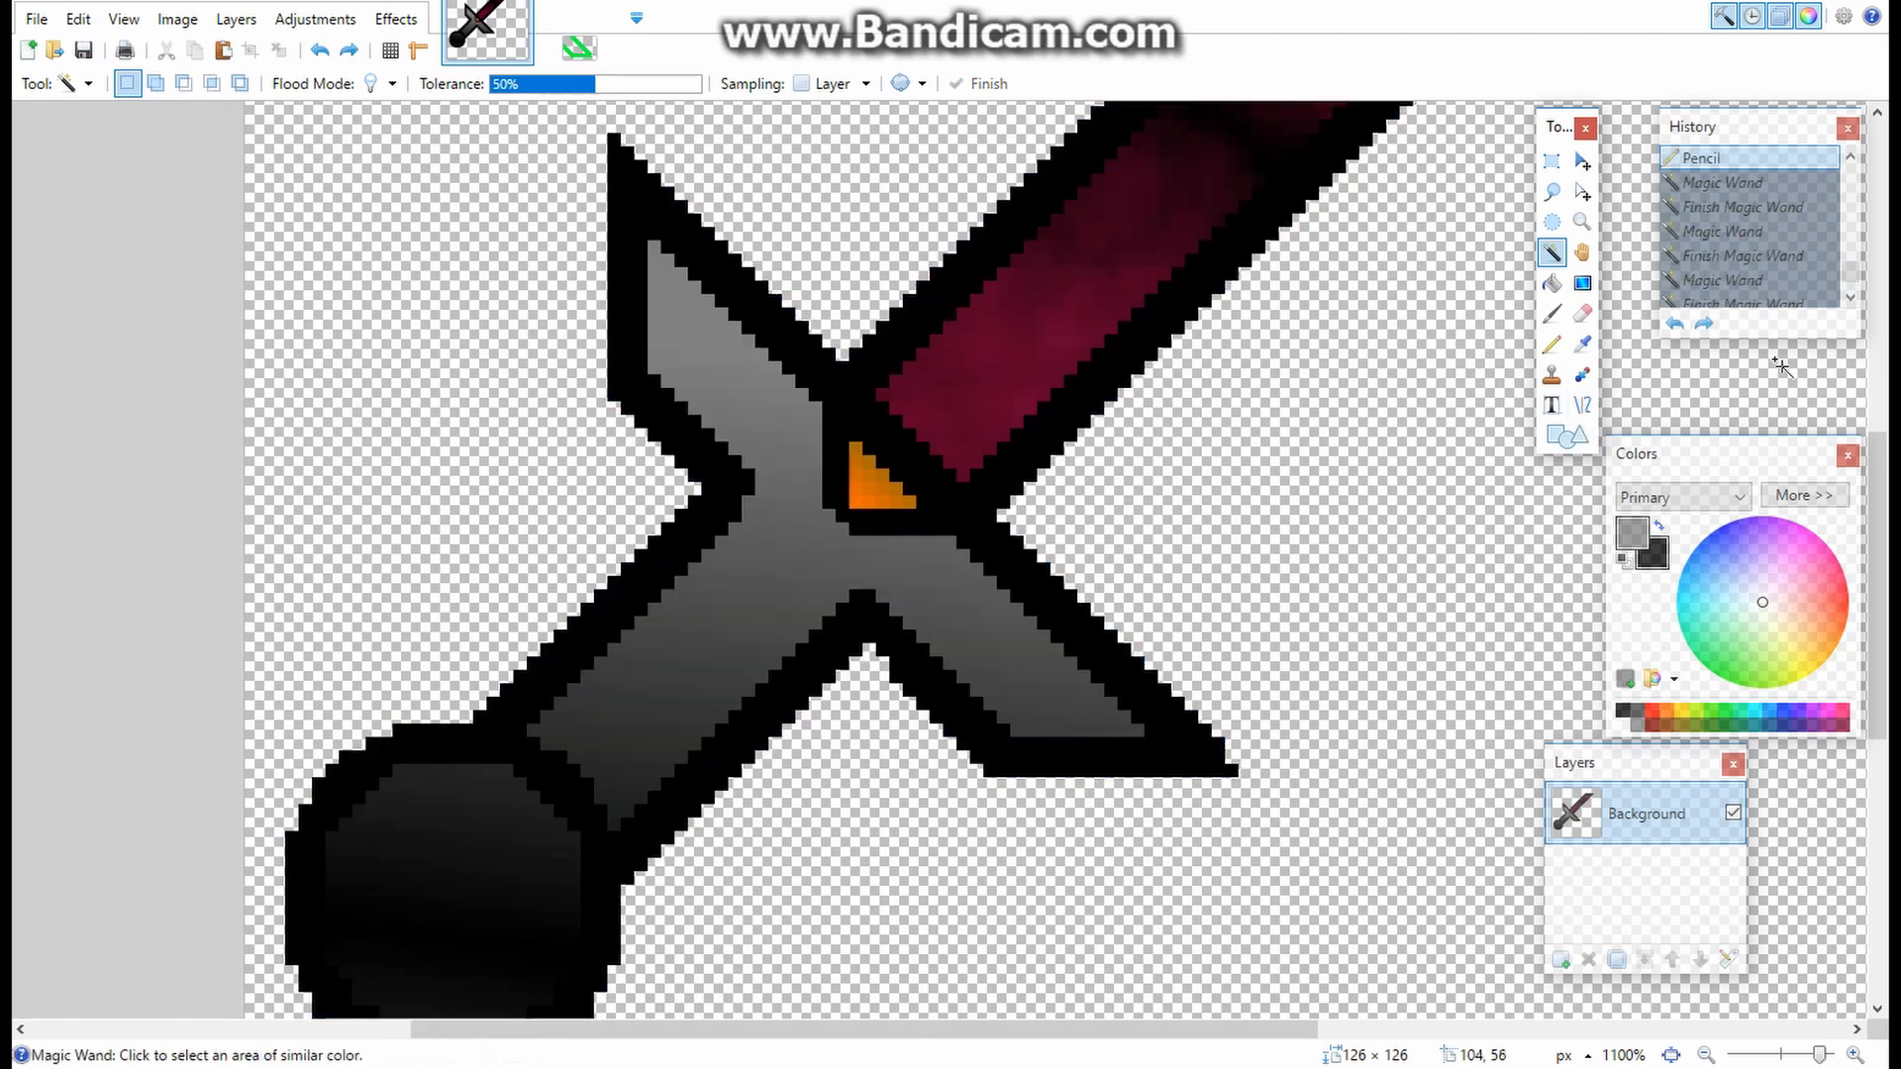
- Select the whole sword with a rectangle about 122 × 104 pixels and move it down about 17 pixels
scroll(1020, 422, down, 6)
scroll(1010, 422, up, 4)
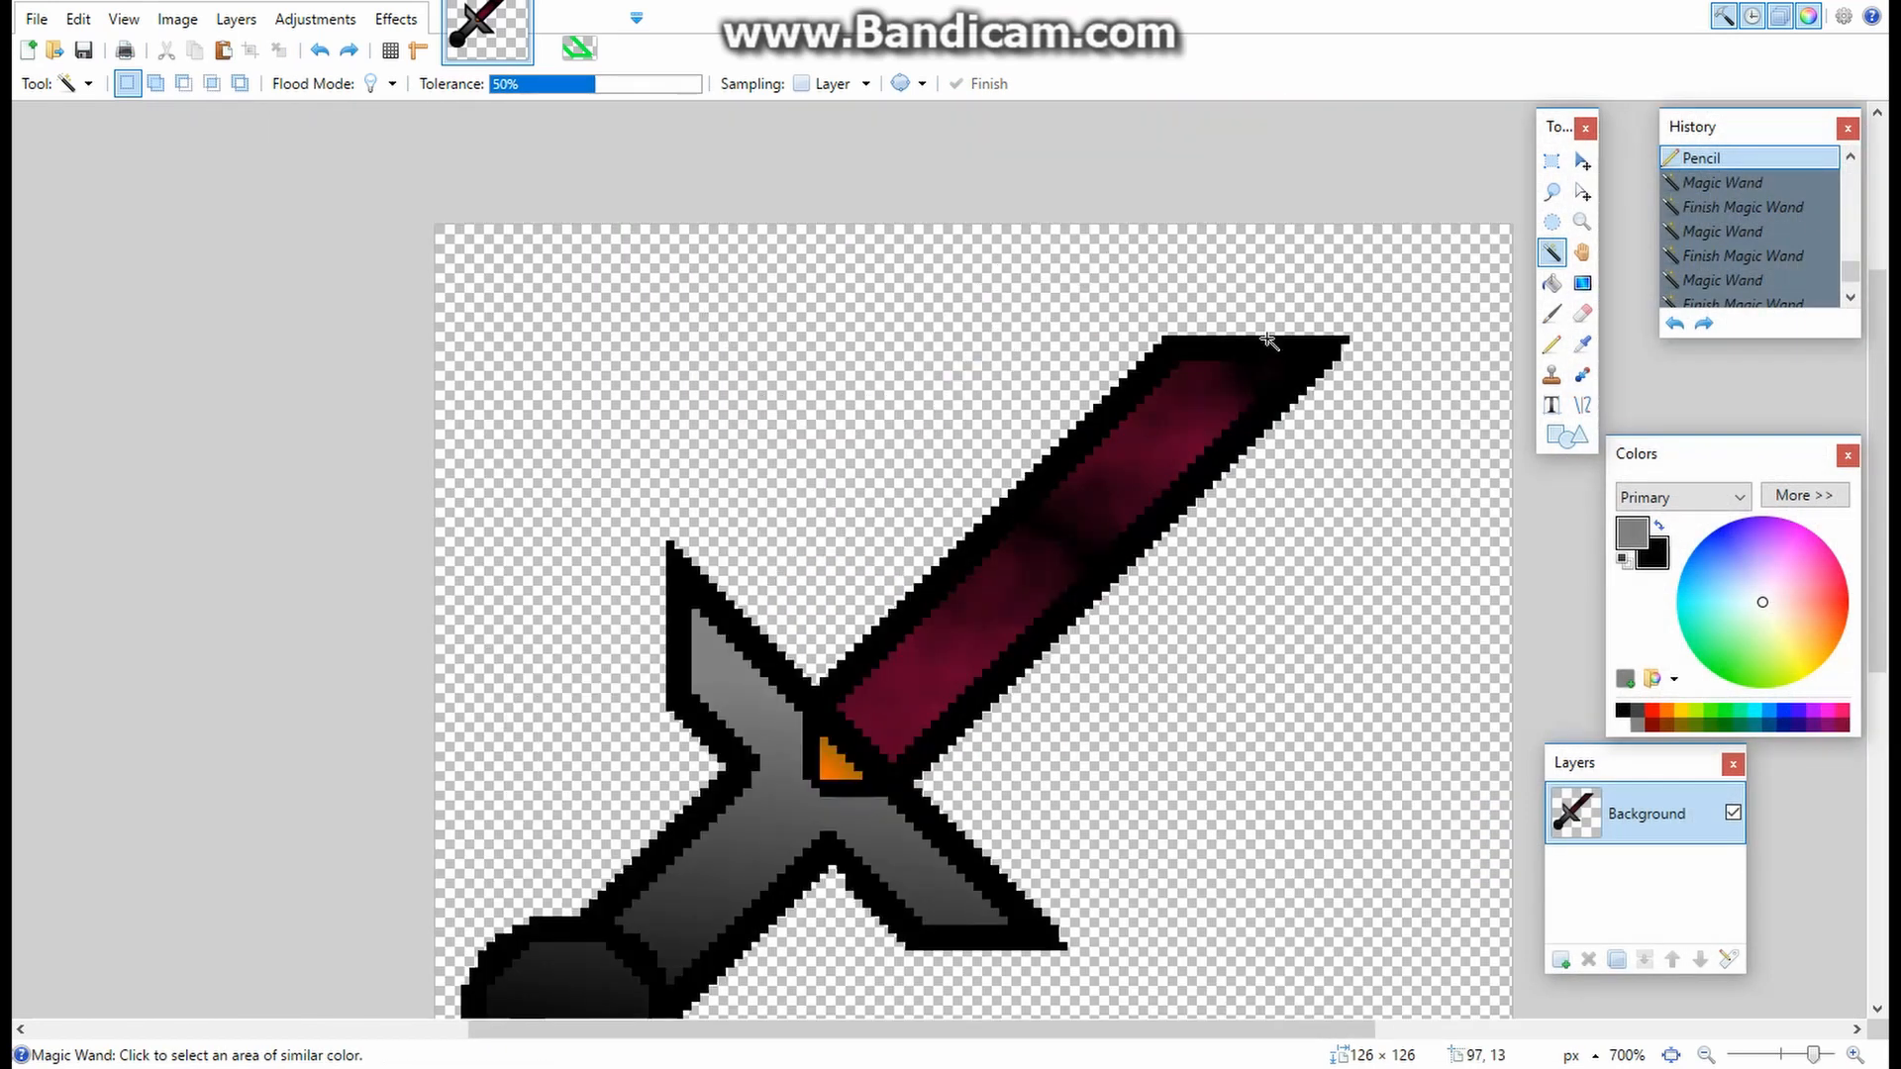
scroll(1271, 338, up, 6)
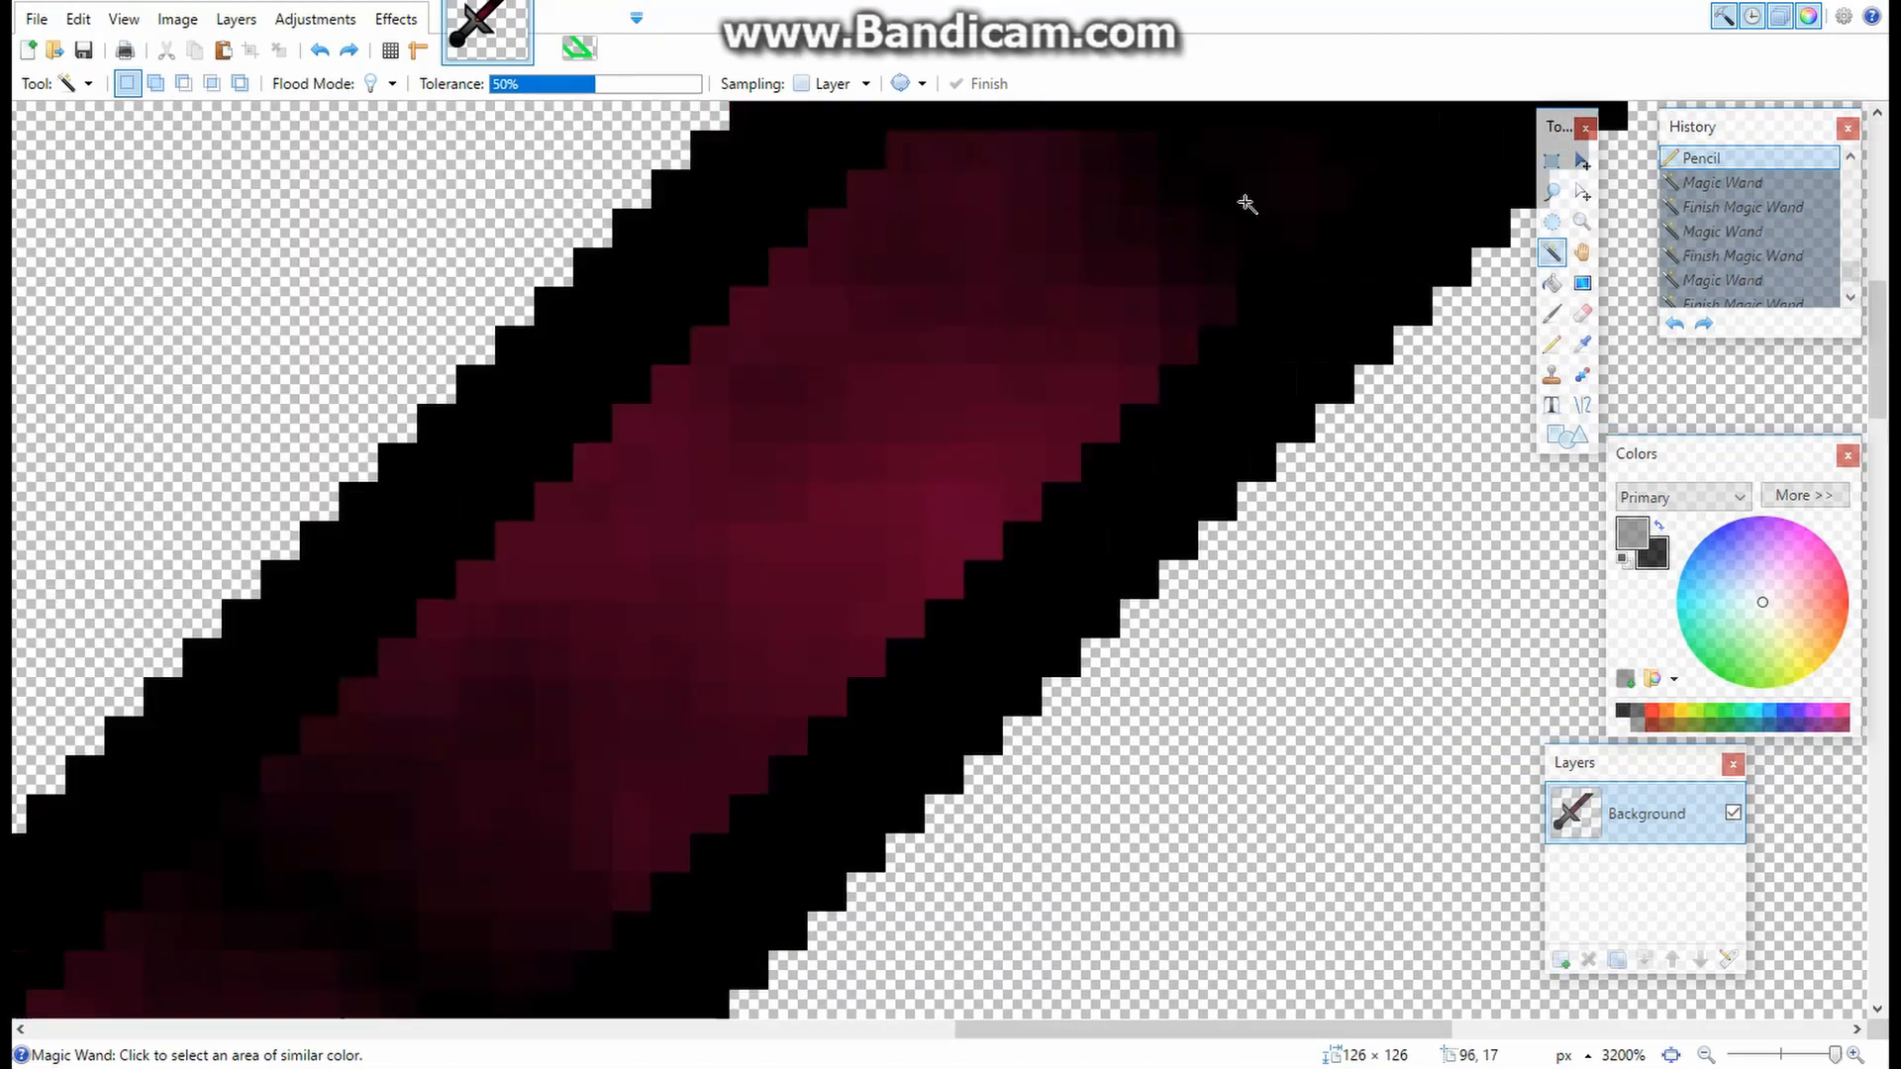
scroll(1238, 198, down, 5)
scroll(1227, 228, down, 6)
key(s)
drag(1438, 178, 538, 936)
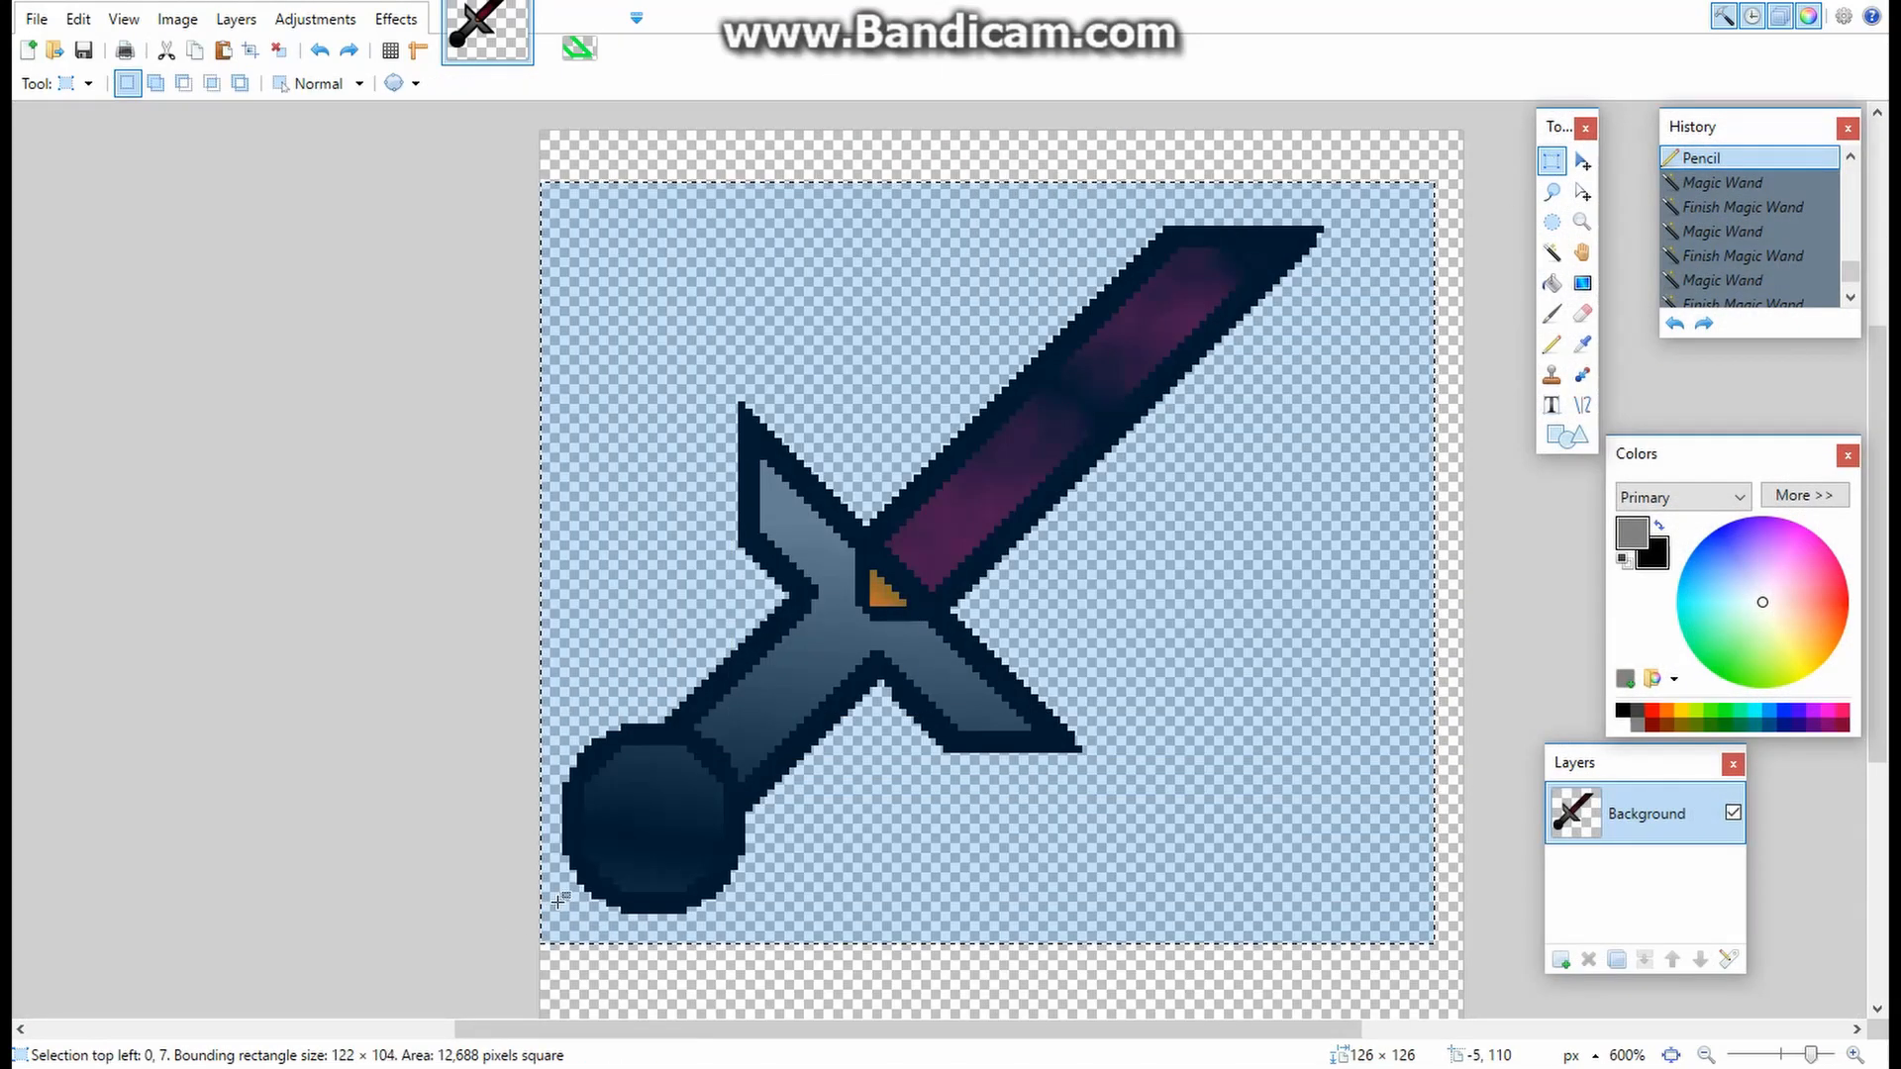
scroll(1380, 838, down, 1)
key(m)
drag(1479, 827, 1477, 956)
scroll(1366, 666, up, 4)
scroll(1337, 713, down, 3)
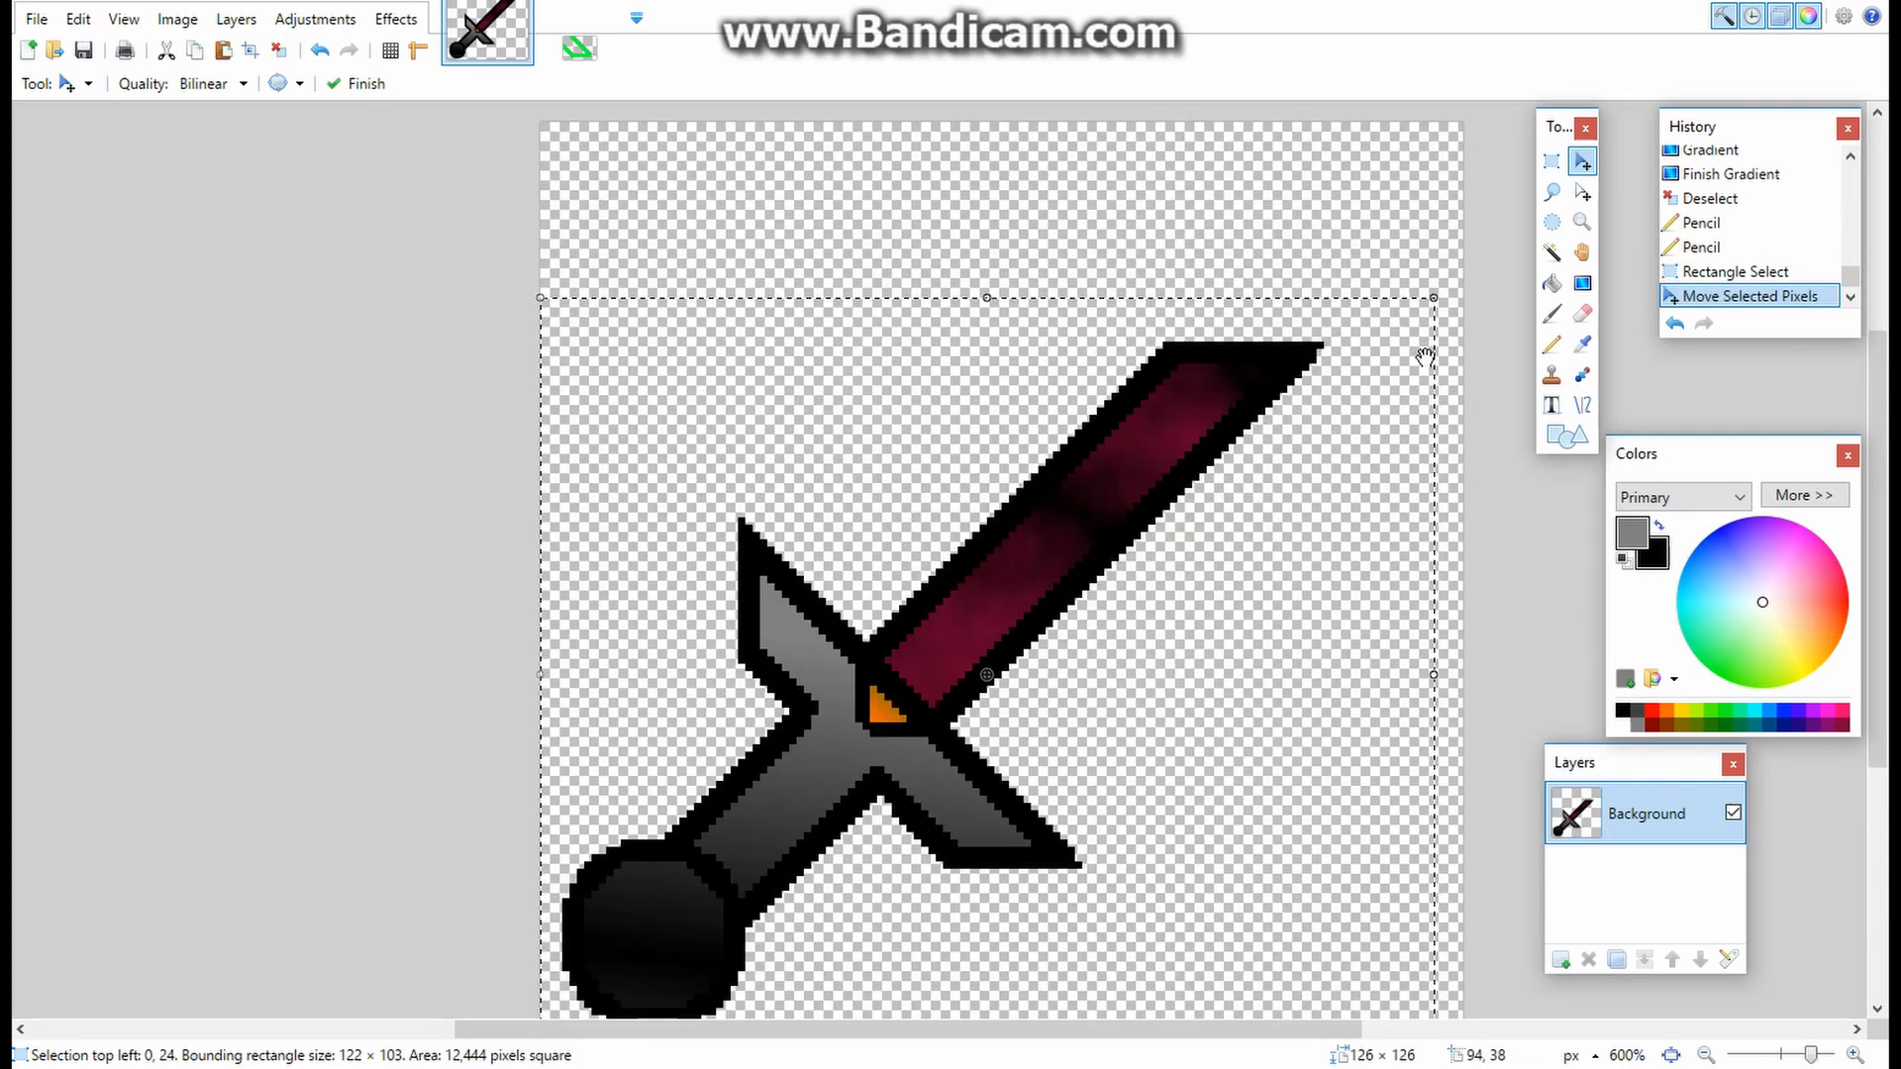
- Save the image in the Pictures folder as Untitled.png in PNG format
click(38, 28)
click(107, 223)
click(265, 947)
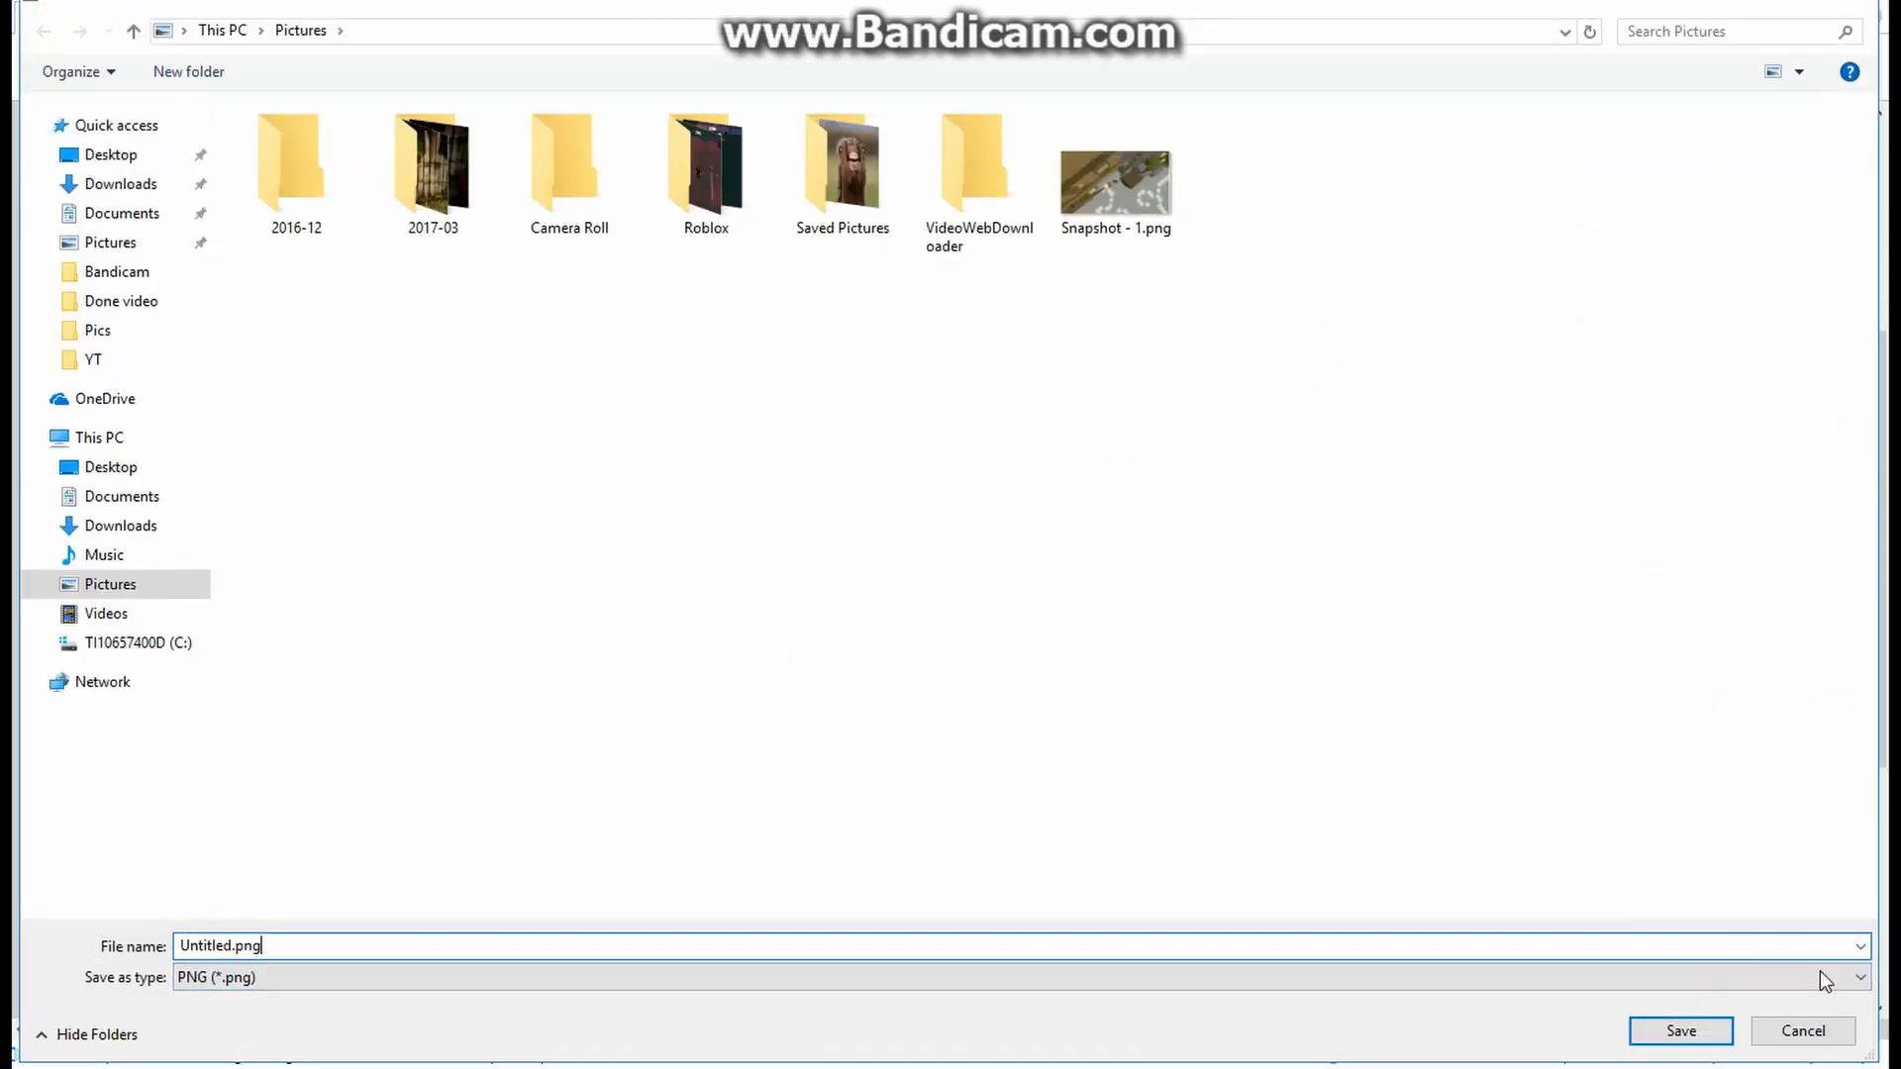
click(1731, 1031)
click(594, 705)
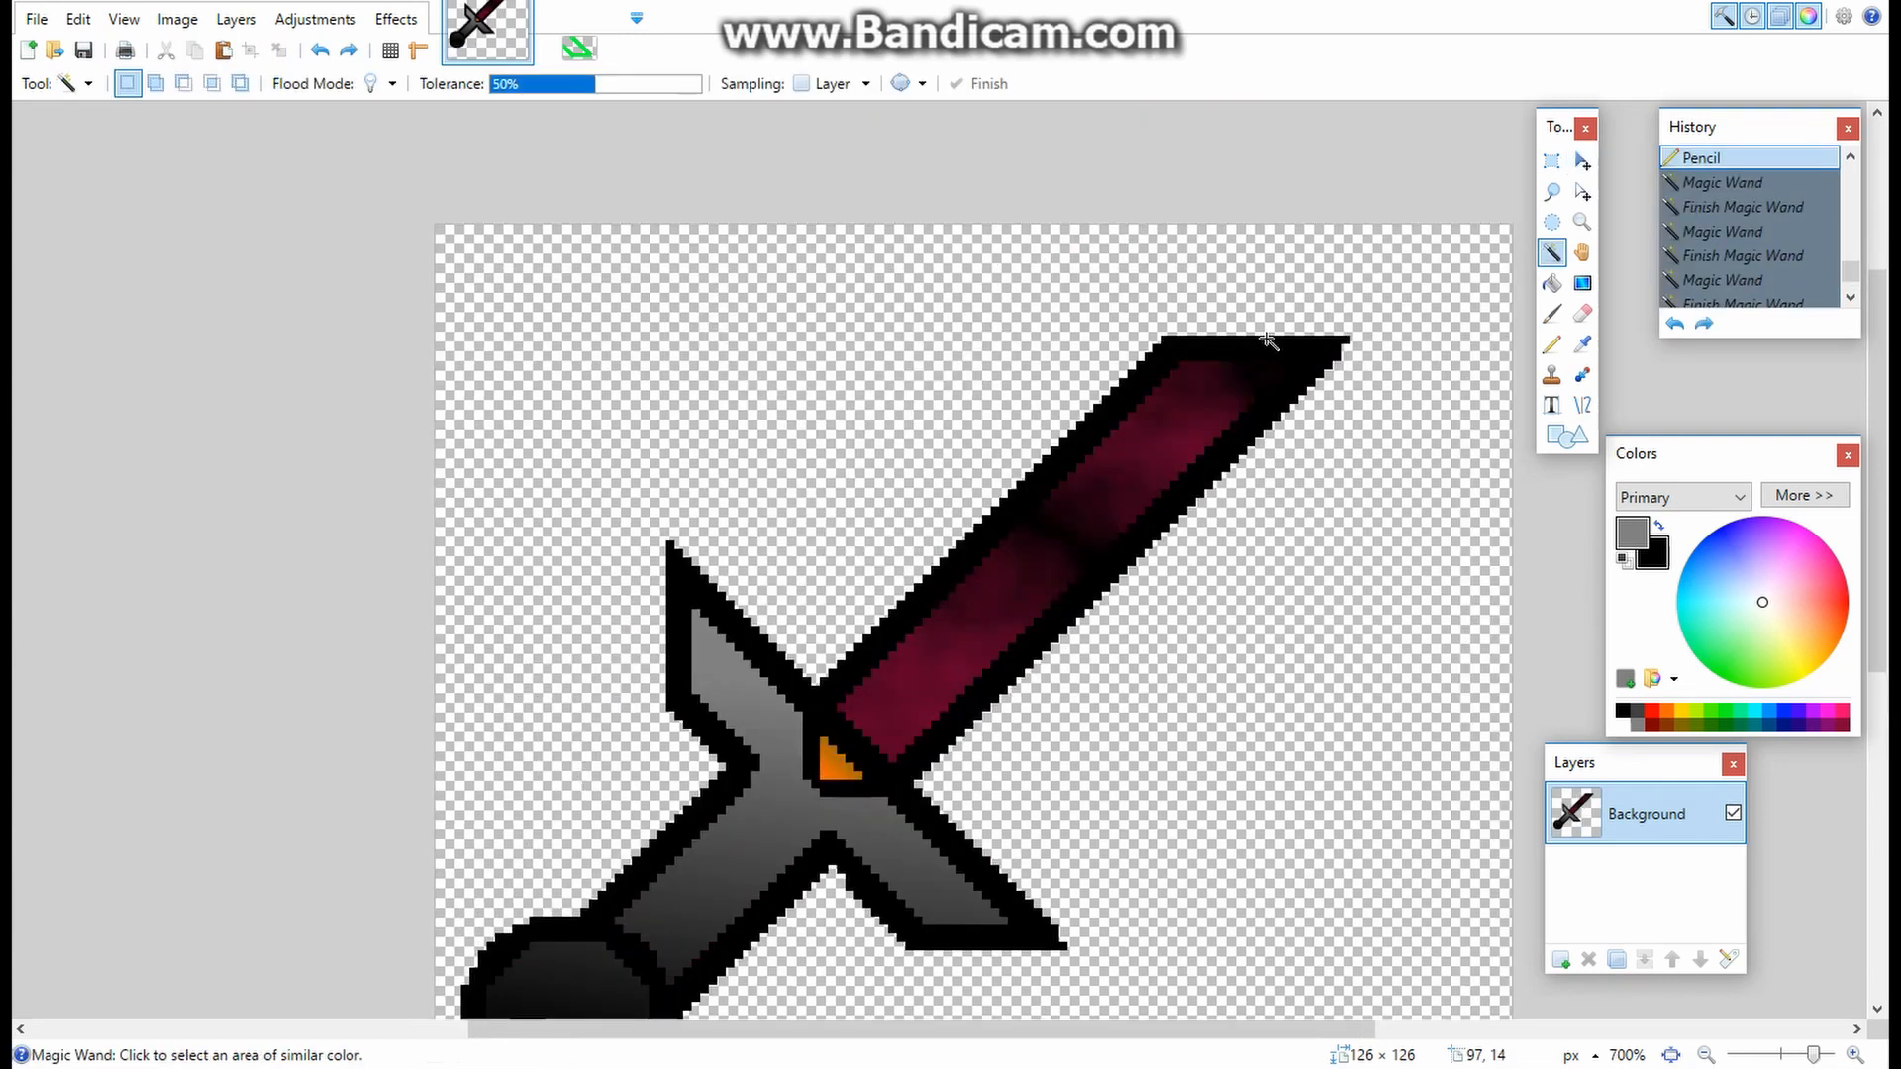
- Examine the blade's red shading, black outline and tip up close, and view the whole sword
scroll(1268, 339, down, 3)
scroll(1270, 339, up, 5)
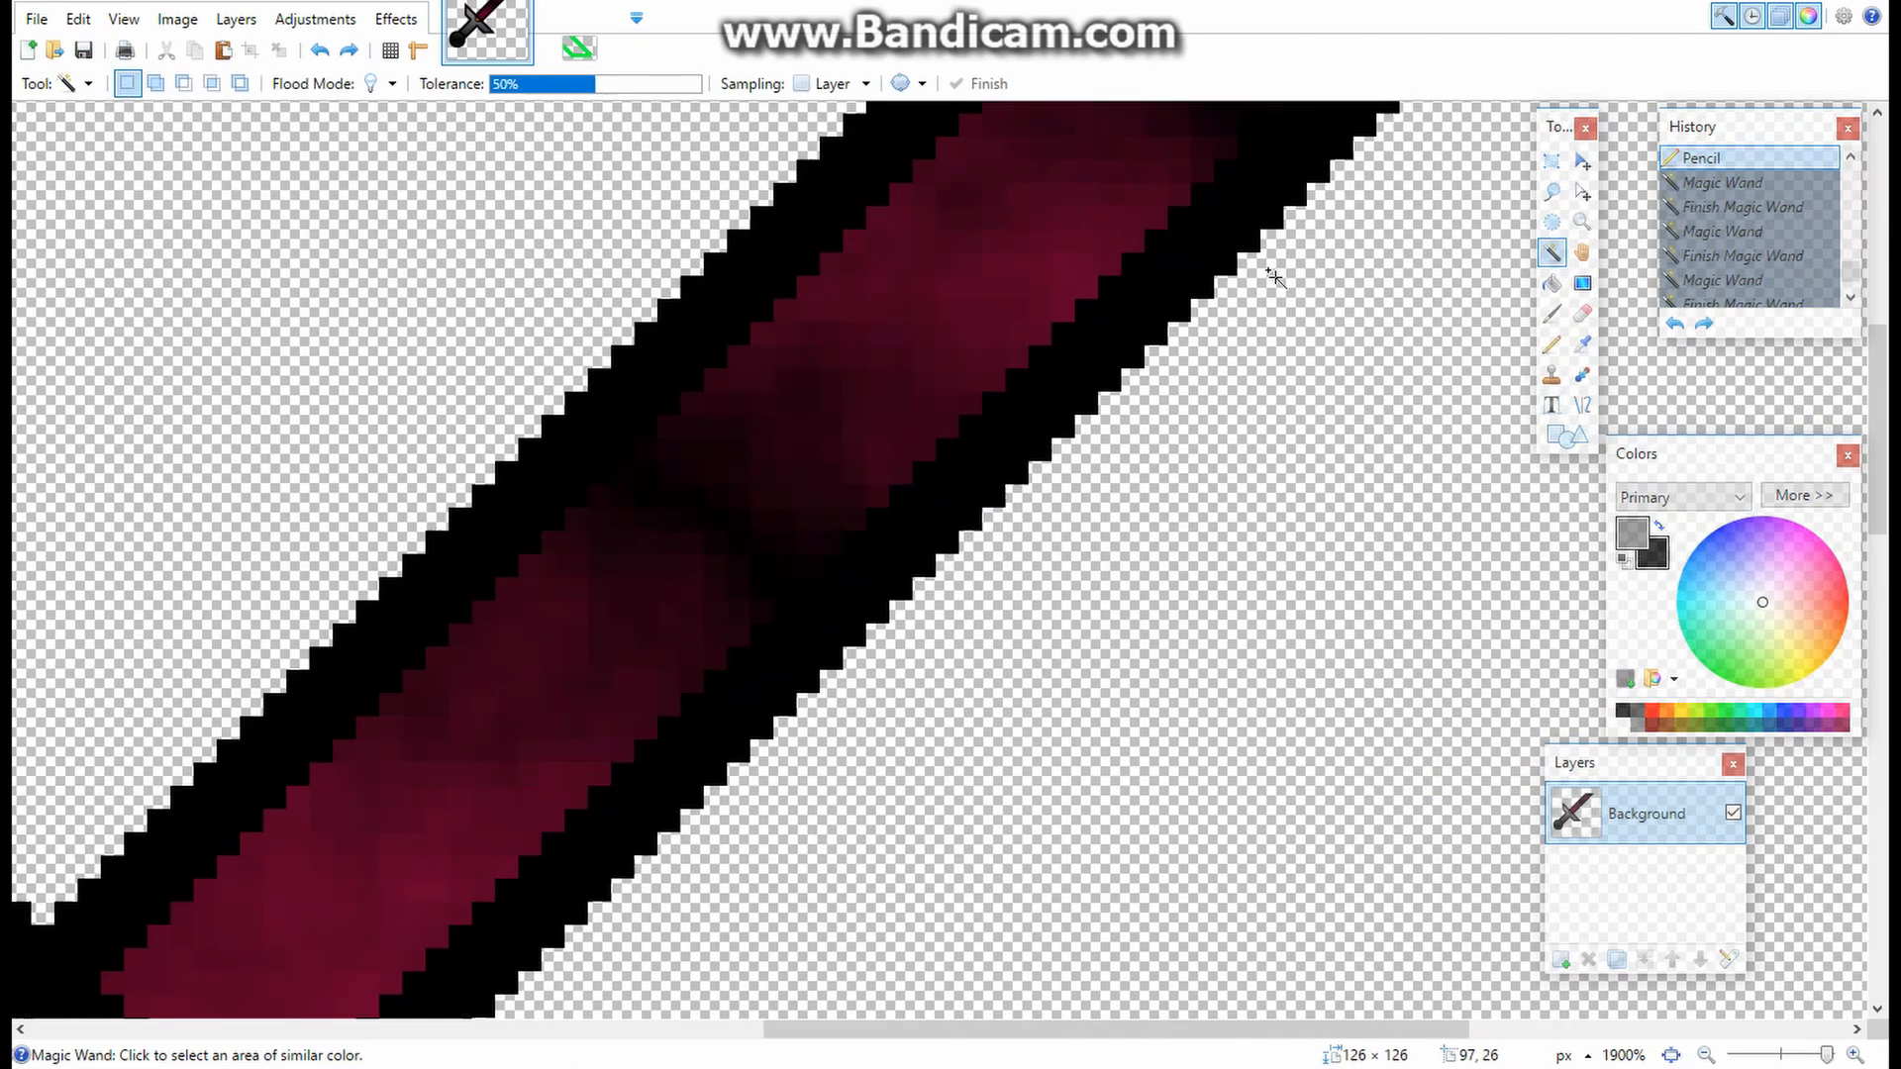
scroll(1235, 214, up, 3)
scroll(1239, 213, down, 5)
scroll(1243, 212, up, 3)
scroll(1248, 204, up, 8)
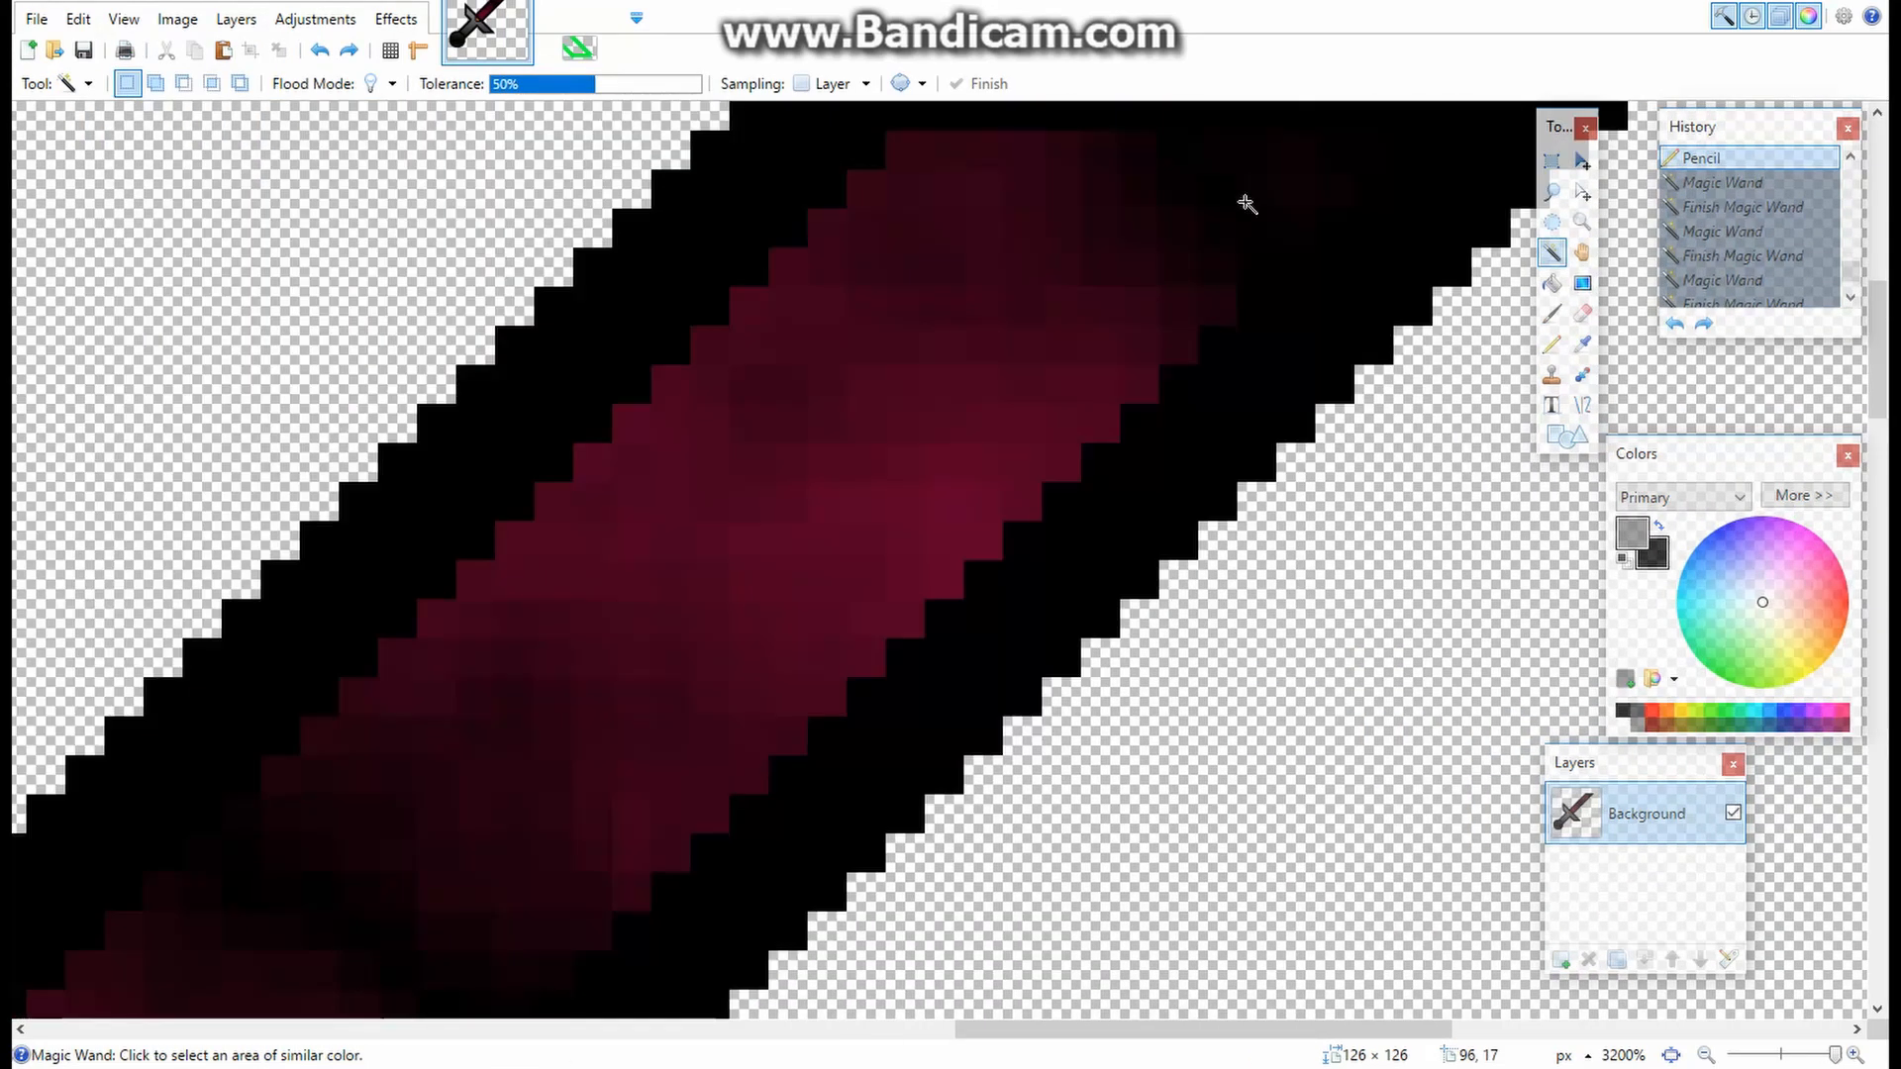
scroll(1245, 201, down, 2)
scroll(1245, 201, down, 6)
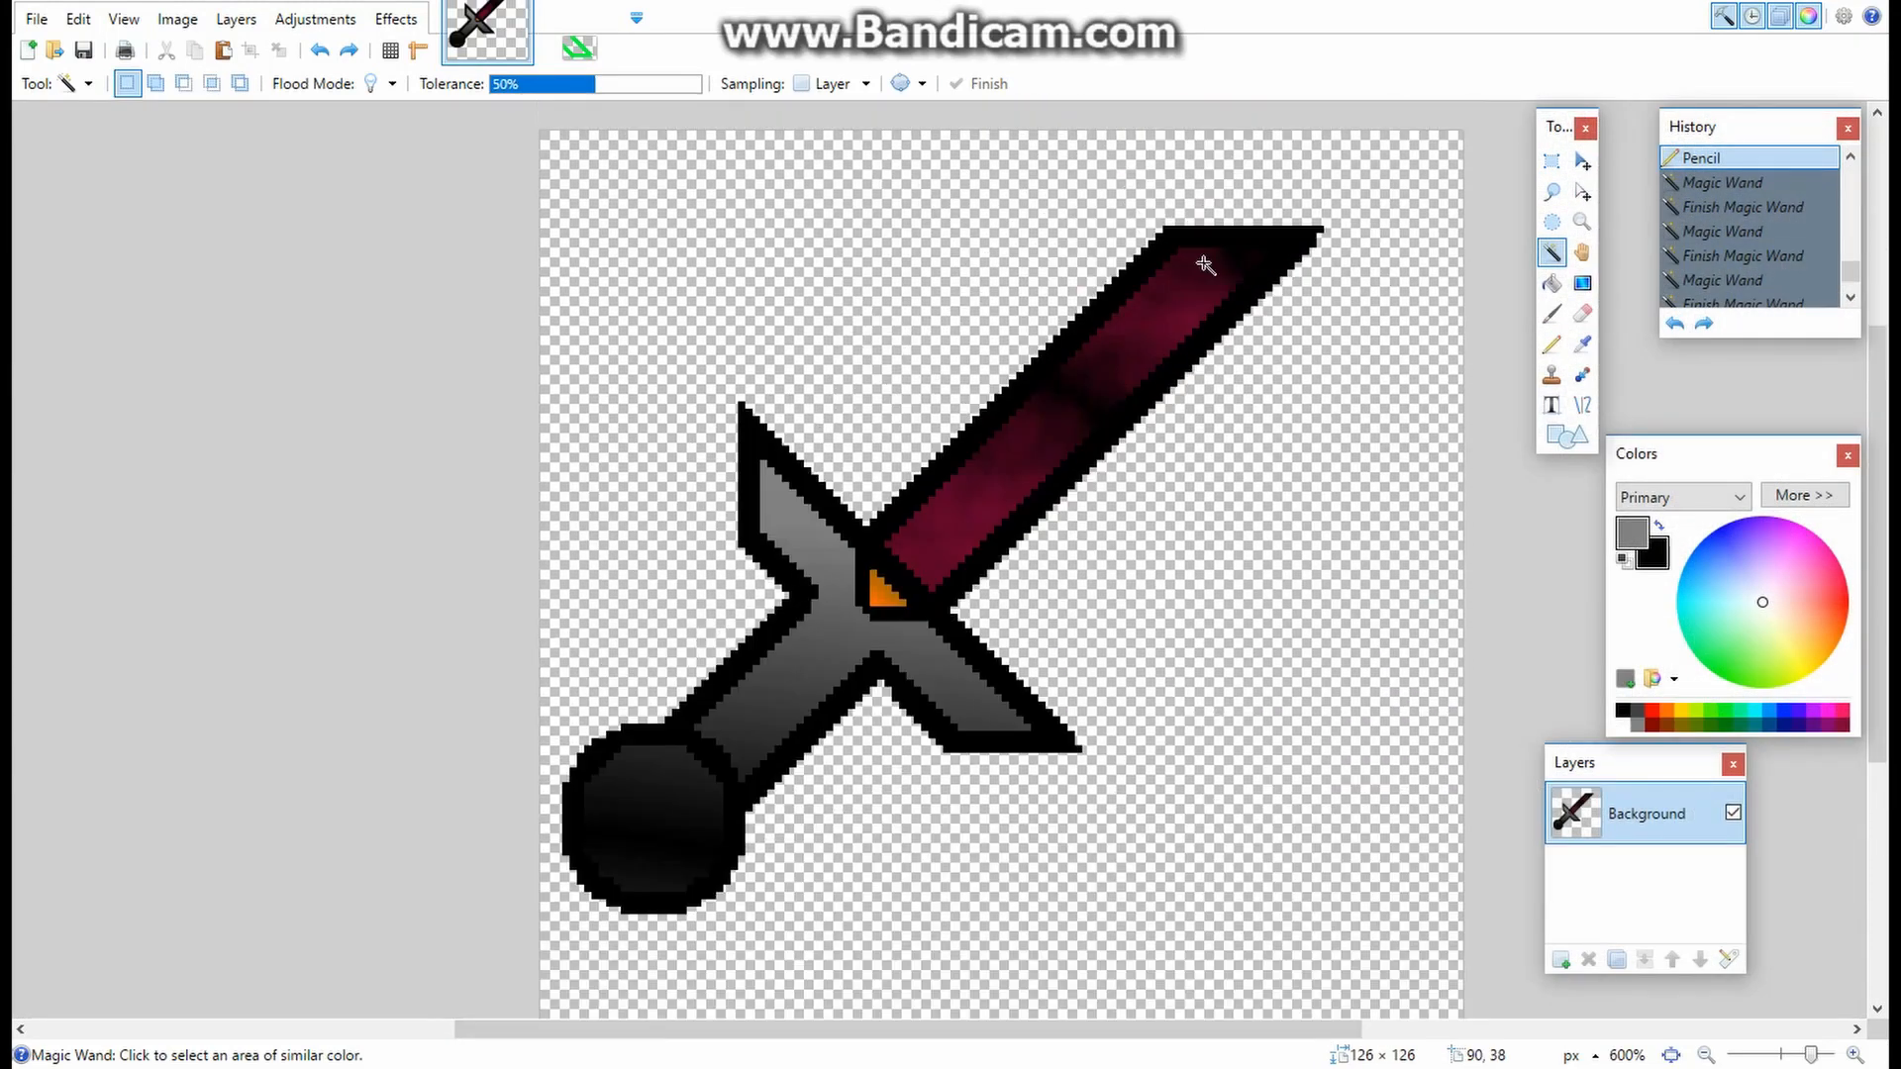
- Select the whole sword with a rectangle about 122 × 103 pixels and move it down about 17 pixels toward the canvas's lower edge
click(1553, 161)
drag(1434, 182, 540, 936)
scroll(911, 847, down, 2)
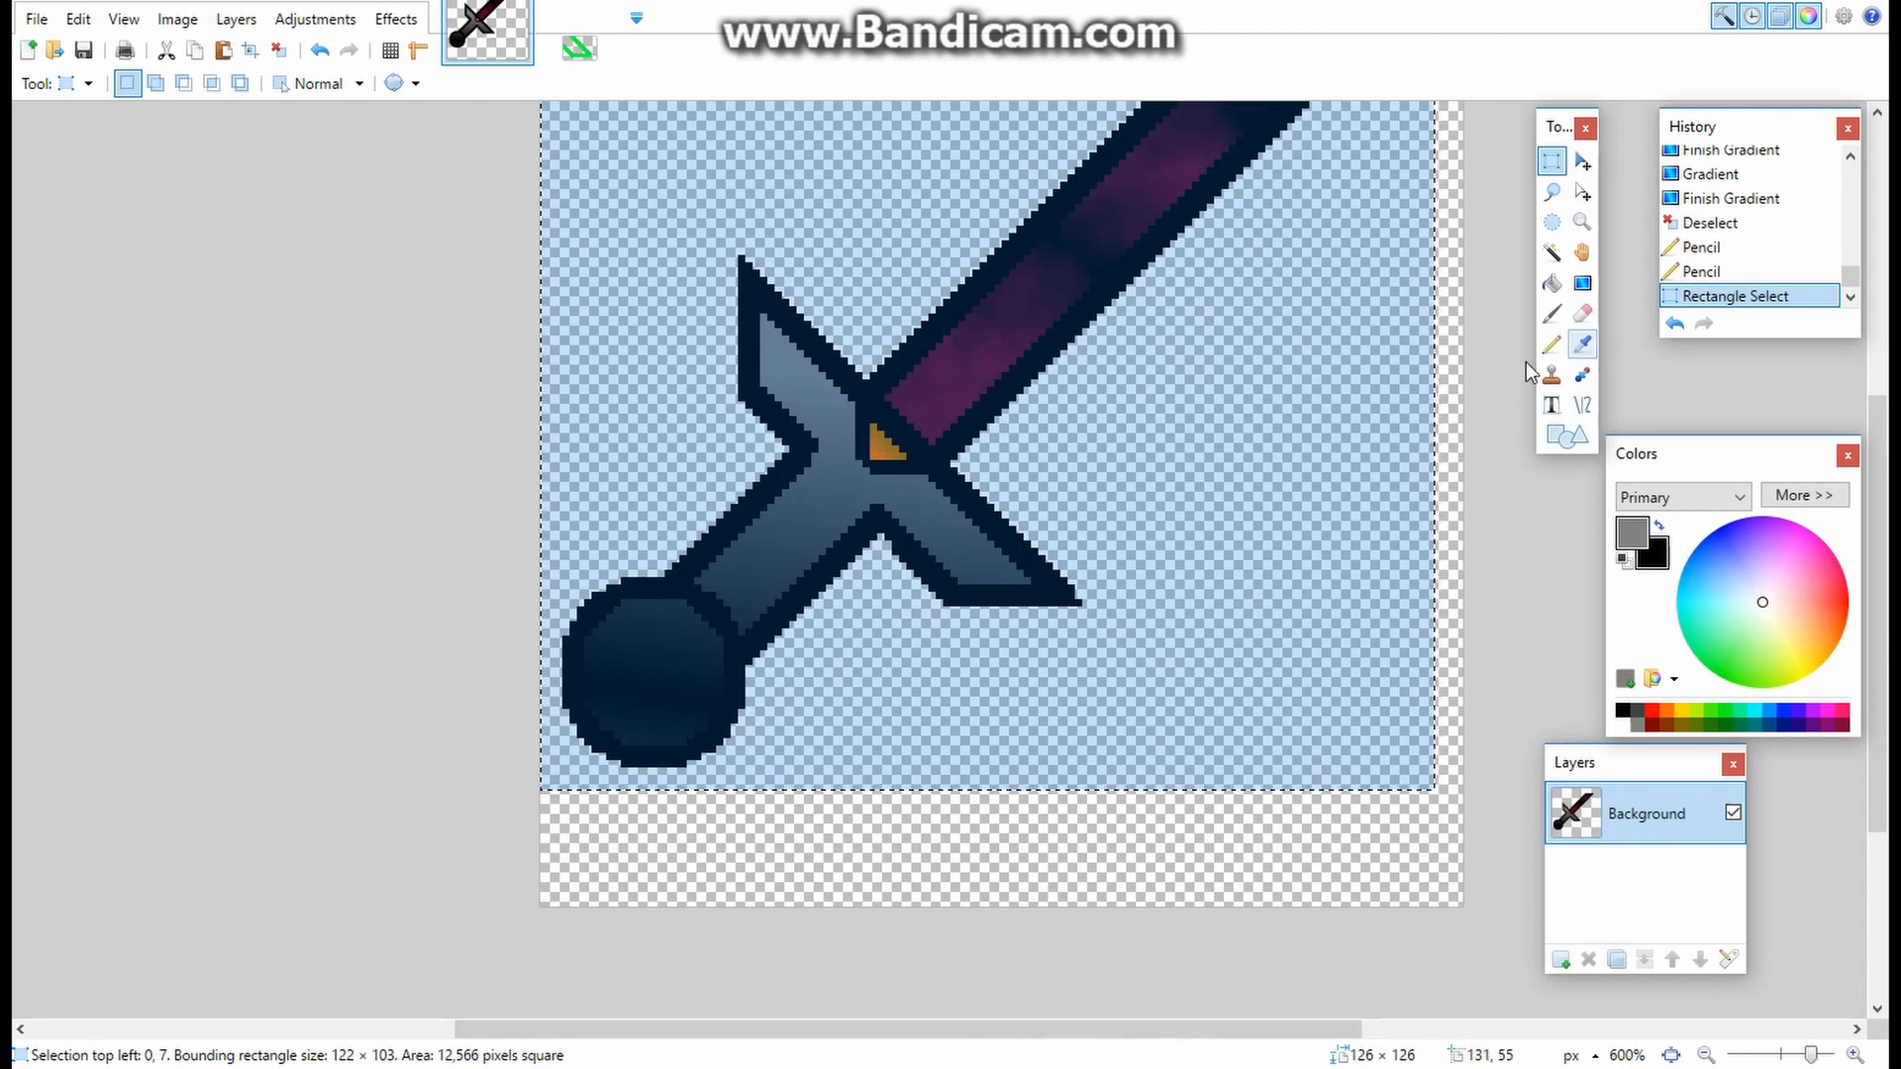
click(1582, 161)
drag(1475, 826, 1475, 955)
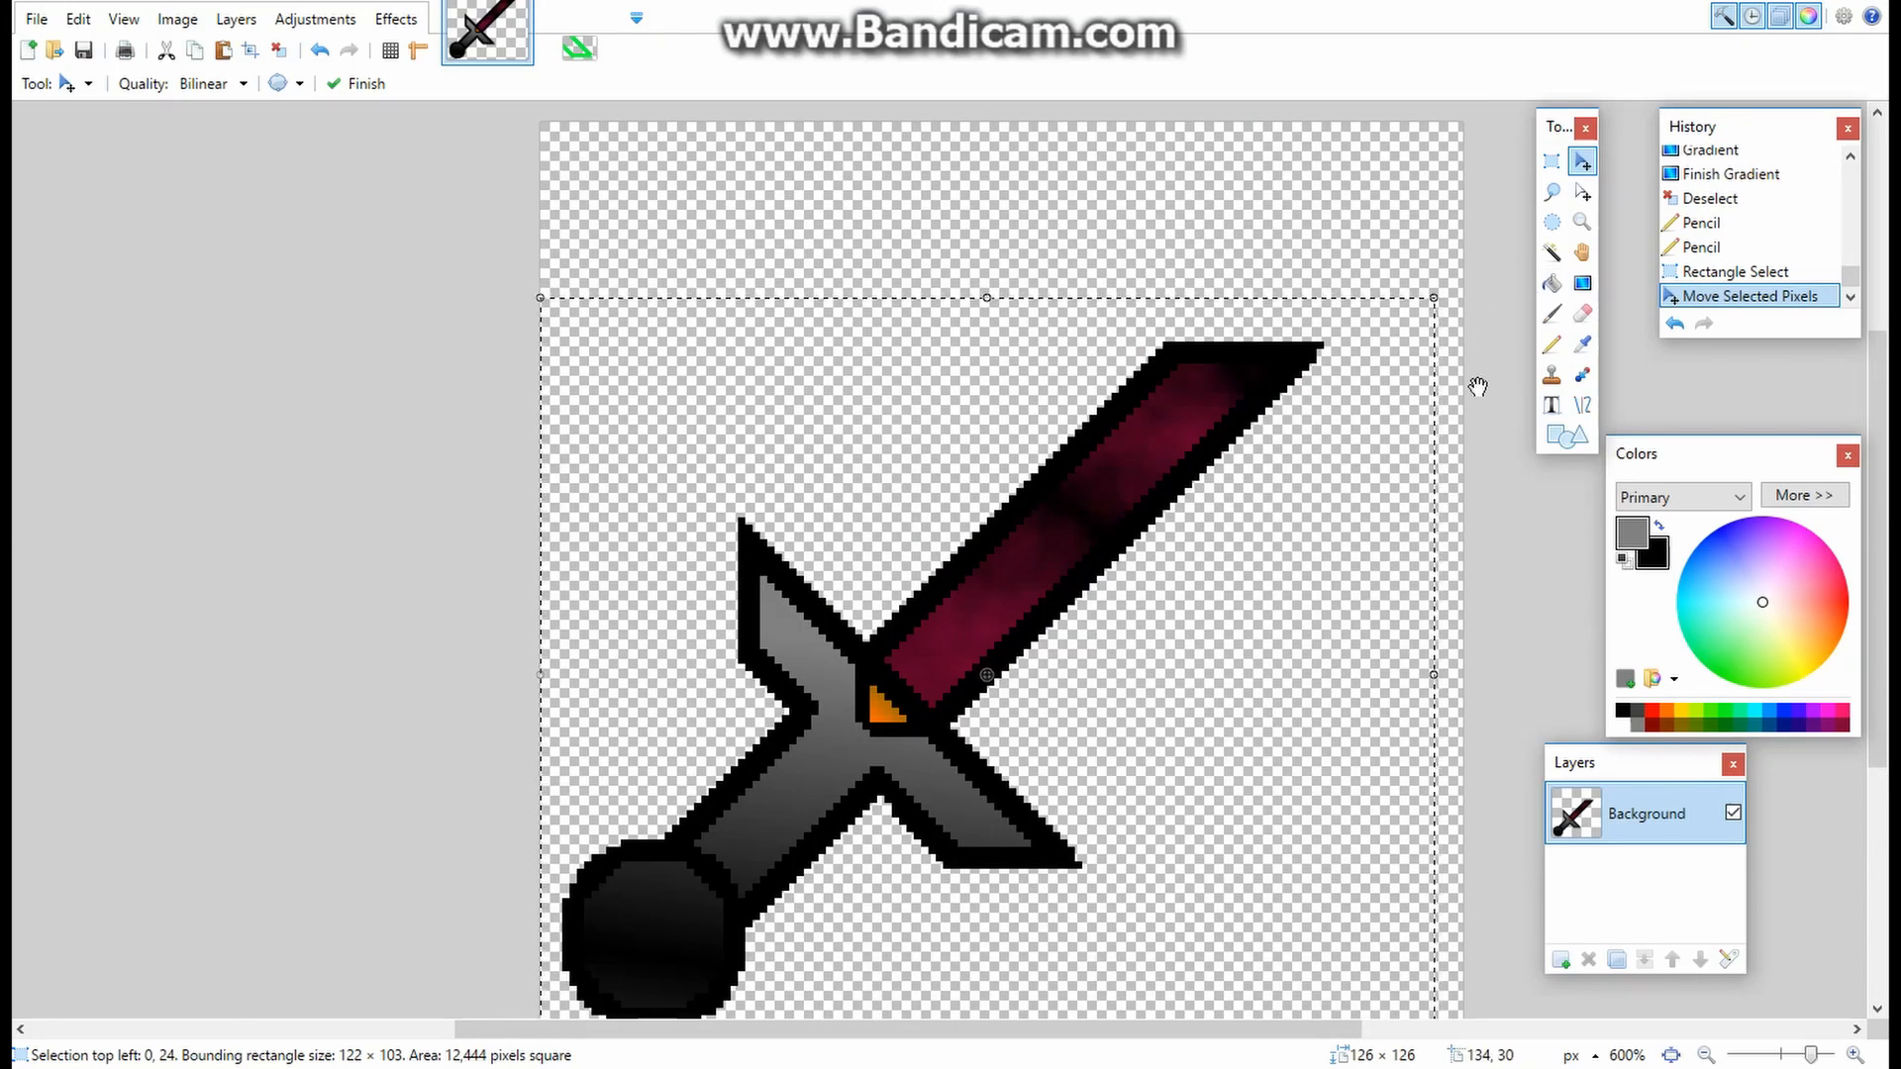
- Save the image as Untitled.png in the Pictures folder, as a PNG with auto-detected bit depth
click(37, 22)
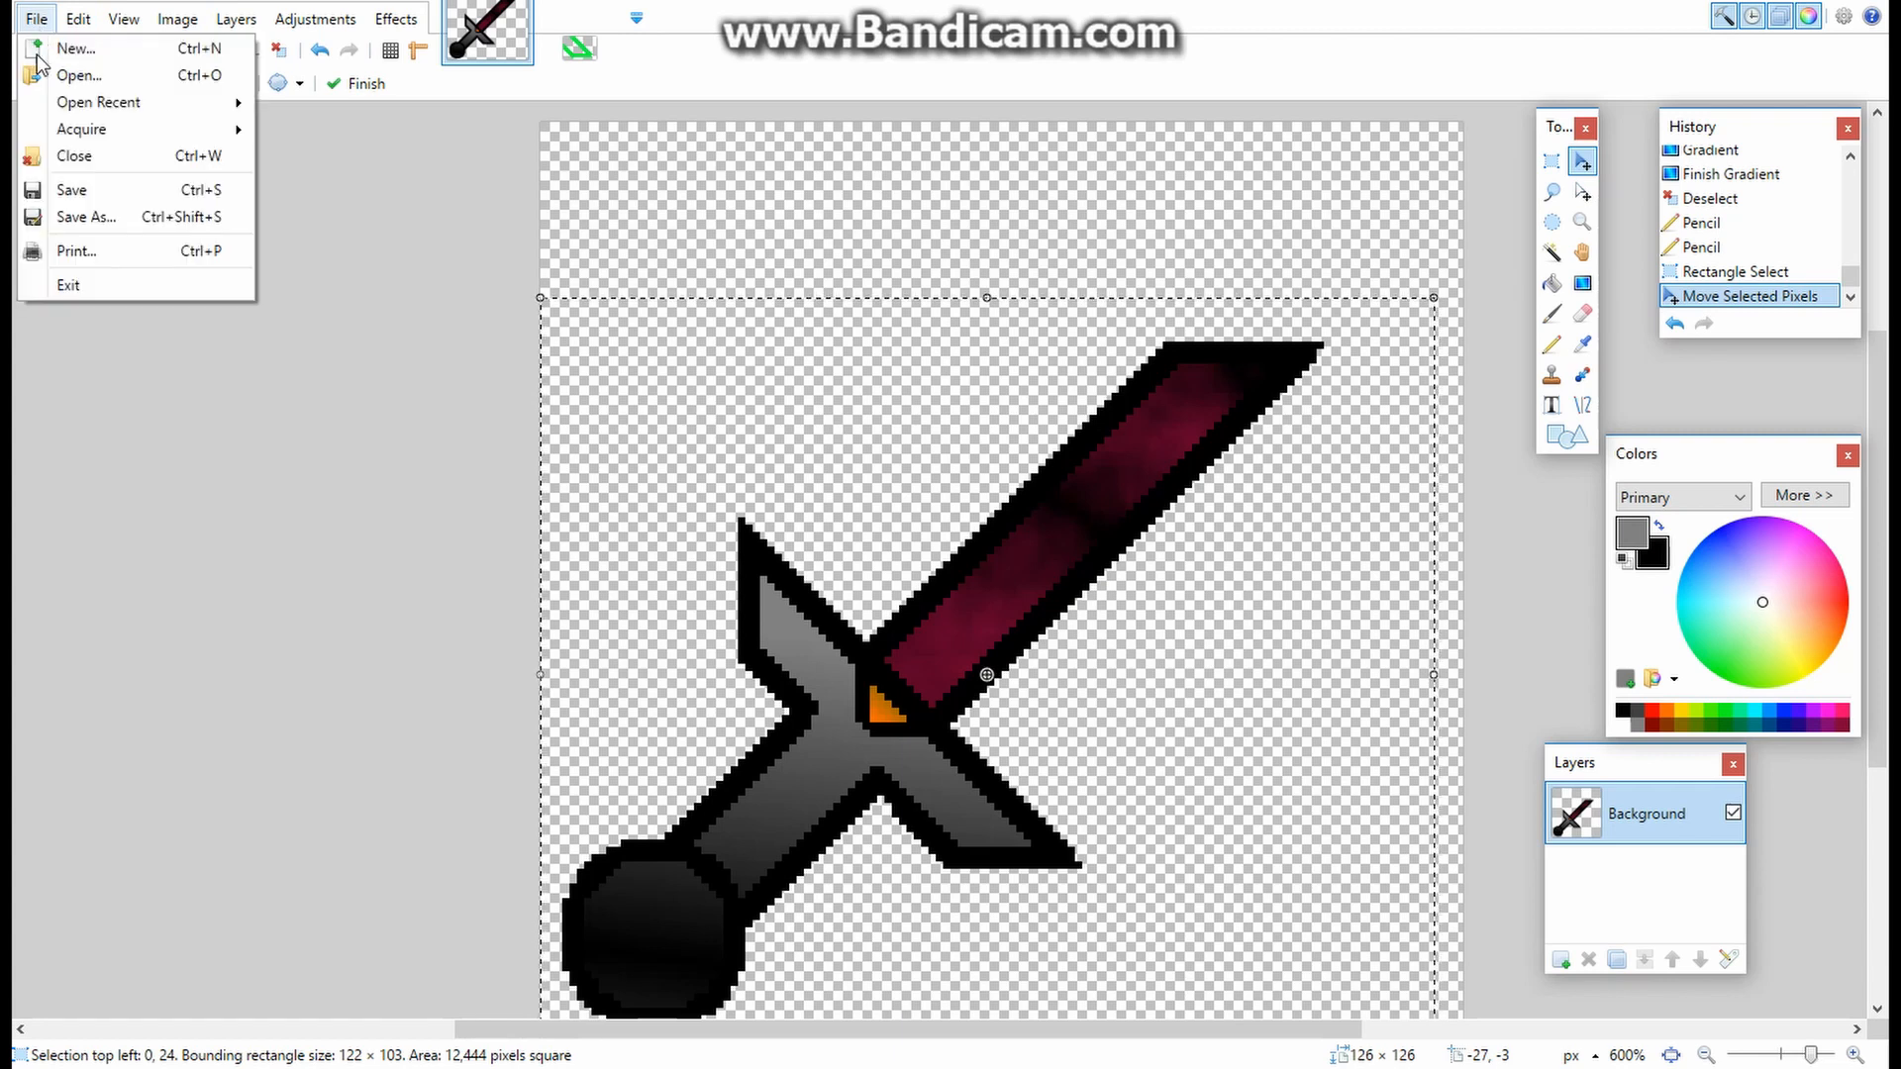
click(99, 218)
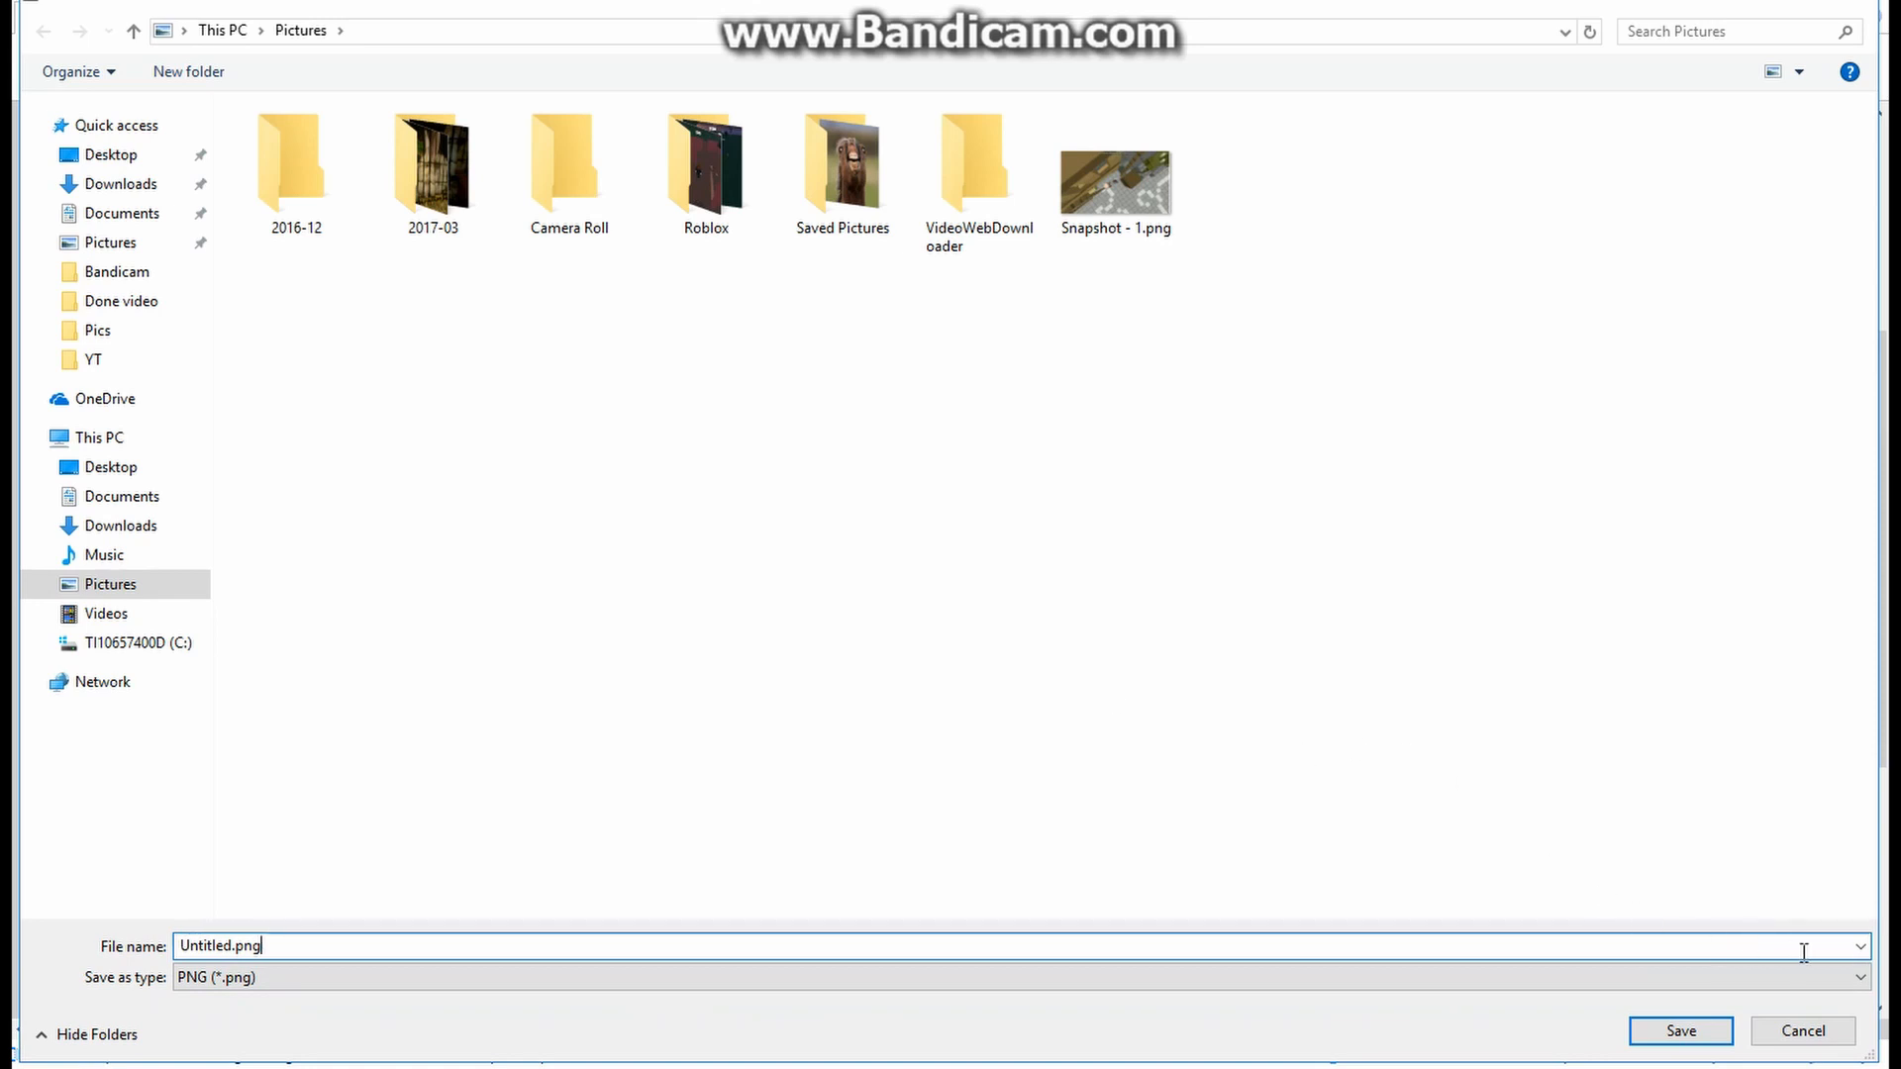
key(ctrl+s)
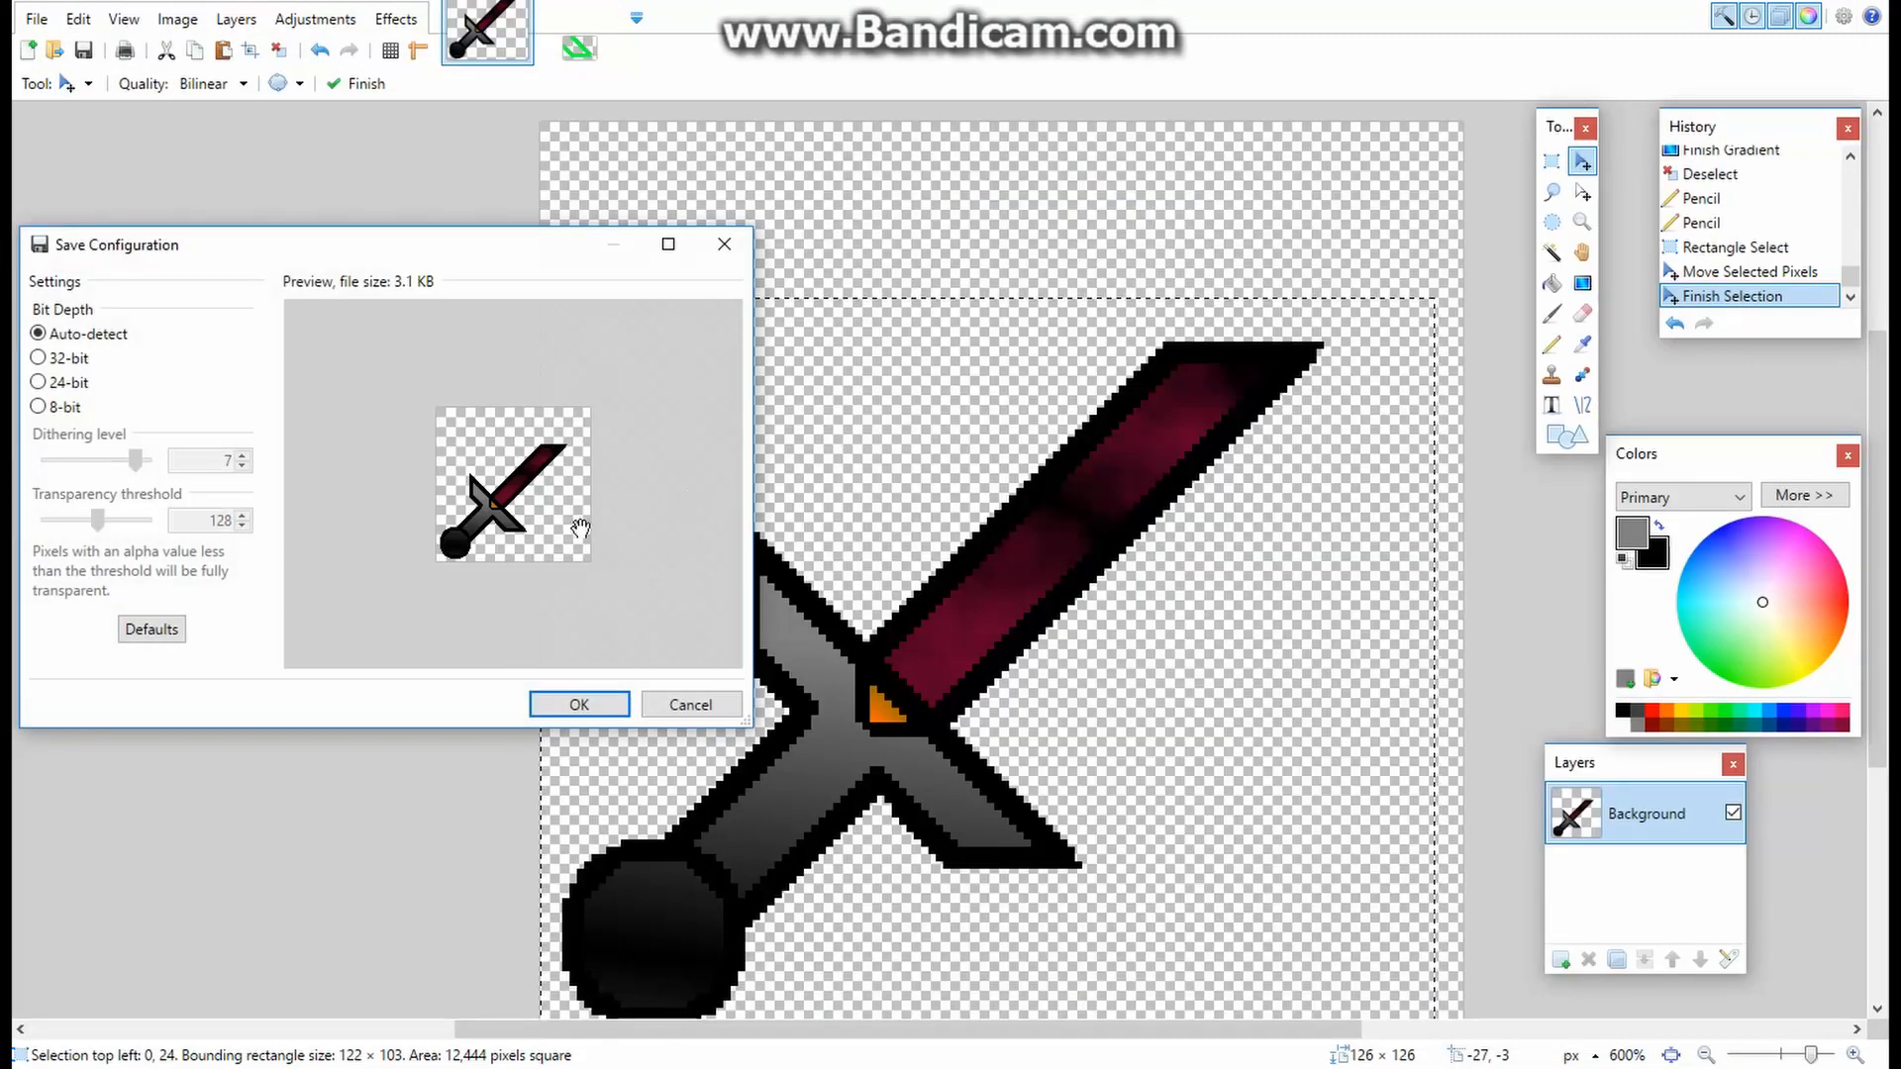
click(567, 709)
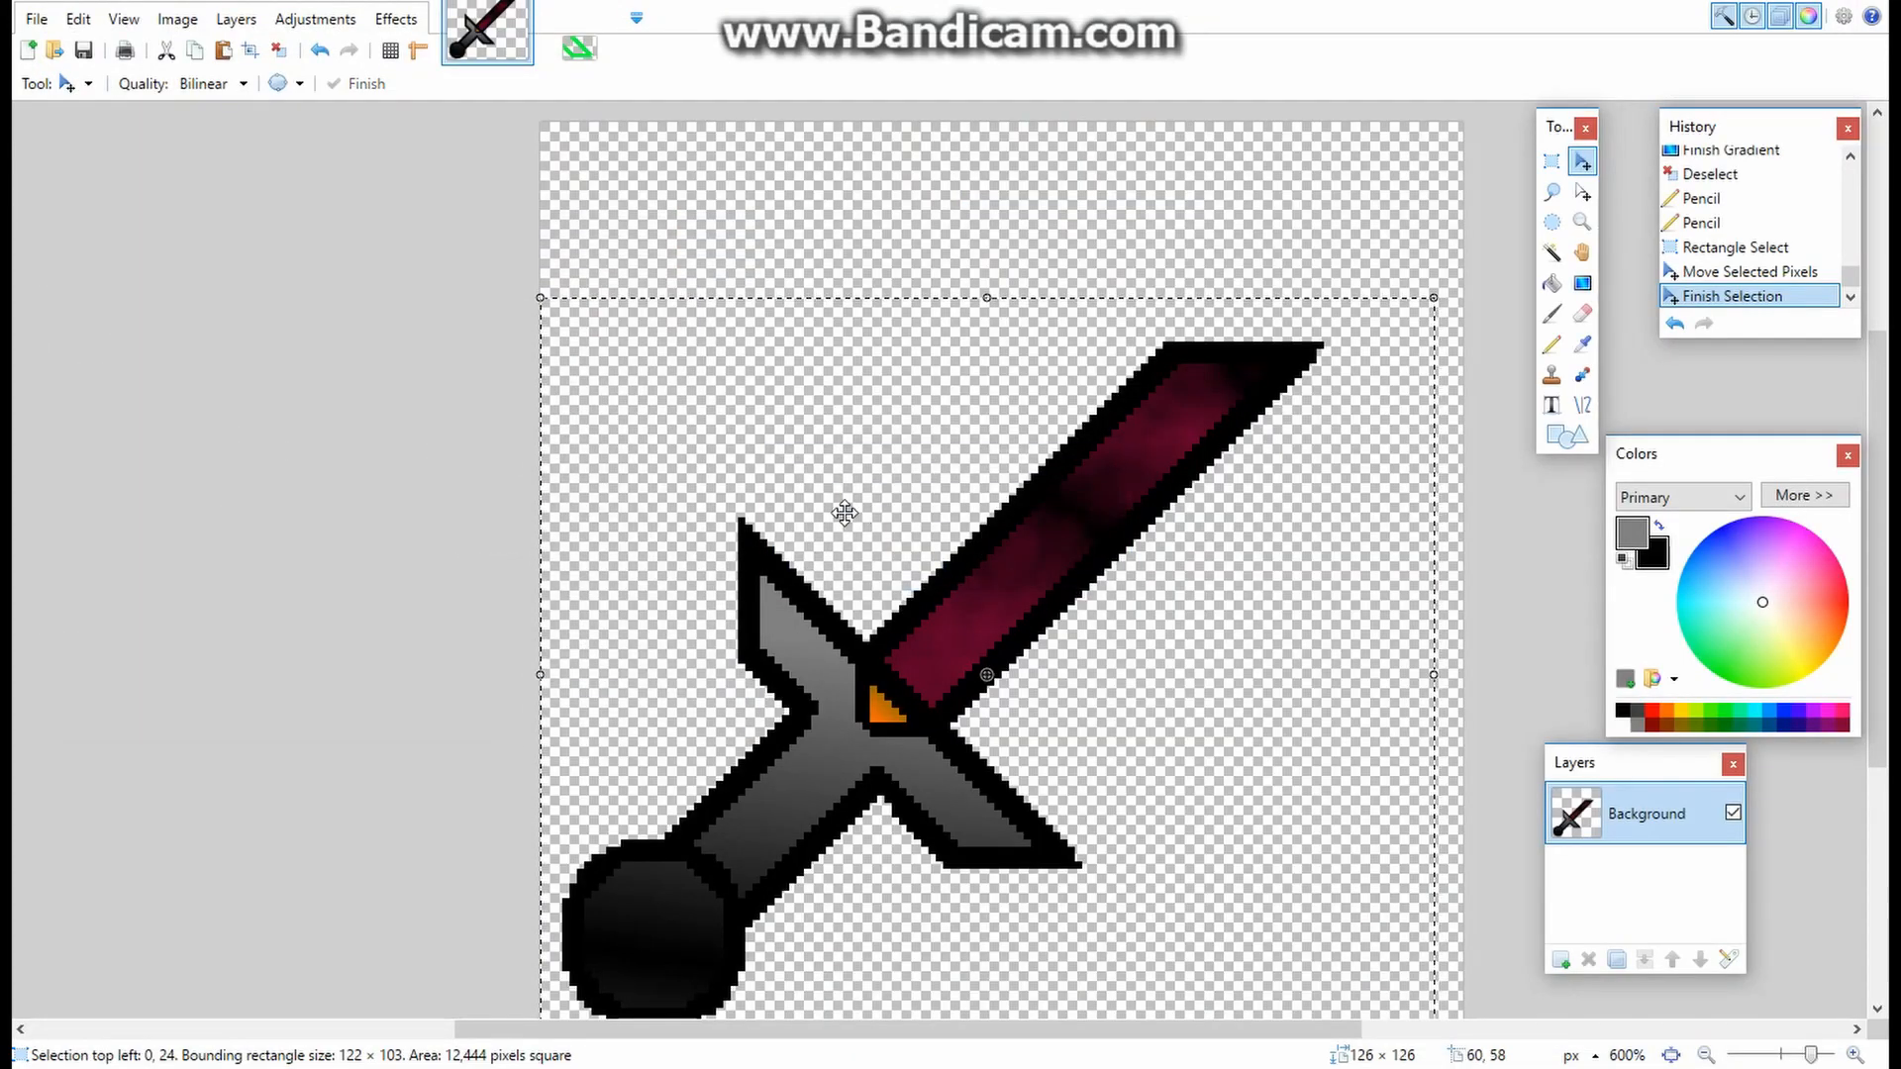